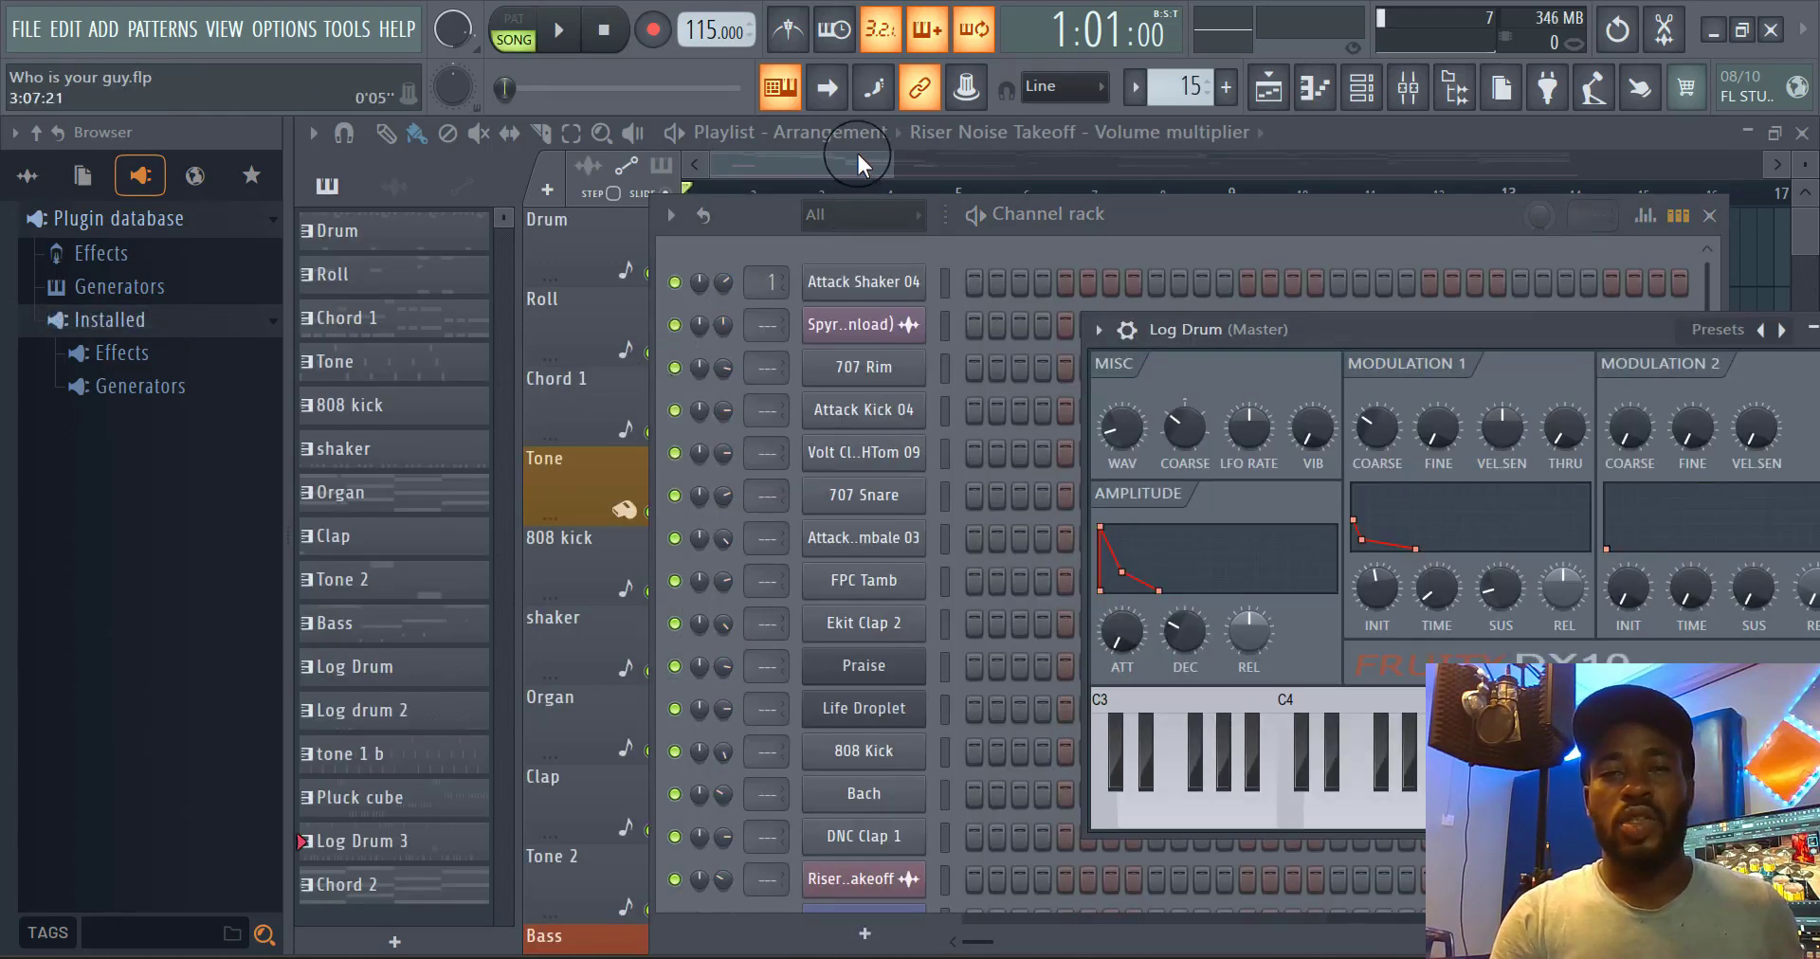
# Solo the Attack Shaker 04 channel and play the song briefly to check its mixer signal
pyautogui.click(1409, 88)
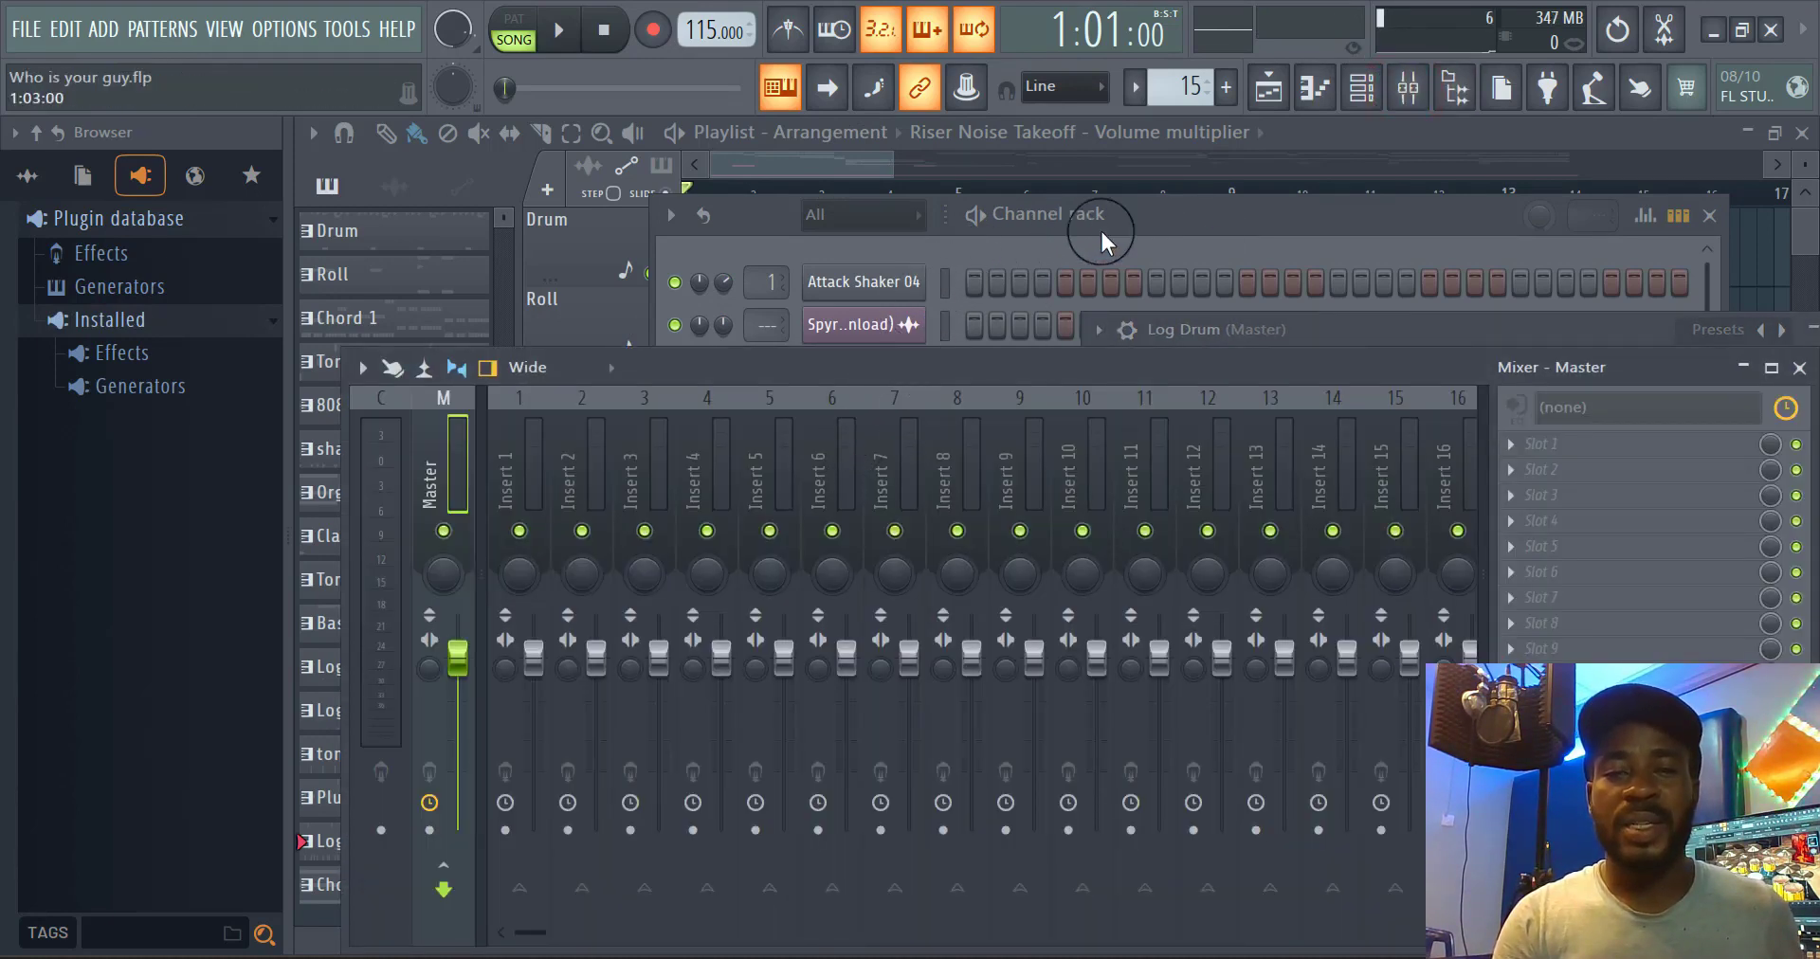
pyautogui.click(1158, 229)
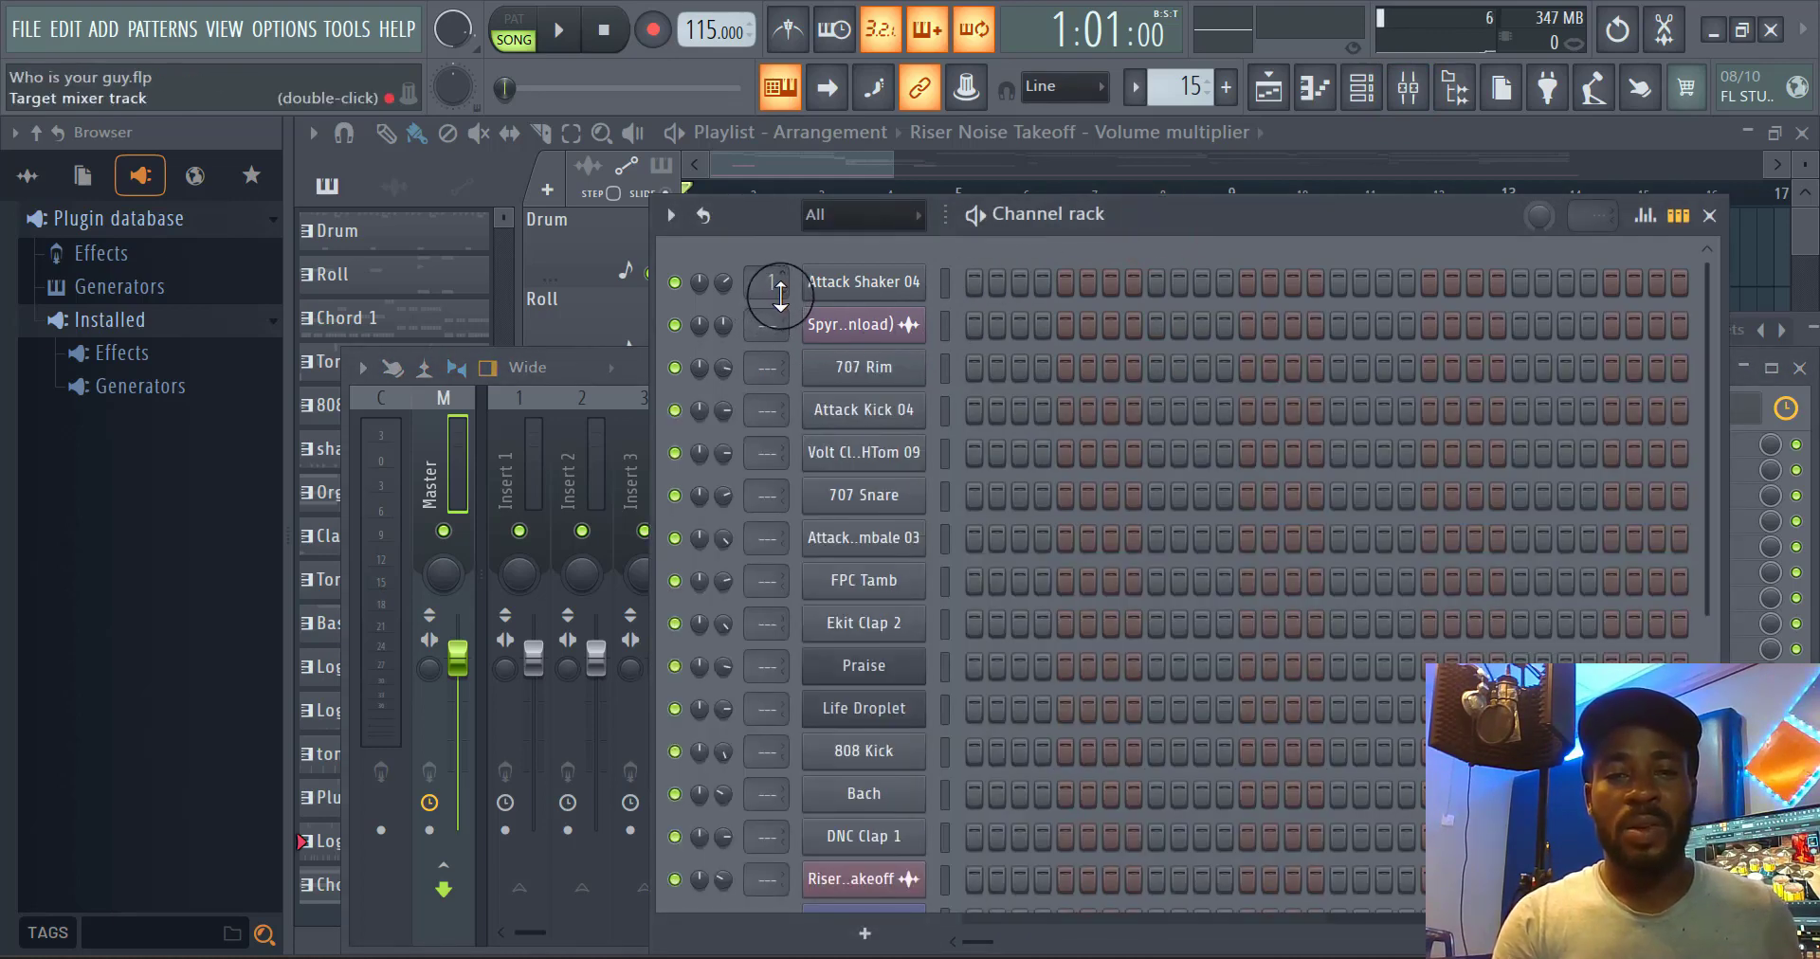
pyautogui.rightClick(669, 287)
pyautogui.click(715, 293)
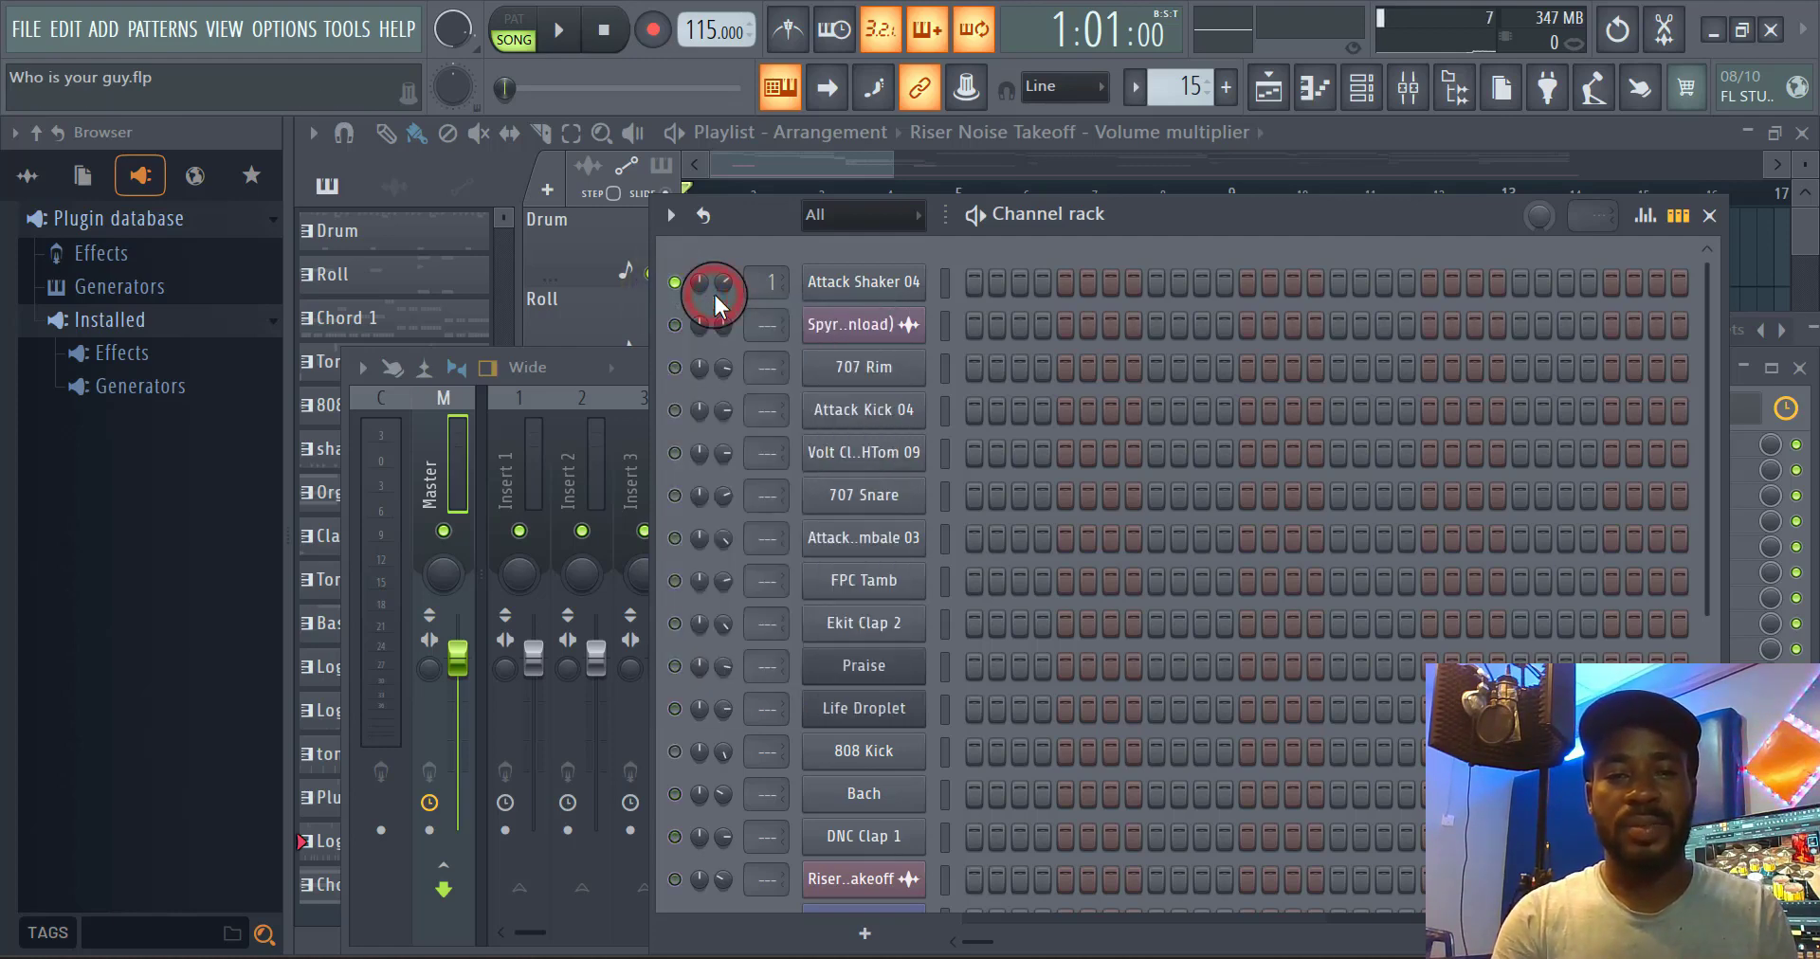
pyautogui.press('space')
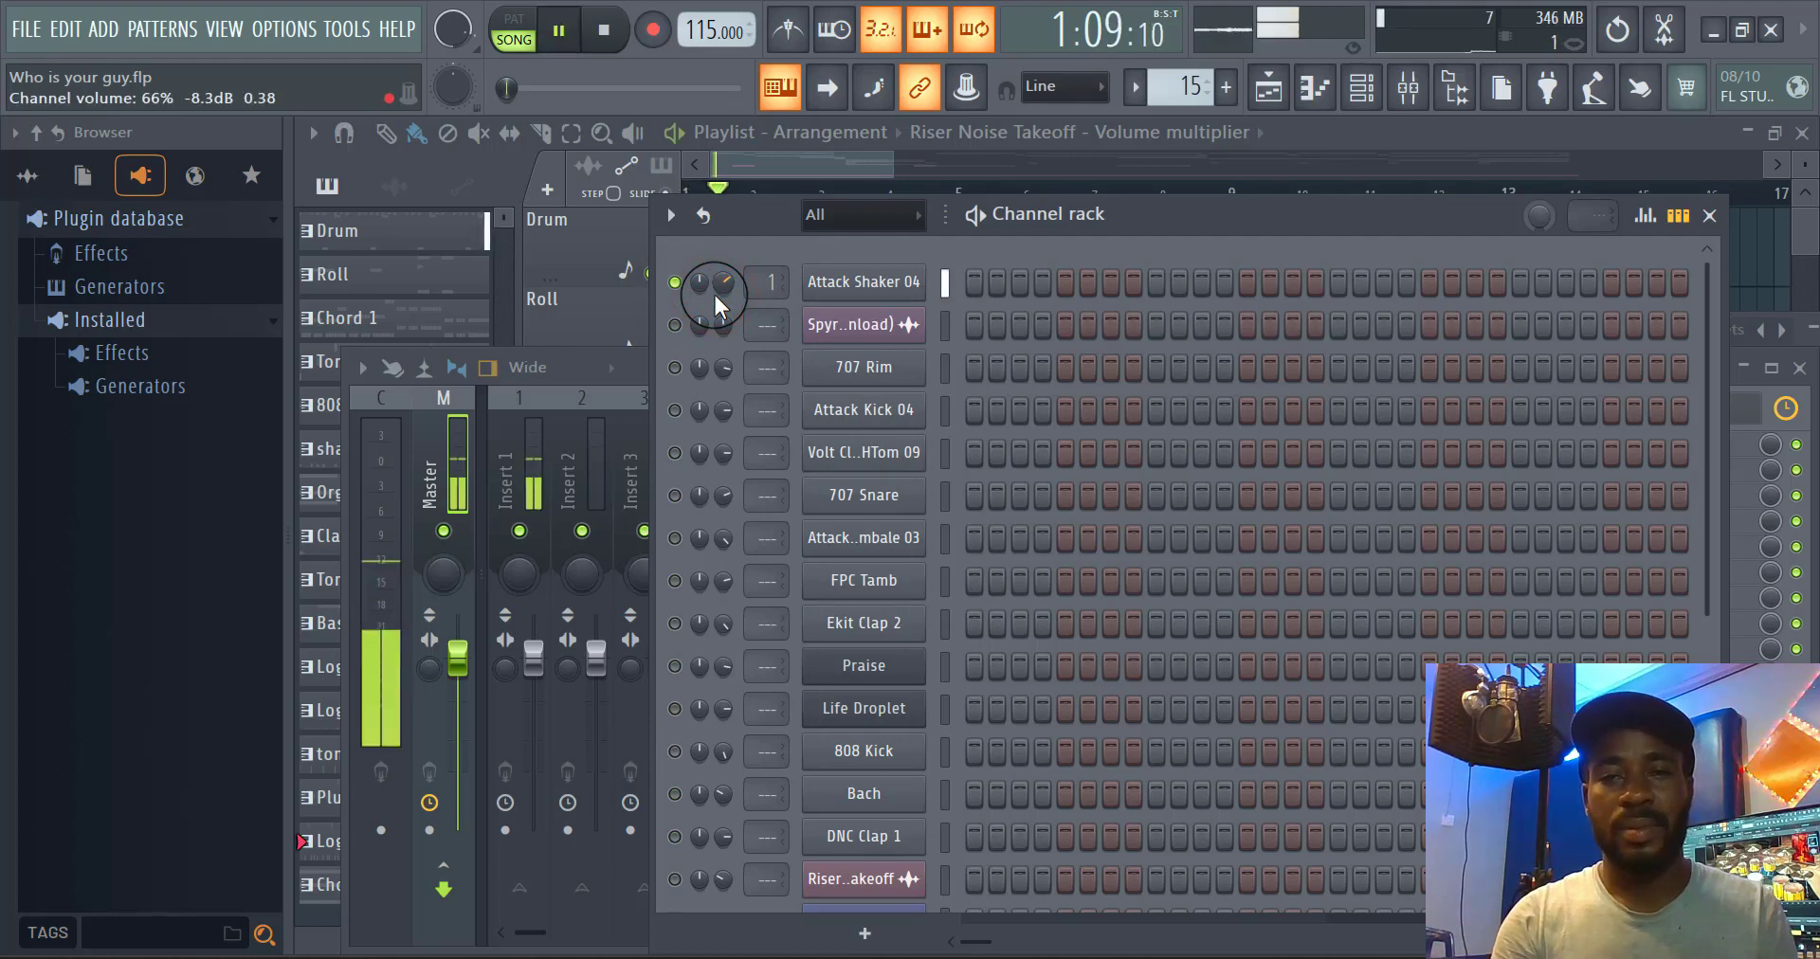
pyautogui.press('space')
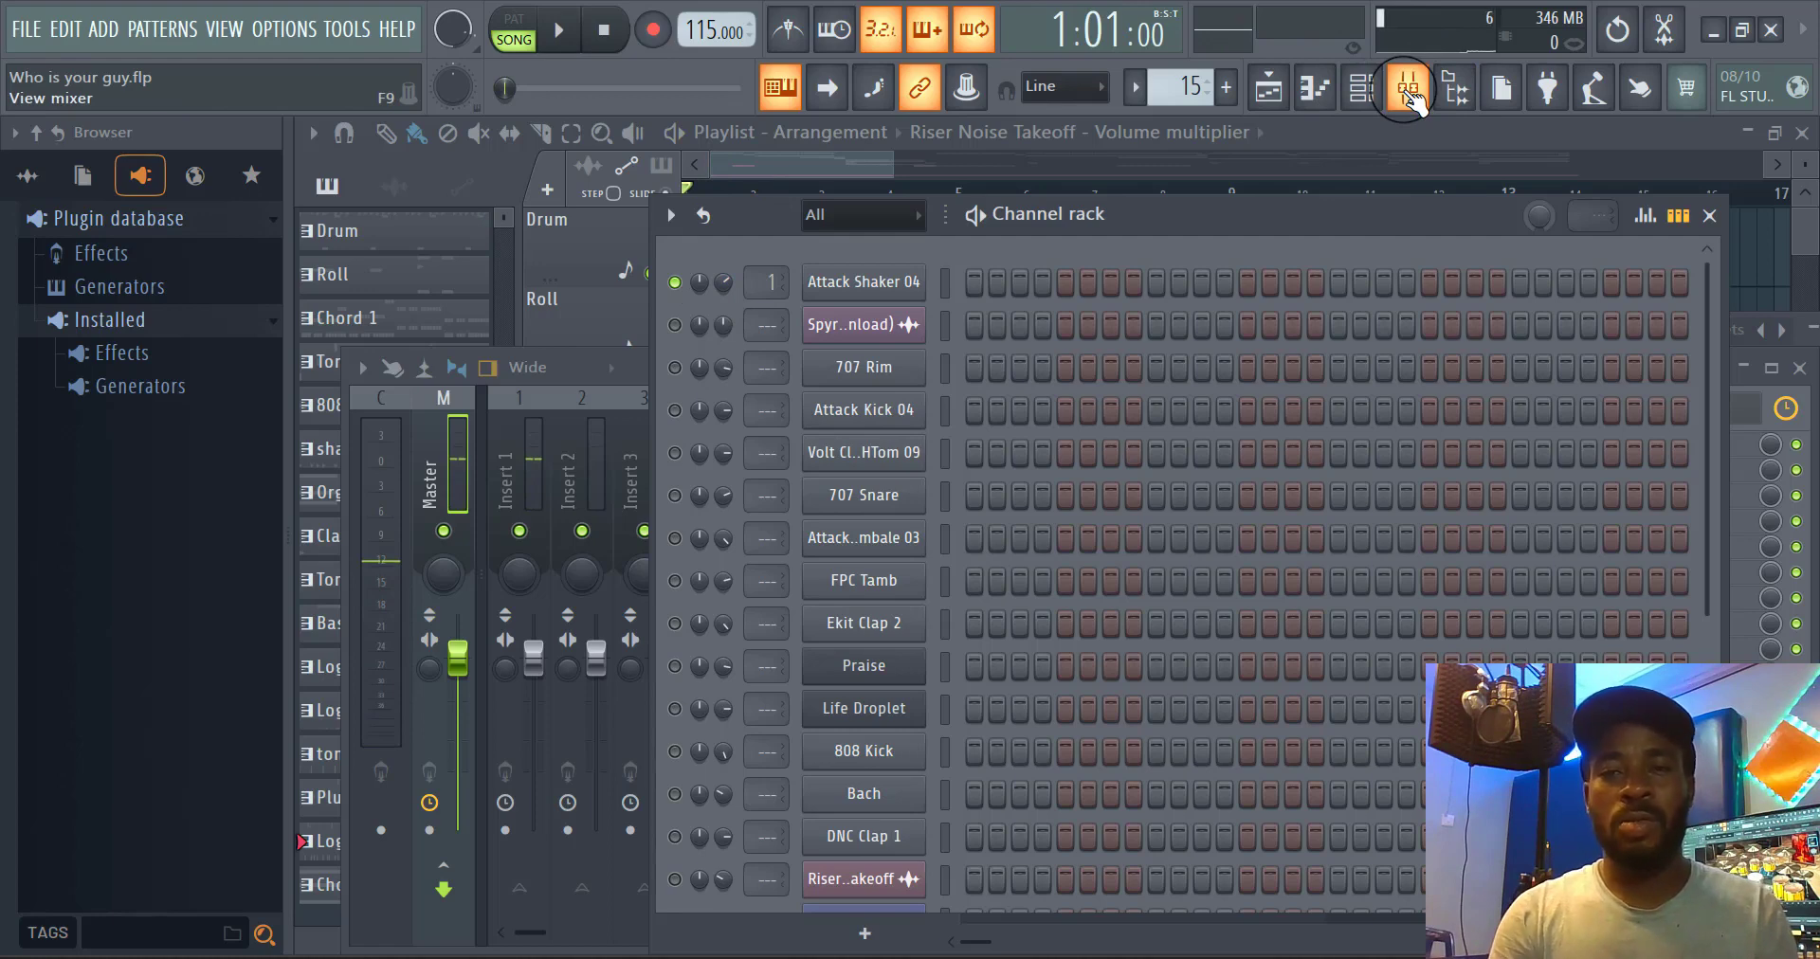
# Bring the mixer forward, shift it higher and play the soloed shaker to watch its level on Insert 1
pyautogui.click(1410, 95)
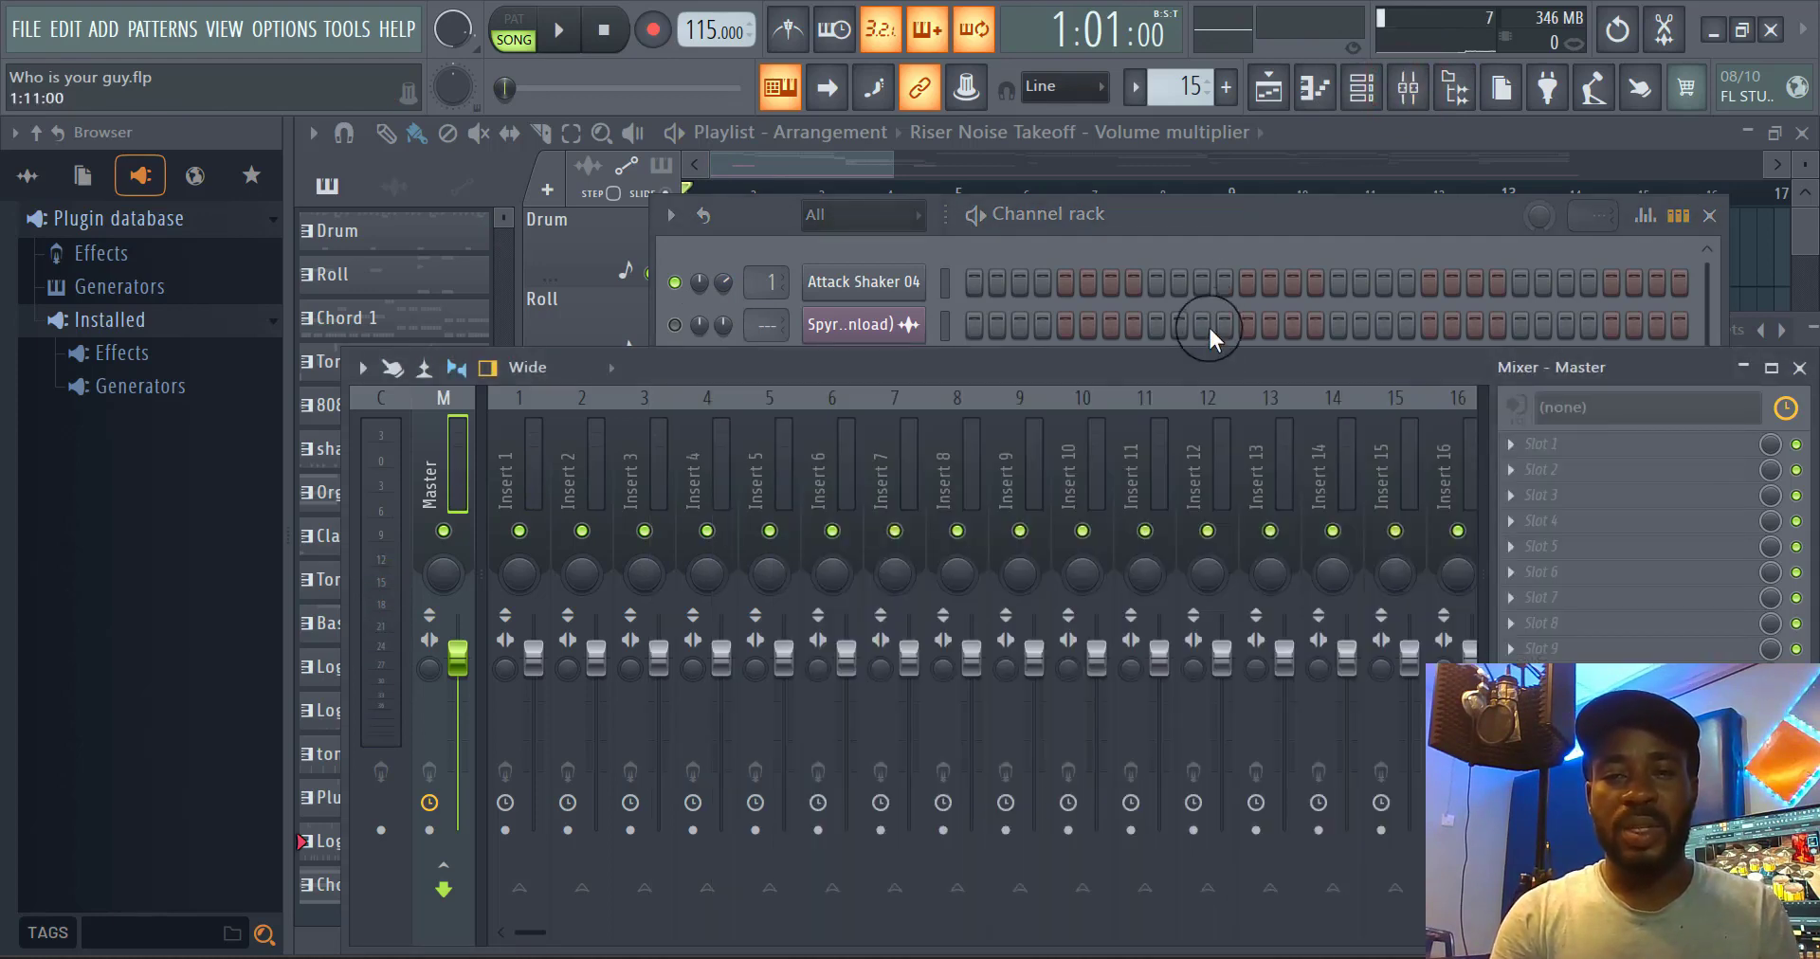
pyautogui.moveTo(1219, 355); pyautogui.dragTo(1253, 304)
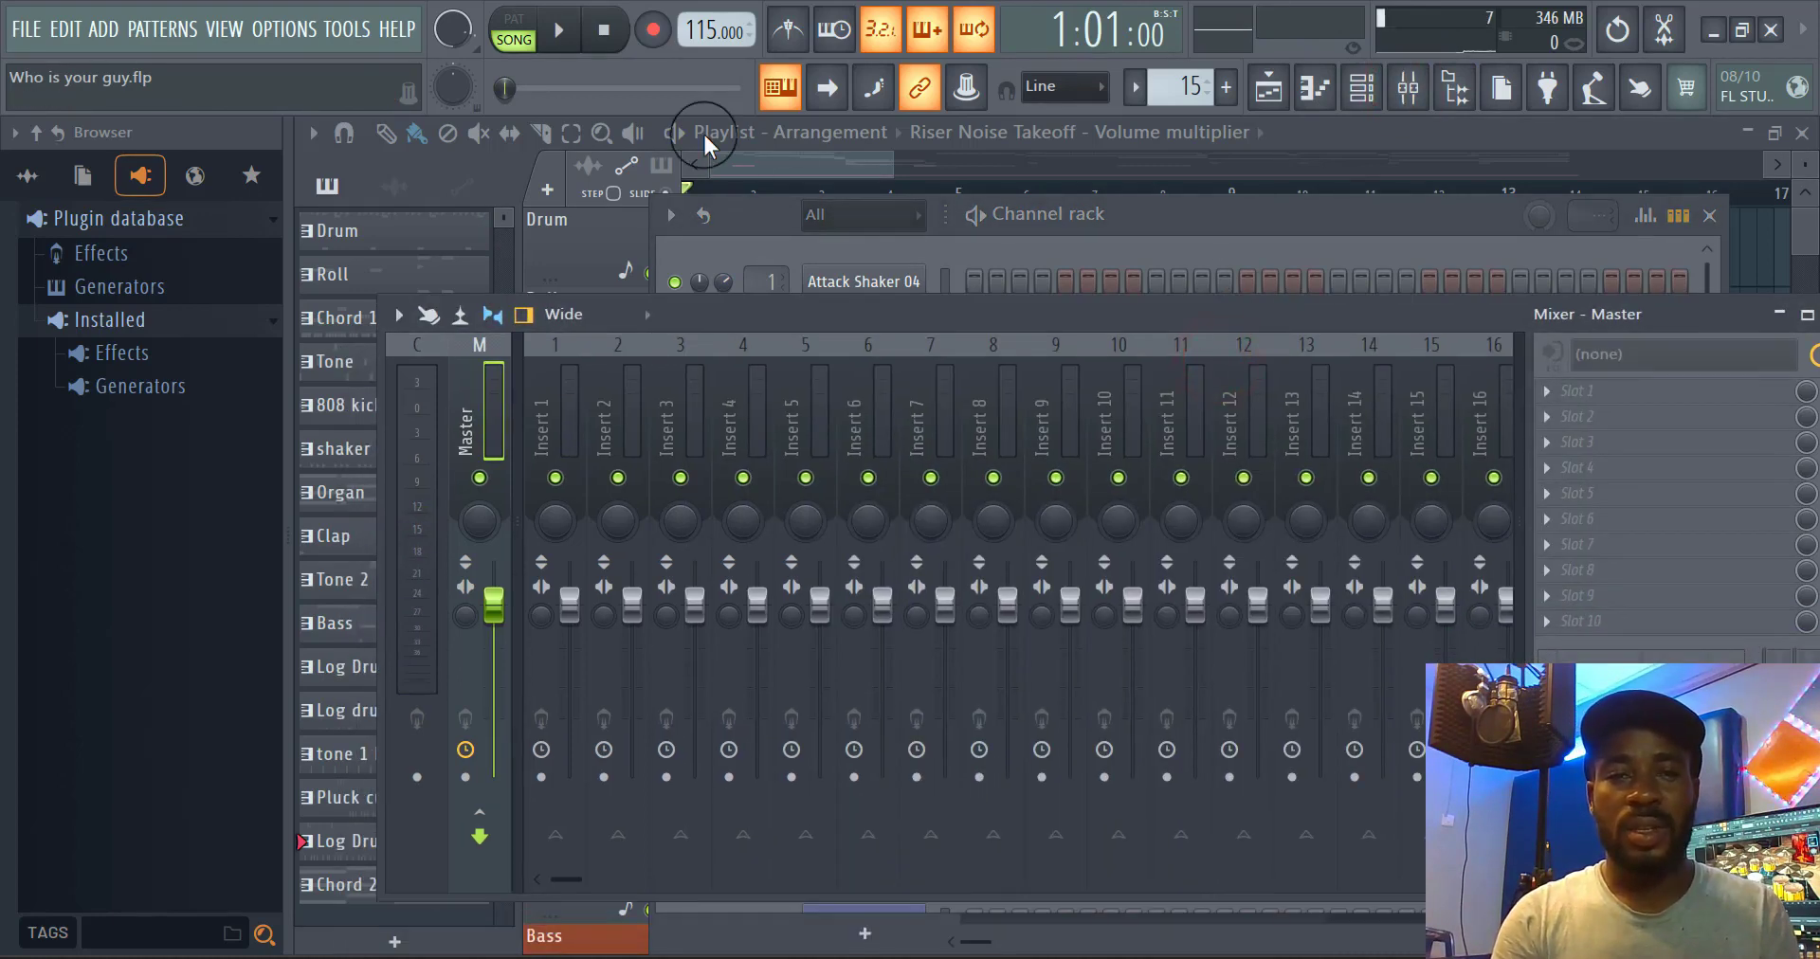
pyautogui.press('space')
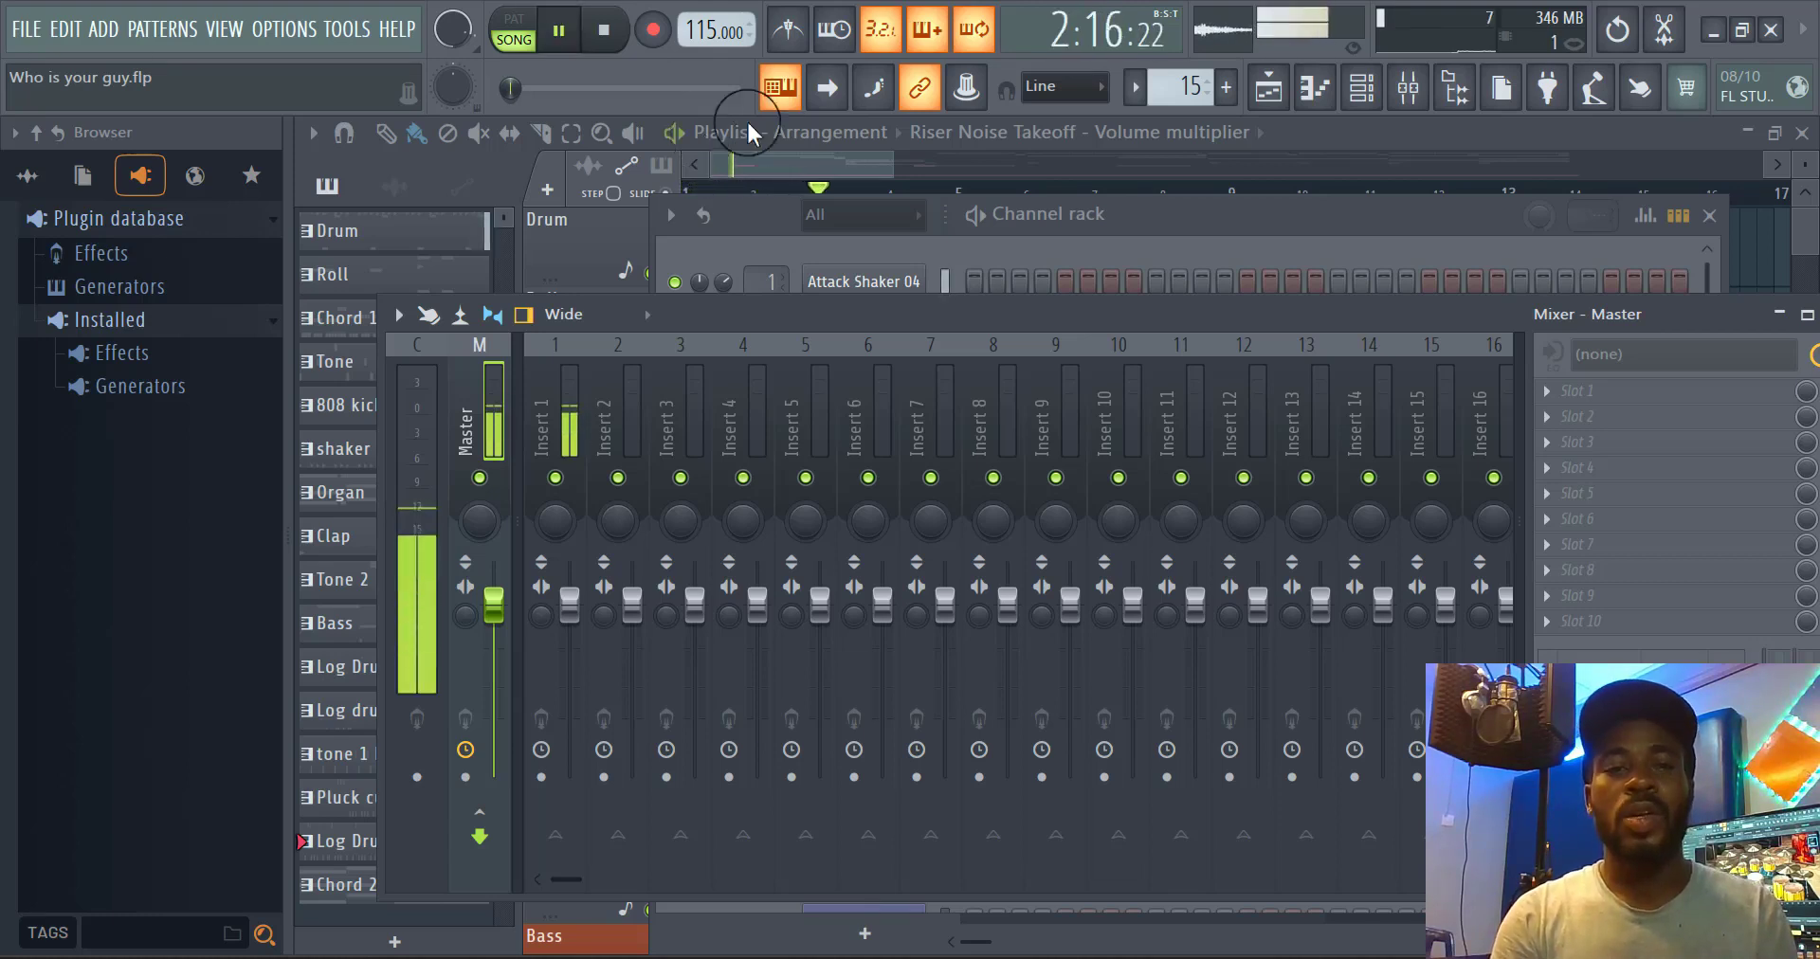
pyautogui.press('space')
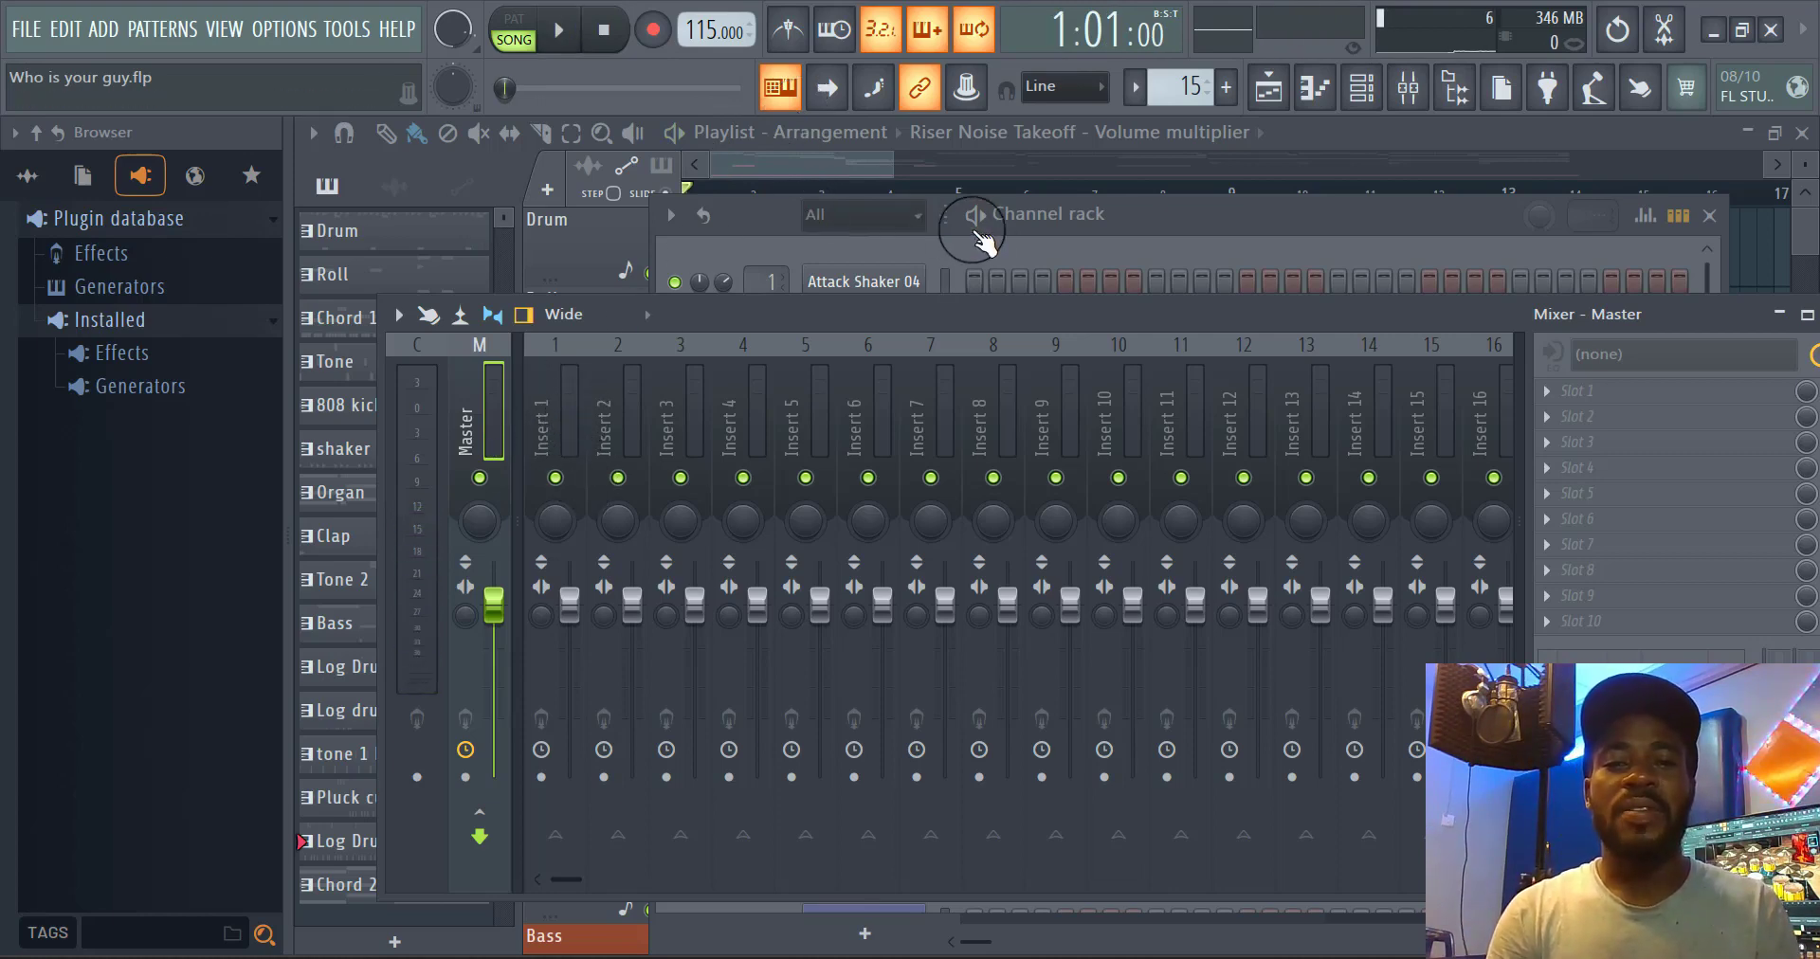
# Unsolo Attack Shaker 04 to re-enable every channel and hide the Channel rack
pyautogui.click(1006, 247)
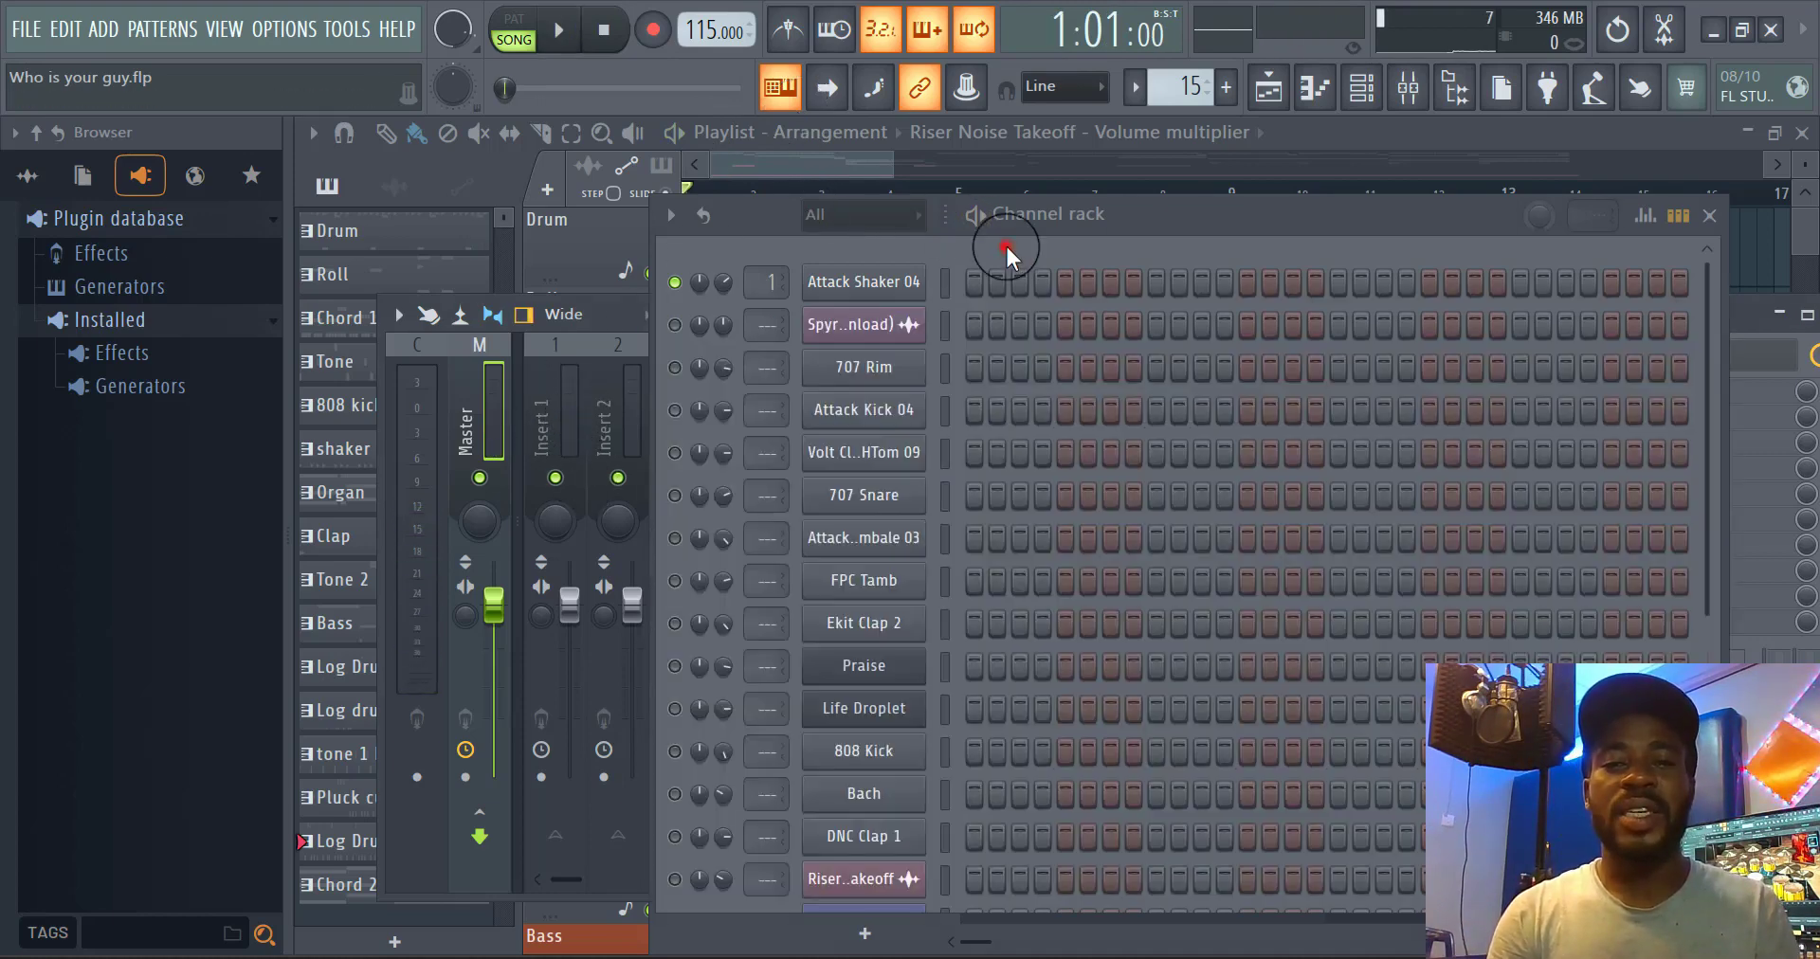
pyautogui.rightClick(674, 283)
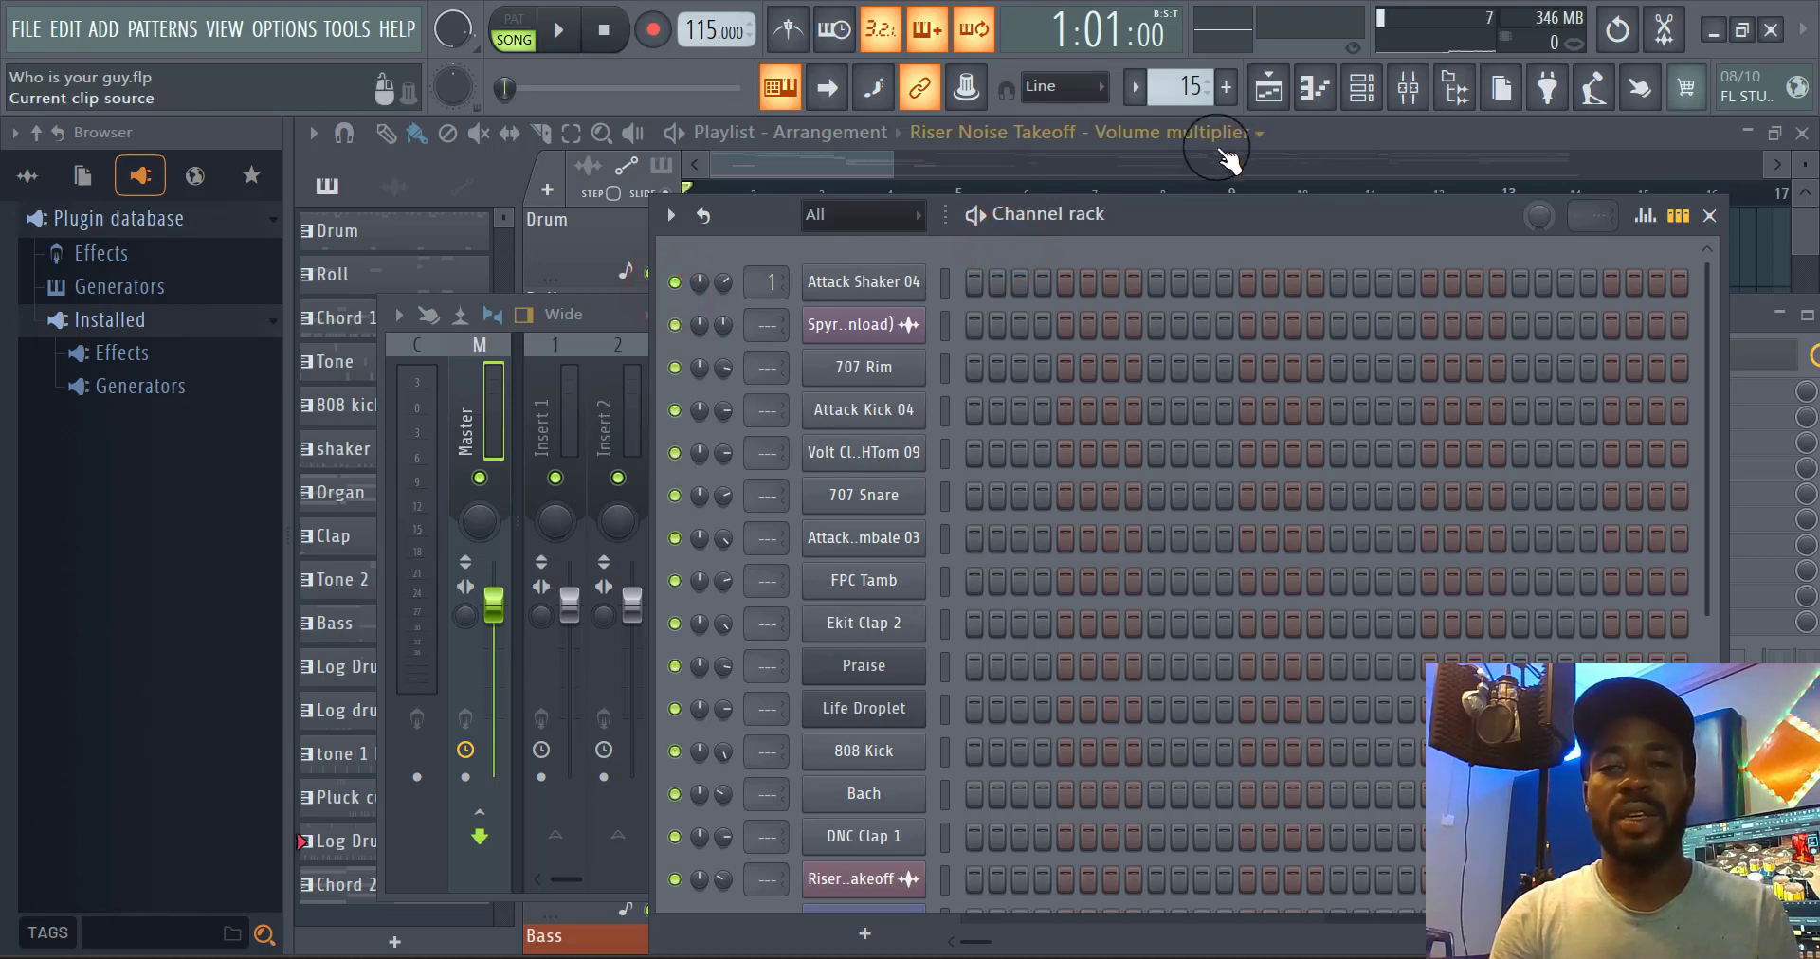
pyautogui.click(1361, 93)
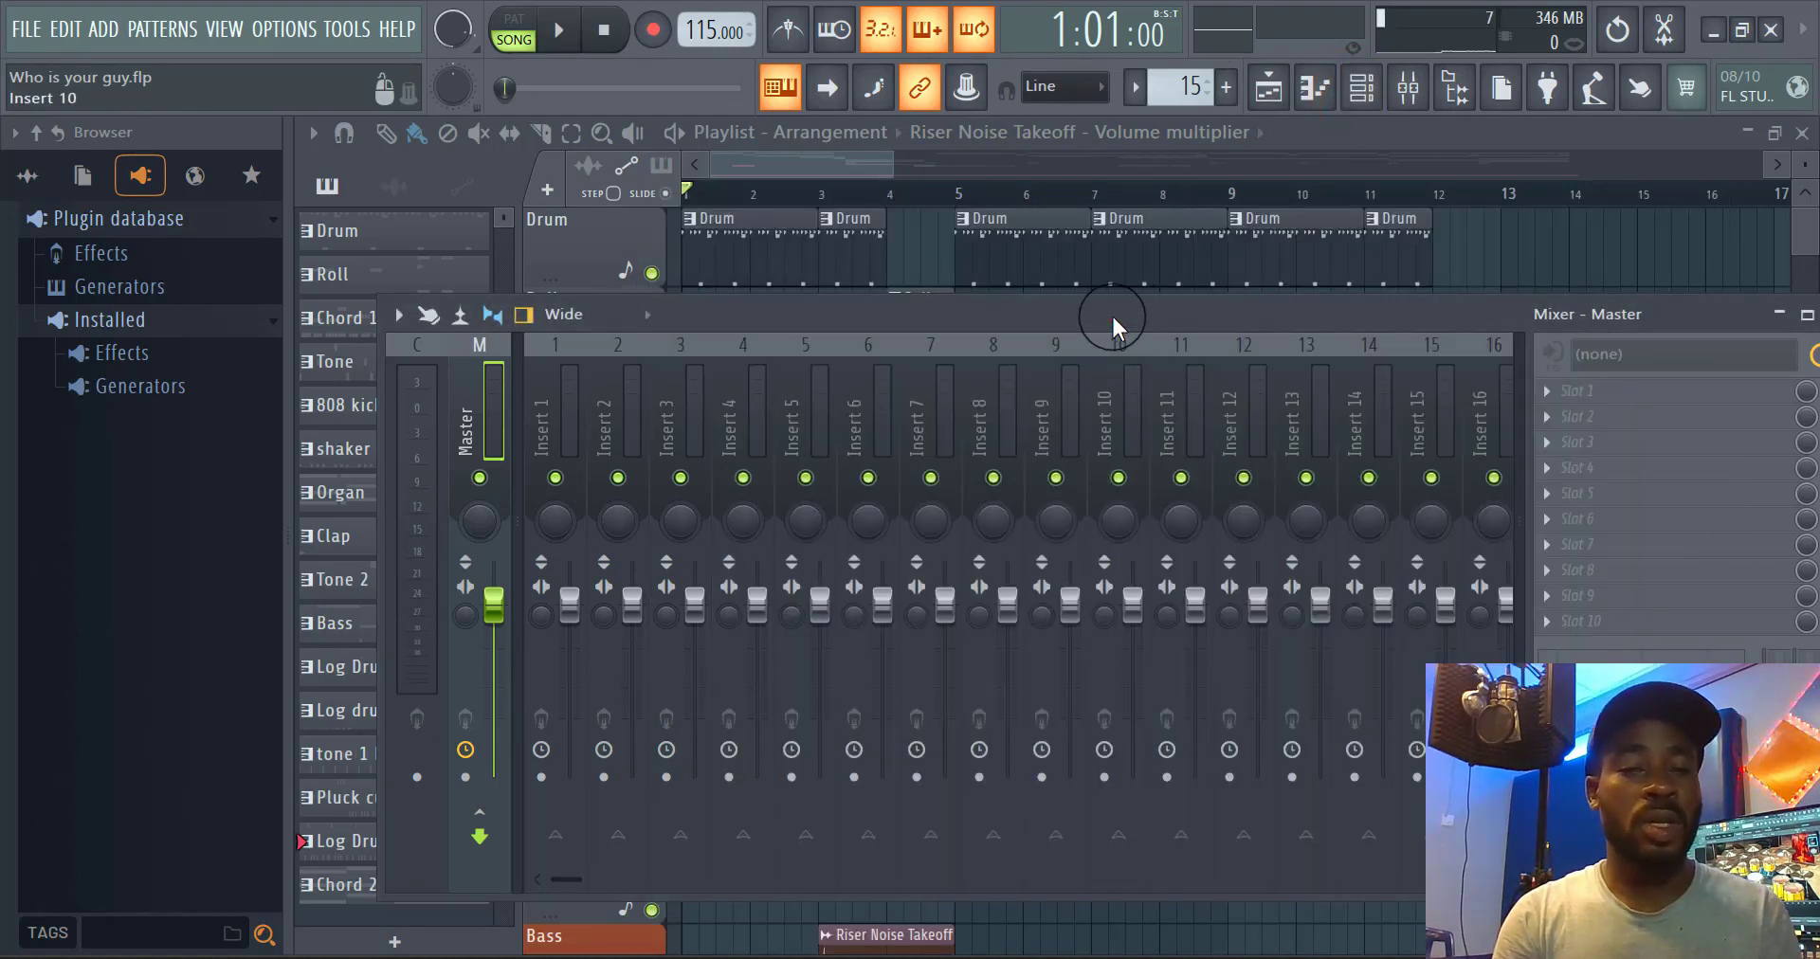
# Shift the mixer further up and play all channels to compare the Master and Insert 1 levels
pyautogui.moveTo(1111, 313); pyautogui.dragTo(1092, 257)
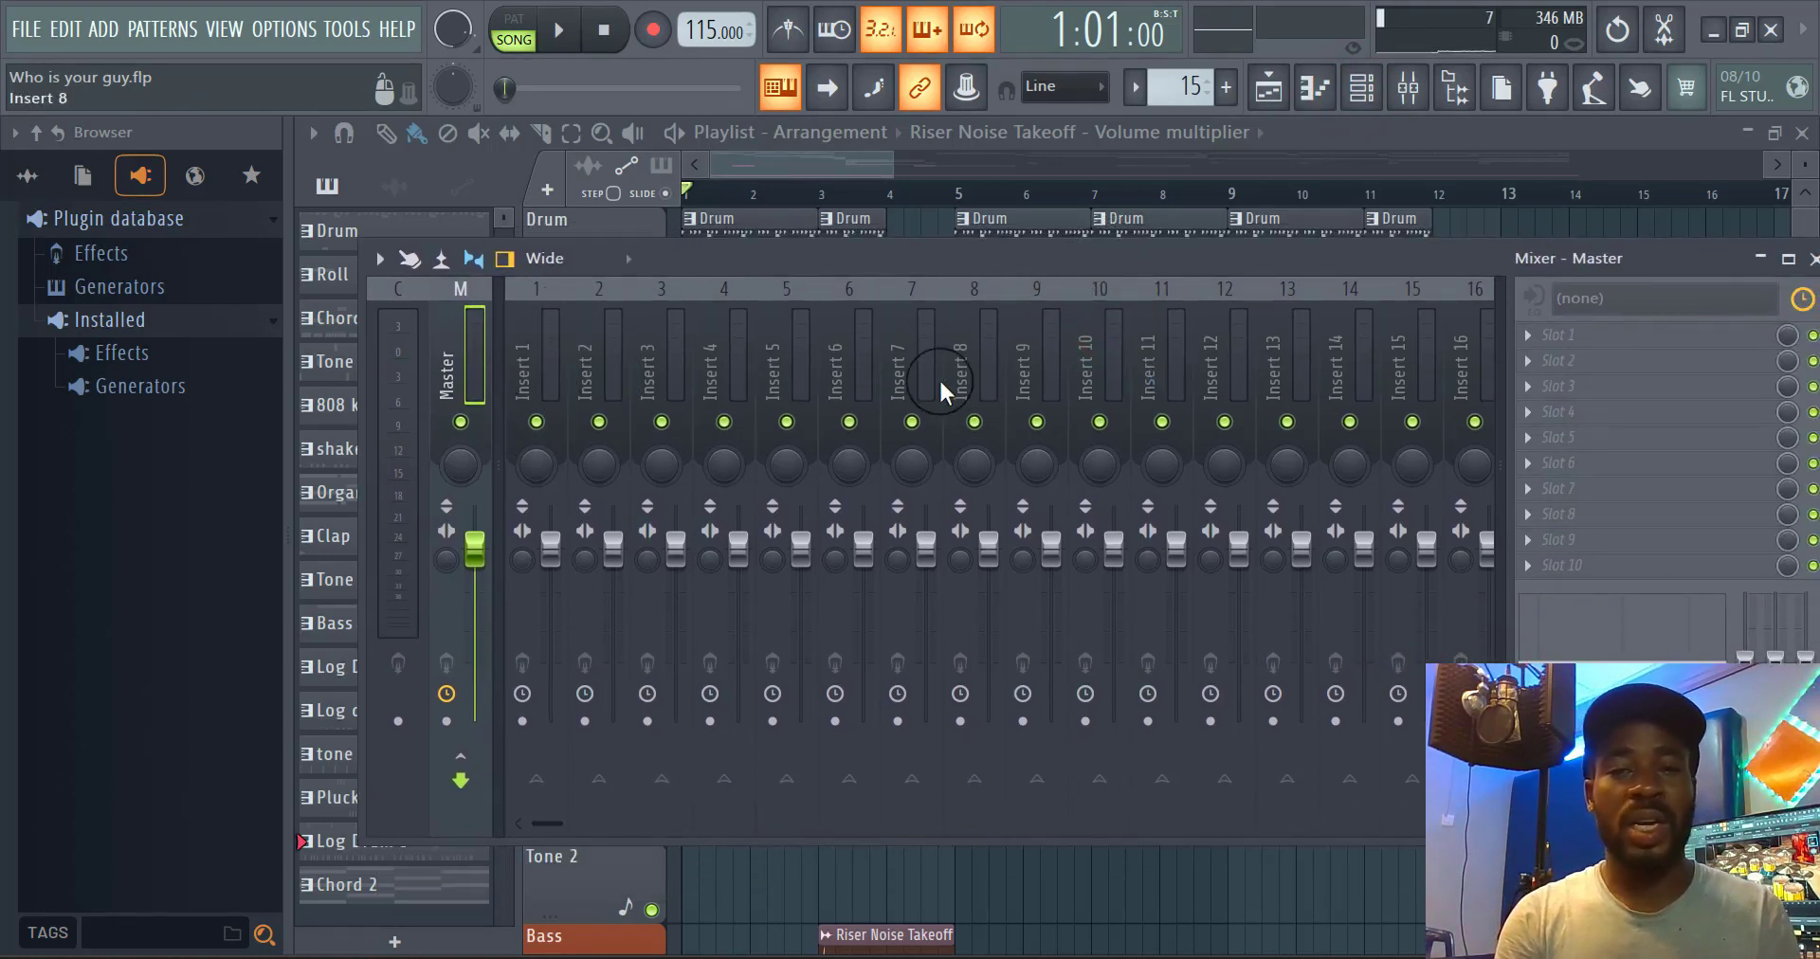
pyautogui.press('space')
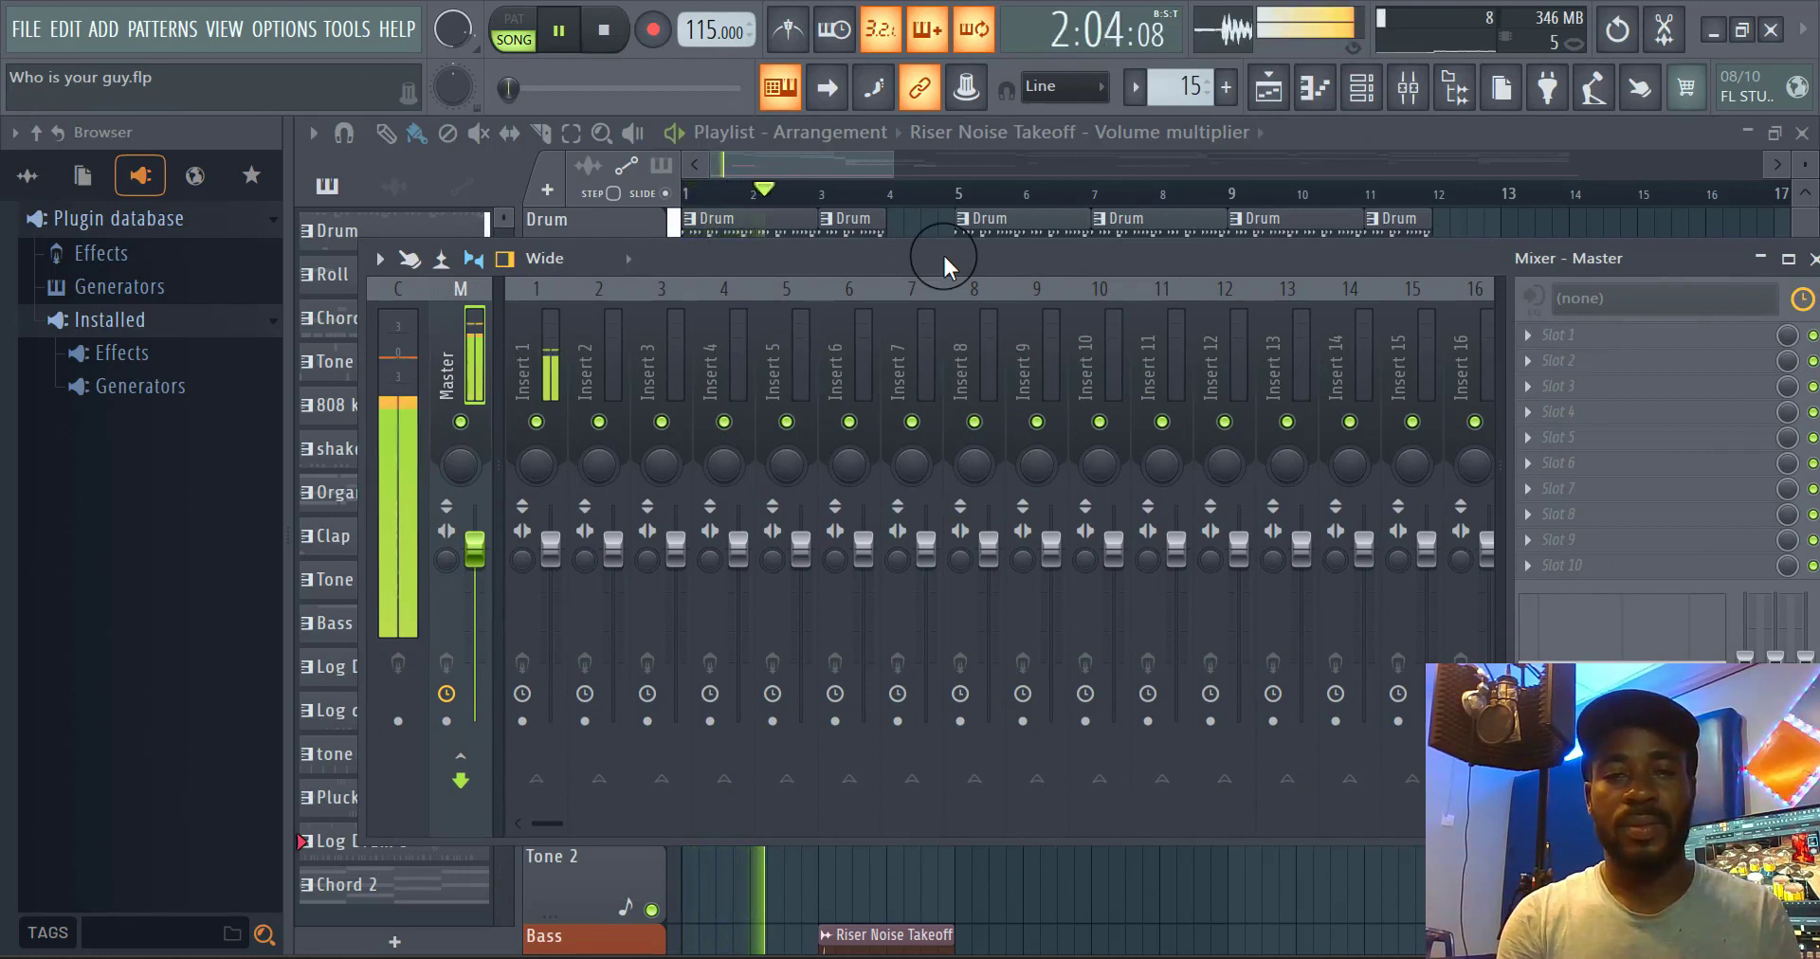
pyautogui.press('space')
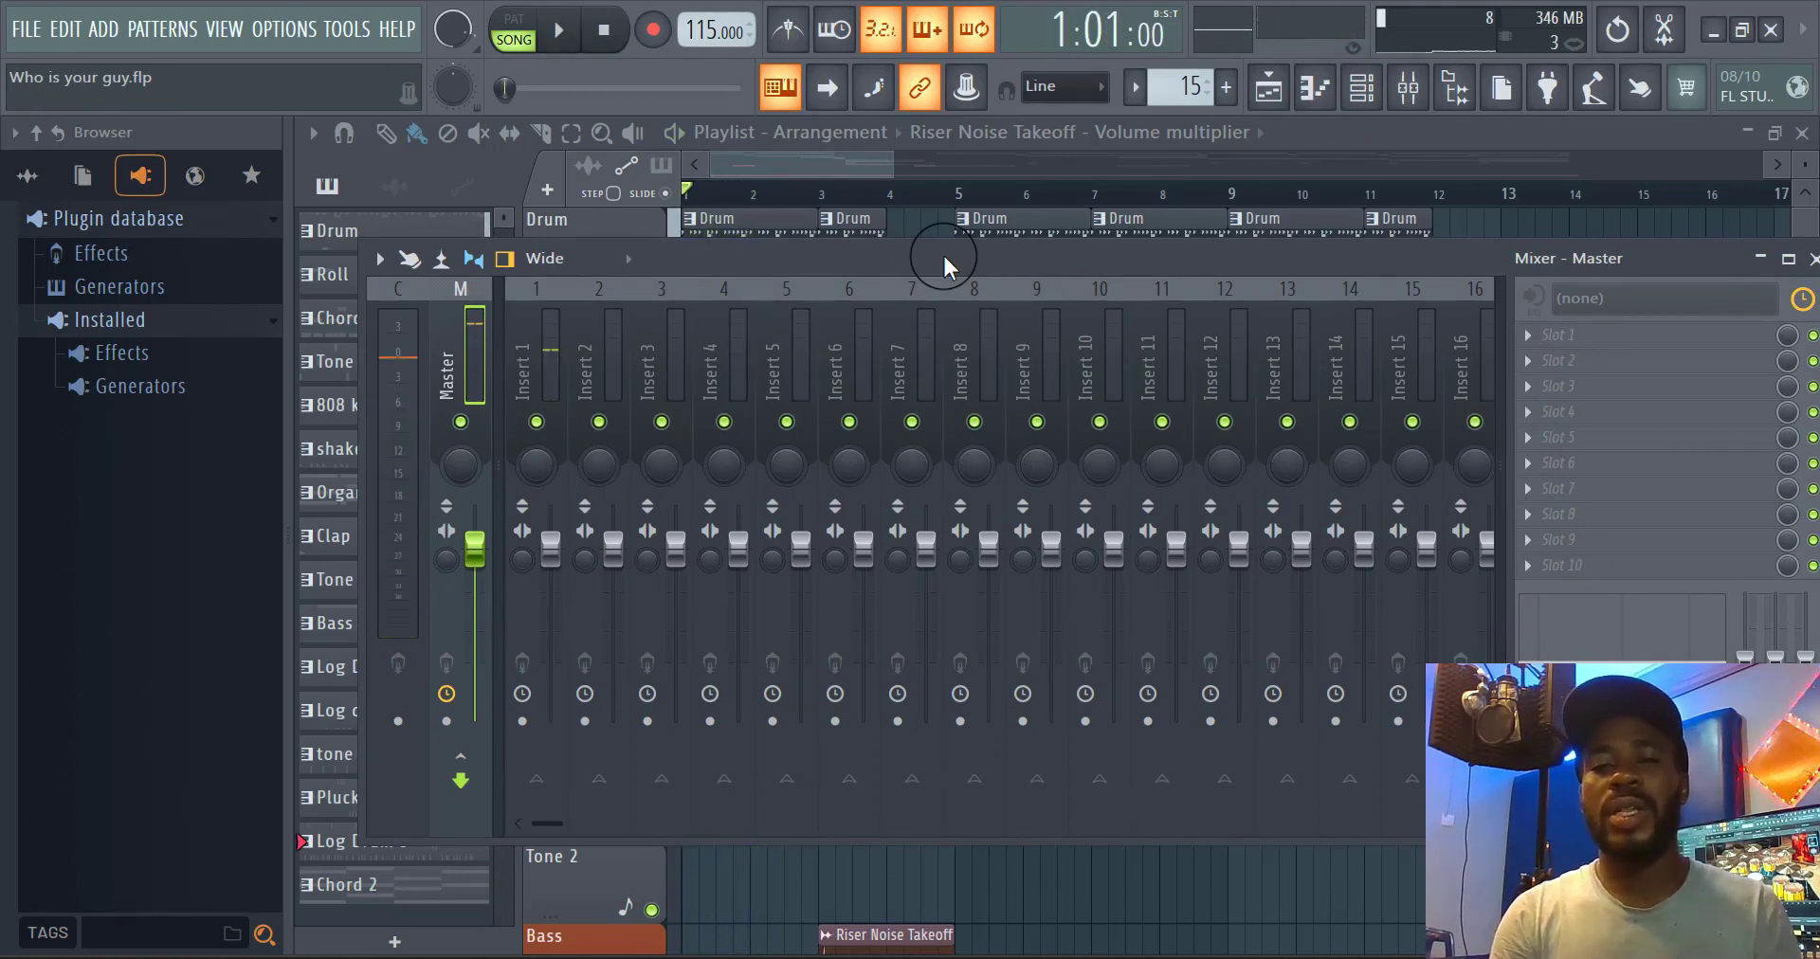
# View the Log Drum notes in the piano roll and close it again
pyautogui.click(1371, 85)
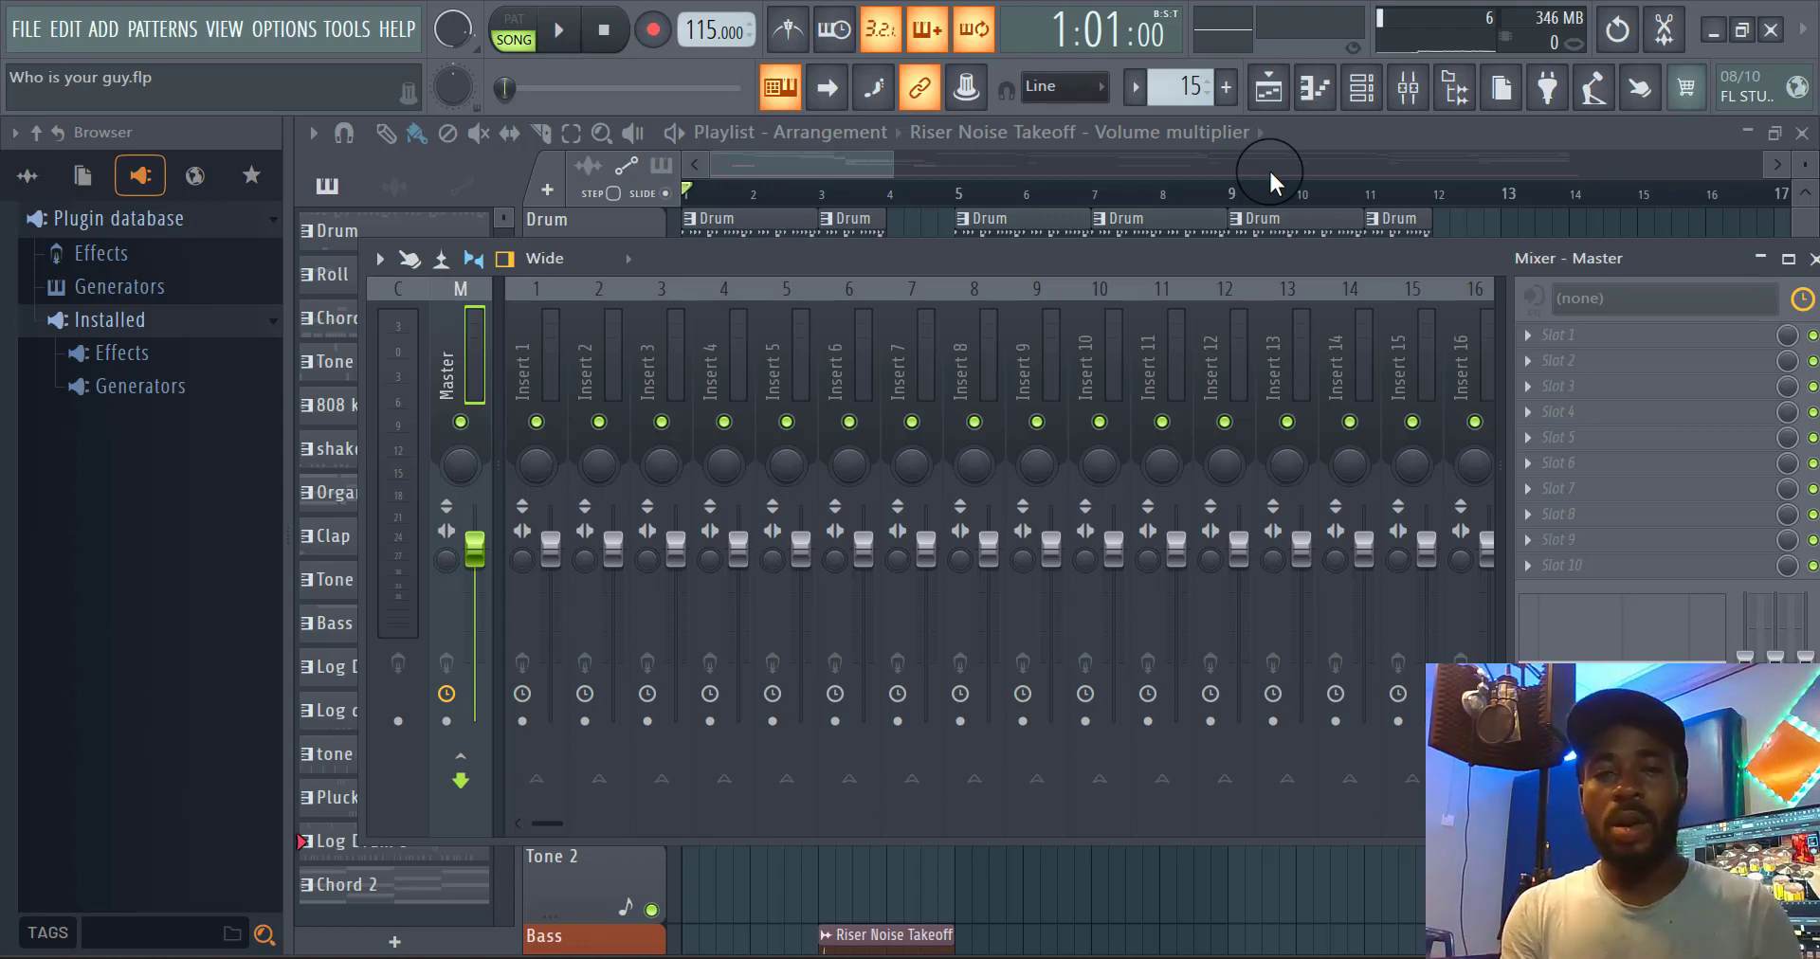
pyautogui.click(1314, 90)
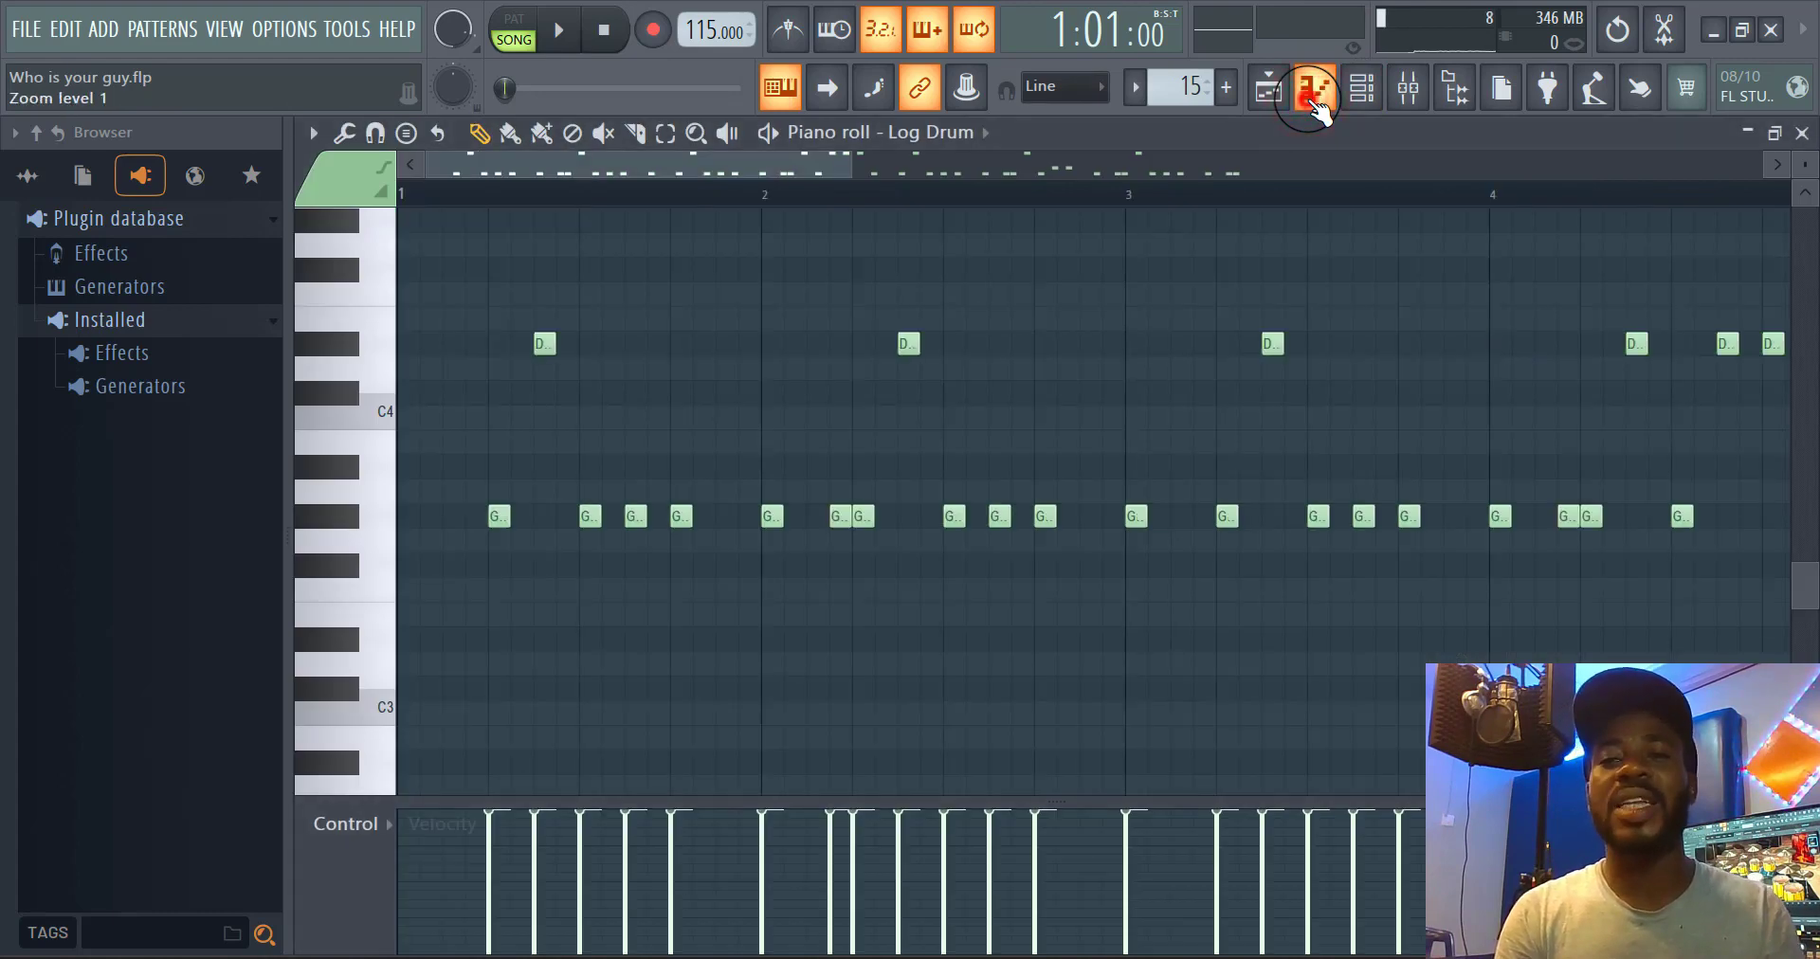
pyautogui.click(1315, 104)
# Show the Channel rack, shift it higher and rename the Attack Shaker 04 channel as Shaker
pyautogui.click(1365, 100)
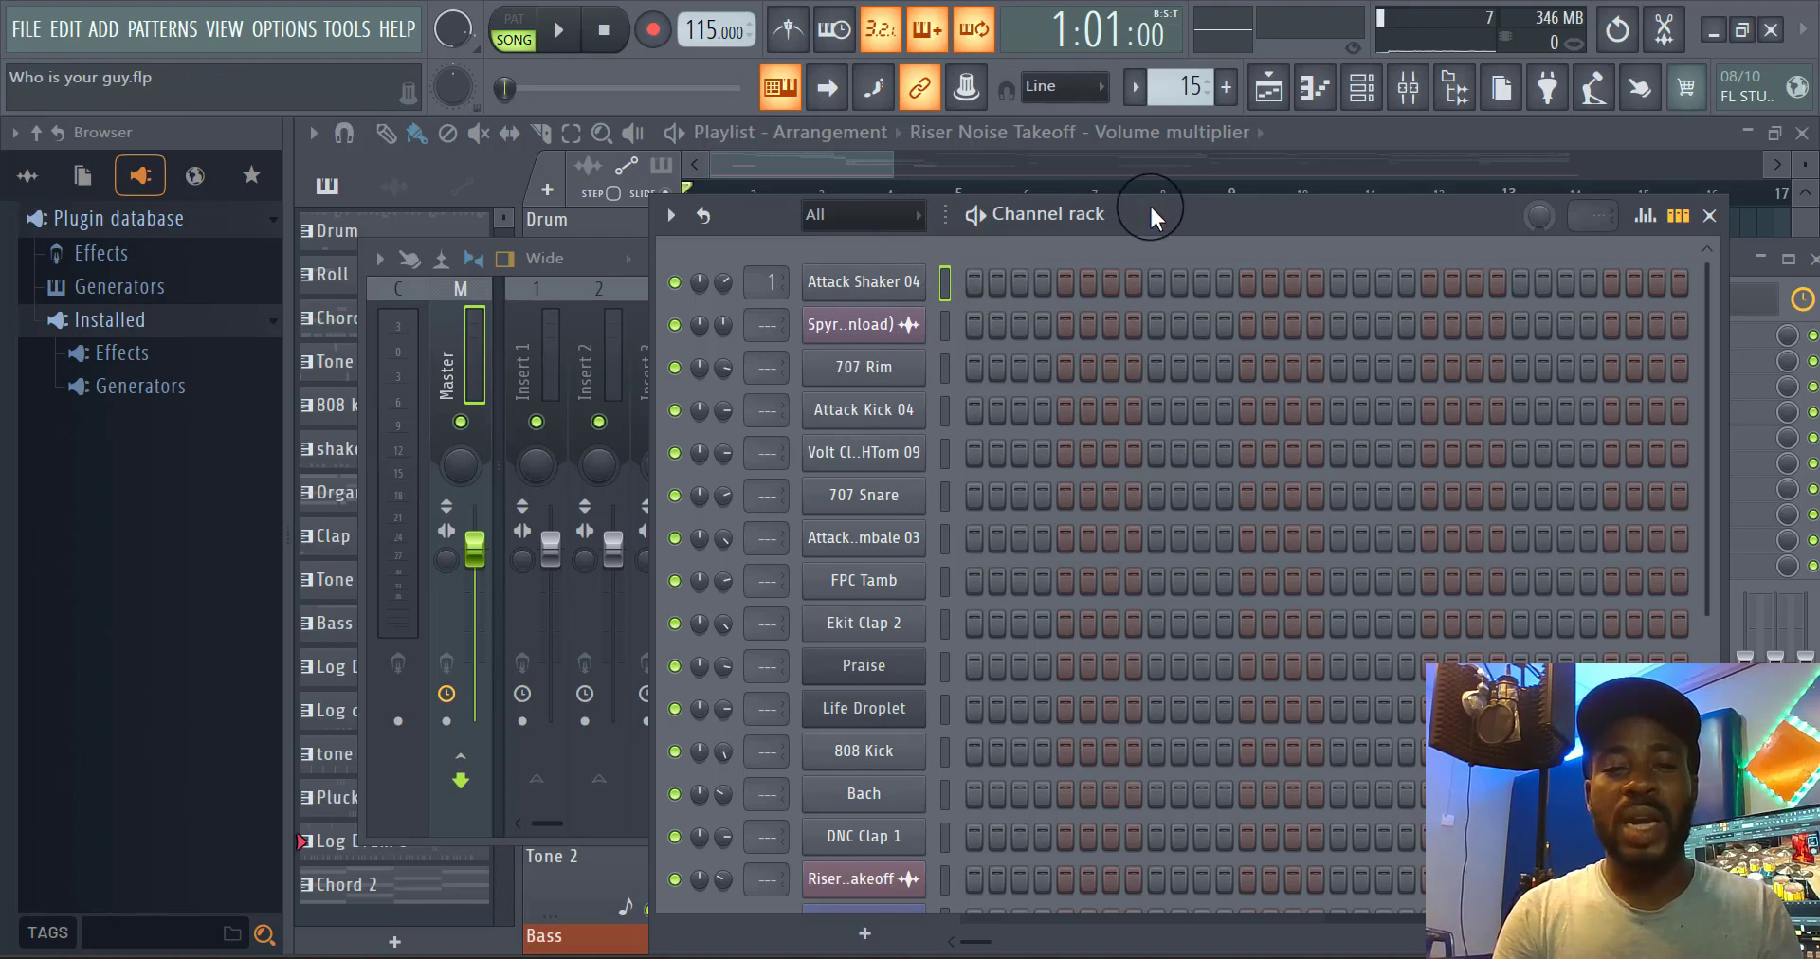
pyautogui.moveTo(1149, 209); pyautogui.dragTo(1105, 157)
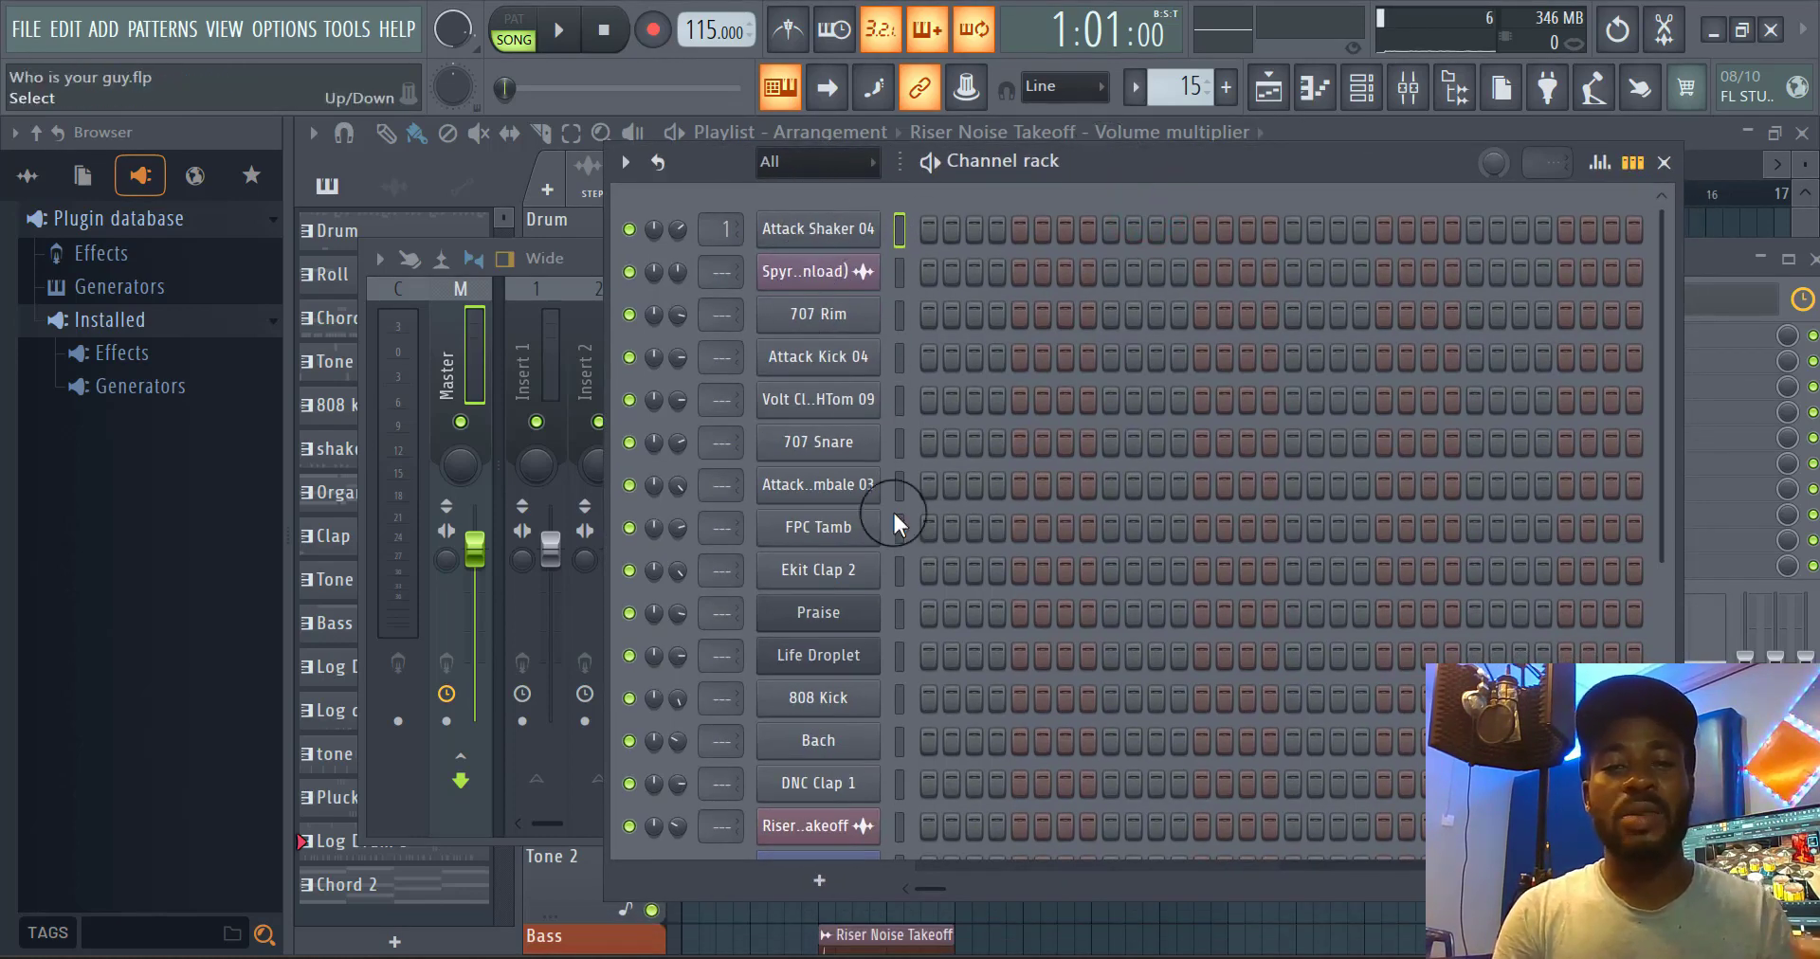
pyautogui.rightClick(810, 239)
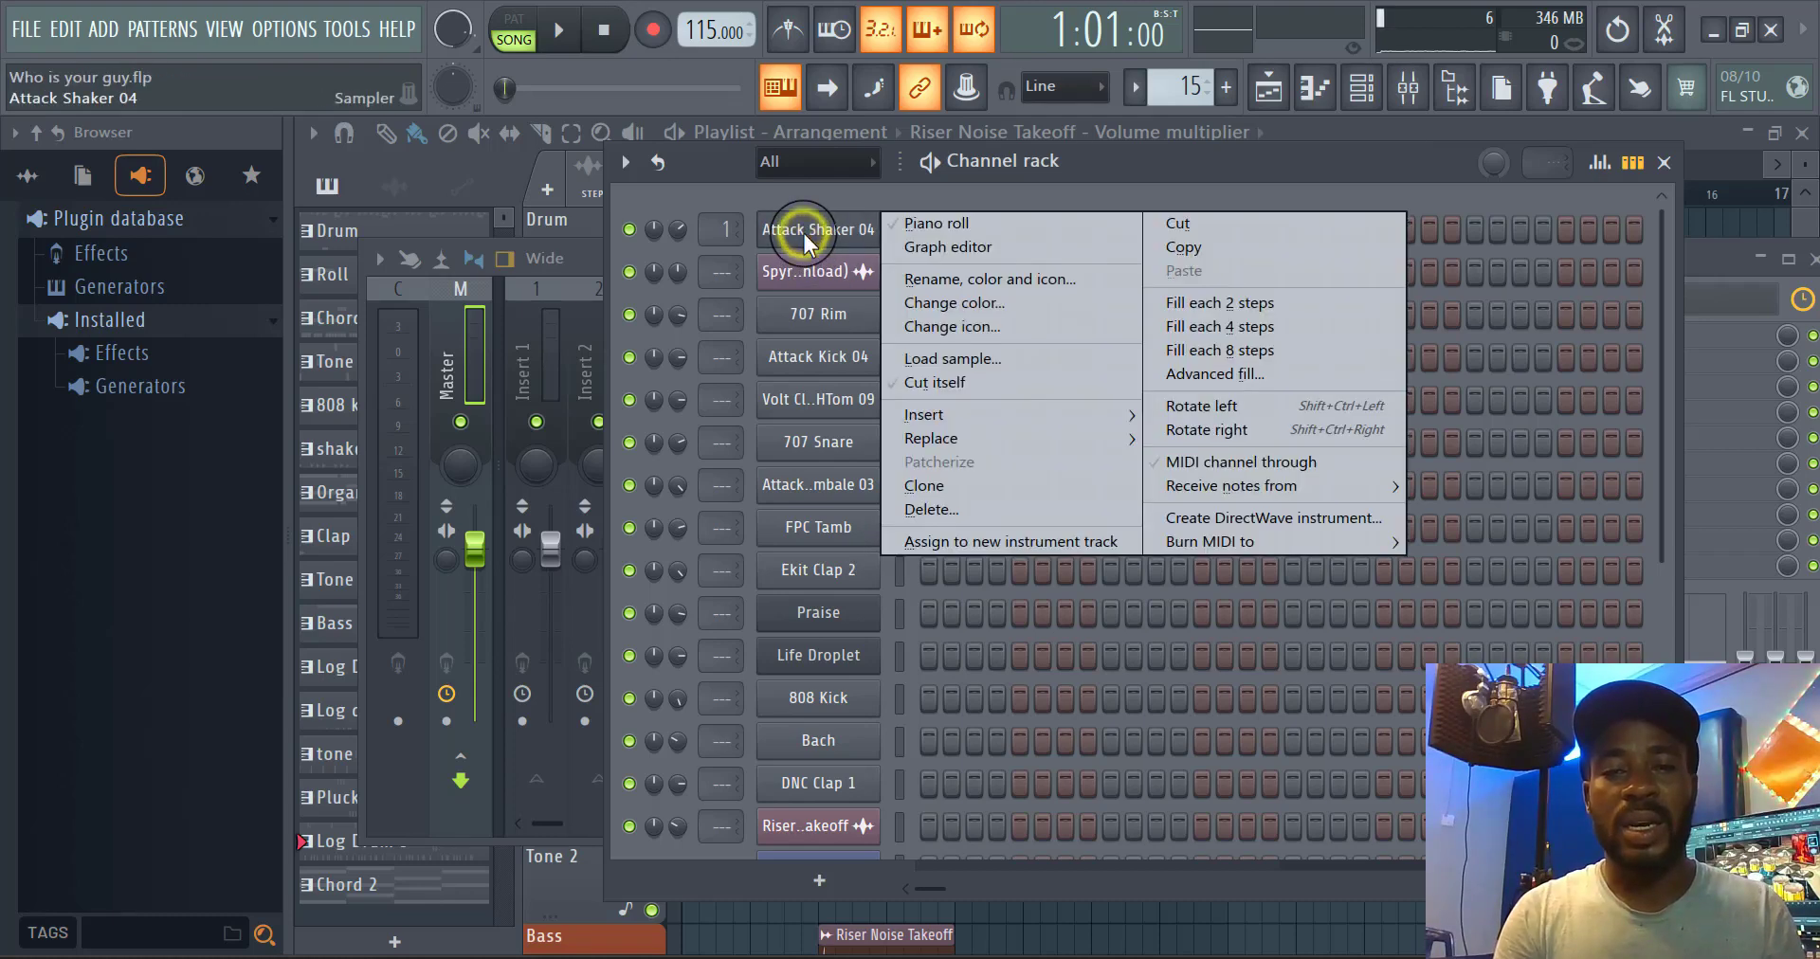
pyautogui.click(1008, 281)
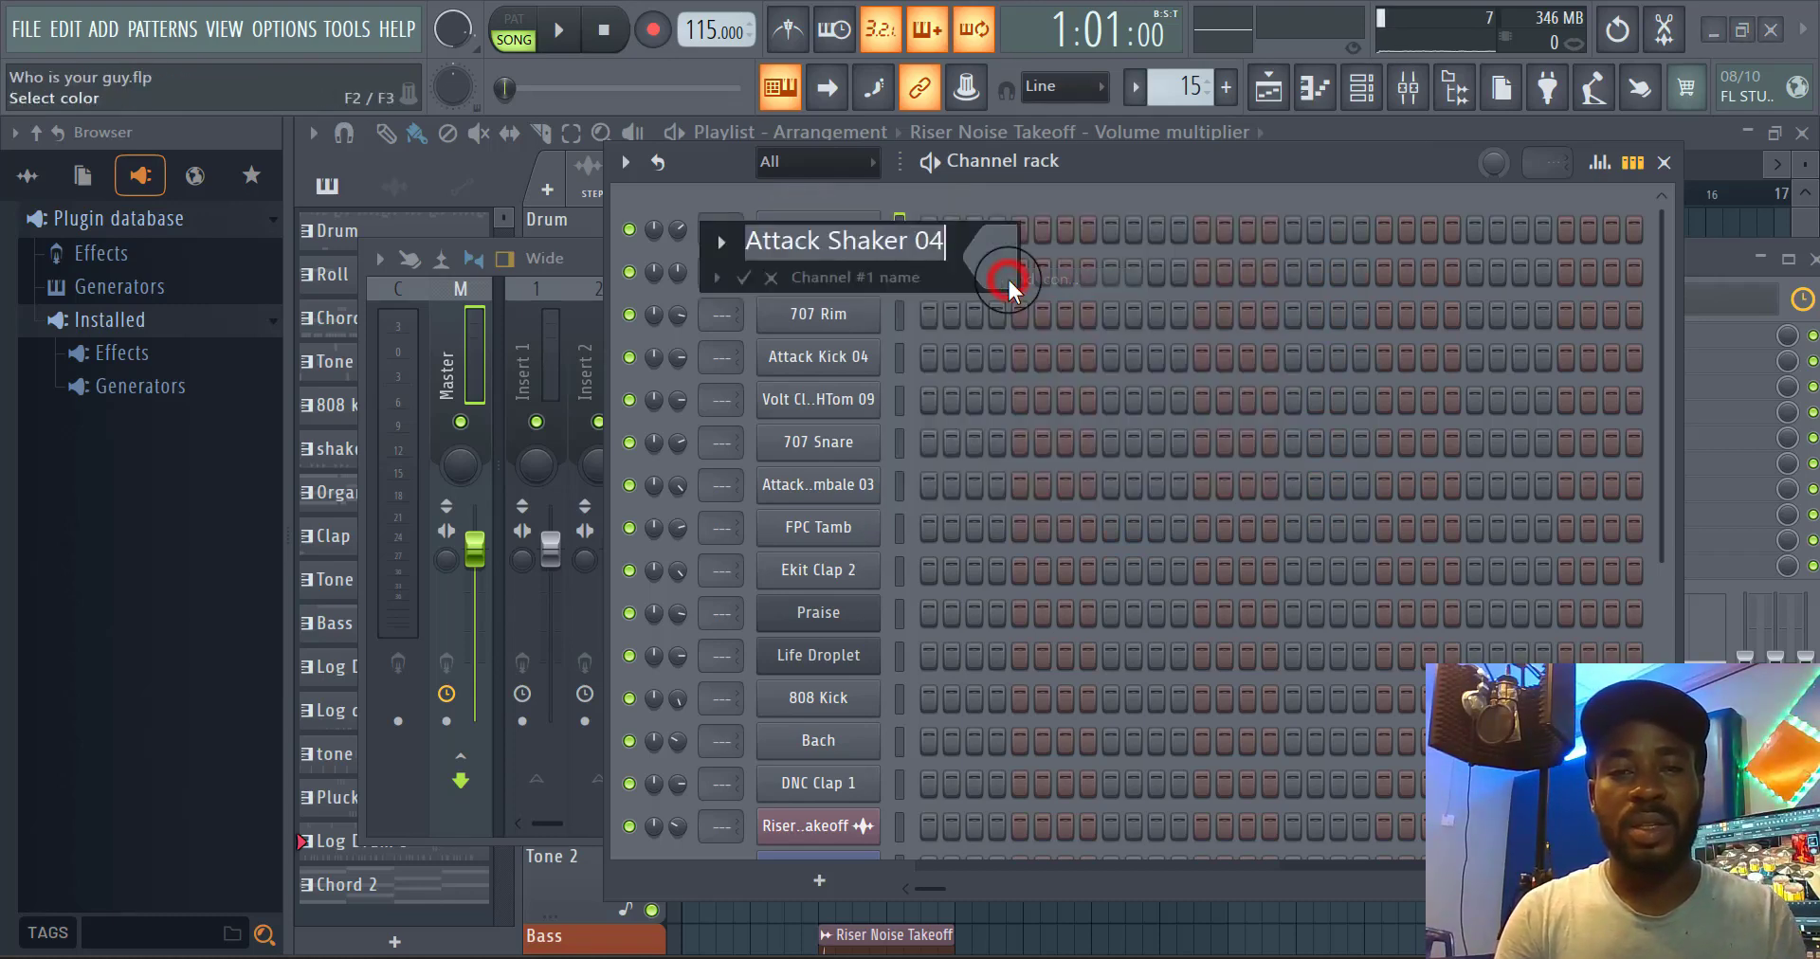
pyautogui.click(830, 242)
pyautogui.press('BackSpace')
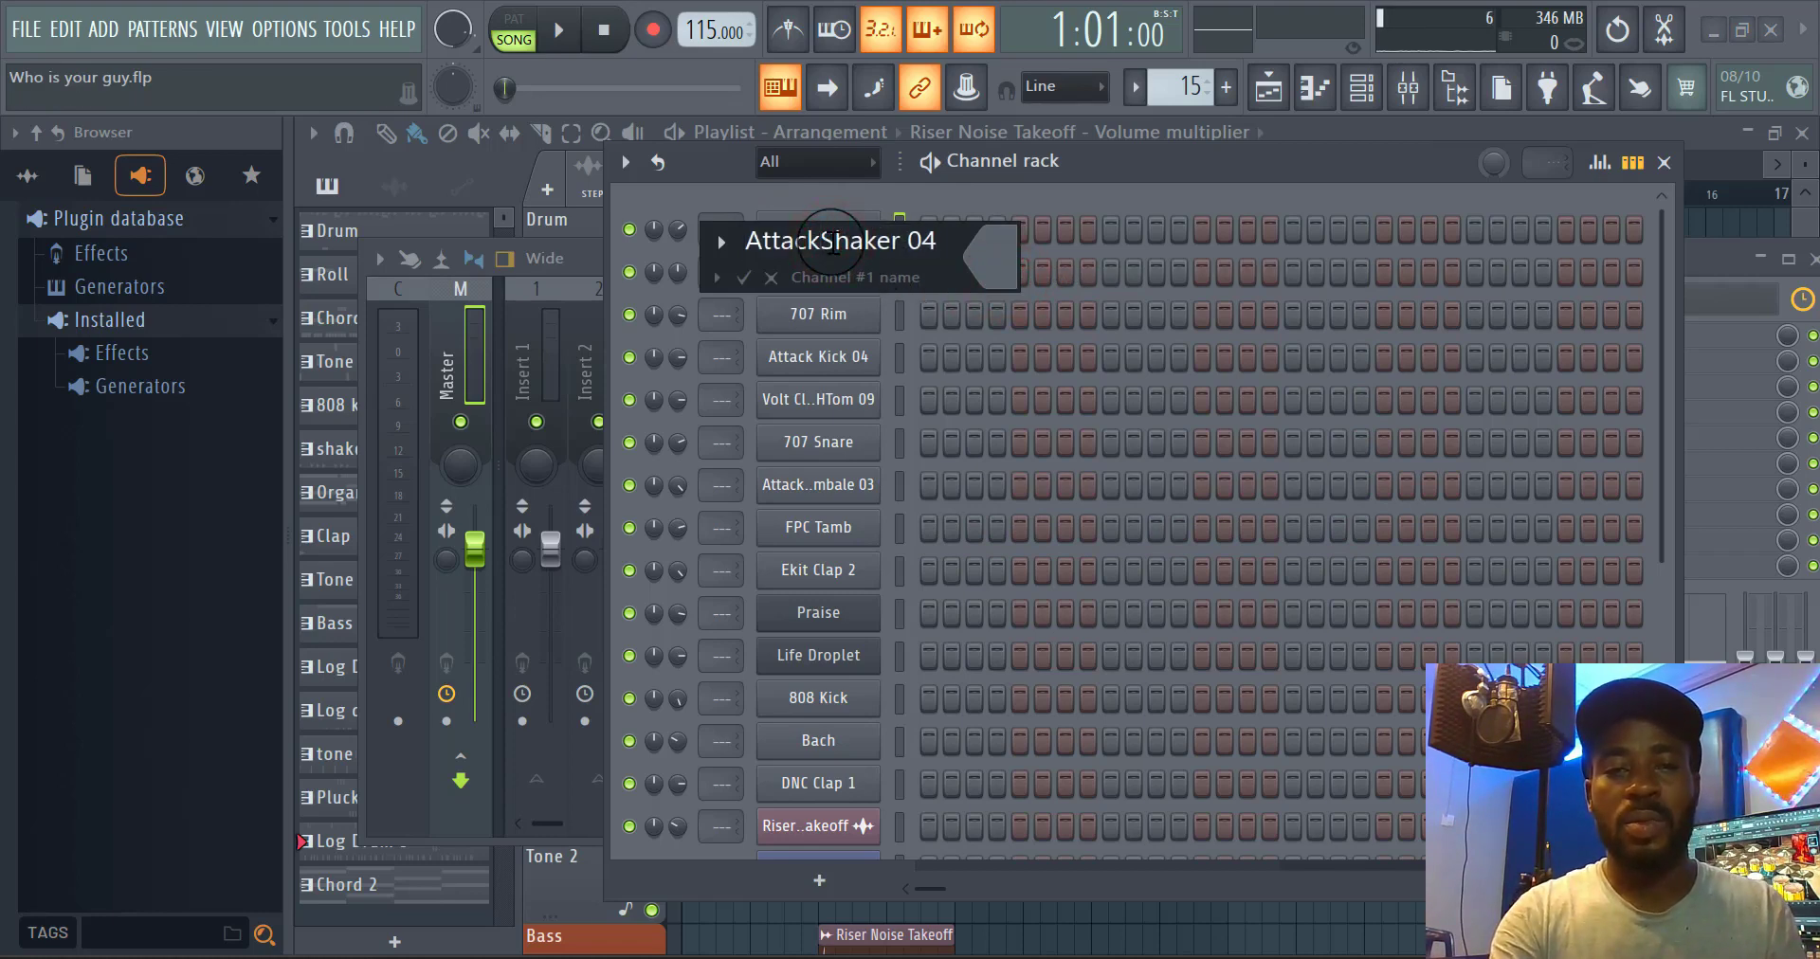
pyautogui.press('BackSpace')
pyautogui.press('BackSpace')
pyautogui.press('BackSpace')
pyautogui.press('BackSpace')
pyautogui.press('BackSpace')
pyautogui.press('BackSpace')
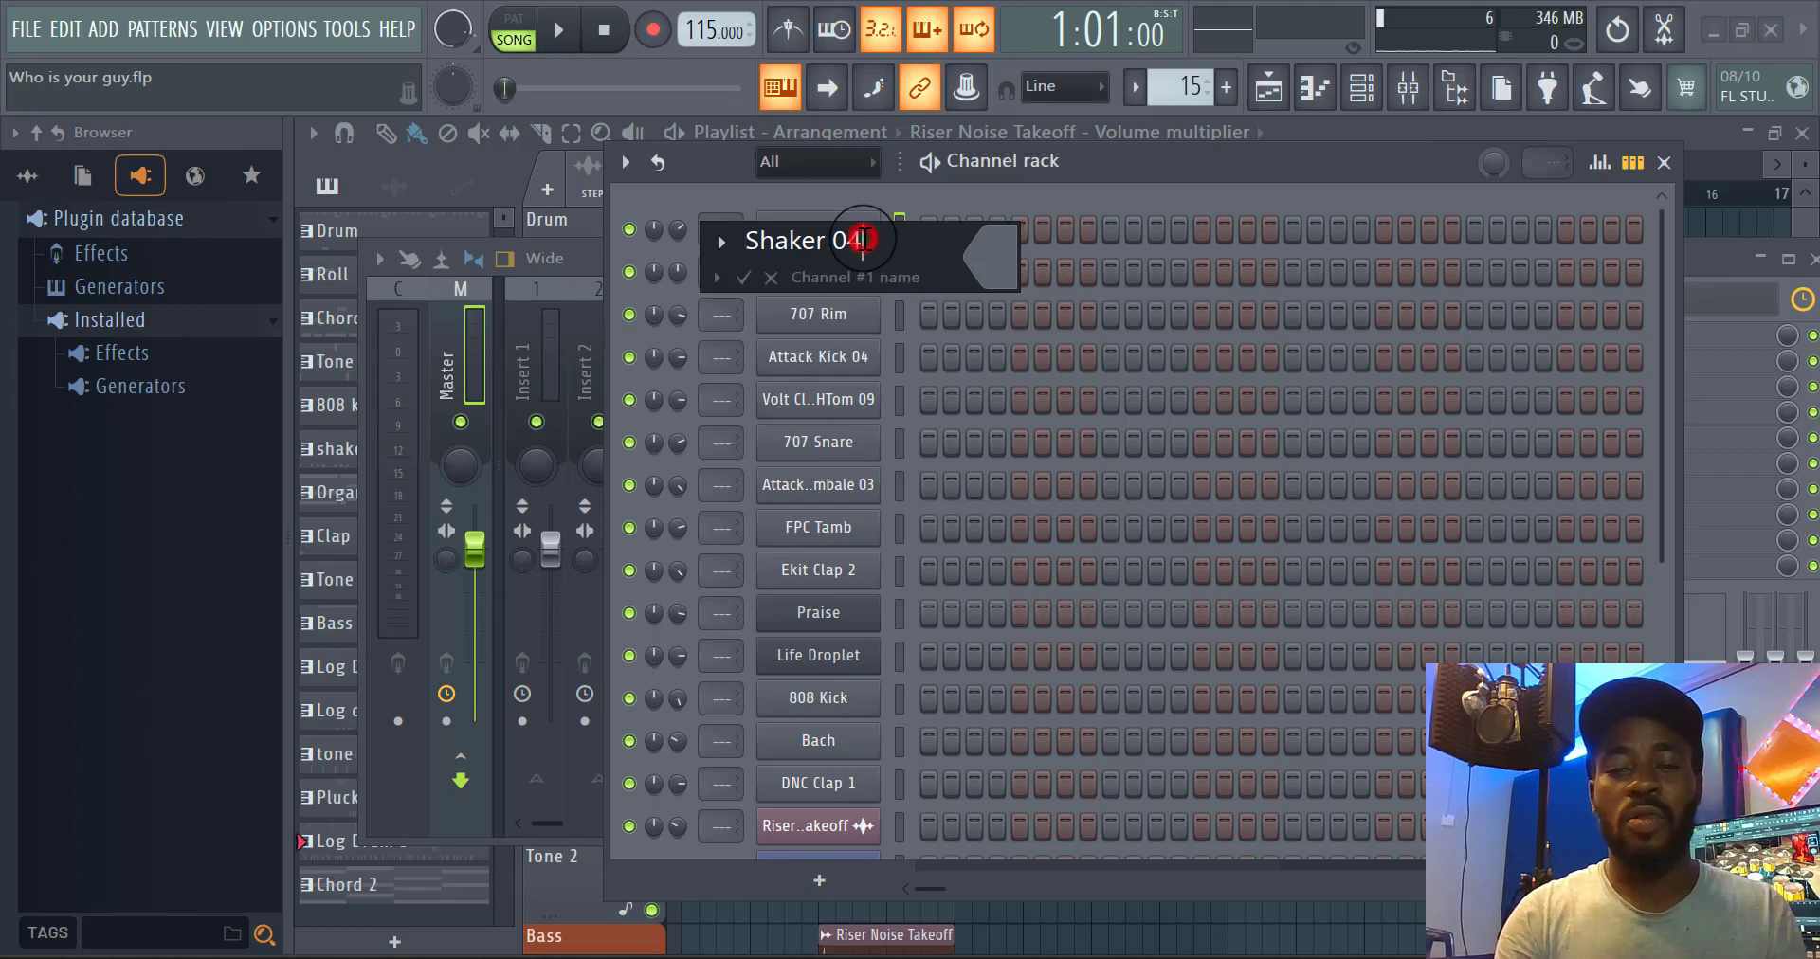
pyautogui.press('BackSpace')
pyautogui.press('BackSpace')
pyautogui.press('BackSpace')
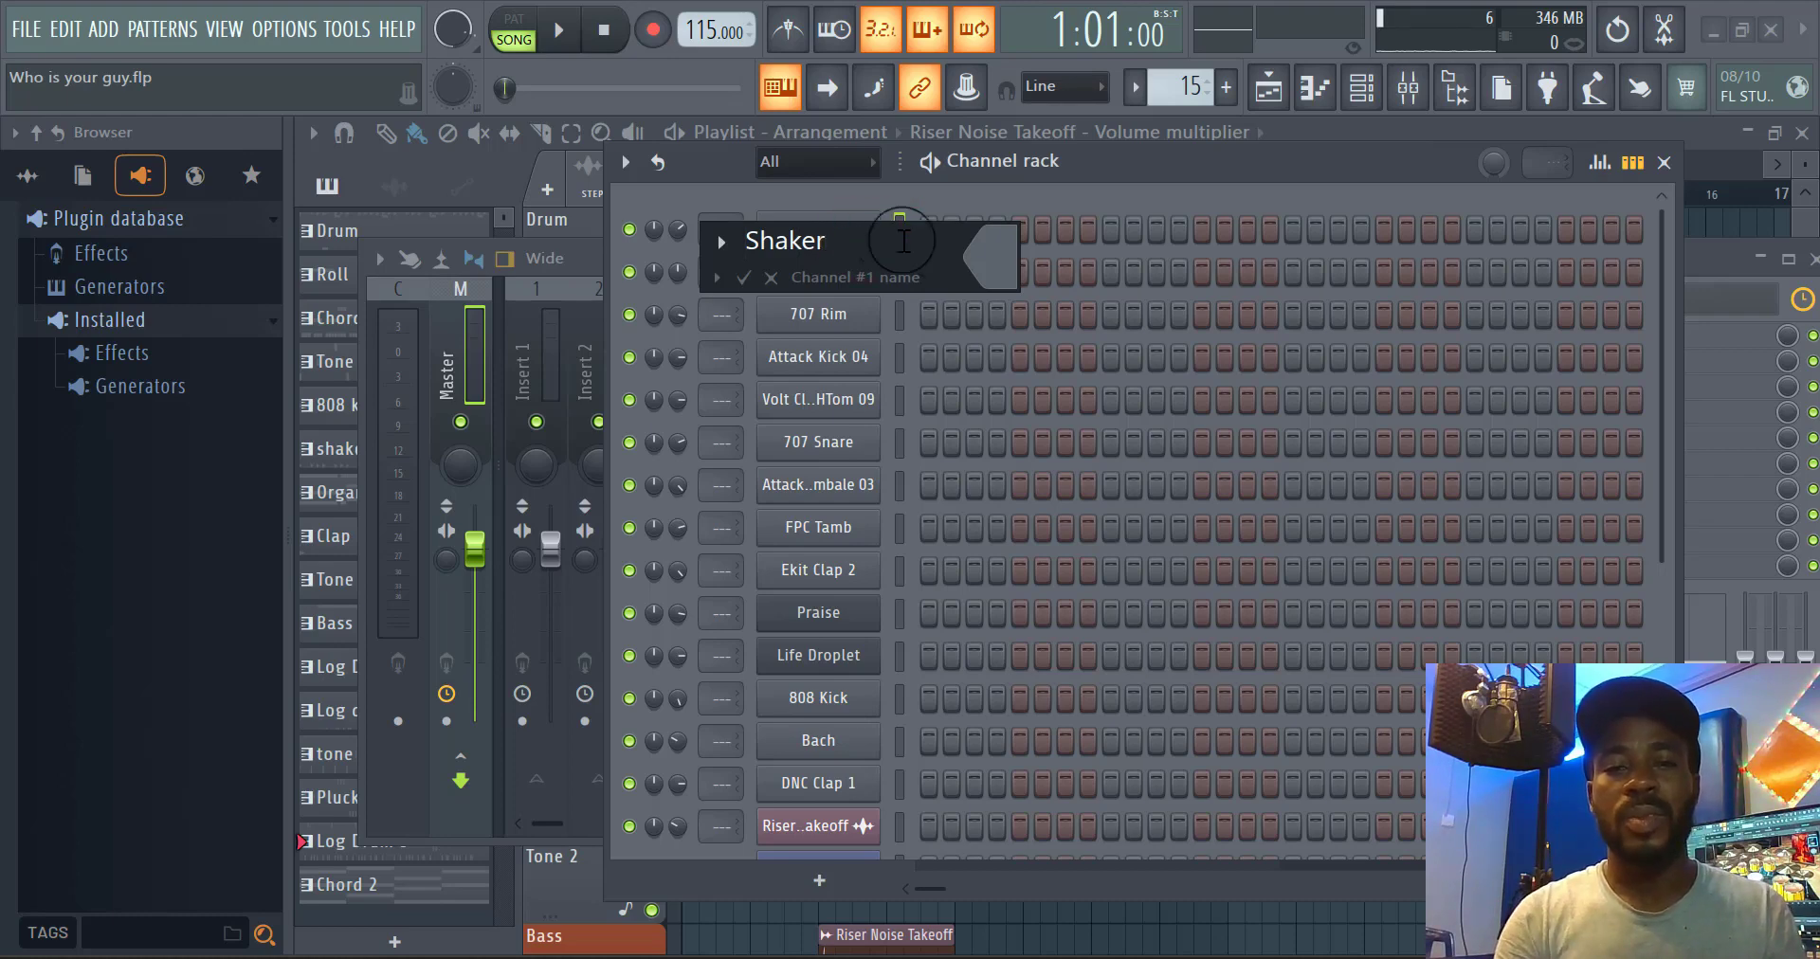
pyautogui.press('Return')
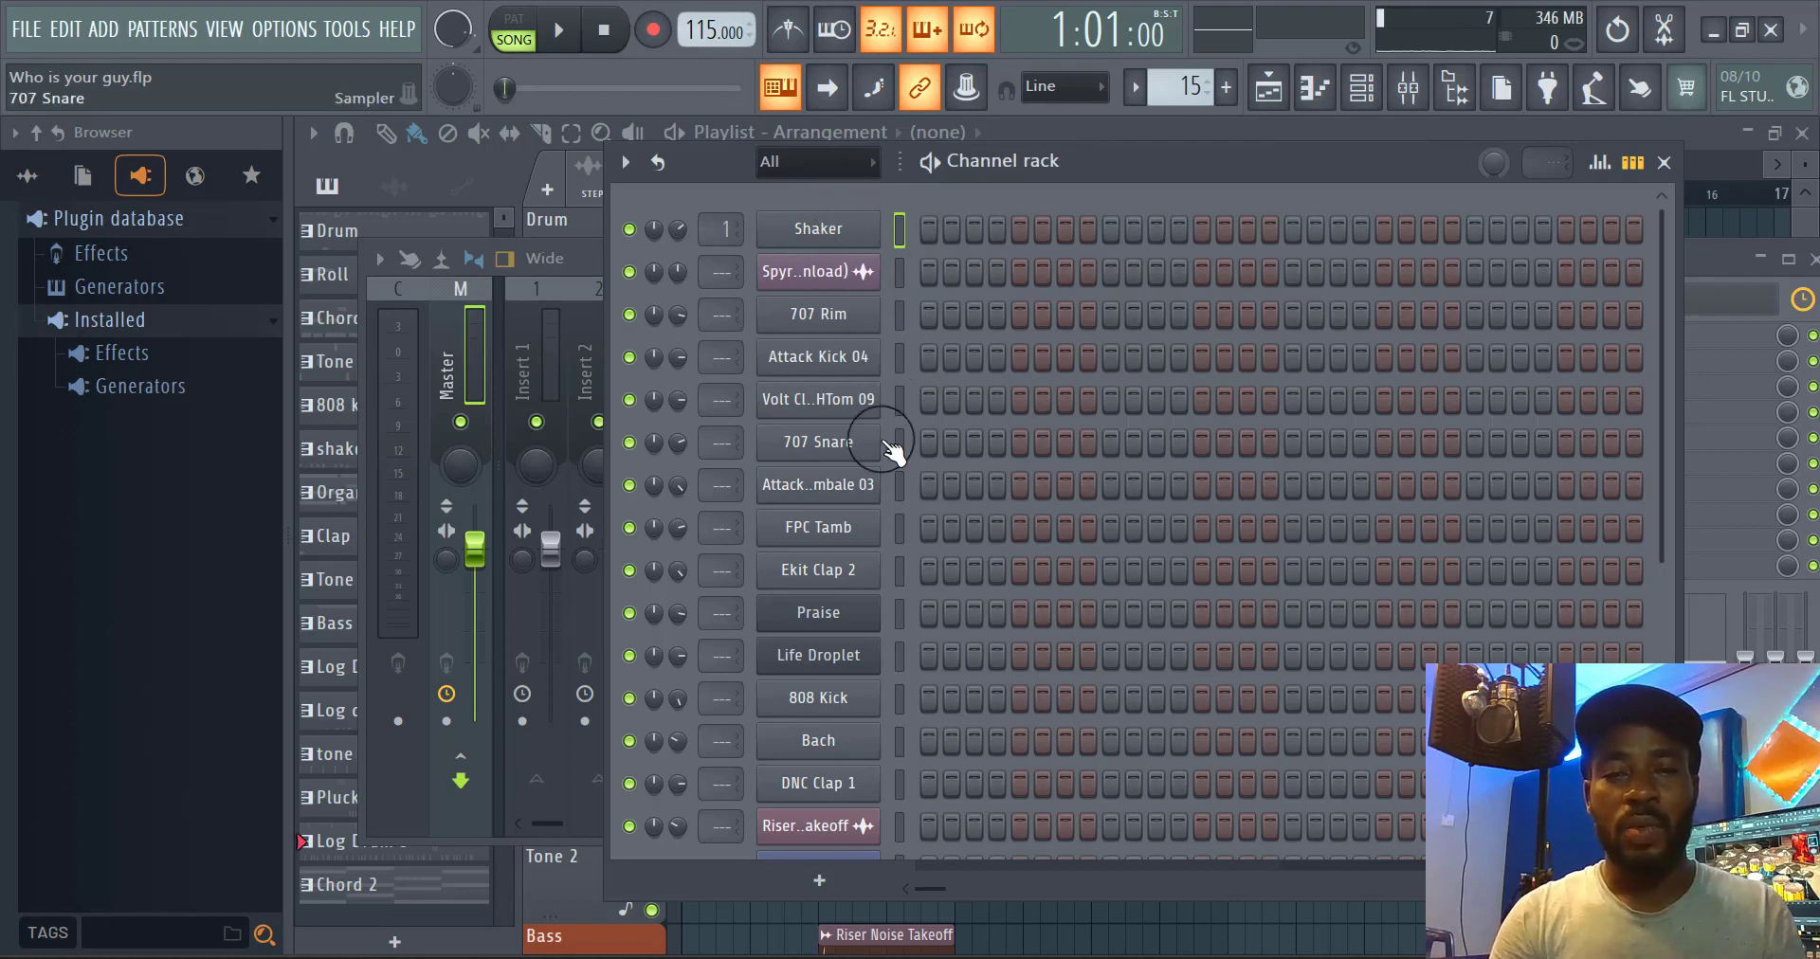
# Rename the Attack Kick 04 channel as Kick
pyautogui.rightClick(817, 374)
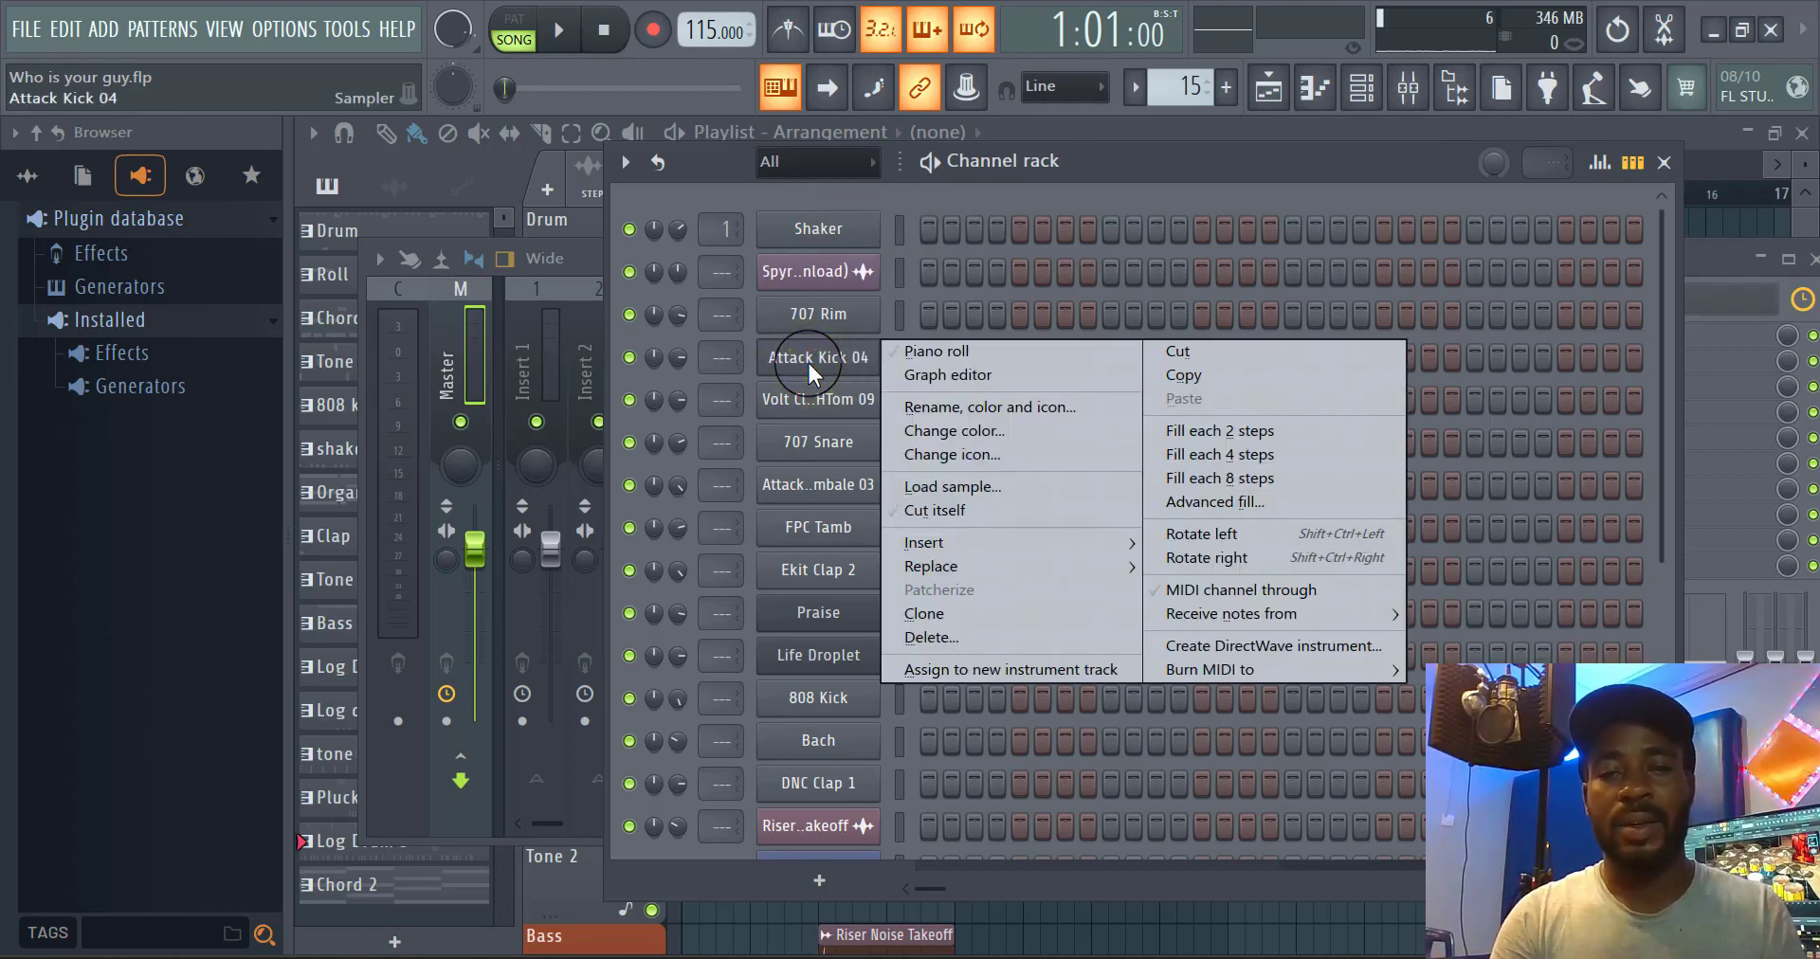
pyautogui.click(990, 417)
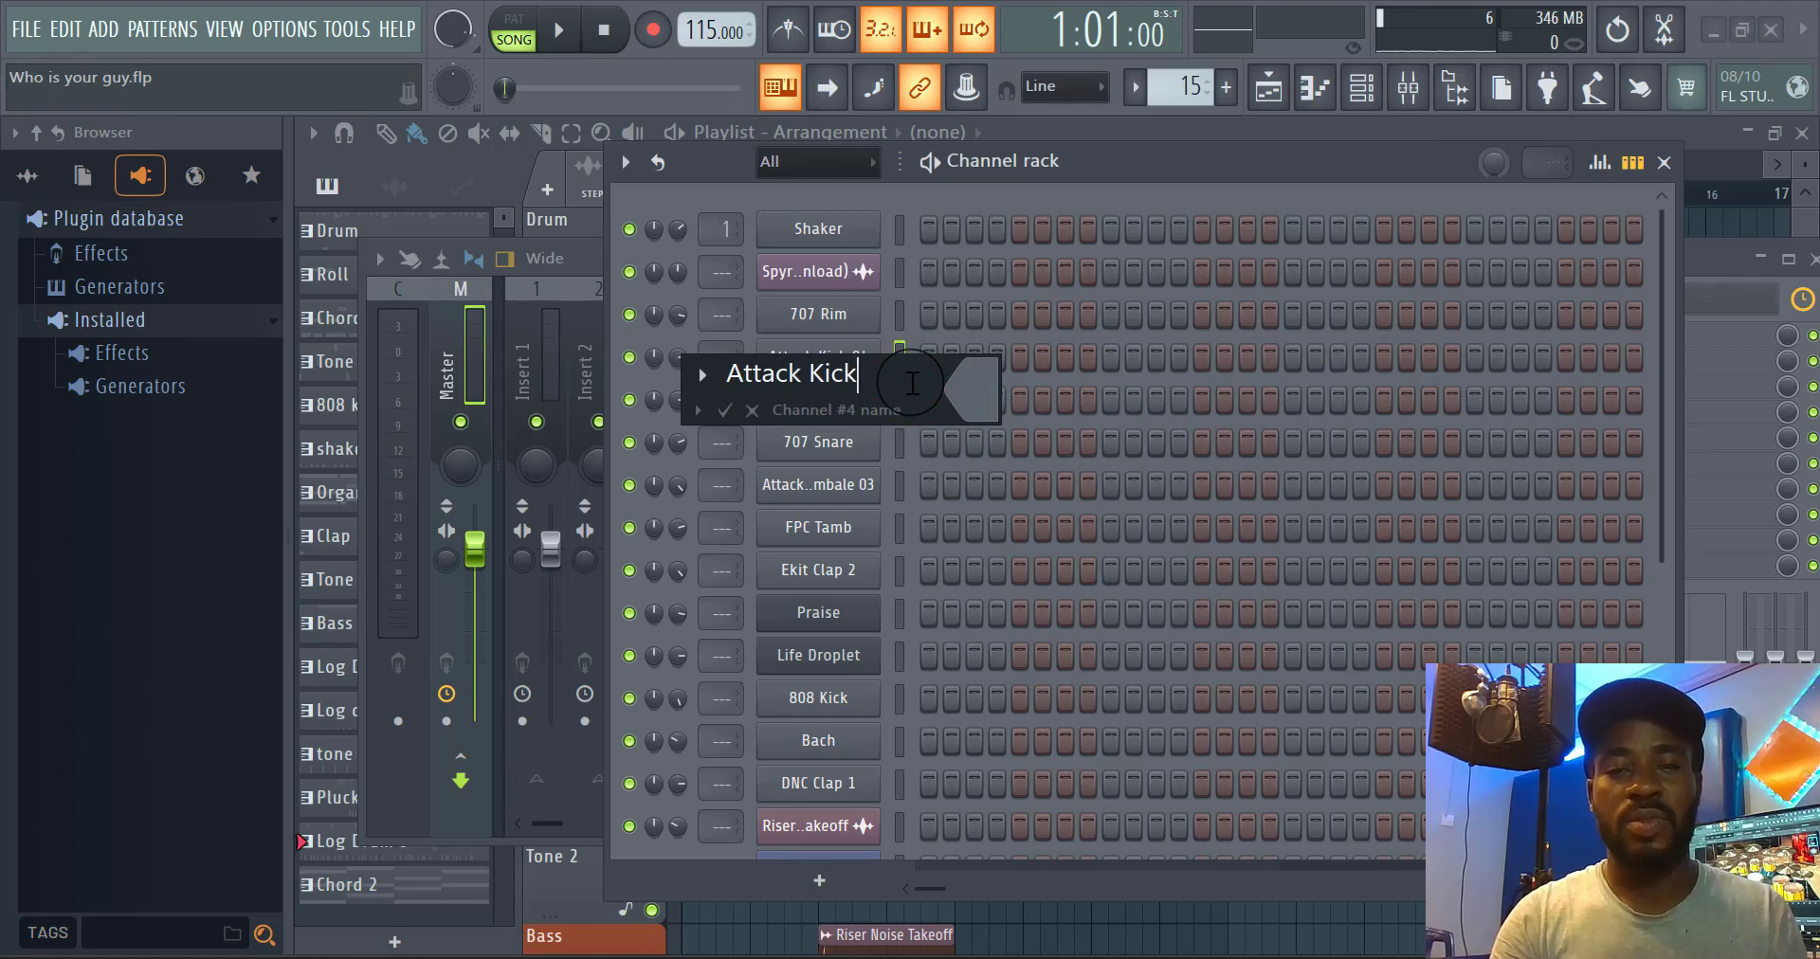
pyautogui.click(808, 378)
pyautogui.press('BackSpace')
pyautogui.press('BackSpace')
pyautogui.press('BackSpace')
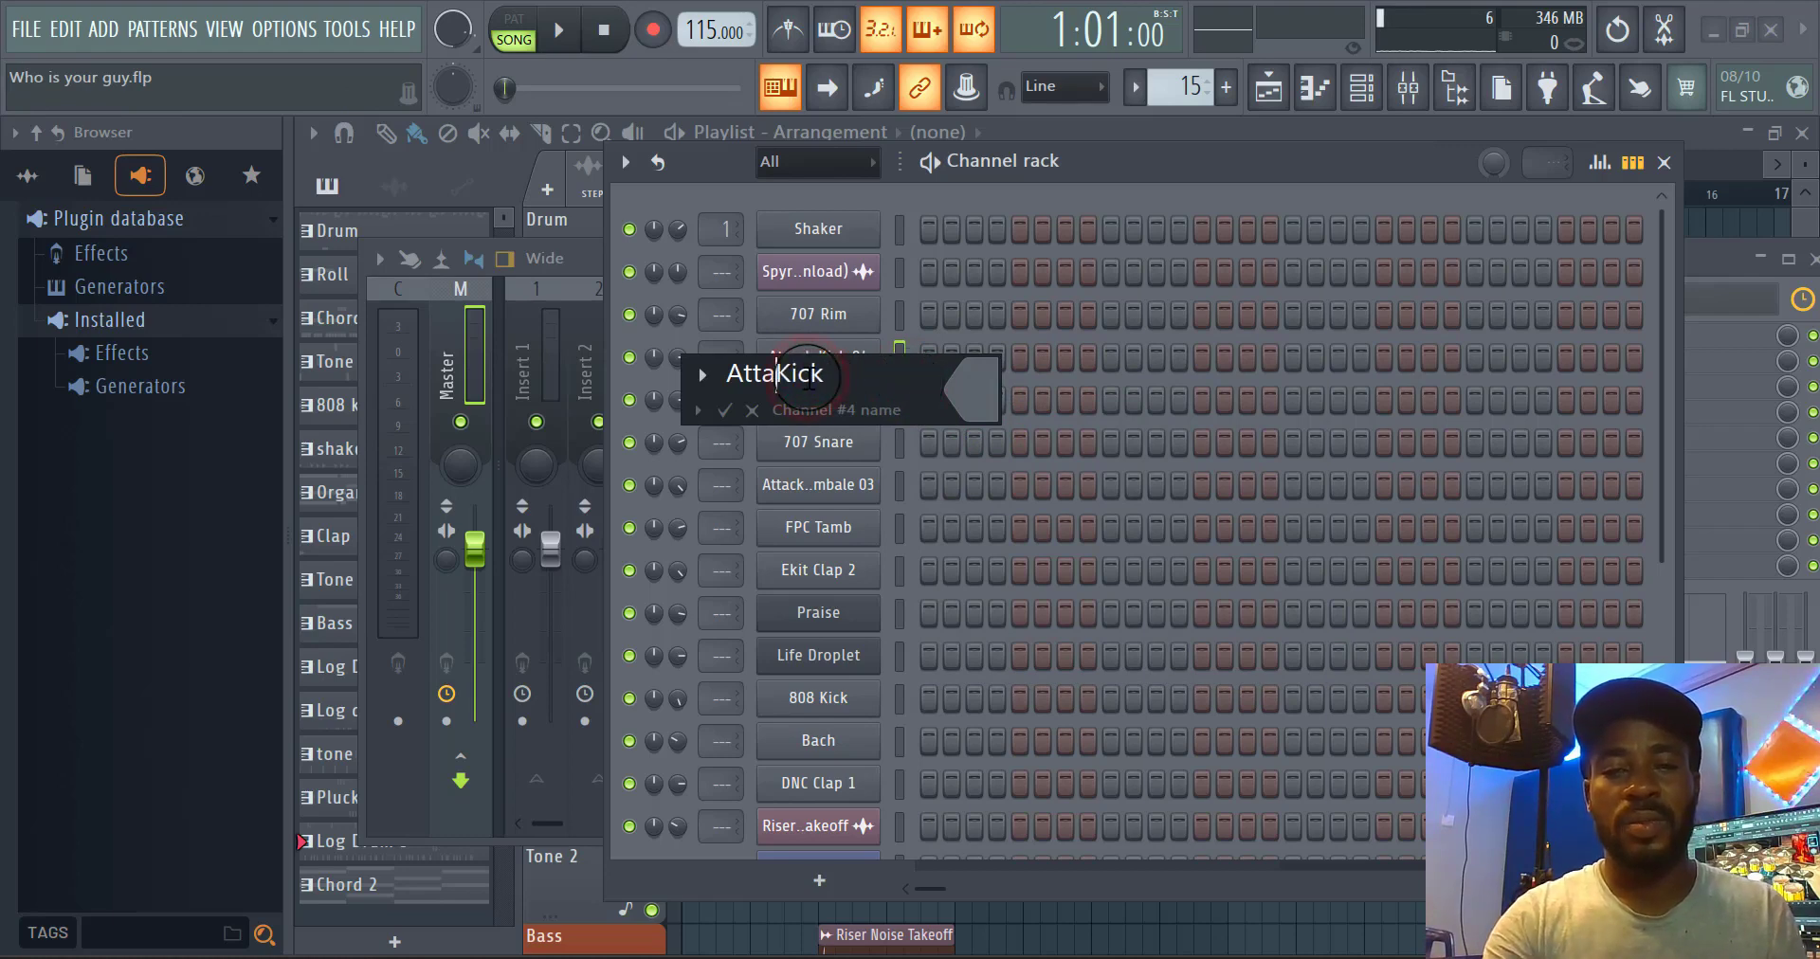
pyautogui.press('BackSpace')
pyautogui.press('BackSpace')
pyautogui.press('BackSpace')
pyautogui.press('BackSpace')
pyautogui.press('Return')
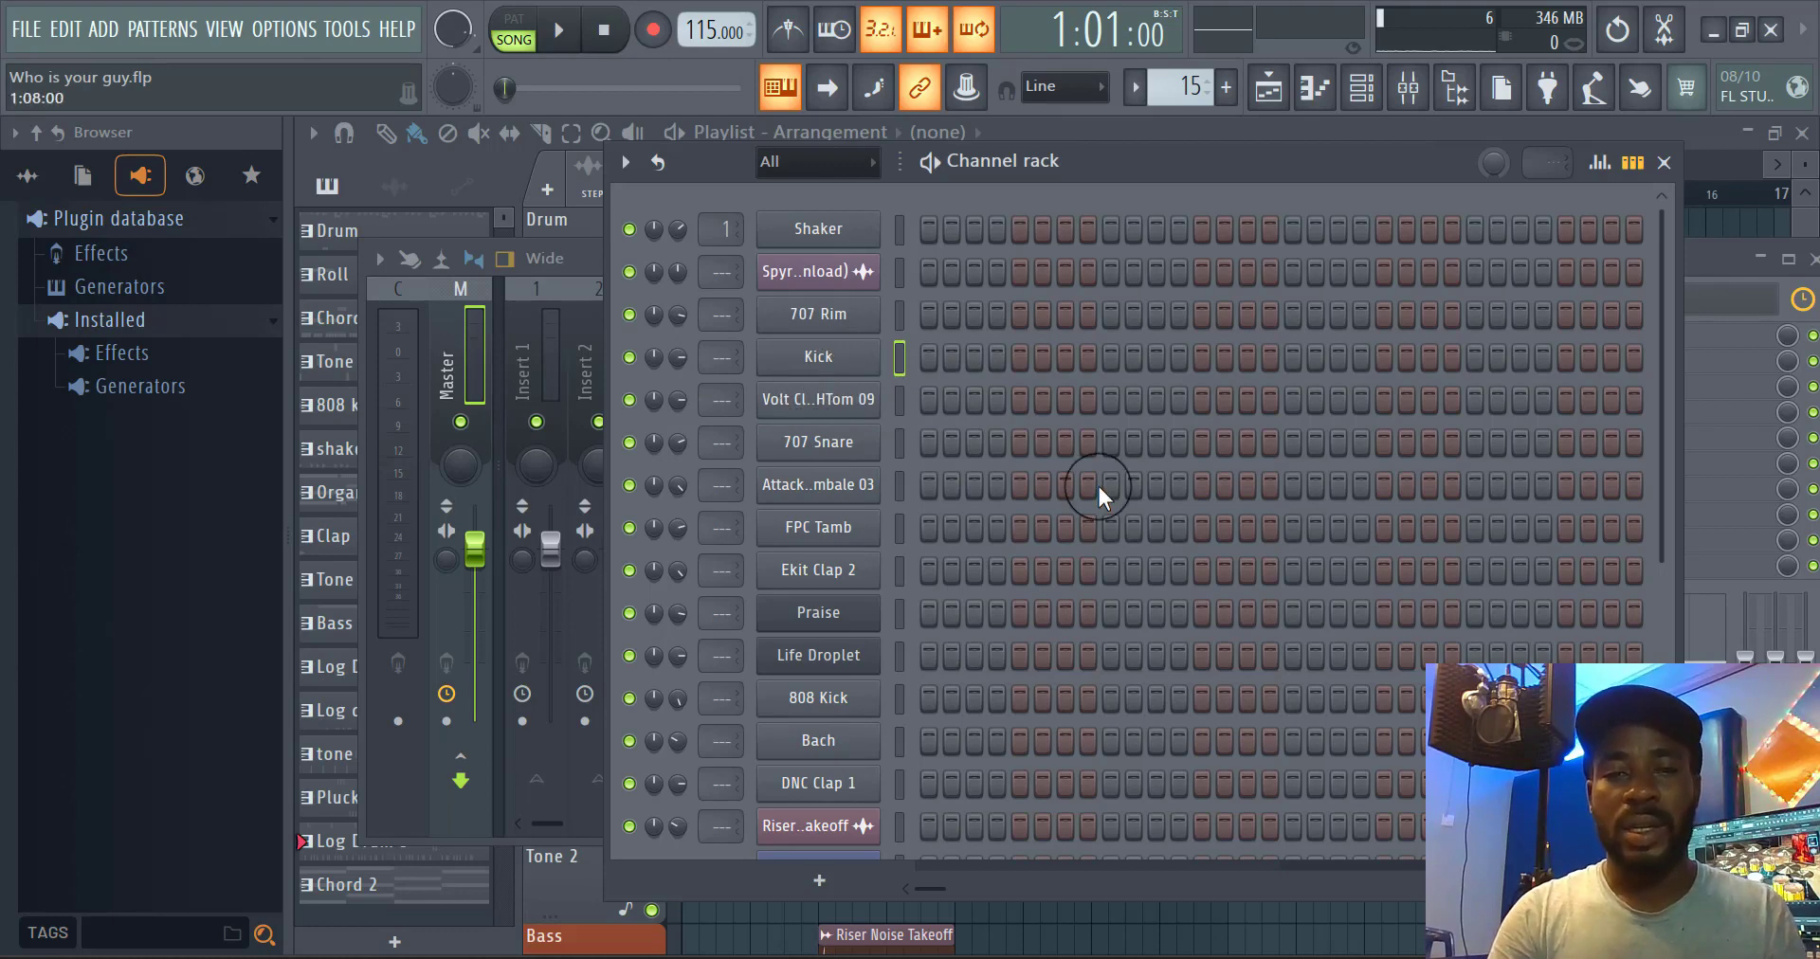
# Rename the Volt CleanHTom 09 channel as Tom
pyautogui.rightClick(850, 417)
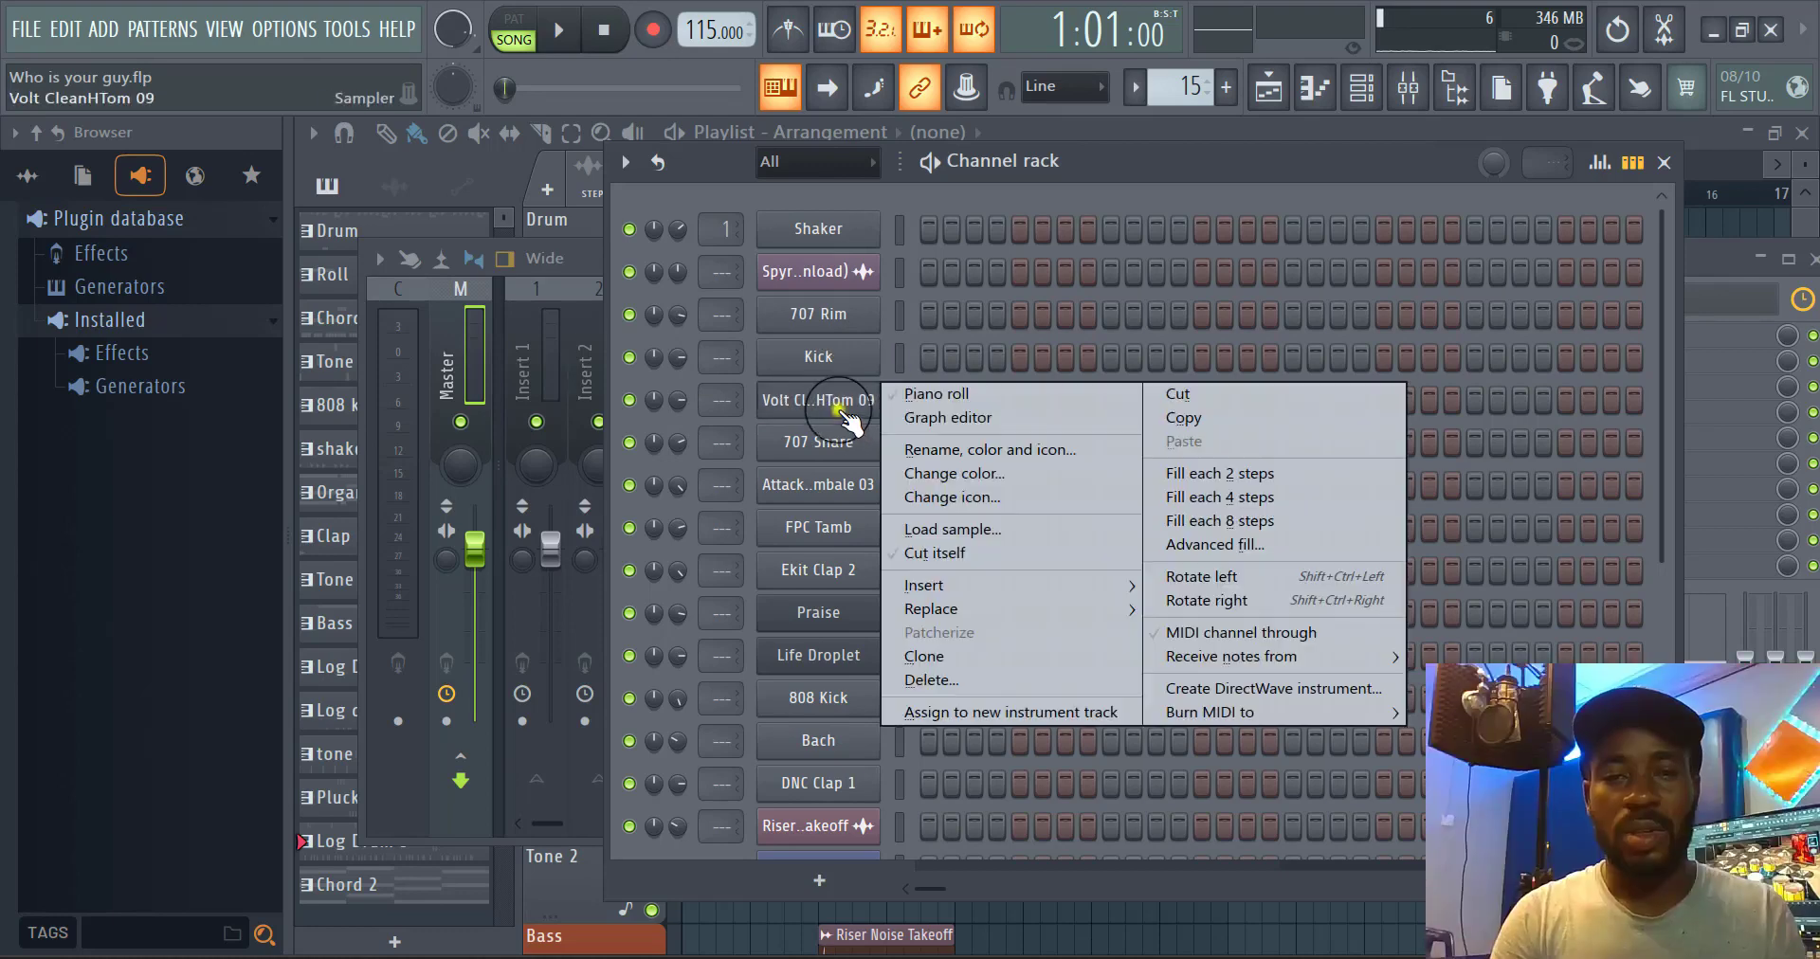
pyautogui.click(1006, 450)
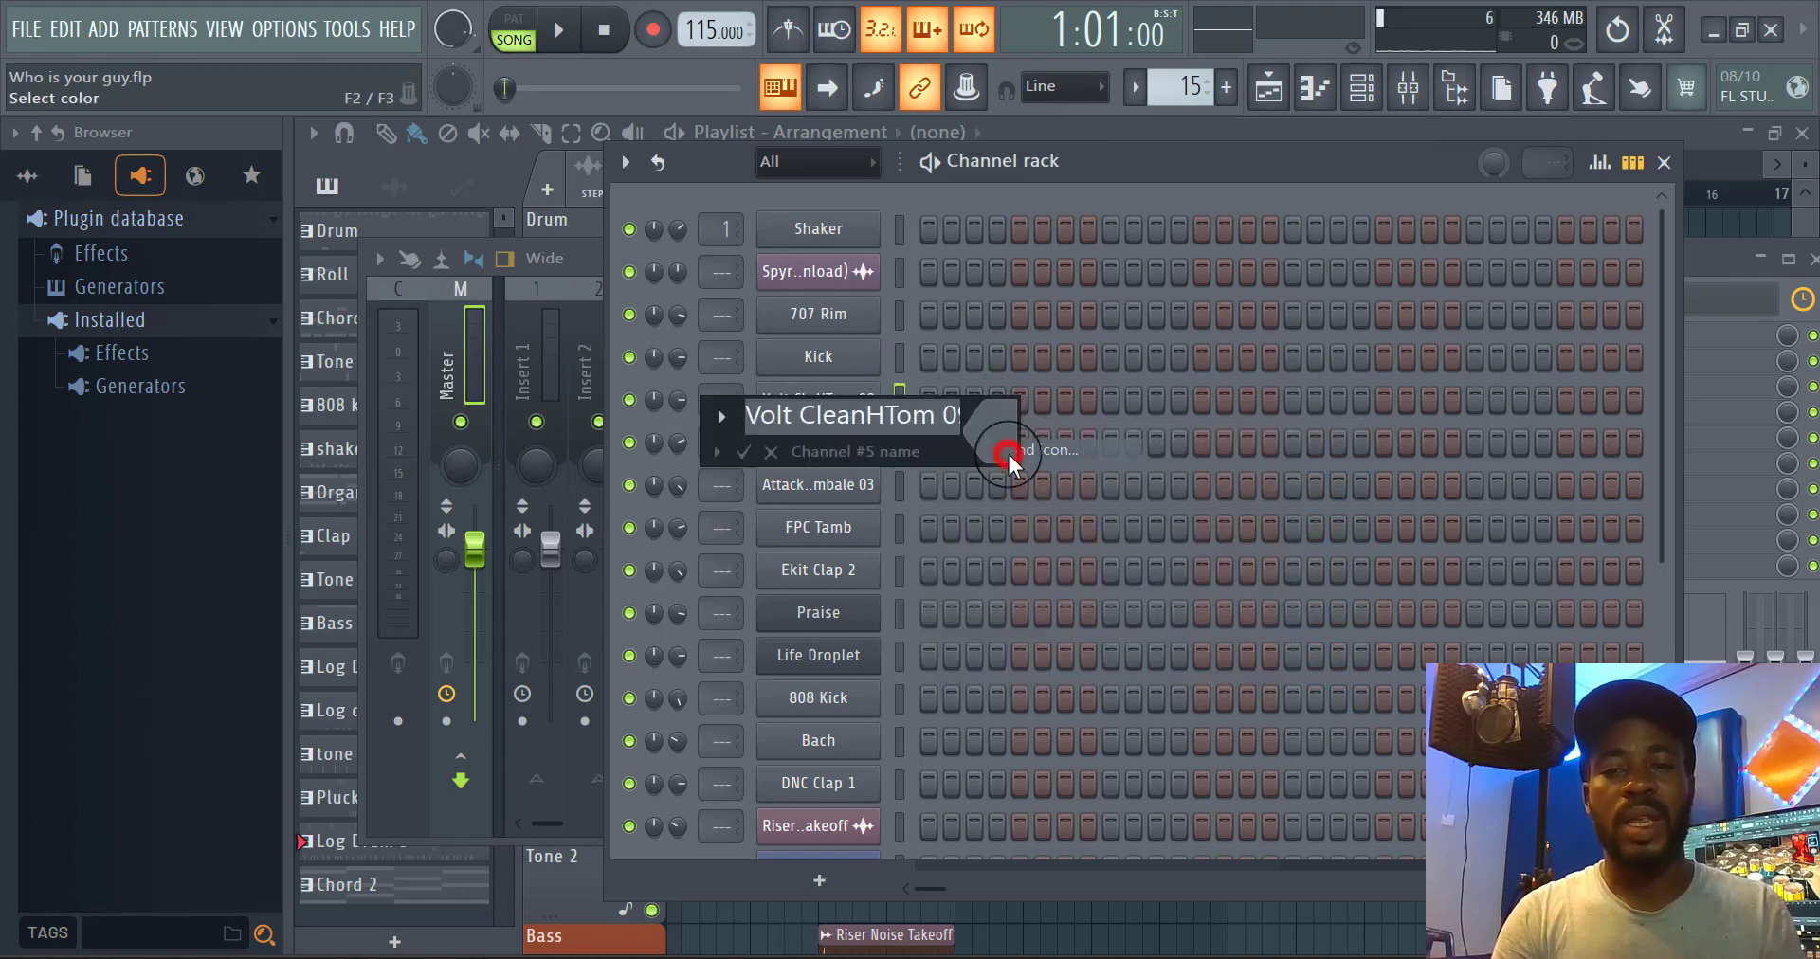
pyautogui.click(886, 419)
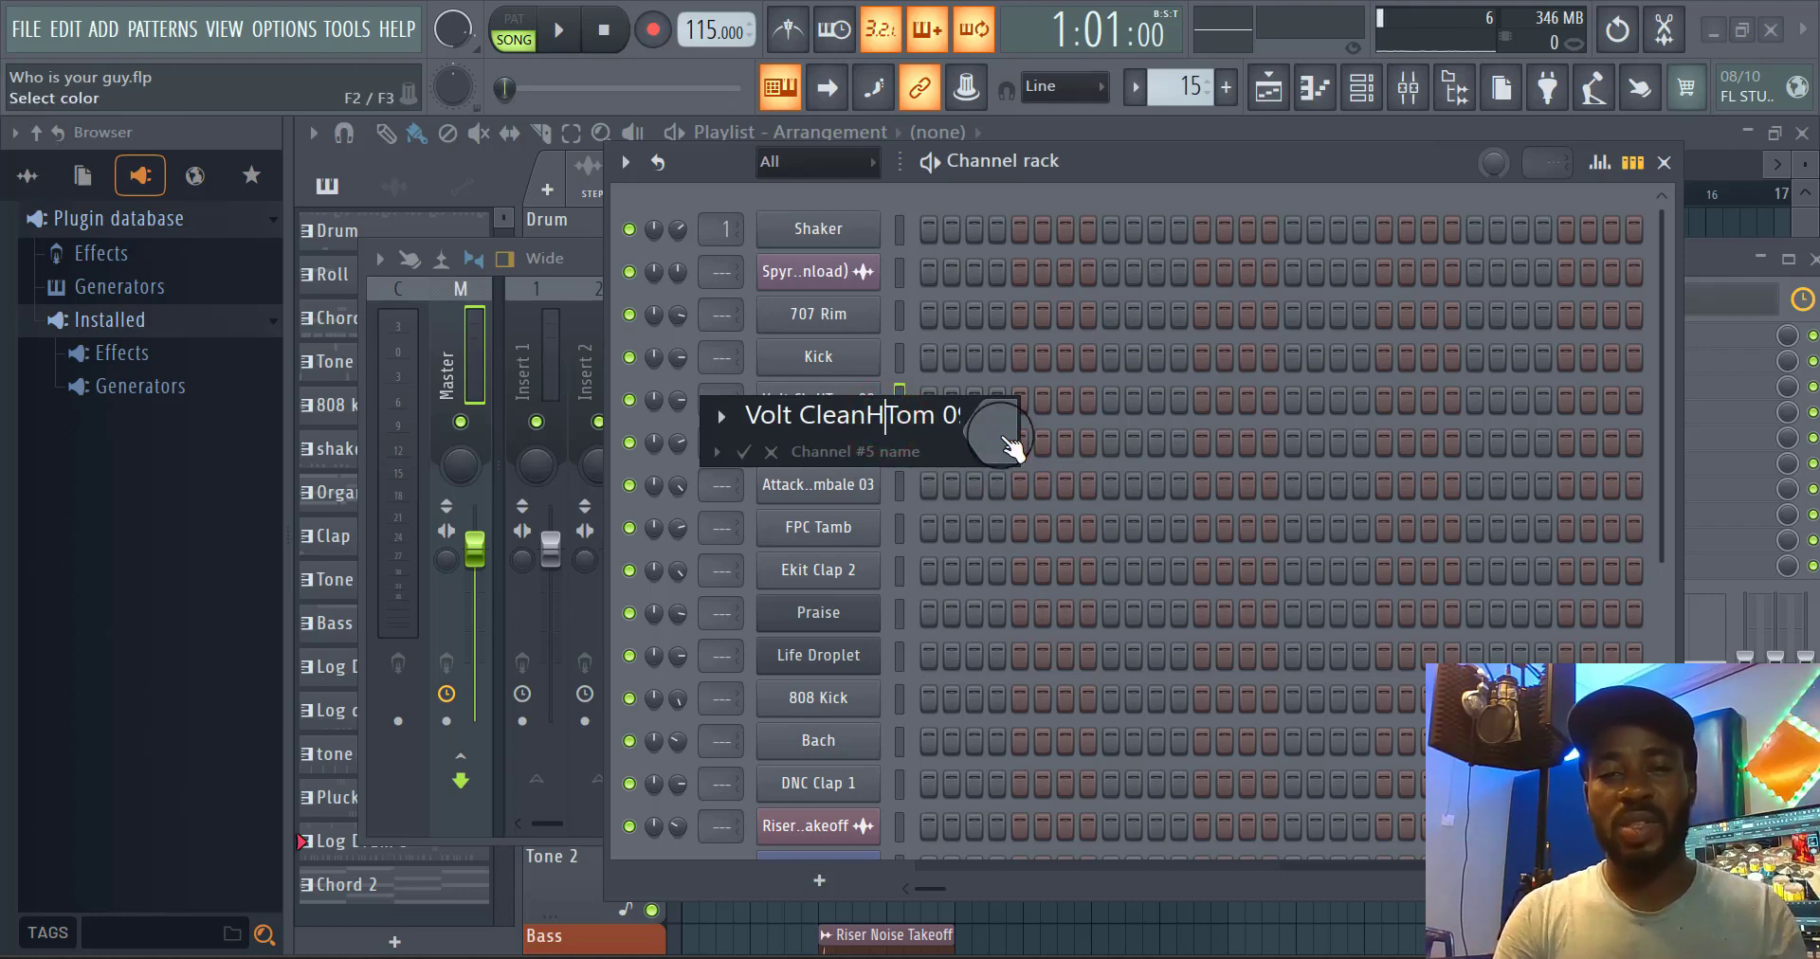
pyautogui.press('BackSpace')
pyautogui.press('BackSpace')
pyautogui.press('BackSpace')
pyautogui.press('BackSpace')
pyautogui.press('BackSpace')
pyautogui.press('BackSpace')
pyautogui.press('BackSpace')
pyautogui.press('BackSpace')
pyautogui.press('BackSpace')
pyautogui.press('BackSpace')
pyautogui.press('BackSpace')
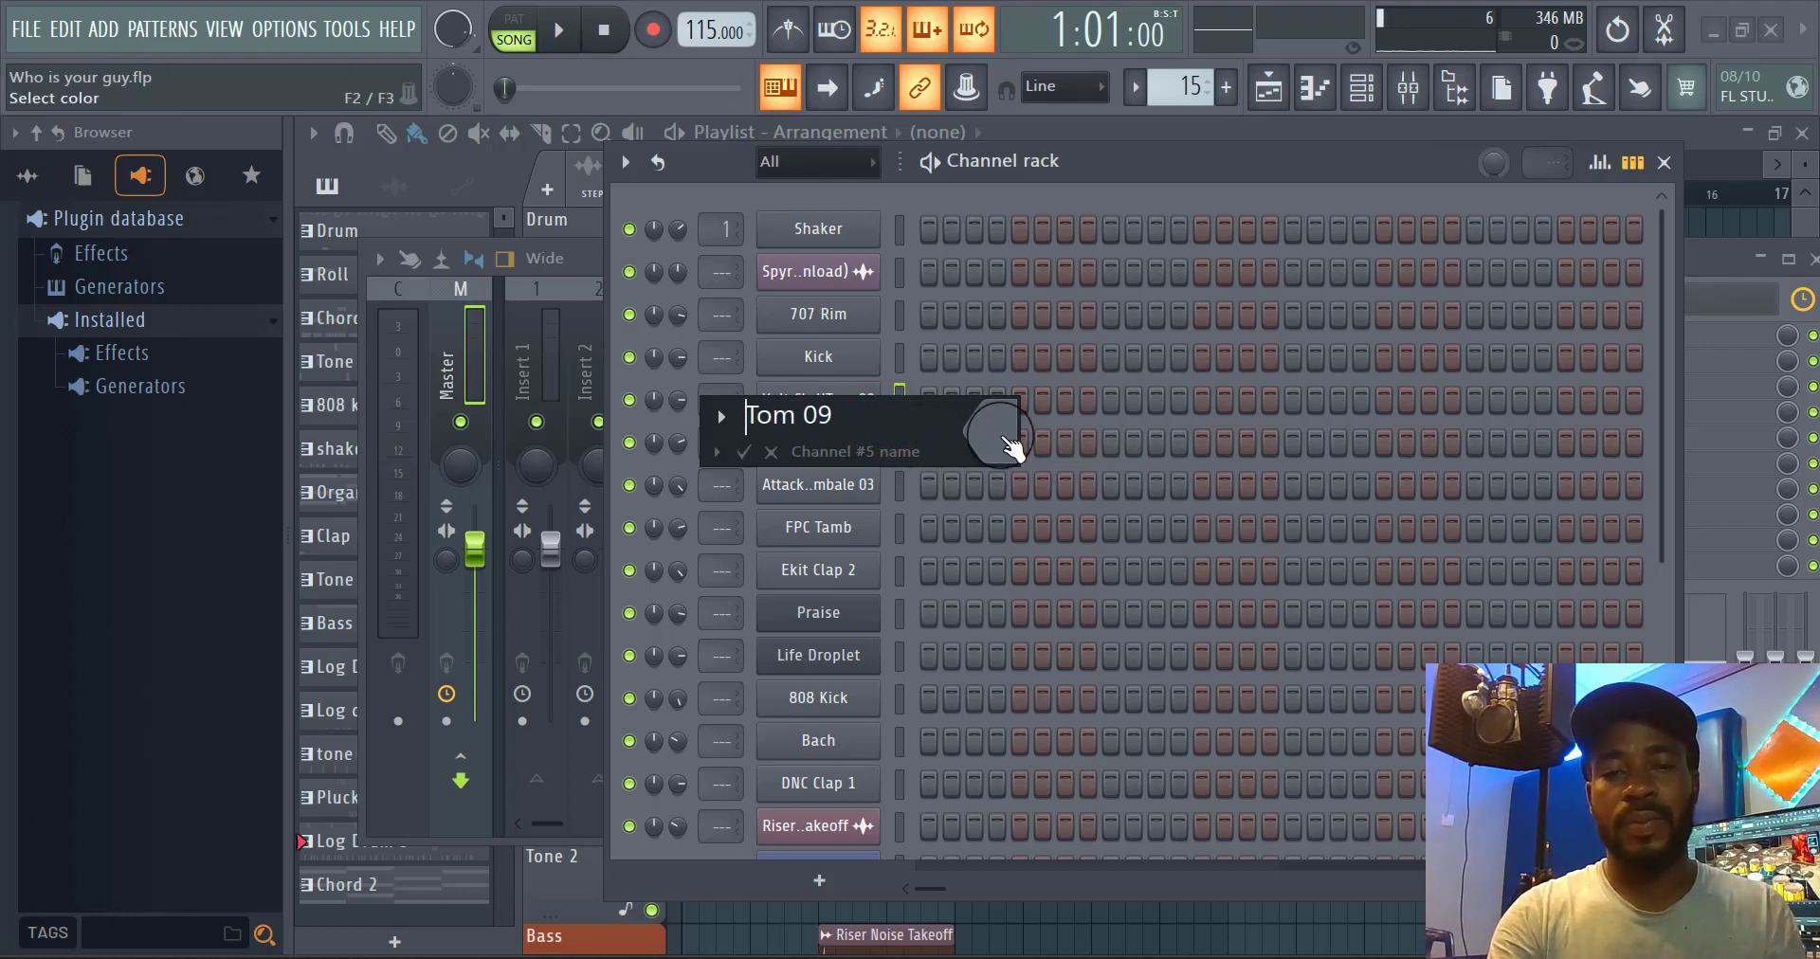
pyautogui.click(887, 421)
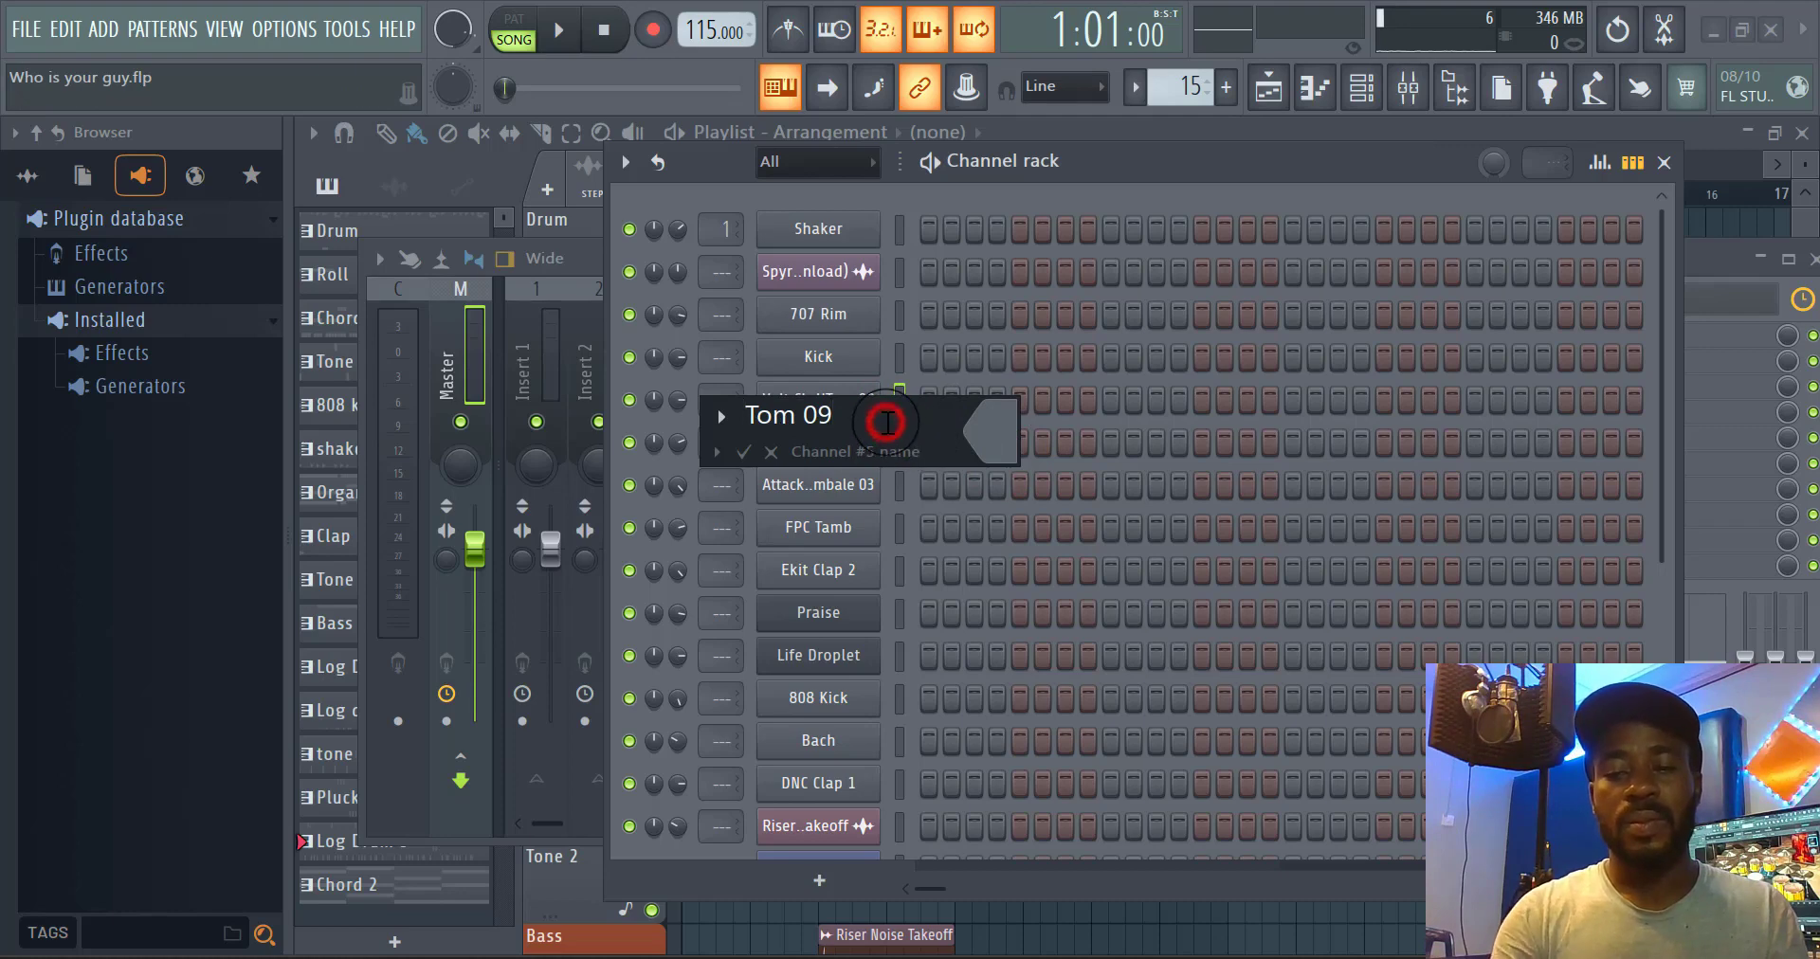
pyautogui.press('BackSpace')
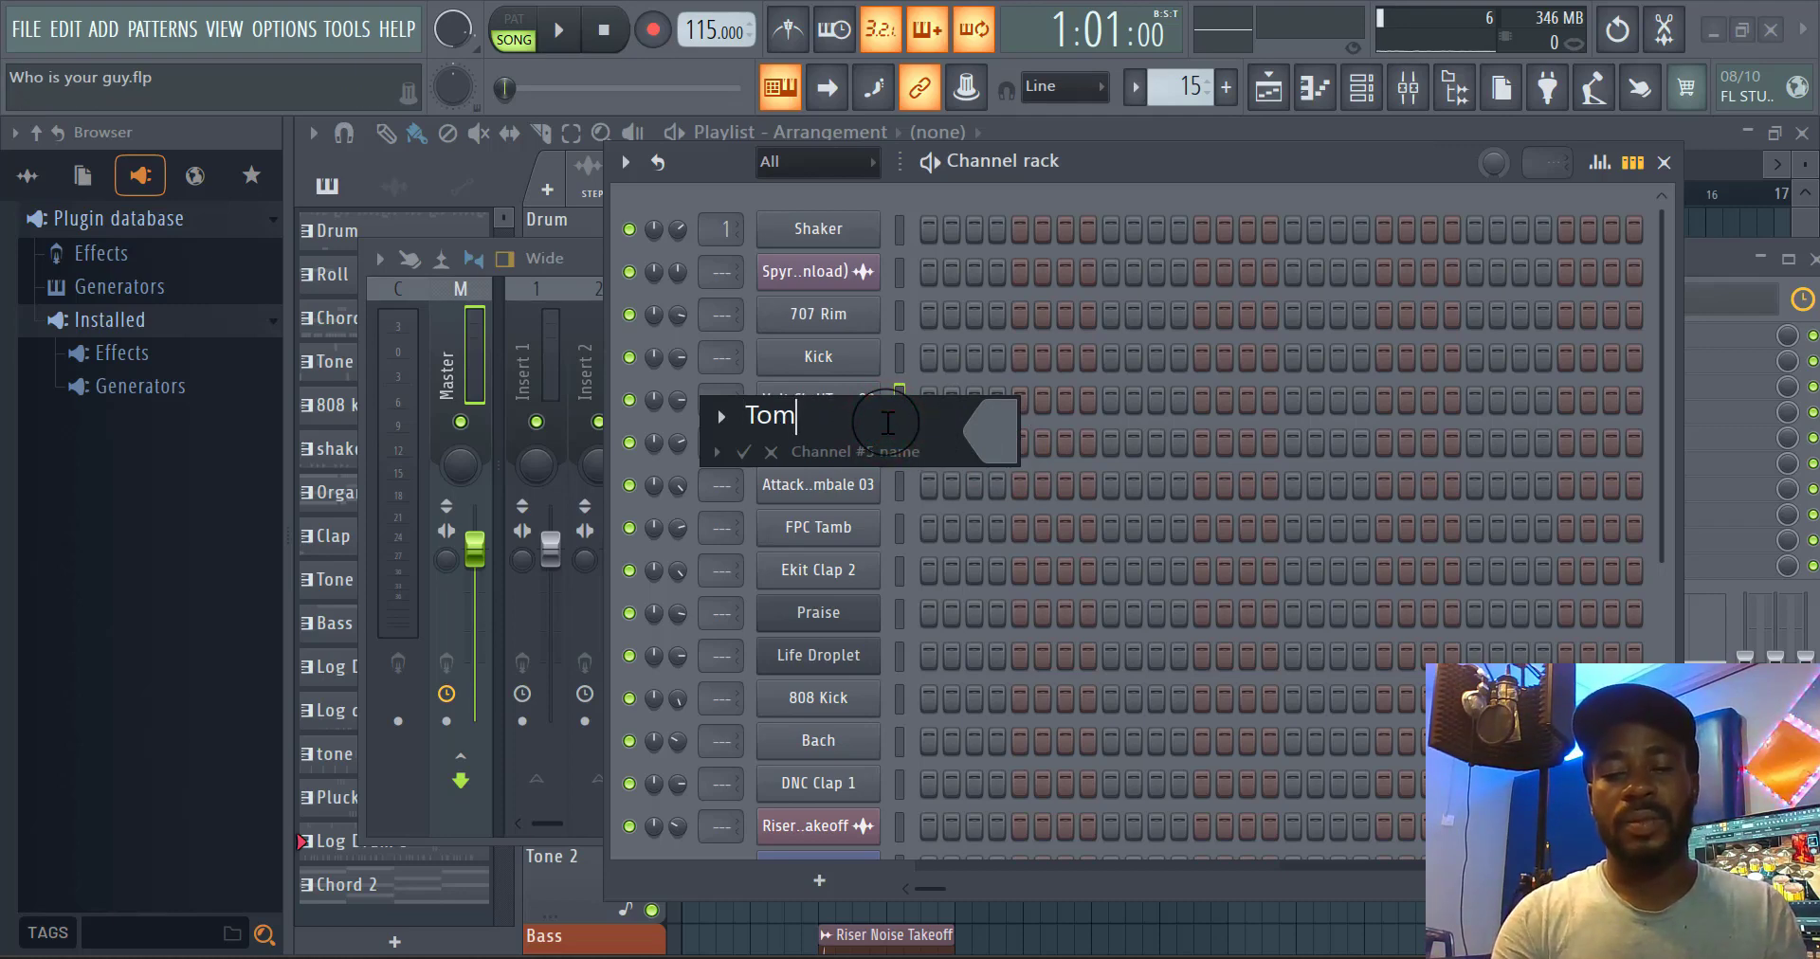
pyautogui.press('Return')
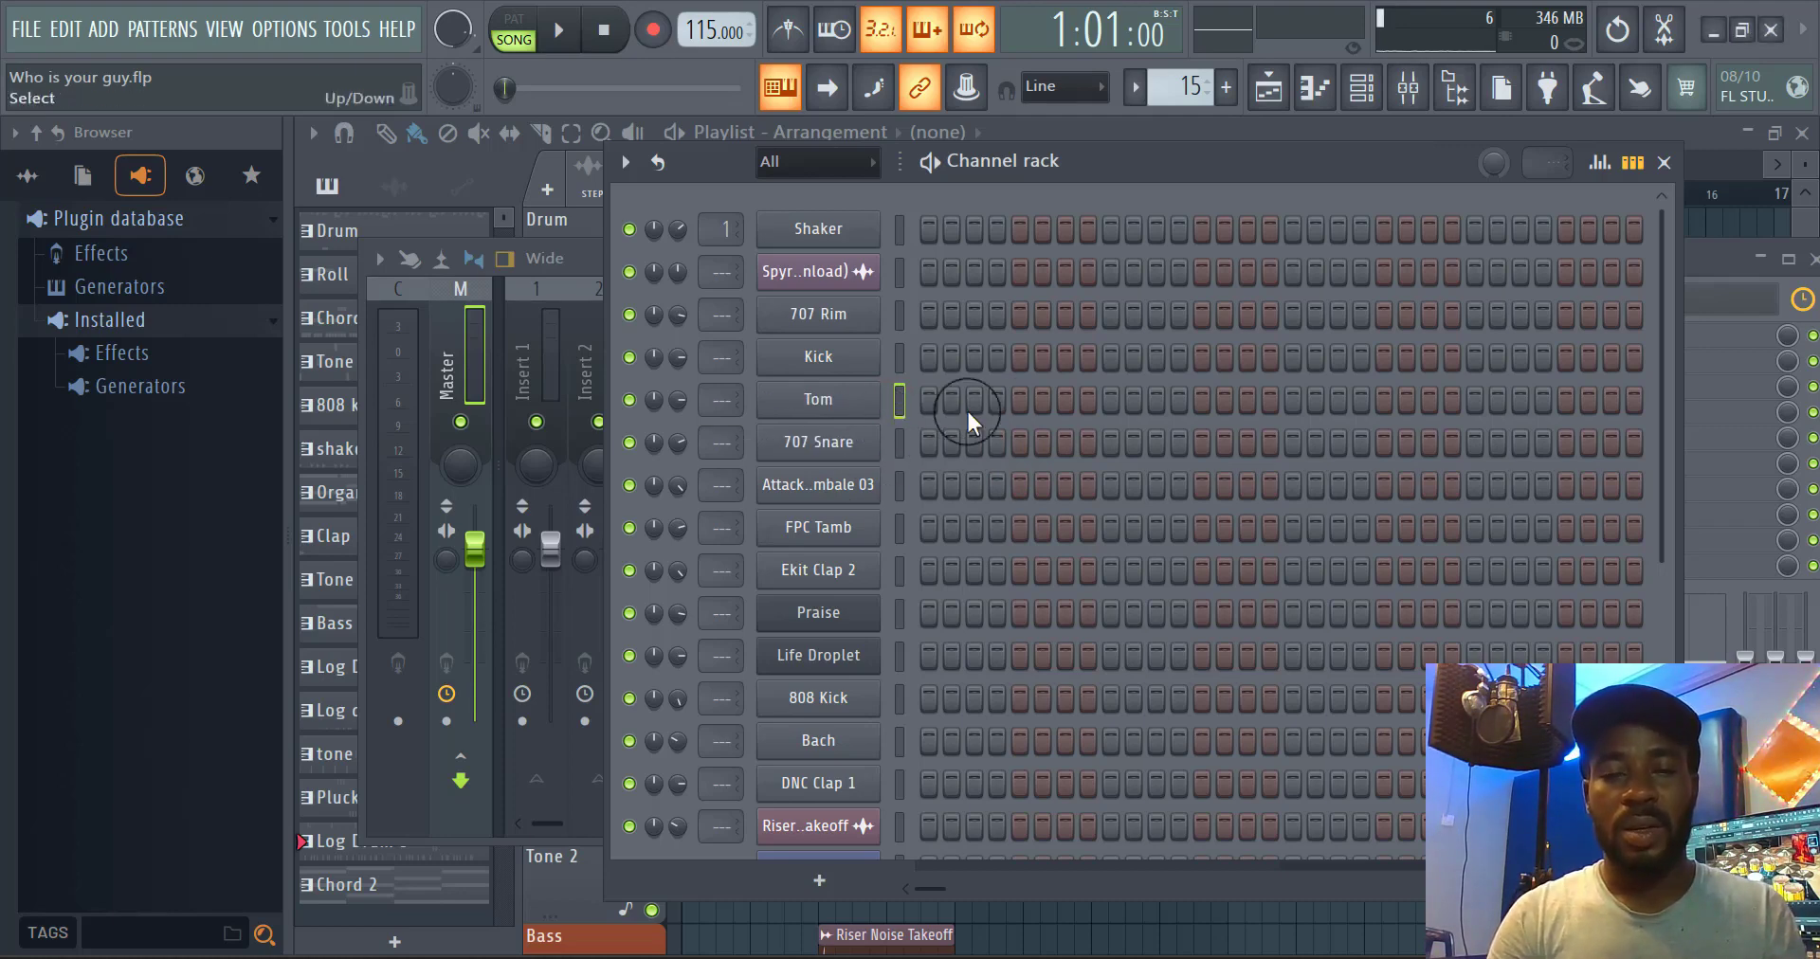
# Rename the Attack Timbale 03 channel as Timbale
pyautogui.rightClick(853, 499)
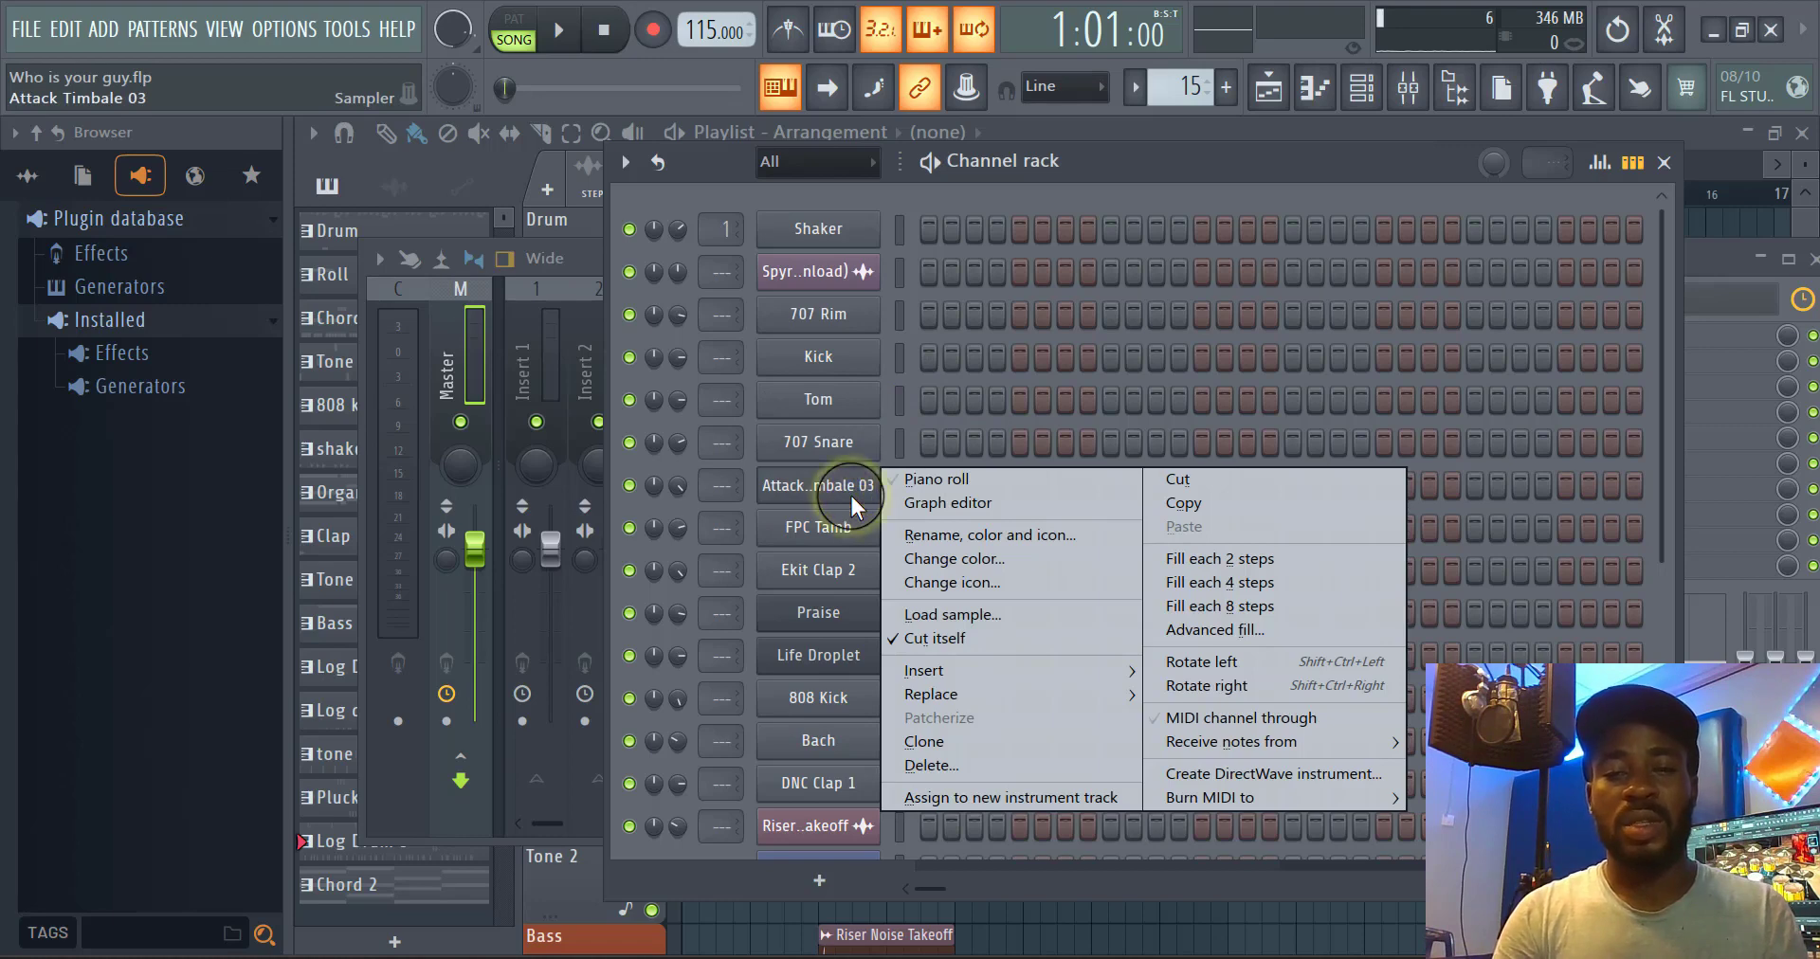
pyautogui.click(974, 536)
pyautogui.click(926, 501)
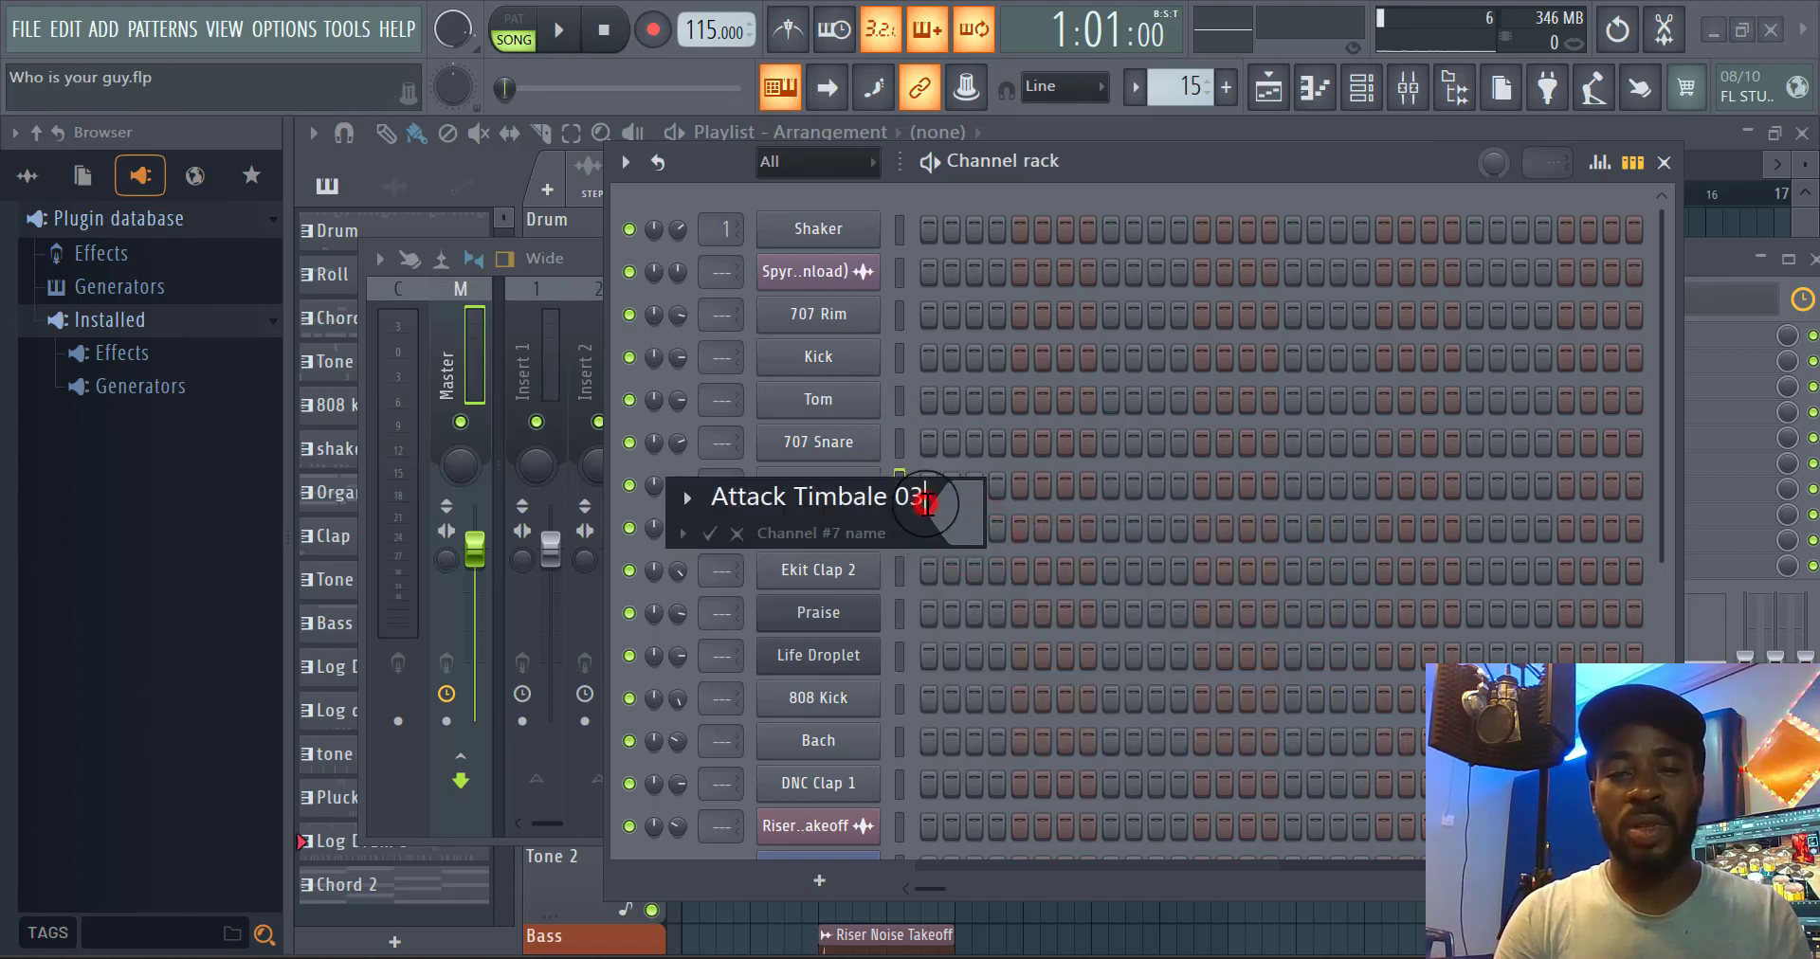
pyautogui.press('BackSpace')
pyautogui.press('BackSpace')
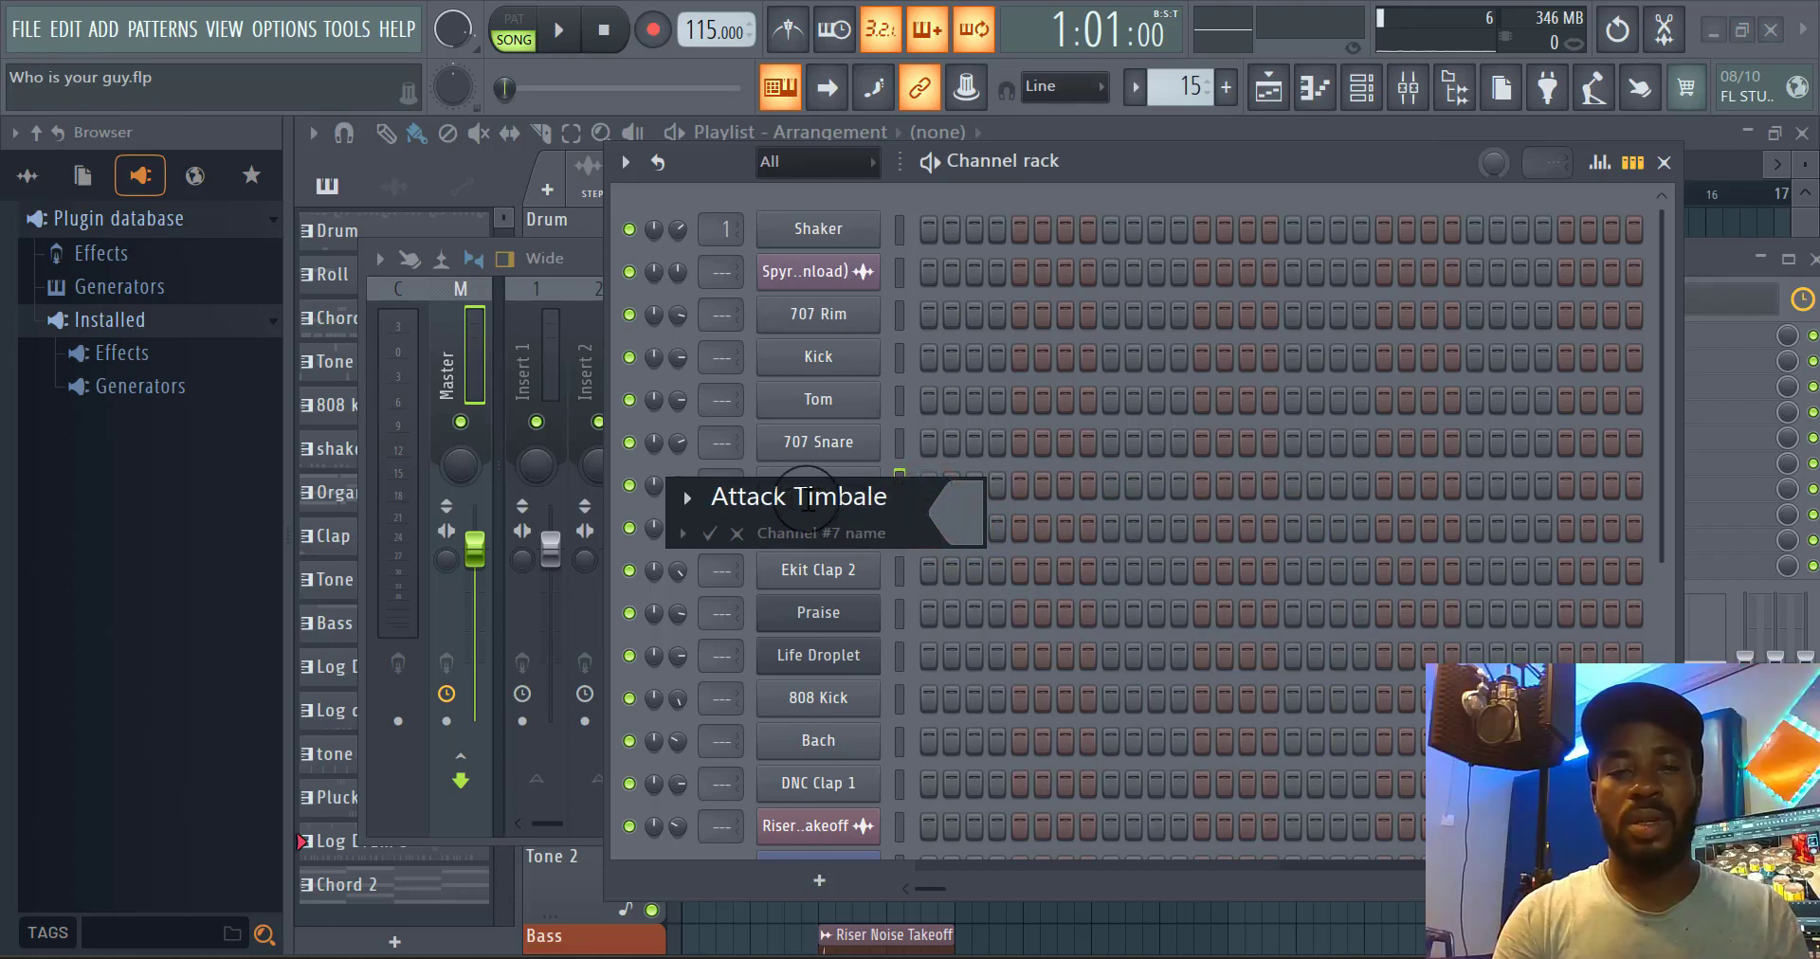
pyautogui.click(796, 499)
pyautogui.press('BackSpace')
pyautogui.press('BackSpace')
pyautogui.press('BackSpace')
pyautogui.press('BackSpace')
pyautogui.press('BackSpace')
pyautogui.press('BackSpace')
pyautogui.press('BackSpace')
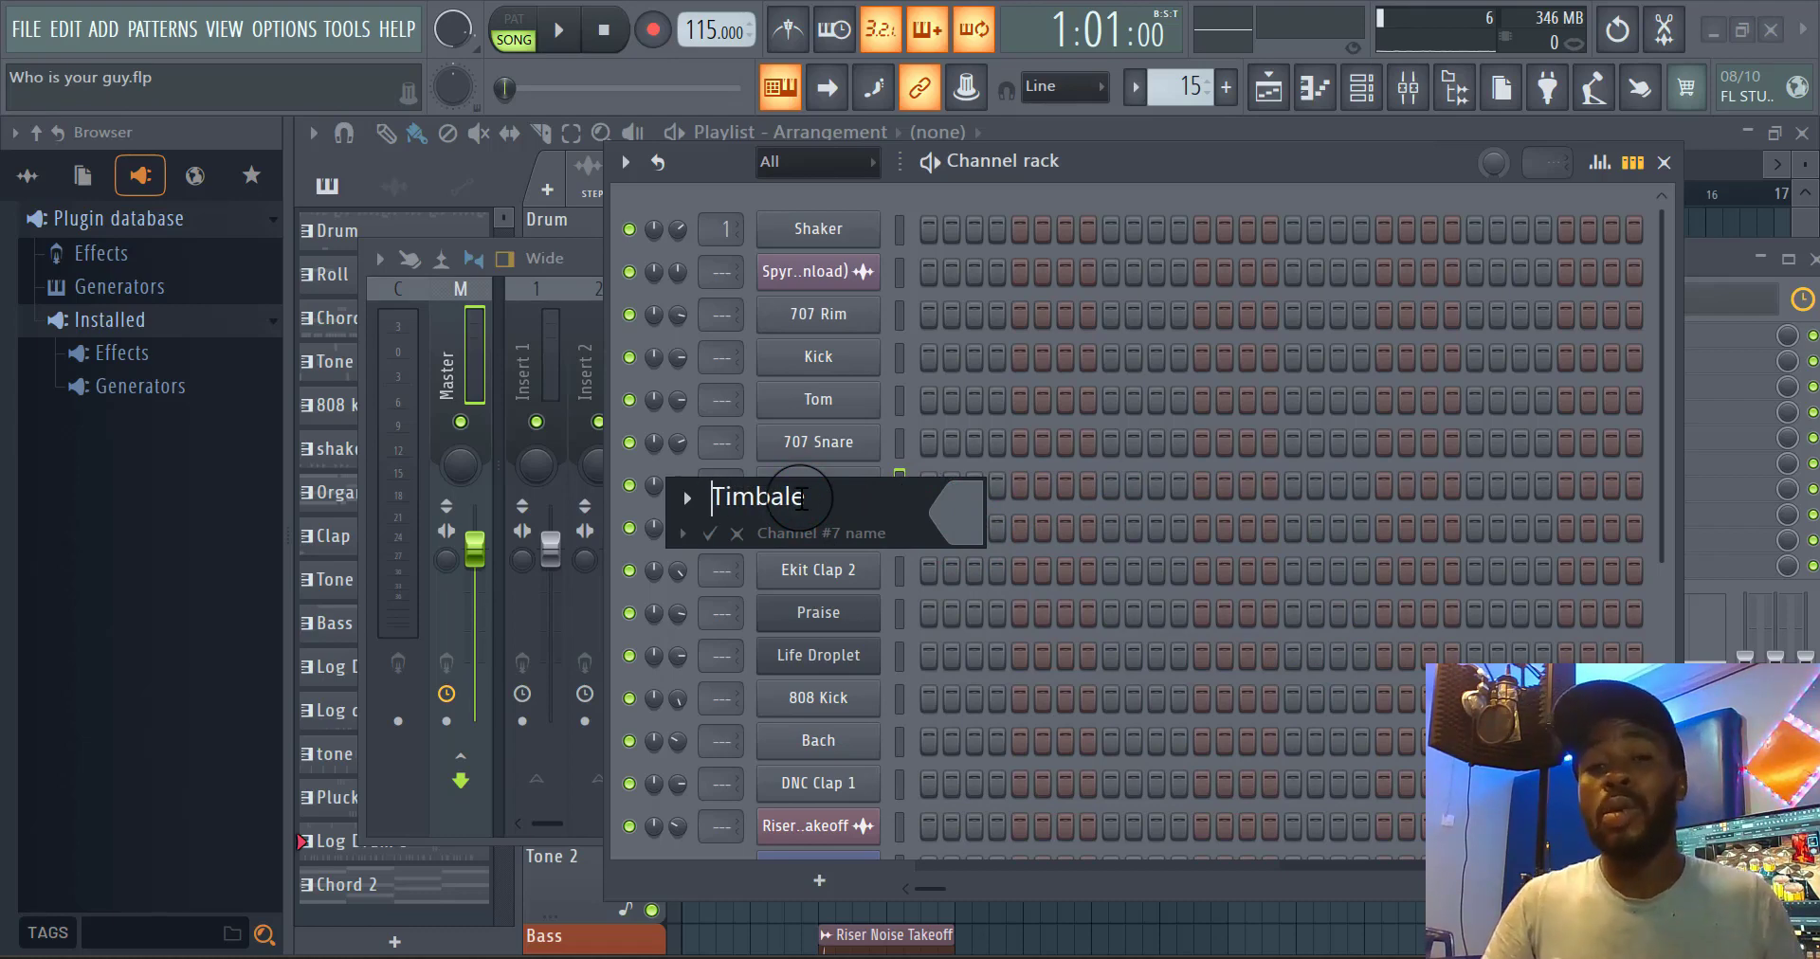
pyautogui.press('Return')
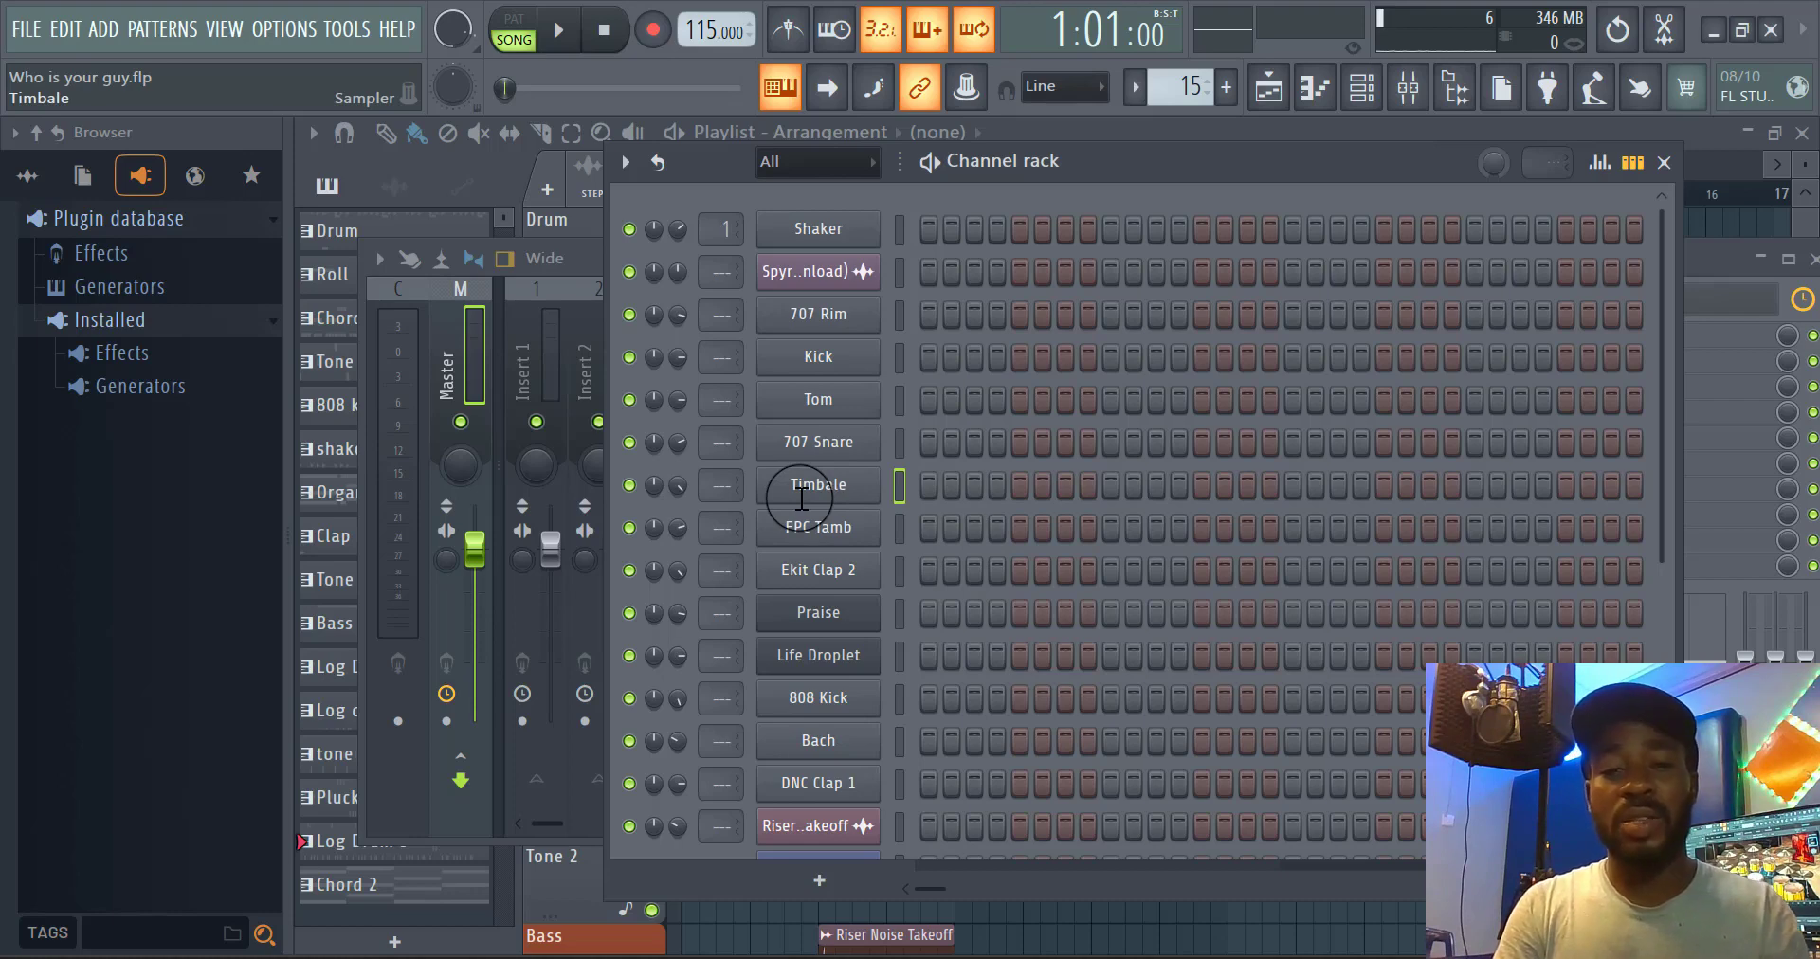
# Look through the remaining channels in the Channel rack and view the Bach channel's Sytrus instrument, closing it again
pyautogui.click(1663, 438)
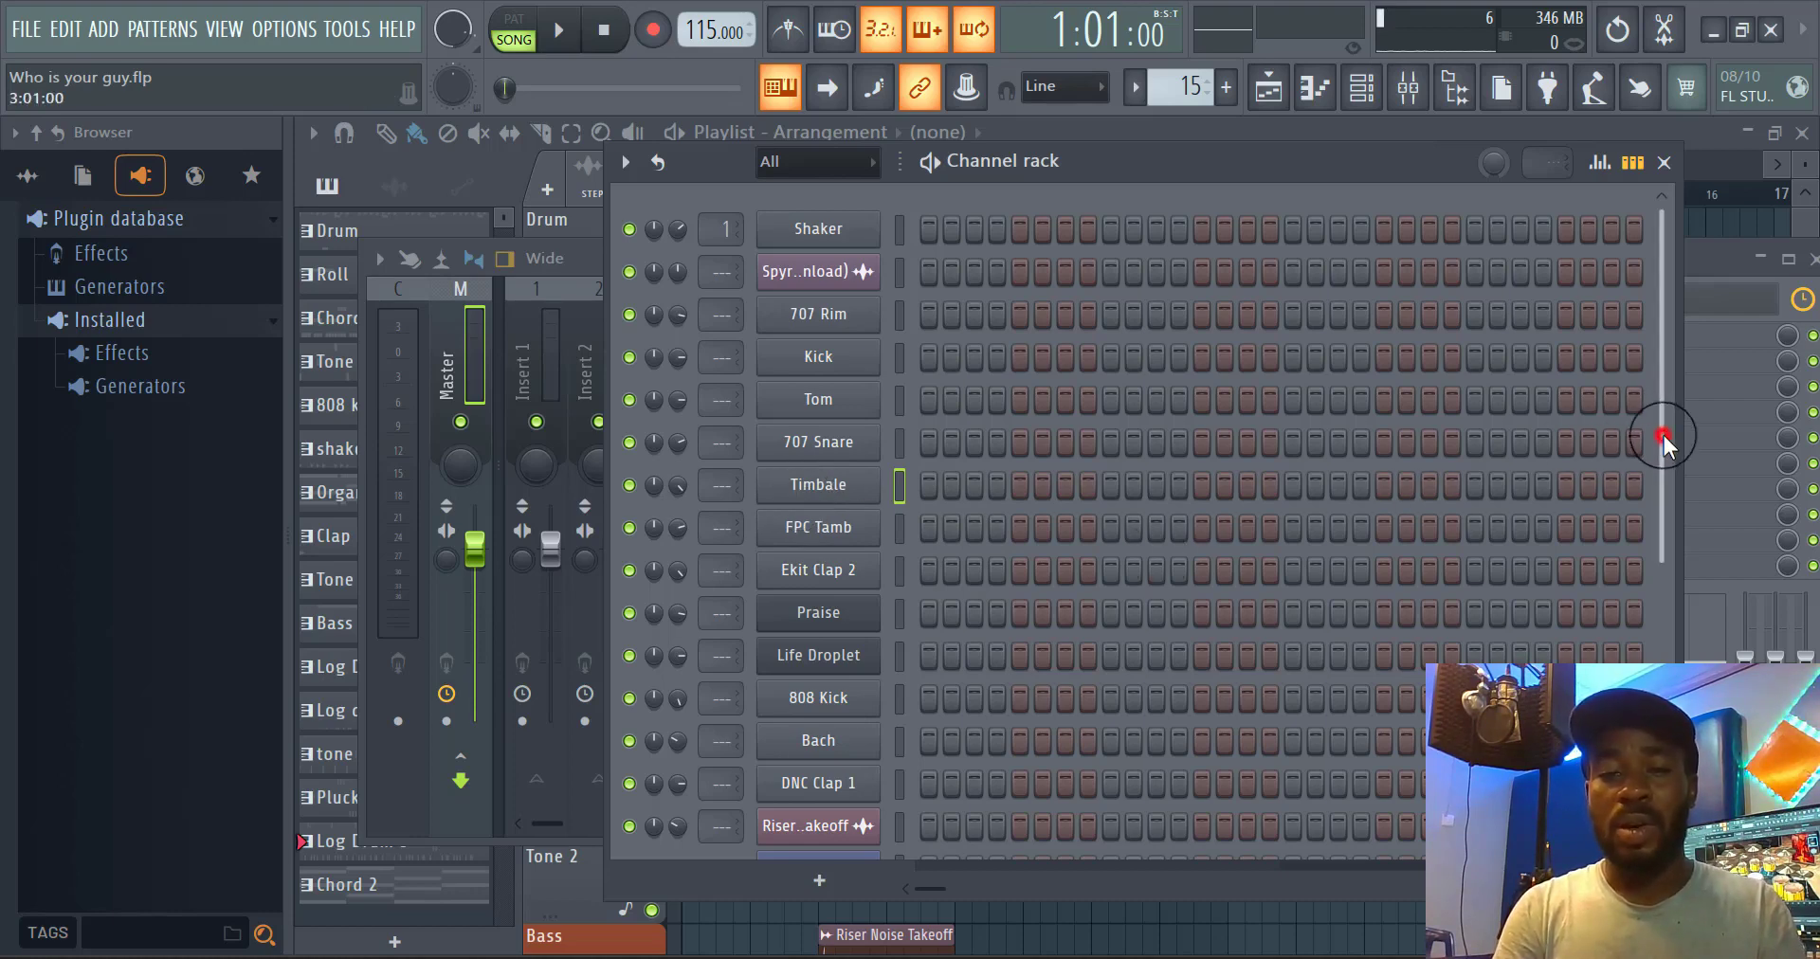
pyautogui.moveTo(1664, 437); pyautogui.dragTo(1653, 578)
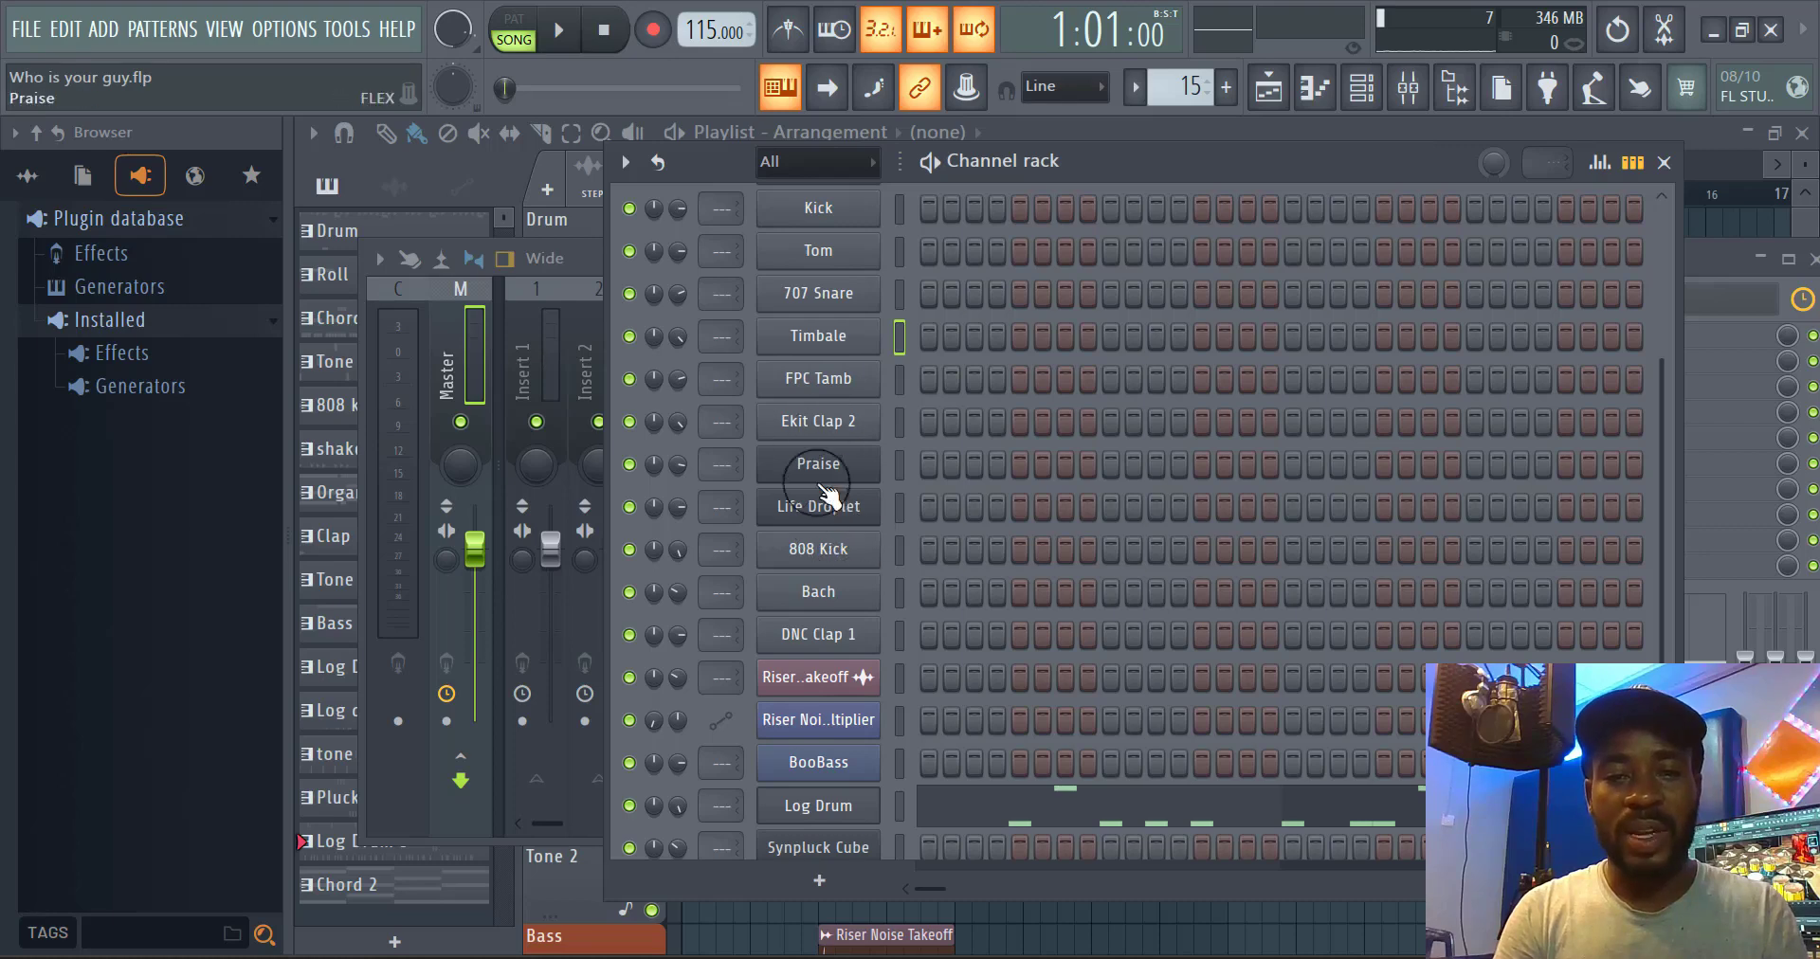
pyautogui.click(853, 596)
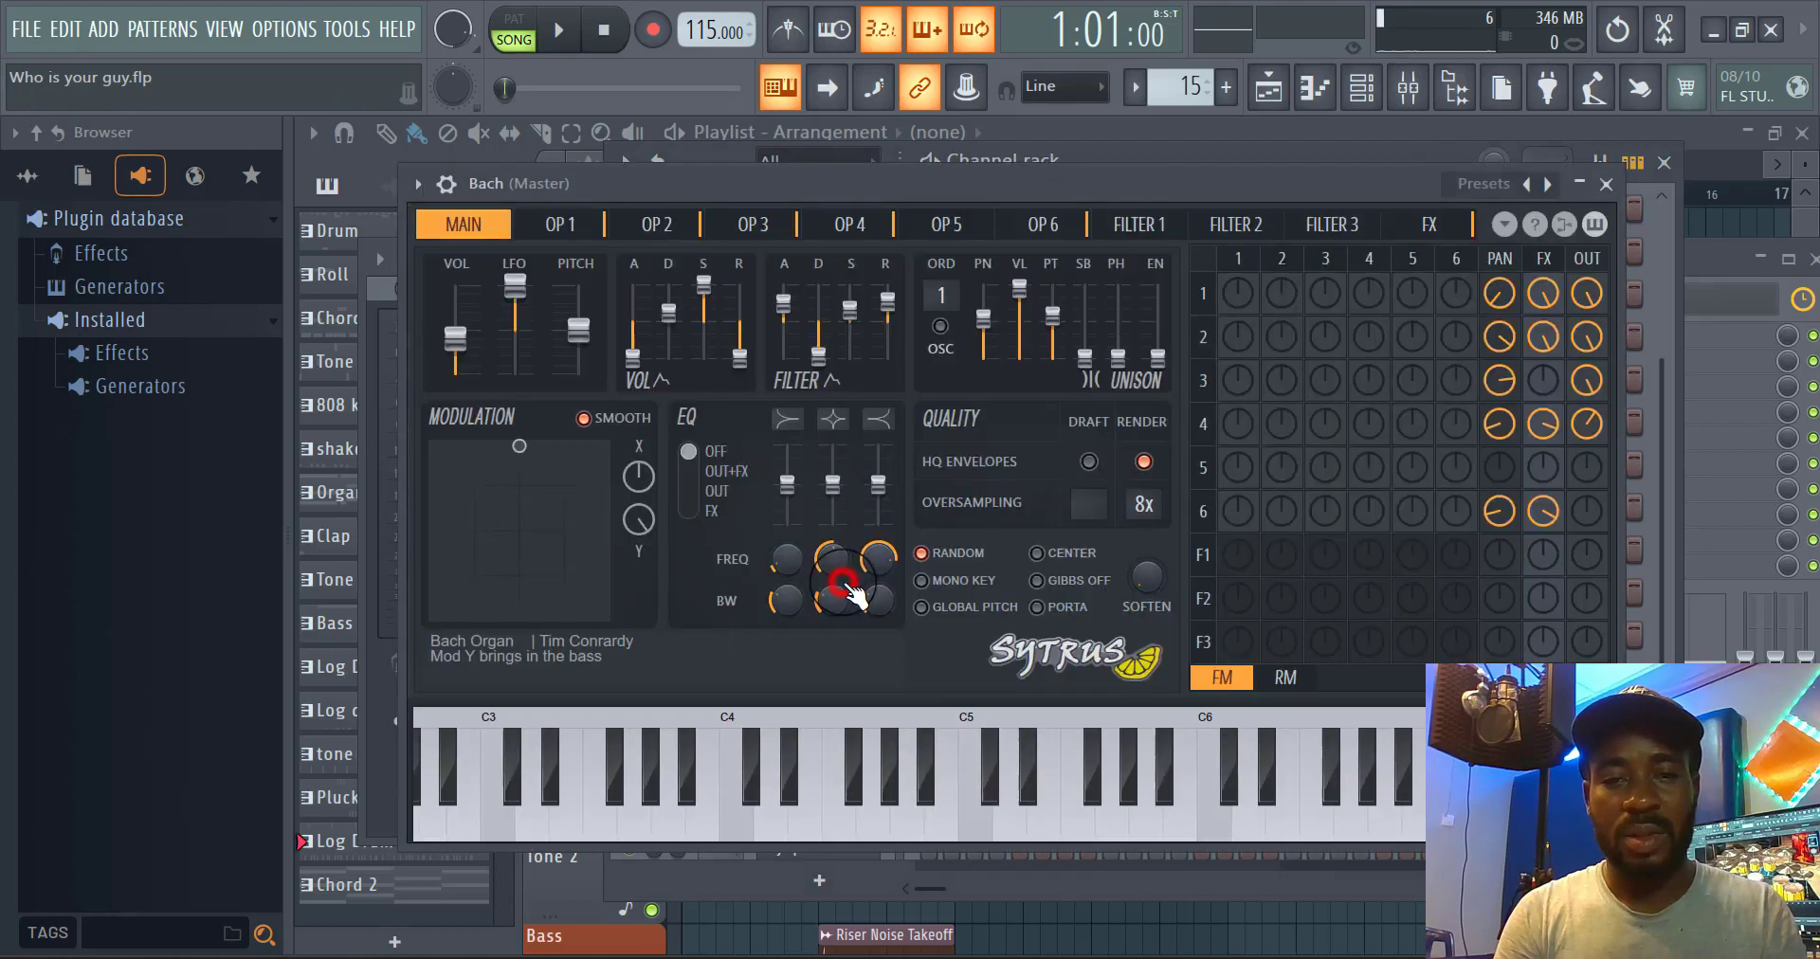
pyautogui.click(1608, 183)
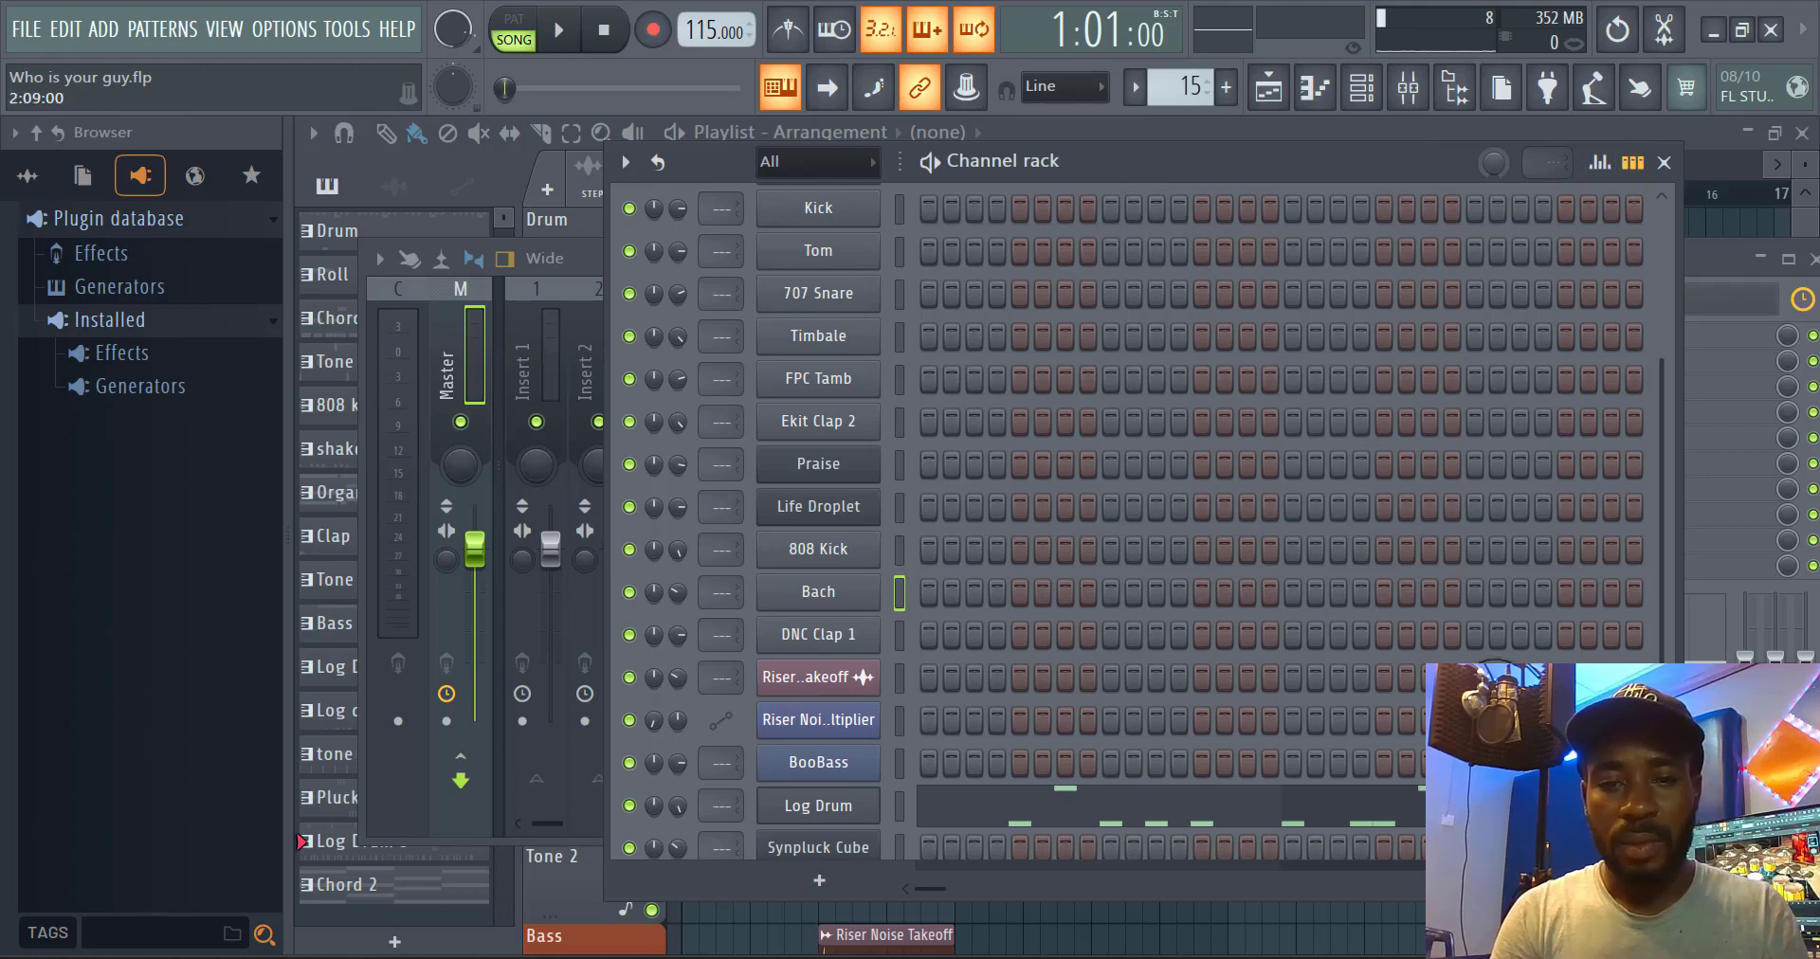
pyautogui.click(1658, 509)
pyautogui.moveTo(1658, 509); pyautogui.dragTo(1673, 360)
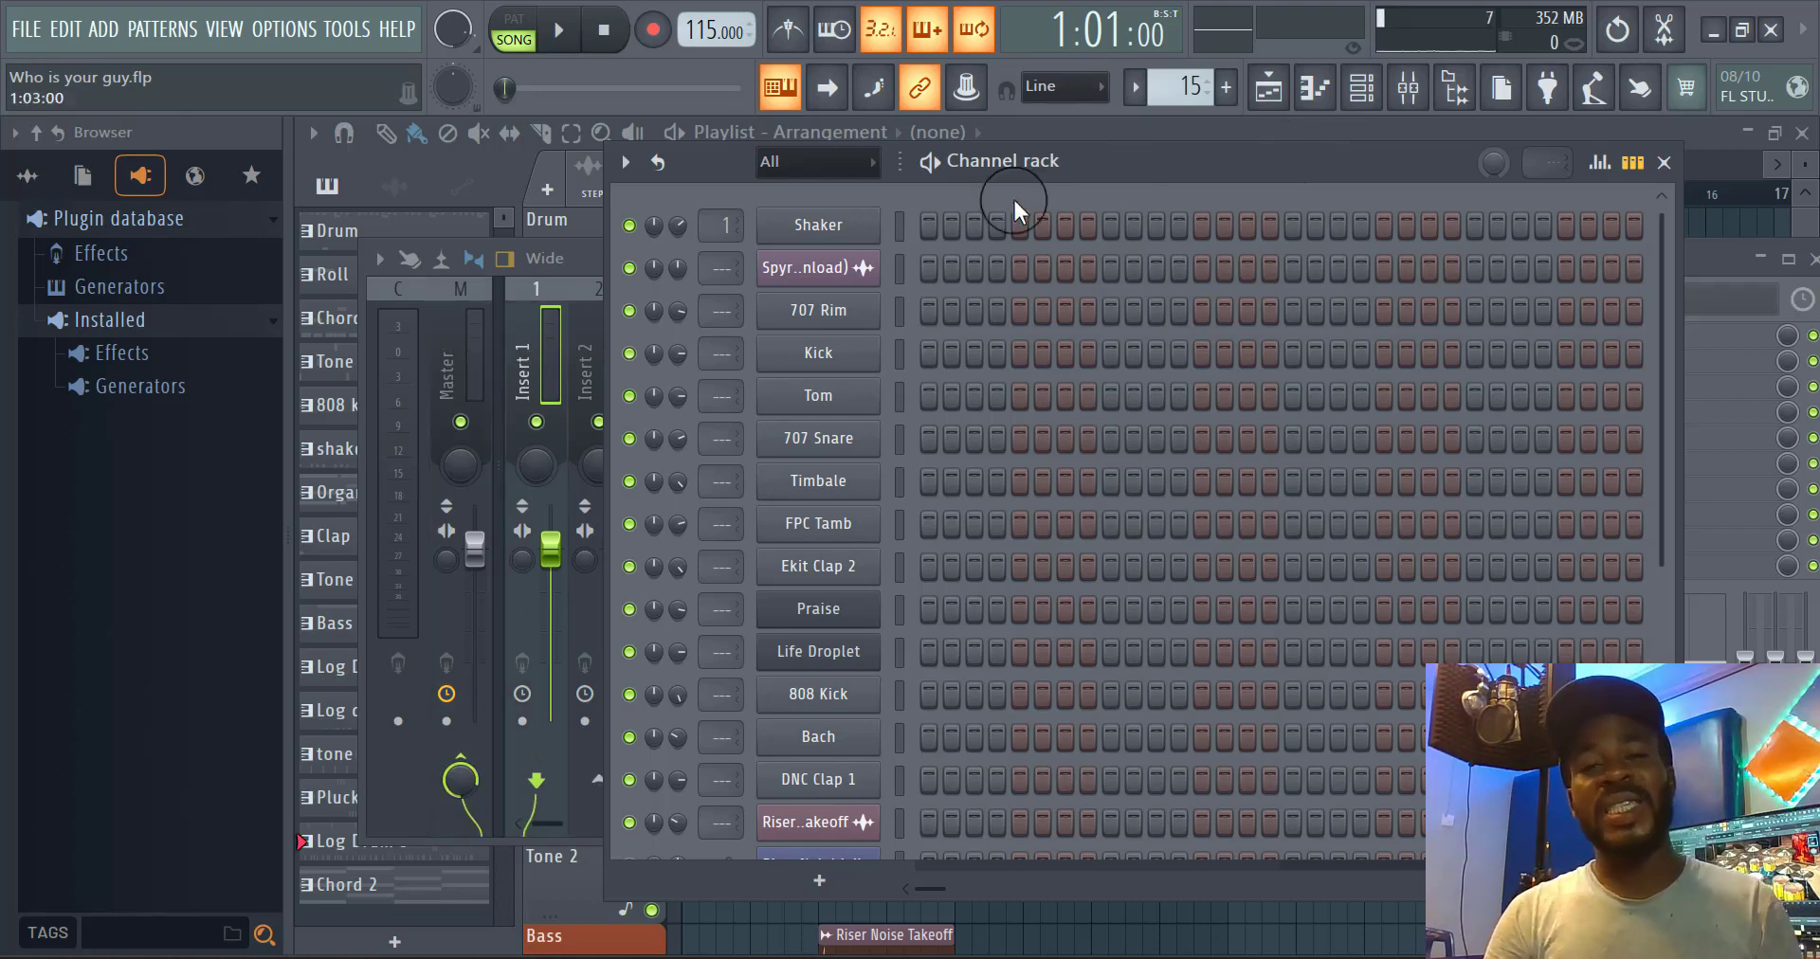
# Select every channel in the Channel rack and route all of them to the Insert 1 mixer track
pyautogui.click(900, 226)
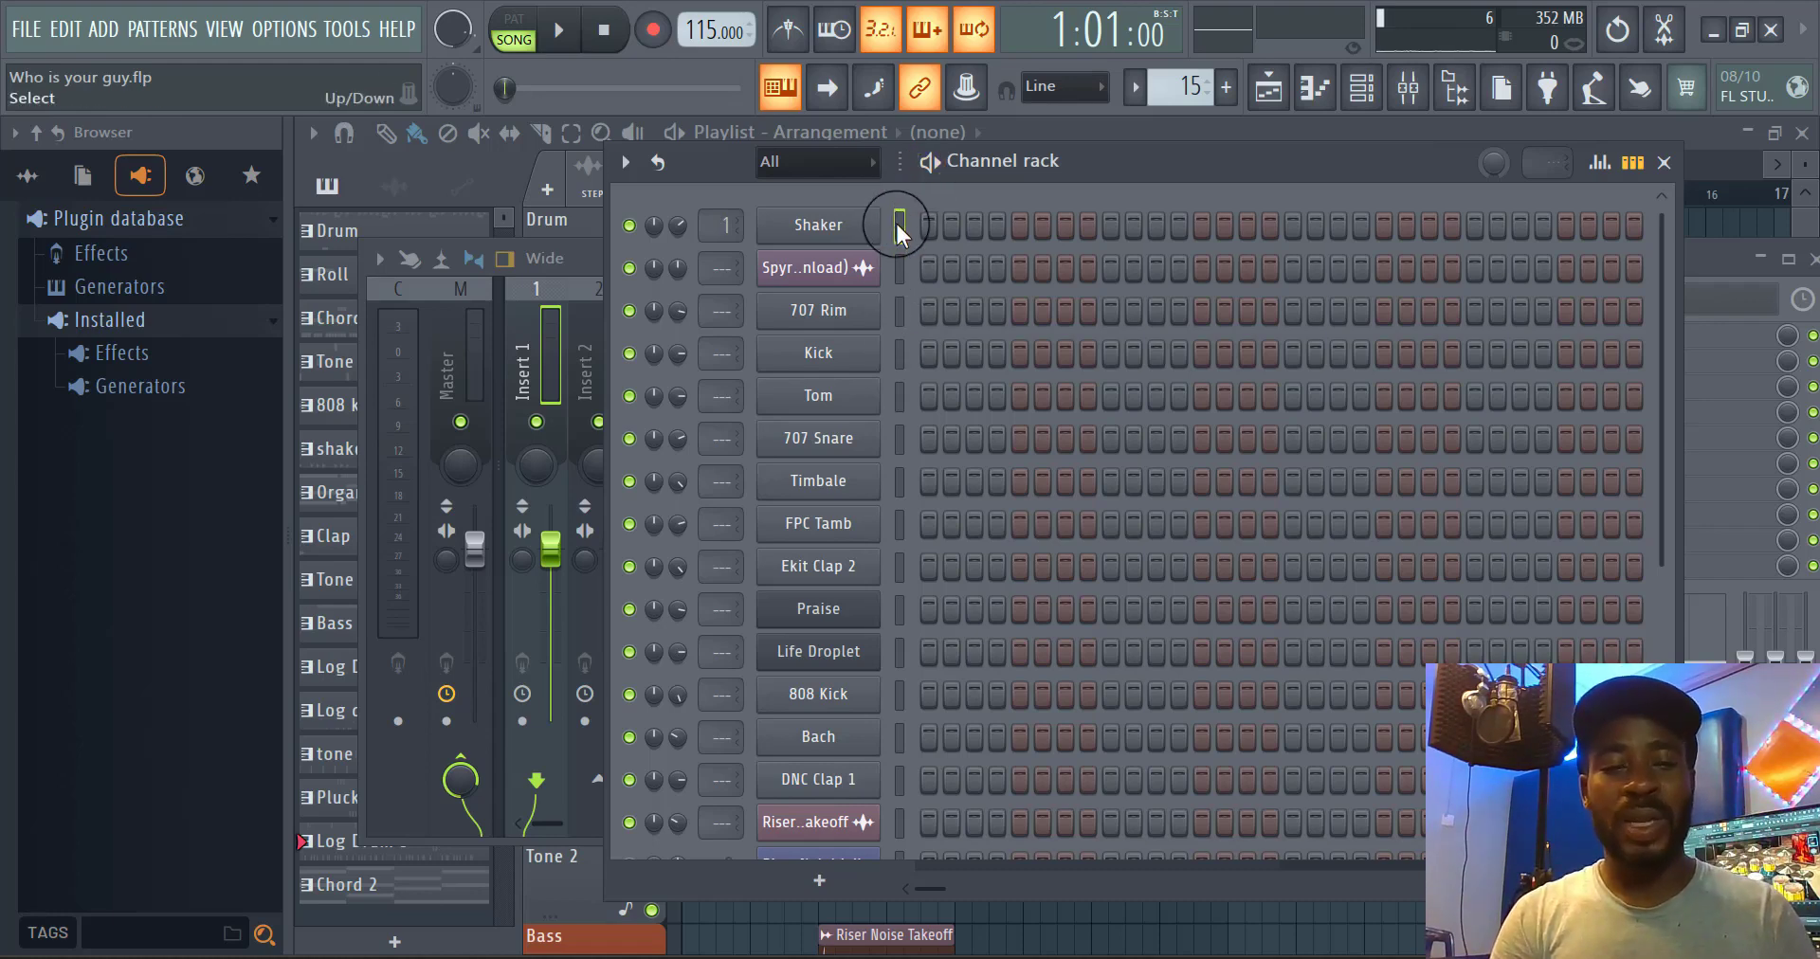
pyautogui.rightClick(897, 224)
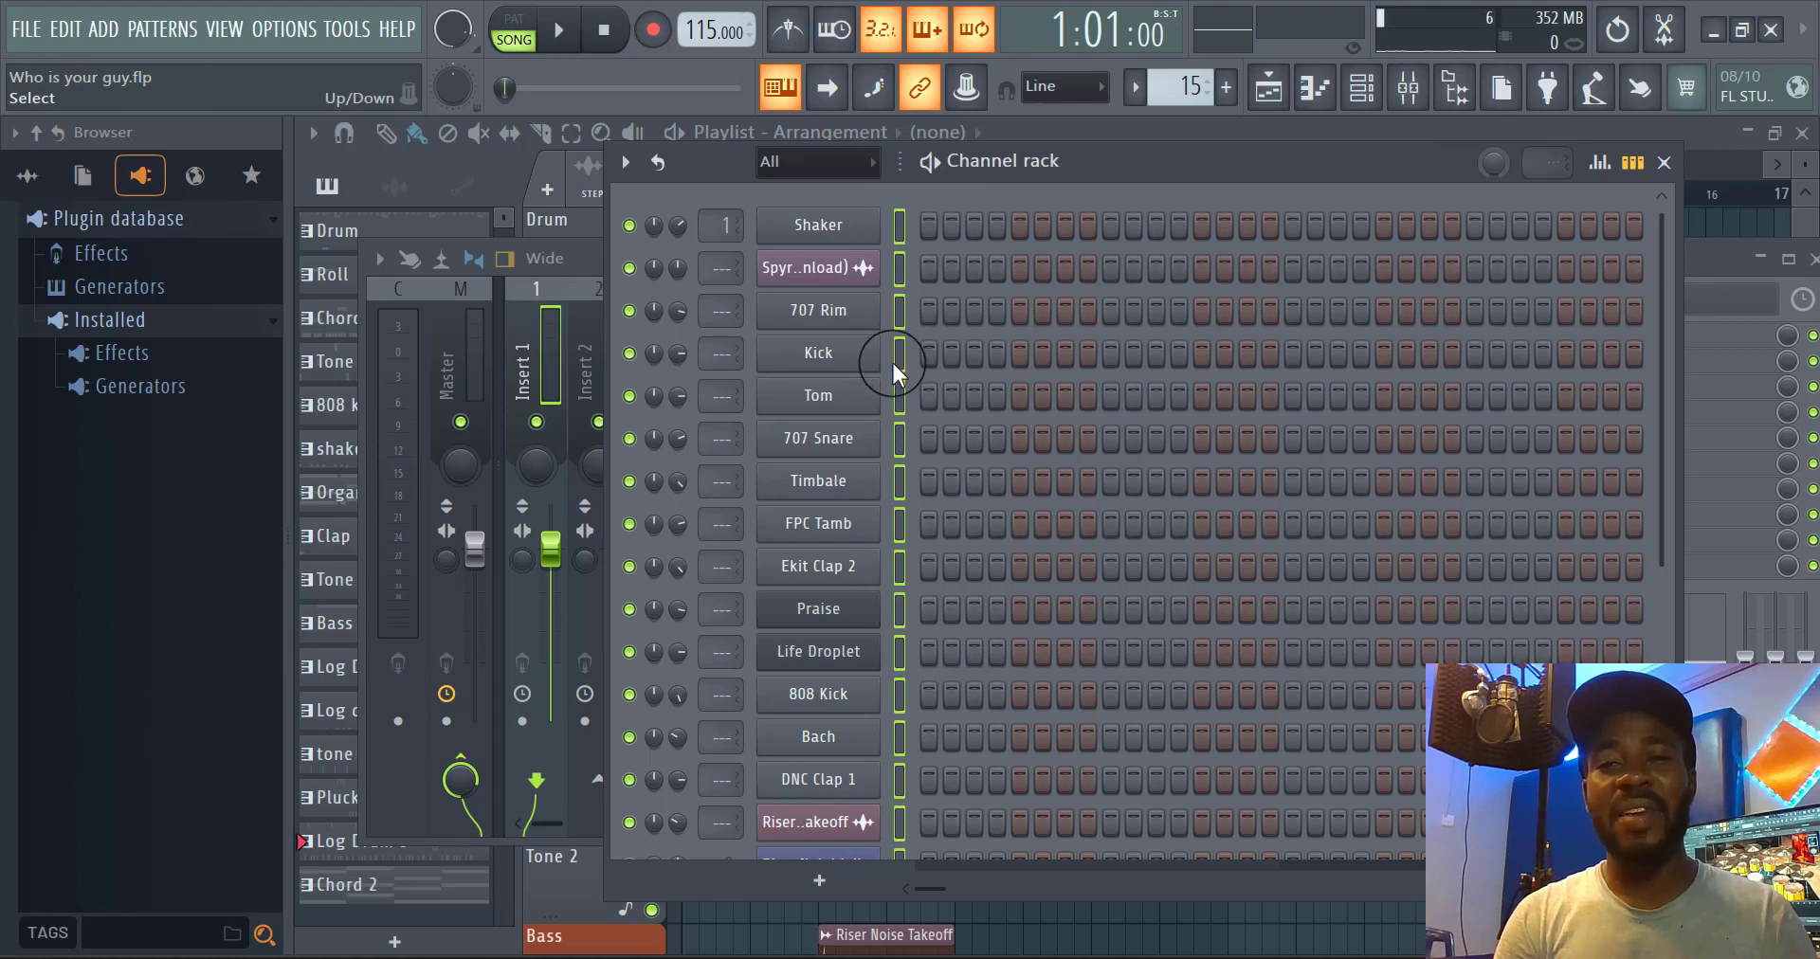
pyautogui.click(1407, 87)
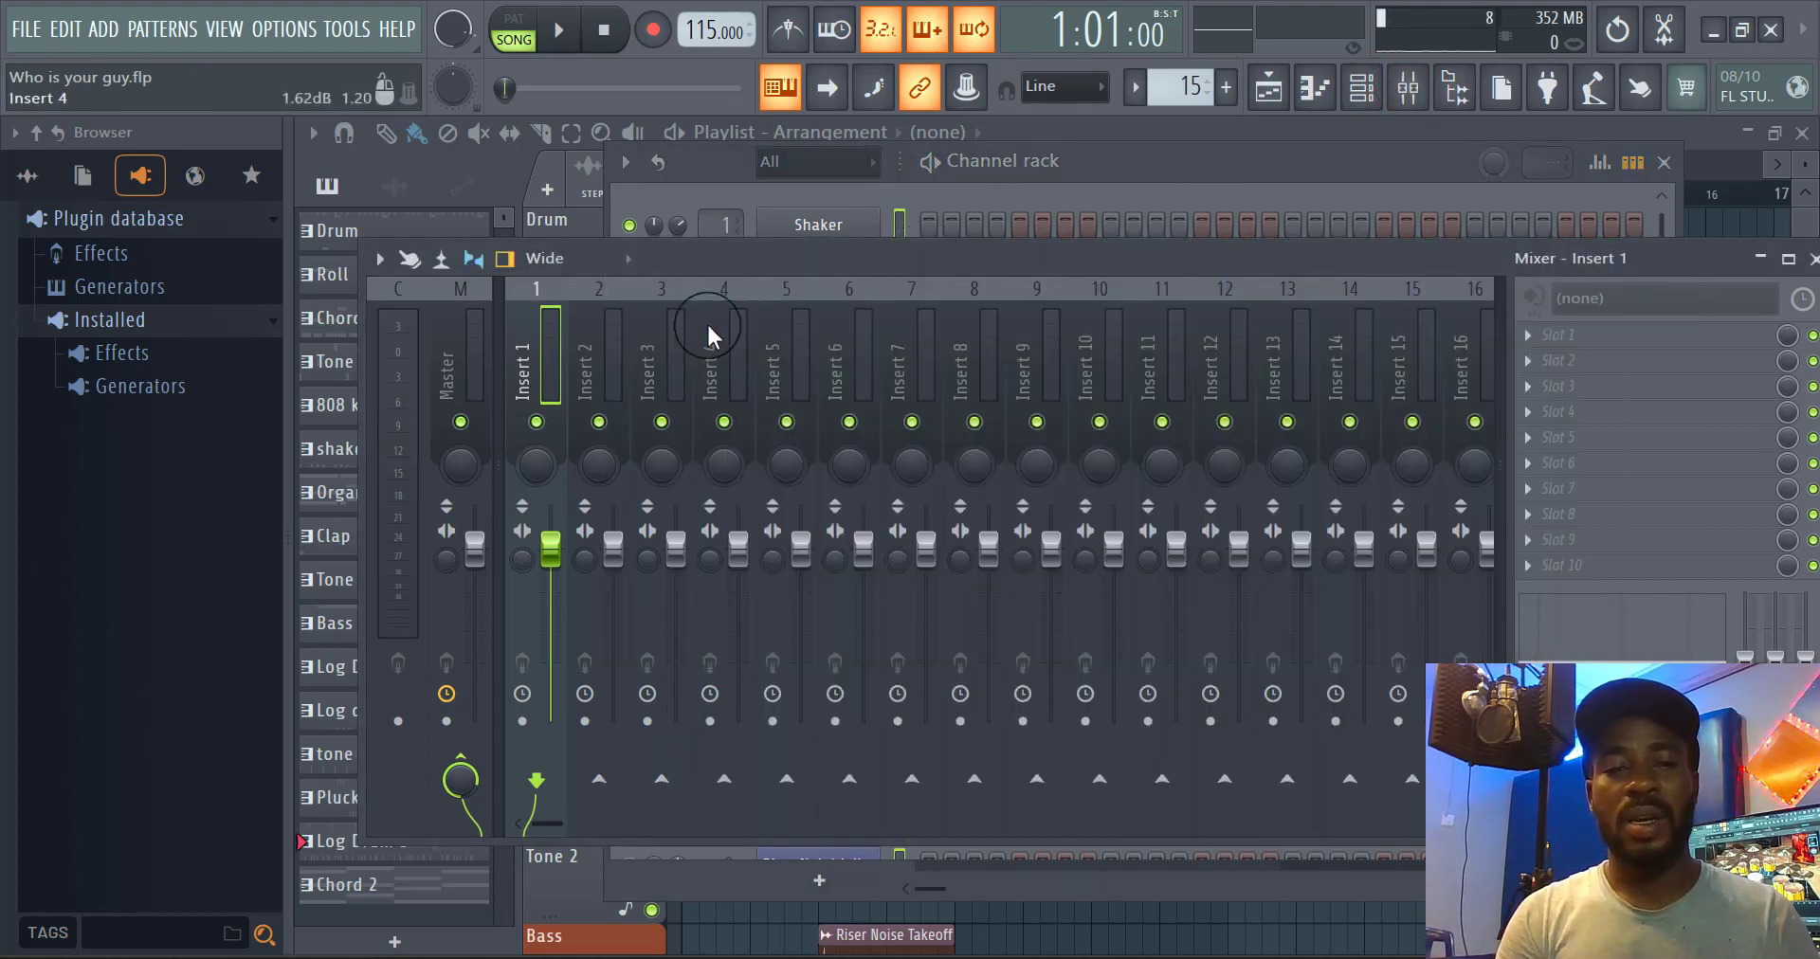
pyautogui.rightClick(544, 355)
pyautogui.moveTo(664, 490)
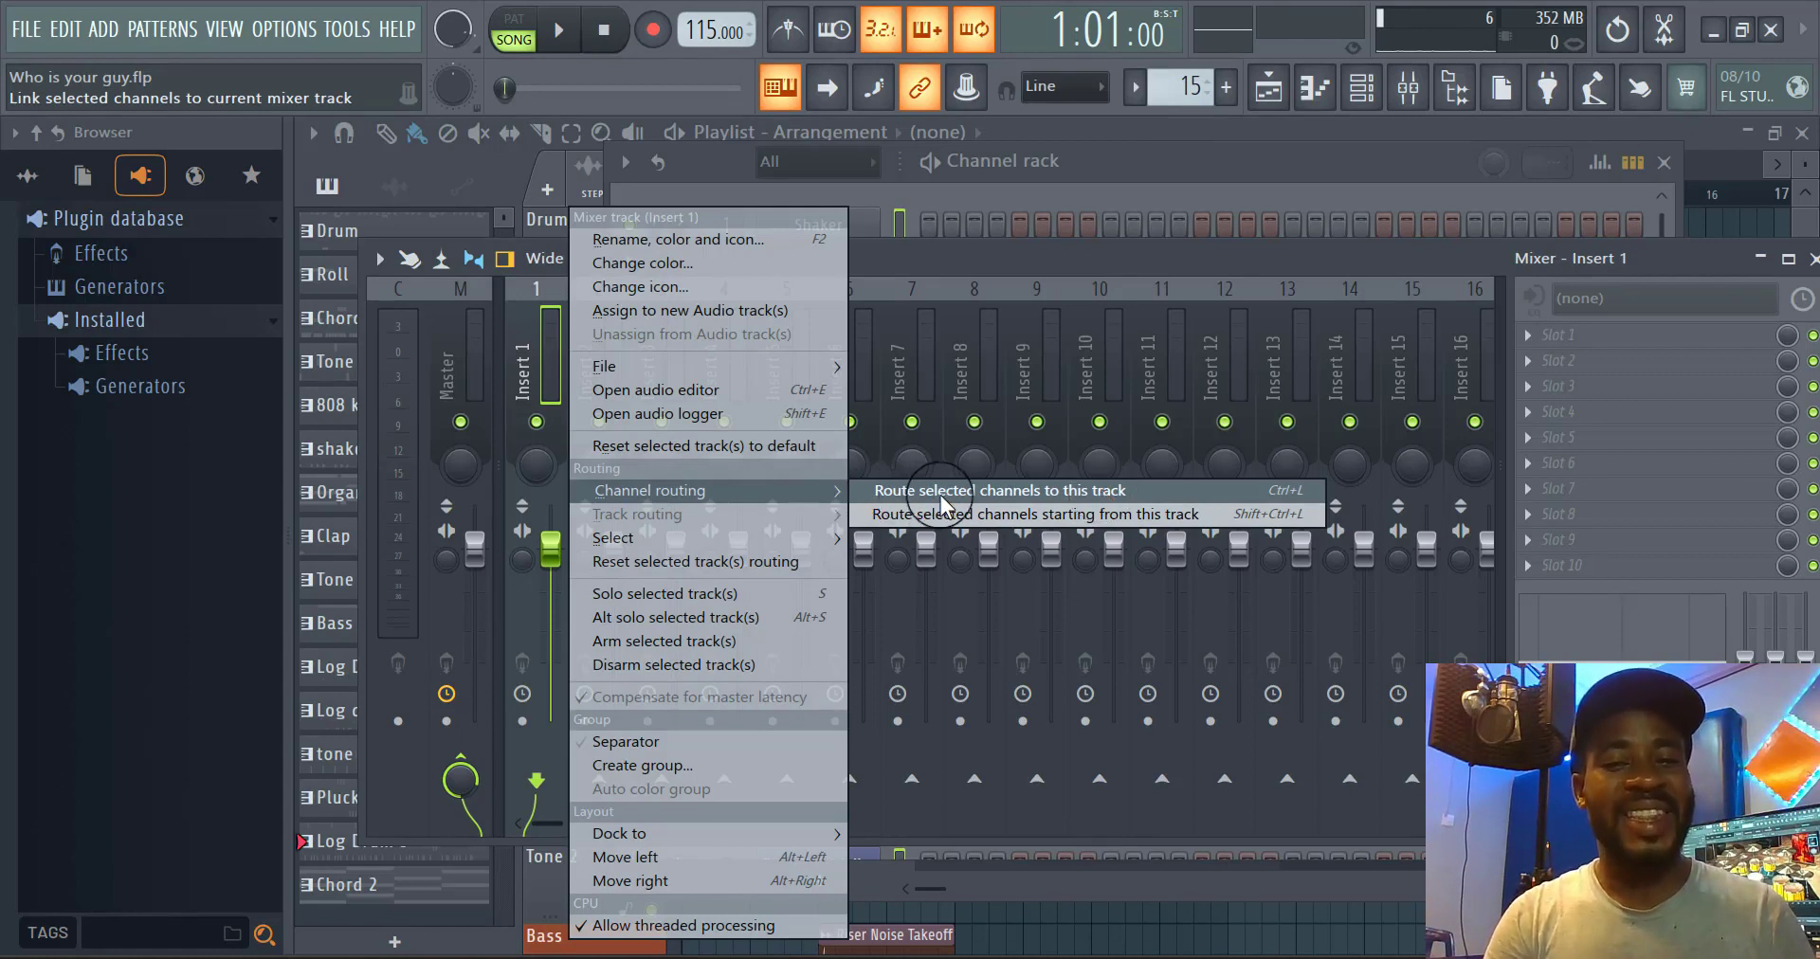
pyautogui.click(1050, 491)
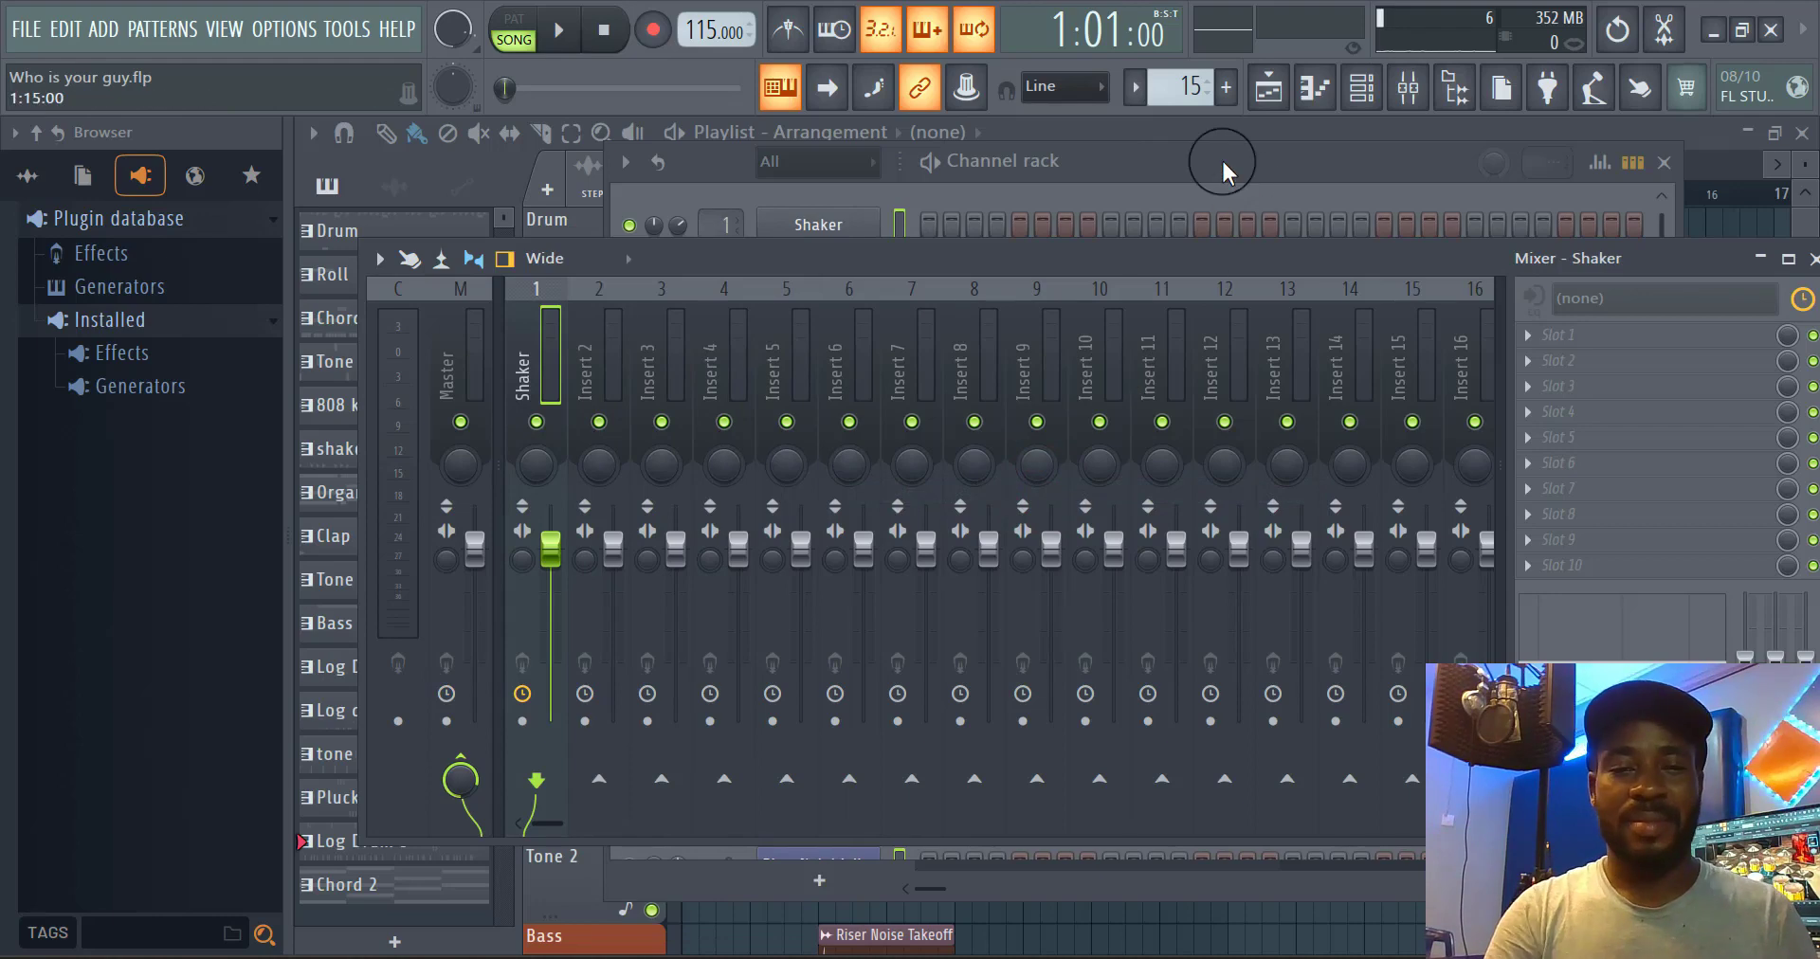
# Play the song briefly to check the first insert's signal and compare the mixer with the track numbers assigned to the channels
pyautogui.press('space')
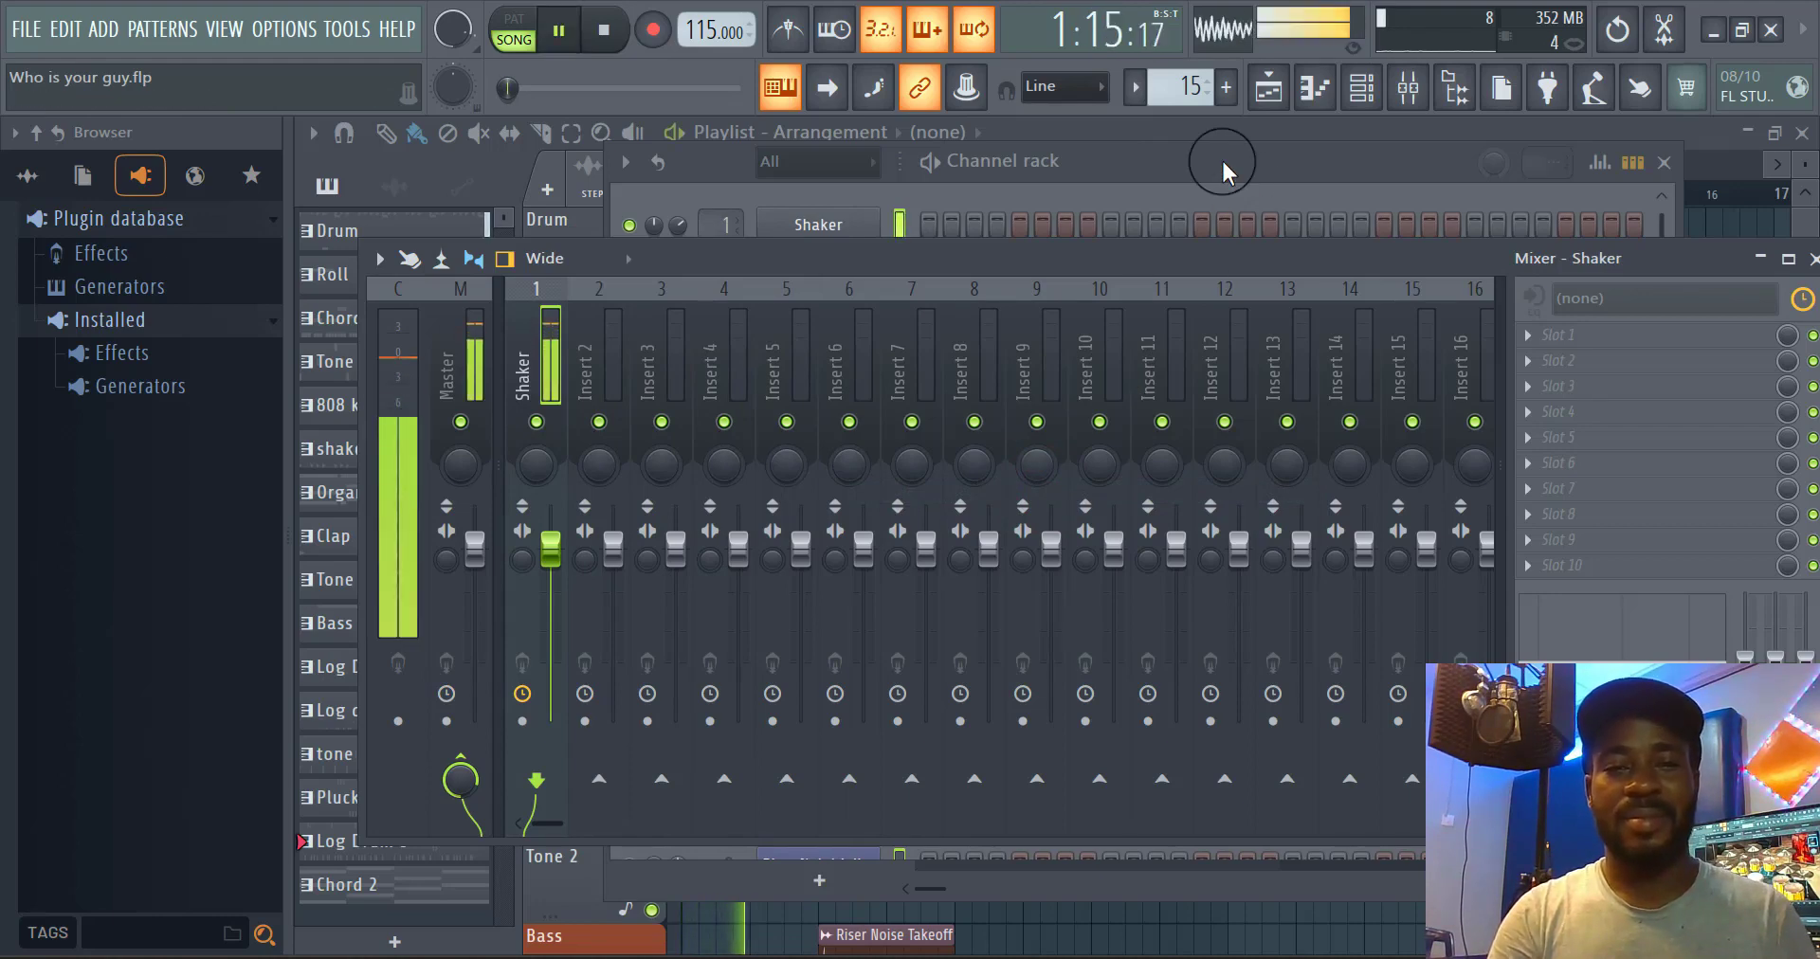
pyautogui.press('space')
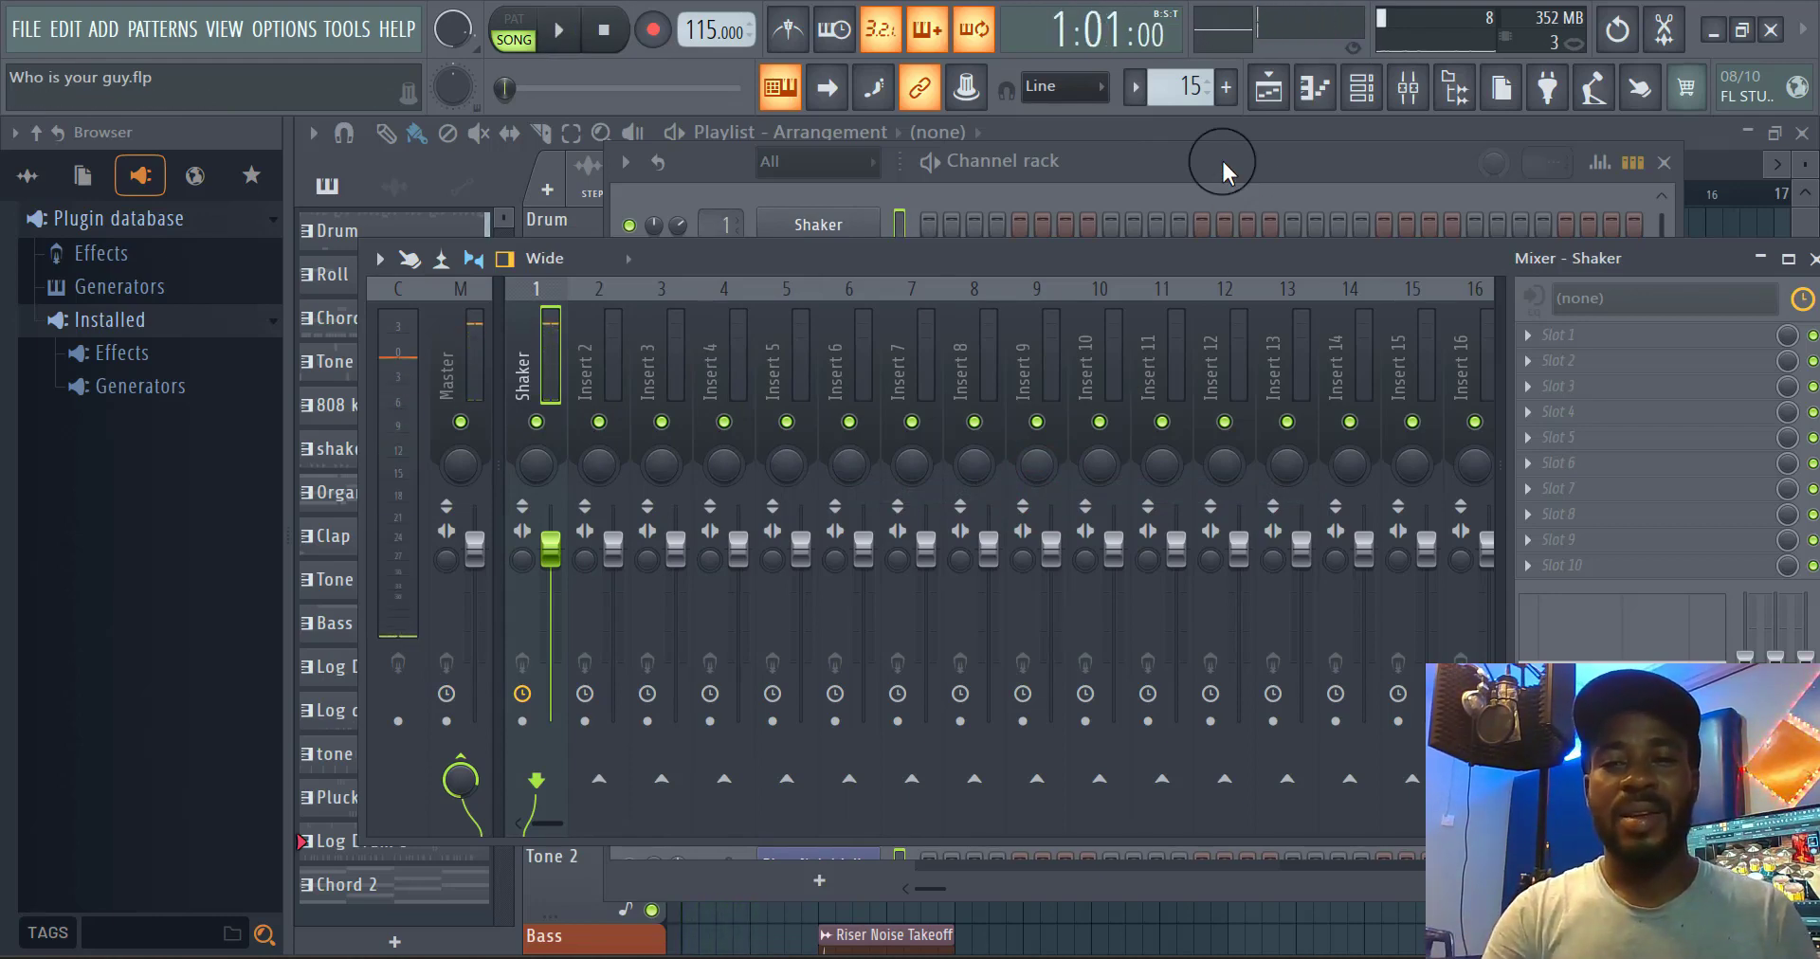
pyautogui.click(1220, 163)
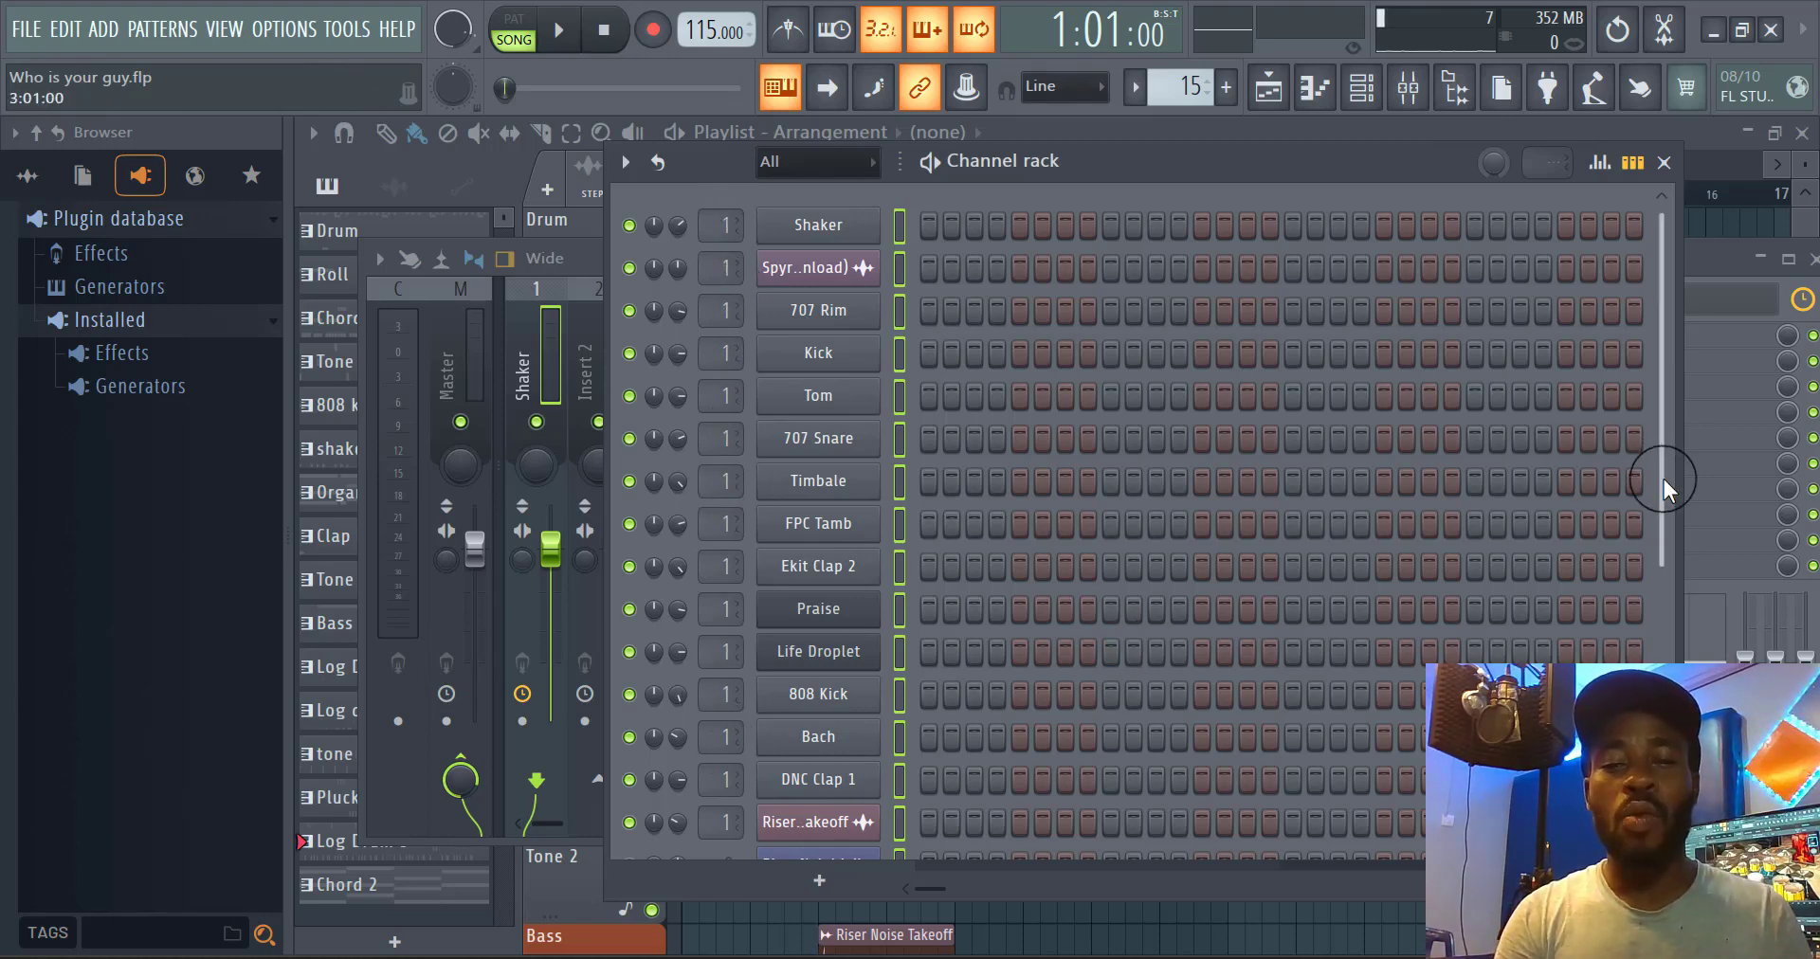
pyautogui.moveTo(1663, 479); pyautogui.dragTo(1662, 750)
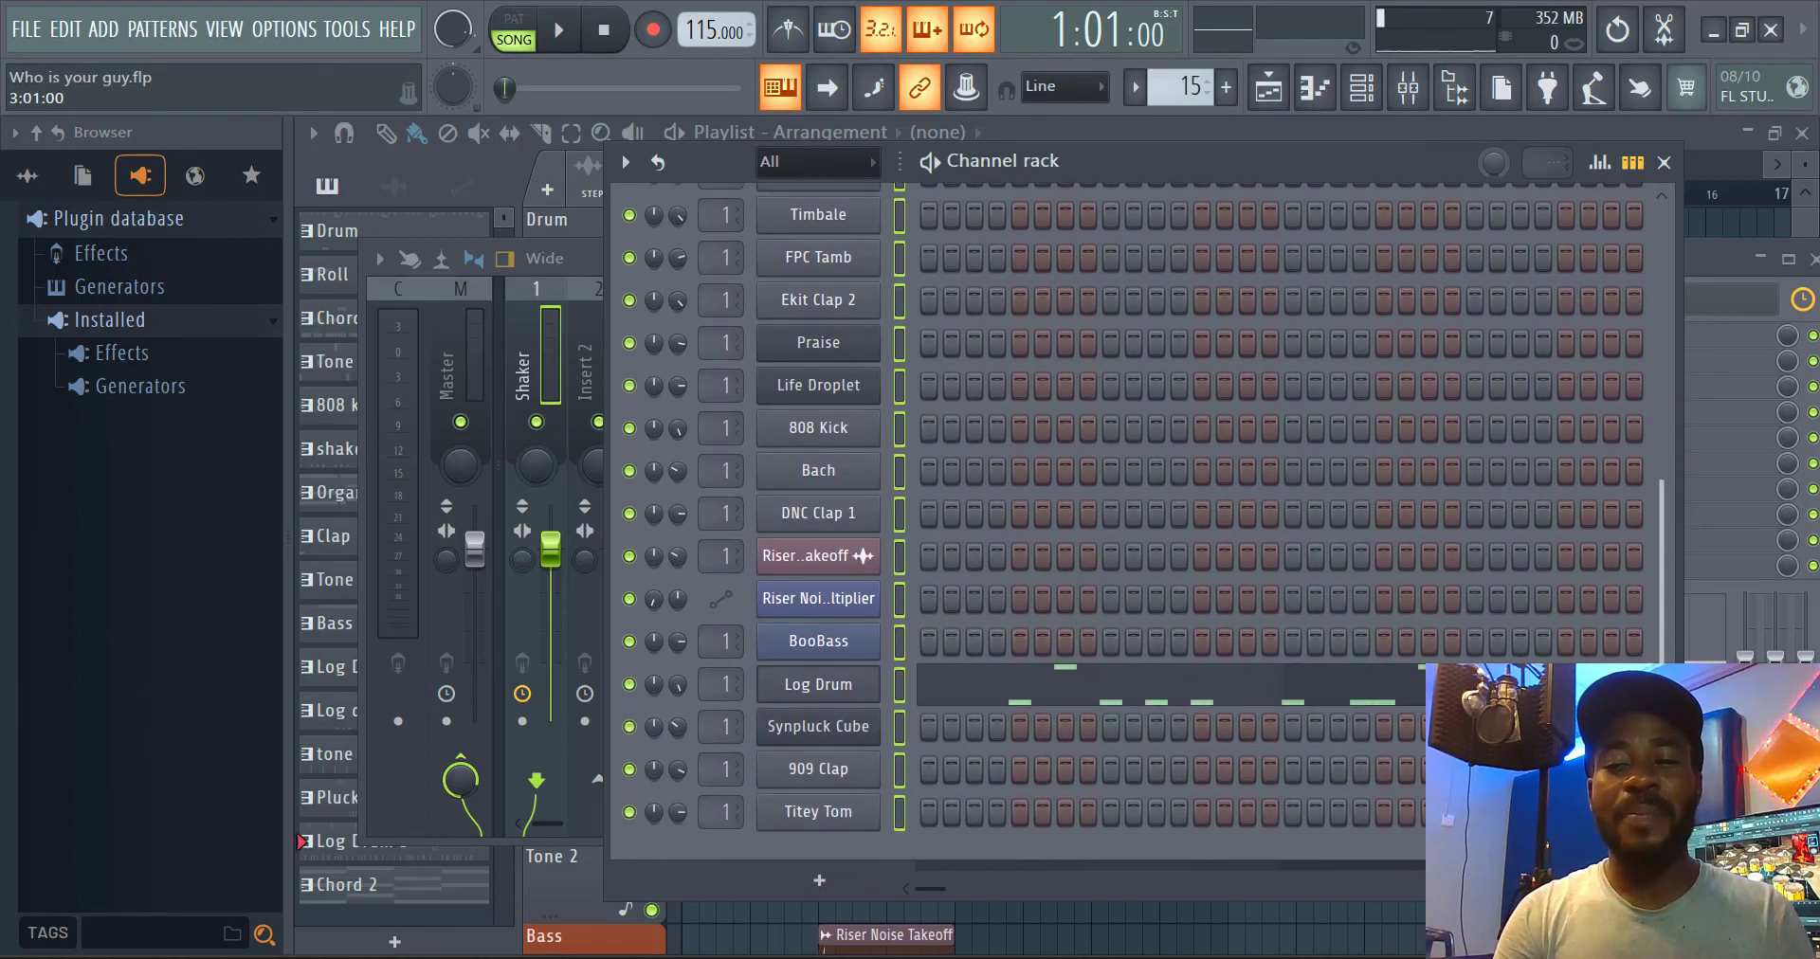
pyautogui.scroll(6, 1623, 330)
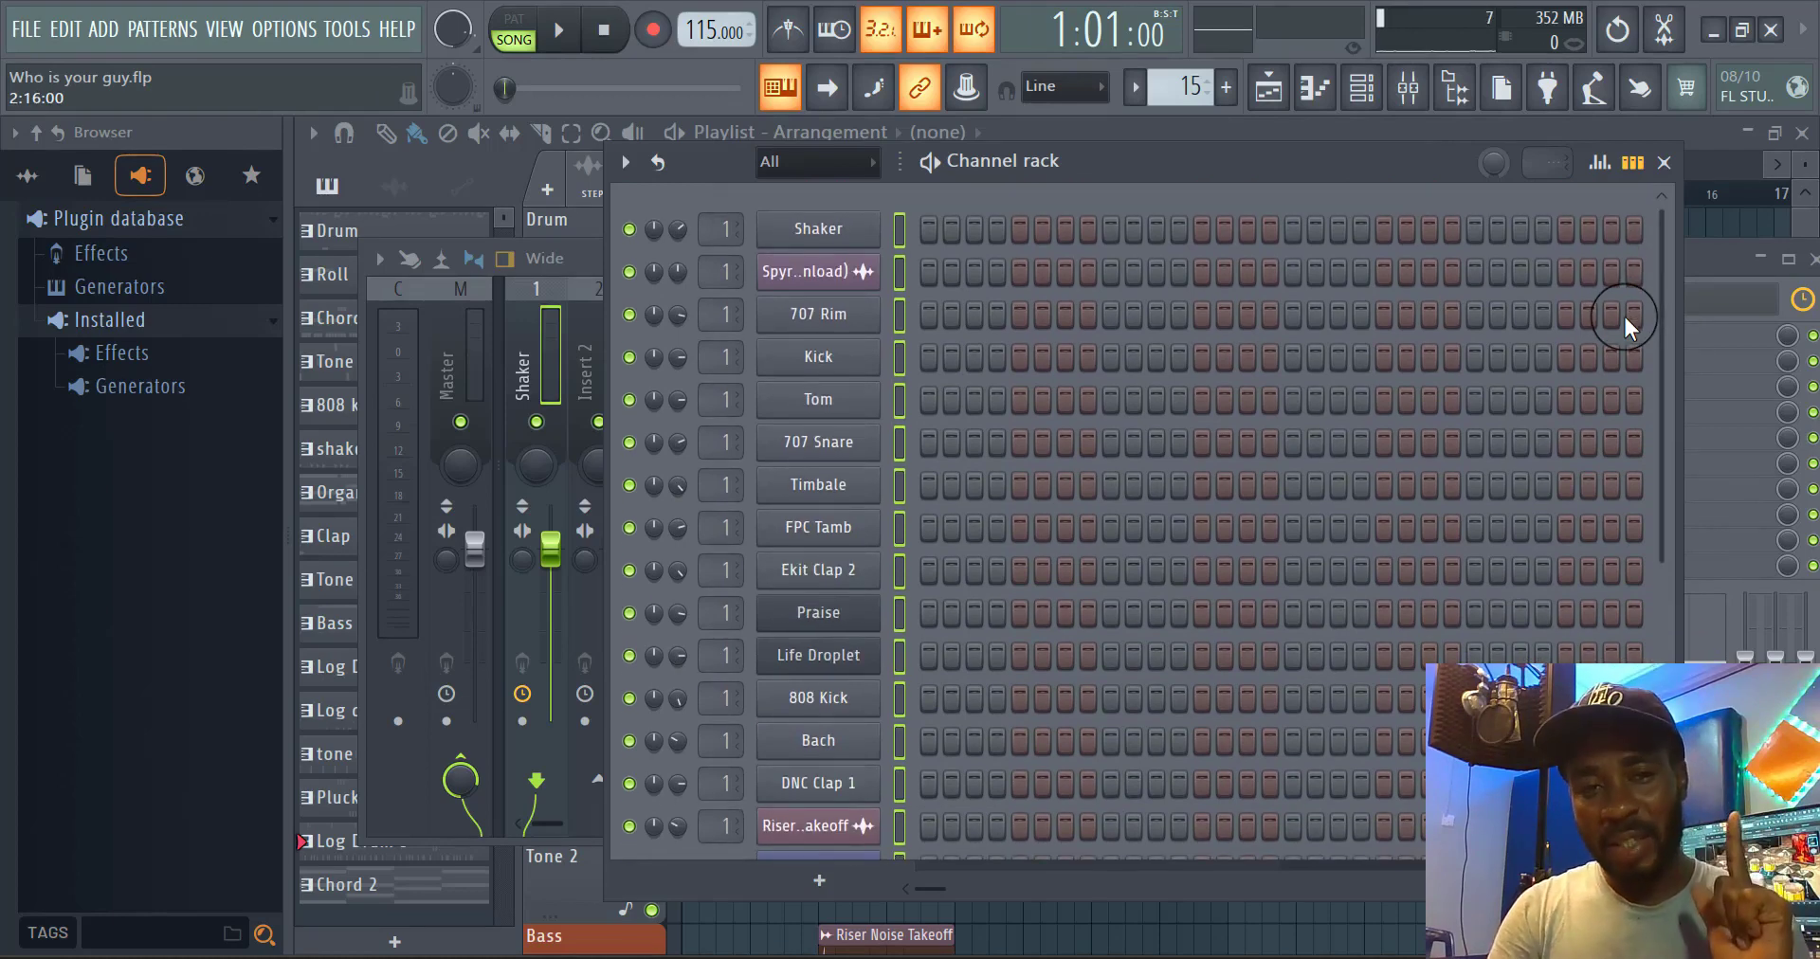
pyautogui.click(1703, 266)
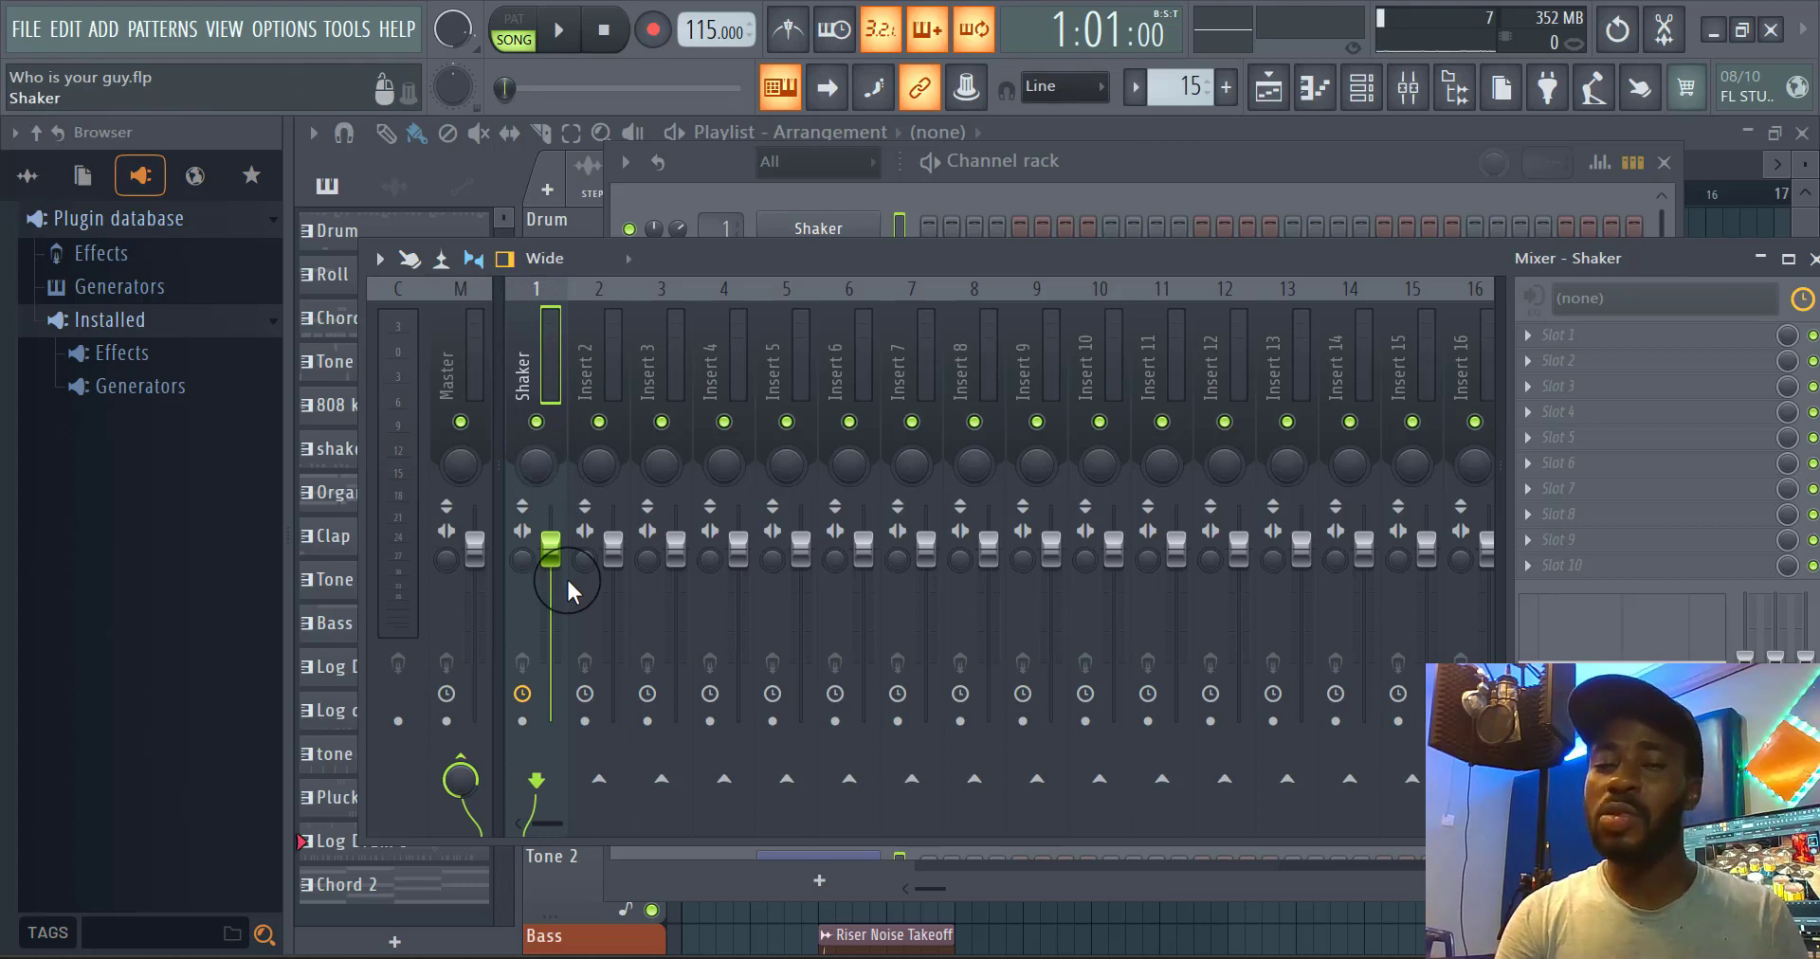
pyautogui.click(1179, 161)
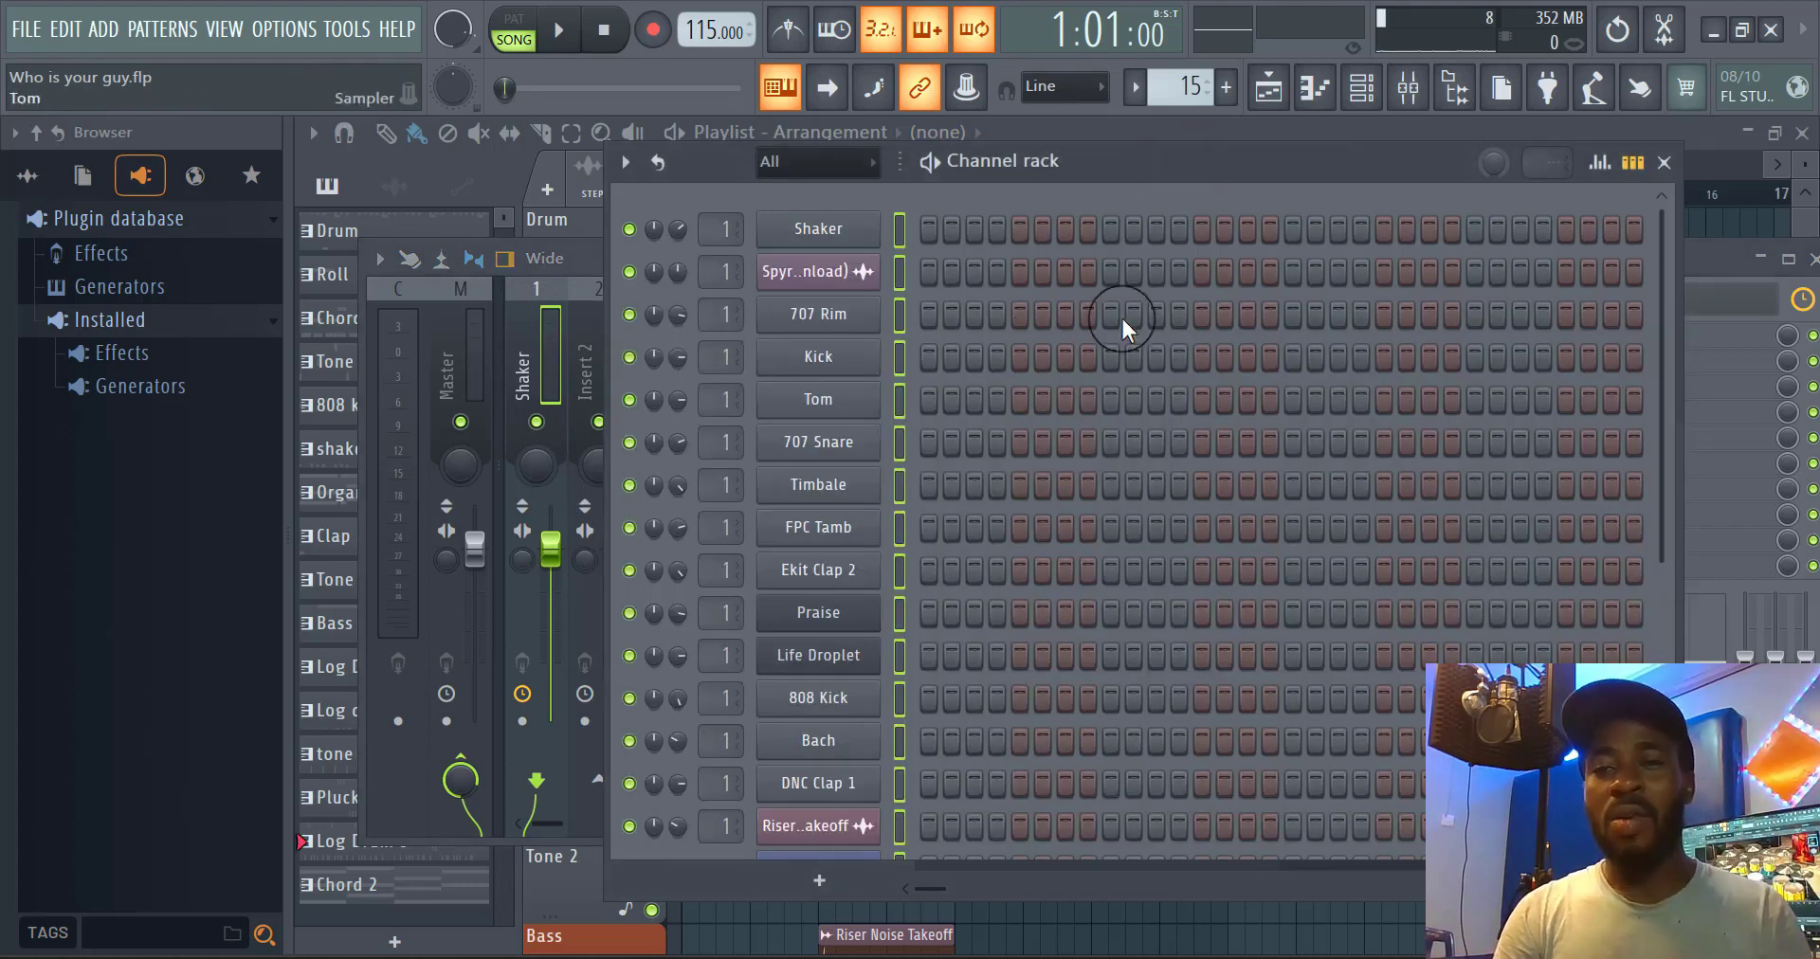
pyautogui.click(1710, 248)
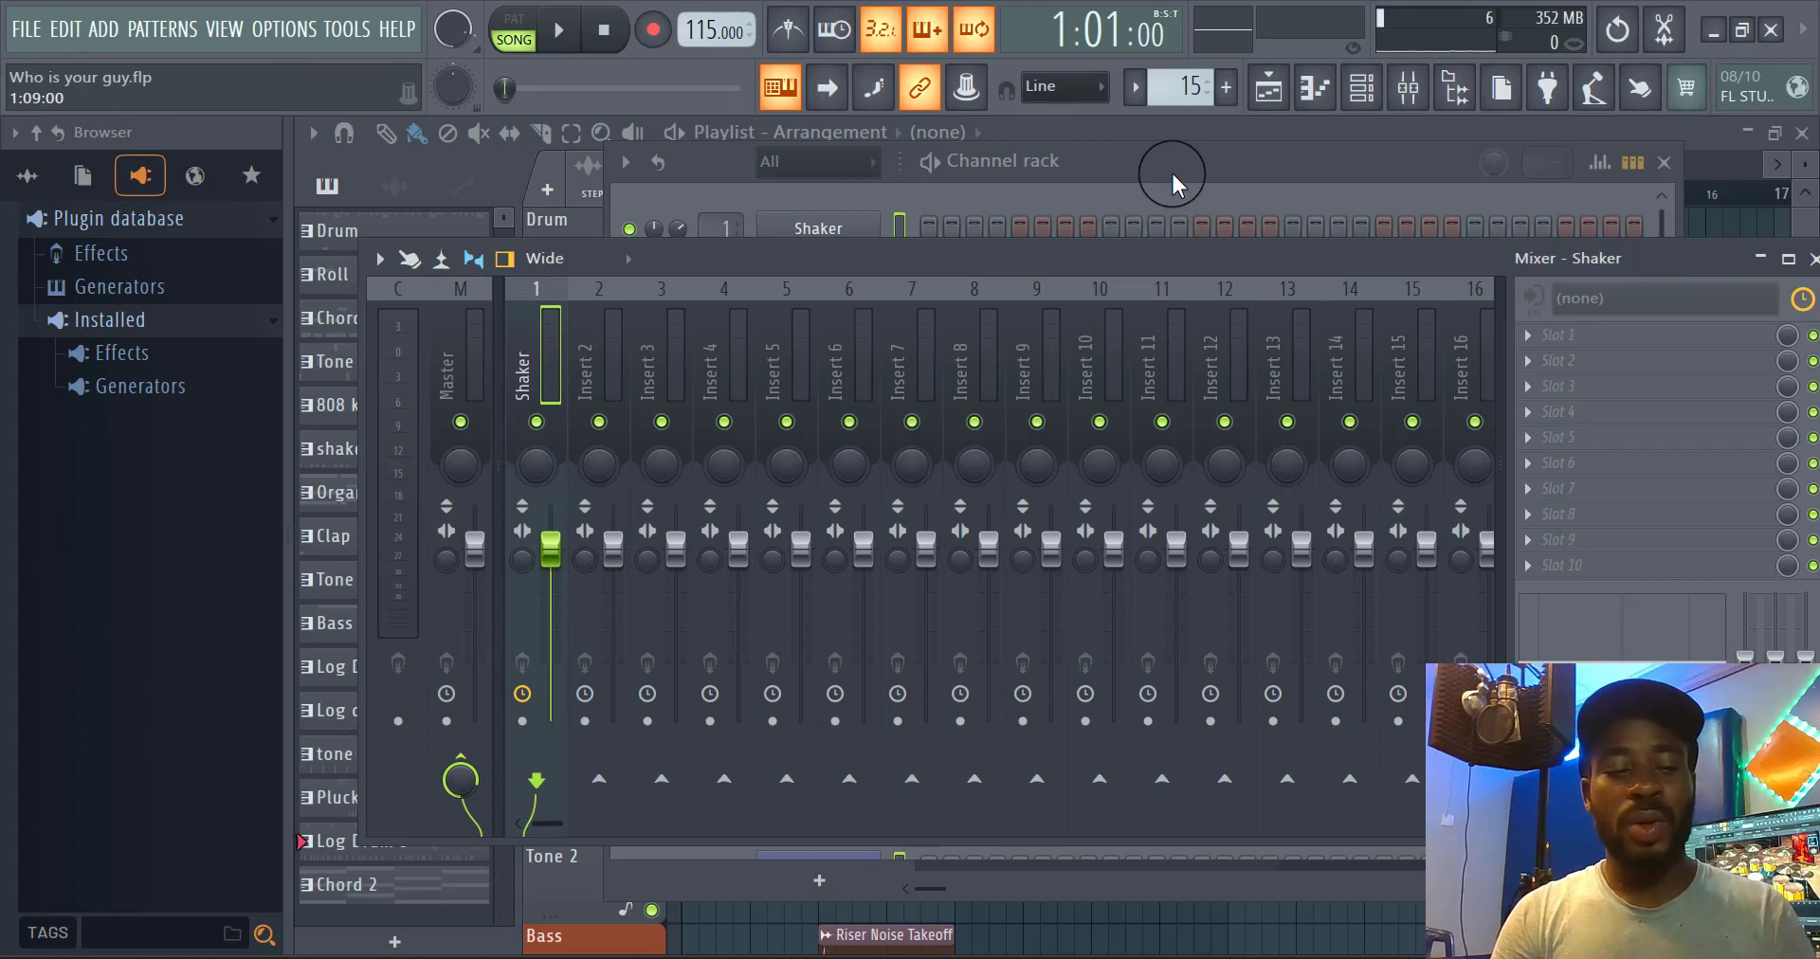
# Undo the recent renames of the Timbale, Tom and Kick channels while trying to step back before the routing change
pyautogui.click(1268, 138)
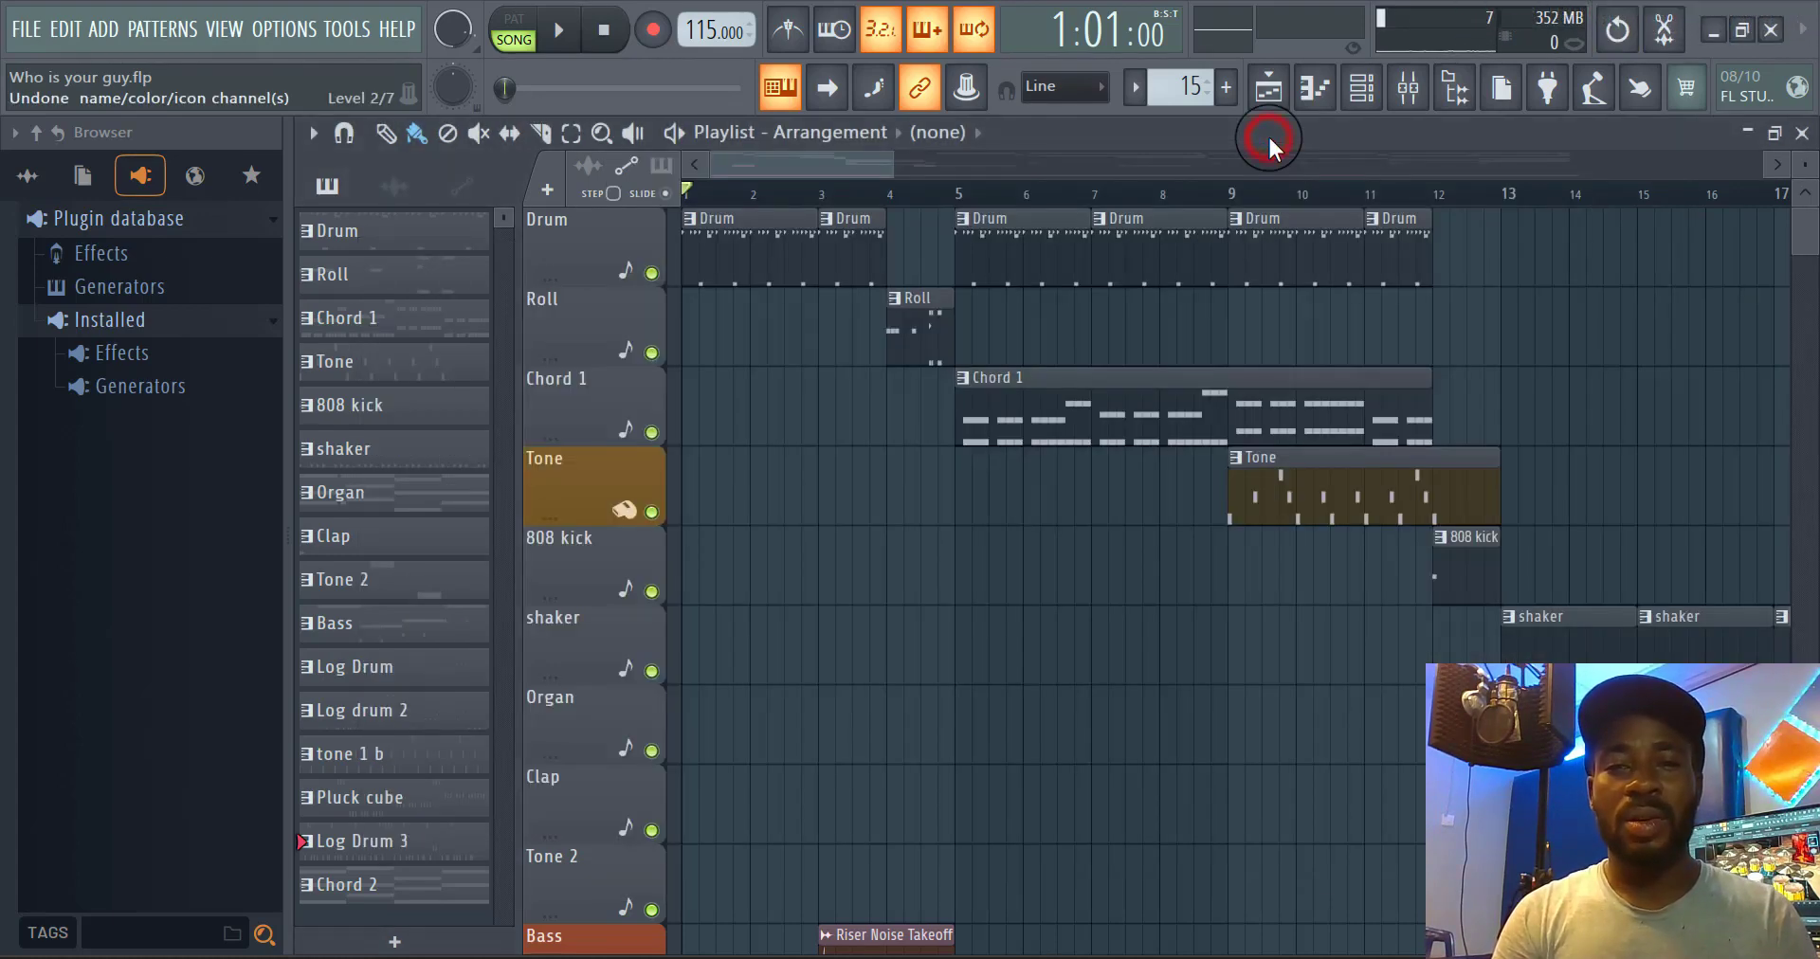
pyautogui.click(1365, 89)
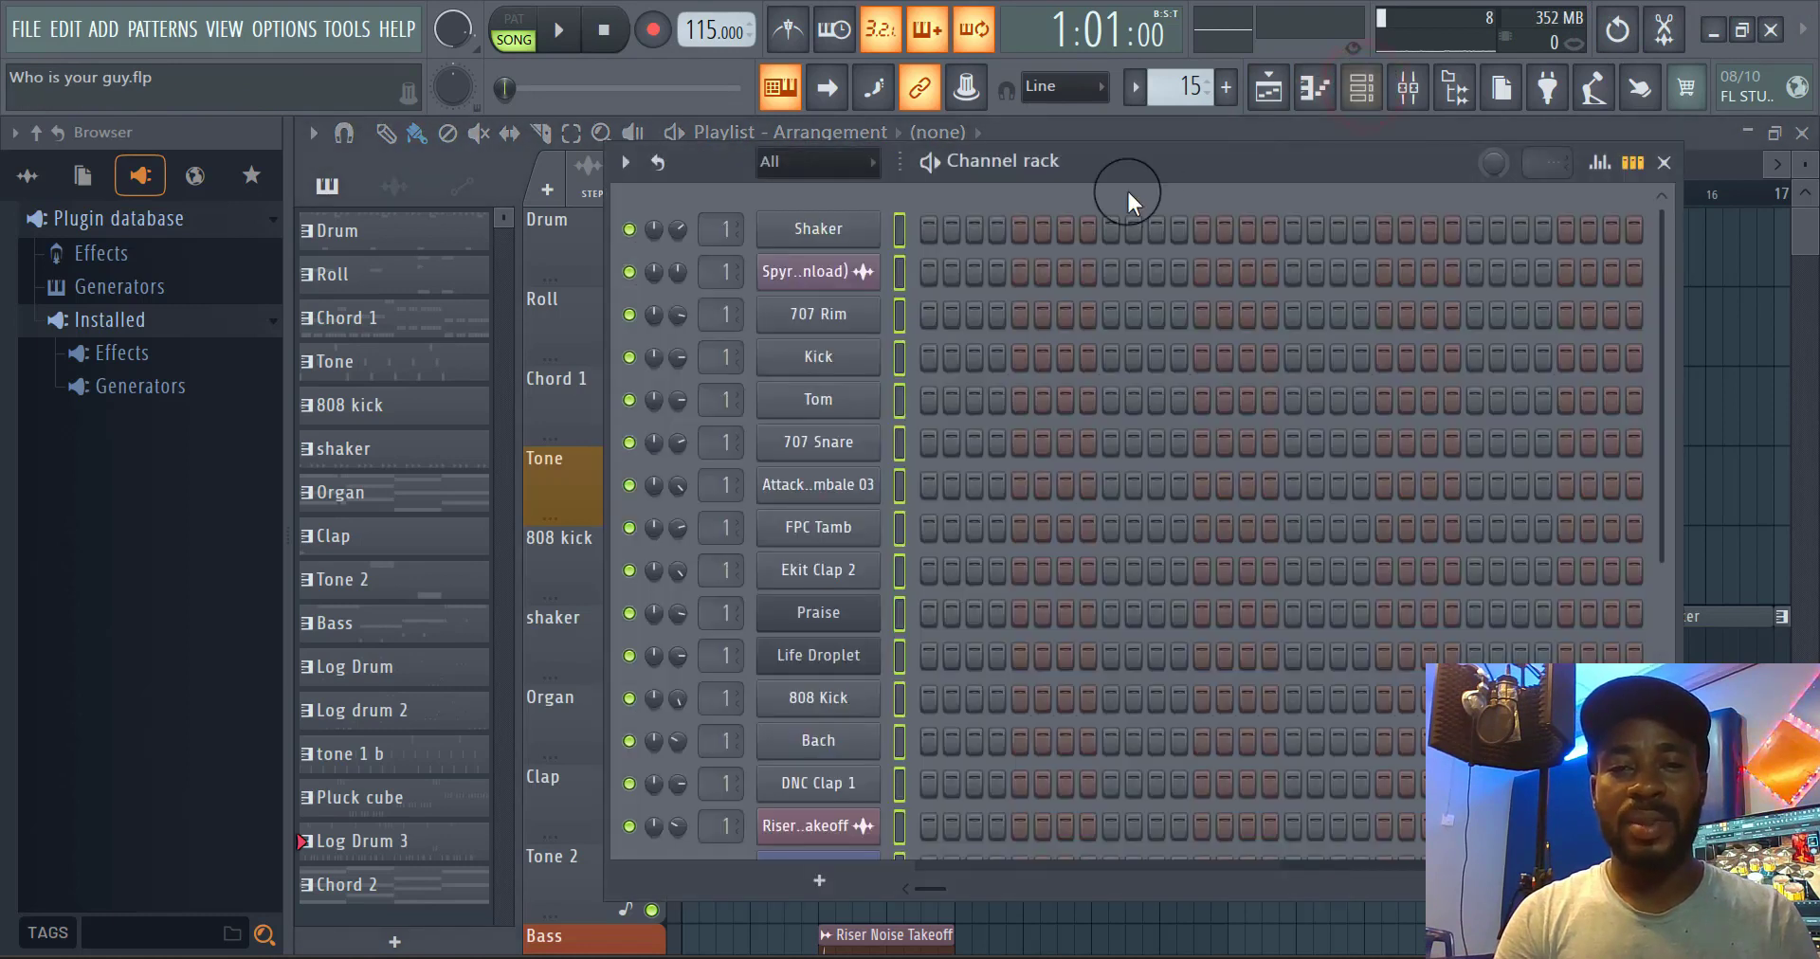
pyautogui.hotkey('ctrl', 'z')
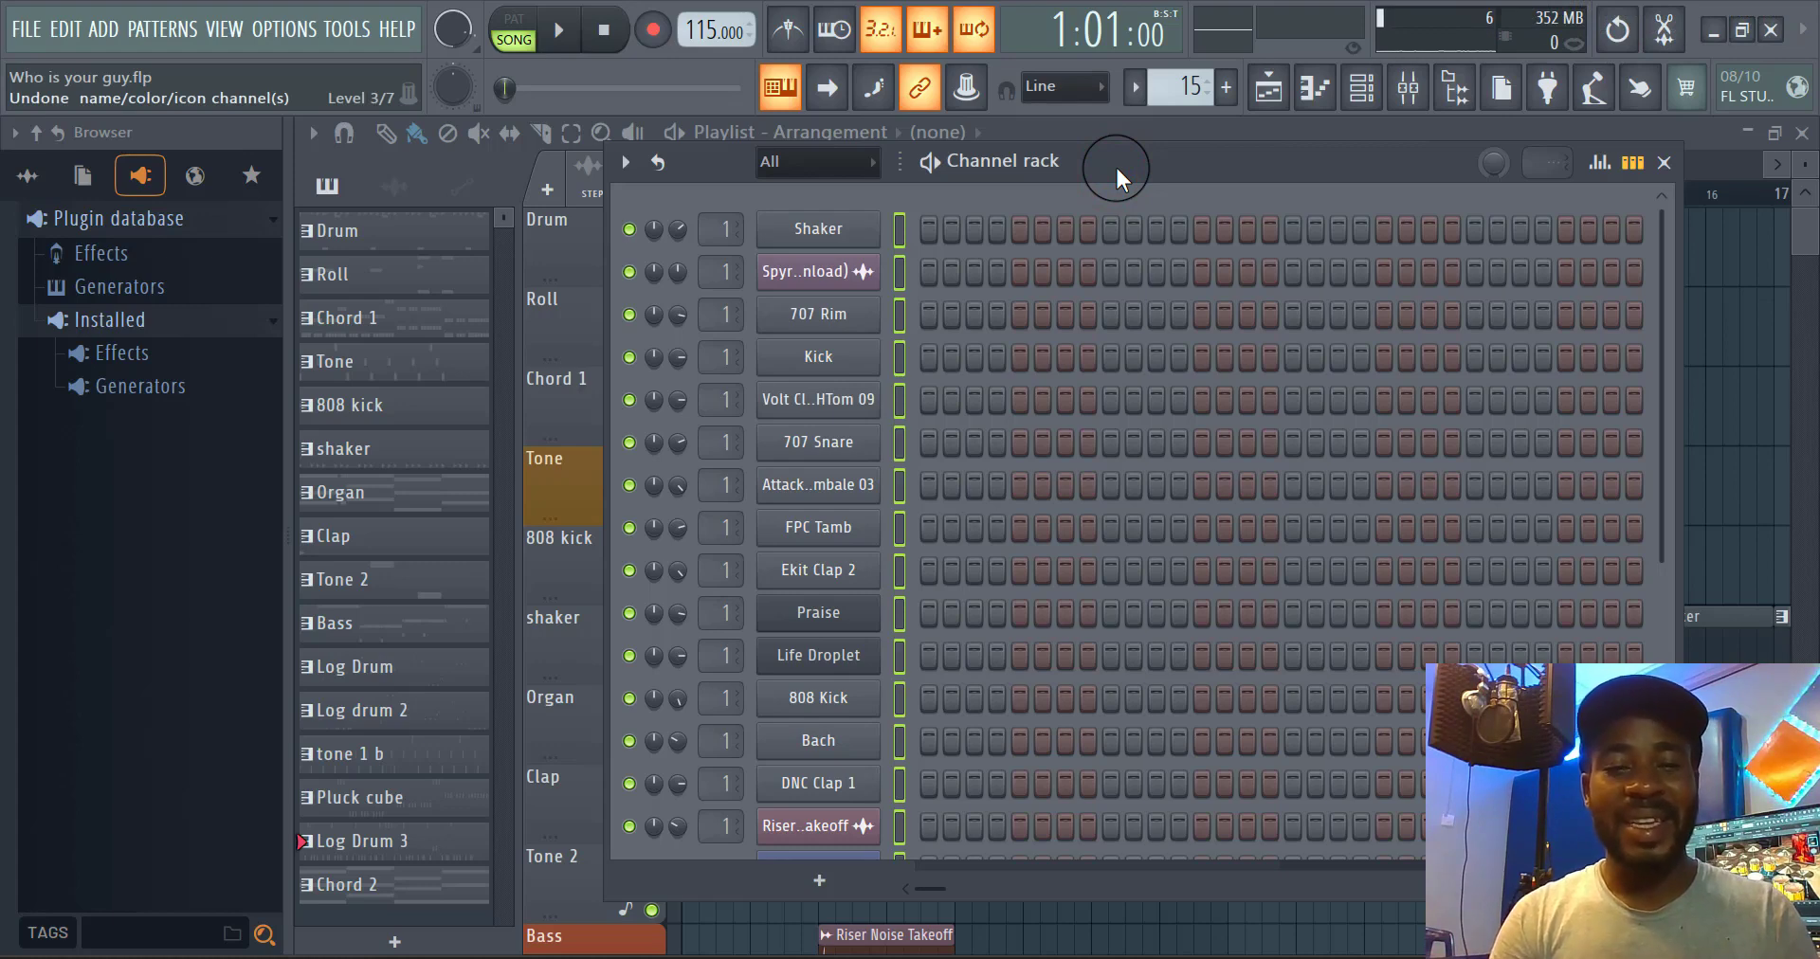
pyautogui.hotkey('ctrl', 'z')
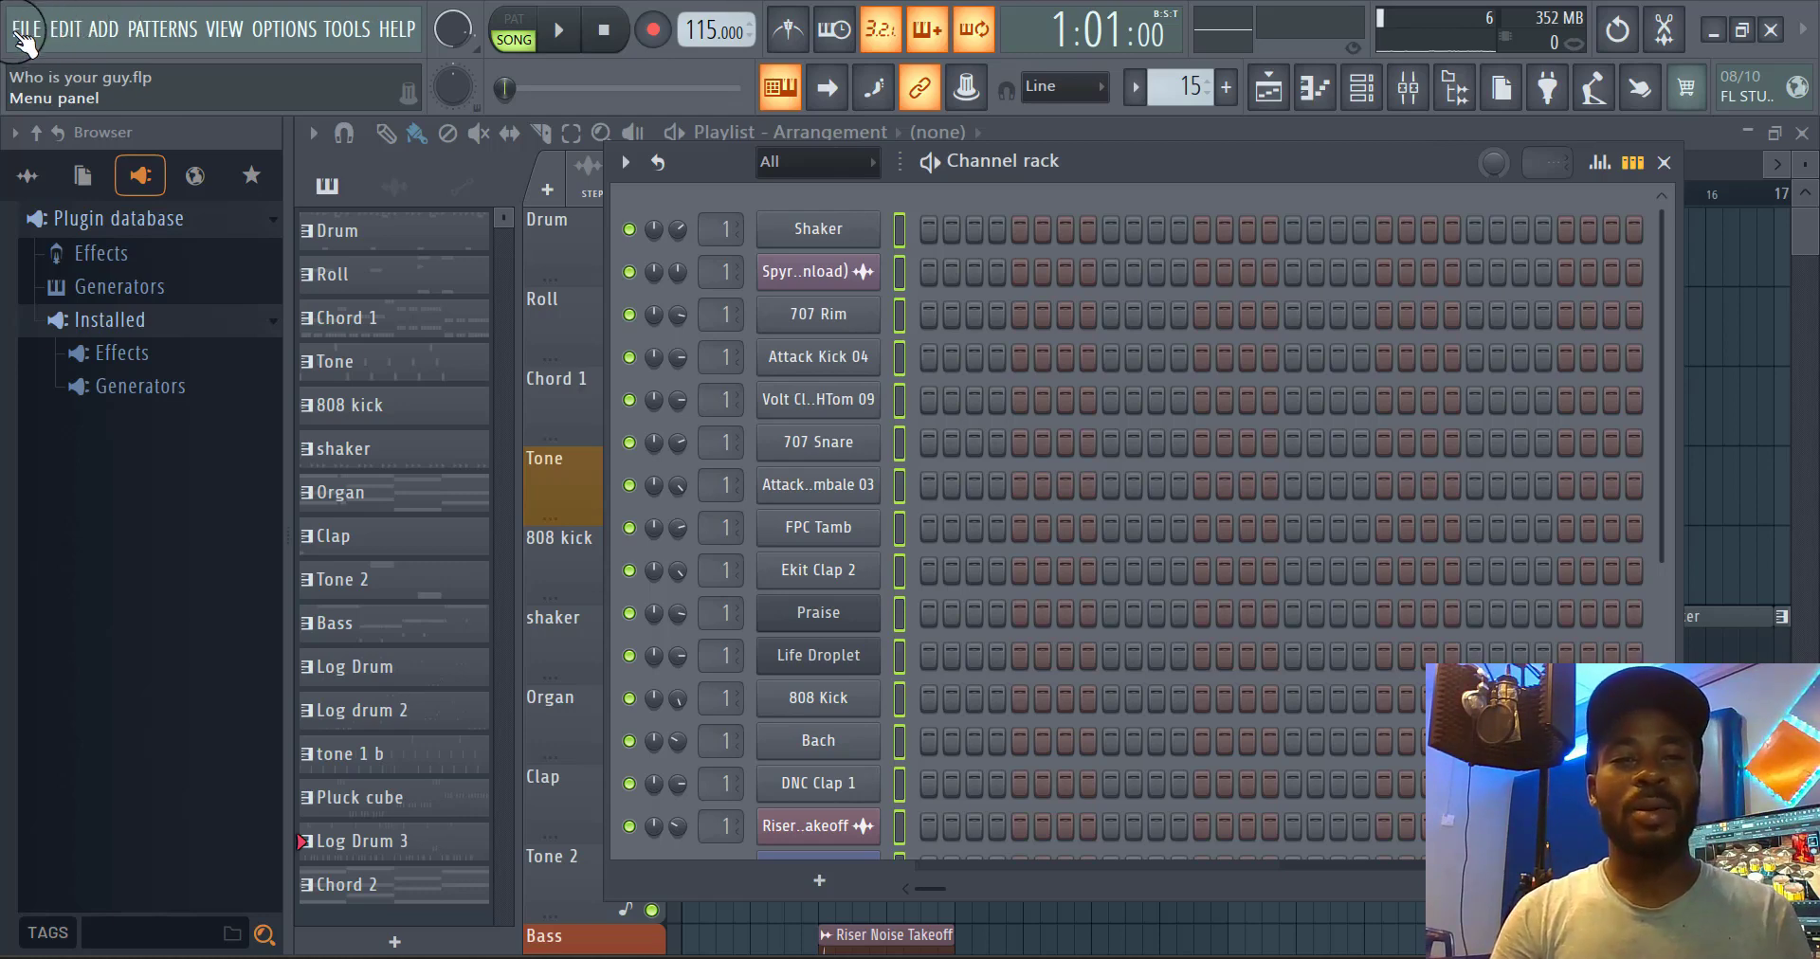
# Close the current beat project and start over from an empty default project
pyautogui.click(1772, 36)
pyautogui.click(1000, 567)
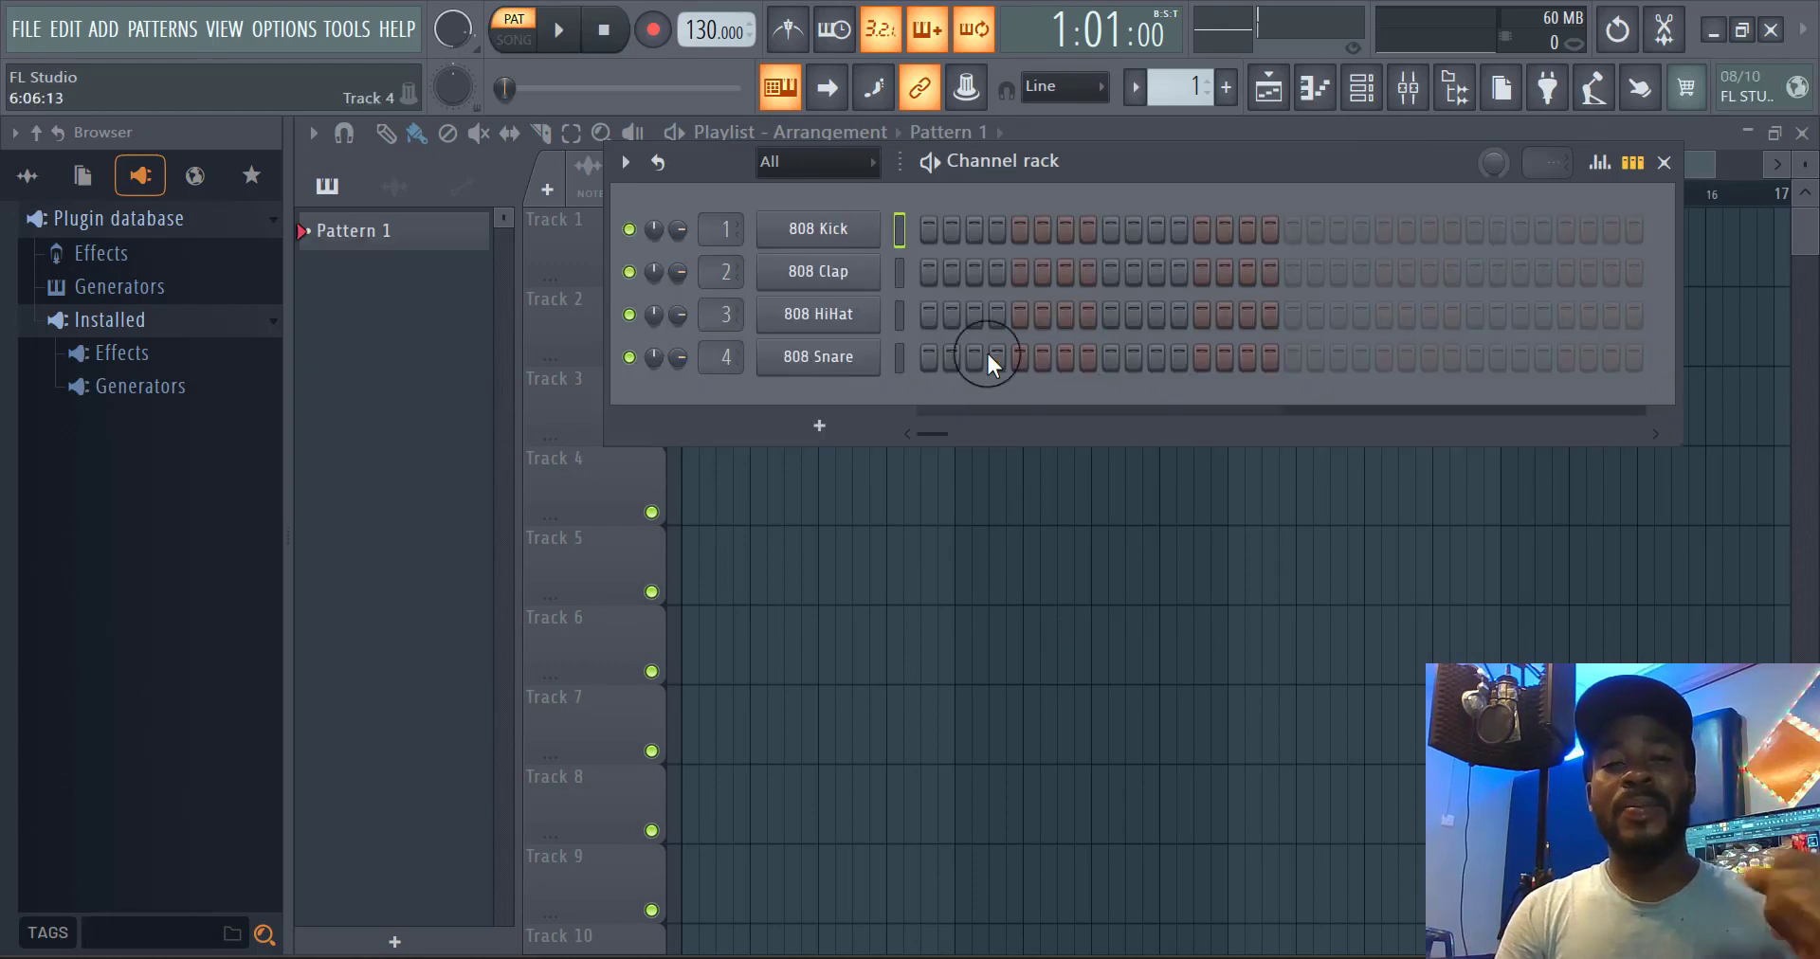
# Reopen the recent project "Who is your guy.flp" and bring its Channel rack to the front
pyautogui.click(24, 29)
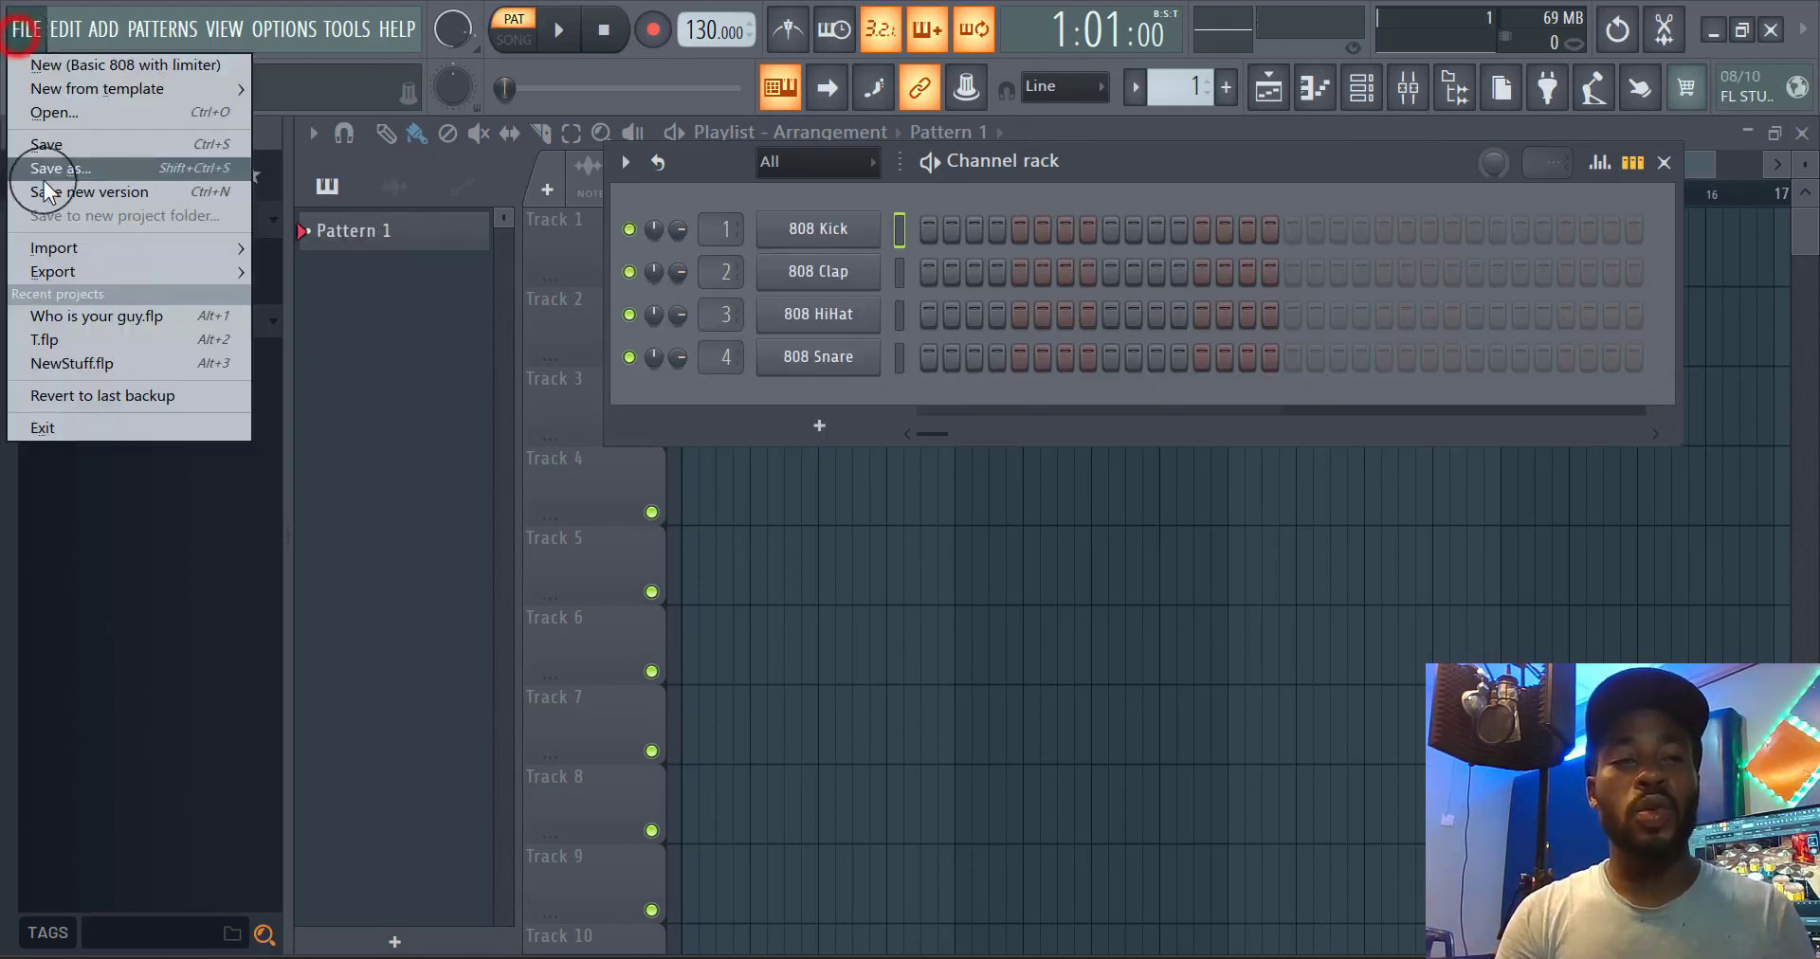
pyautogui.click(117, 313)
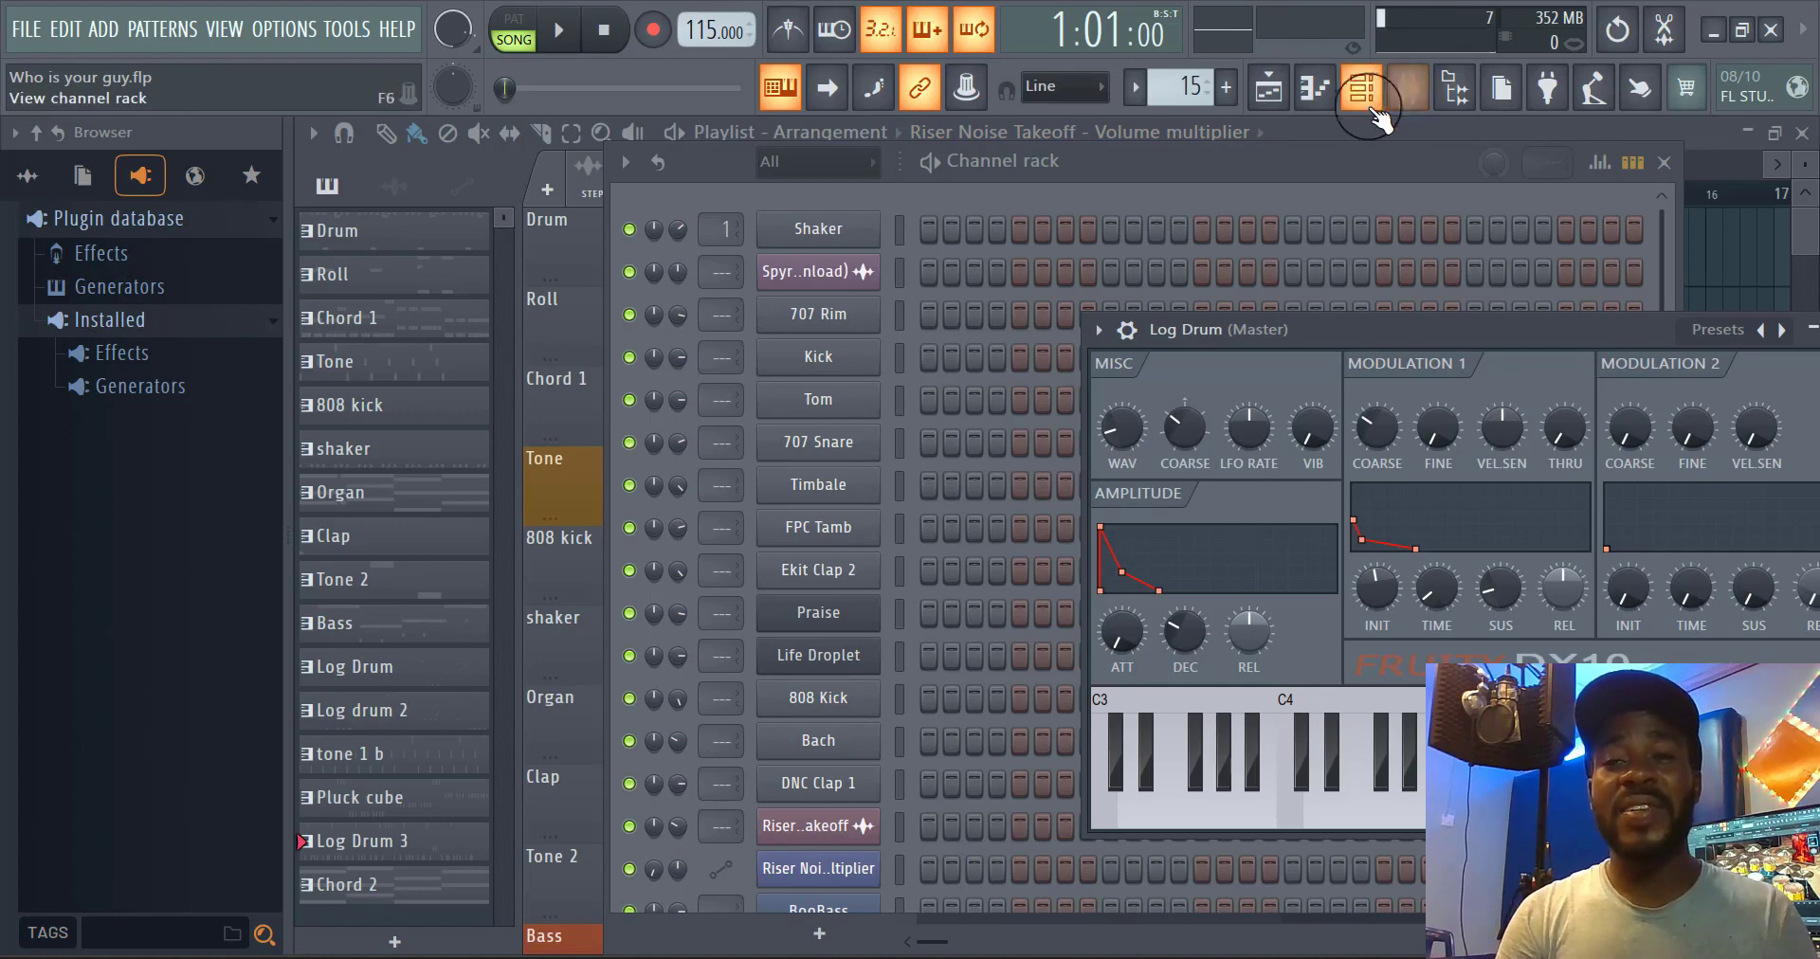
pyautogui.click(896, 236)
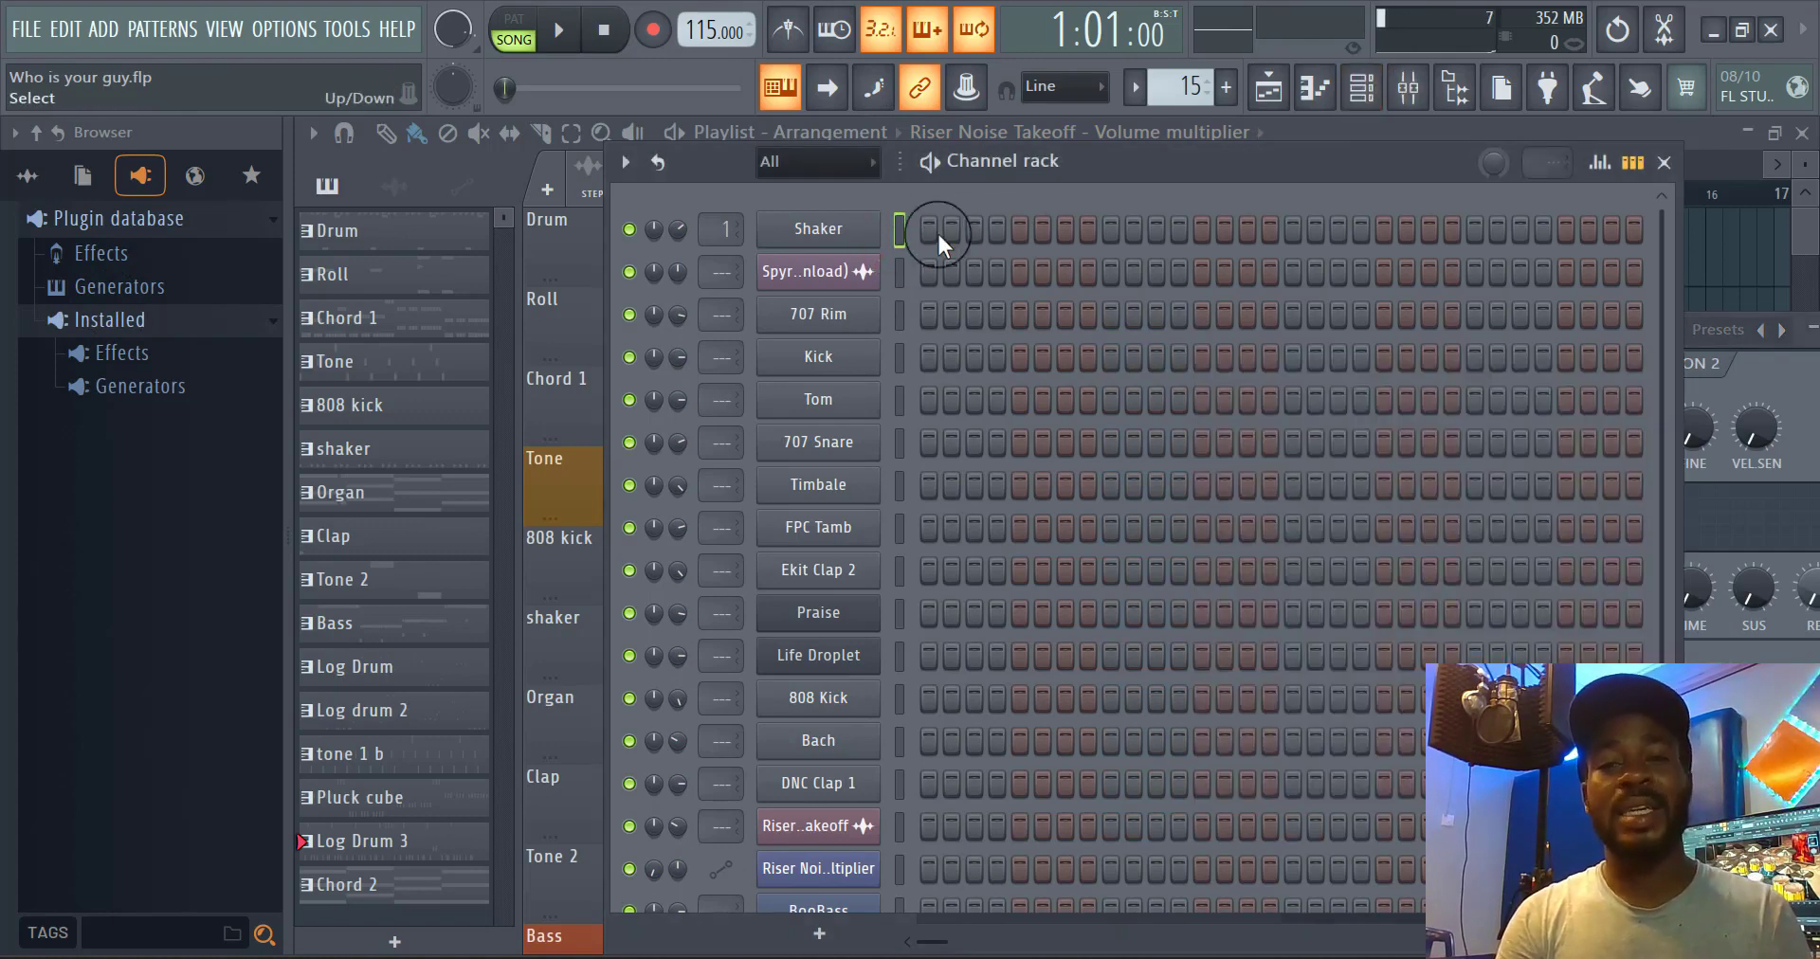
# Select the Shaker, 707 Rim and Kick channels together in the Channel rack
pyautogui.click(900, 275)
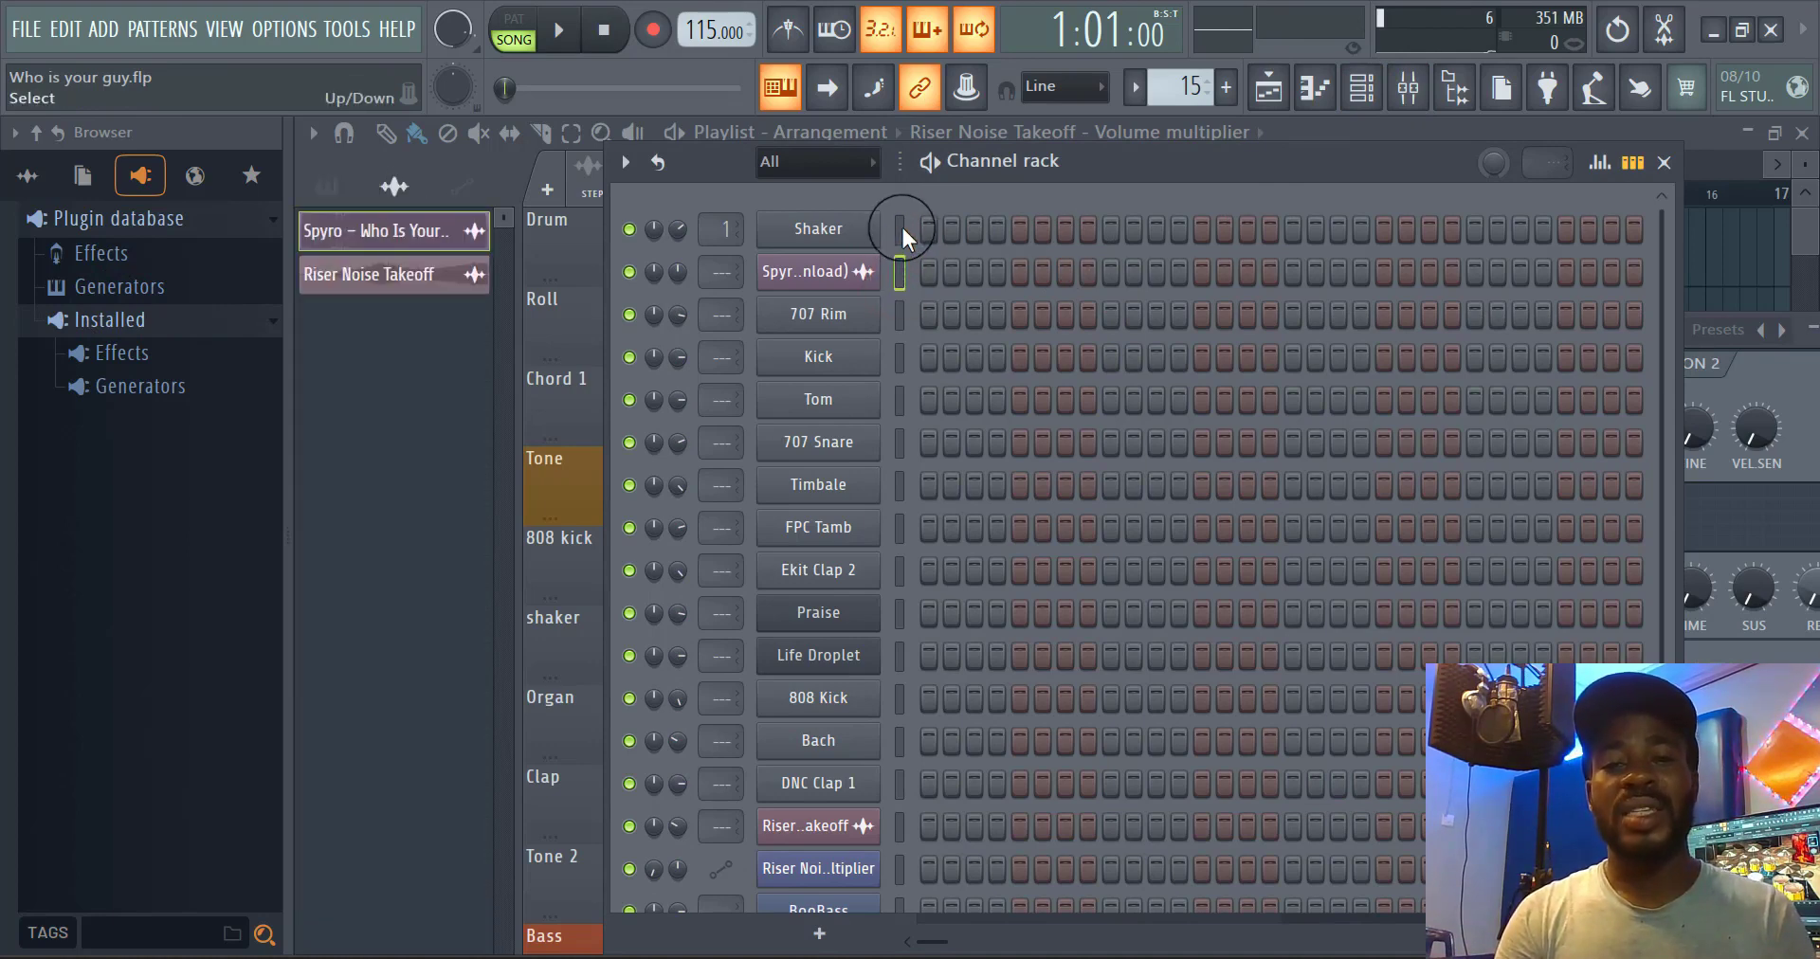
pyautogui.click(898, 270)
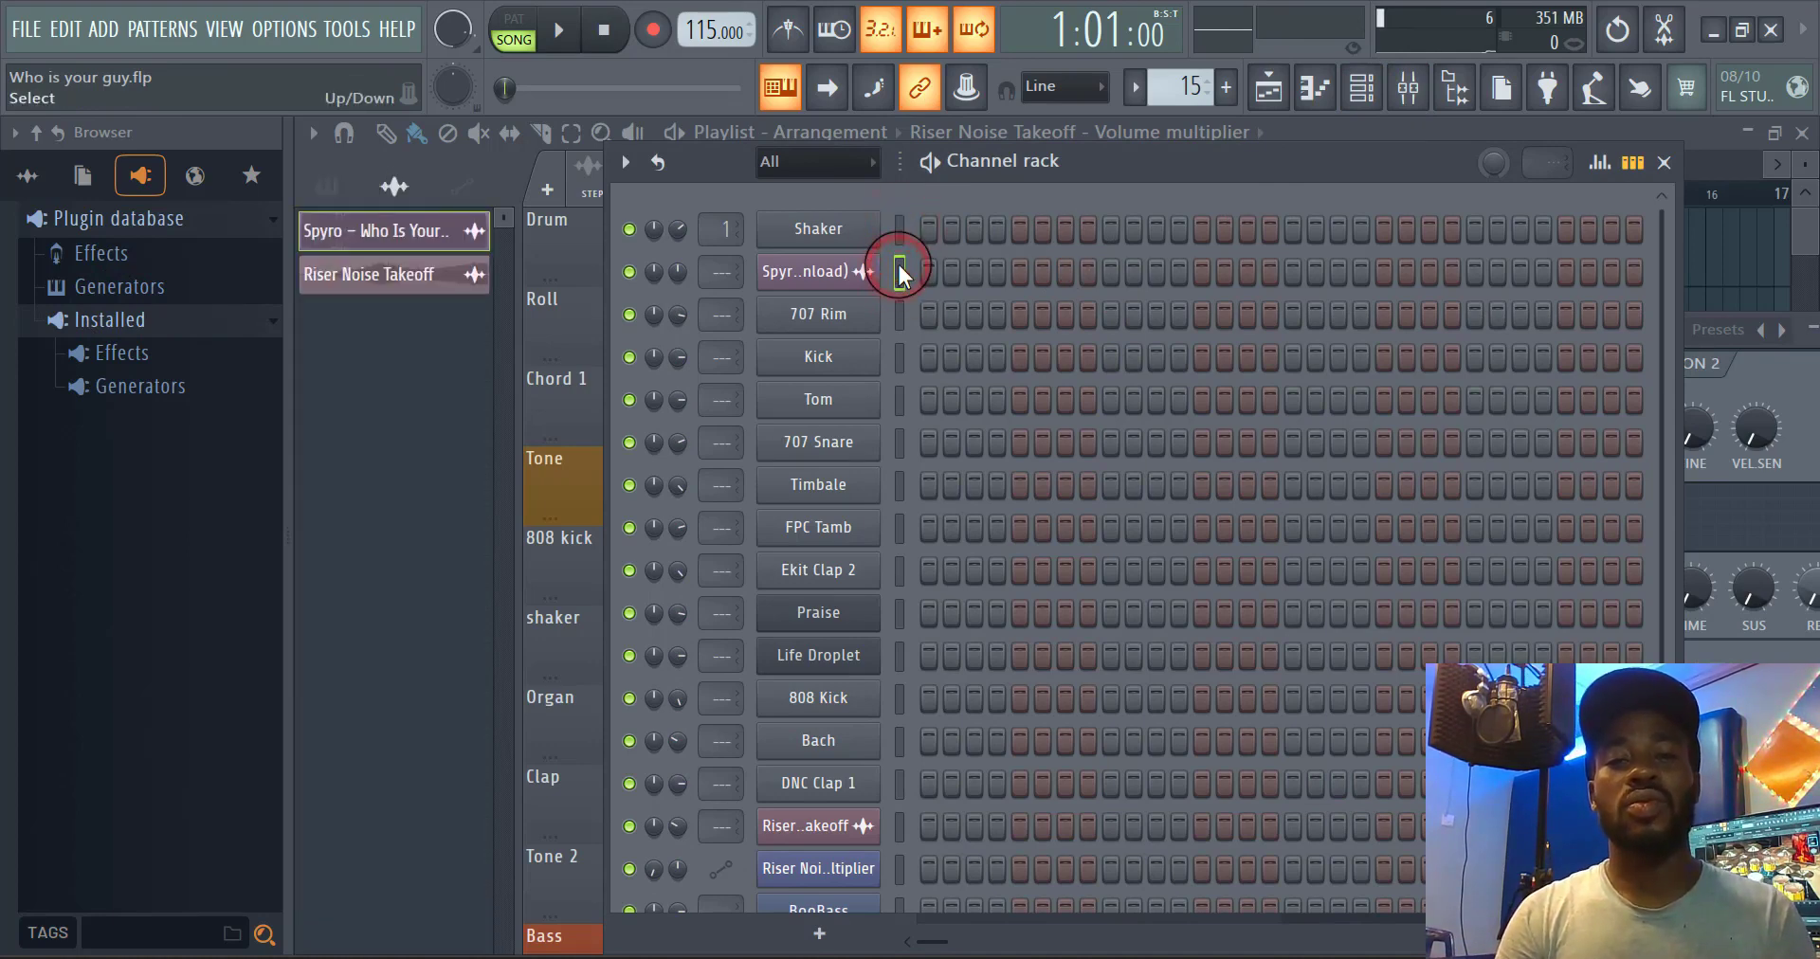
pyautogui.click(897, 315)
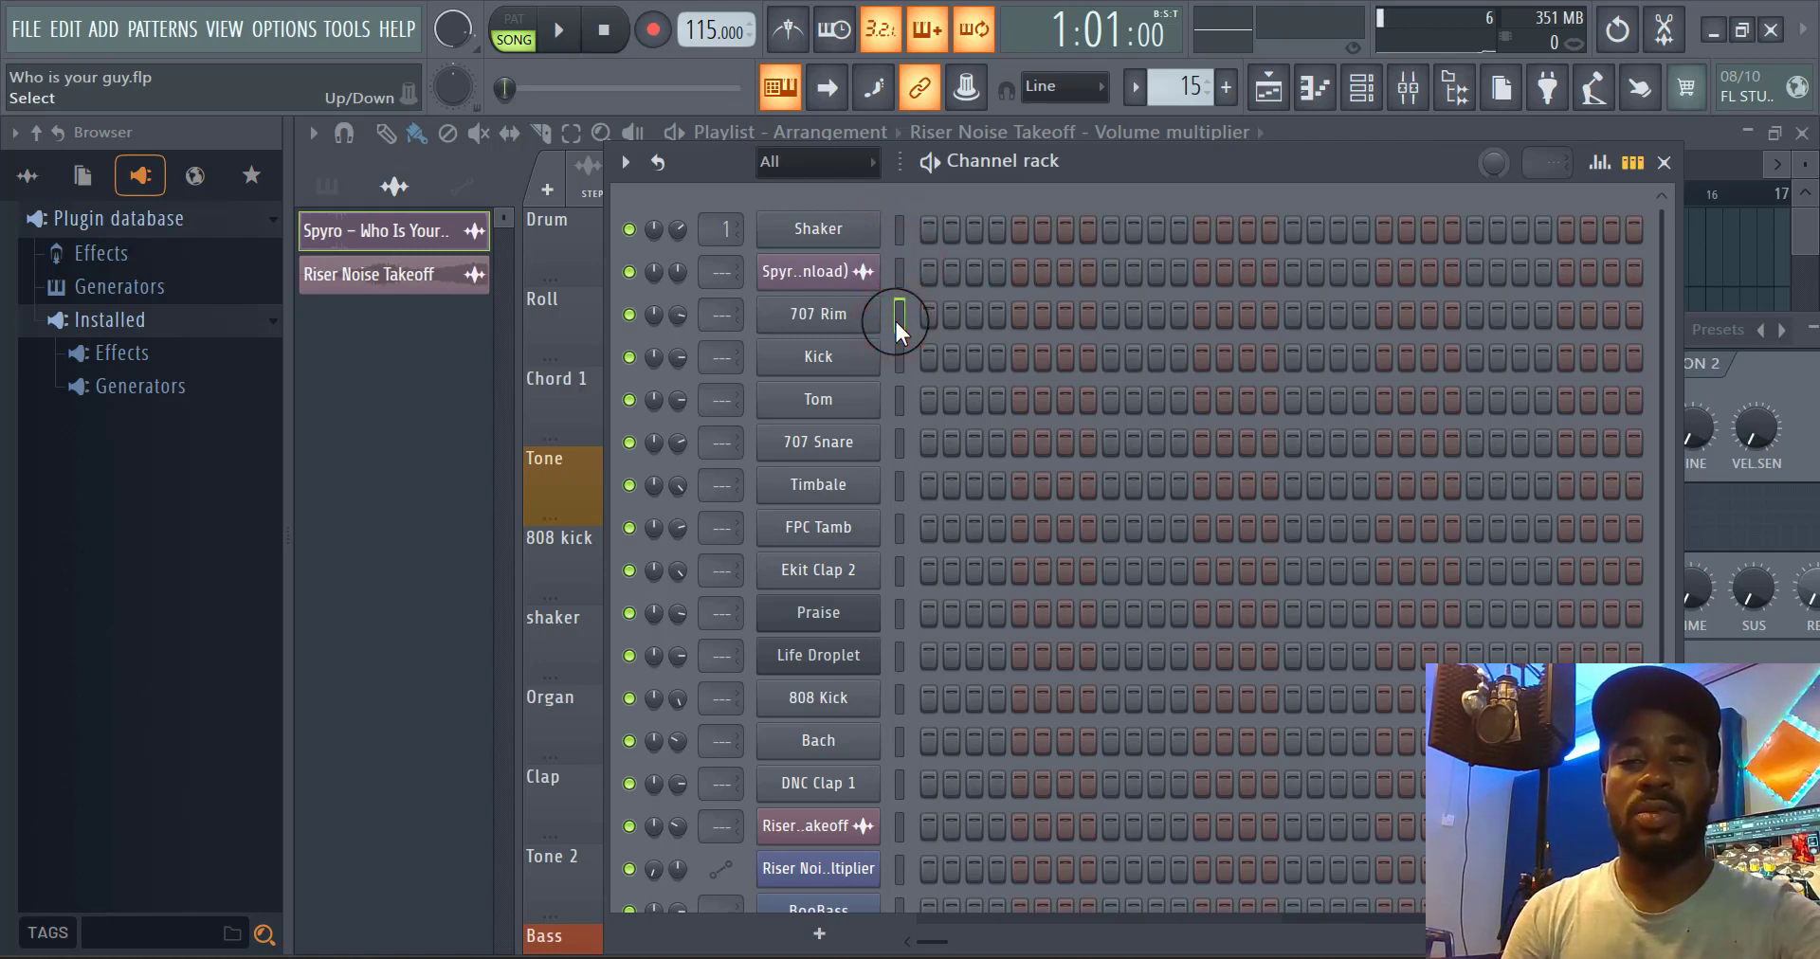
pyautogui.keyDown('ctrl'); pyautogui.click(900, 229); pyautogui.keyUp('ctrl')
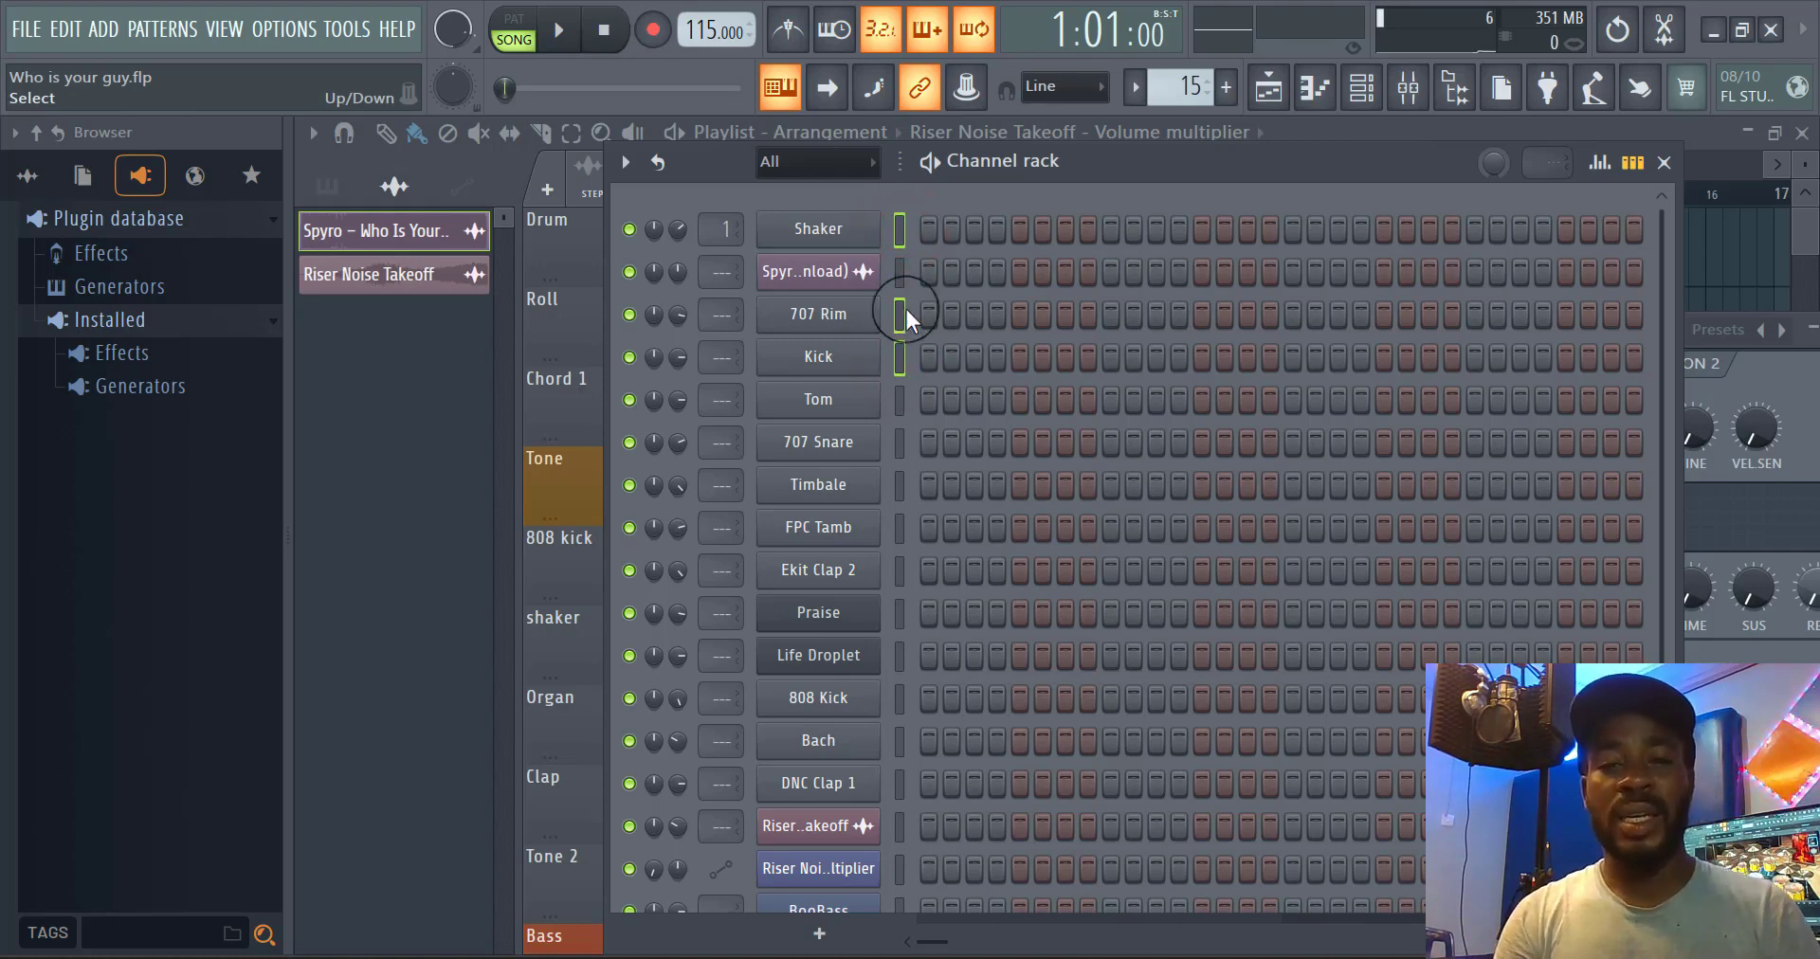
# Examine the channel routing options of the Insert 1 mixer track with several channels selected
pyautogui.click(1409, 87)
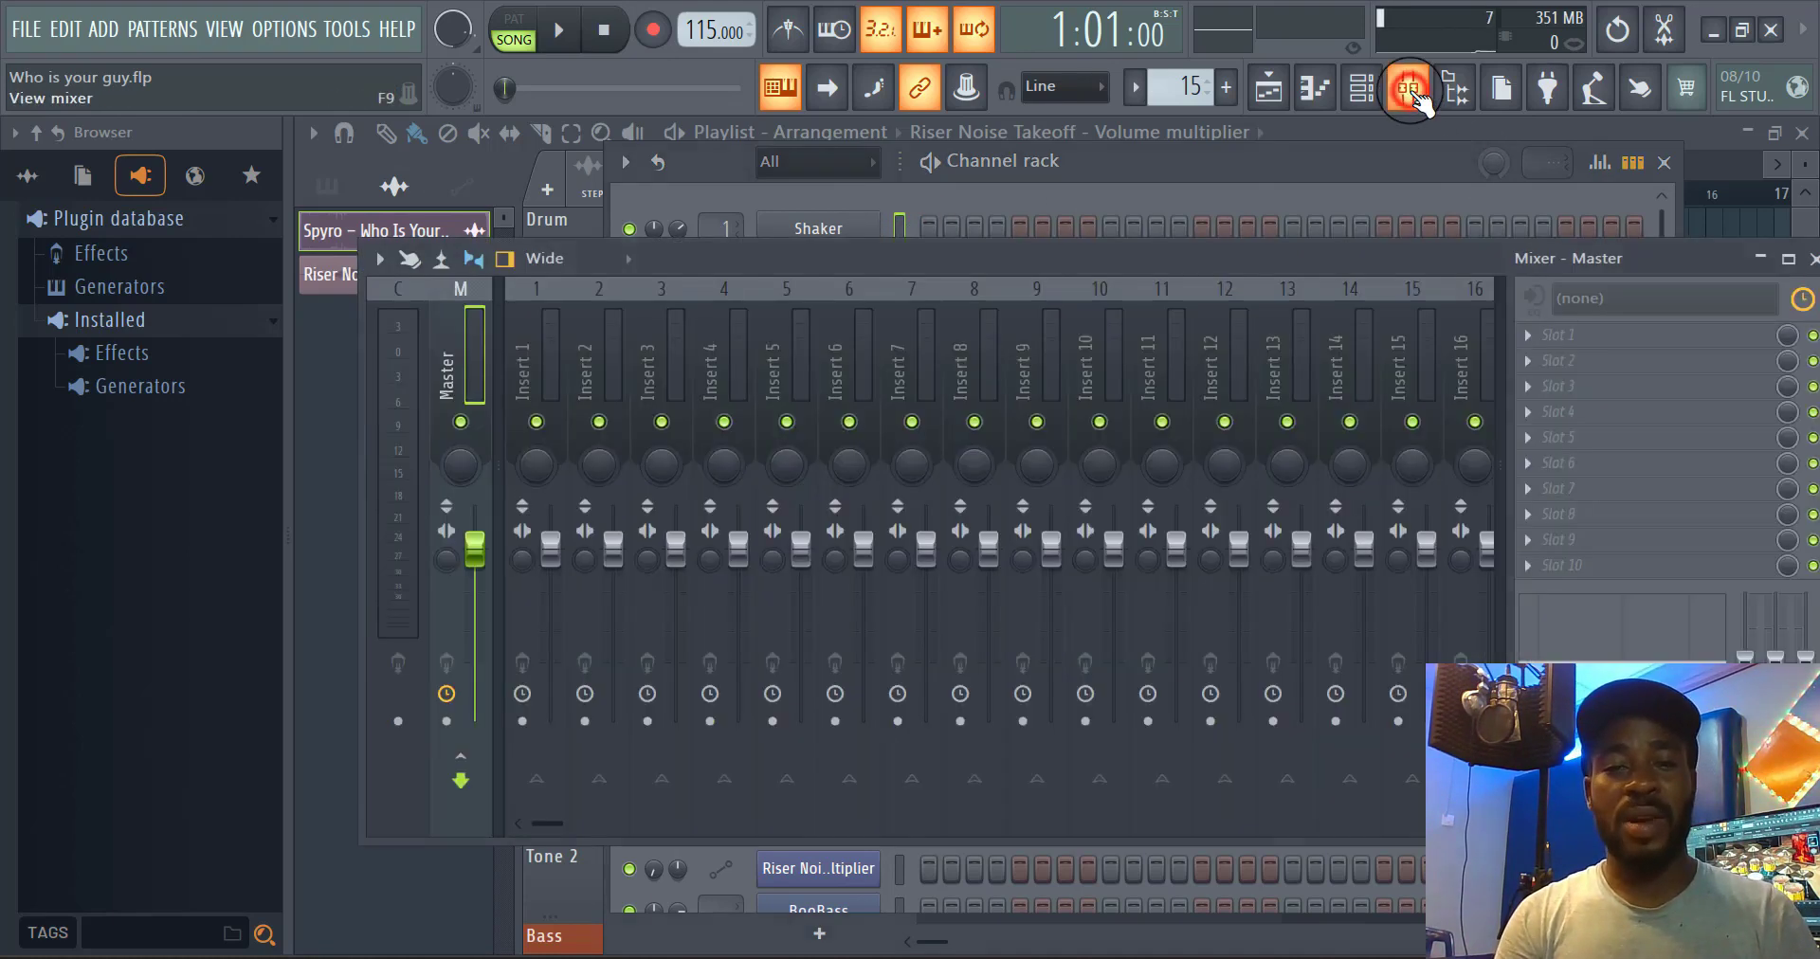
pyautogui.rightClick(542, 379)
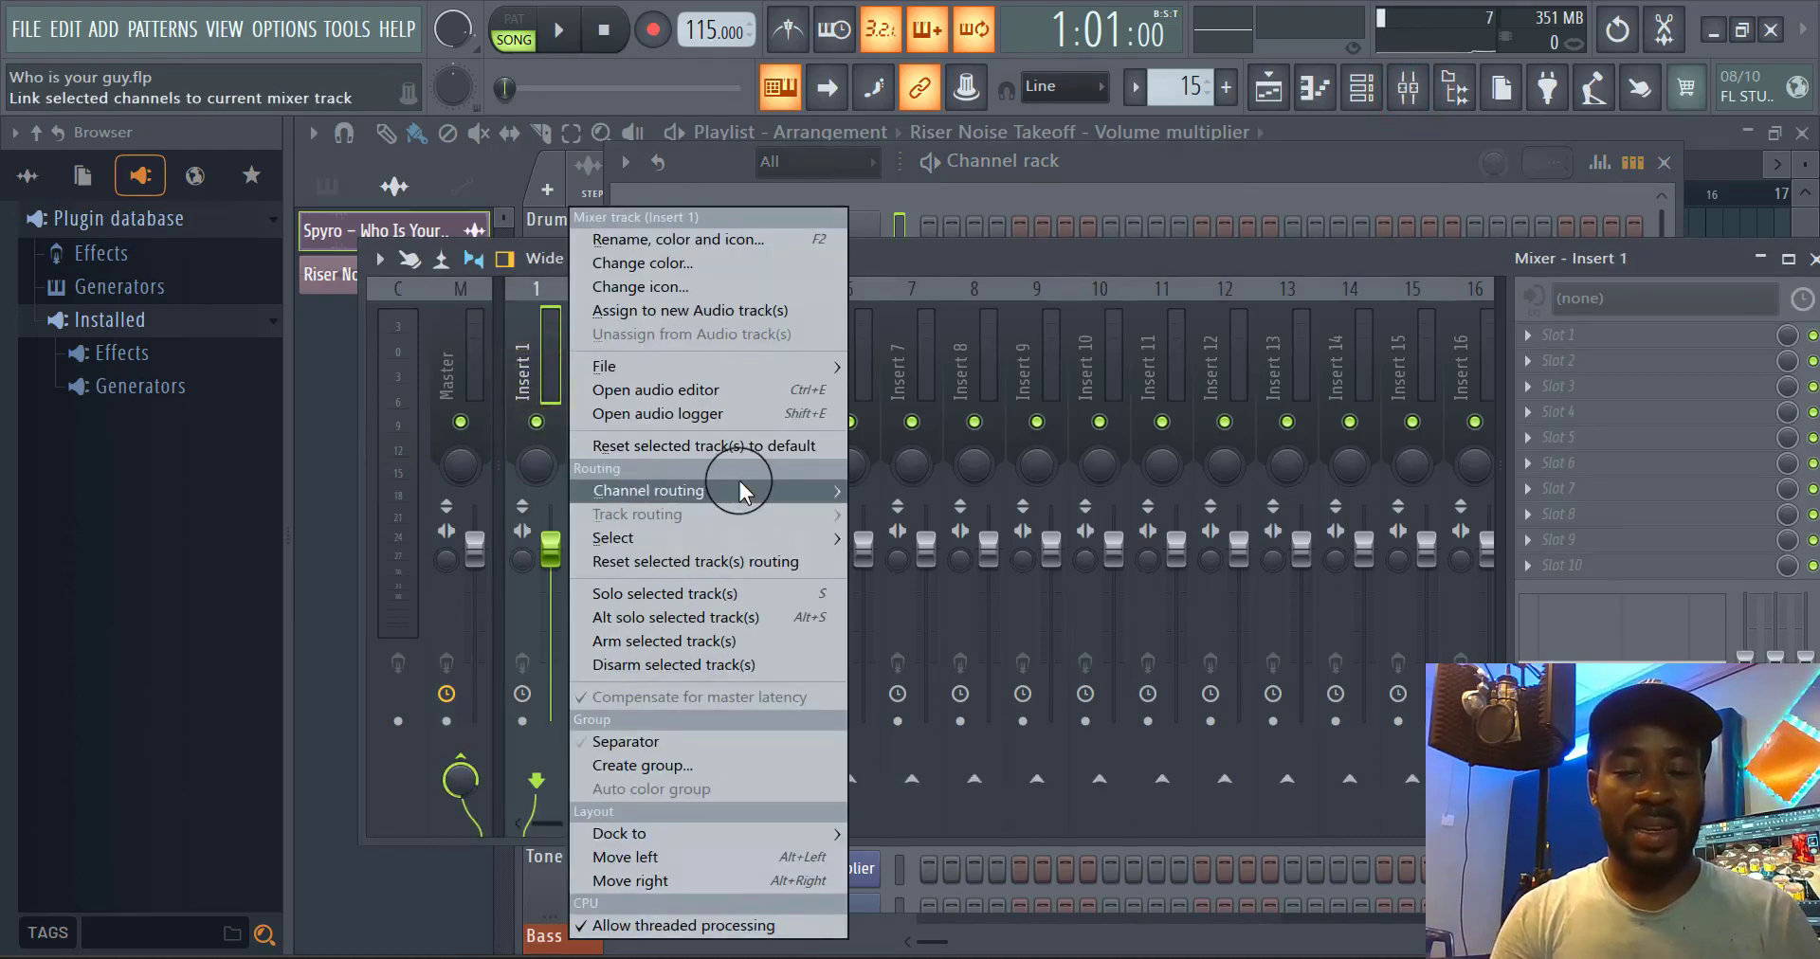
pyautogui.moveTo(751, 495)
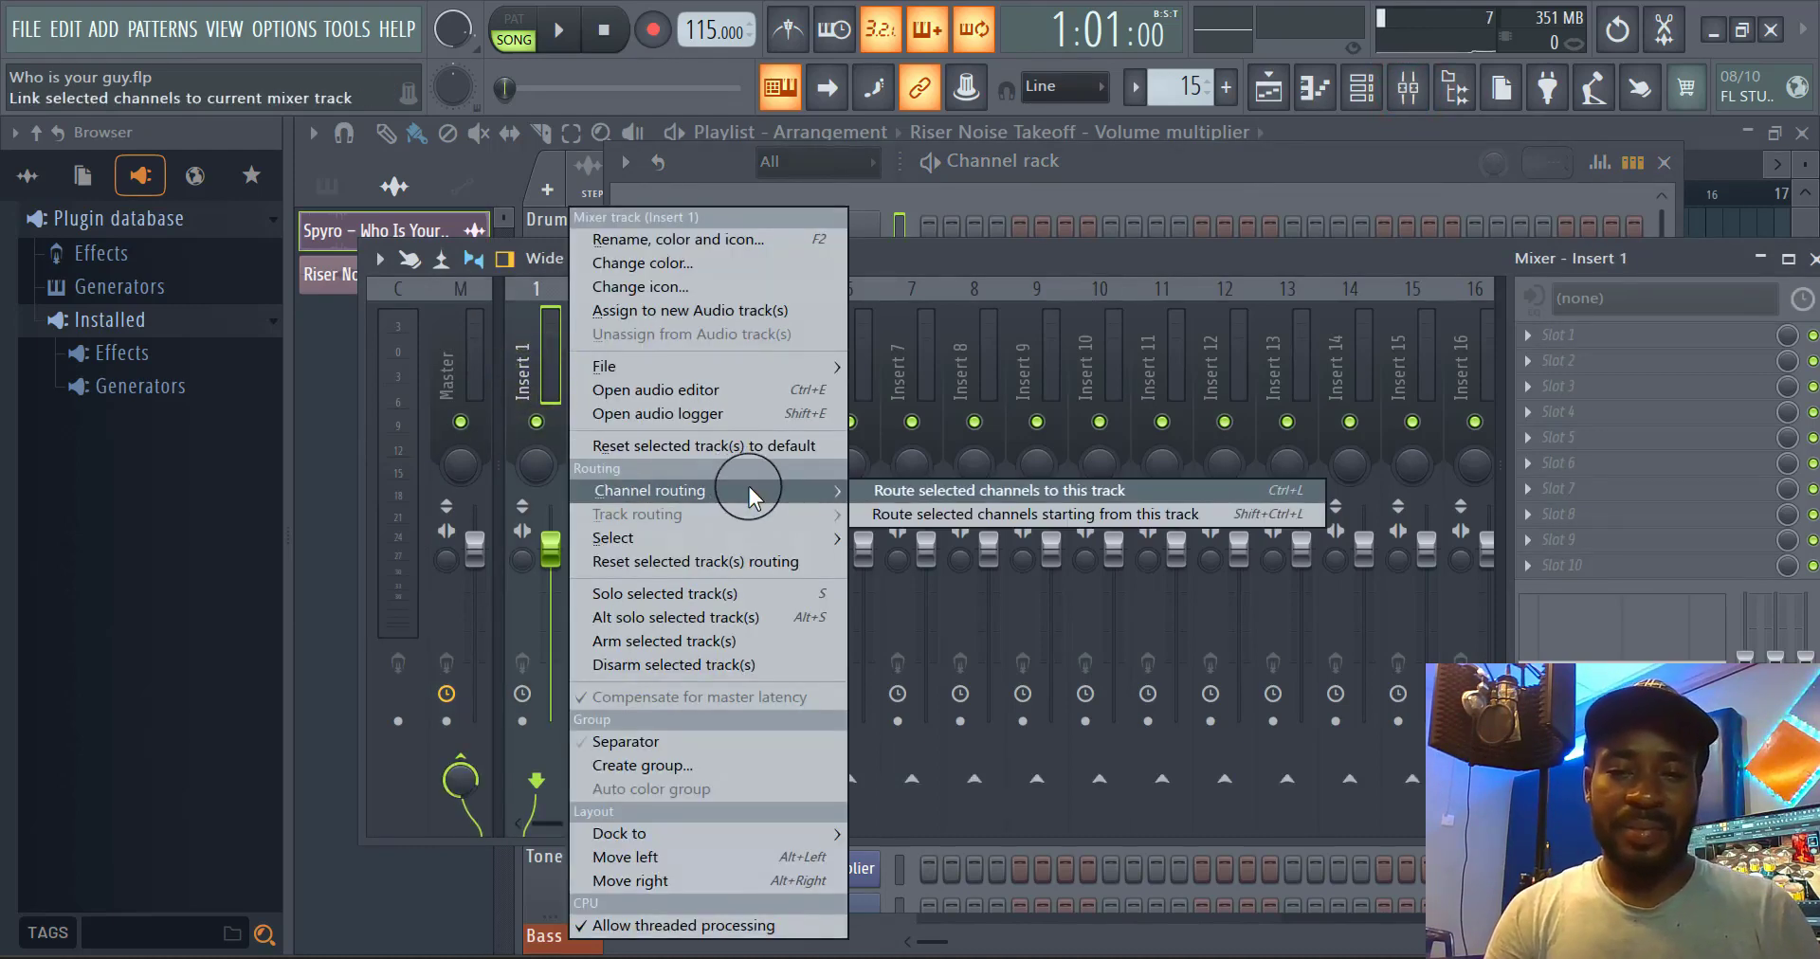
pyautogui.click(1027, 491)
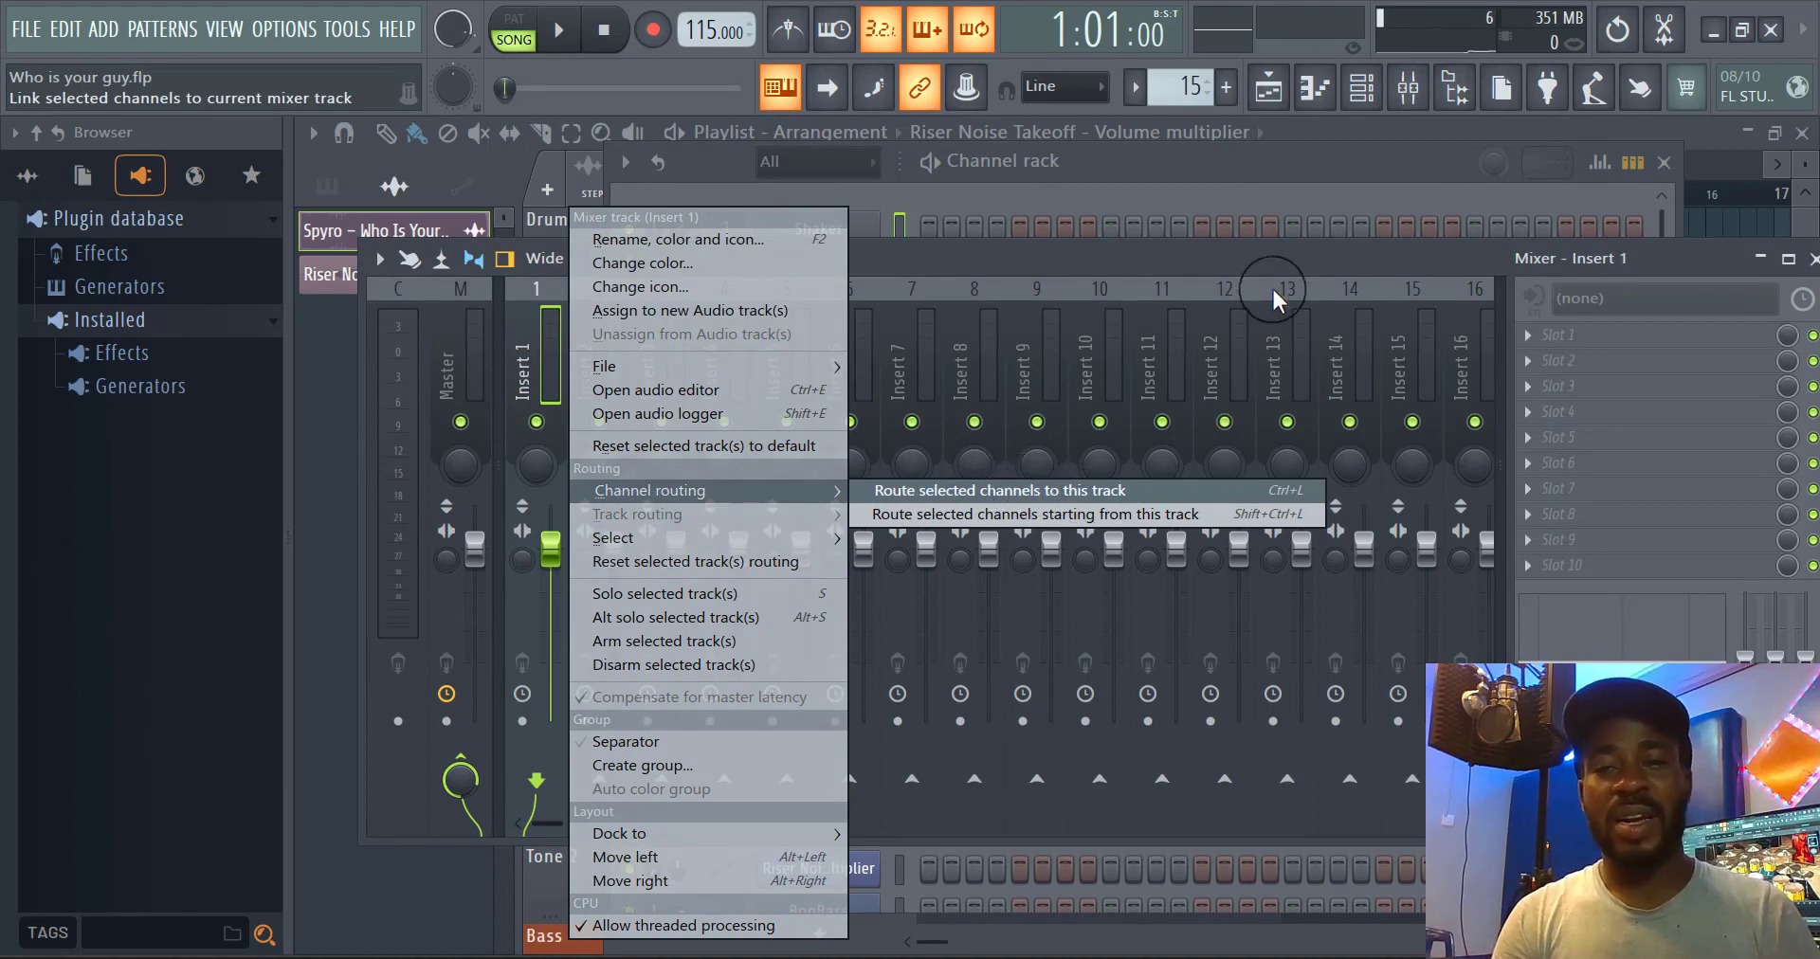
pyautogui.click(1249, 157)
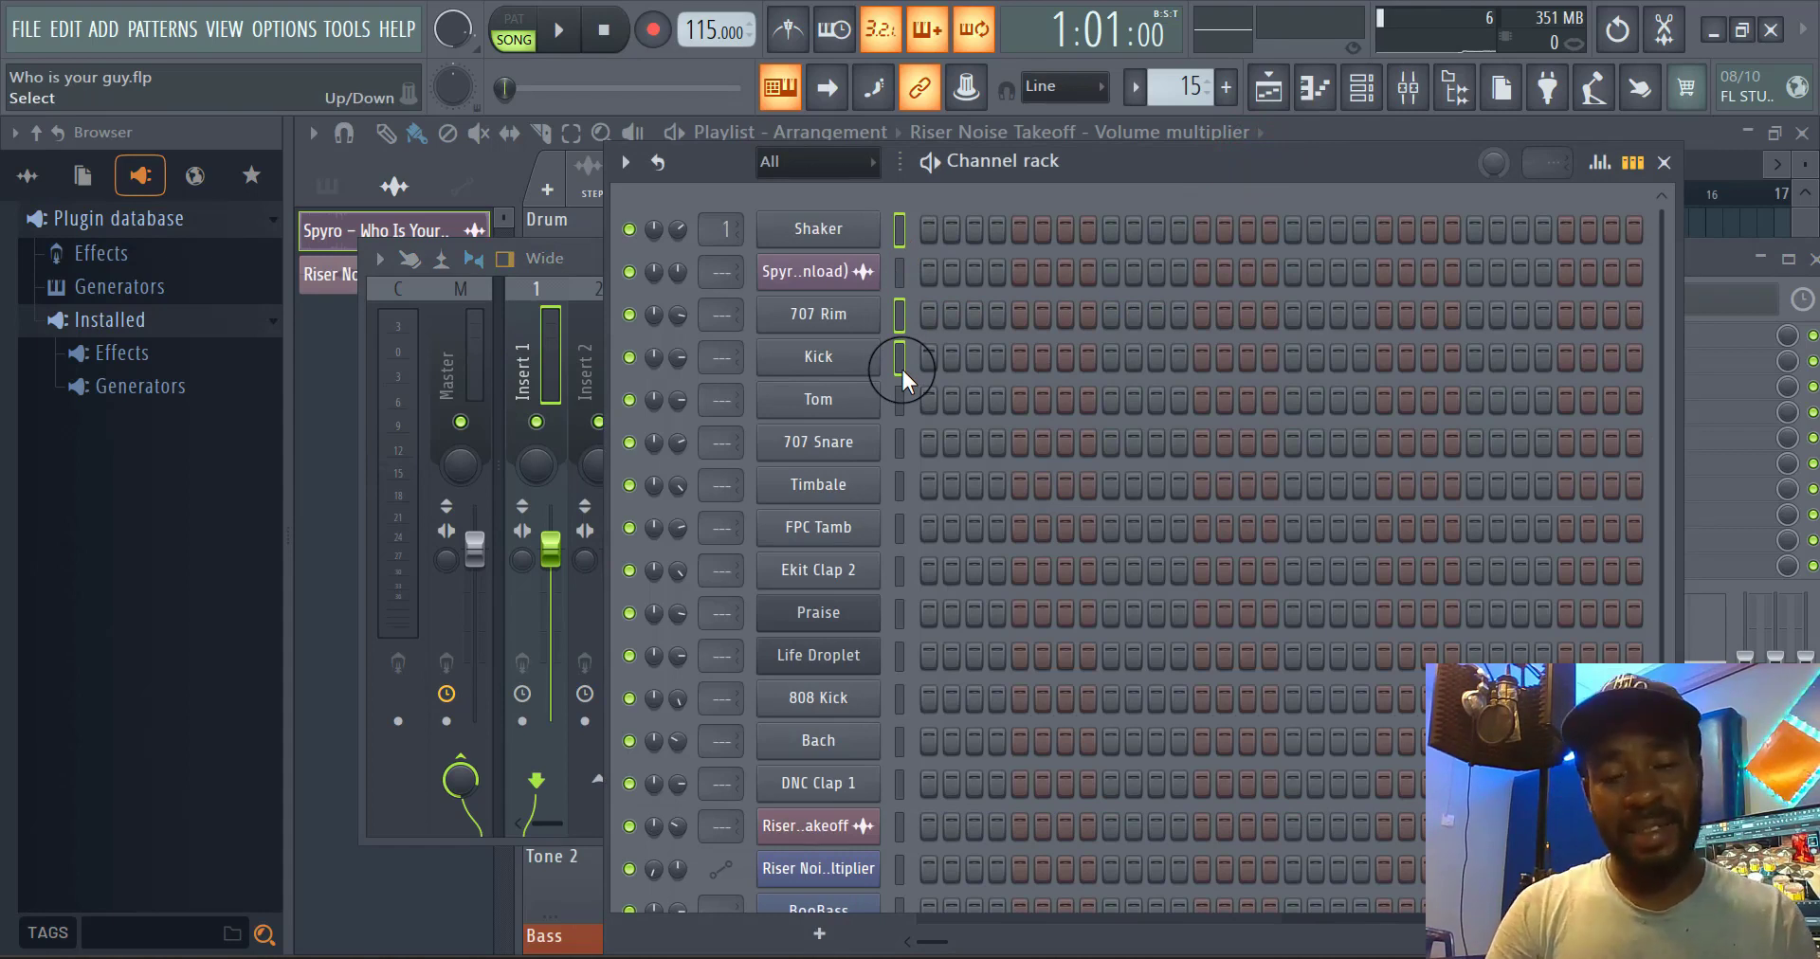
# Select only the Shaker channel and check which channel routing options Insert 1 offers for a single channel
pyautogui.click(899, 319)
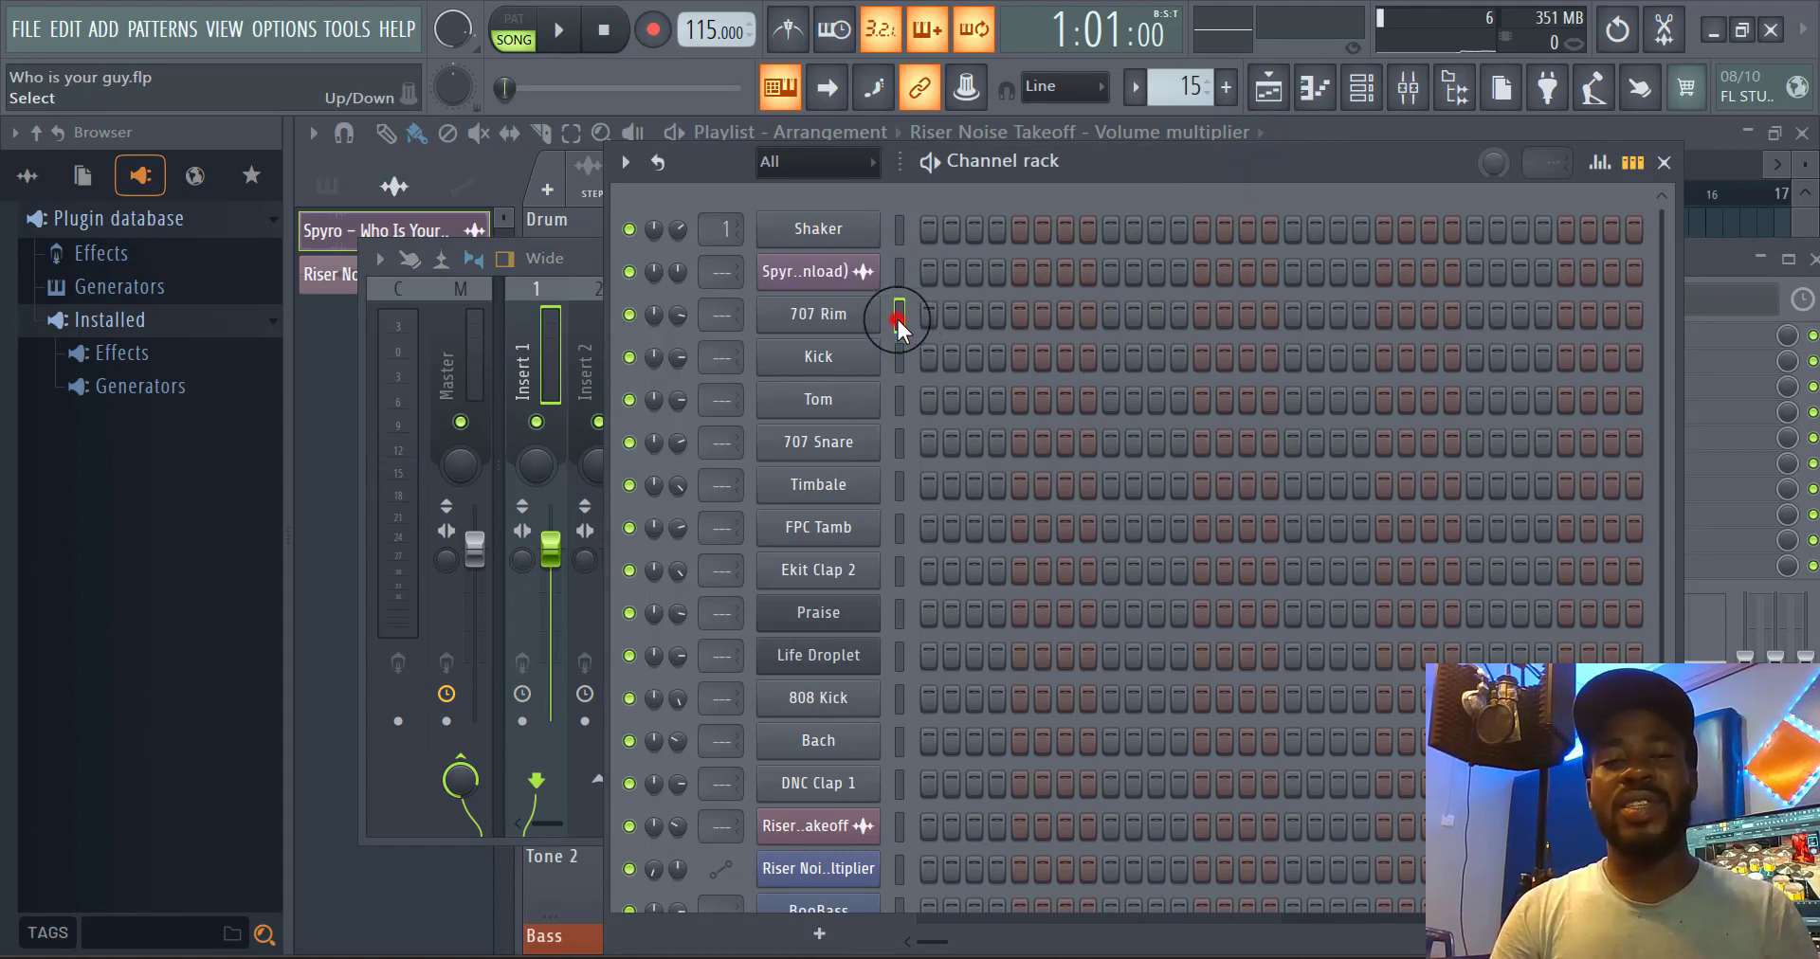
pyautogui.click(896, 232)
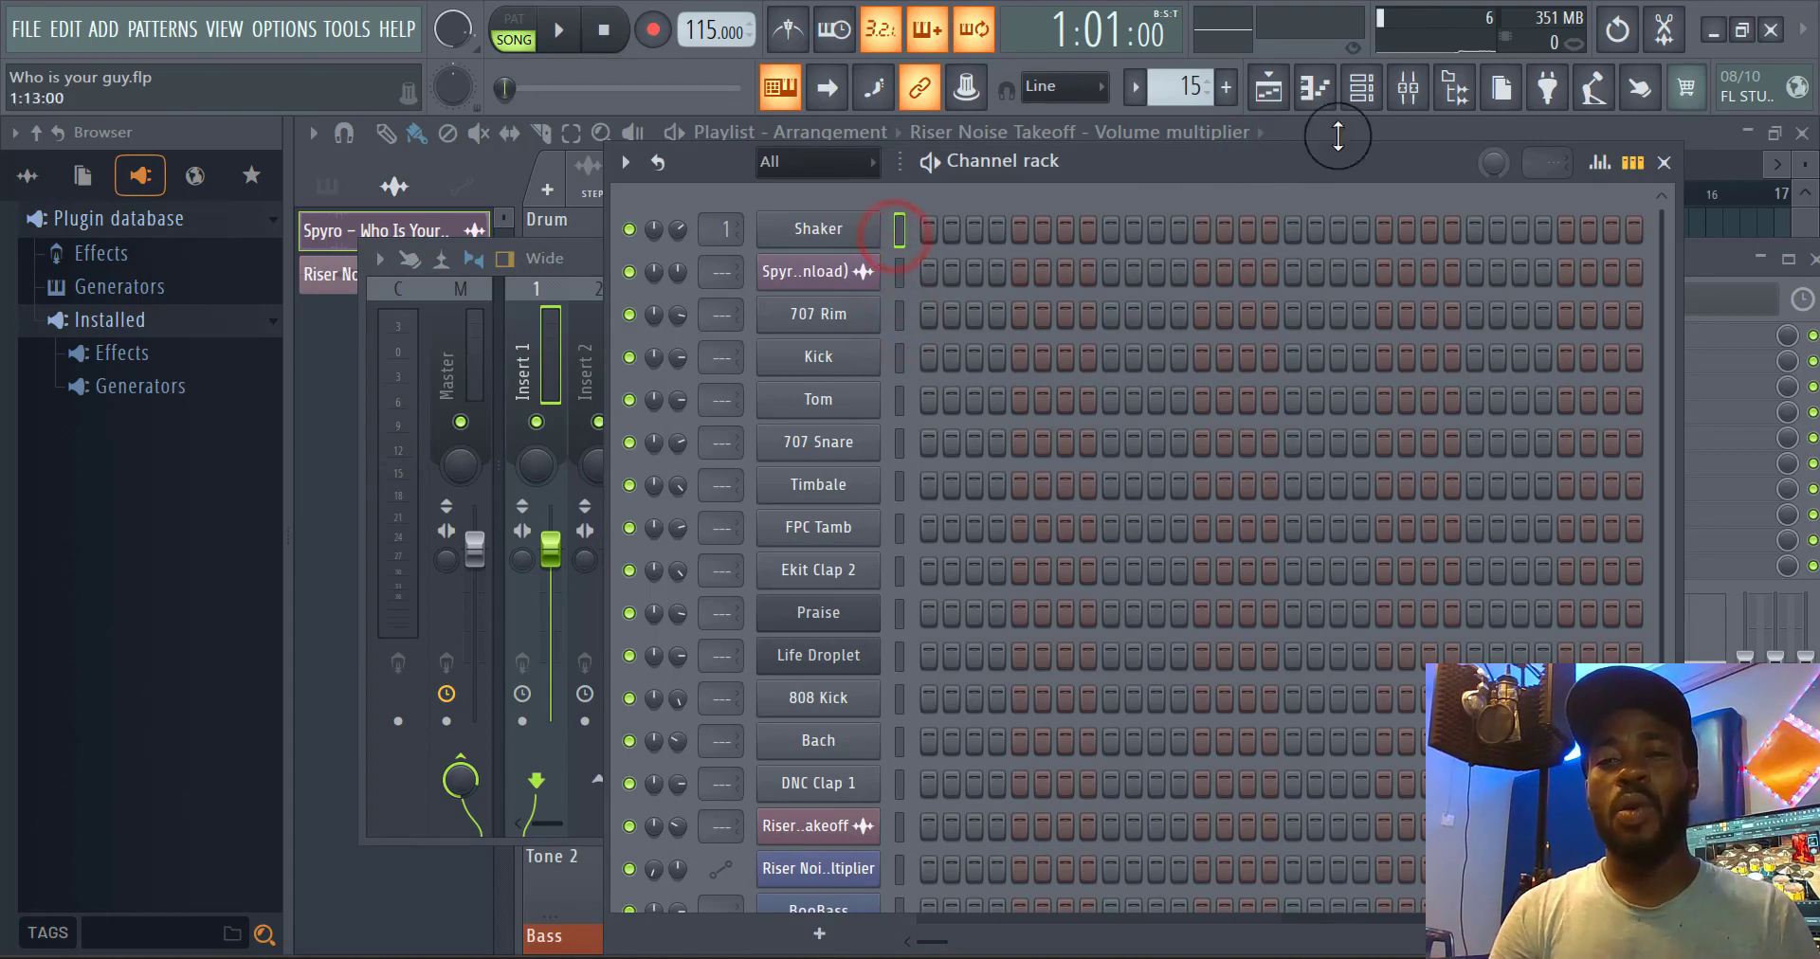
pyautogui.click(1412, 91)
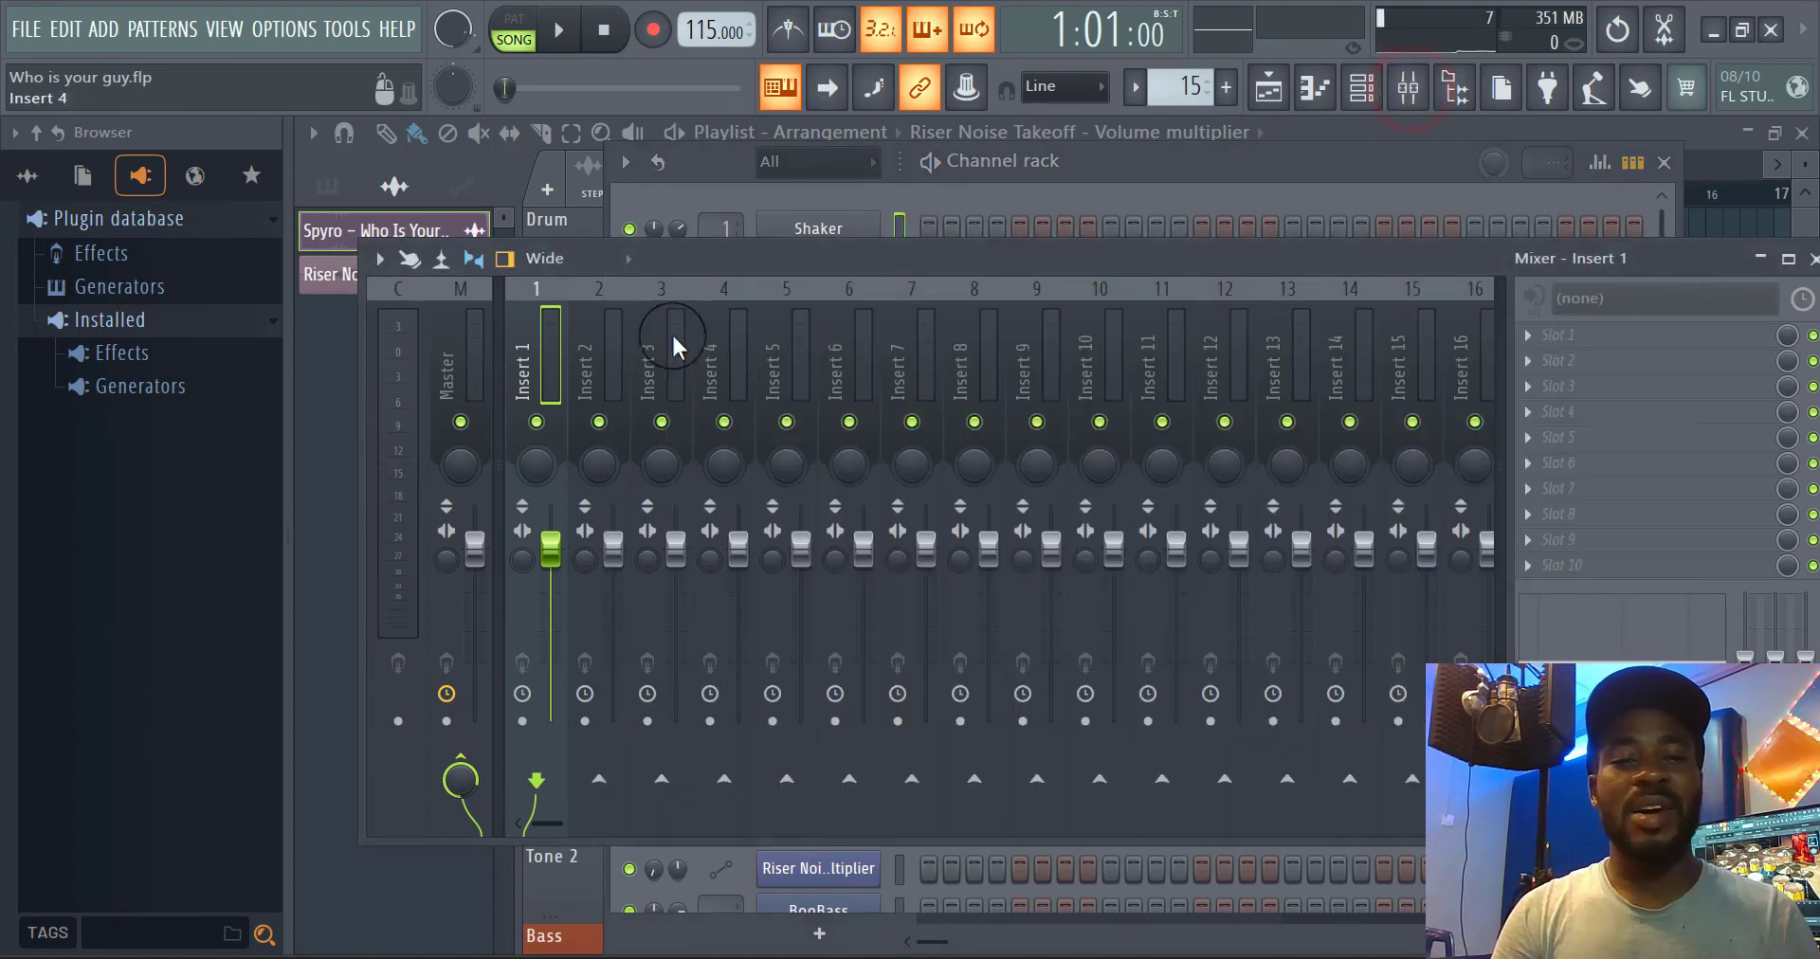
pyautogui.rightClick(548, 383)
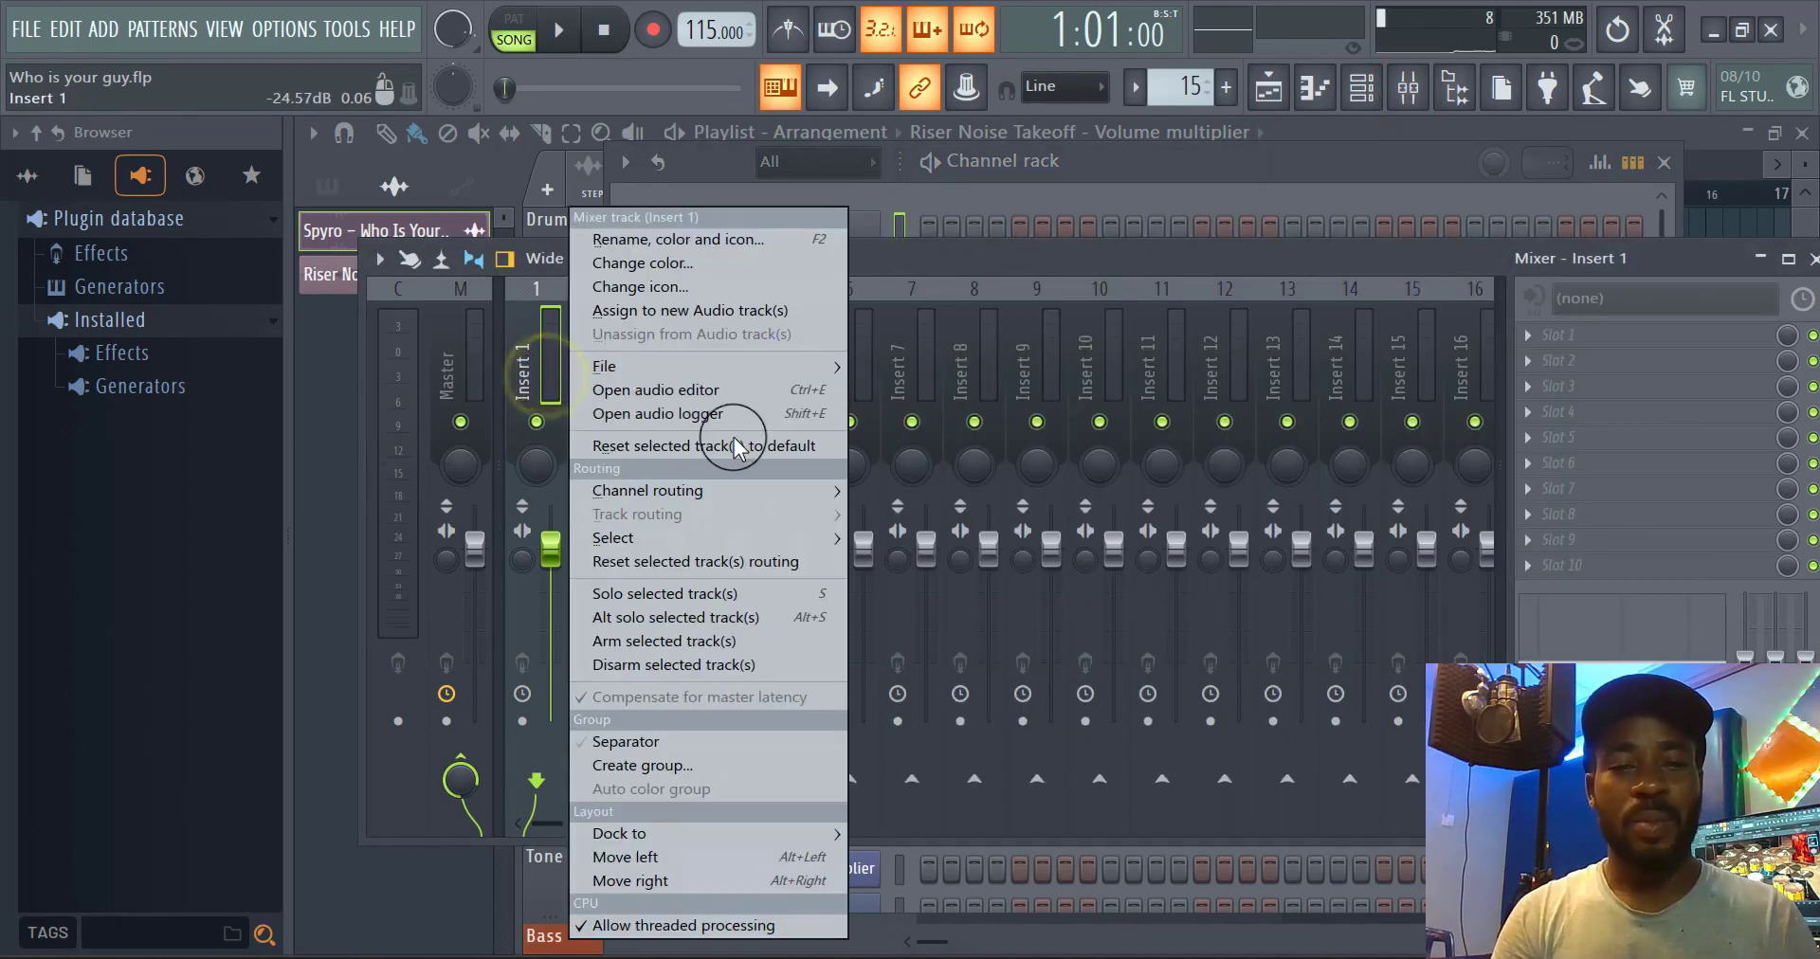
pyautogui.moveTo(749, 495)
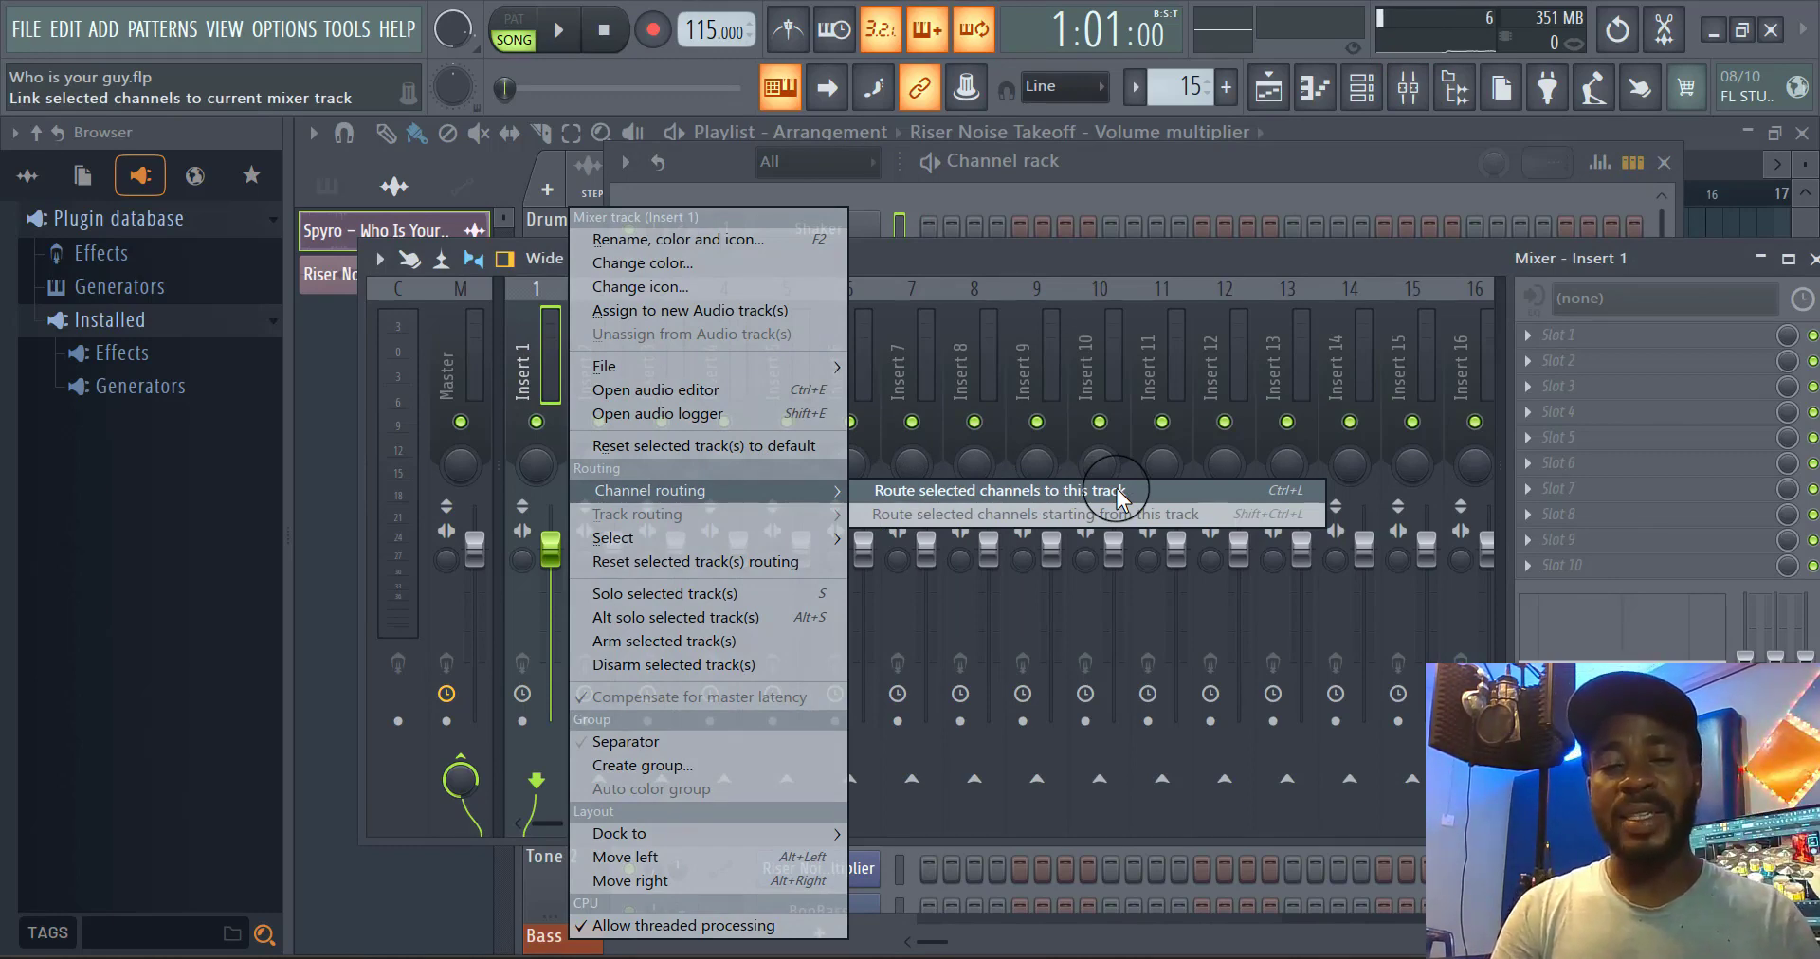
pyautogui.click(1249, 163)
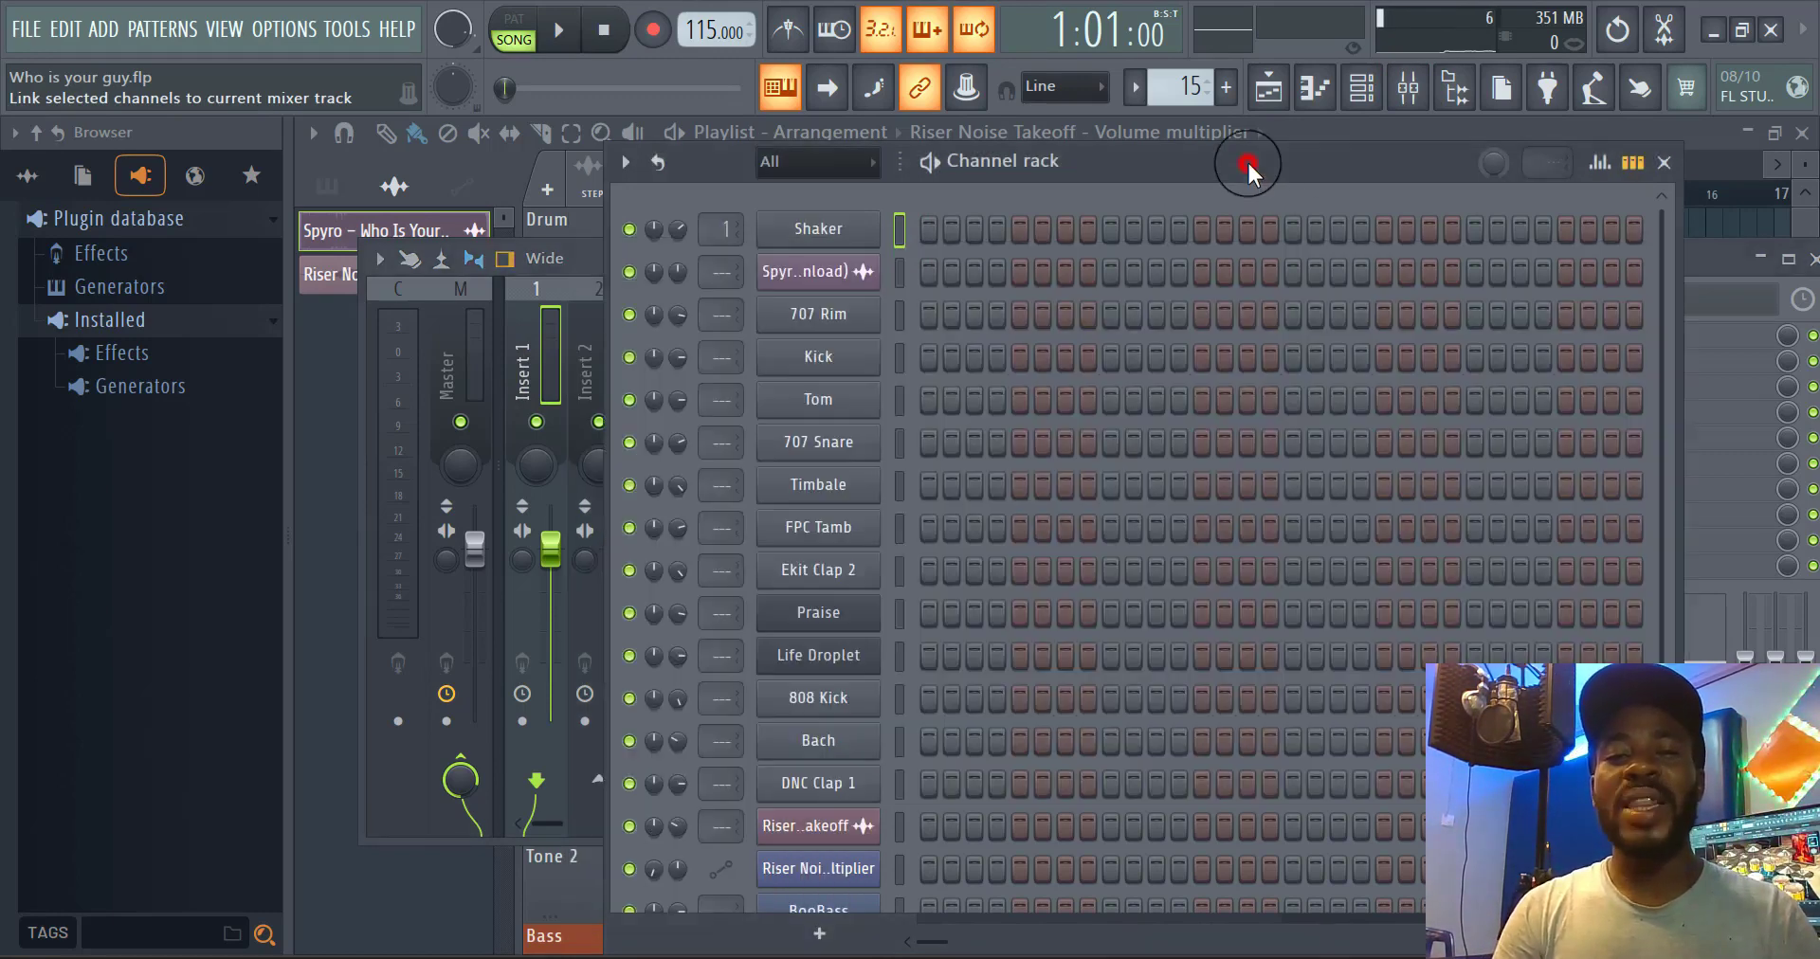
pyautogui.click(1691, 265)
pyautogui.rightClick(558, 364)
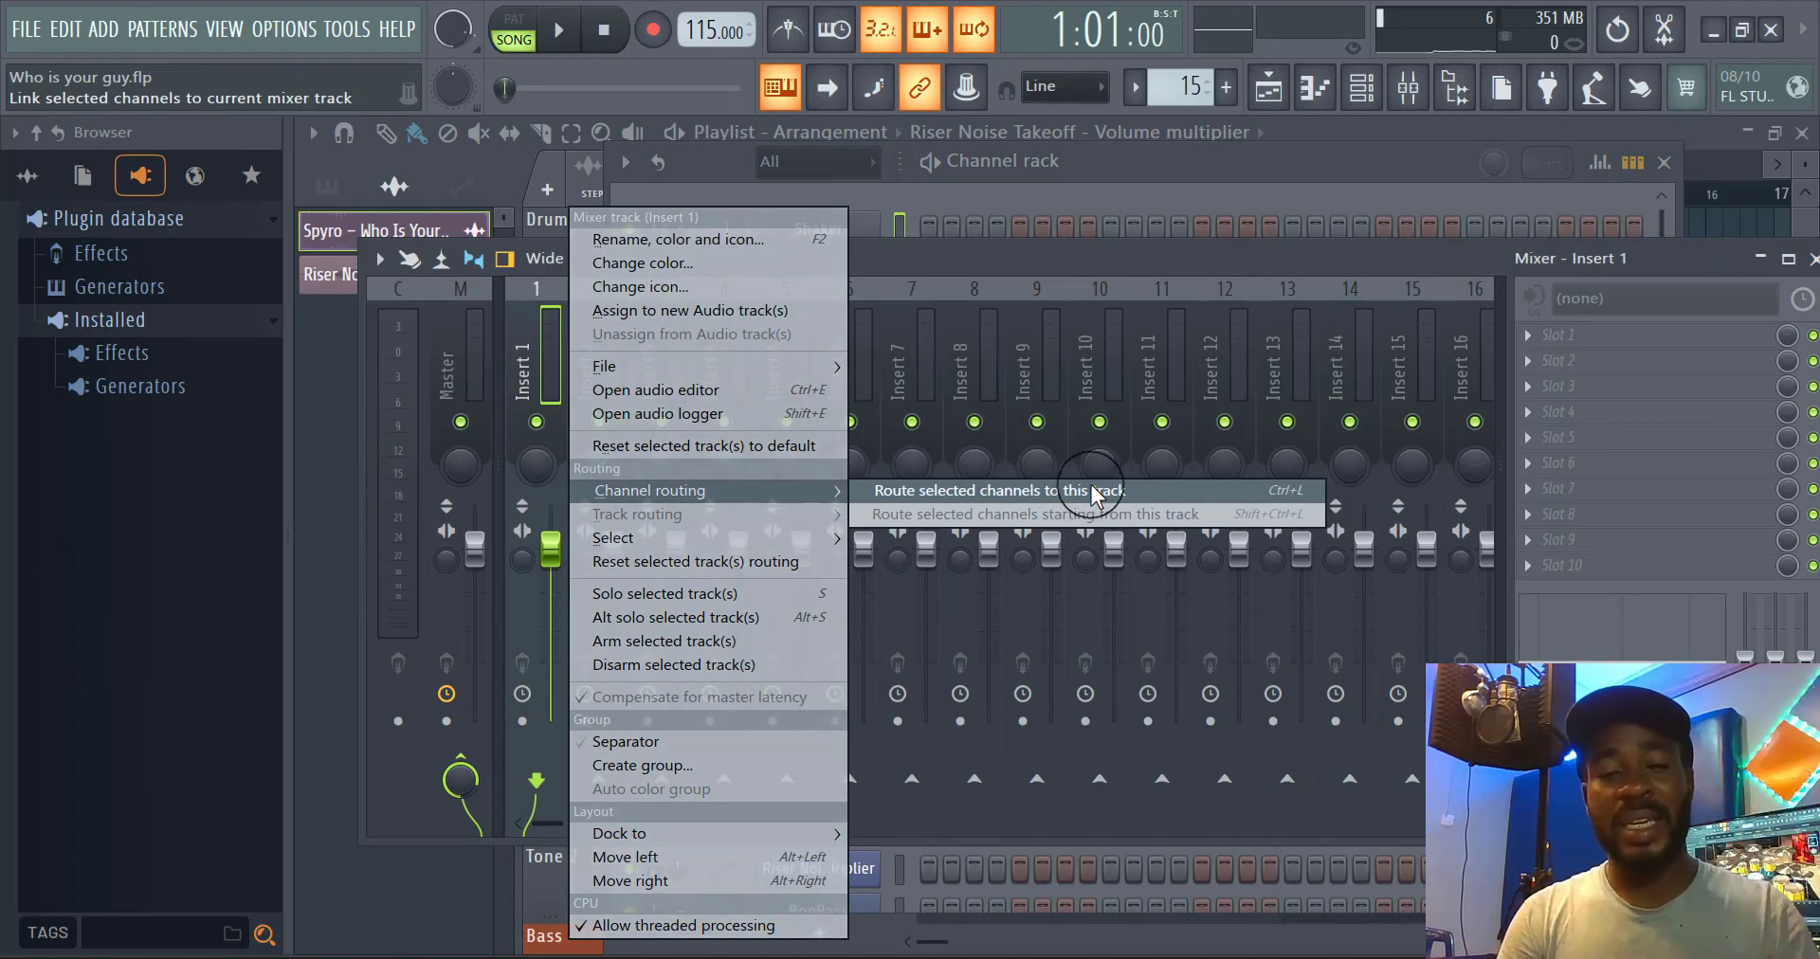
pyautogui.click(1079, 265)
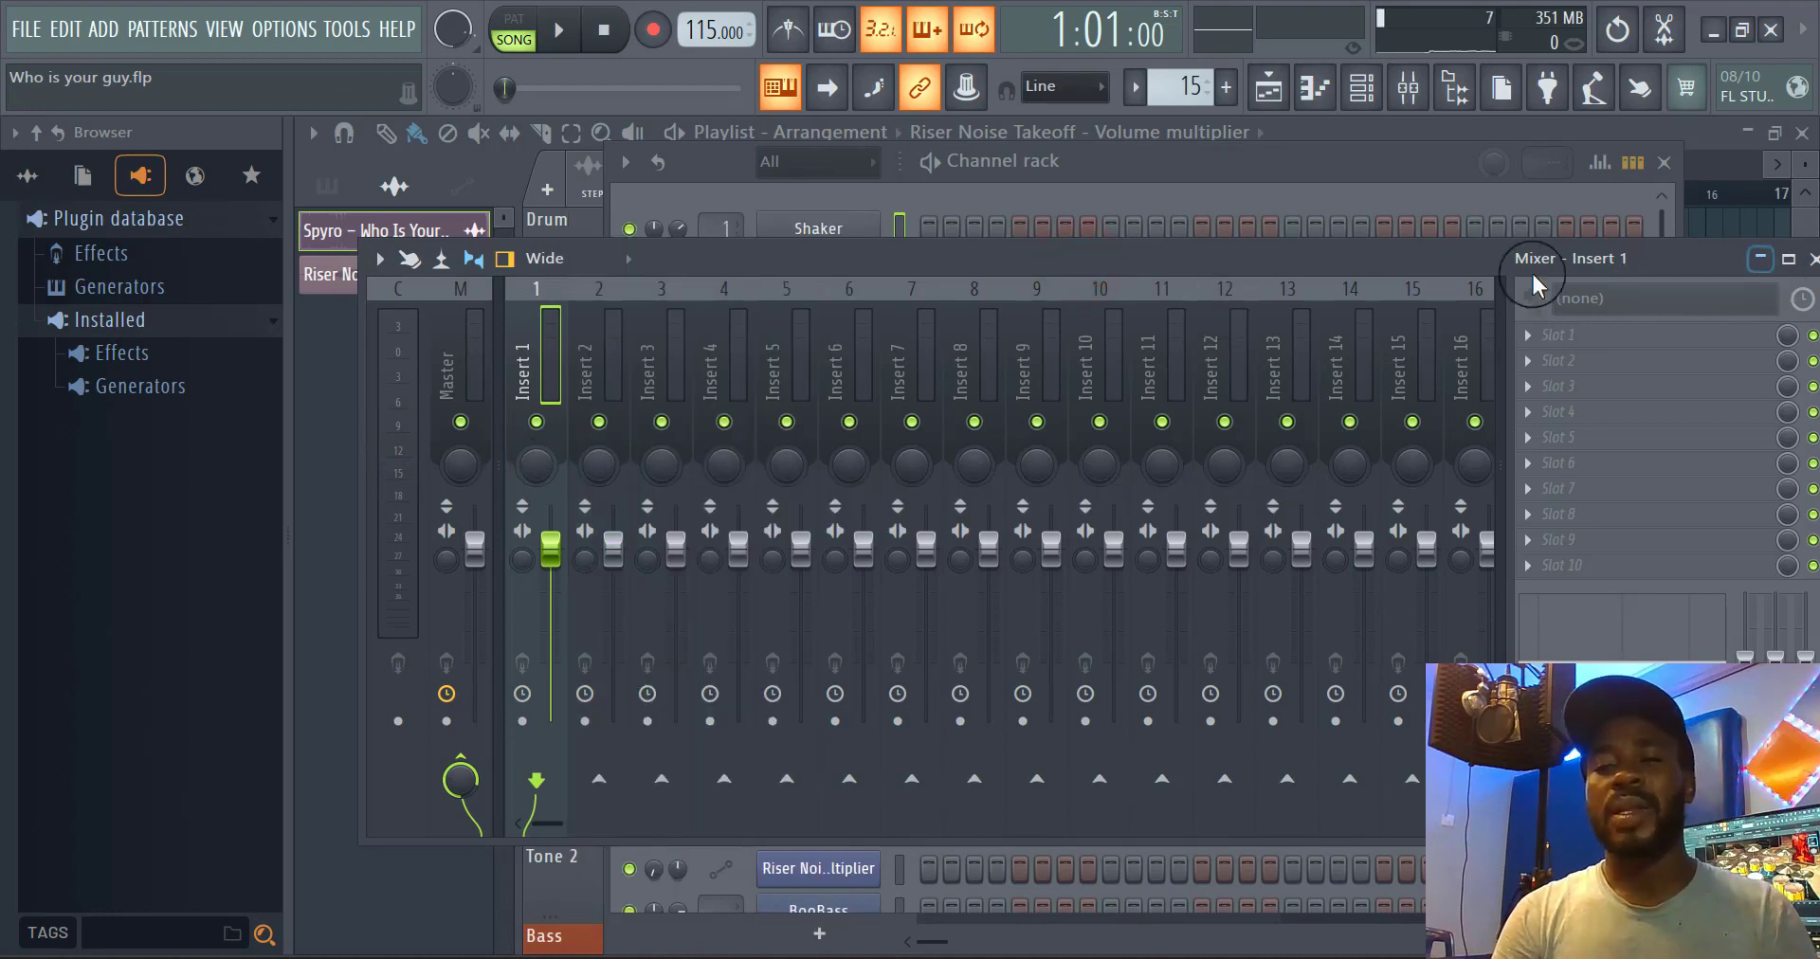
pyautogui.click(1328, 171)
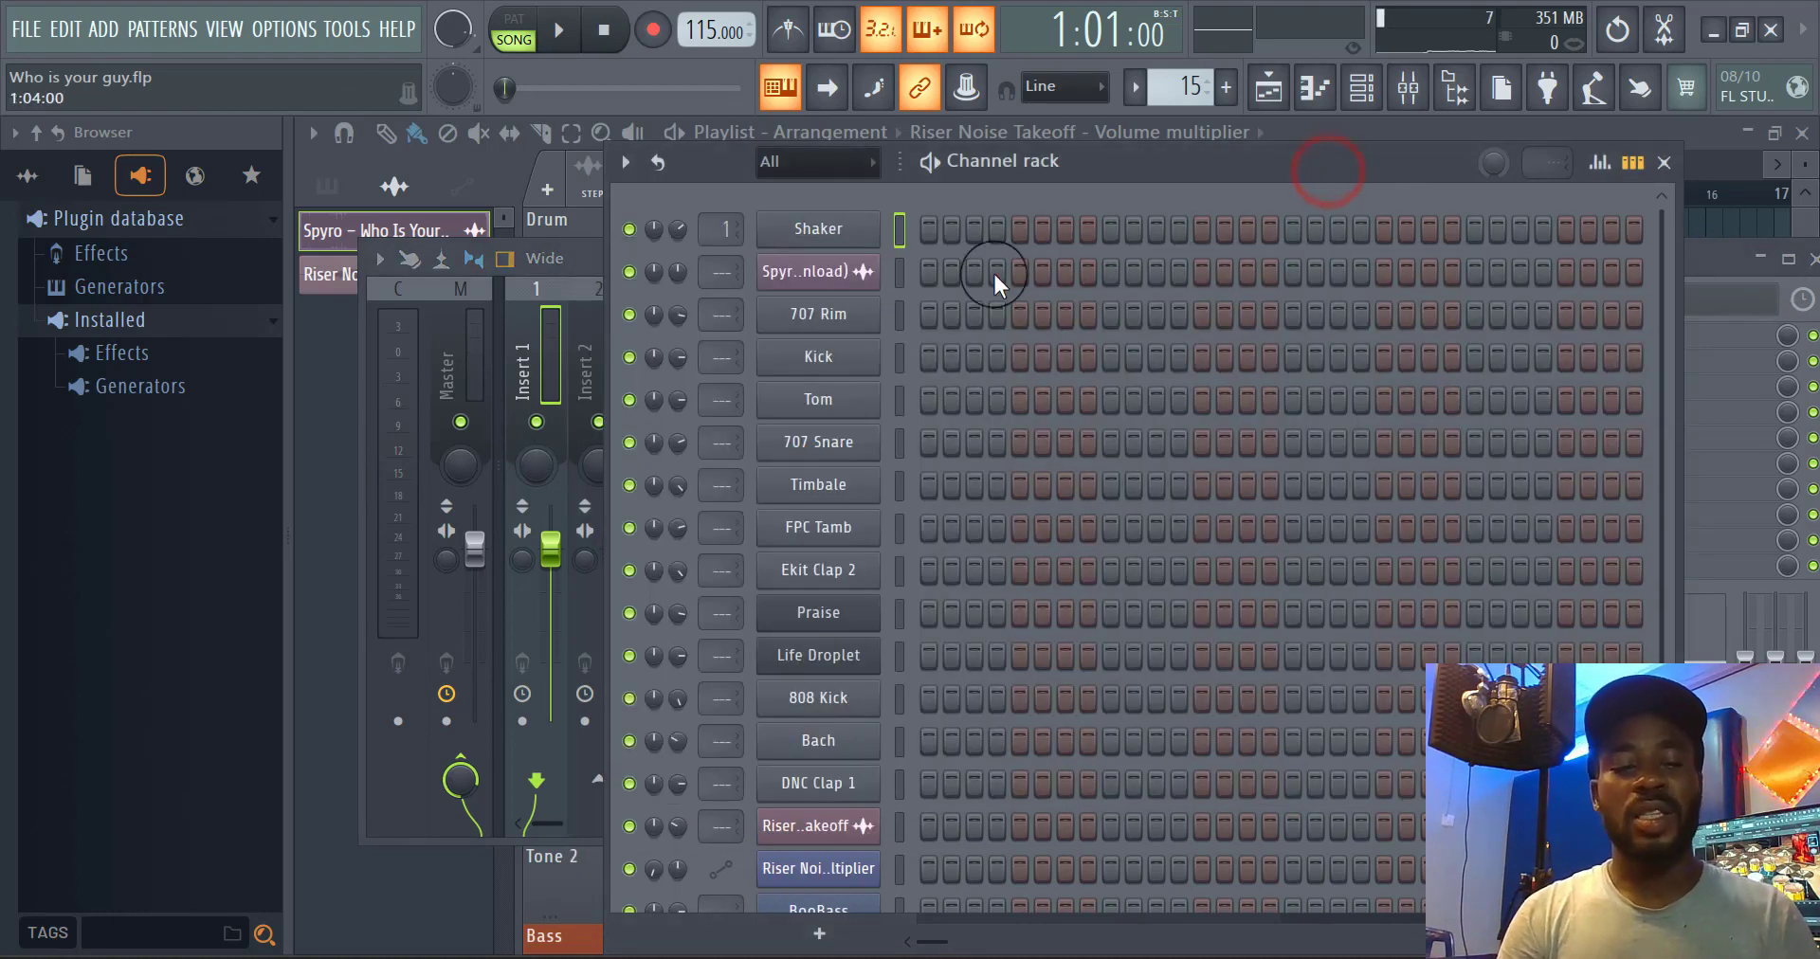
# Select every channel in the Channel rack and switch to the mixer
pyautogui.rightClick(896, 231)
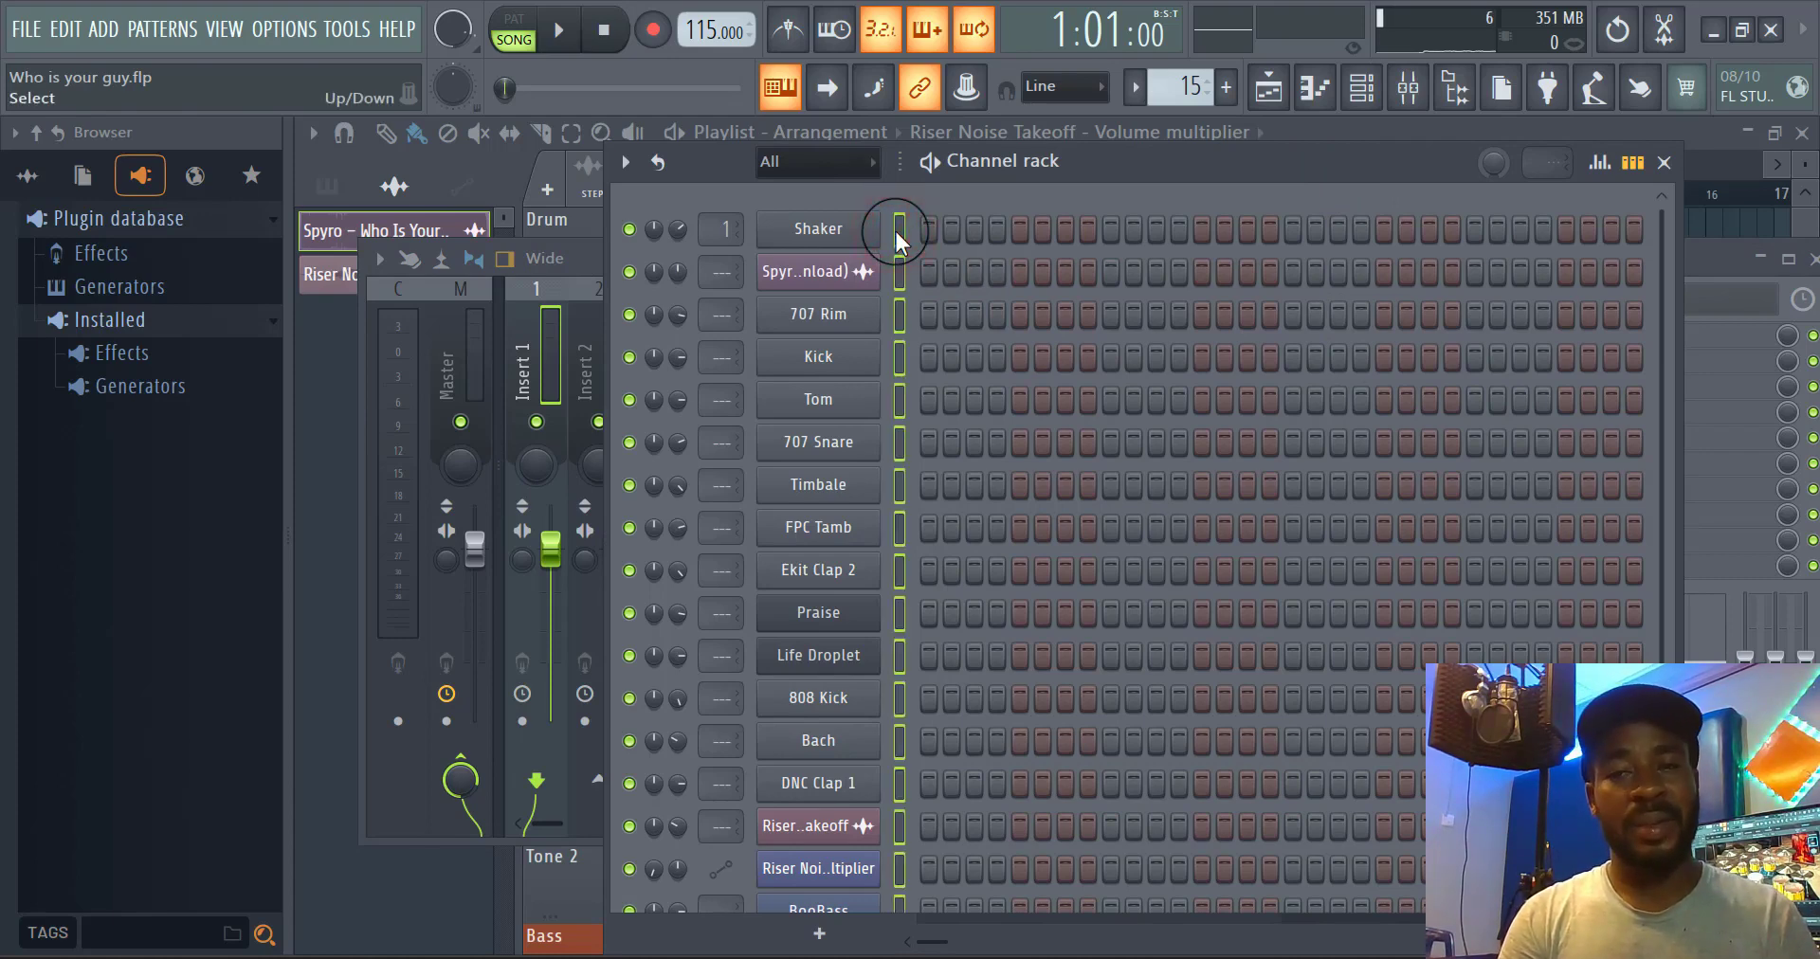
pyautogui.click(1329, 178)
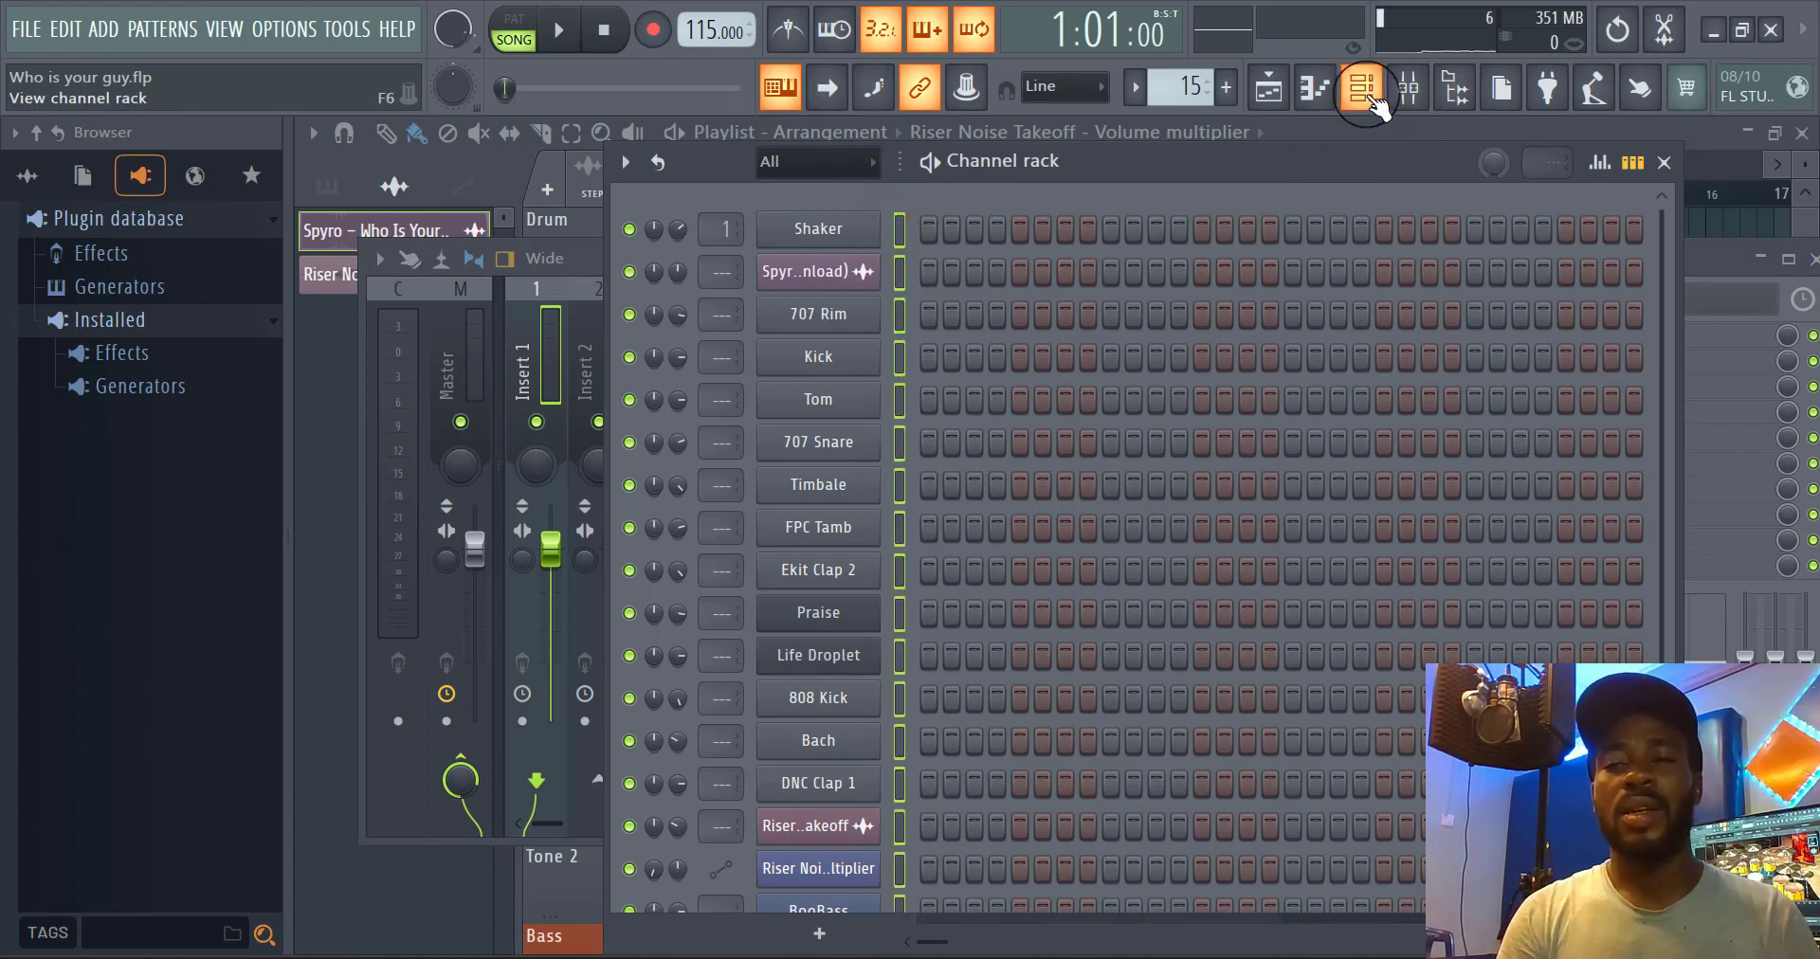
pyautogui.click(1404, 90)
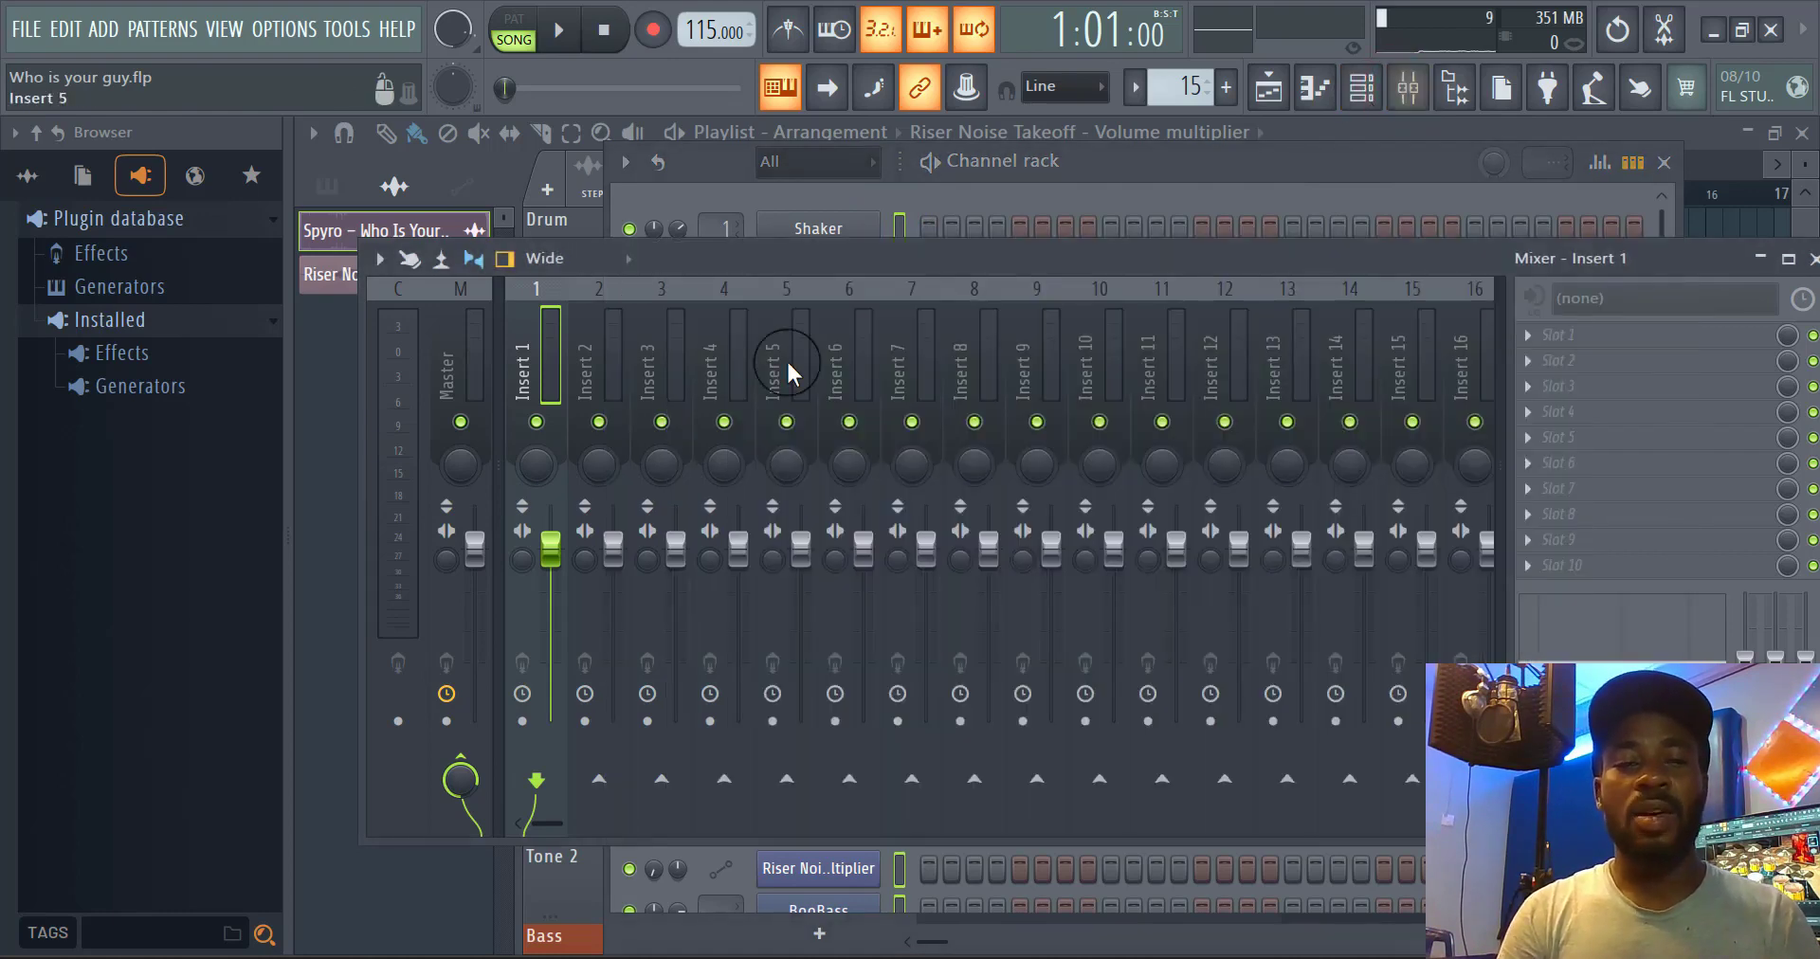
# Look at Insert 1's option for routing the selected channels starting from that track, without applying it
pyautogui.rightClick(547, 372)
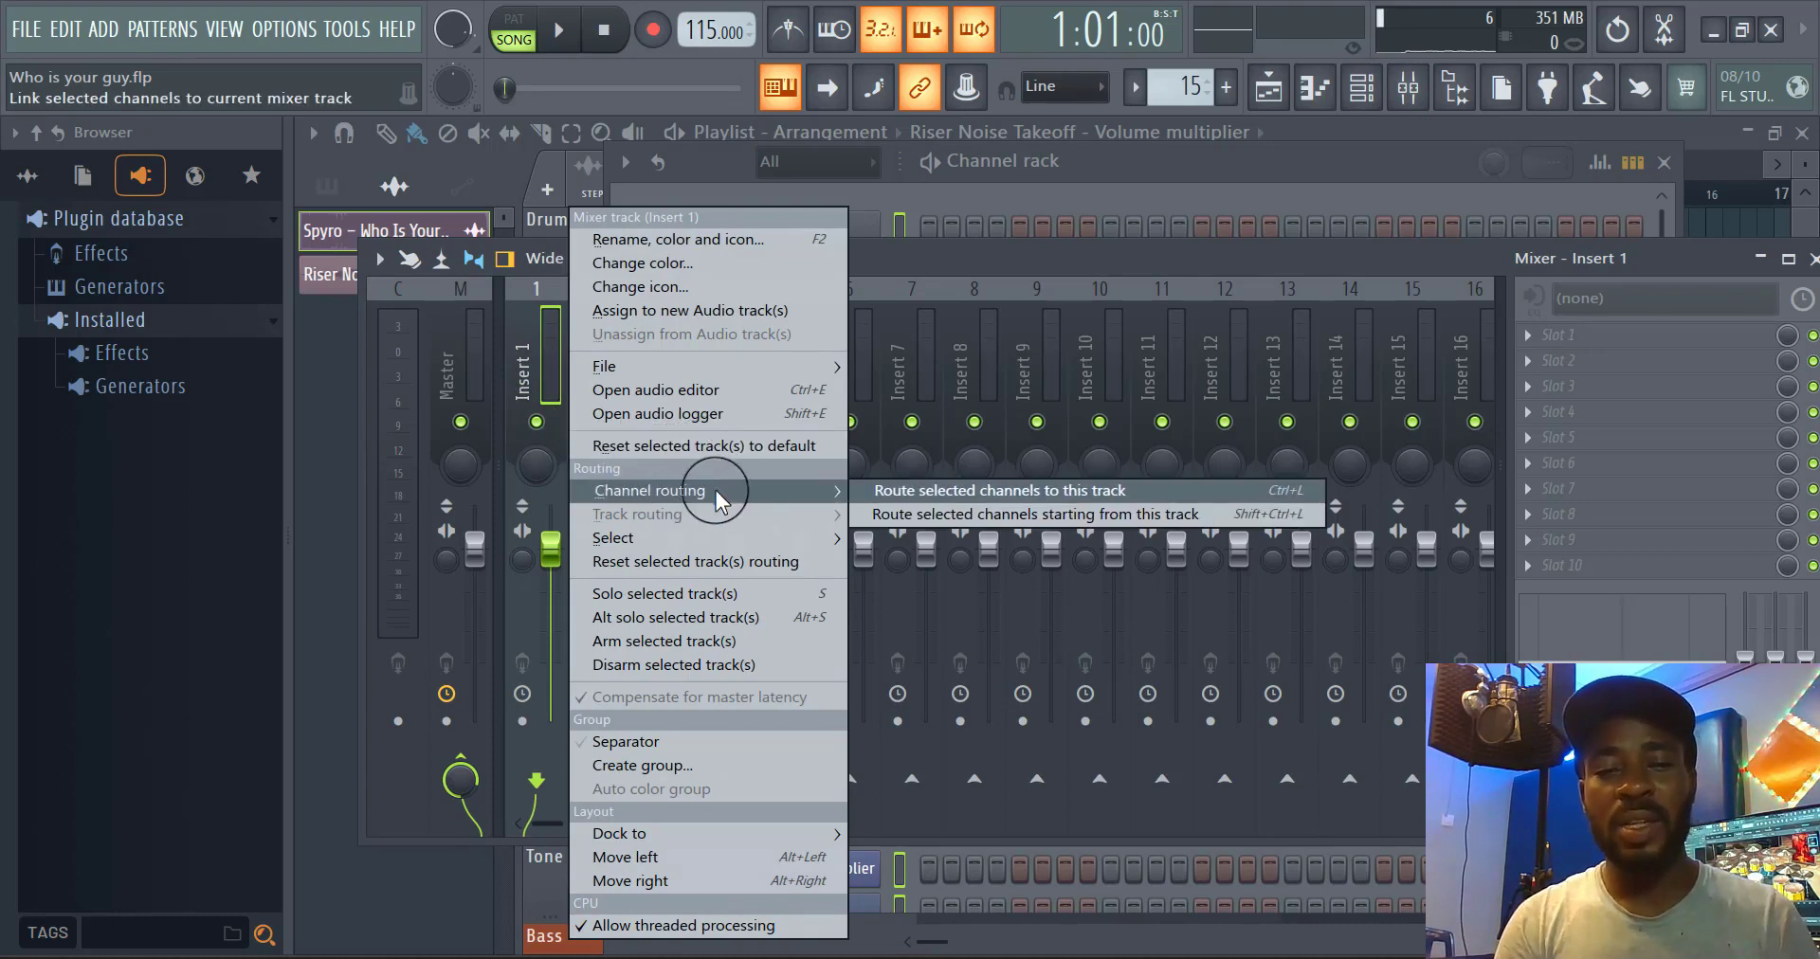
pyautogui.click(938, 516)
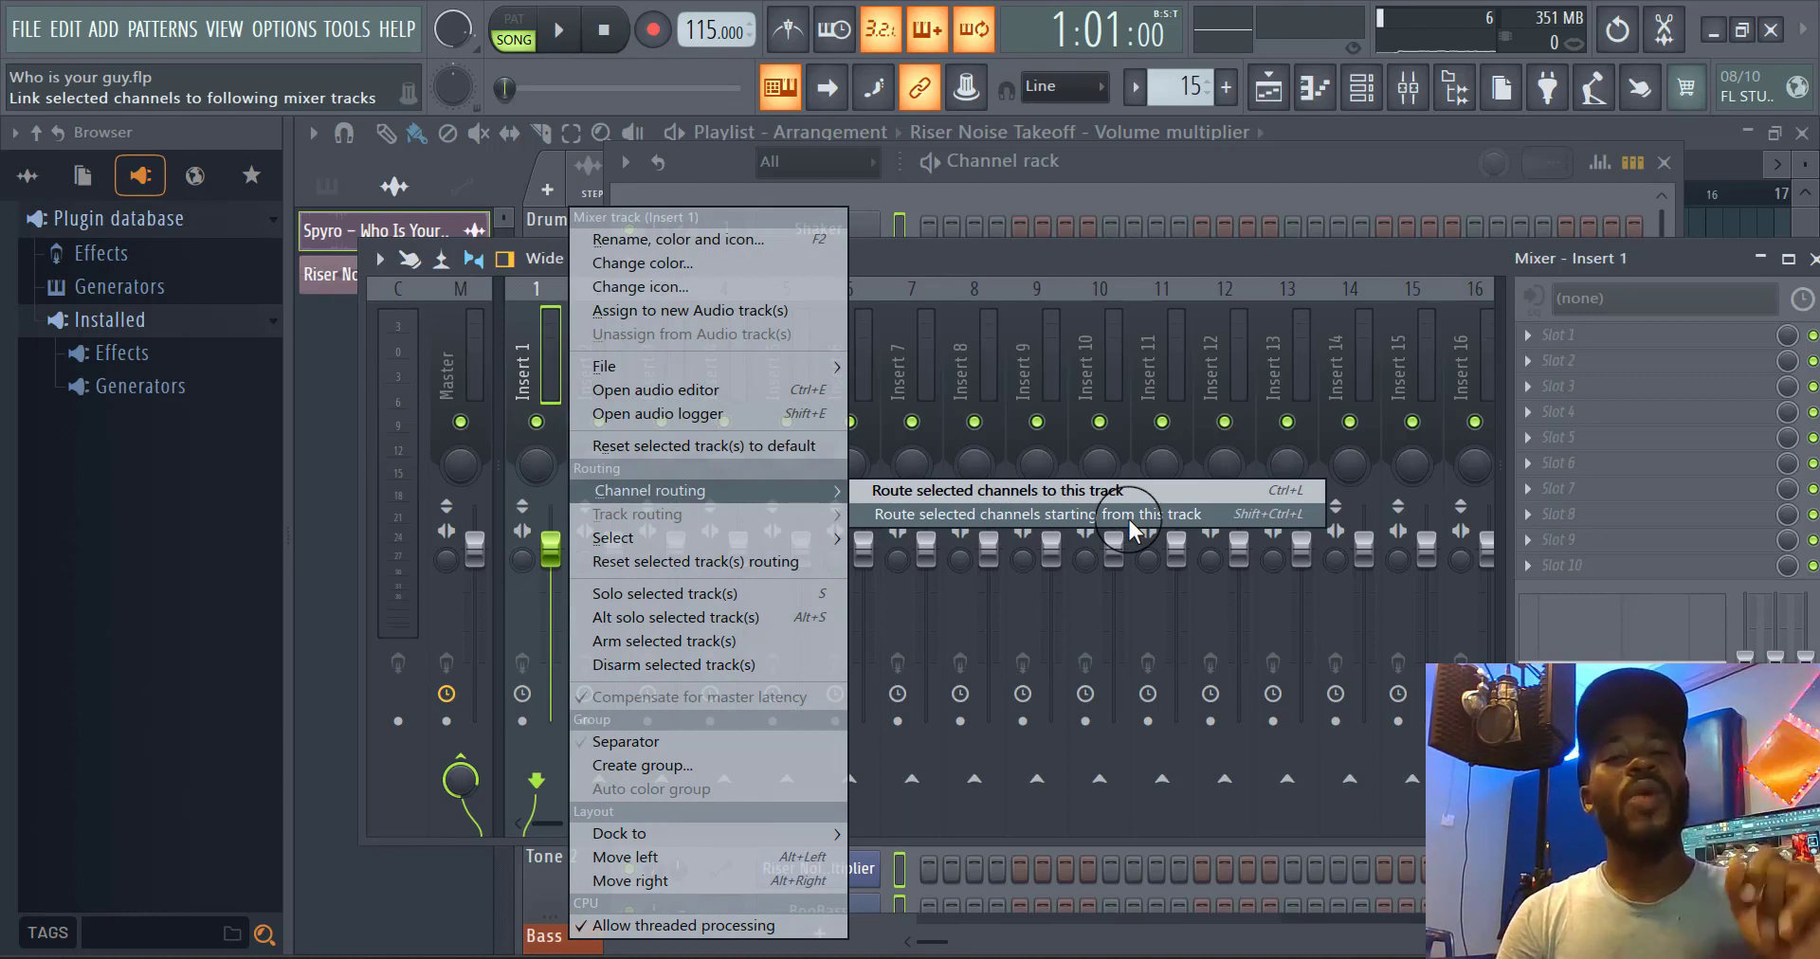
pyautogui.click(1138, 270)
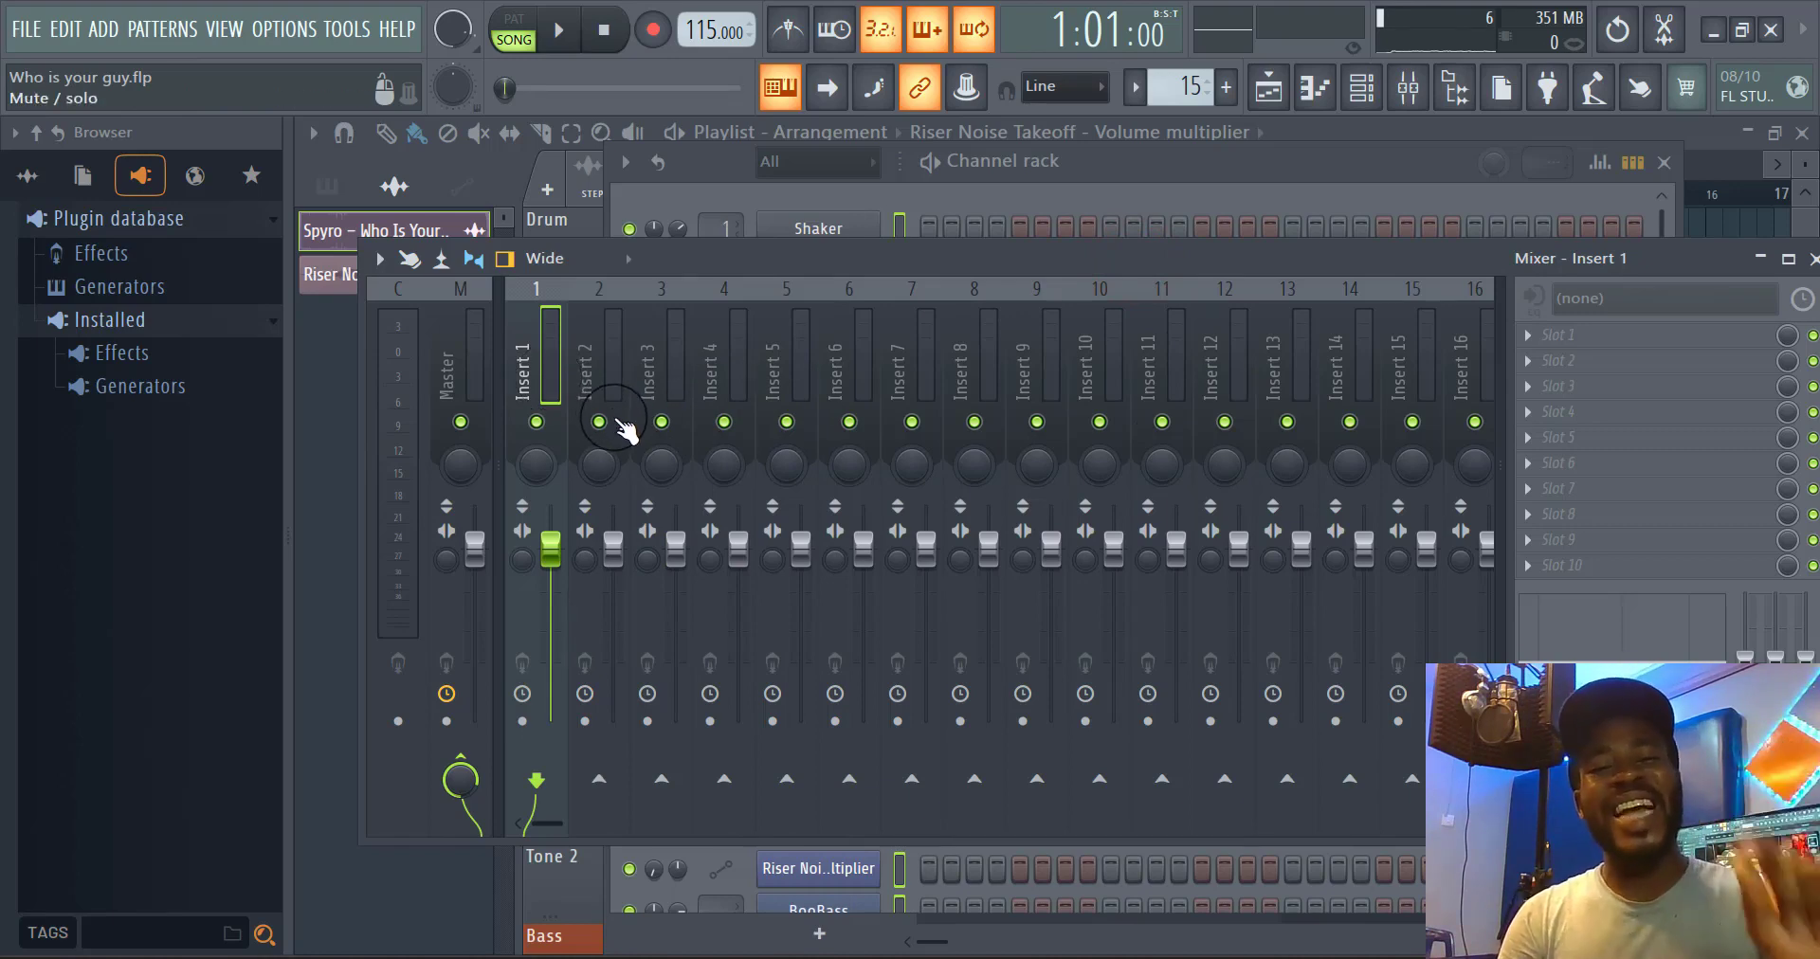
# Route all selected channels to consecutive mixer tracks starting from Insert 4
pyautogui.rightClick(722, 366)
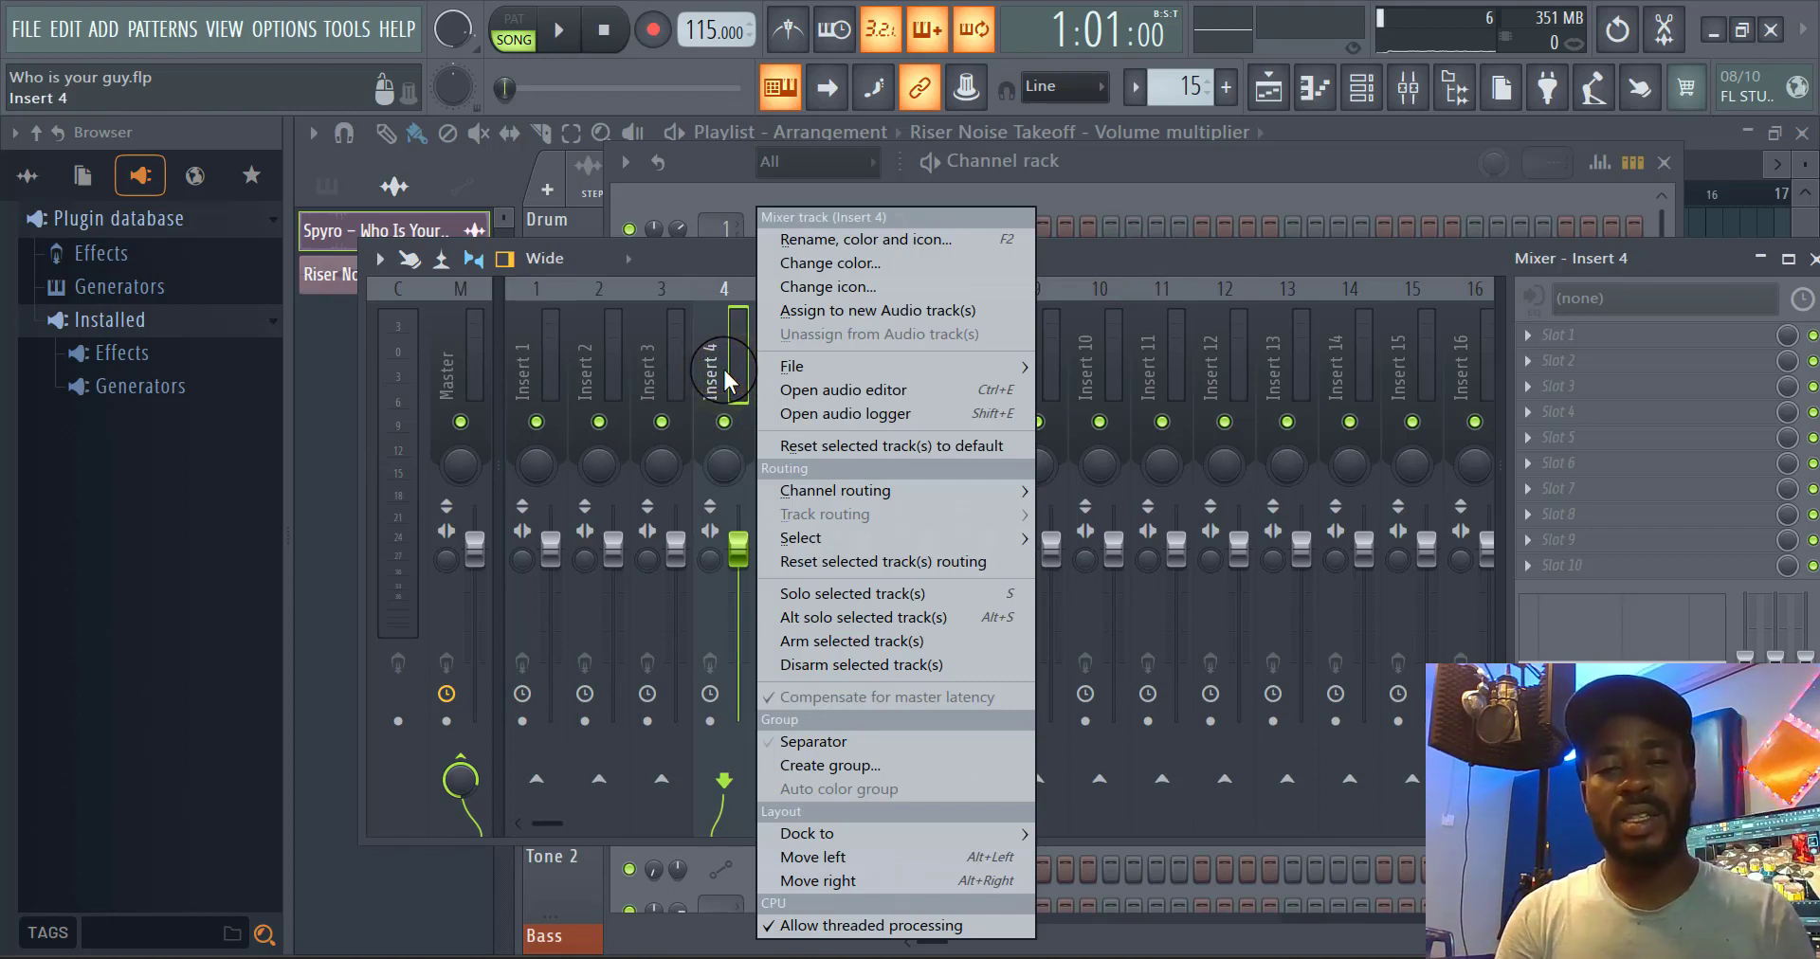
pyautogui.moveTo(834, 490)
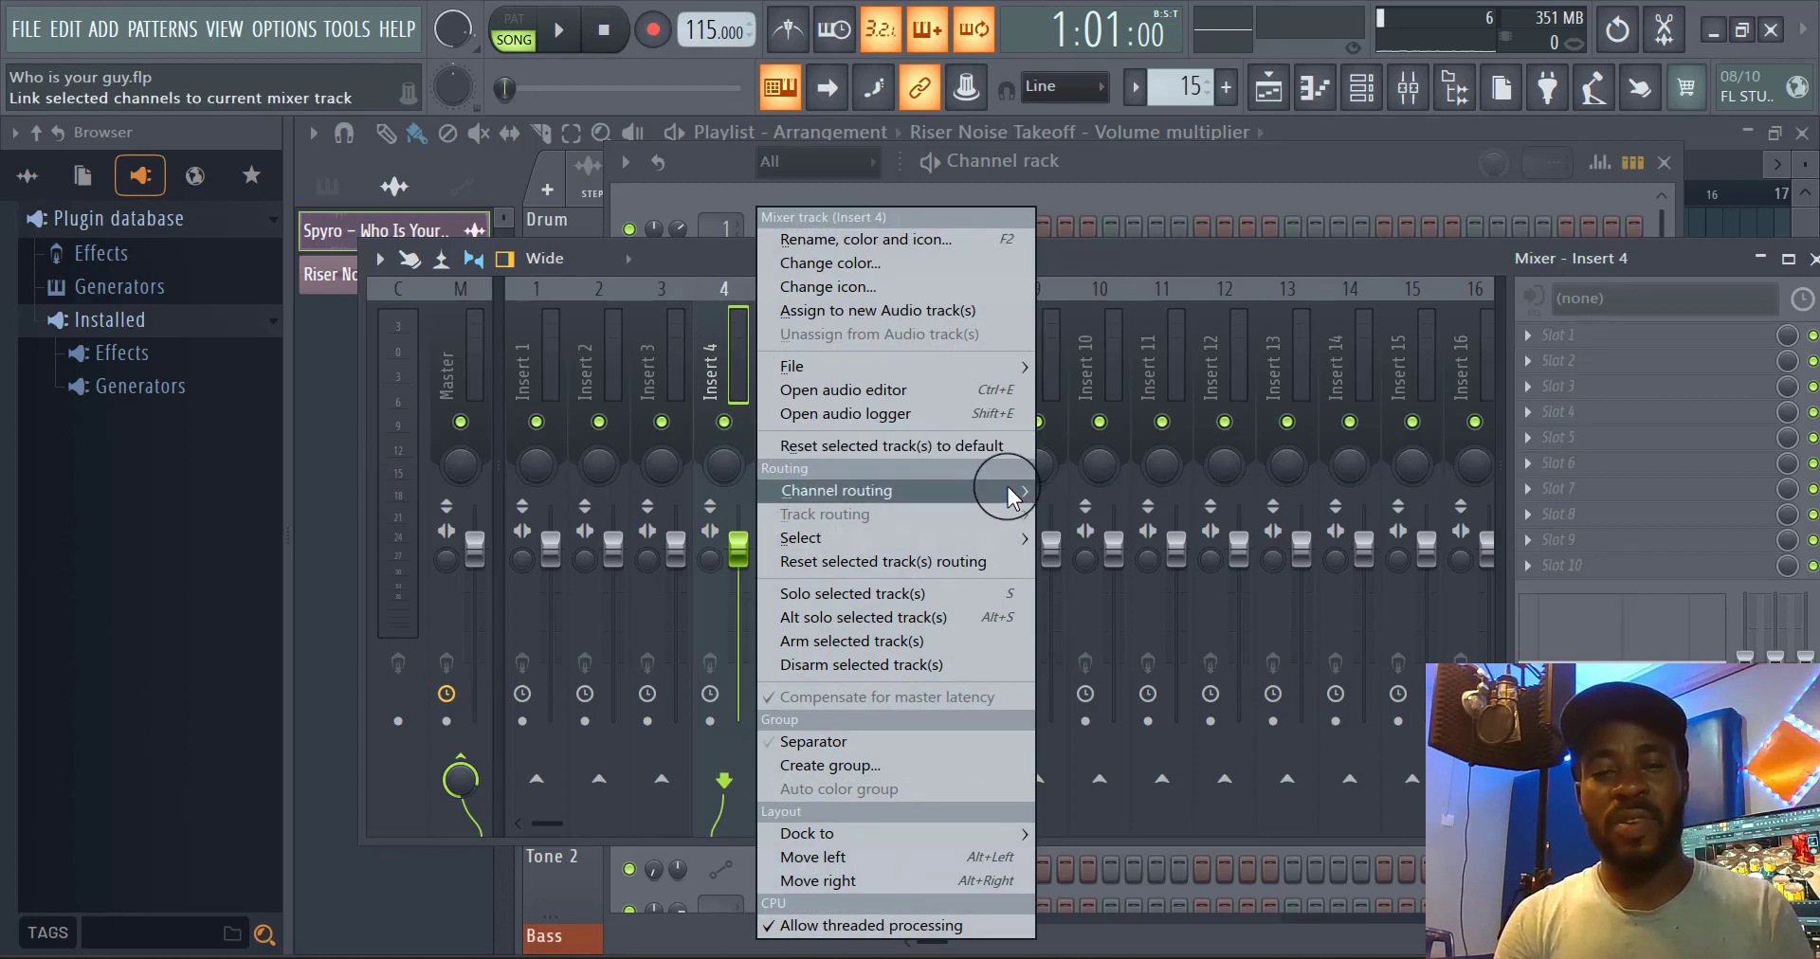
pyautogui.moveTo(1008, 488)
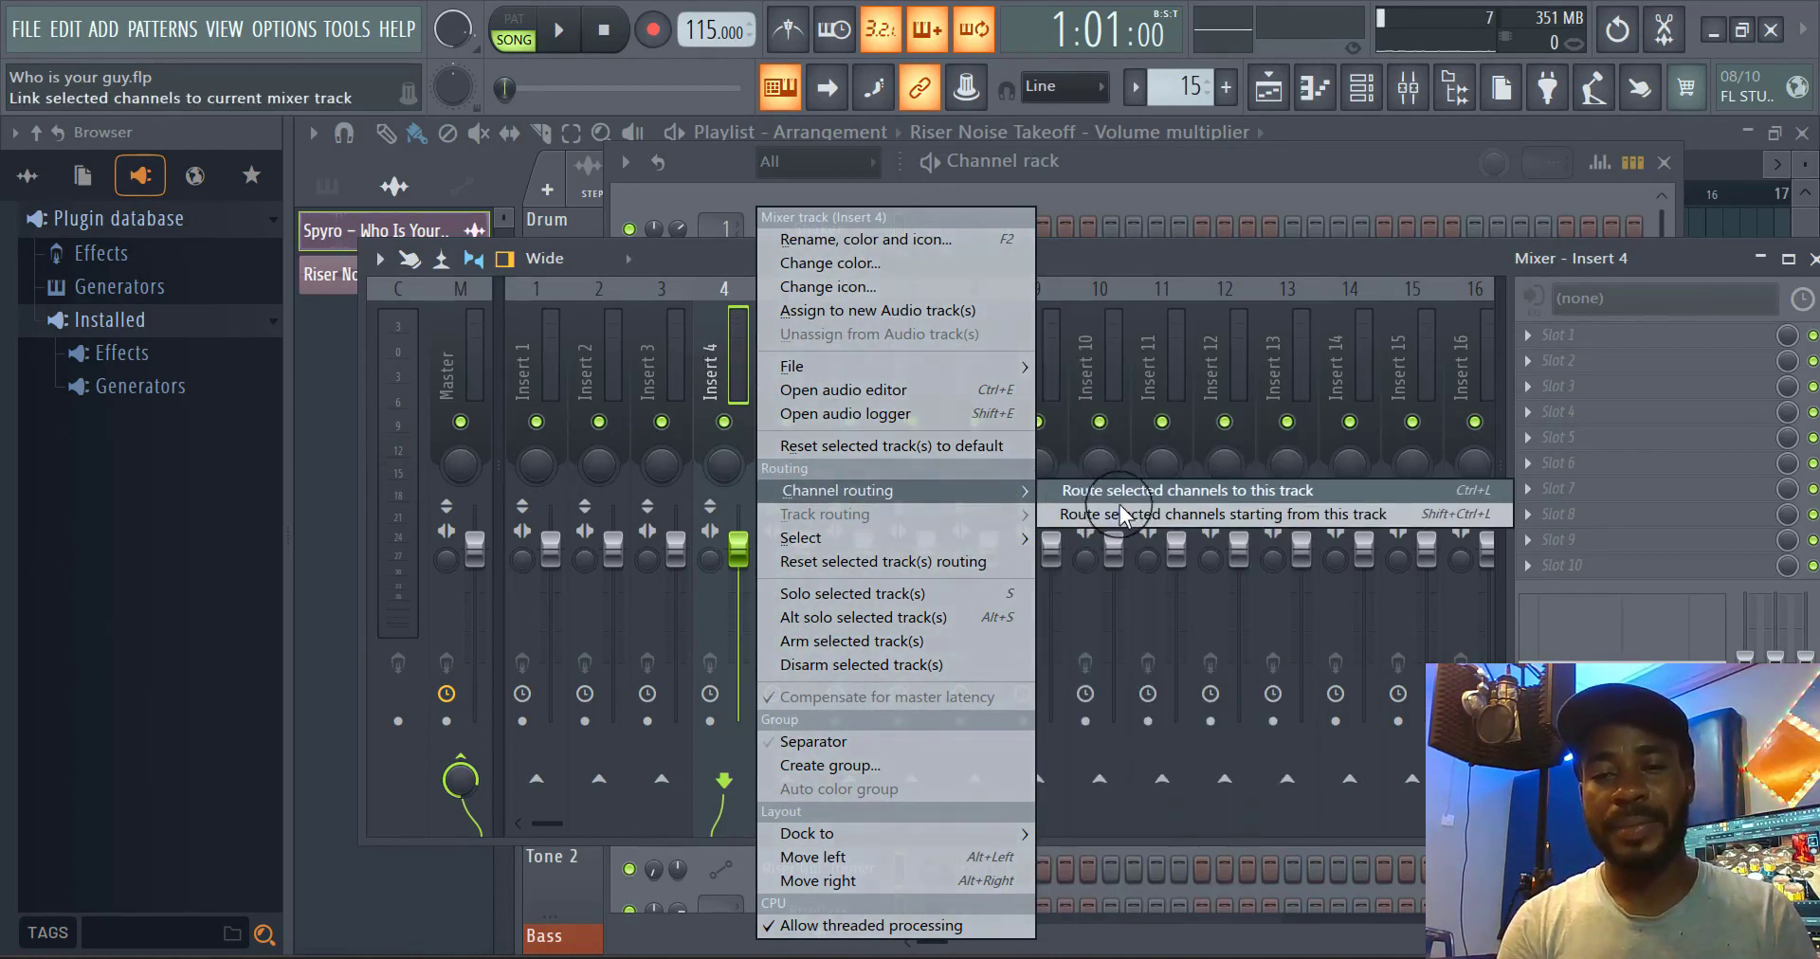
pyautogui.click(1128, 514)
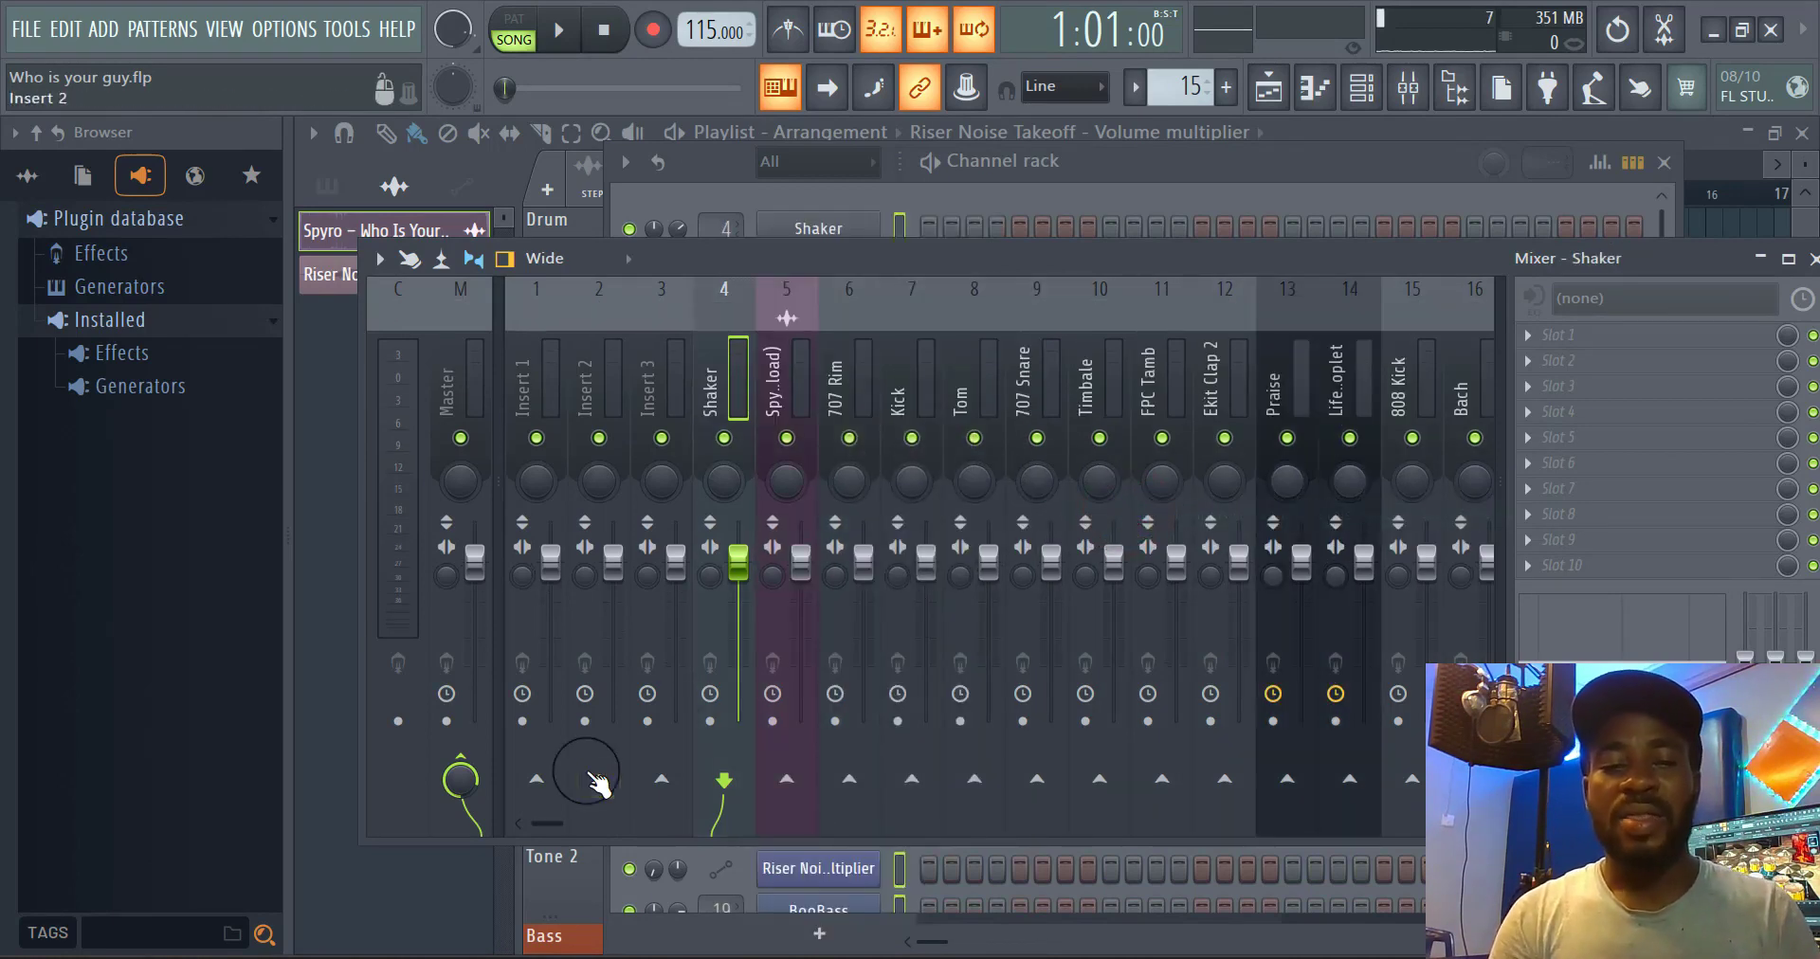
# Look through the routed mixer tracks and compare them with the track numbers assigned in the Channel rack
pyautogui.click(548, 823)
pyautogui.moveTo(550, 824); pyautogui.dragTo(569, 825)
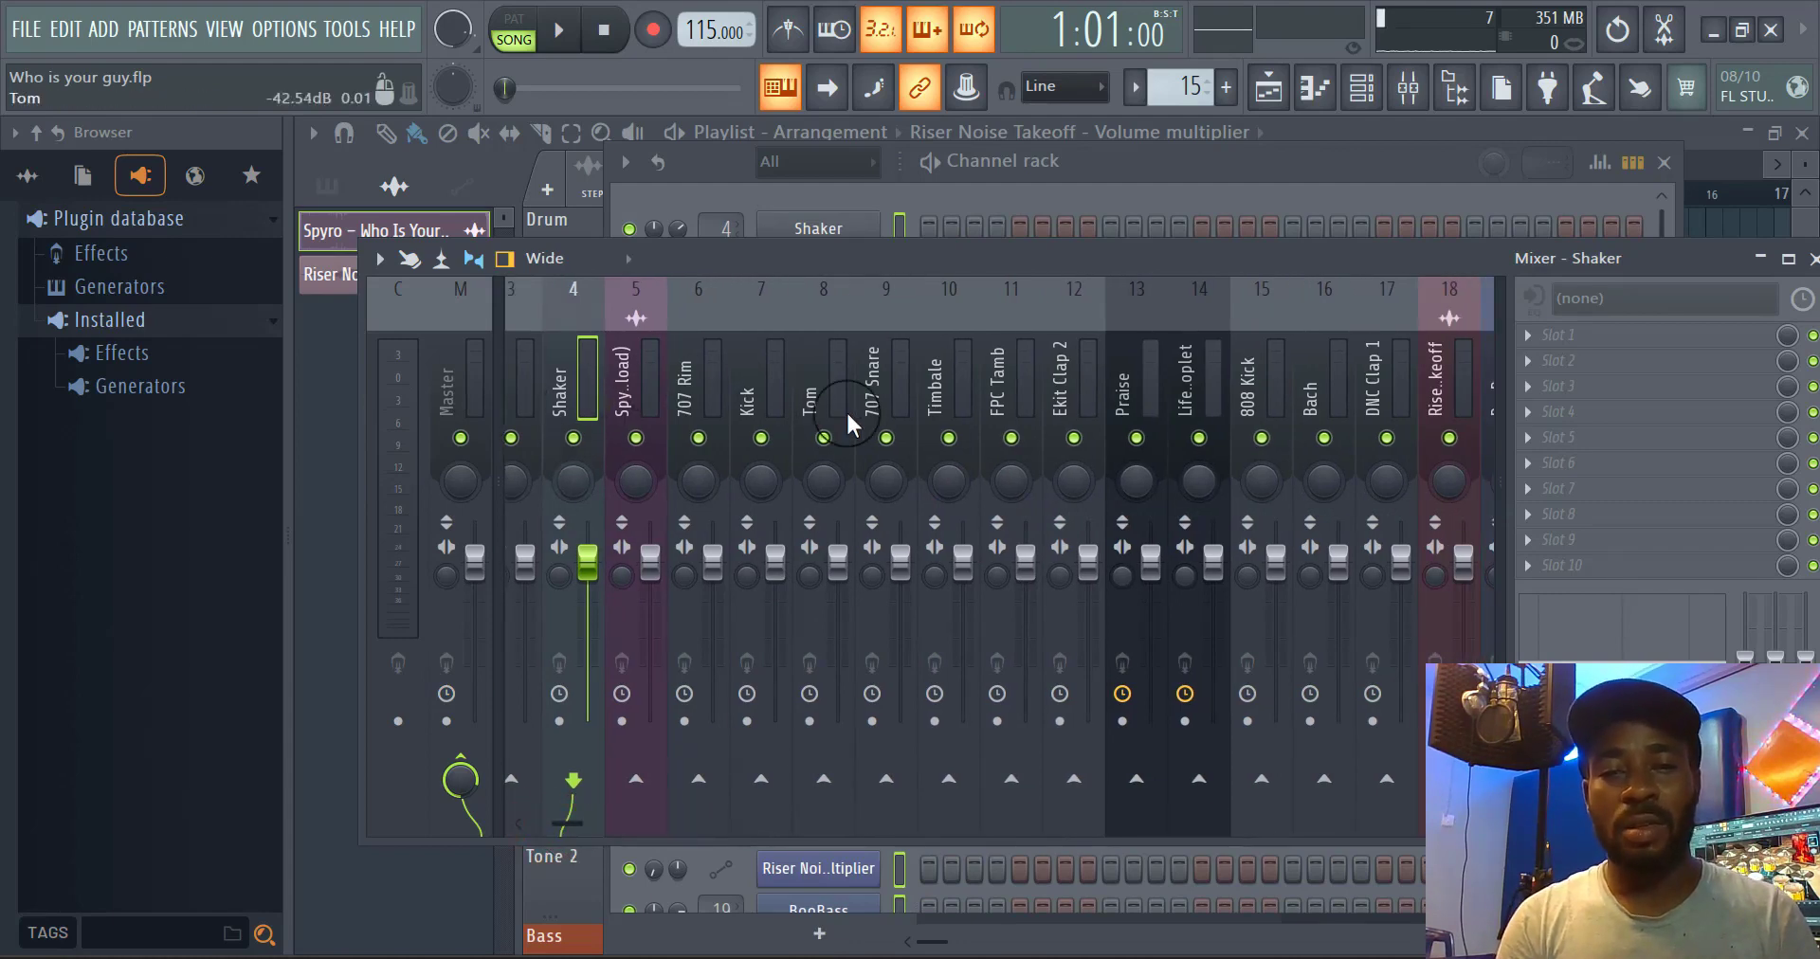
pyautogui.click(1107, 168)
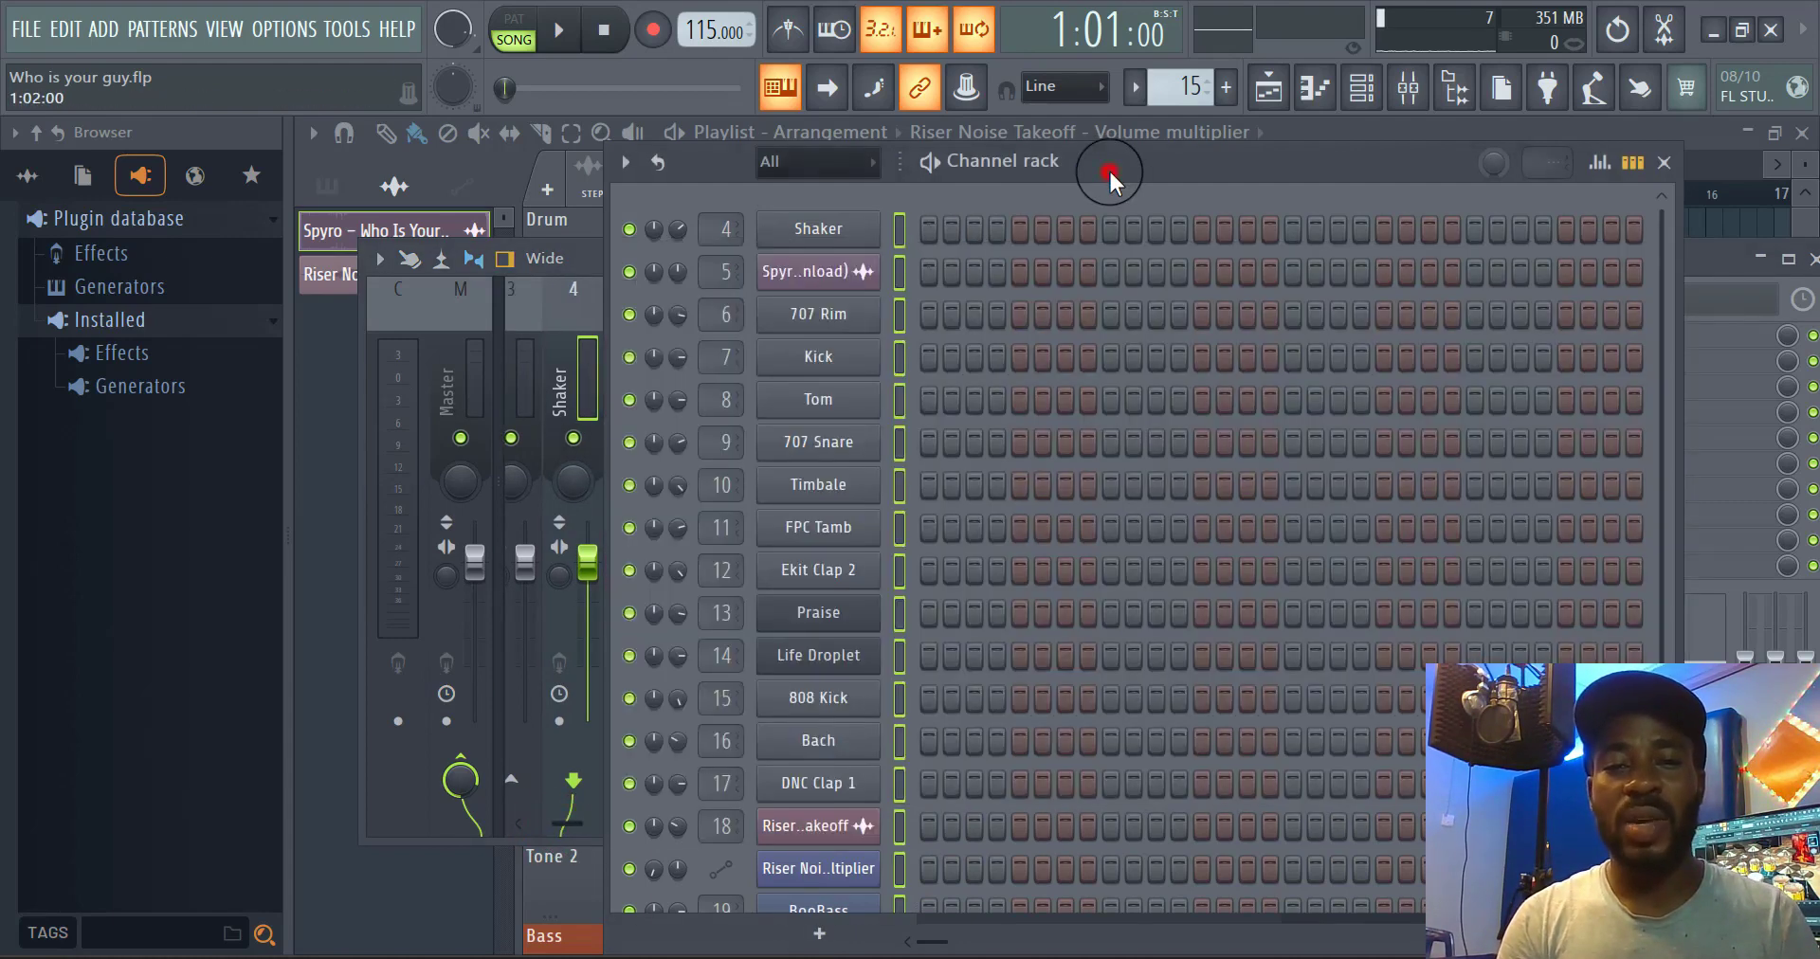
# Set the mixer layout to Compact
pyautogui.click(592, 264)
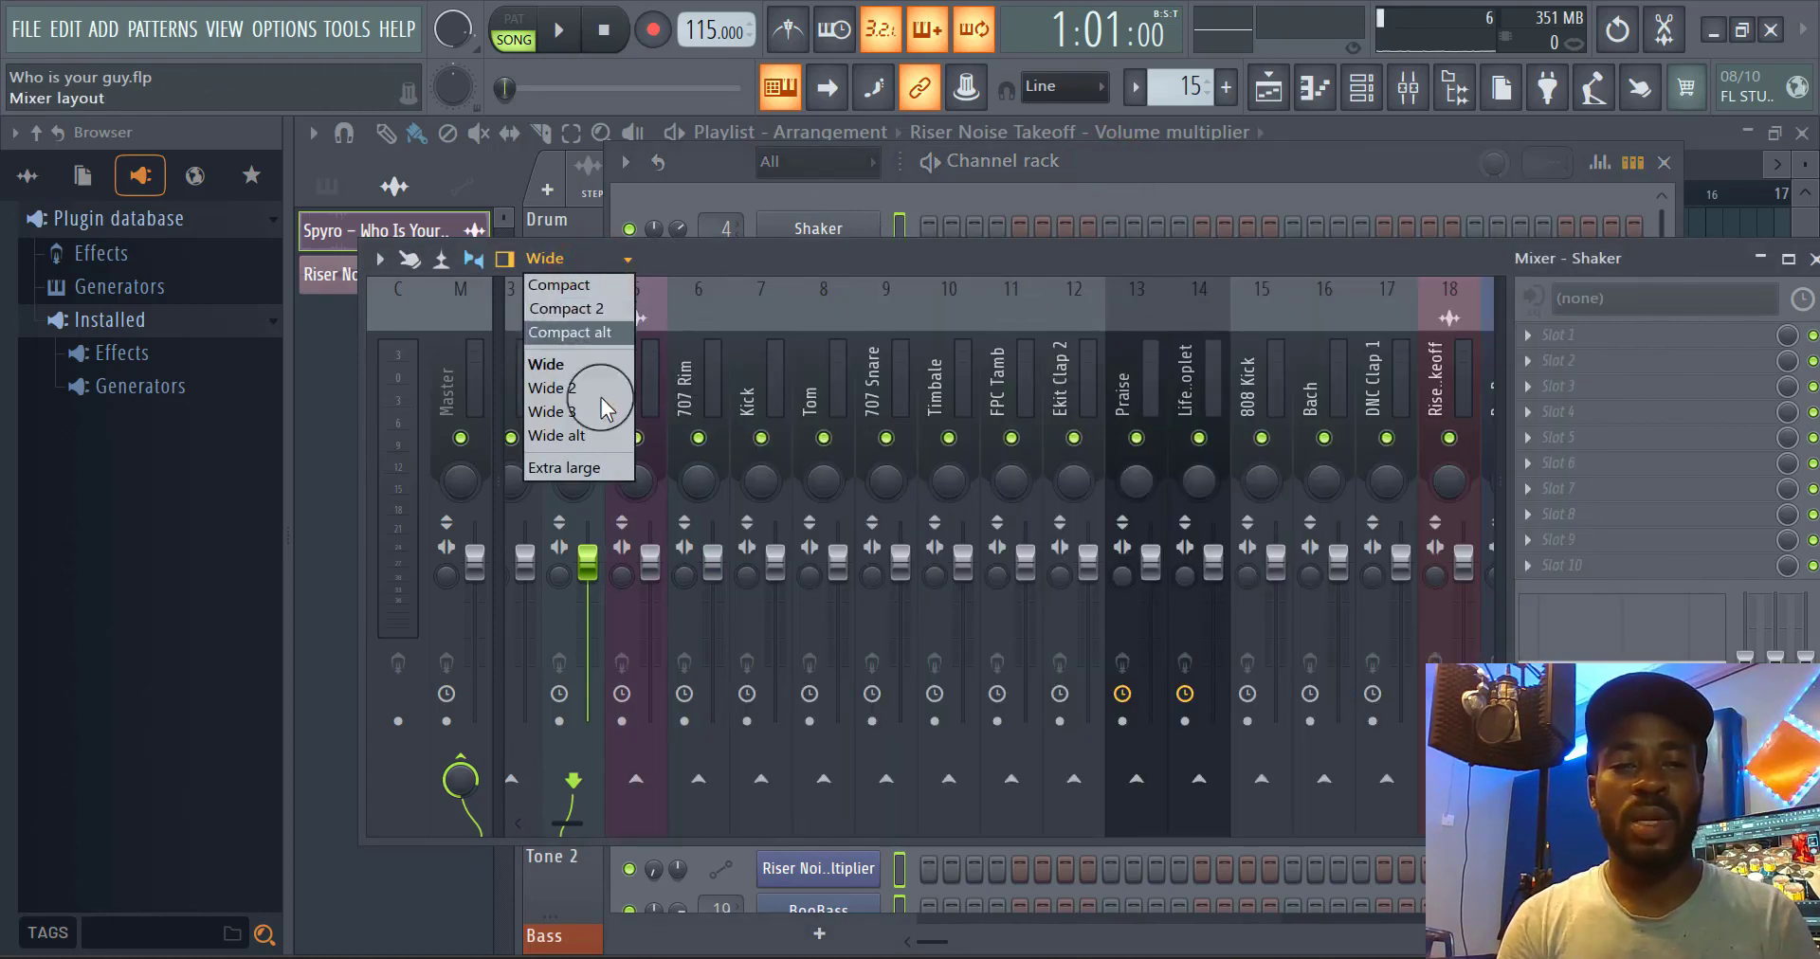
pyautogui.click(592, 292)
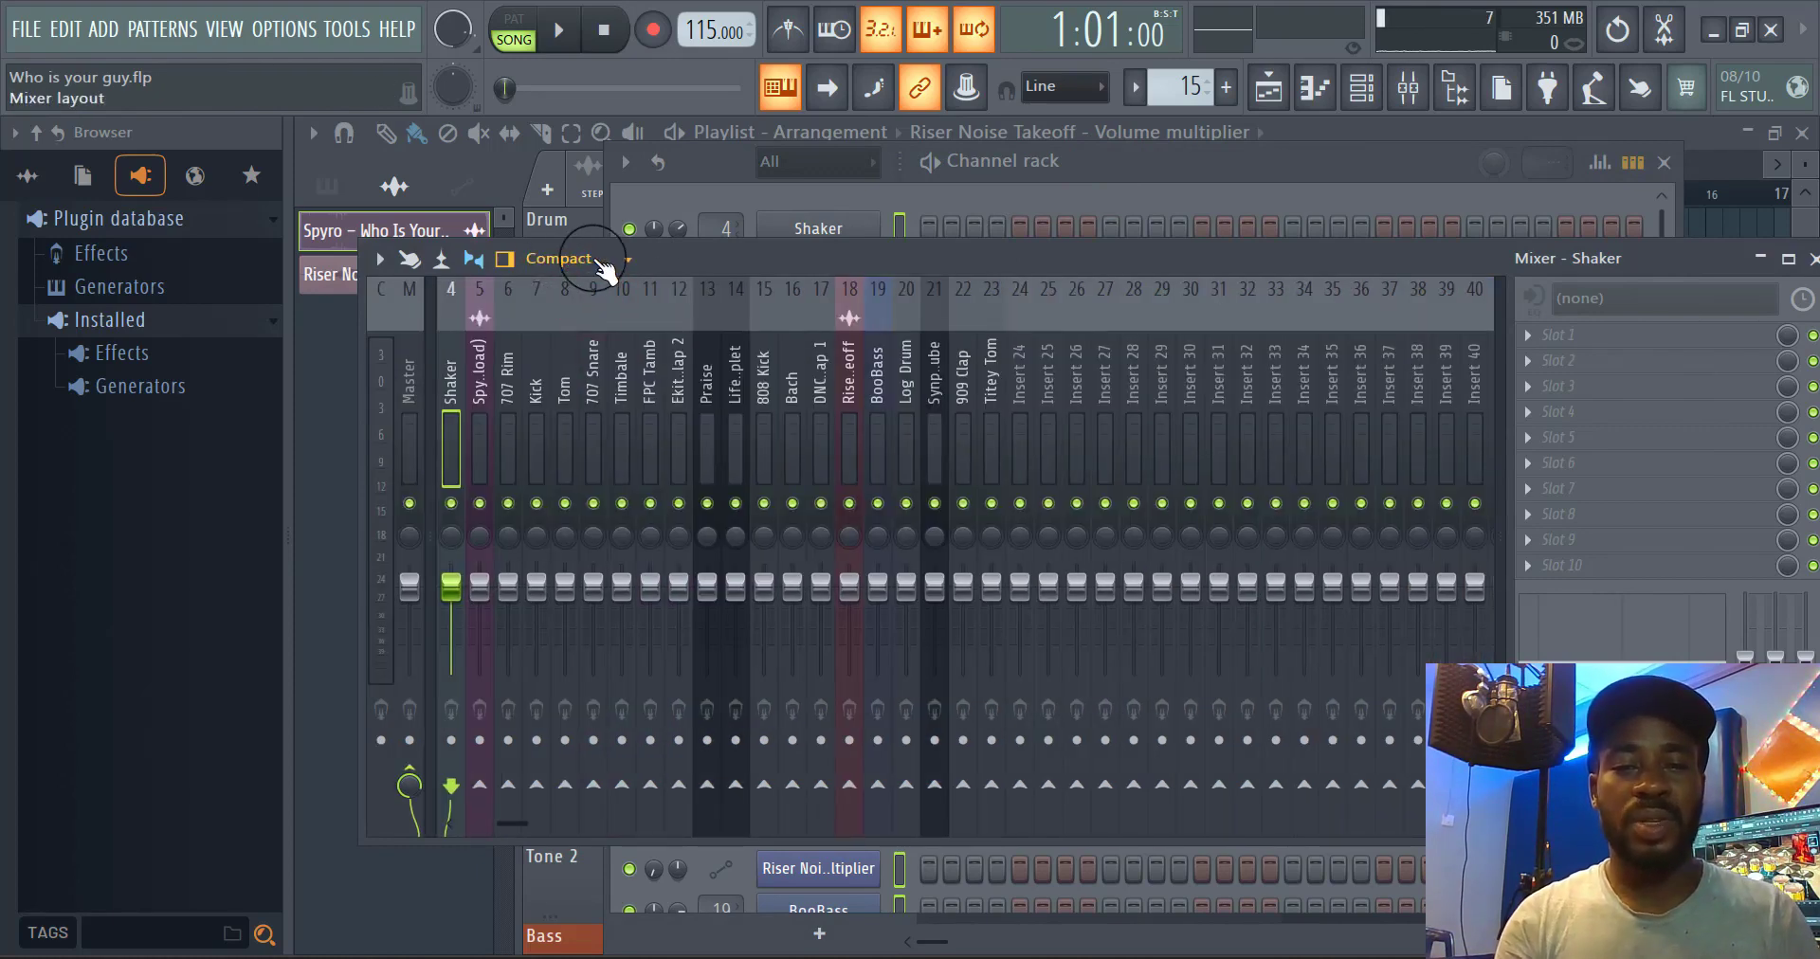
# Preview the mixer in the Compact 2 and Compact alt layouts
pyautogui.click(599, 265)
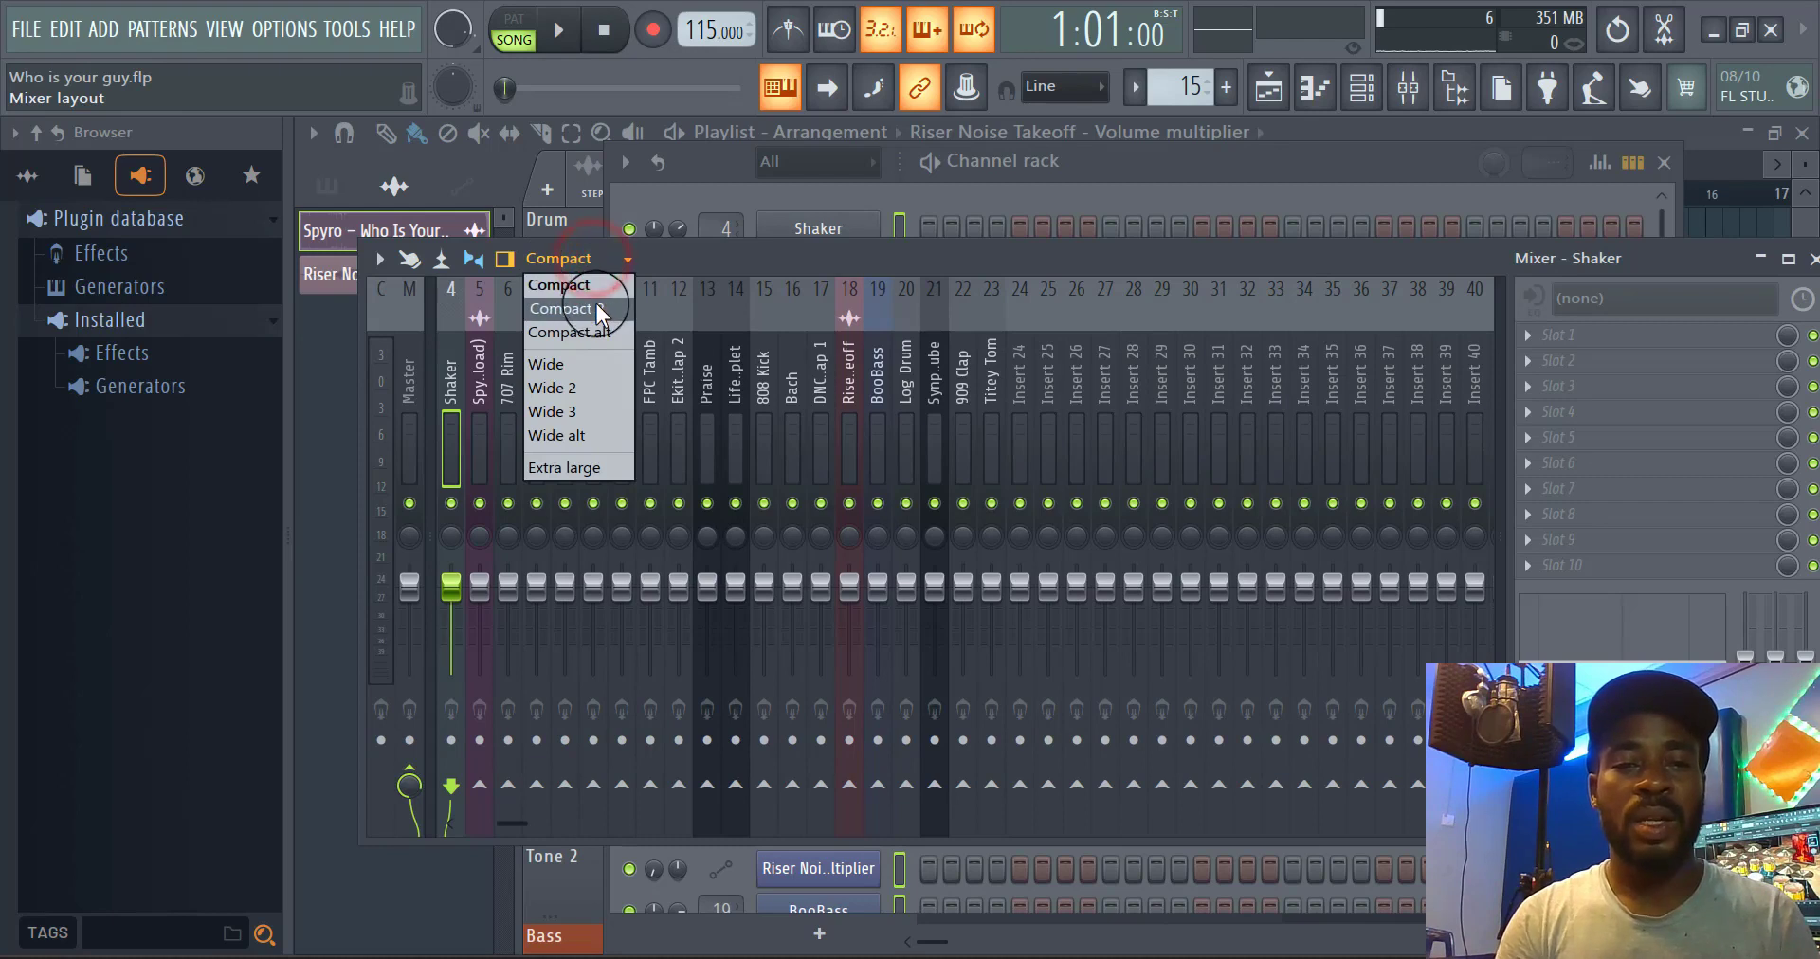
pyautogui.click(595, 303)
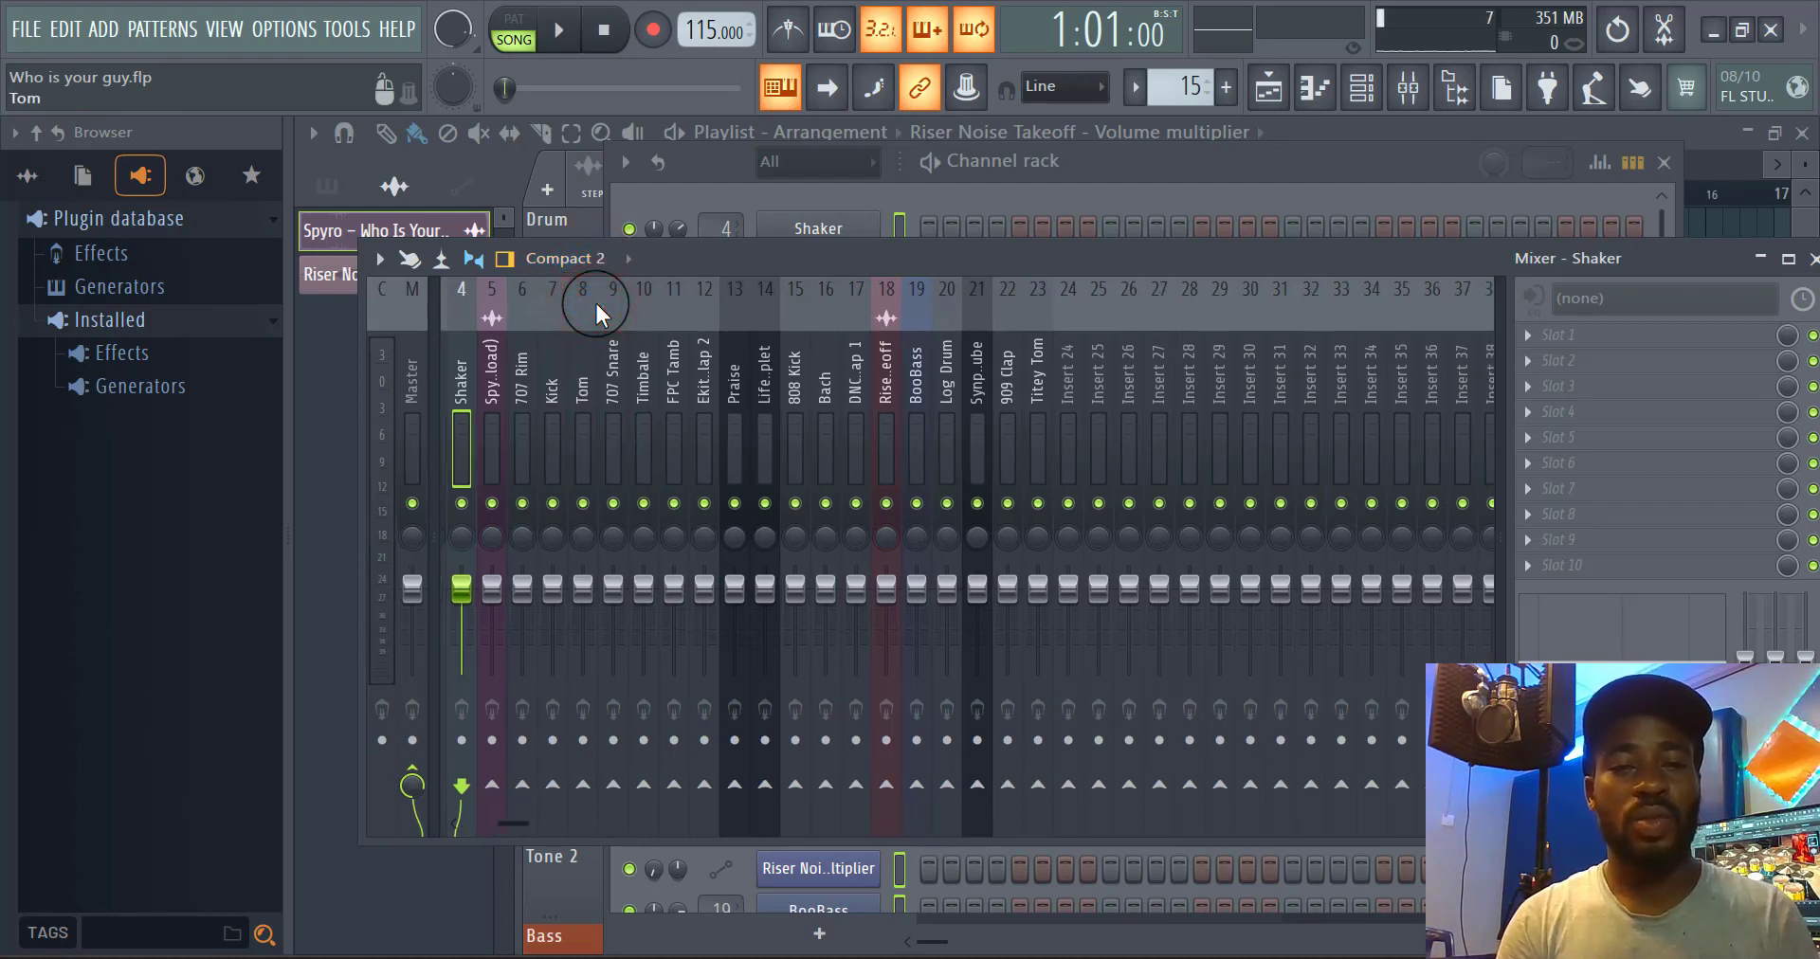
pyautogui.click(632, 259)
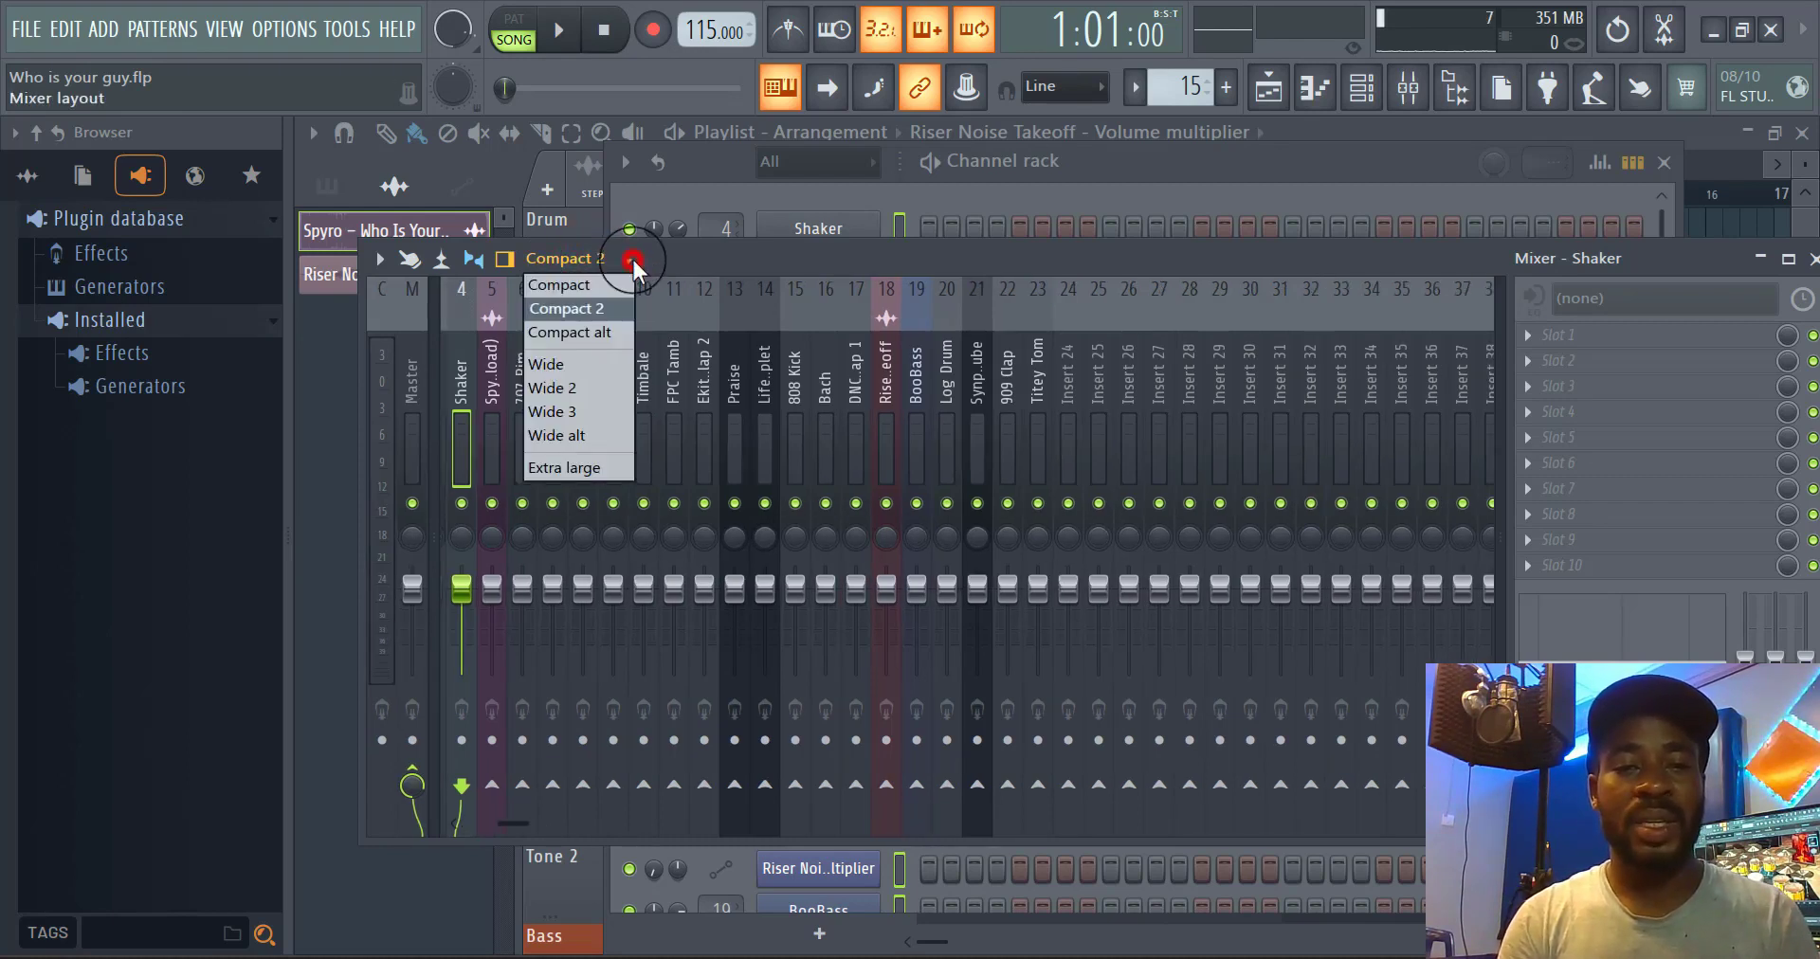
pyautogui.click(615, 332)
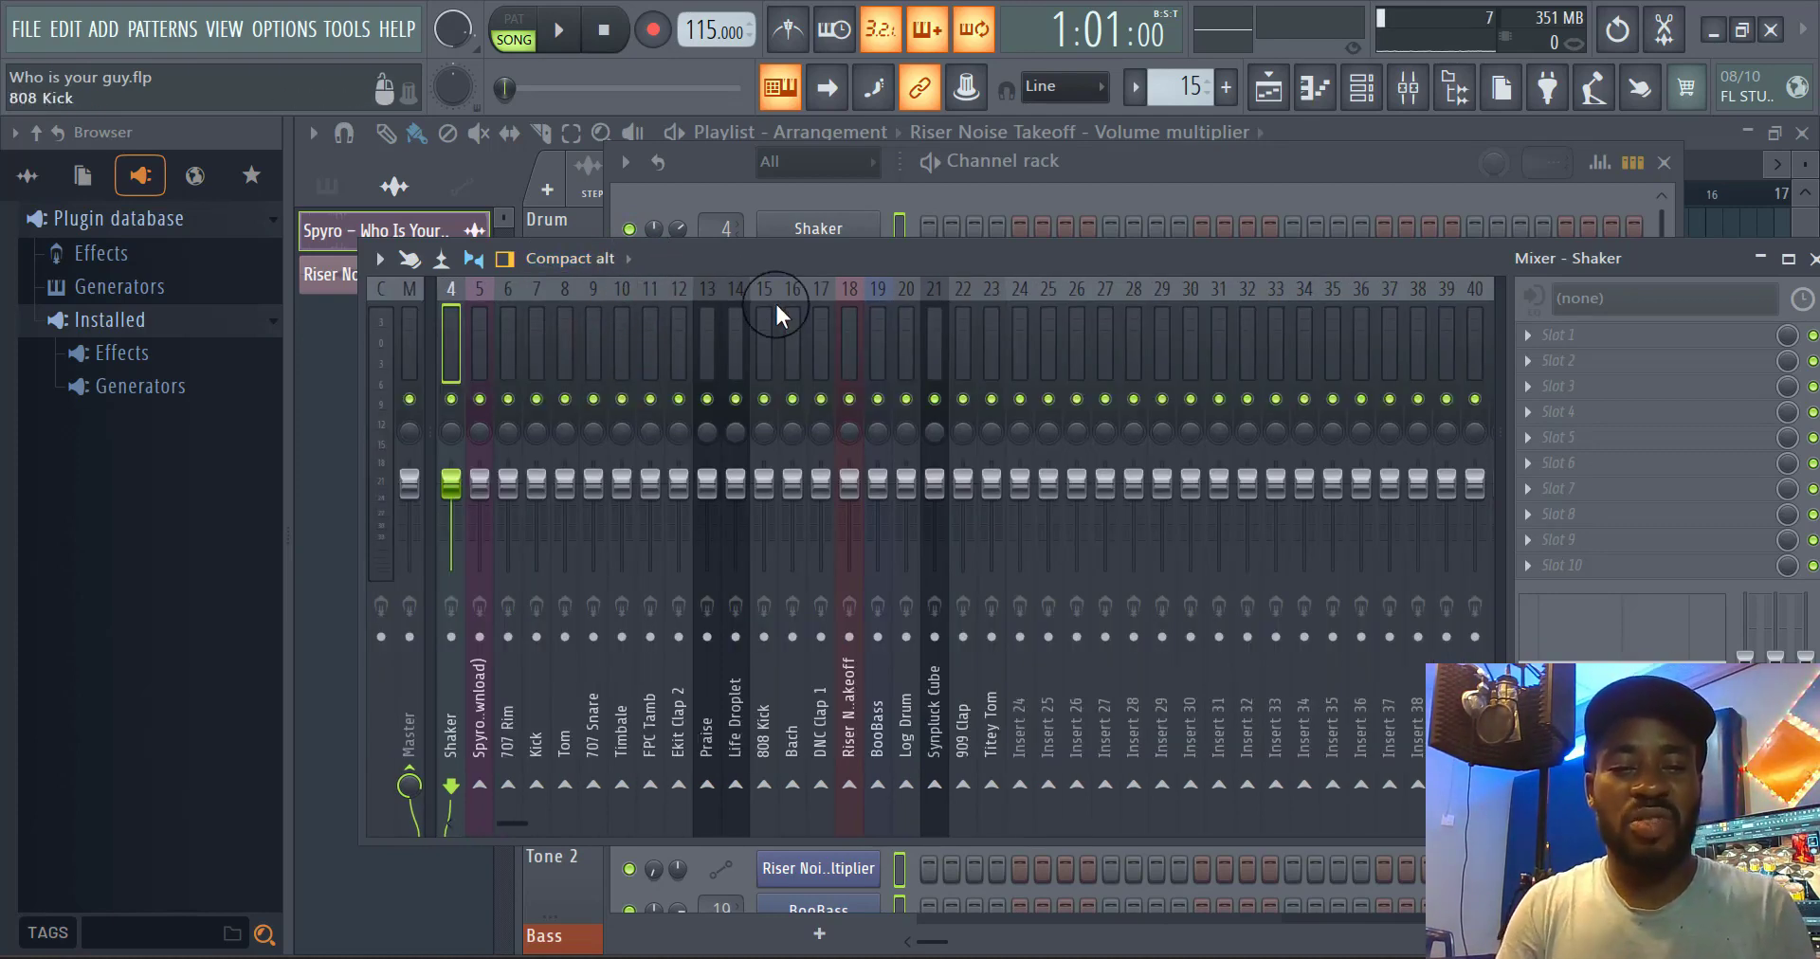
# Preview the mixer in the Wide, Wide 2, Wide 3 and Wide alt layouts, one after another
pyautogui.click(629, 257)
pyautogui.click(601, 363)
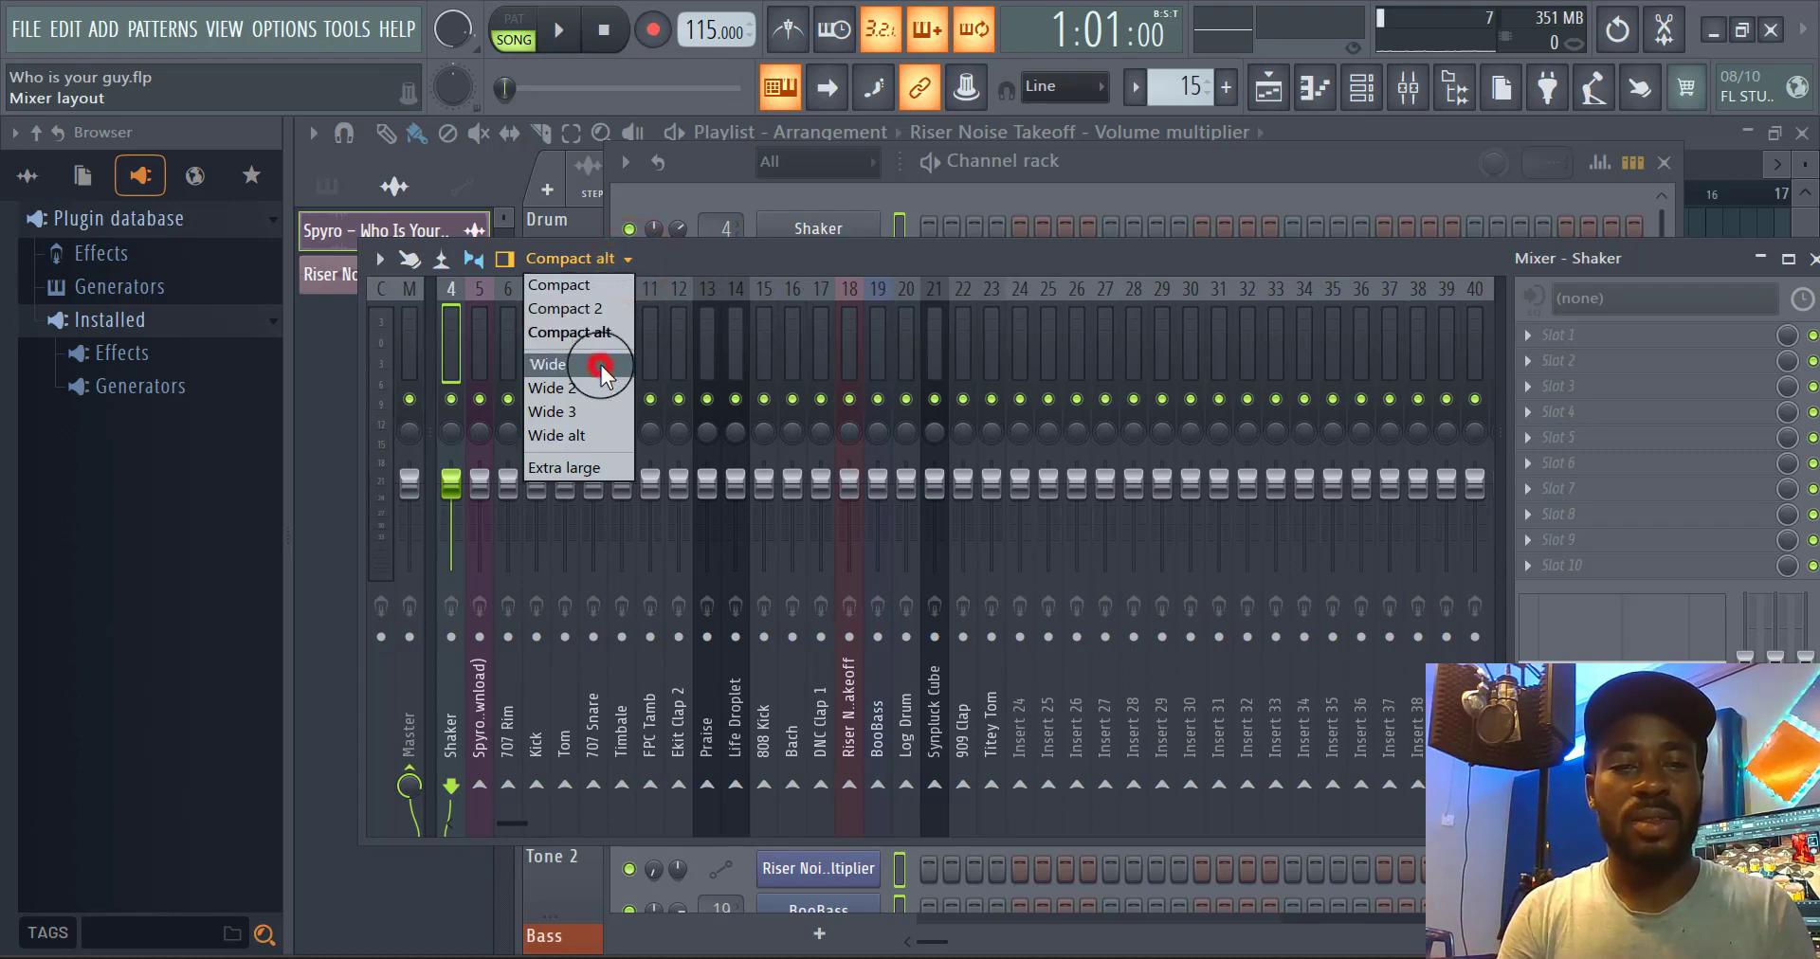
pyautogui.click(625, 258)
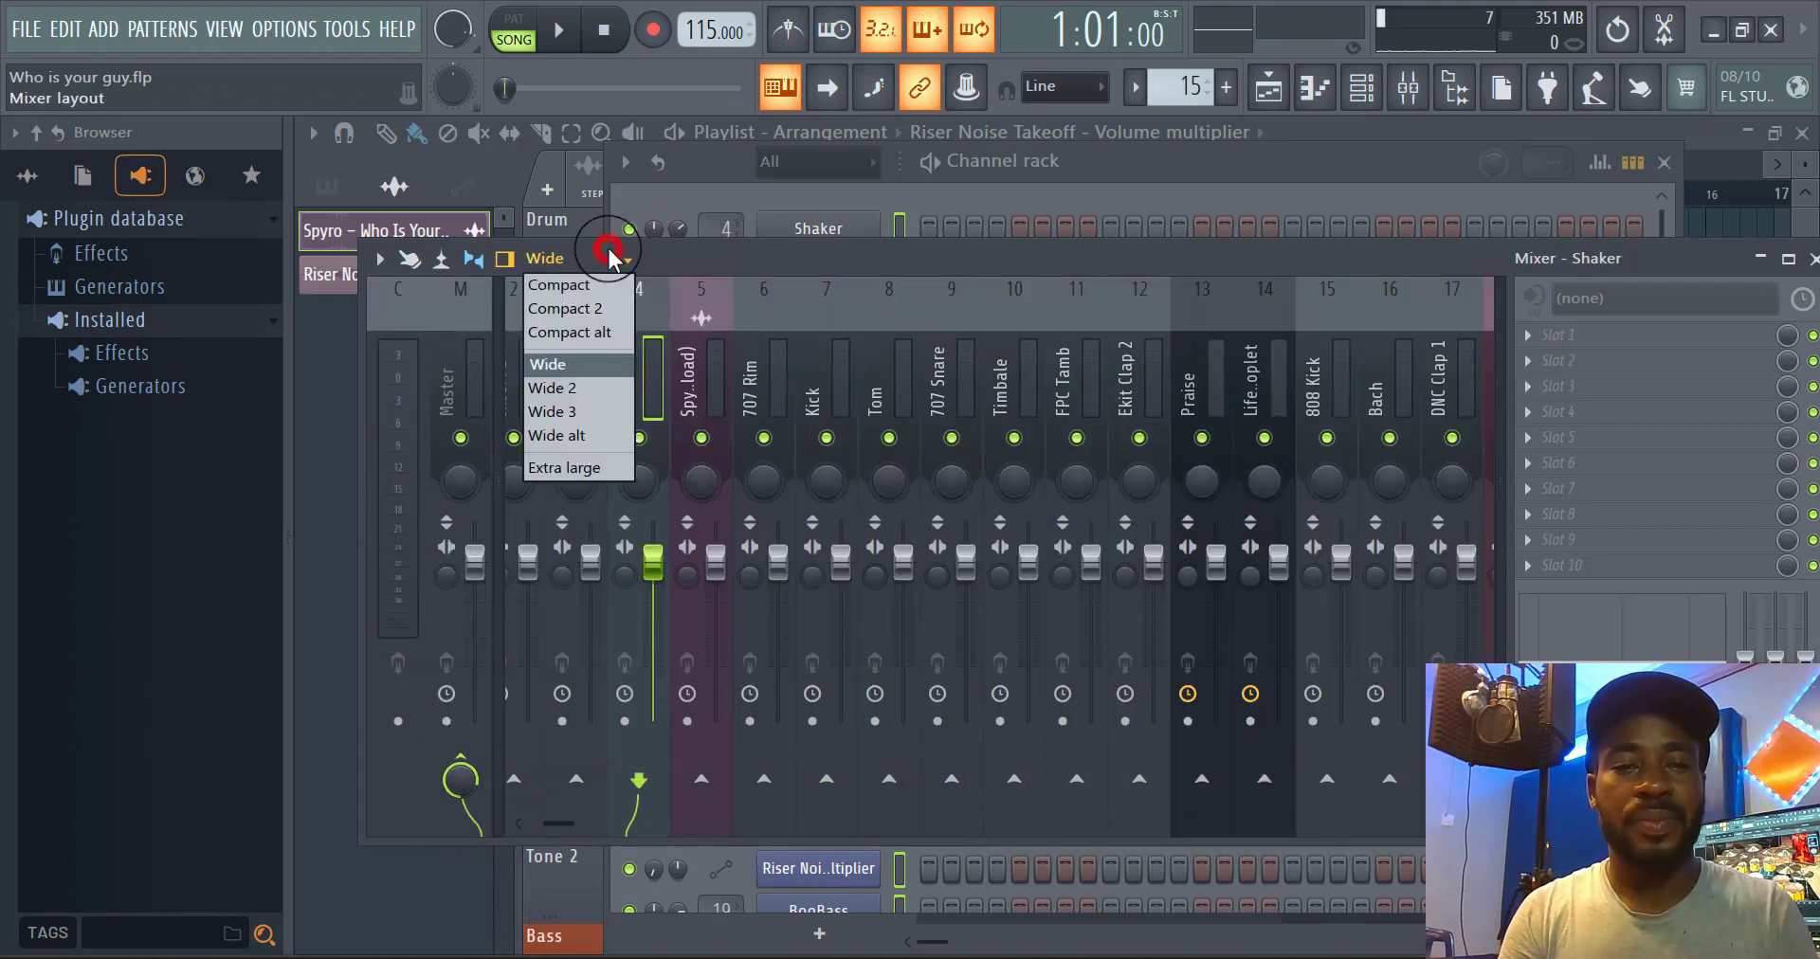
pyautogui.click(599, 393)
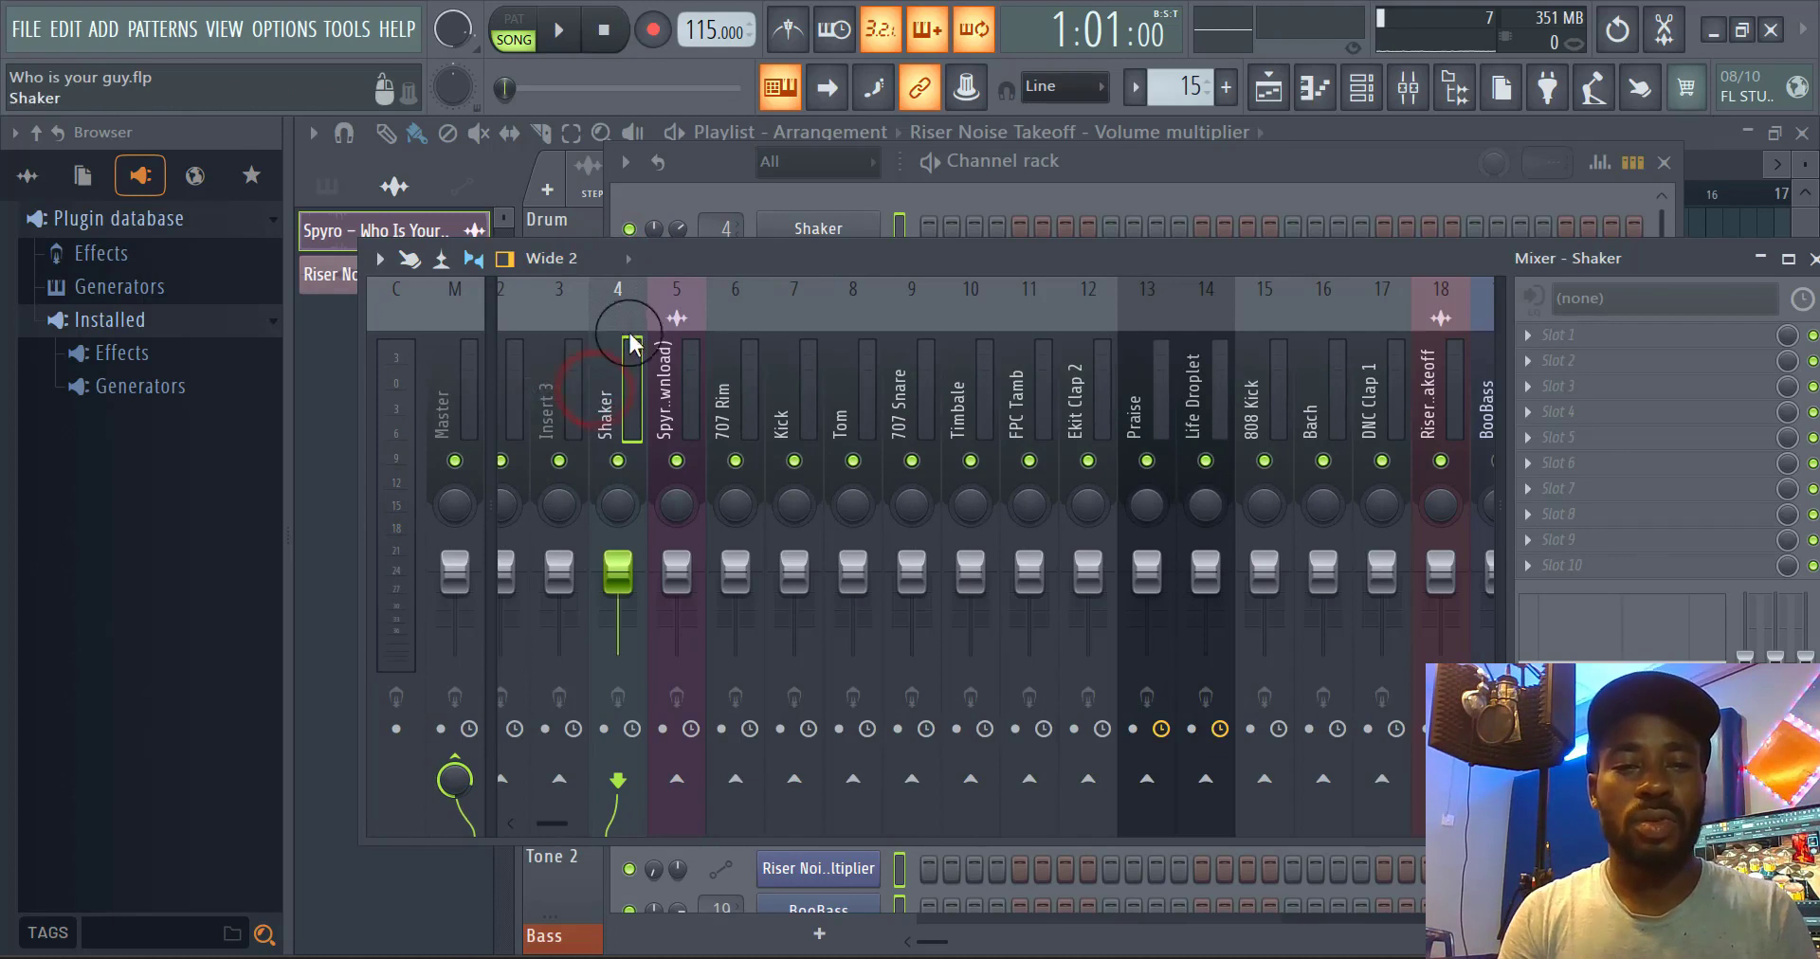
pyautogui.click(626, 259)
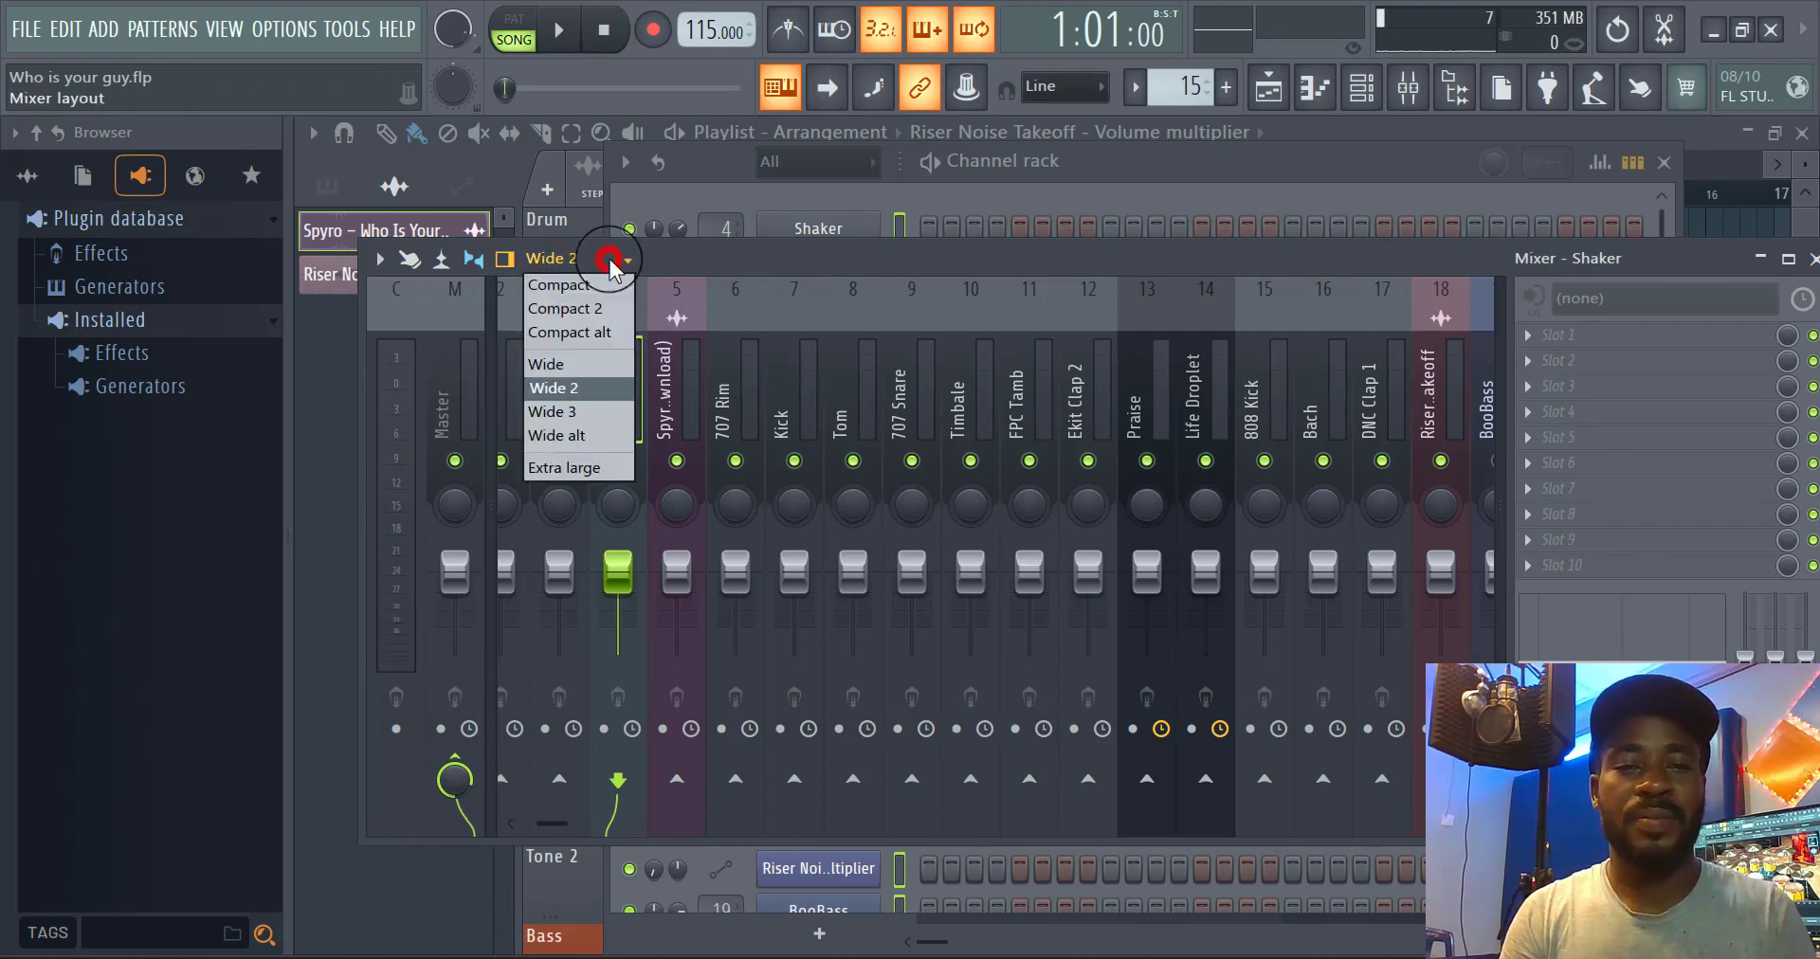
pyautogui.click(594, 419)
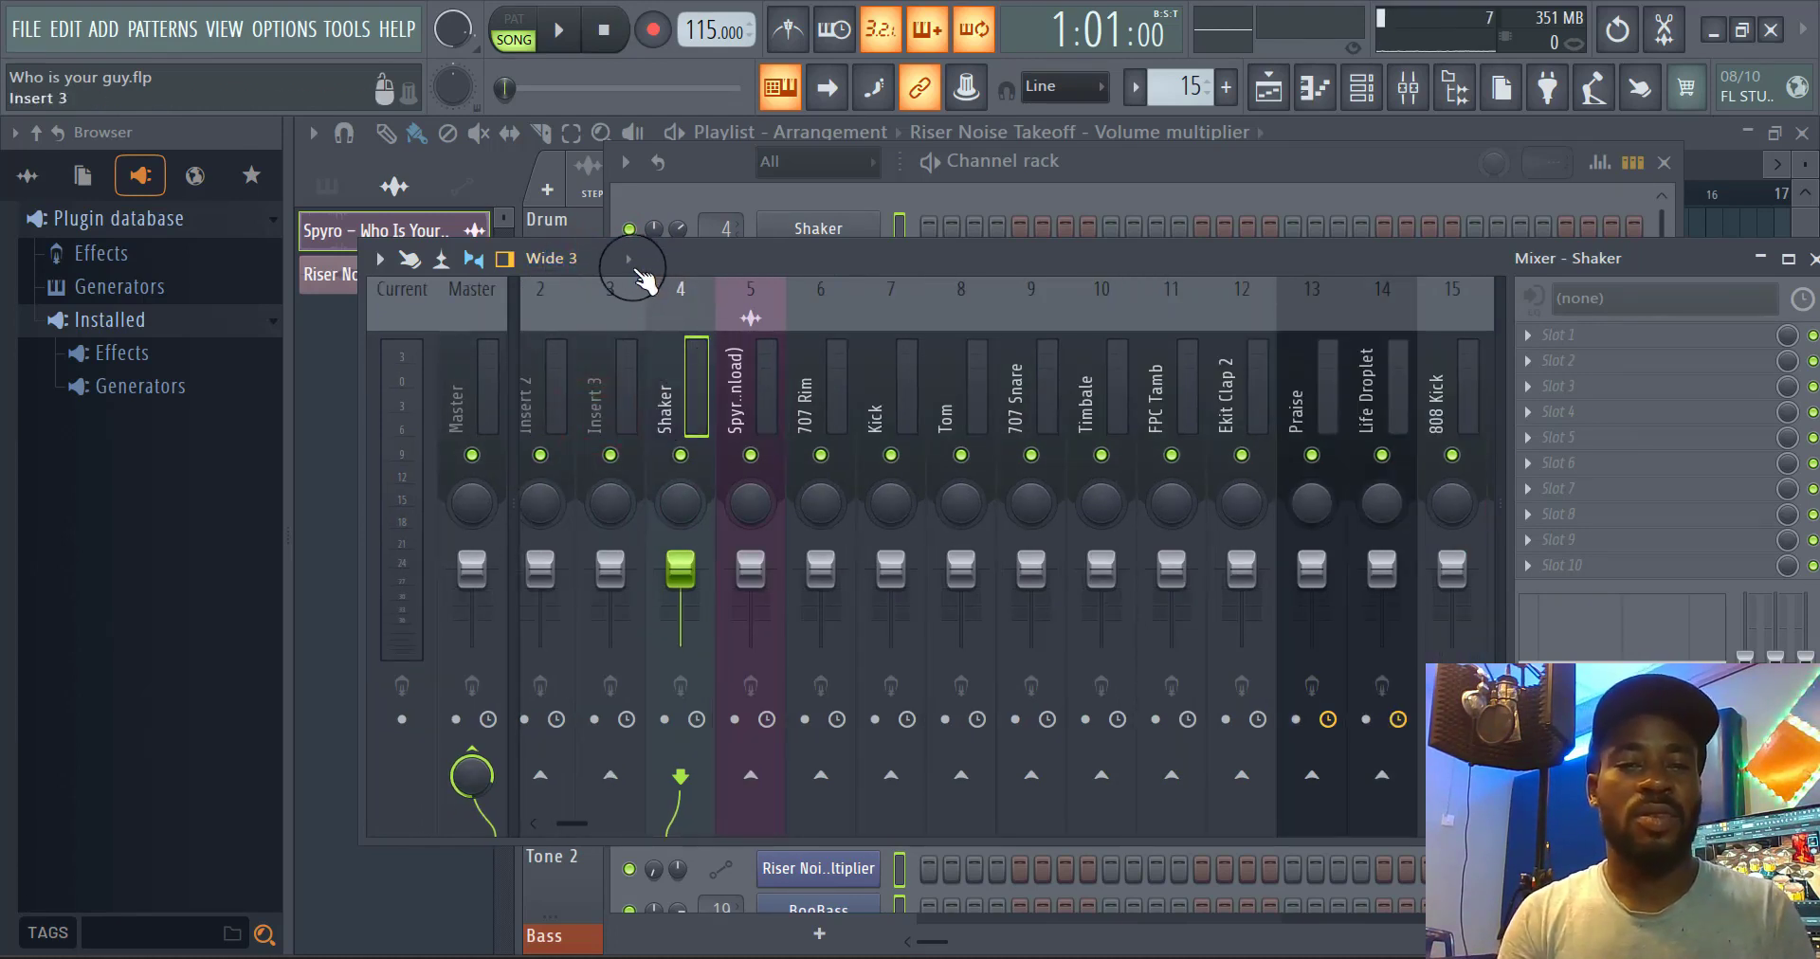
pyautogui.click(627, 261)
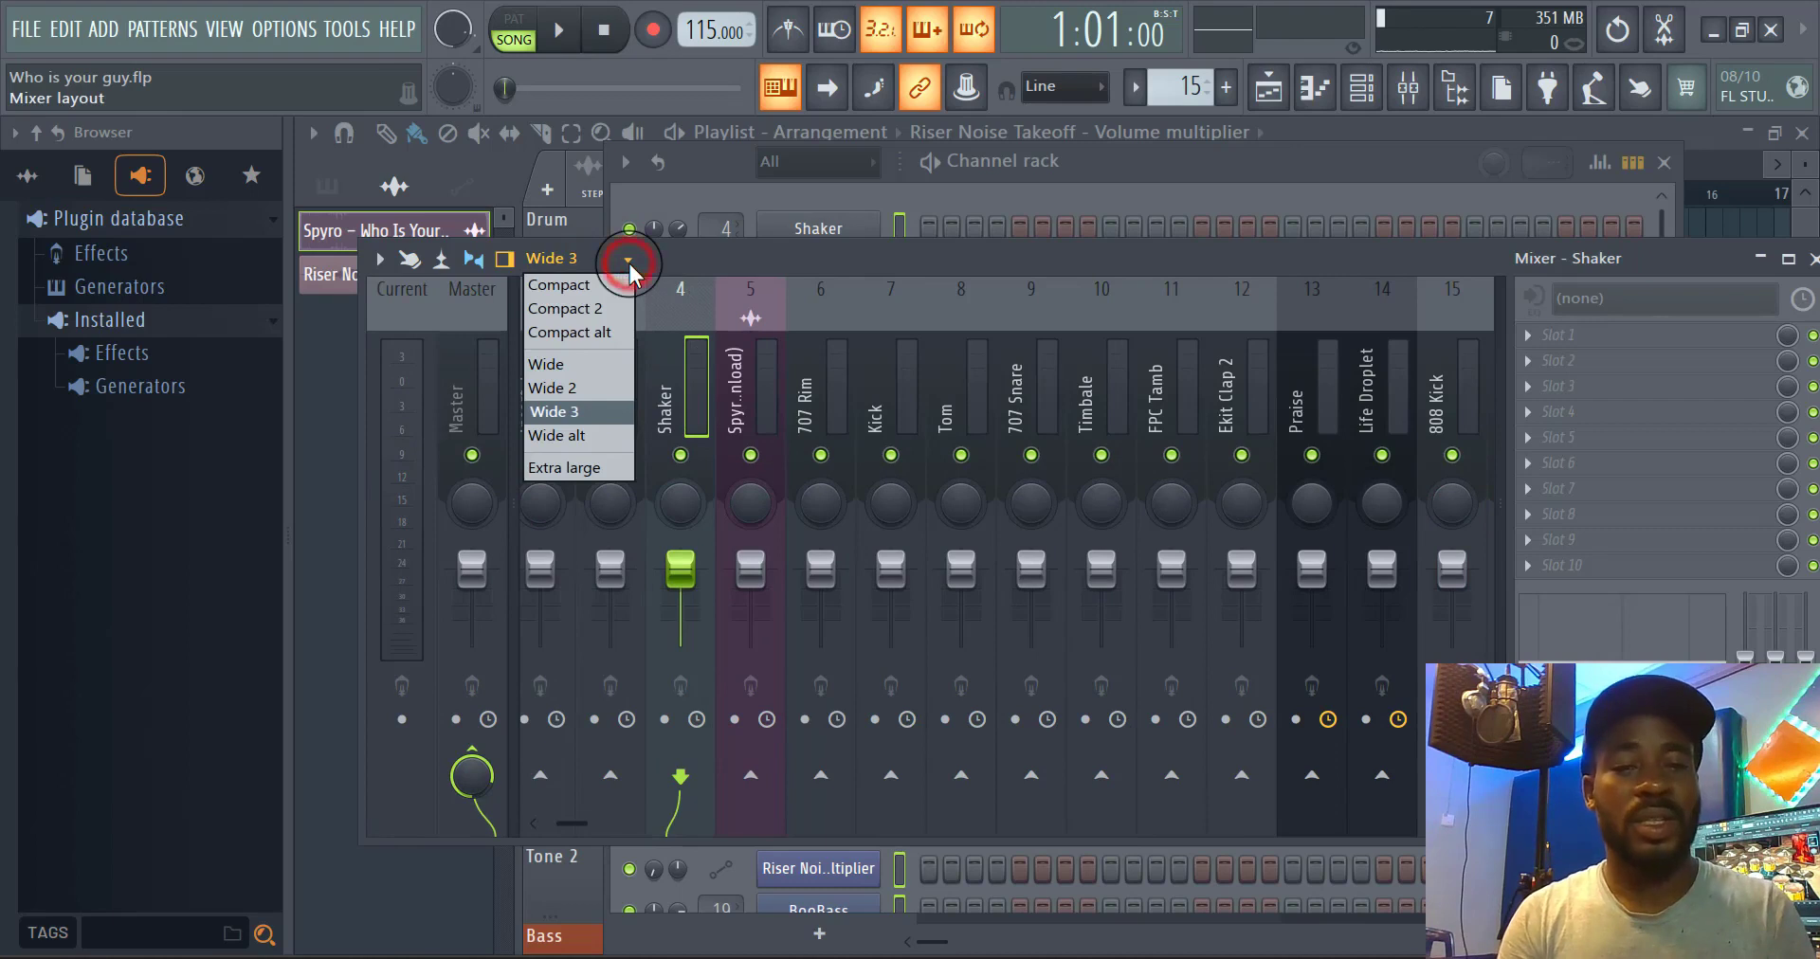
pyautogui.click(602, 435)
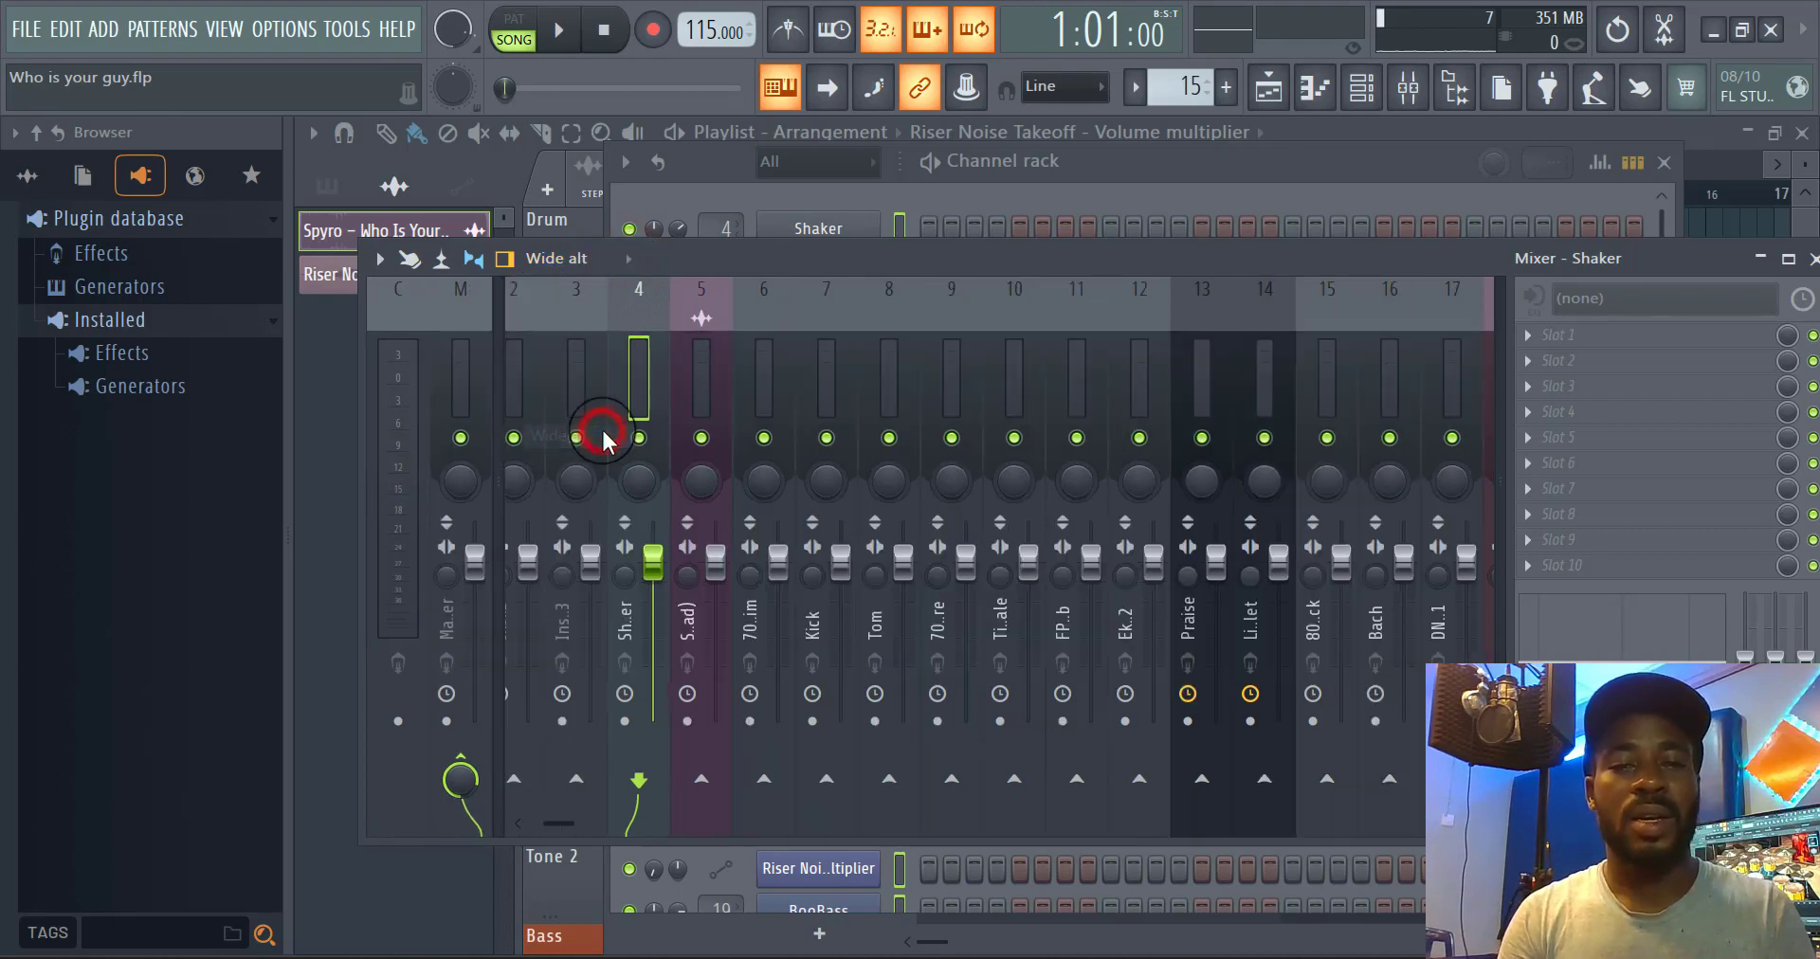
# Set the mixer layout to Wide and bring the first insert tracks into view
pyautogui.click(627, 258)
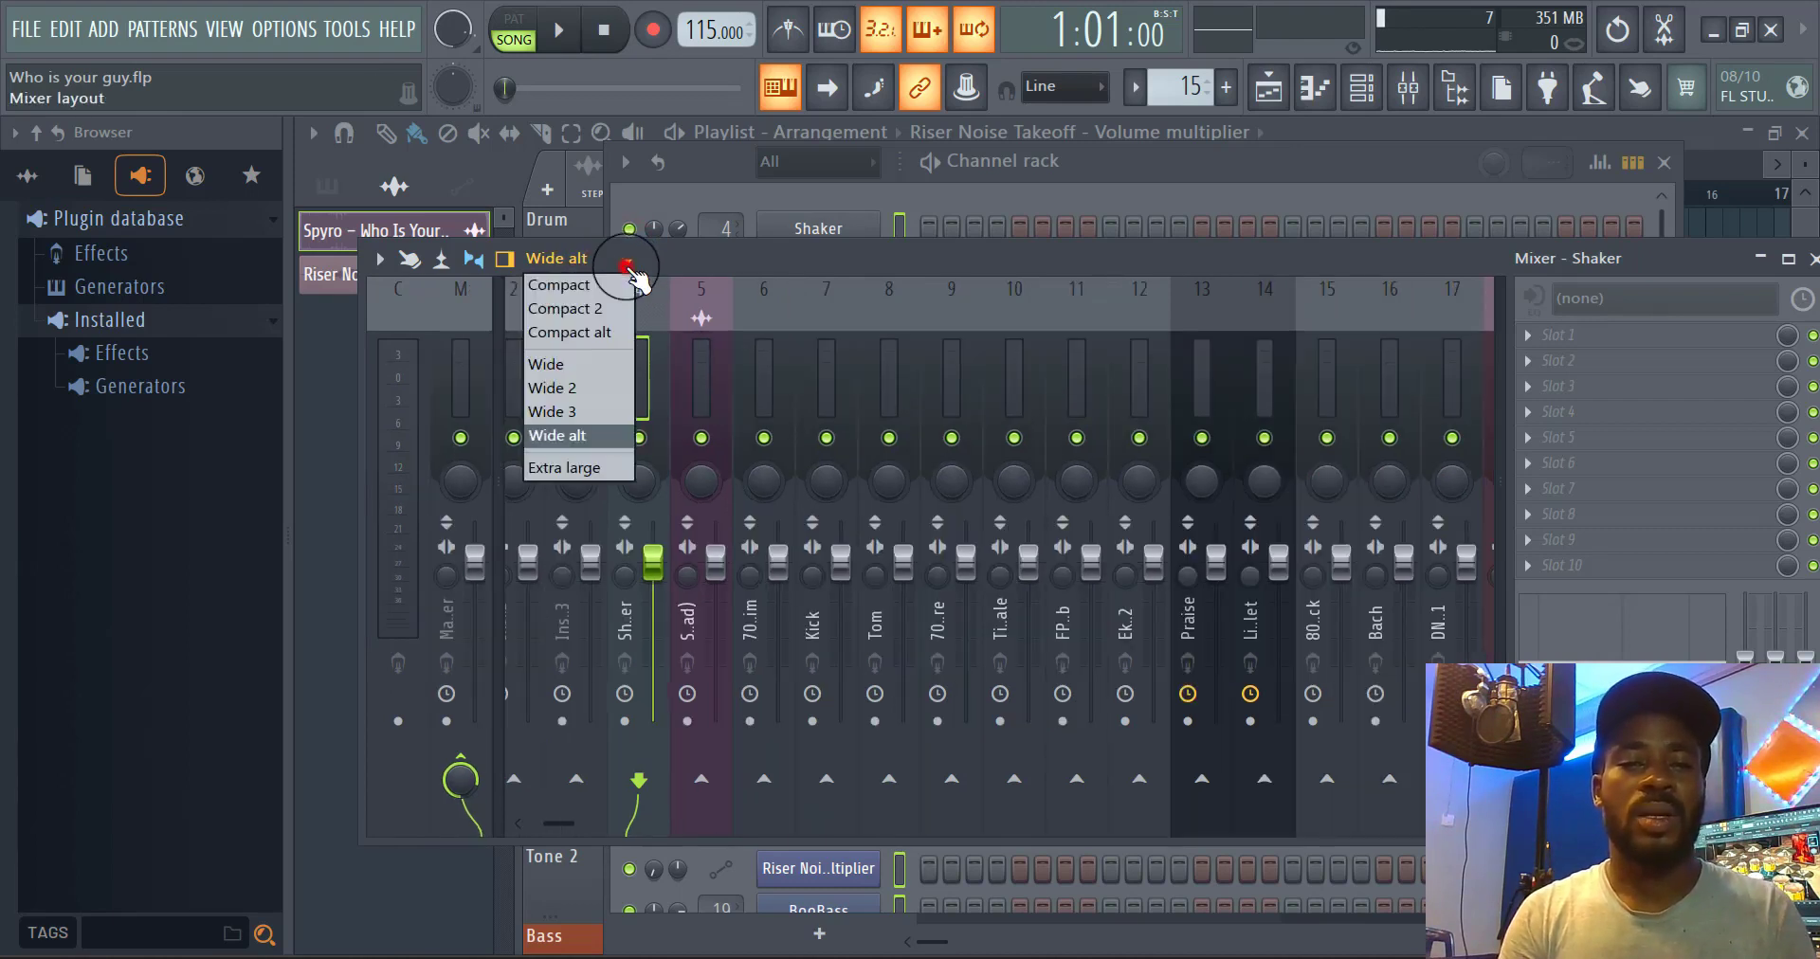
pyautogui.click(577, 366)
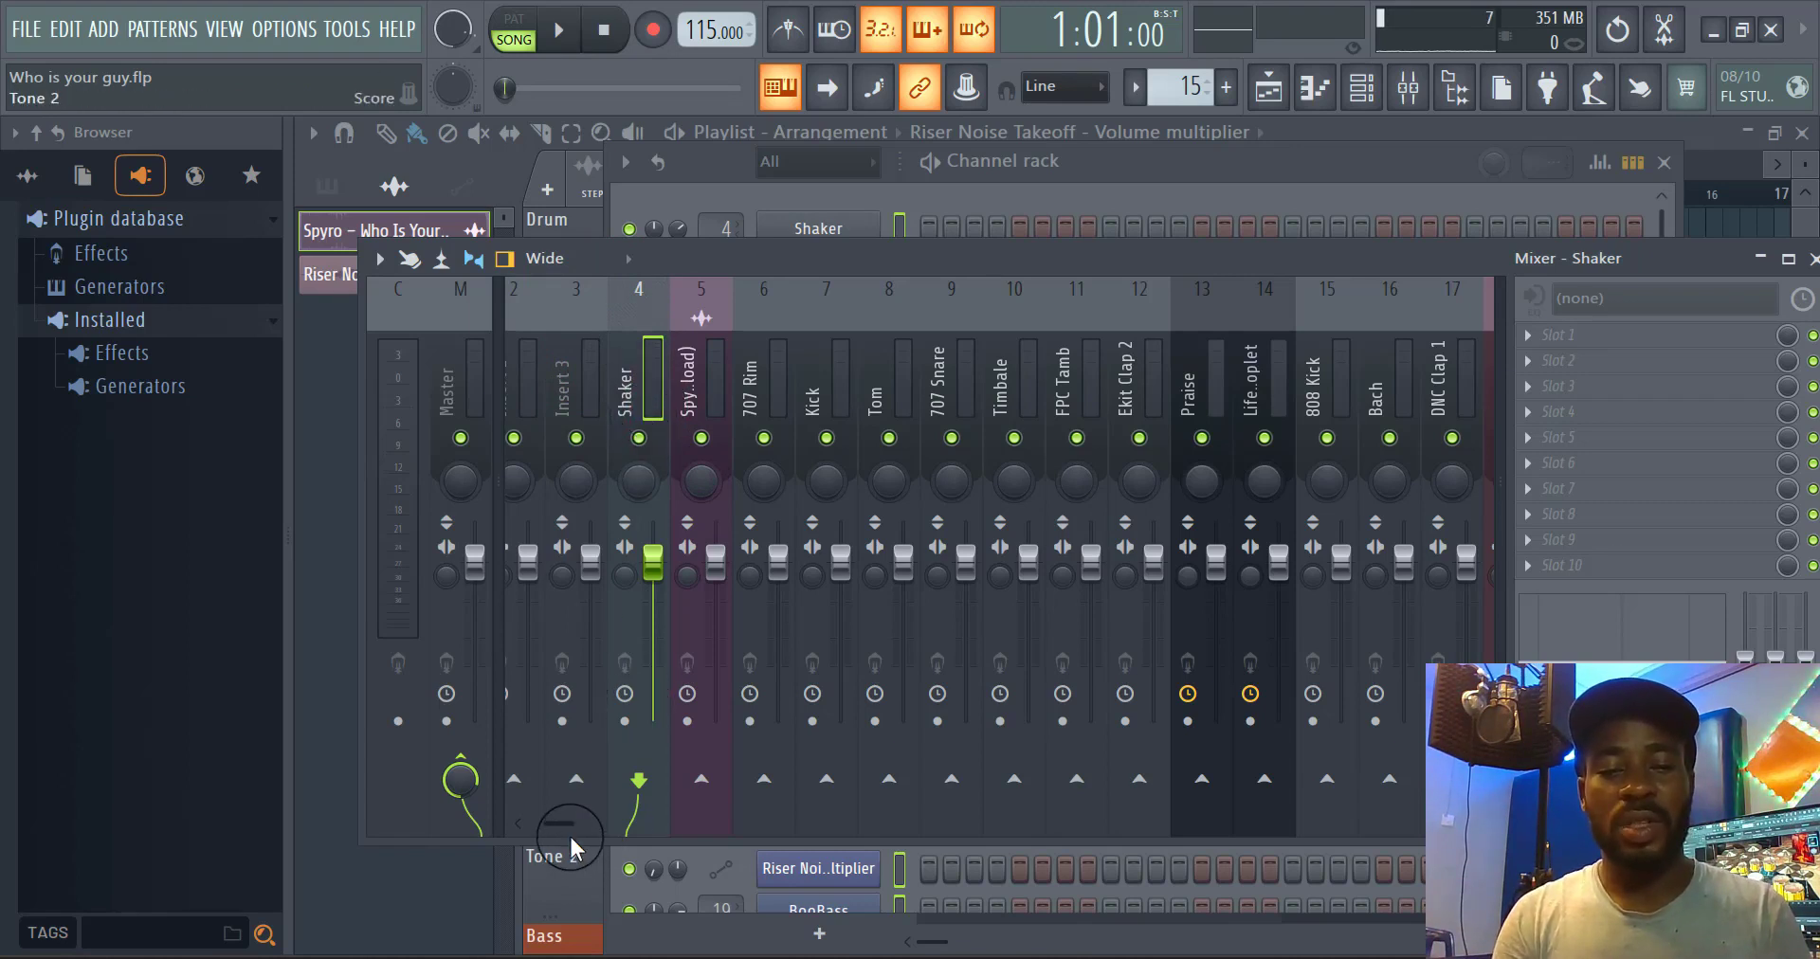
pyautogui.moveTo(565, 828); pyautogui.dragTo(469, 824)
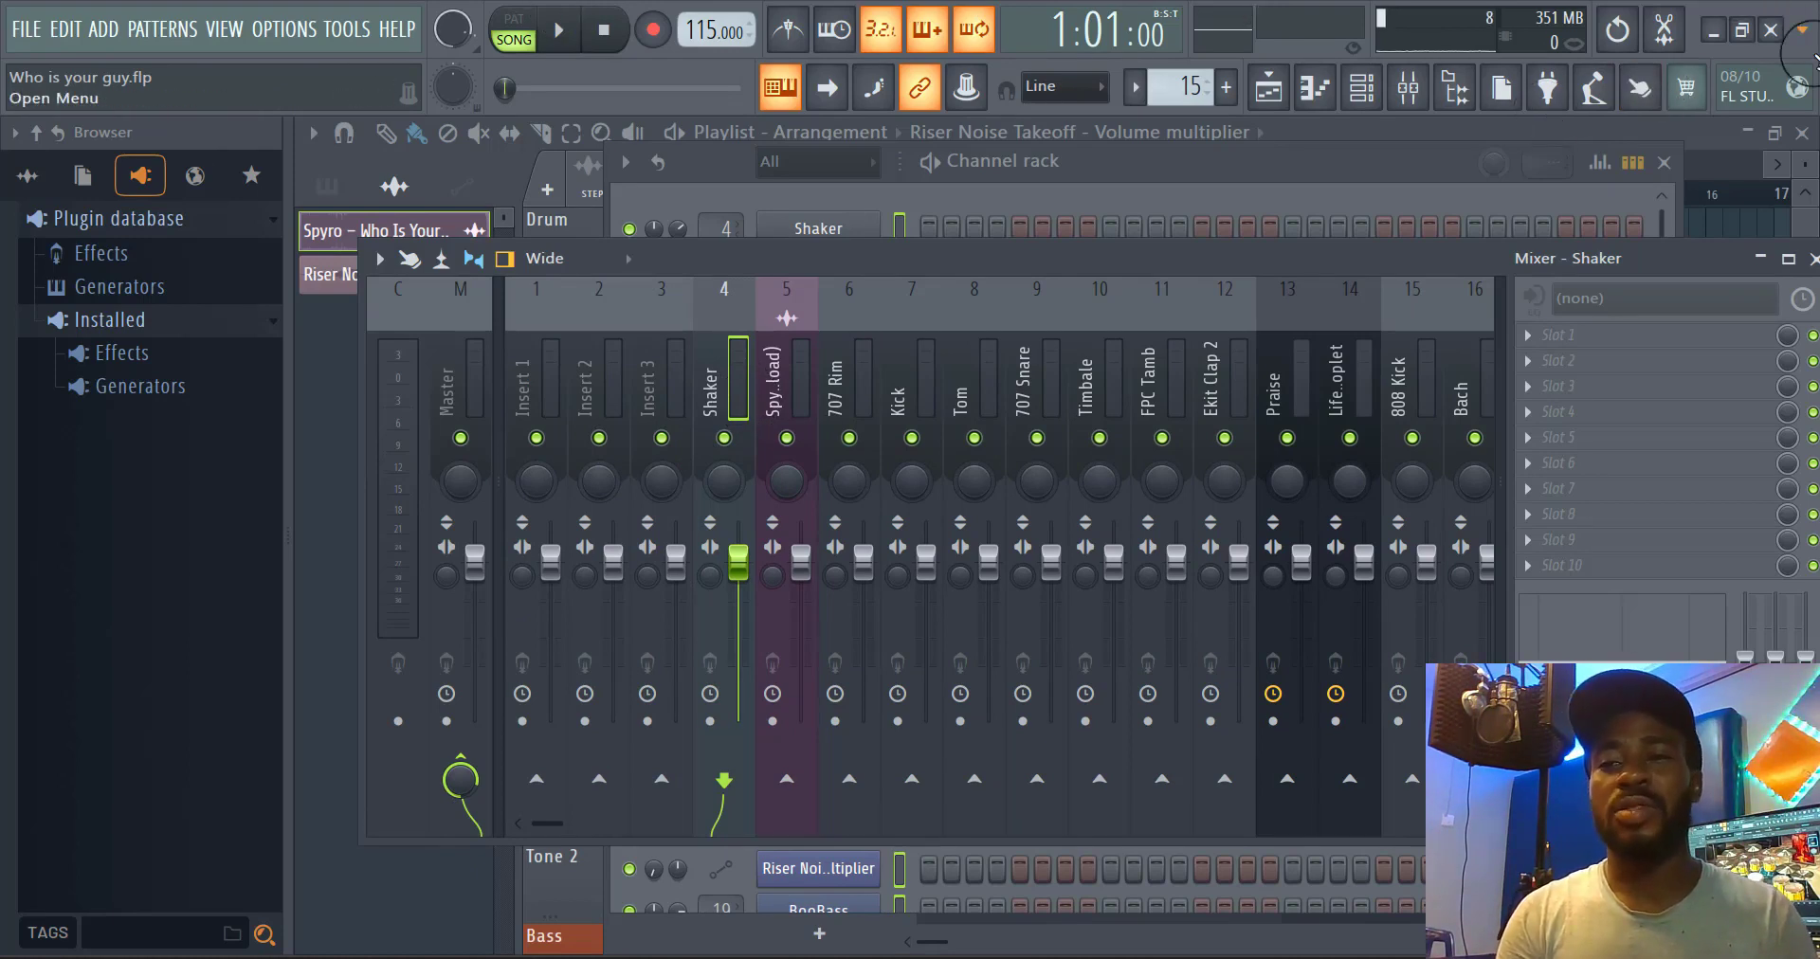
# Close the program without saving the changes, then restart it and reopen the project Who is your guy.flp
pyautogui.click(1770, 30)
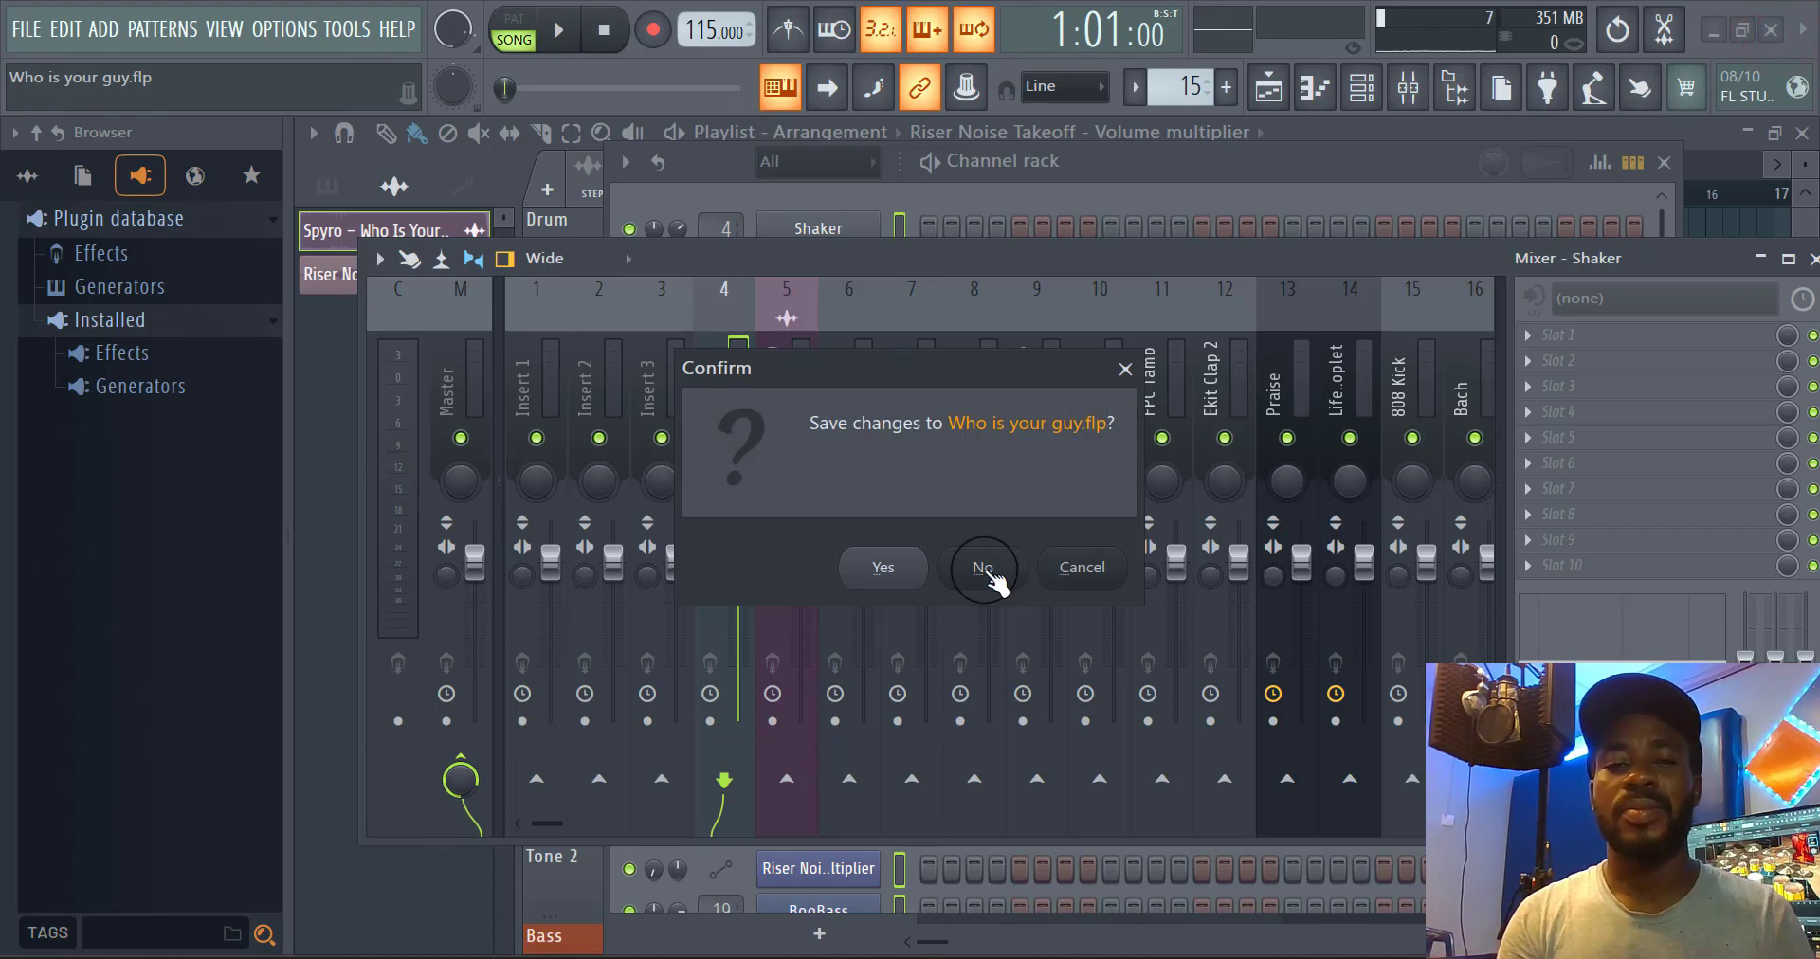
pyautogui.click(986, 569)
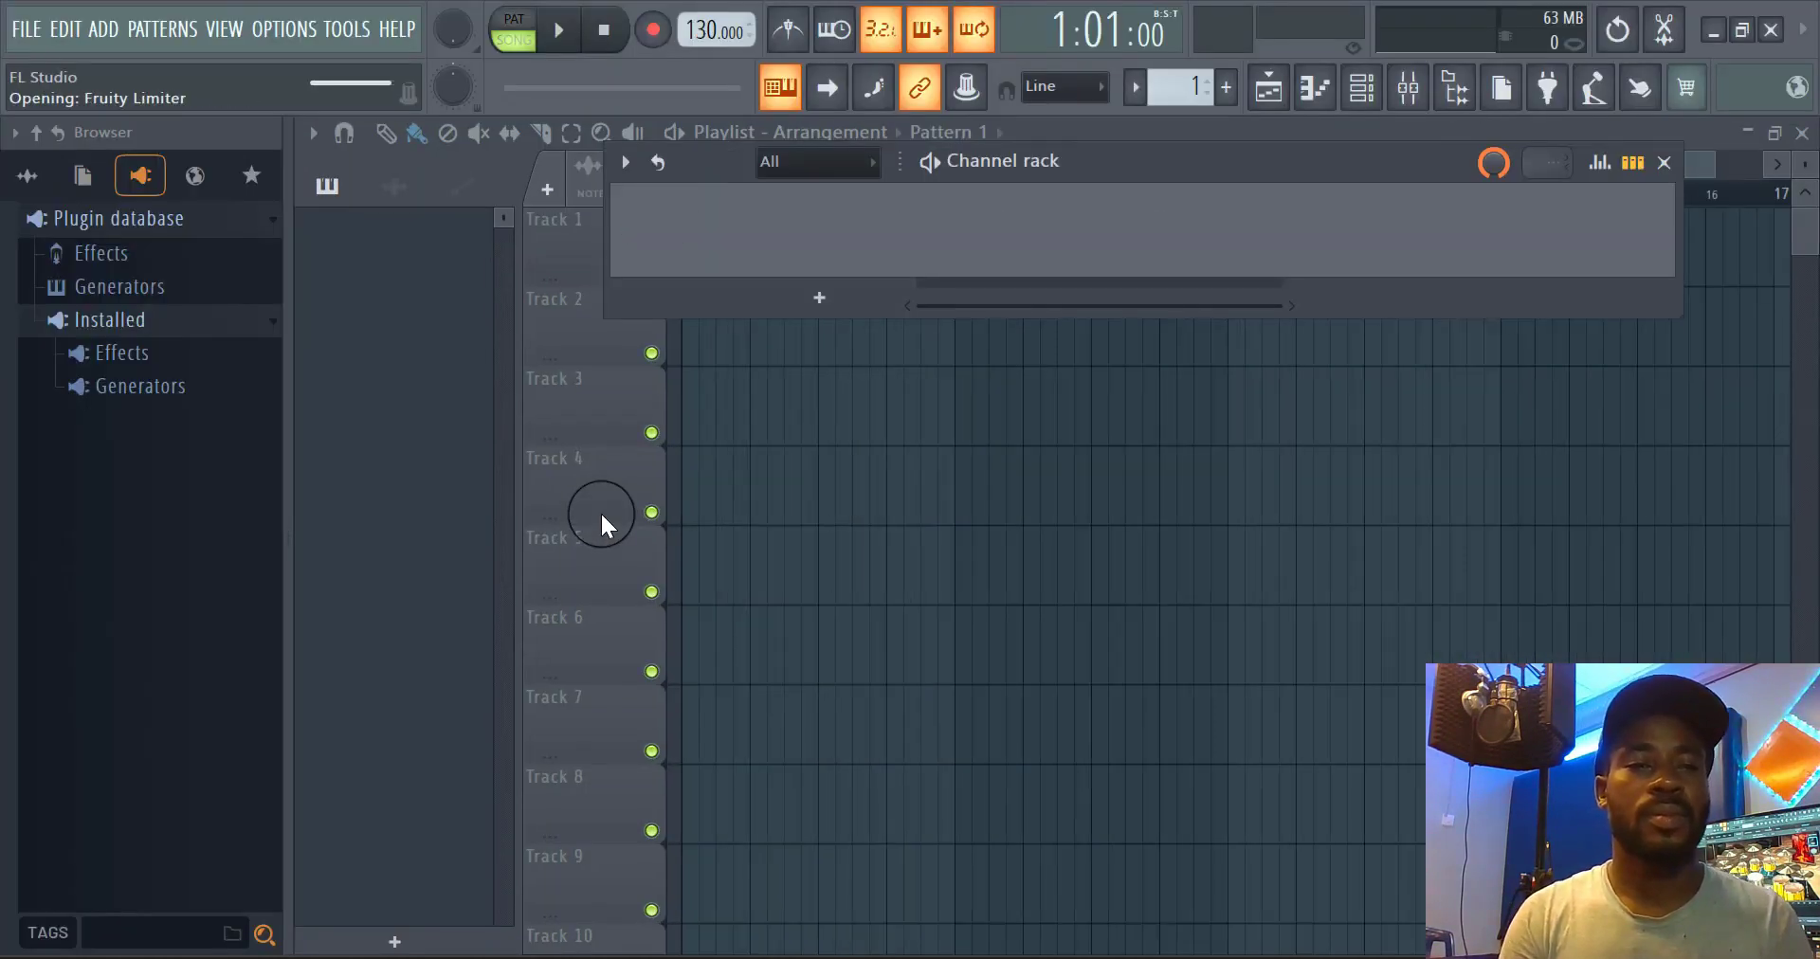
pyautogui.click(27, 28)
pyautogui.click(122, 315)
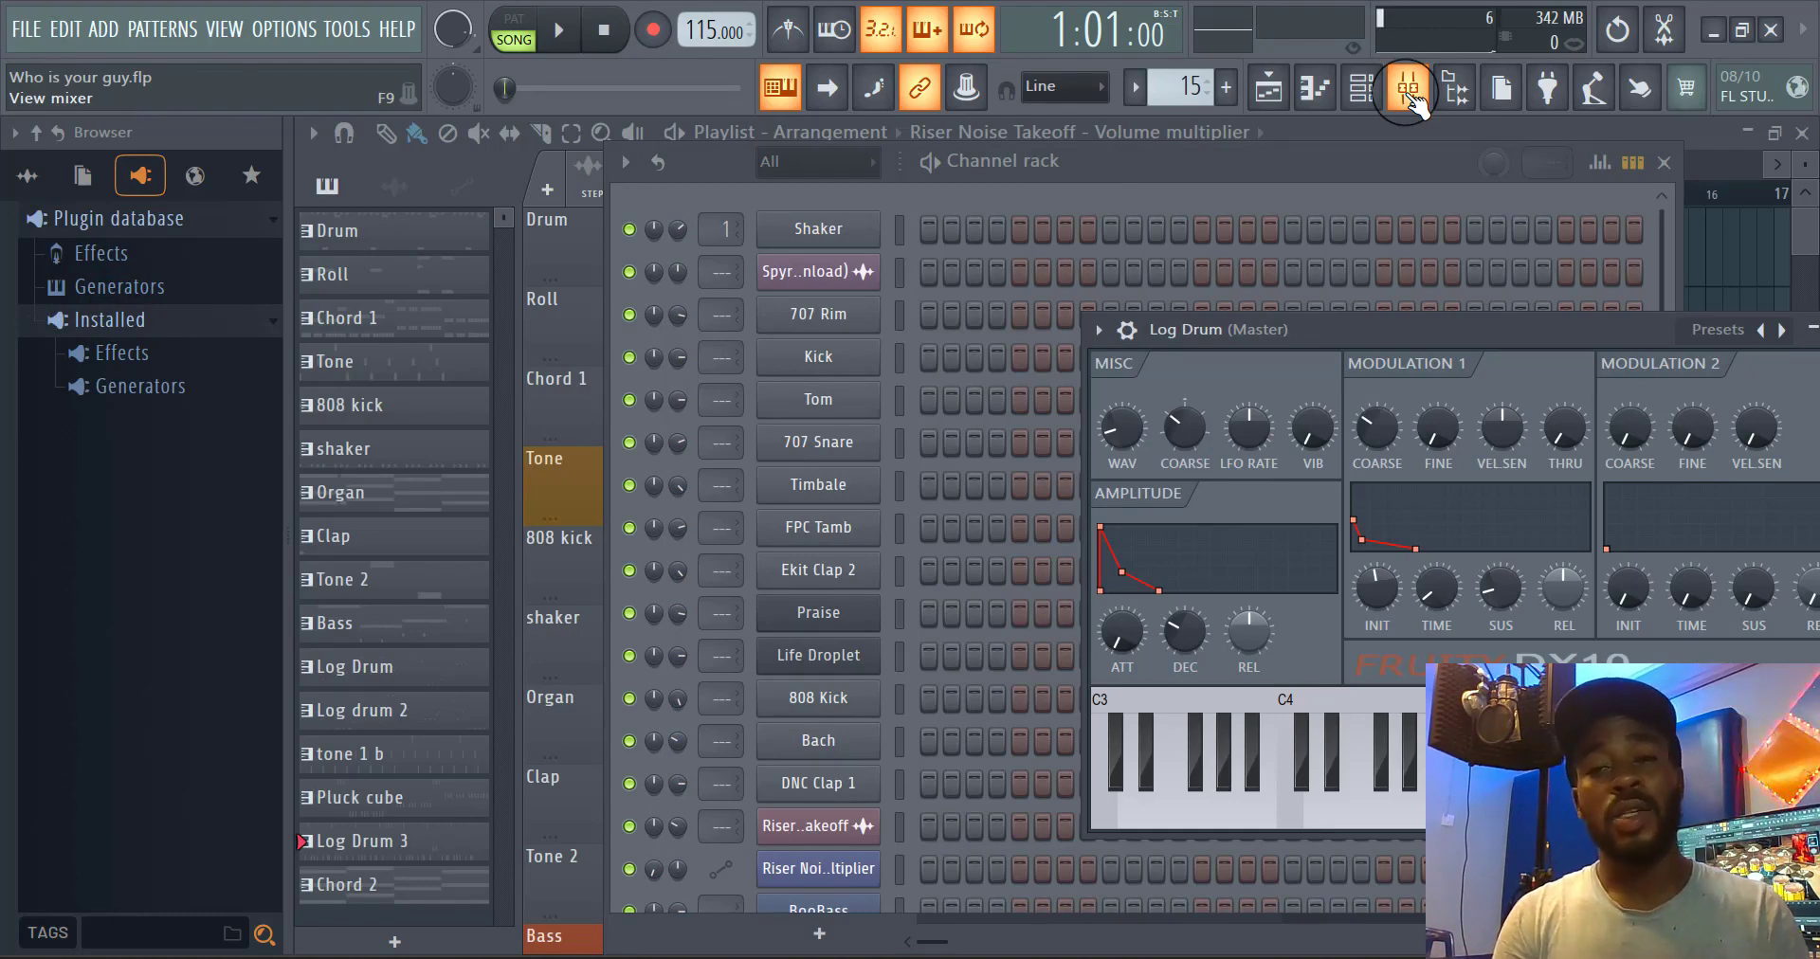
# Select all channels in the Channel rack and route them to consecutive mixer tracks starting from Insert 1
pyautogui.click(1305, 174)
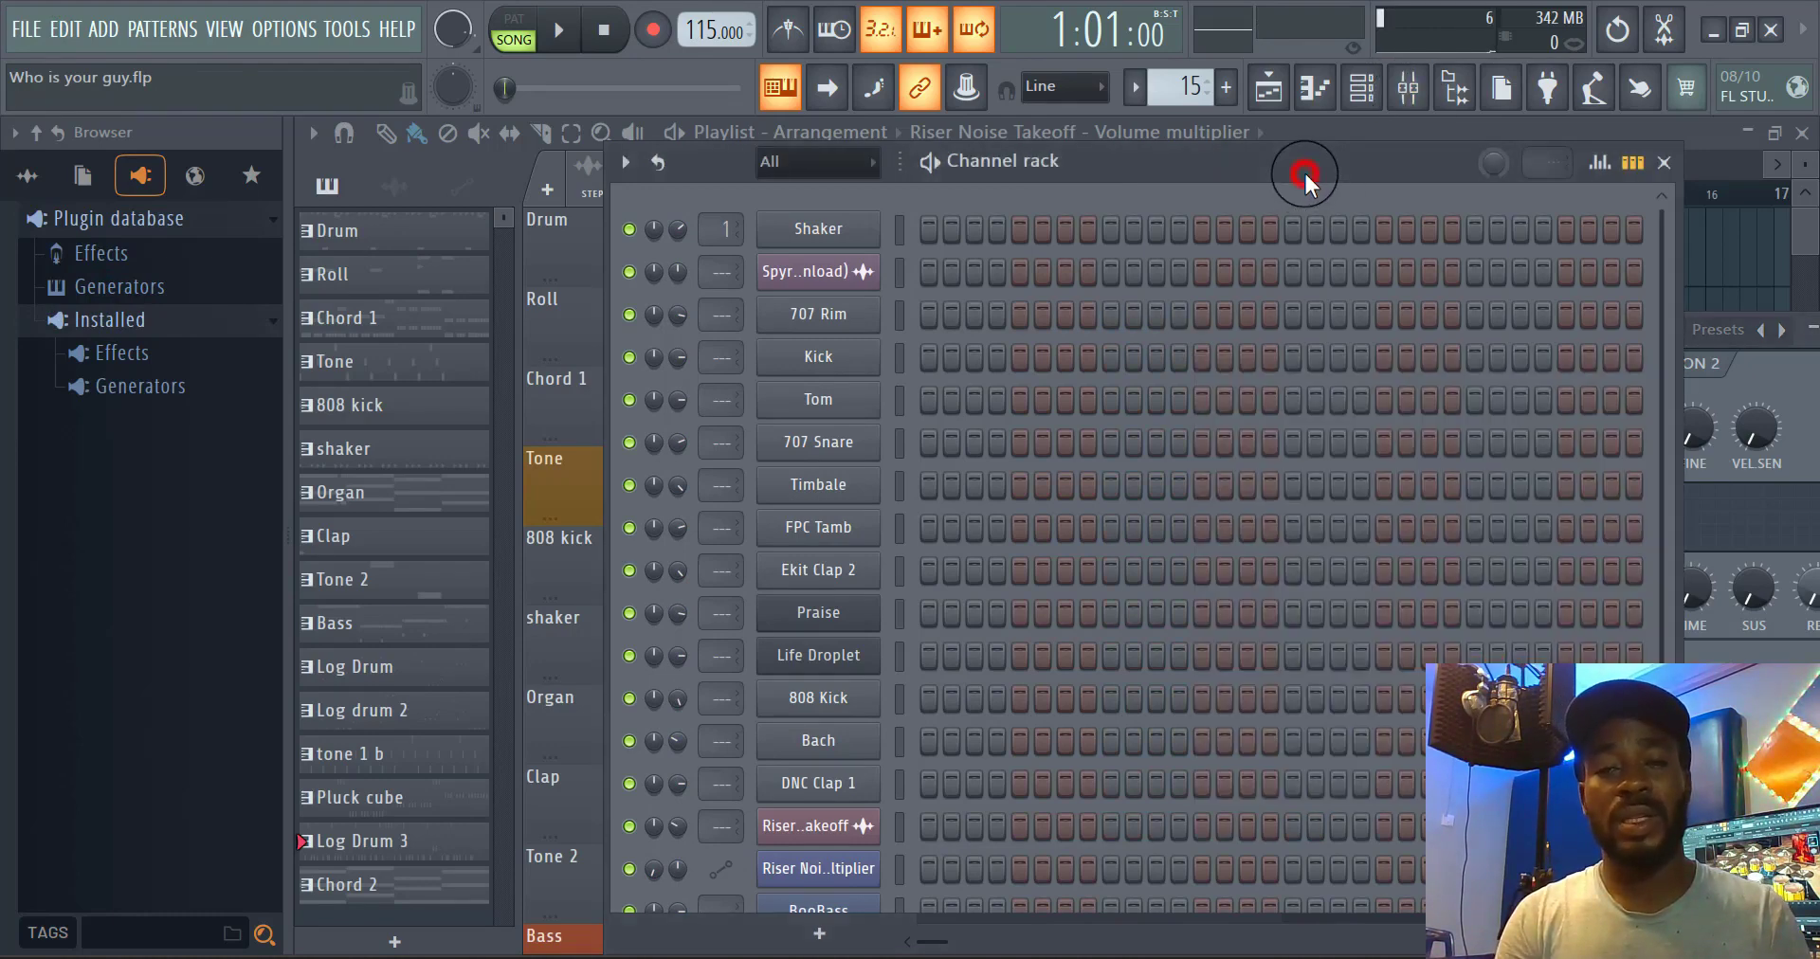
pyautogui.doubleClick(900, 241)
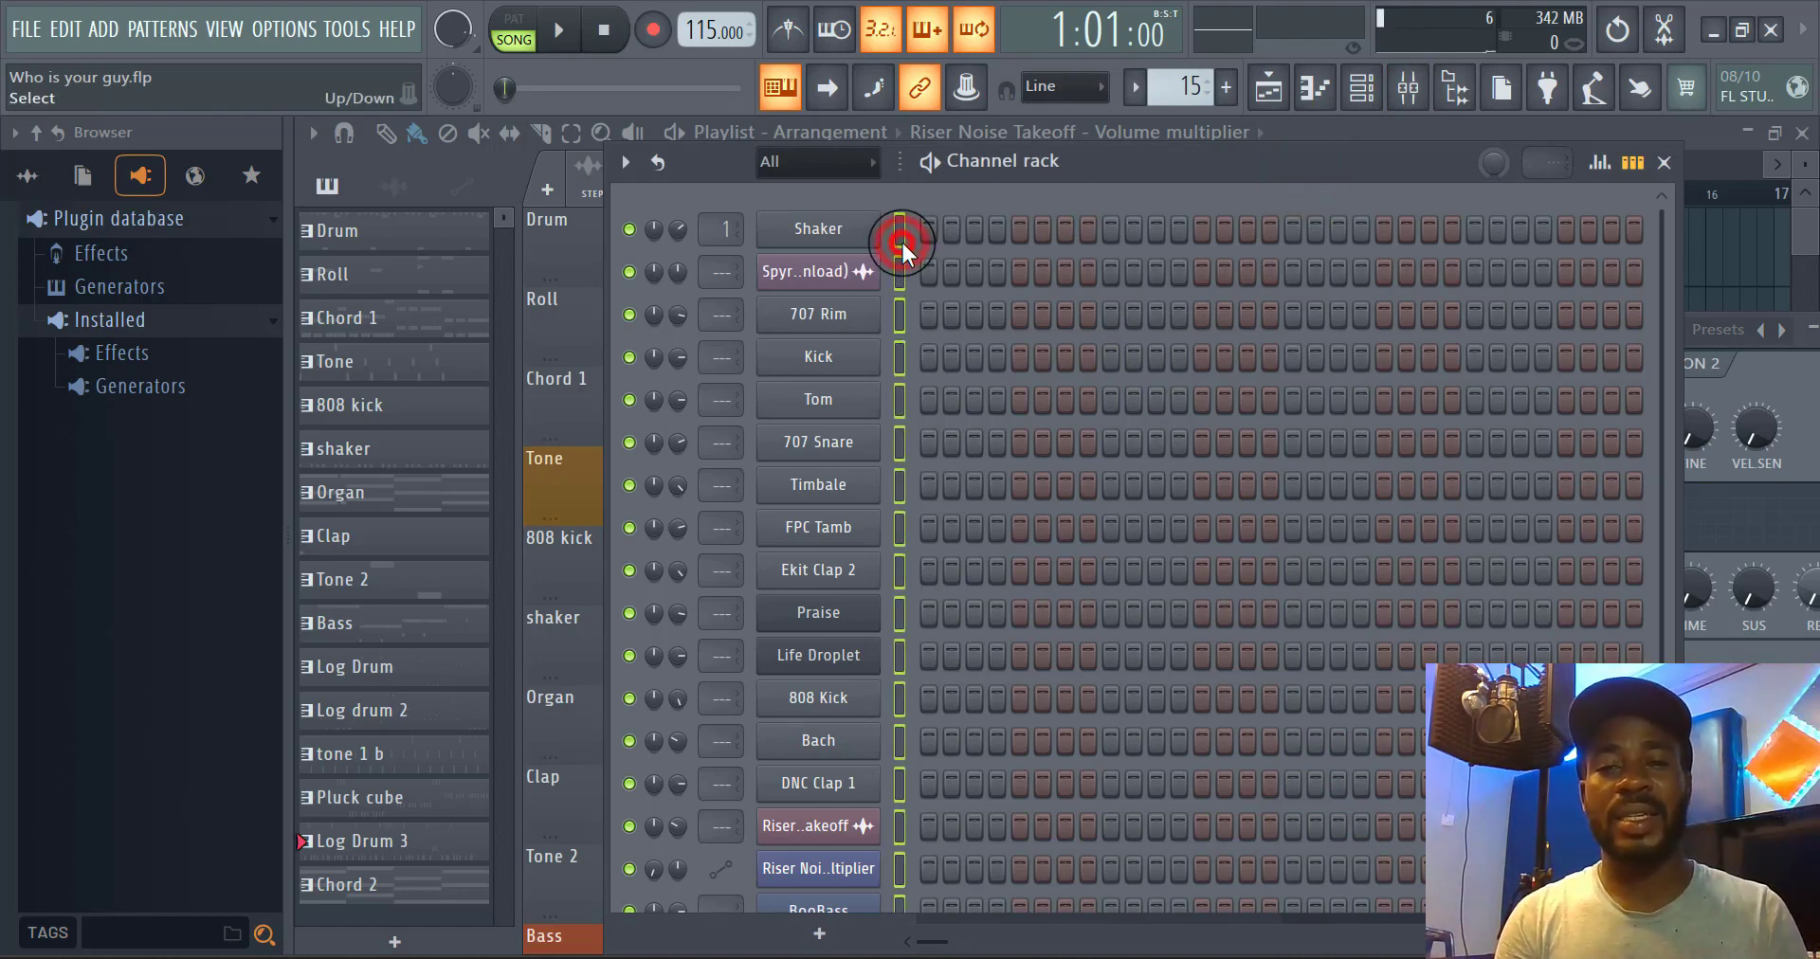
pyautogui.click(1412, 87)
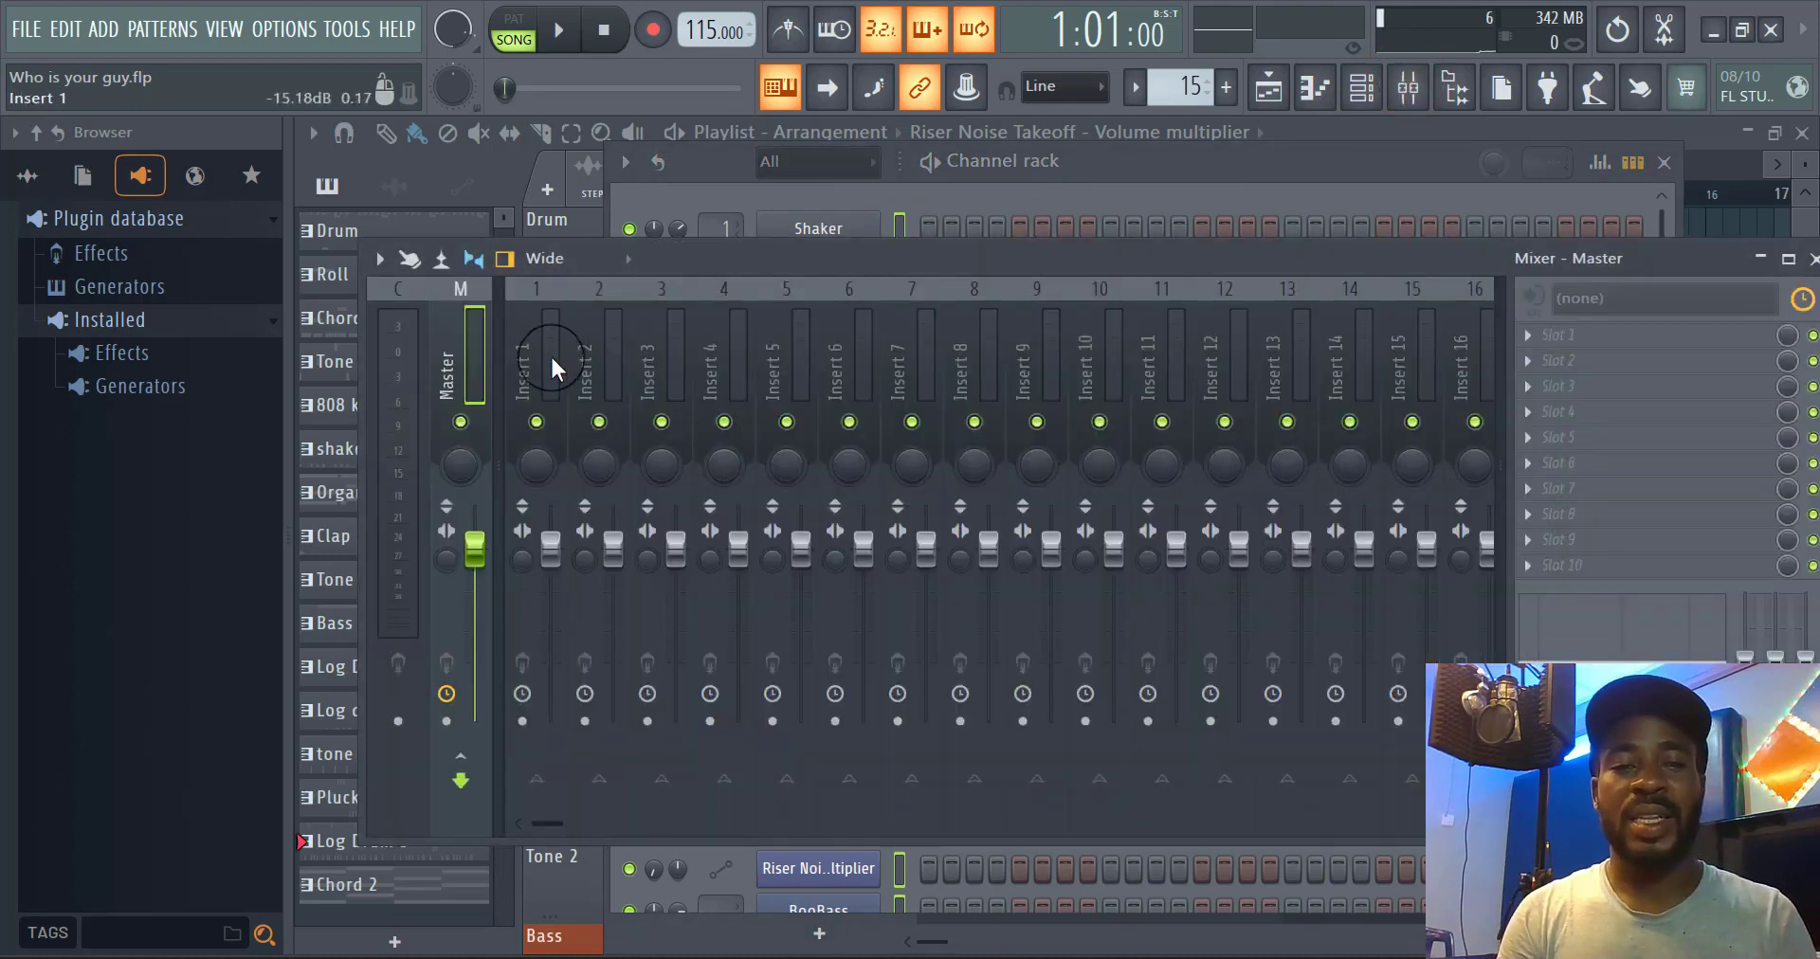
pyautogui.rightClick(543, 369)
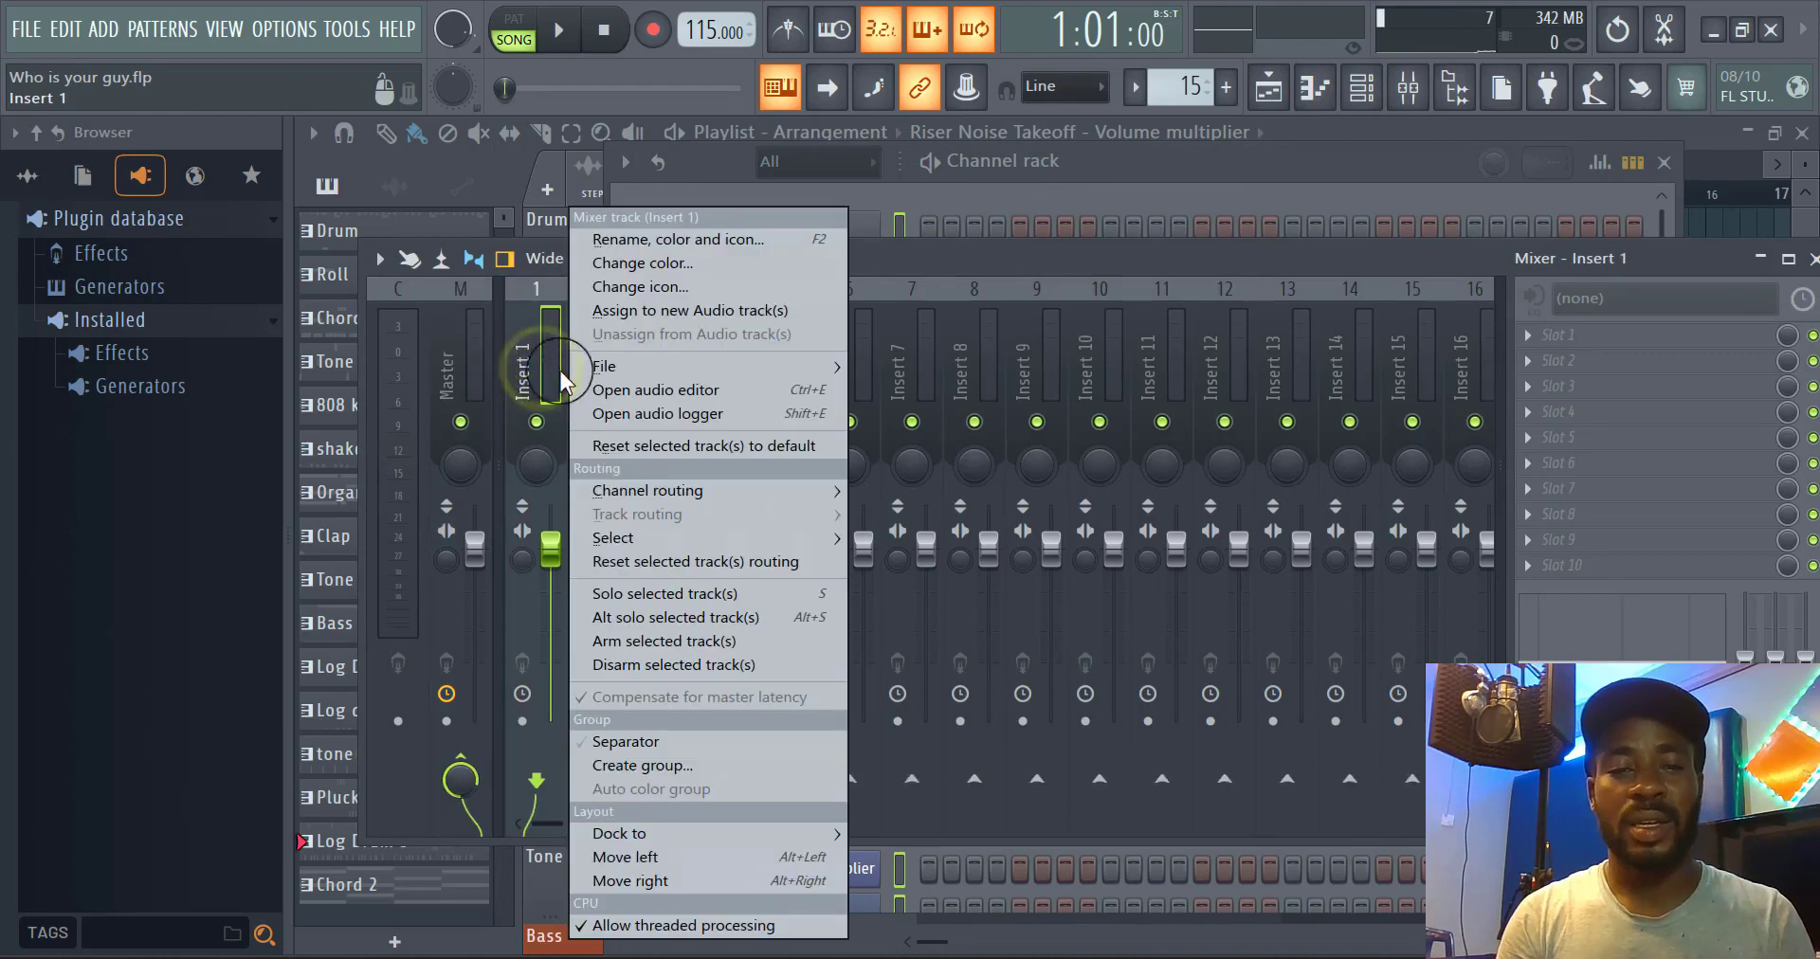
pyautogui.moveTo(743, 487)
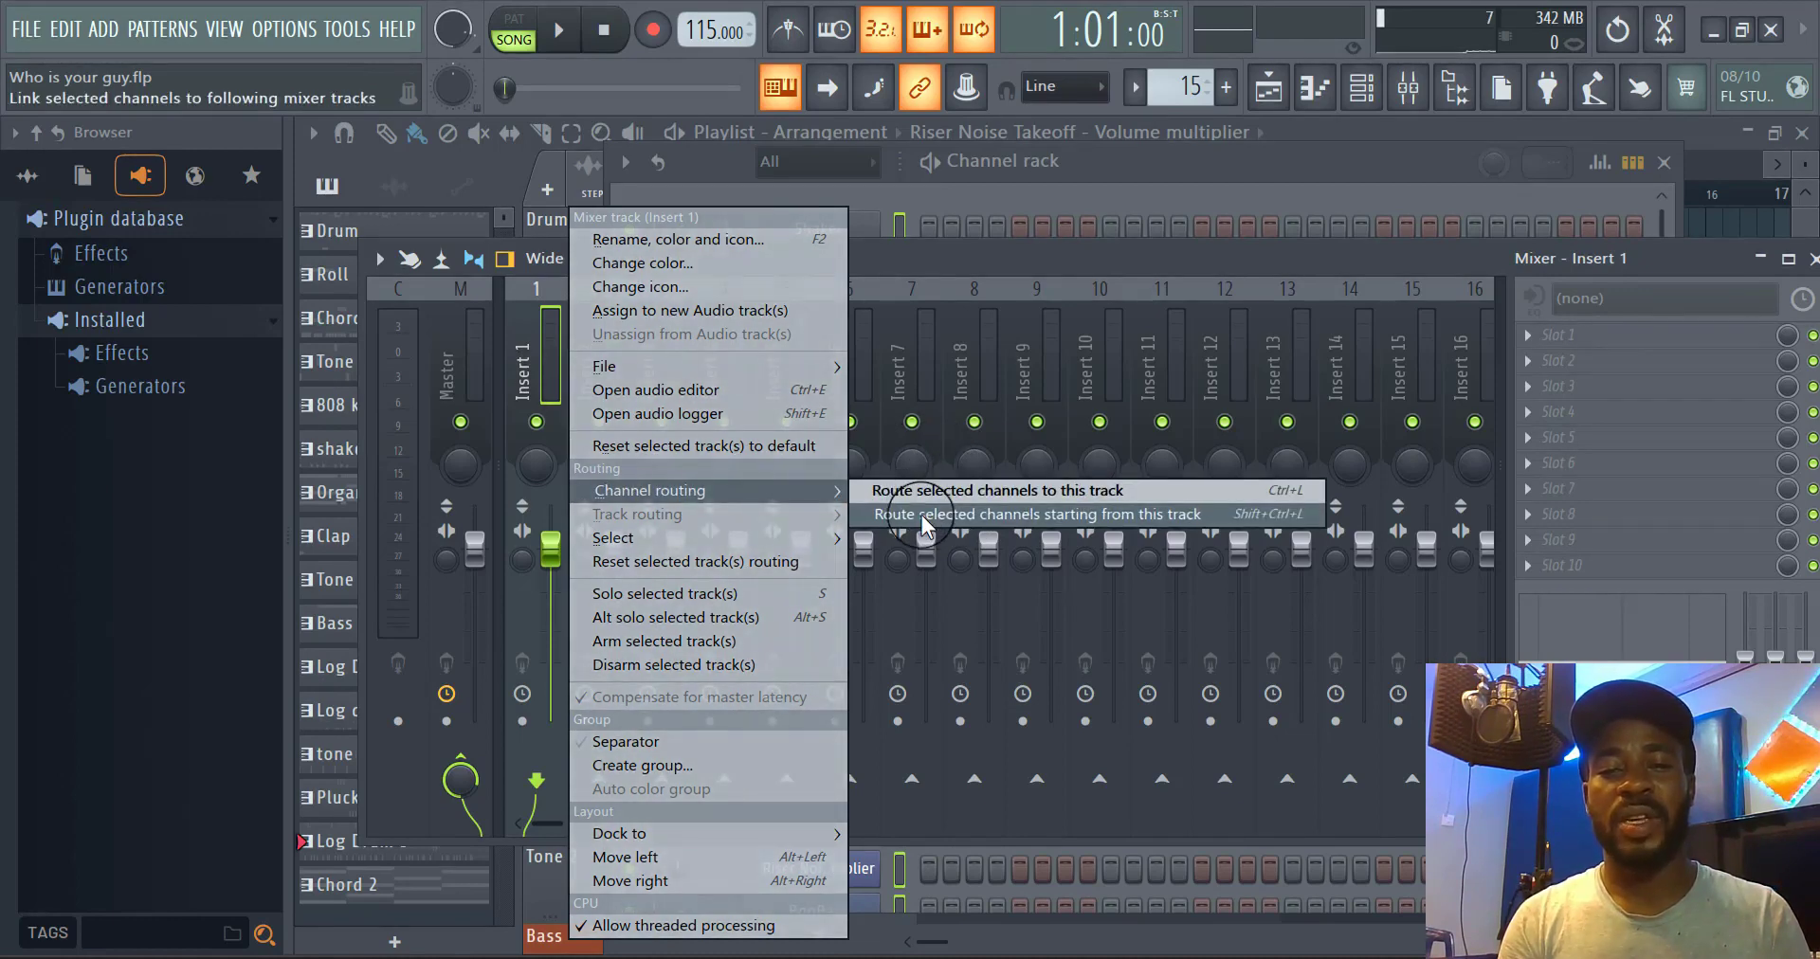
pyautogui.click(917, 514)
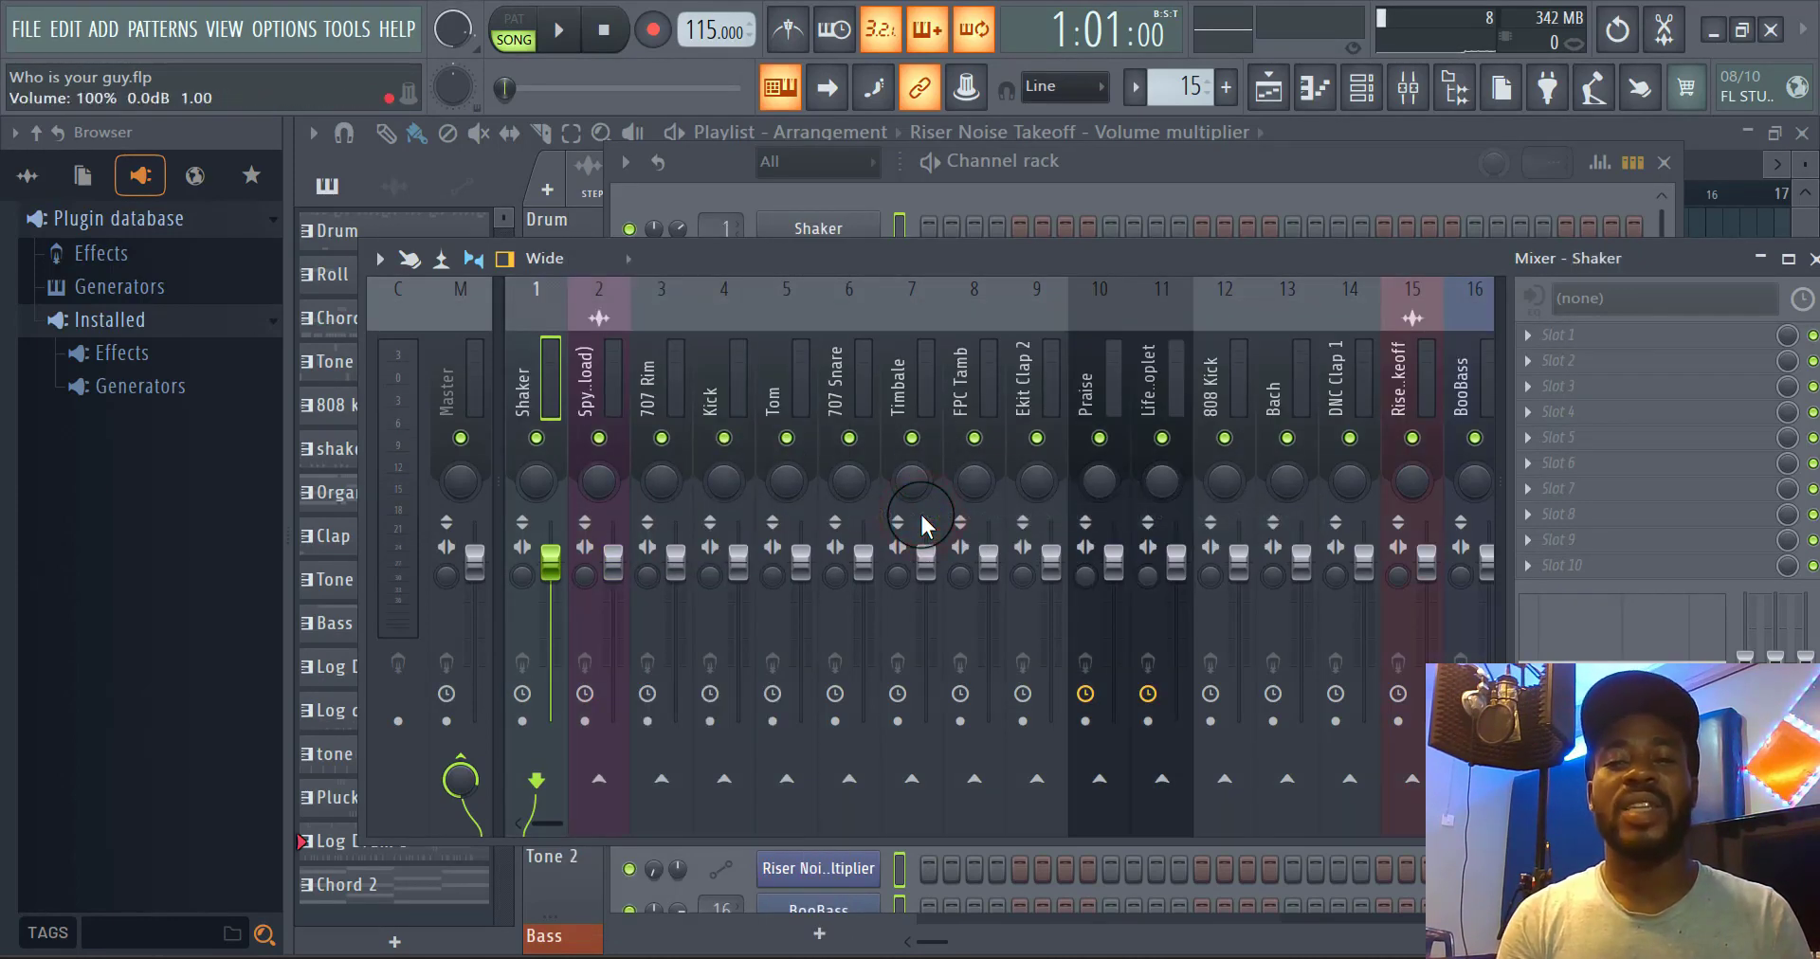
# Compare the track numbers assigned in the Channel rack, from Shaker down to Titey Tom, with the routed mixer tracks
pyautogui.click(538, 399)
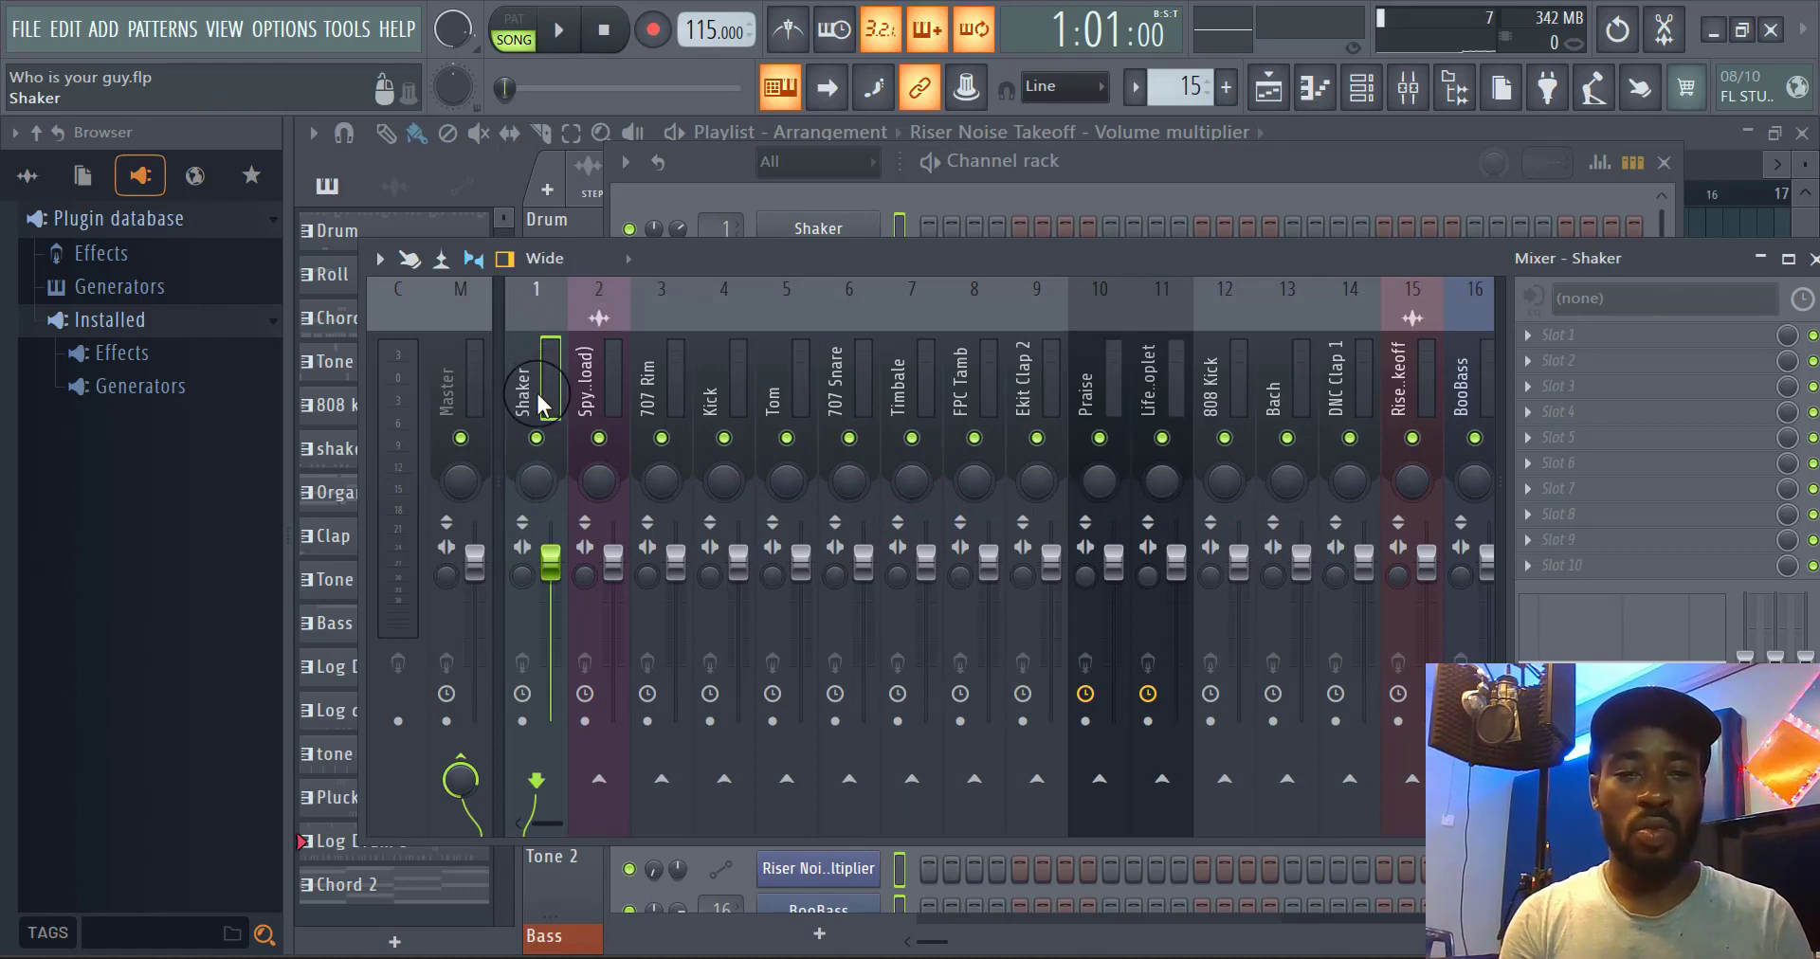
pyautogui.click(1249, 180)
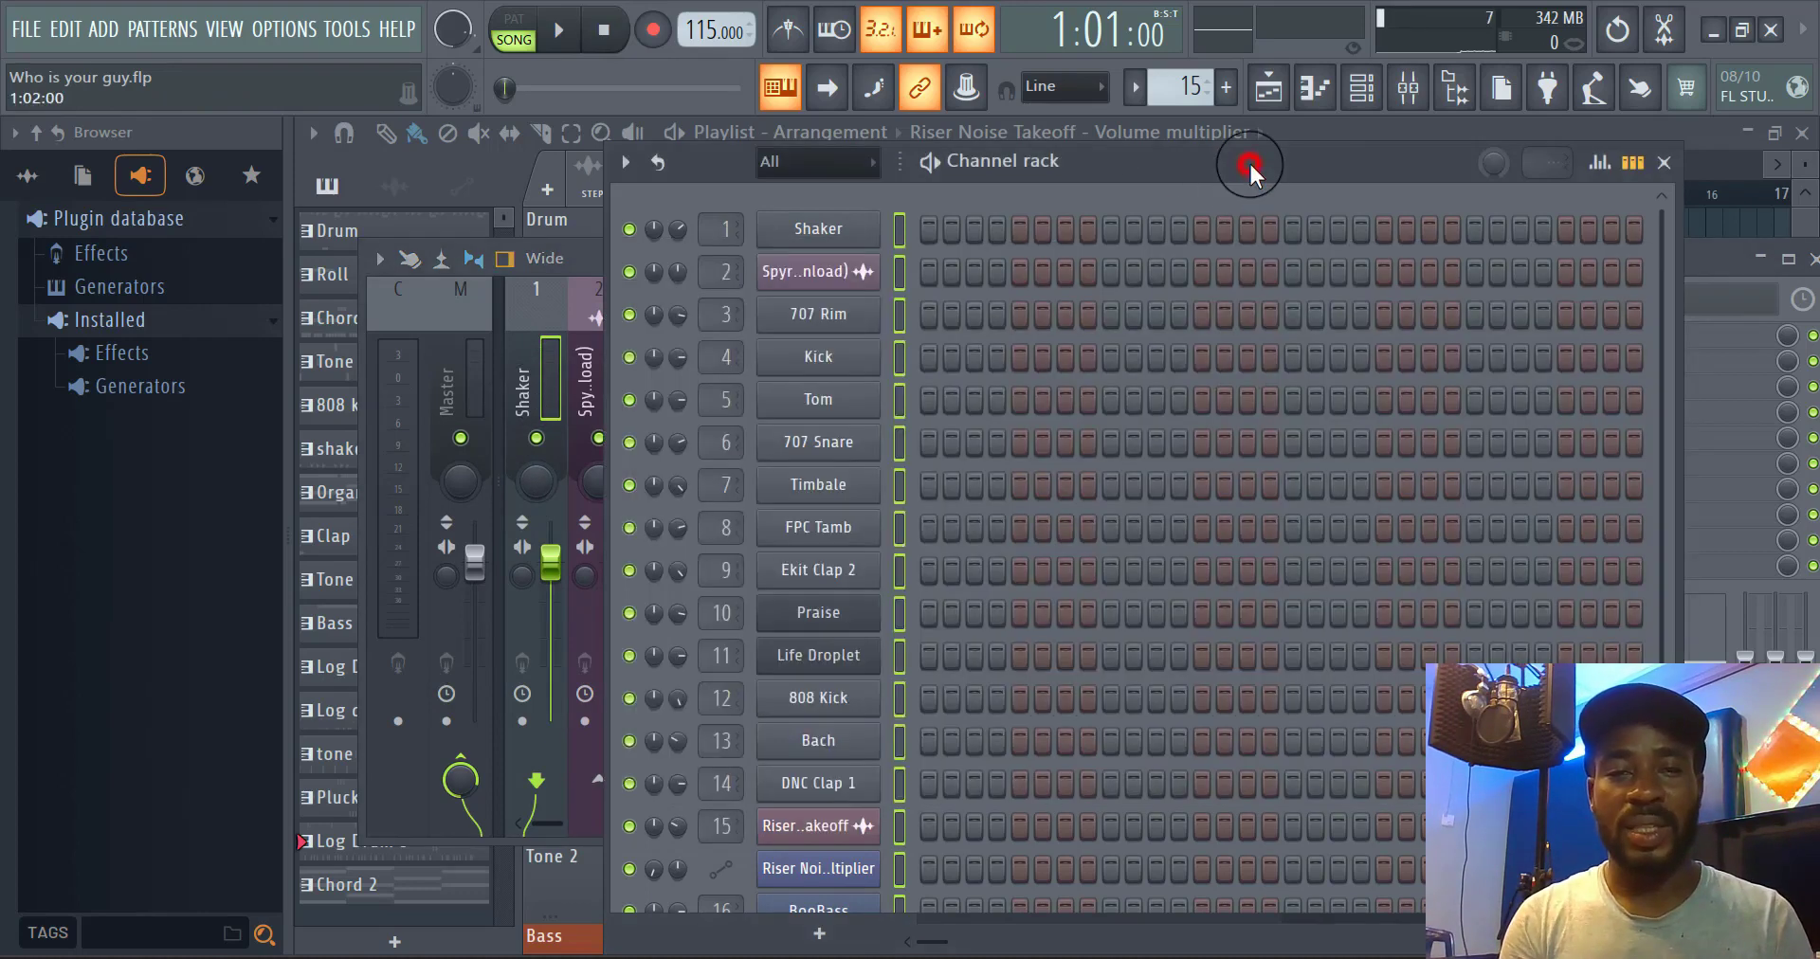
pyautogui.click(796, 281)
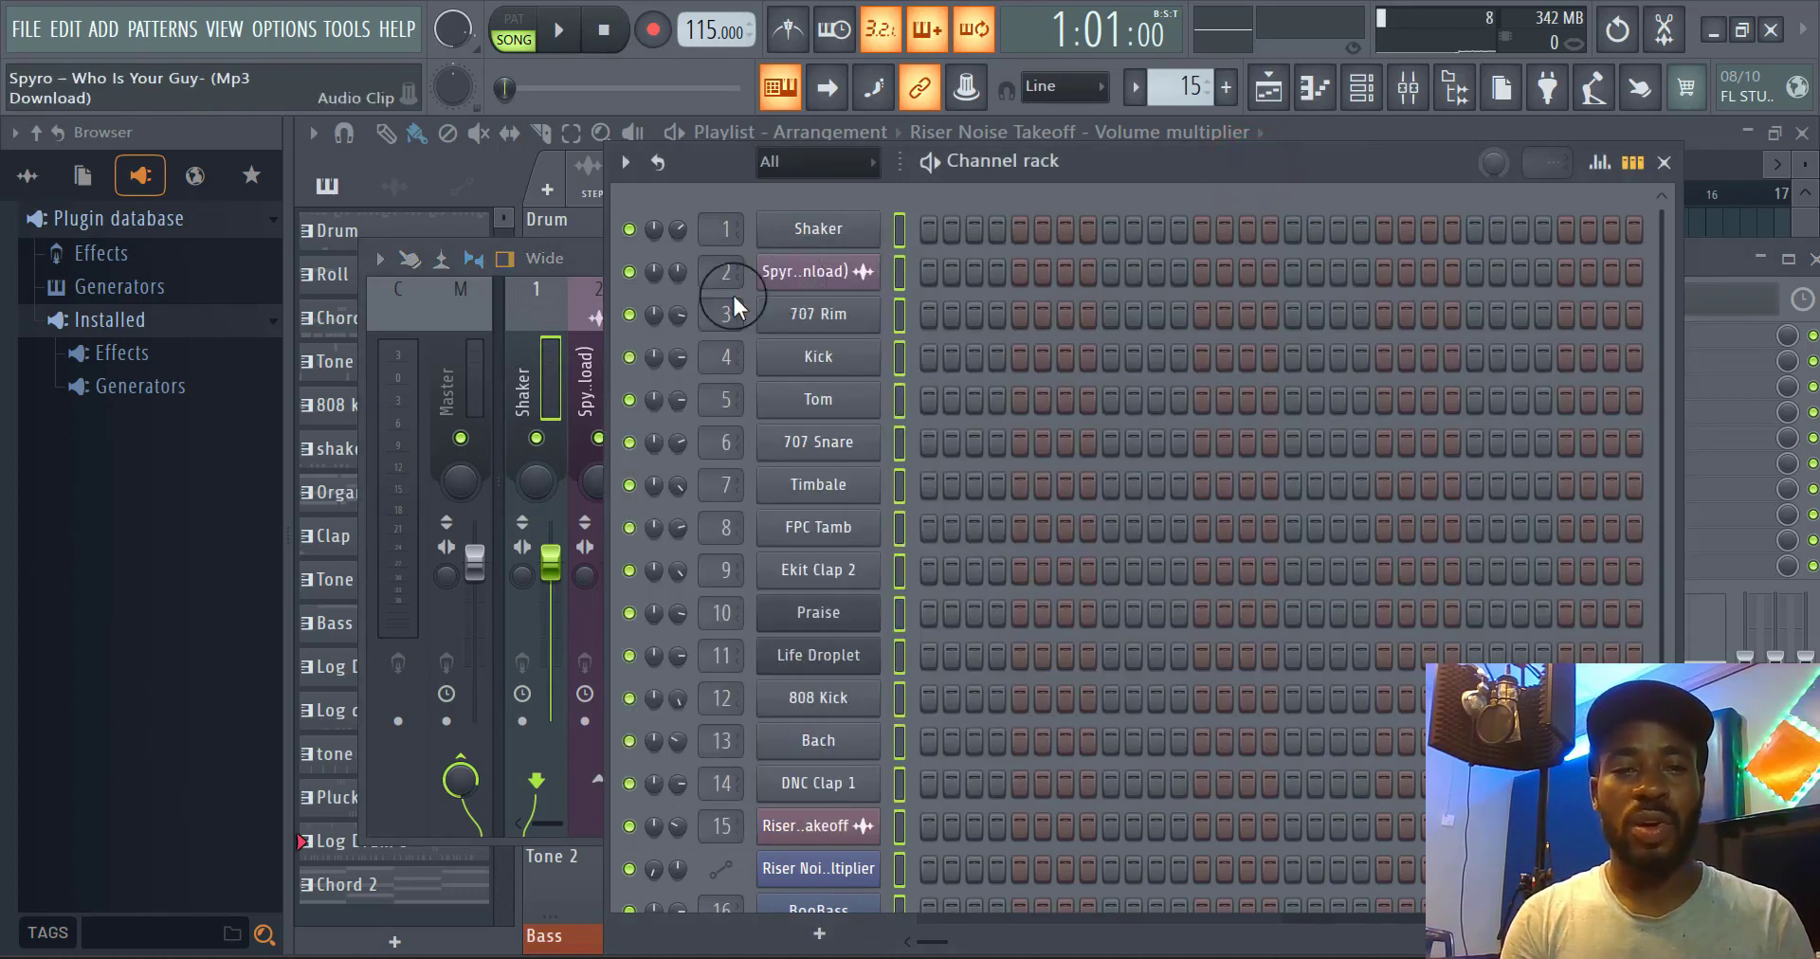
pyautogui.click(581, 265)
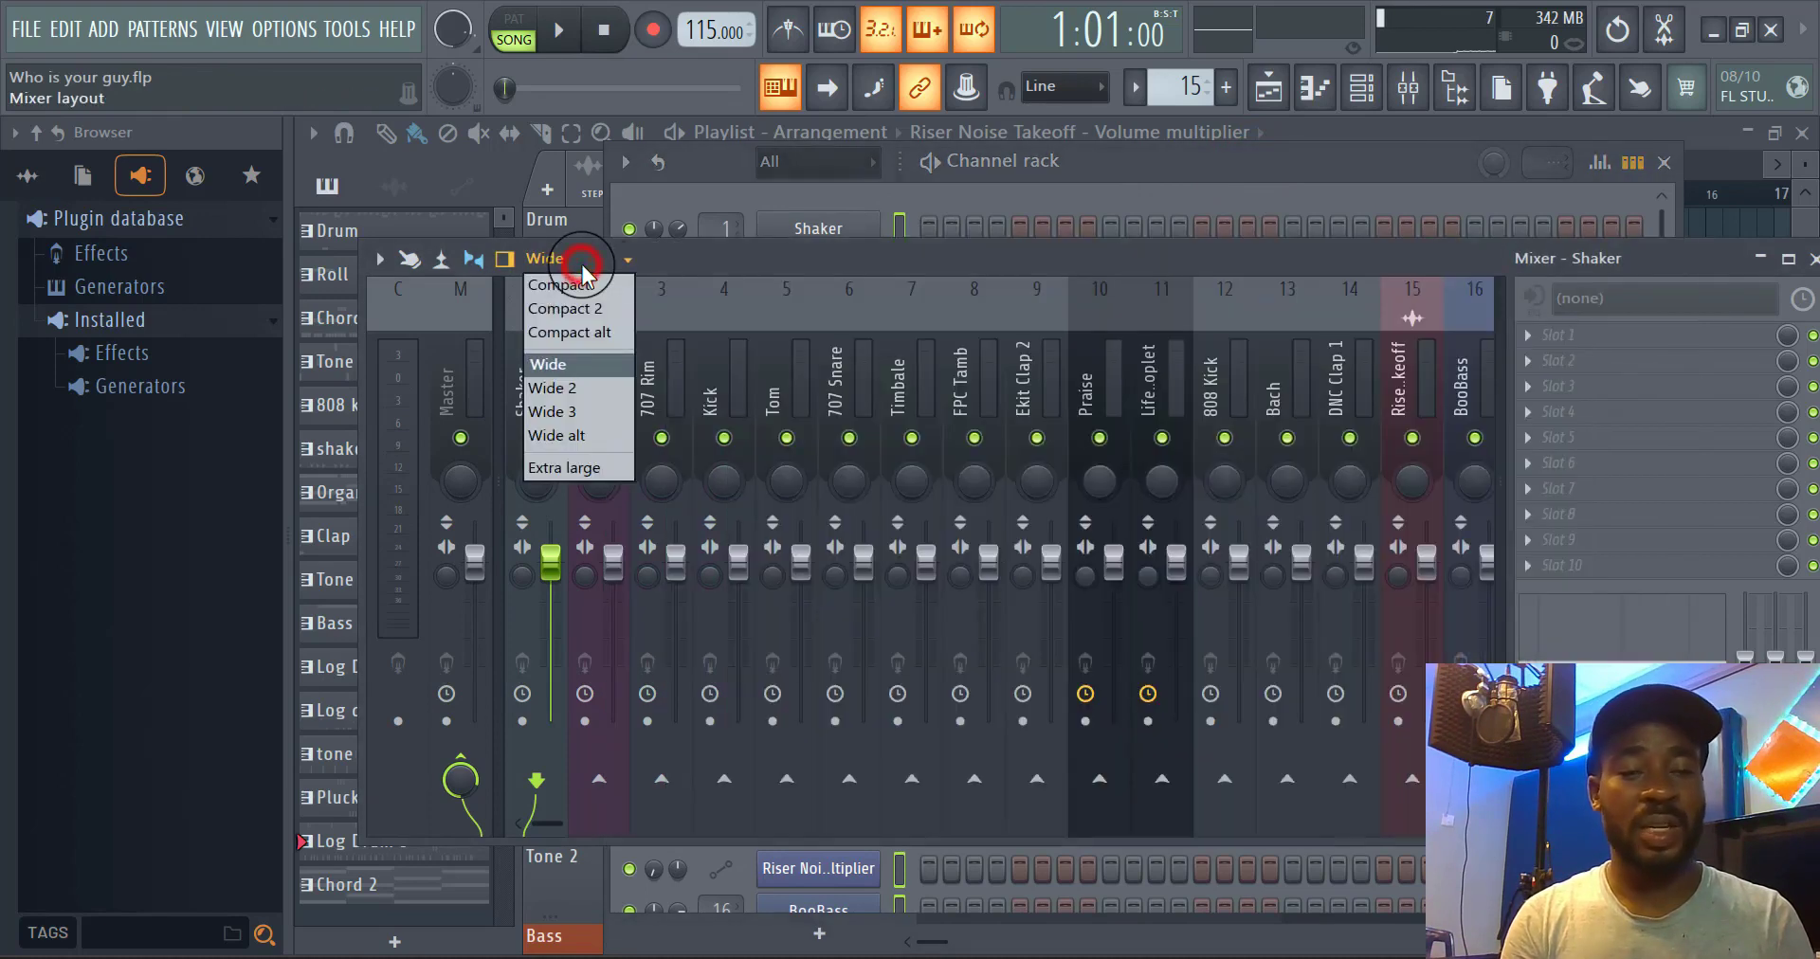
pyautogui.click(736, 252)
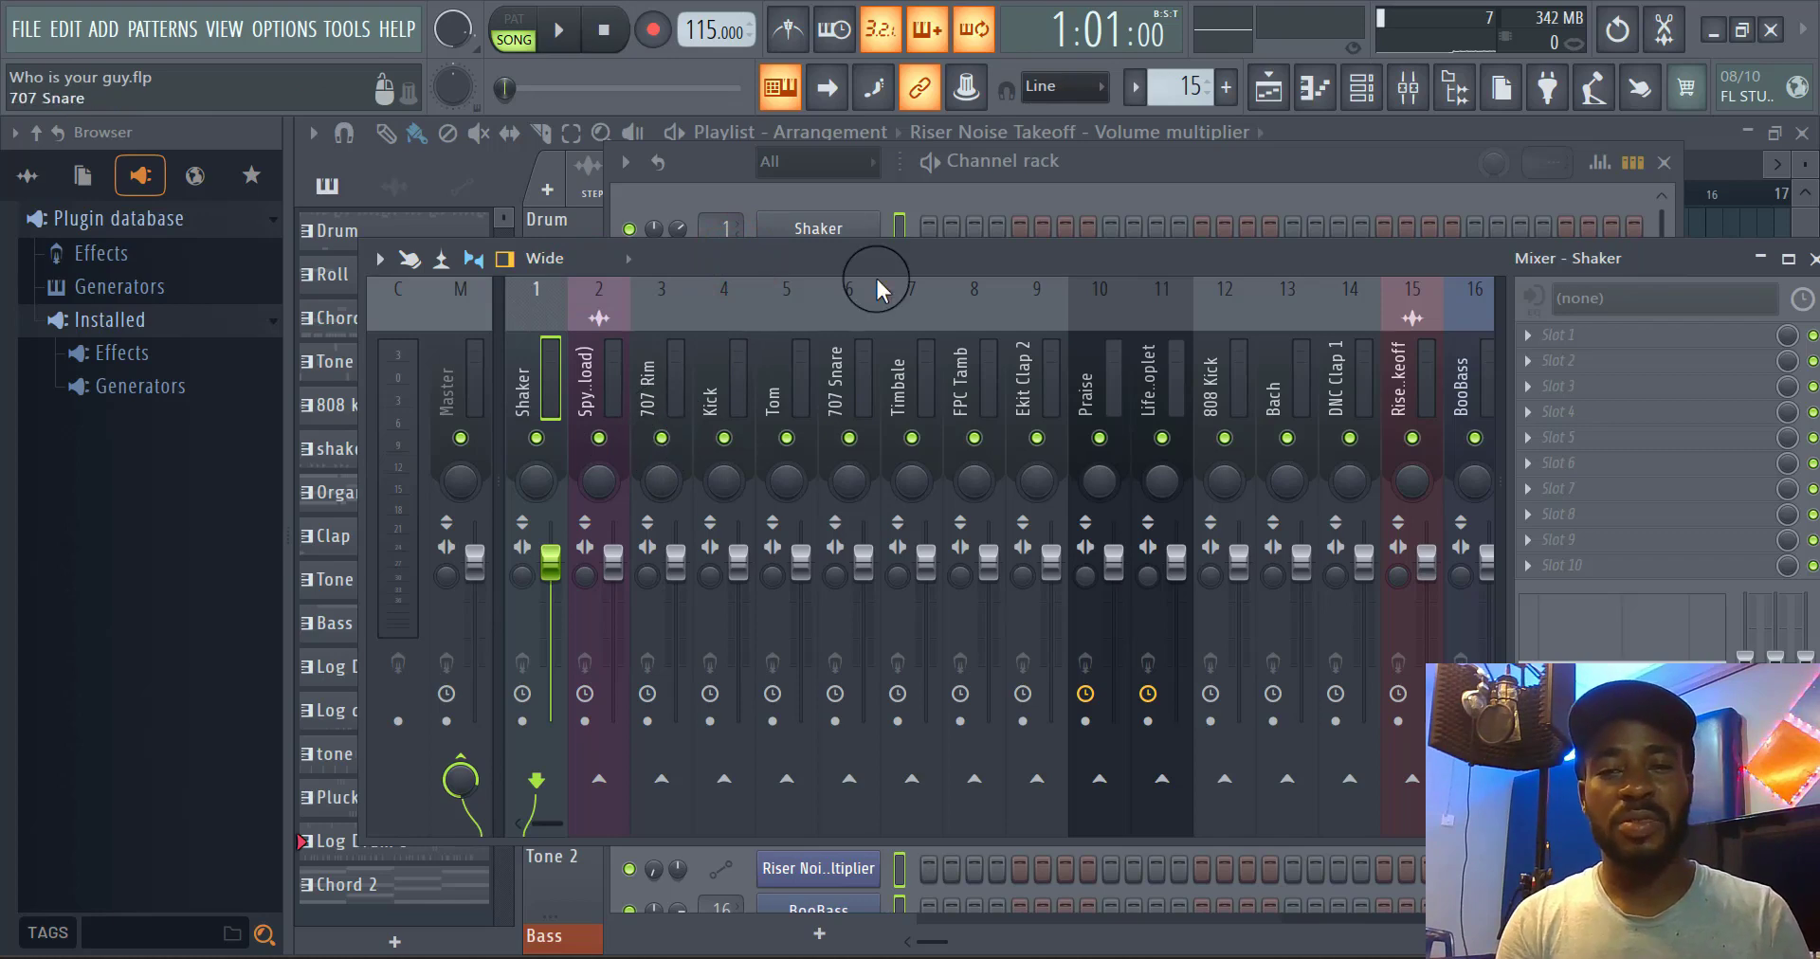
pyautogui.click(1149, 172)
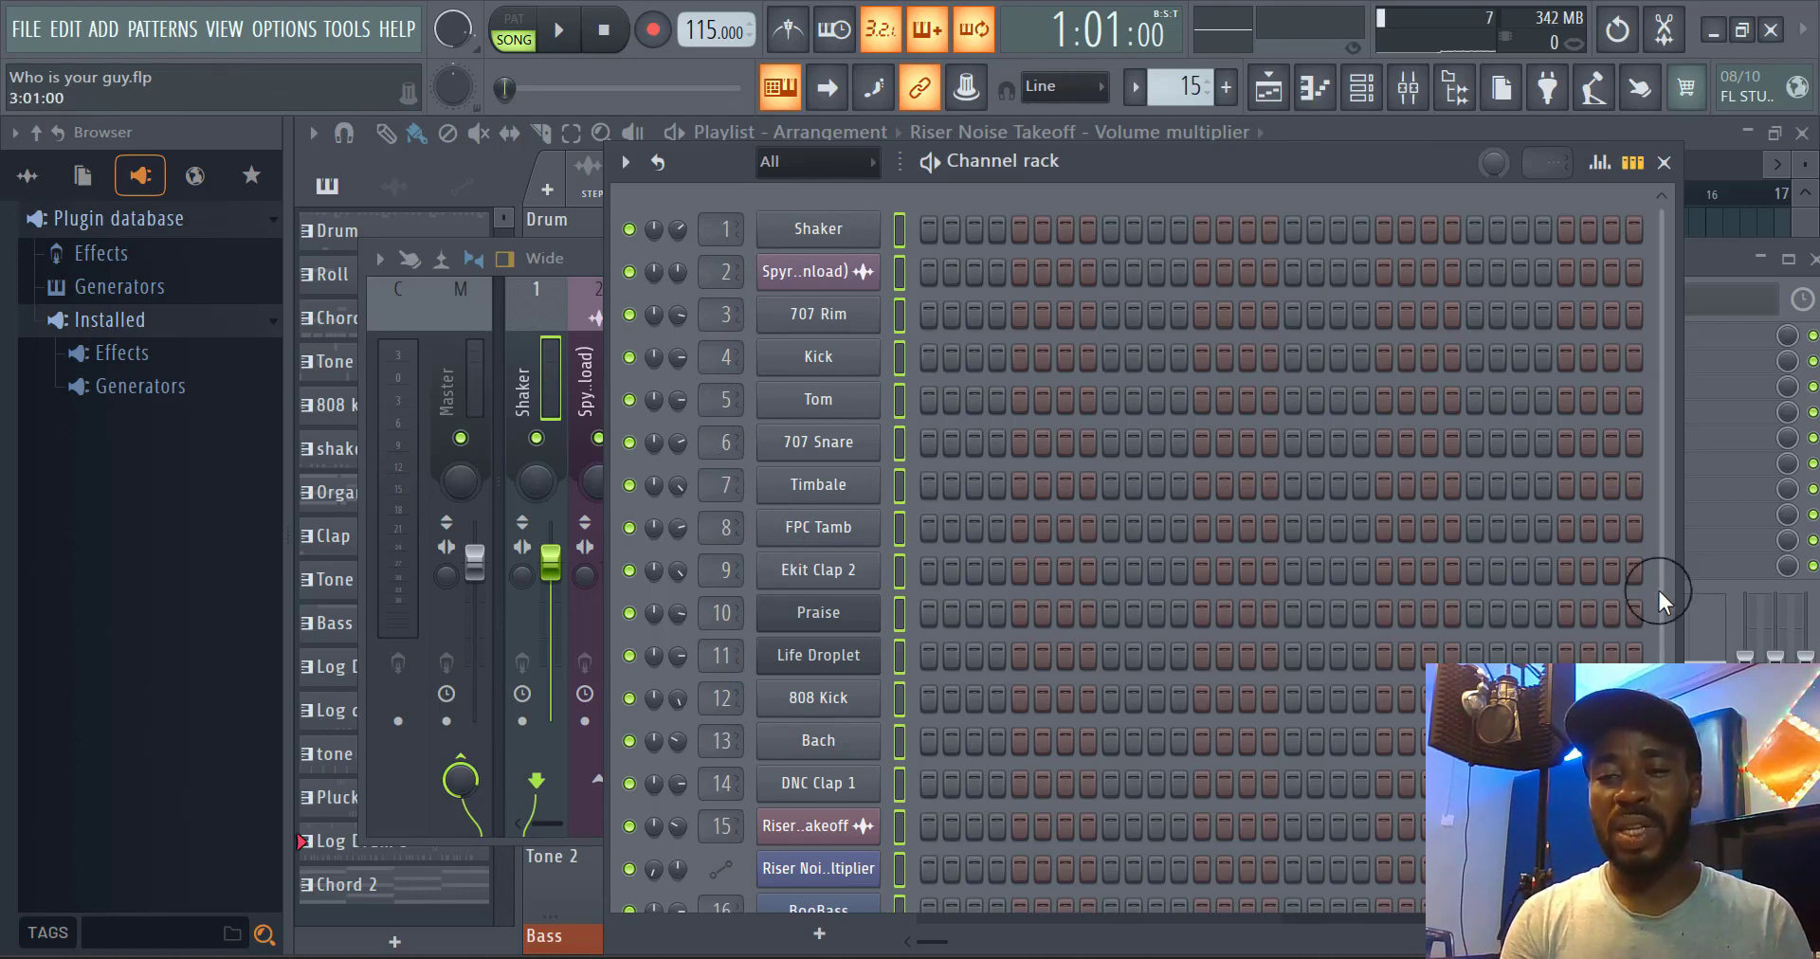
pyautogui.scroll(-4, 1663, 616)
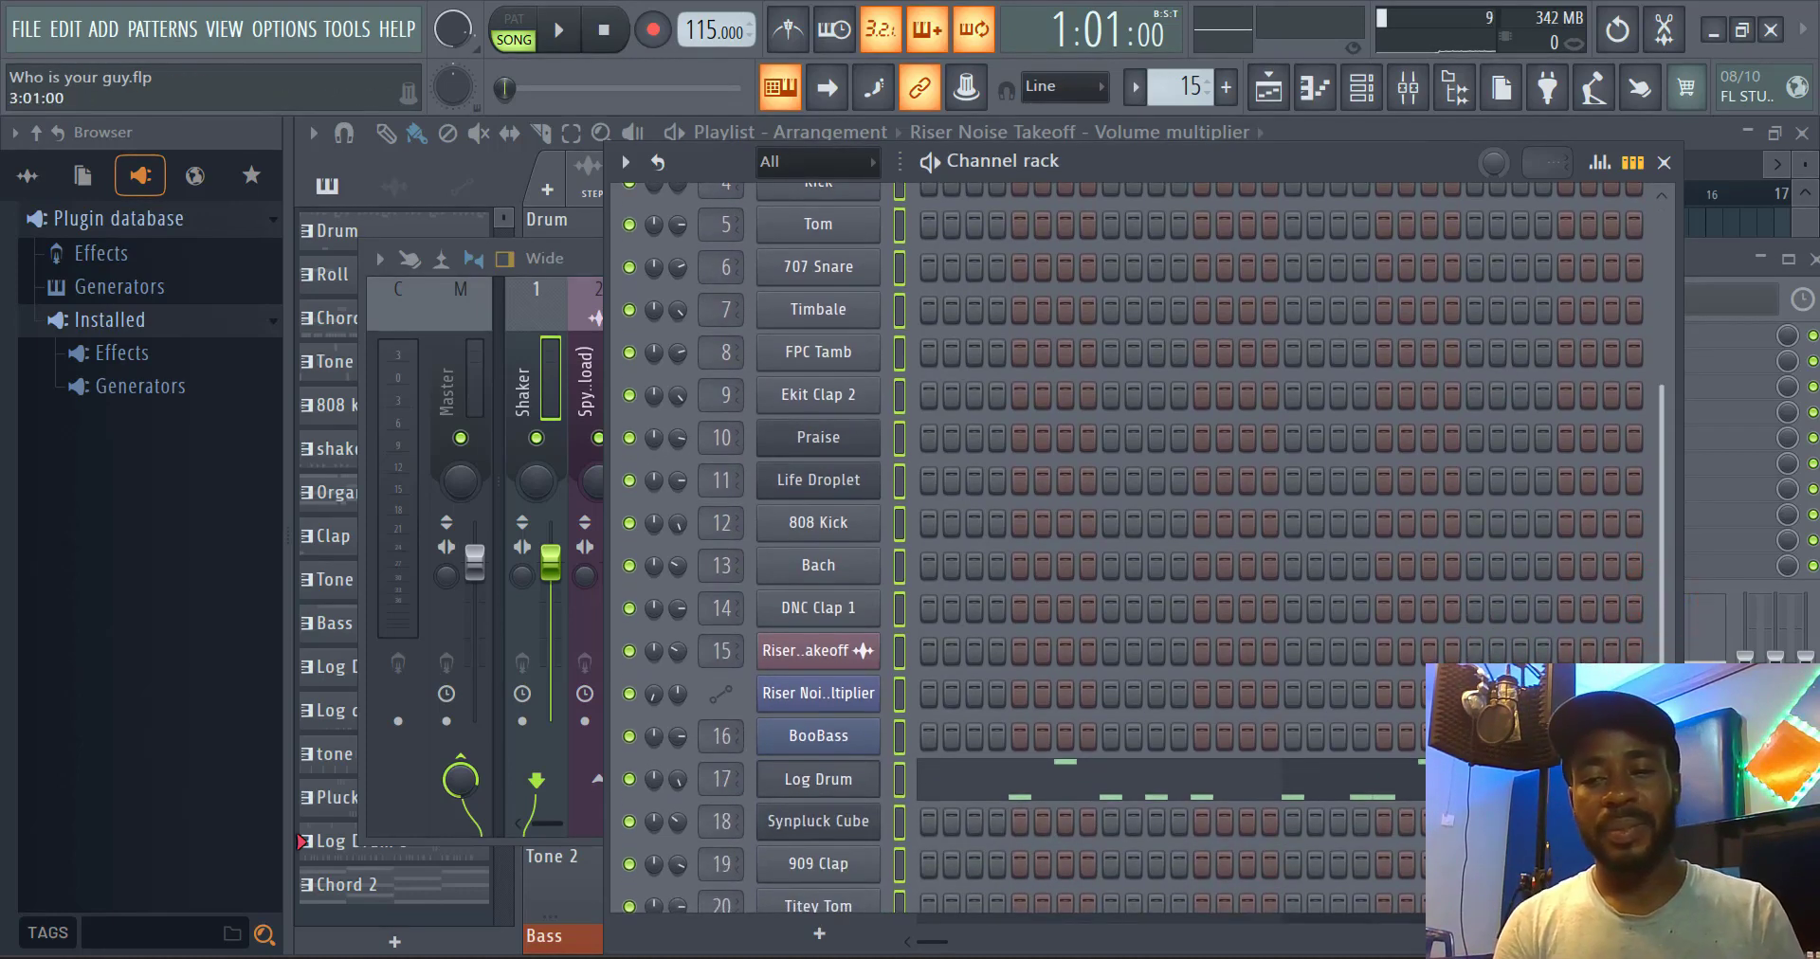
pyautogui.scroll(-1, 1663, 569)
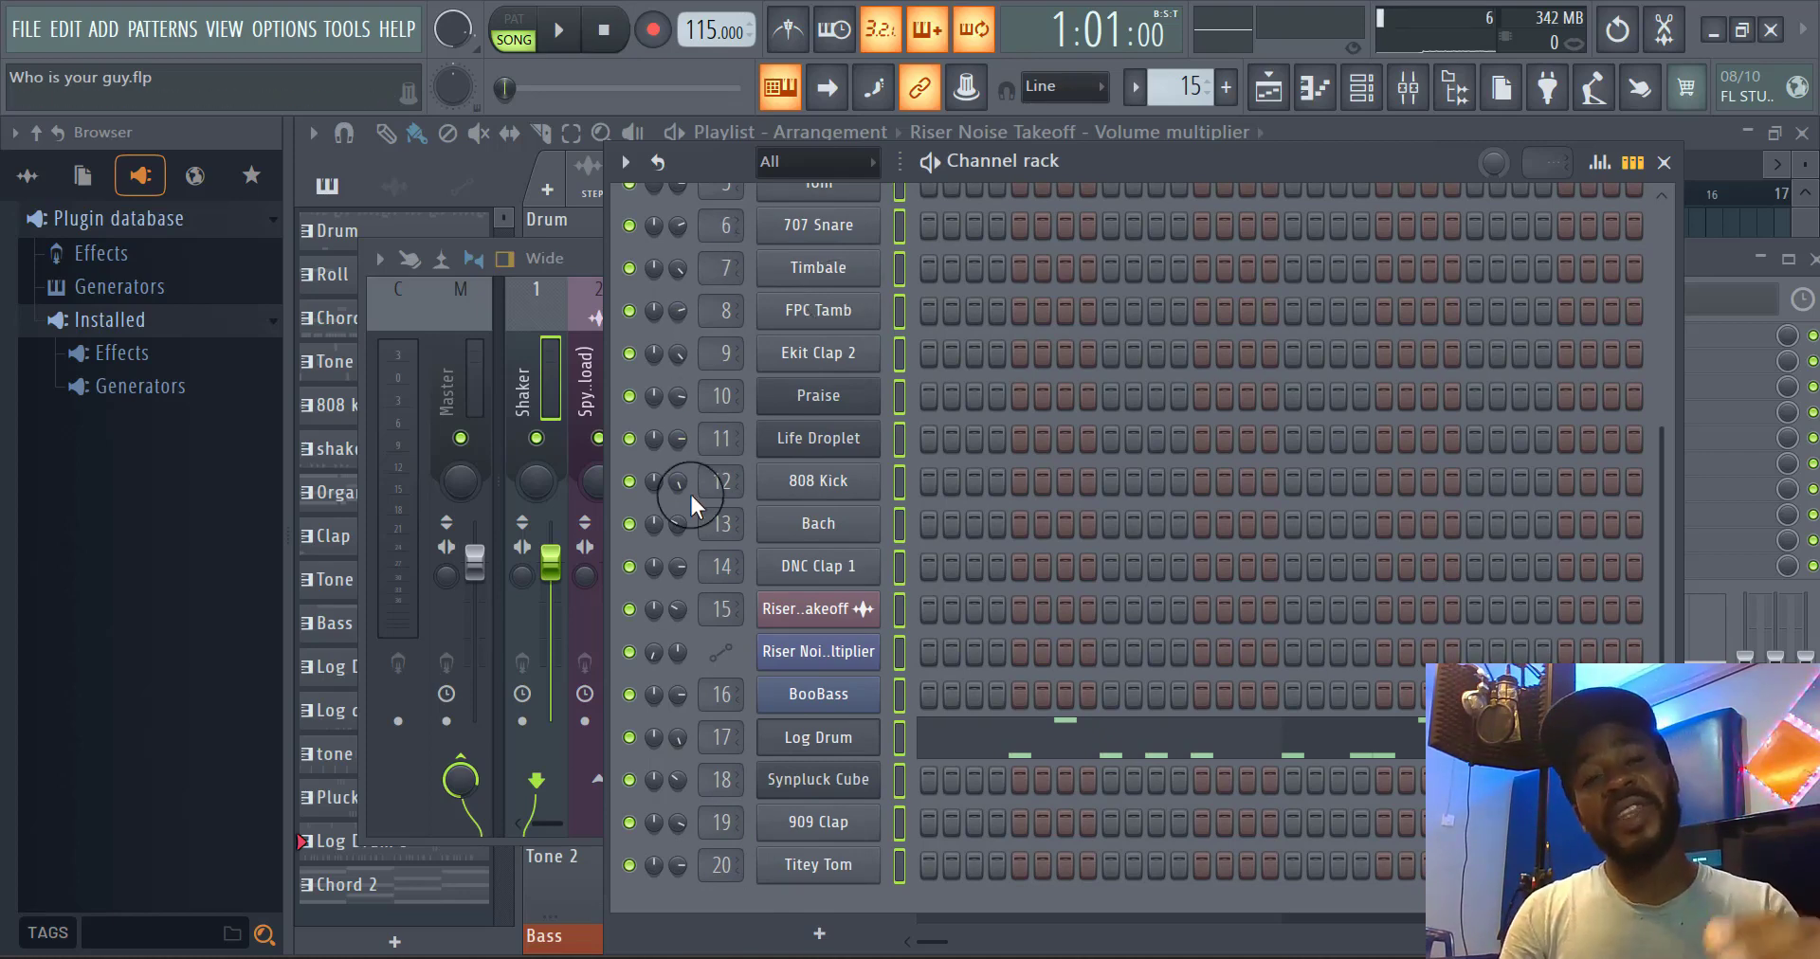
pyautogui.click(1715, 256)
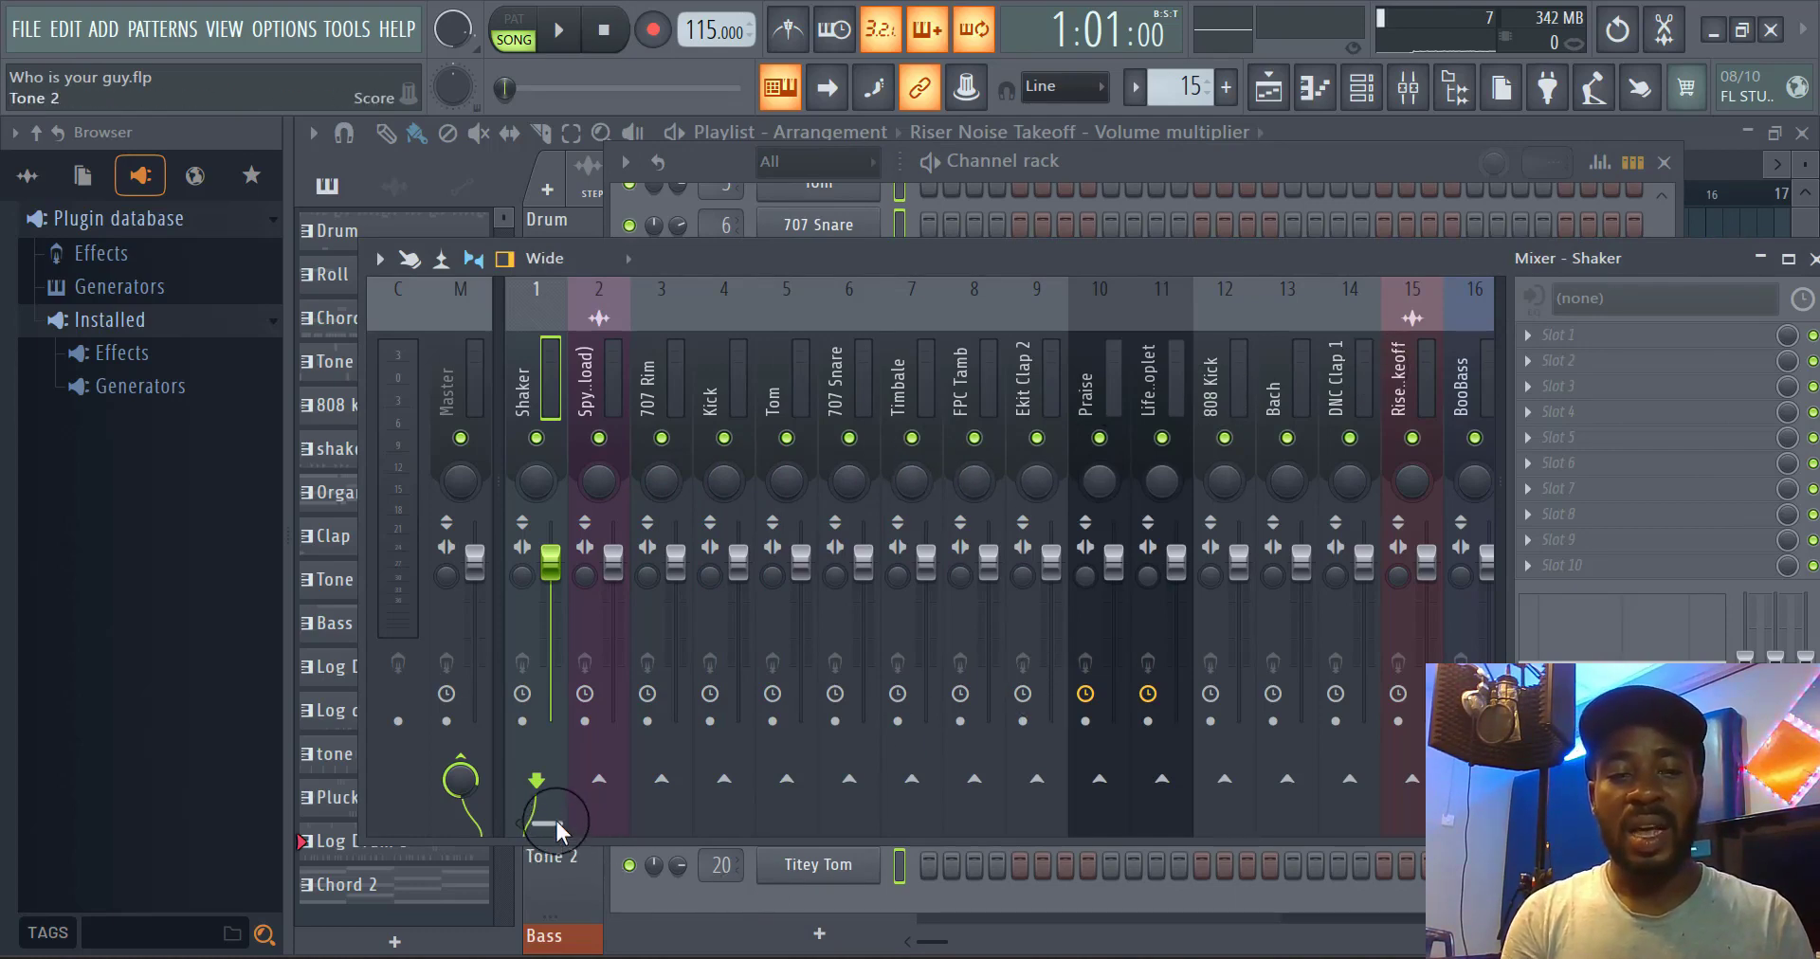
pyautogui.moveTo(557, 827)
pyautogui.mouseDown()
pyautogui.moveTo(731, 817)
pyautogui.moveTo(532, 826)
pyautogui.mouseUp()
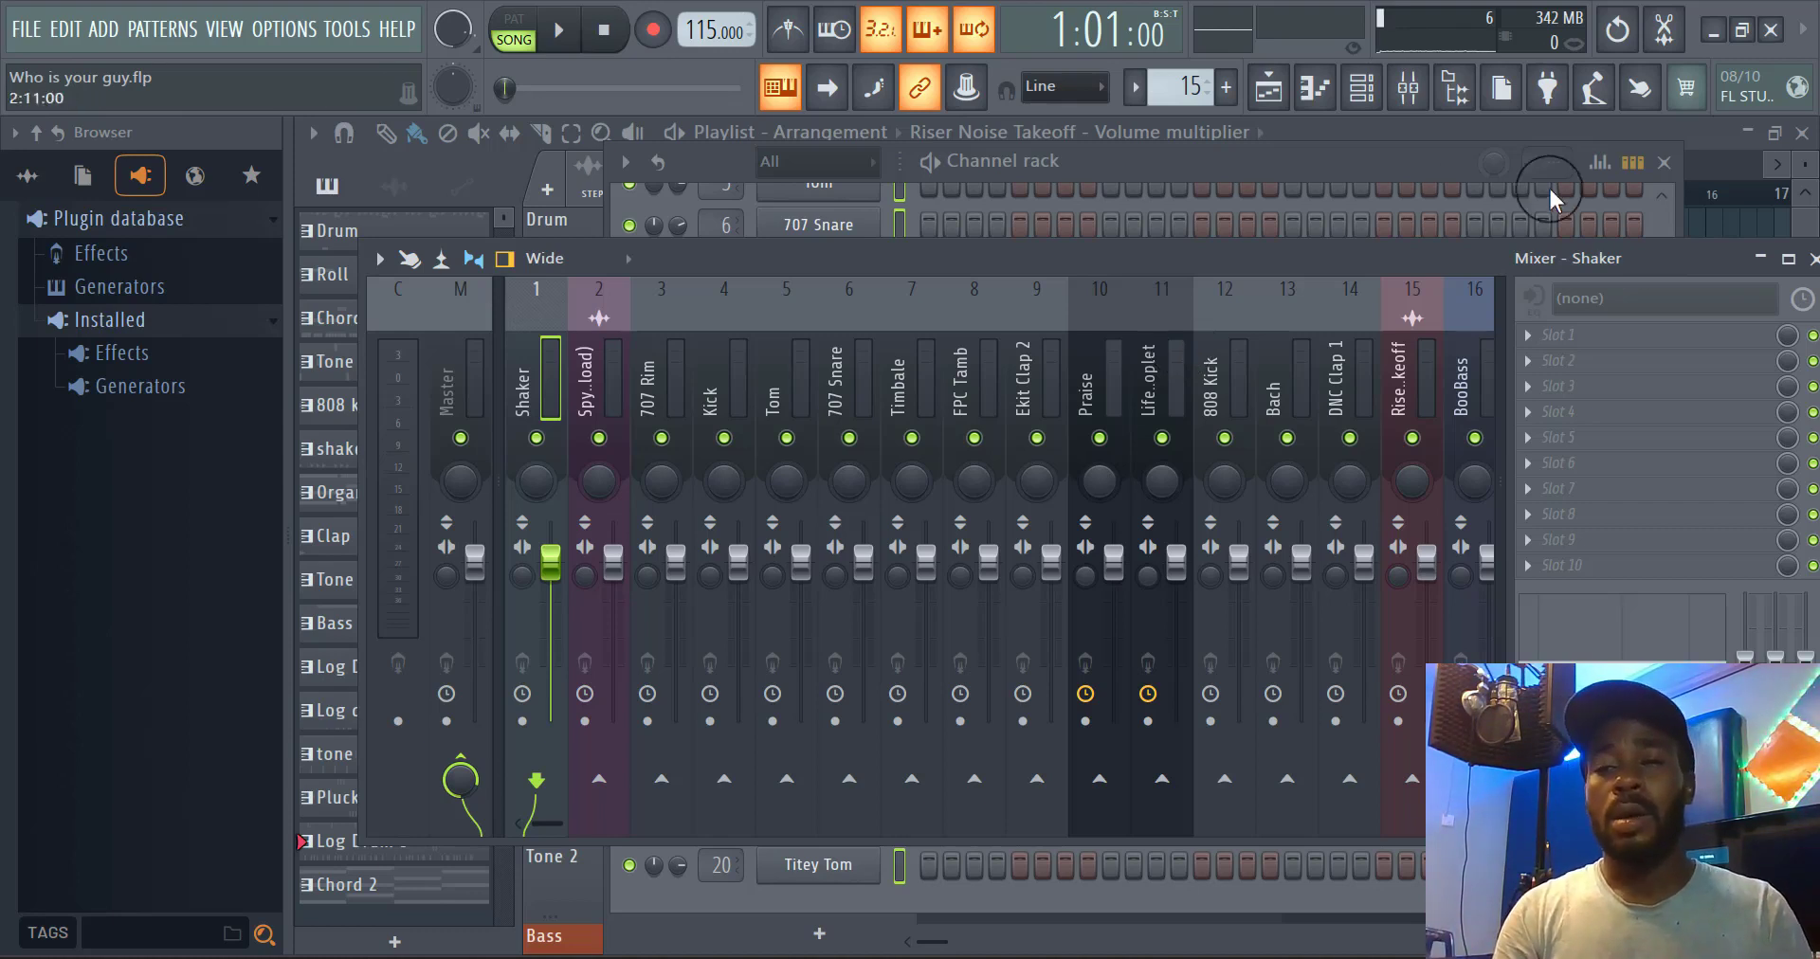
# Shift the mixer window slightly to reach its controls and close it, leaving the Channel rack in front
pyautogui.moveTo(1695, 254); pyautogui.dragTo(1647, 256)
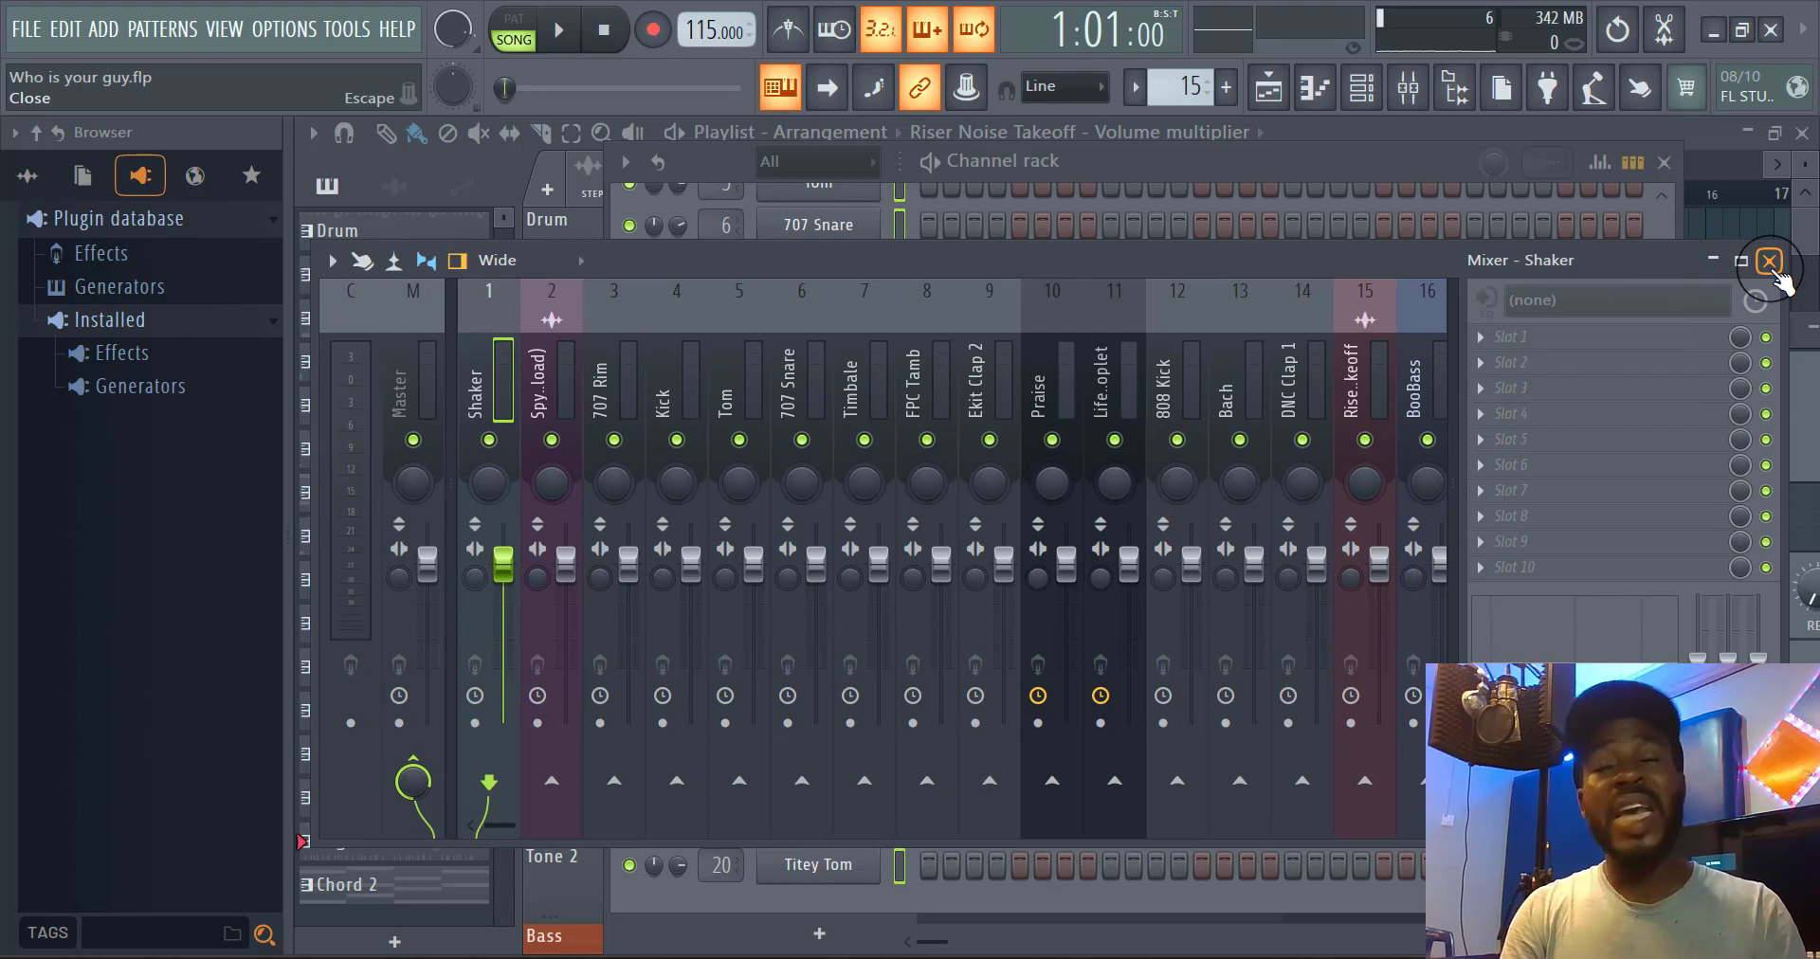
pyautogui.click(1769, 262)
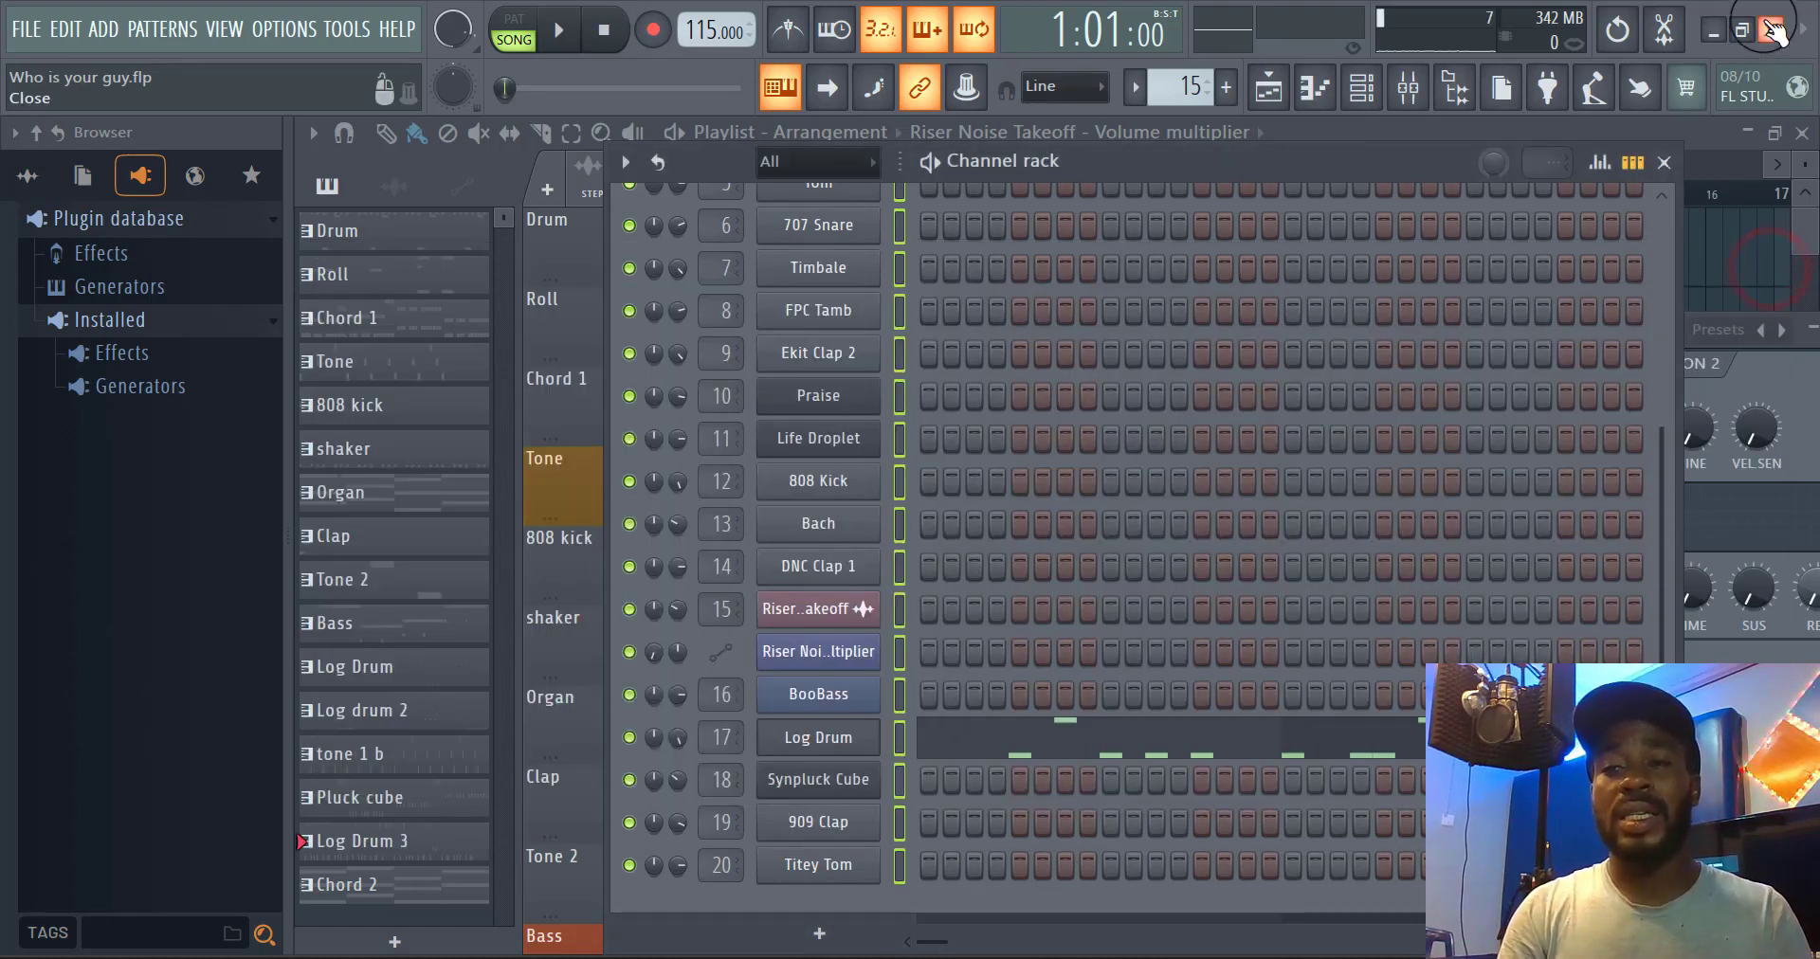
# Discard the current changes by closing the program, relaunch it, and load Who is your guy.flp from the recent projects
pyautogui.click(1768, 31)
pyautogui.click(987, 567)
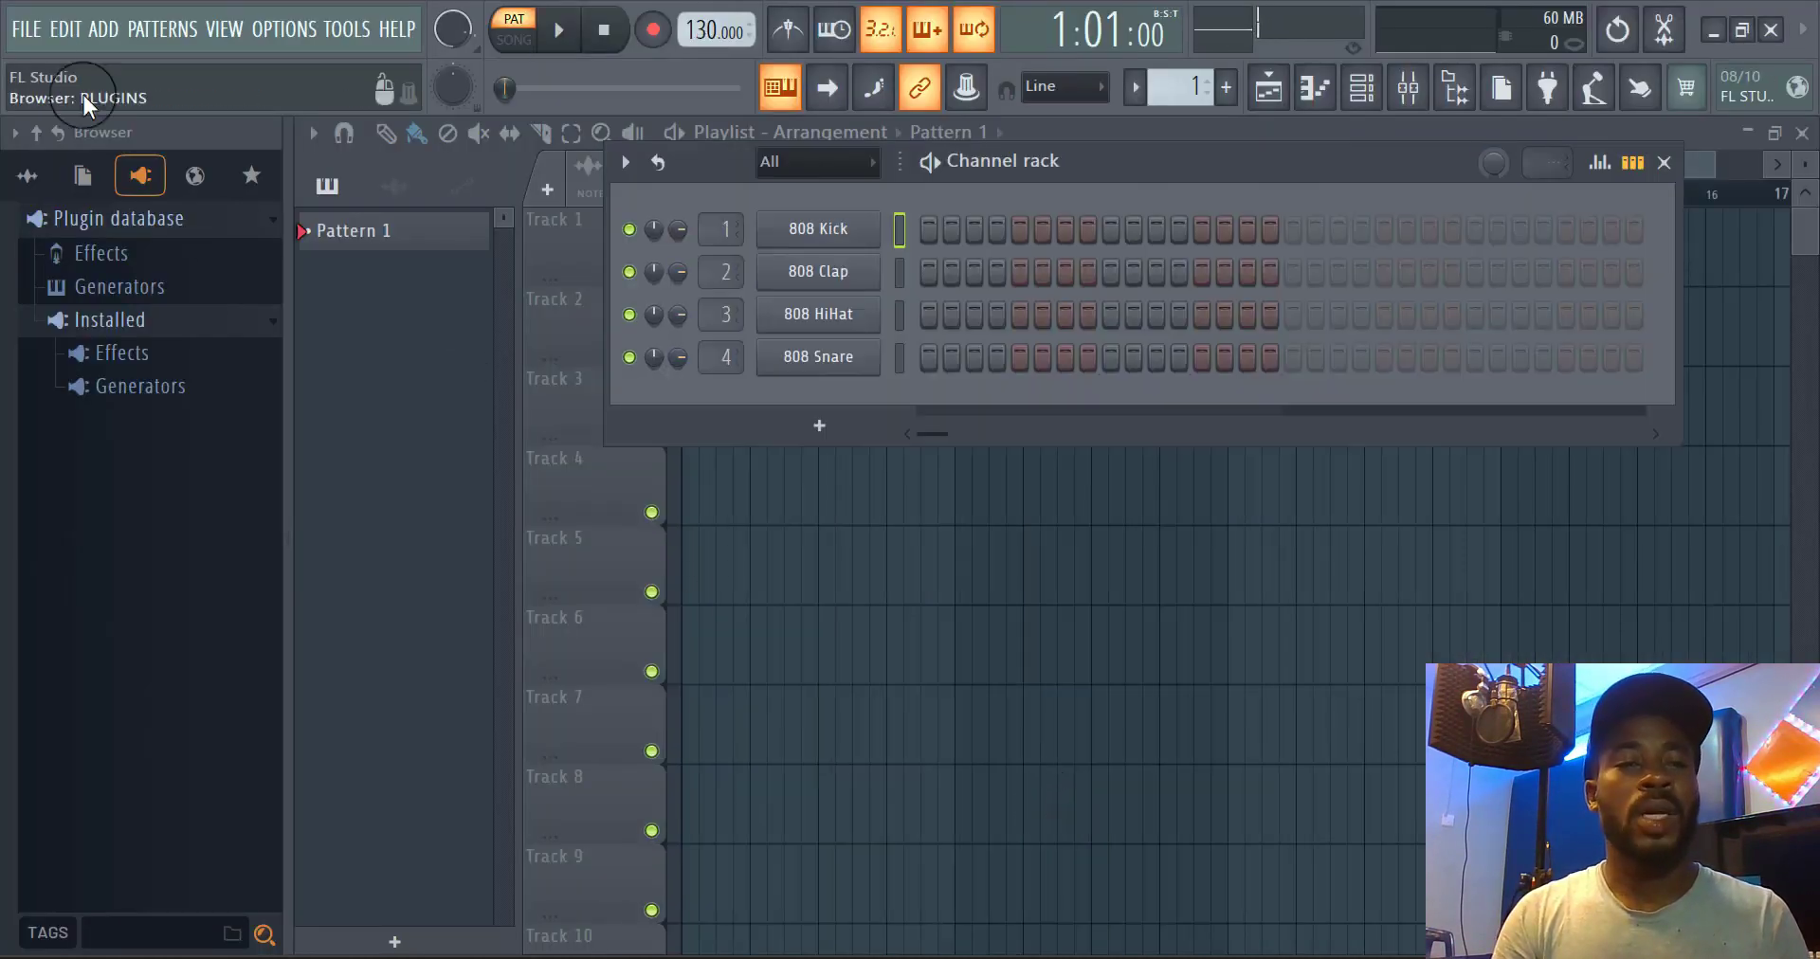
pyautogui.click(32, 38)
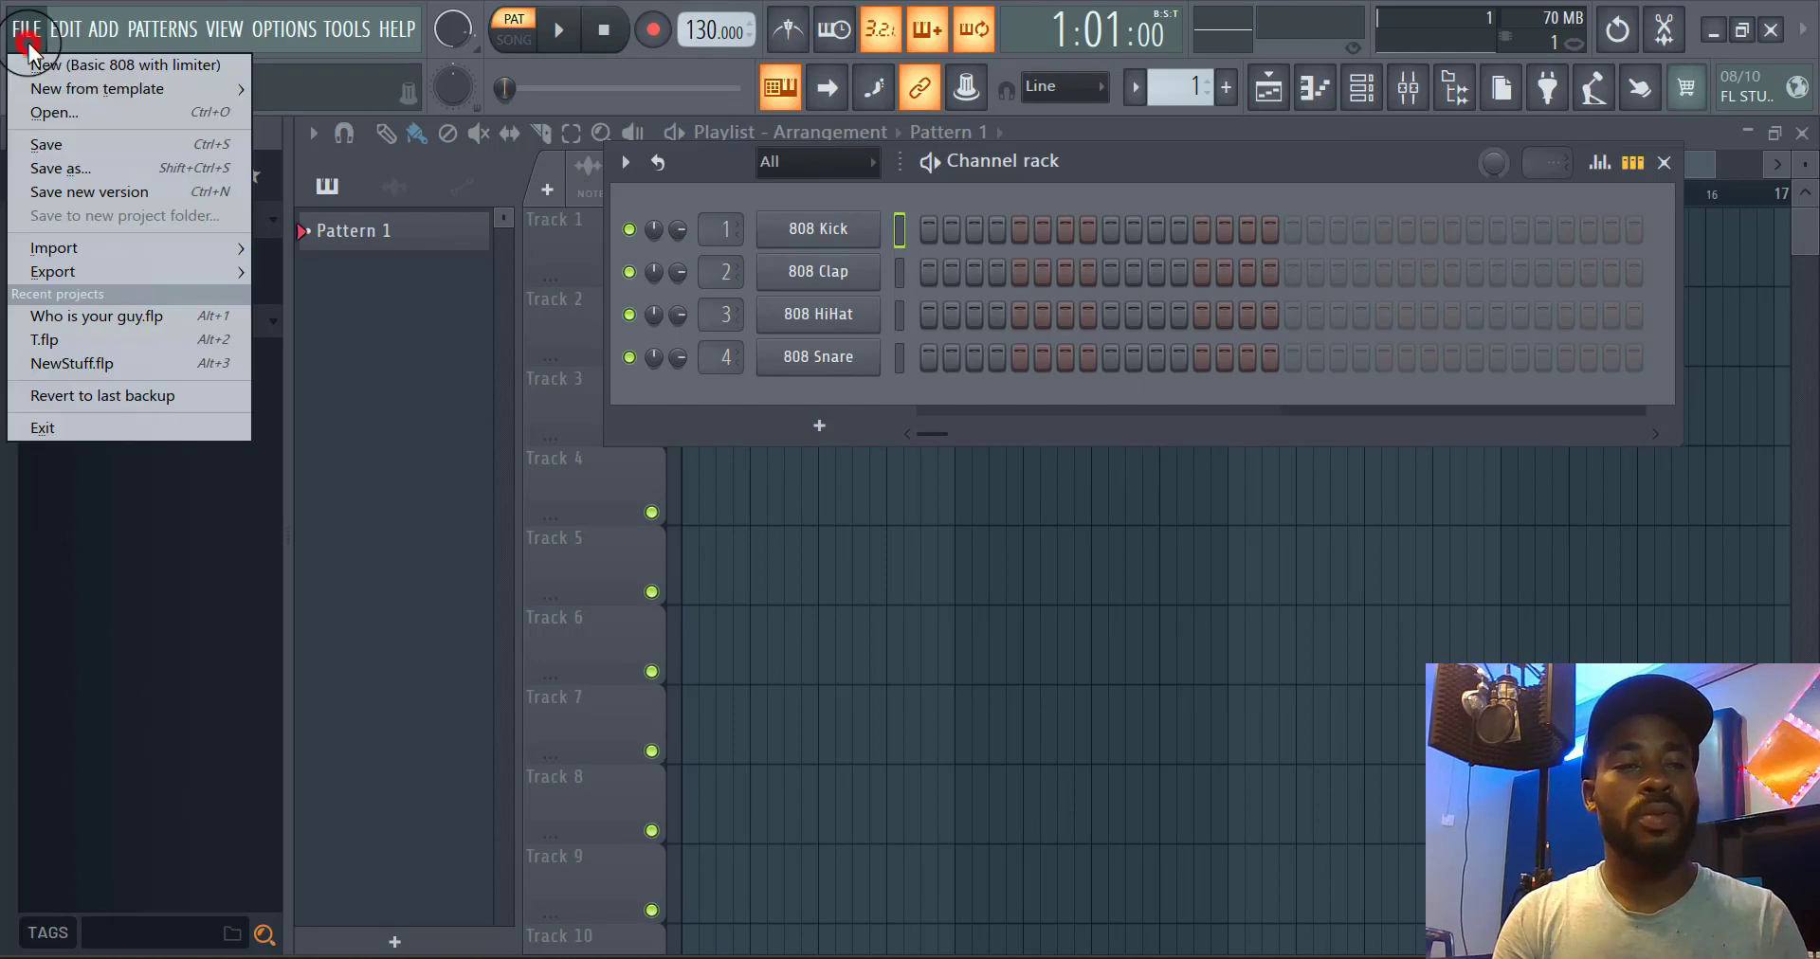
pyautogui.click(142, 316)
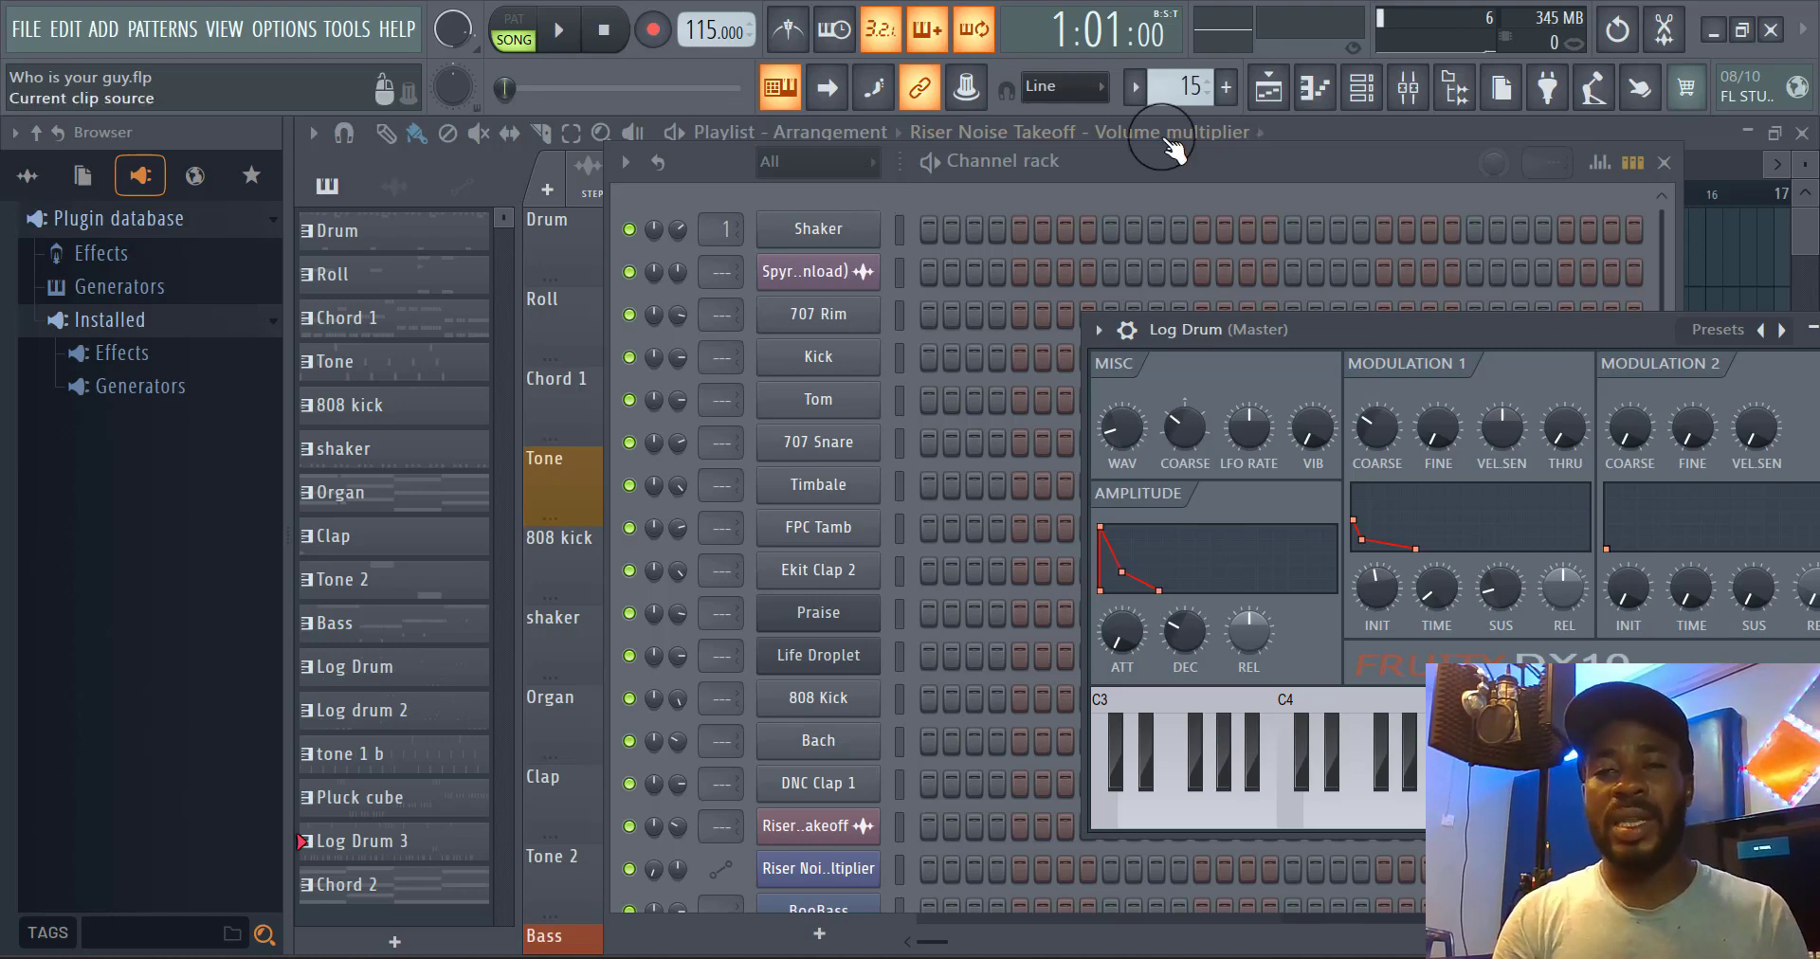
# Switch to the Drum pattern and bring the Channel rack to the front
pyautogui.click(1137, 89)
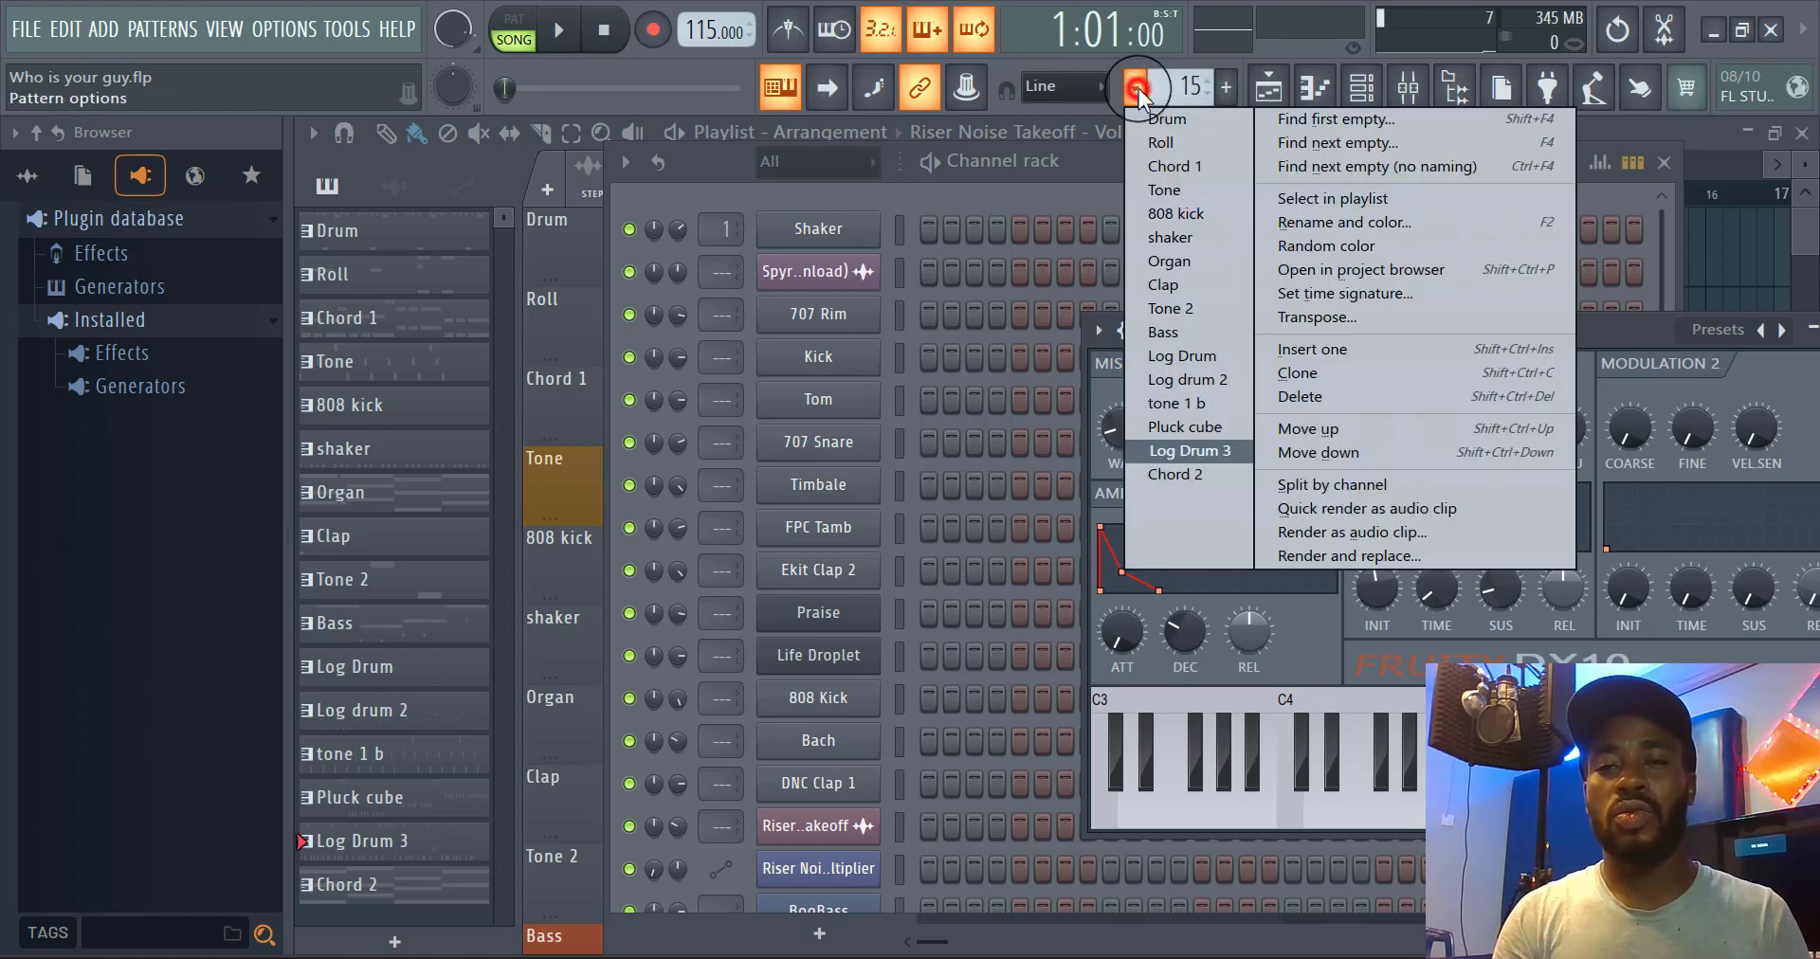
pyautogui.click(1201, 119)
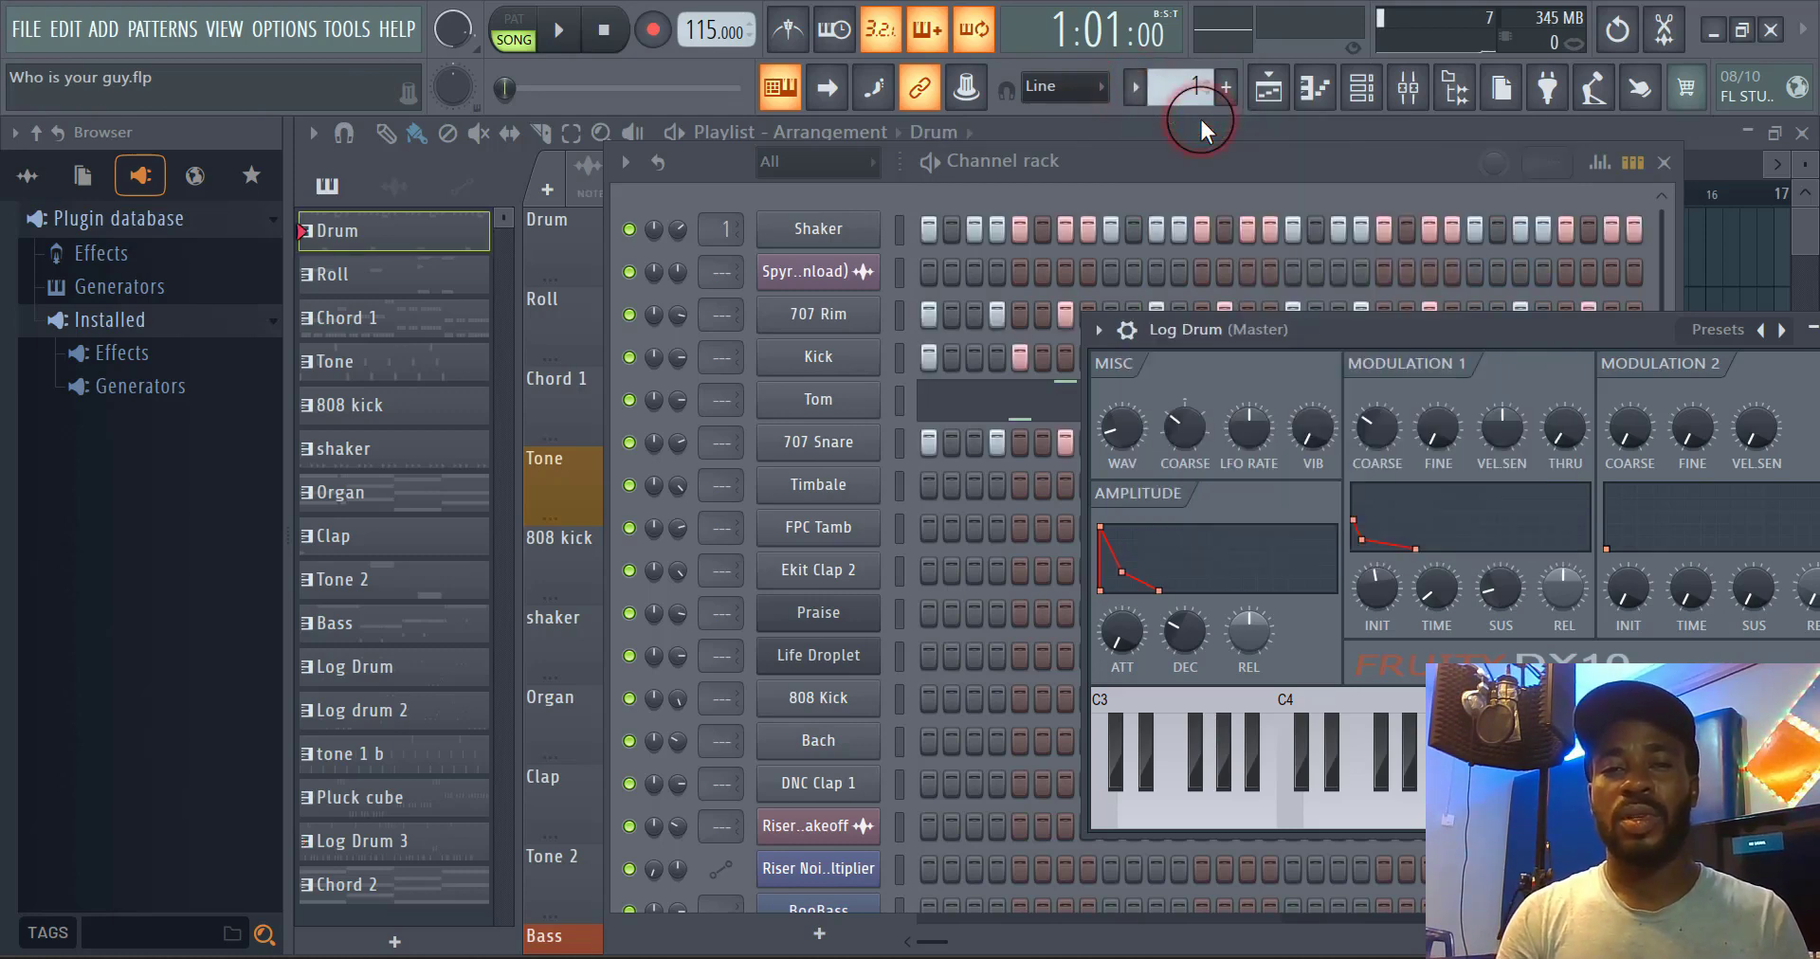
pyautogui.click(1150, 159)
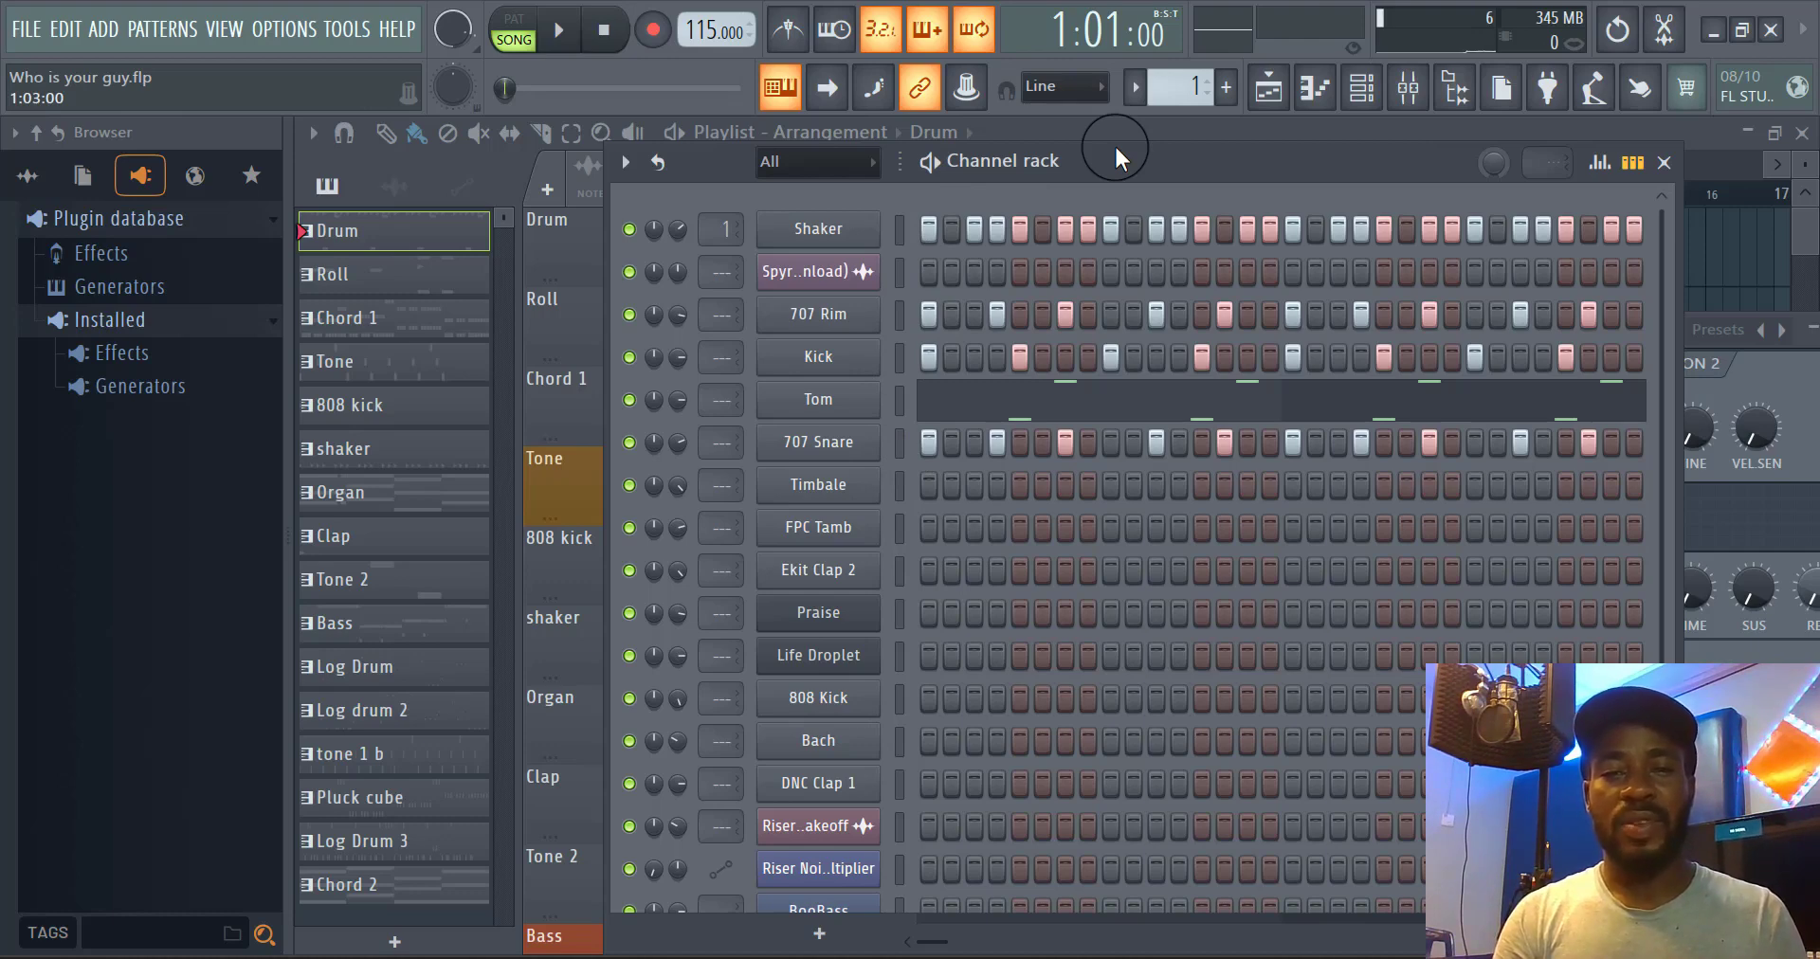
# Select the Spyro audio channel and move it down the Channel rack to just below the Riser Noise Takeoff audio channel
pyautogui.click(900, 271)
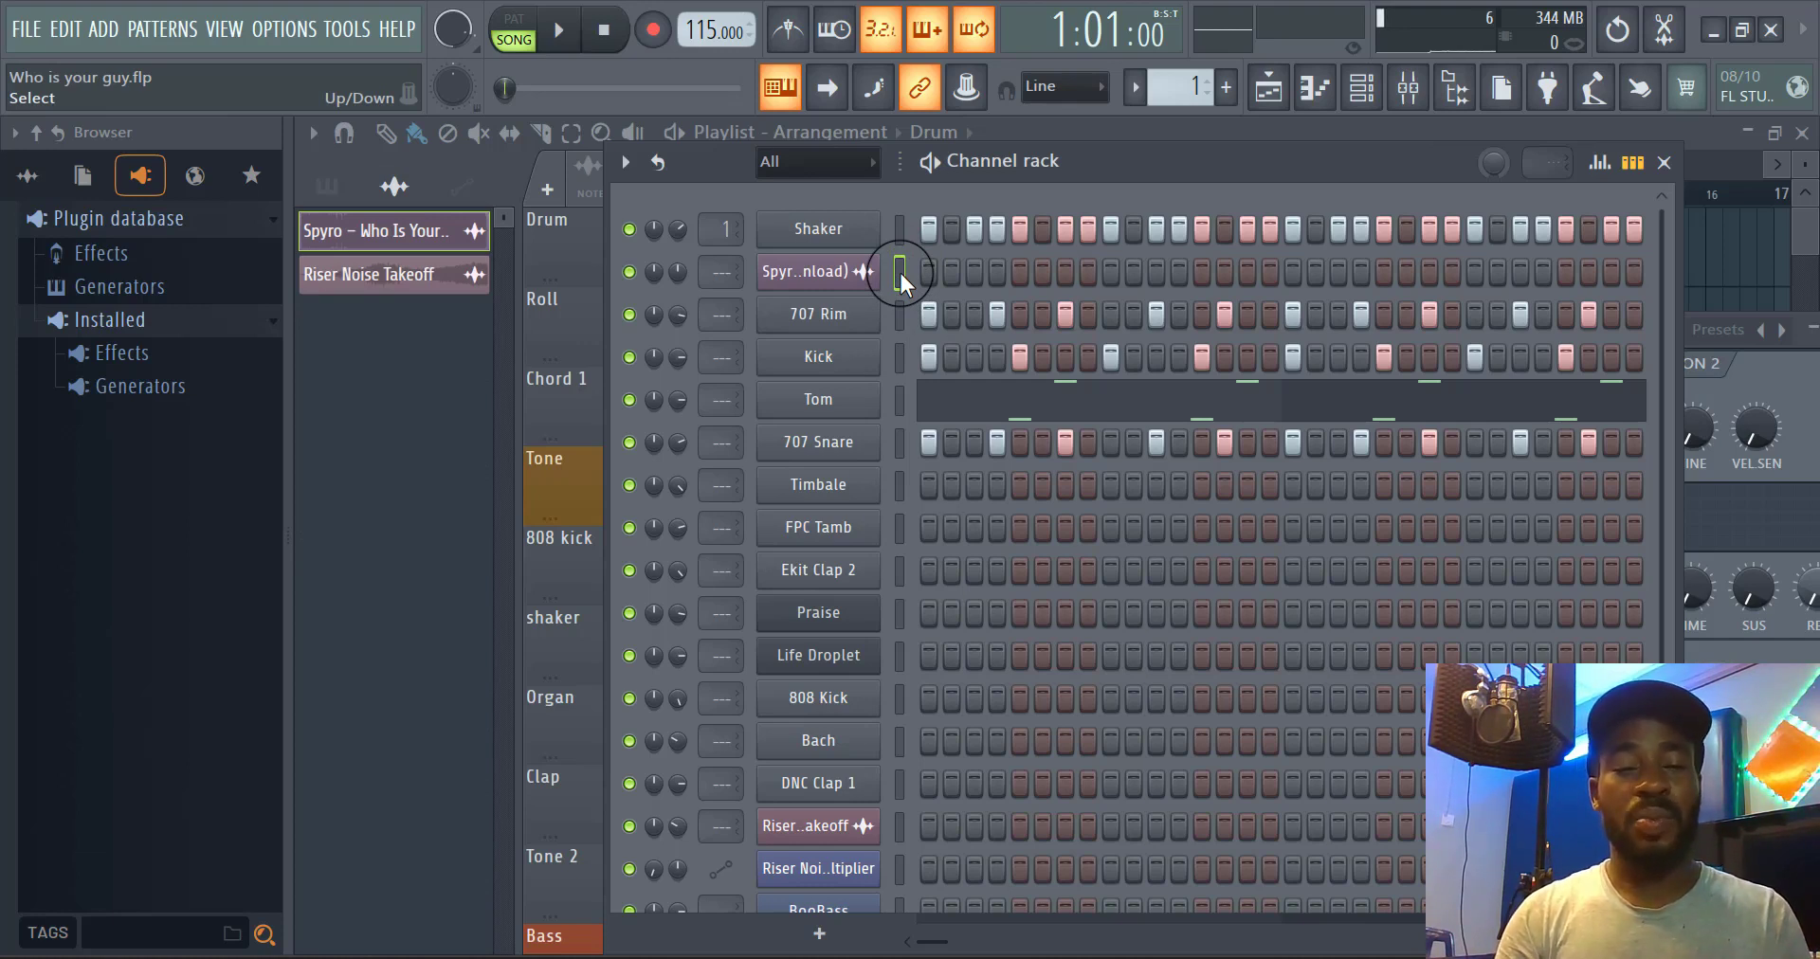
pyautogui.hotkey('alt', 'Down')
pyautogui.hotkey('alt', 'Down')
pyautogui.hotkey('alt', 'Down')
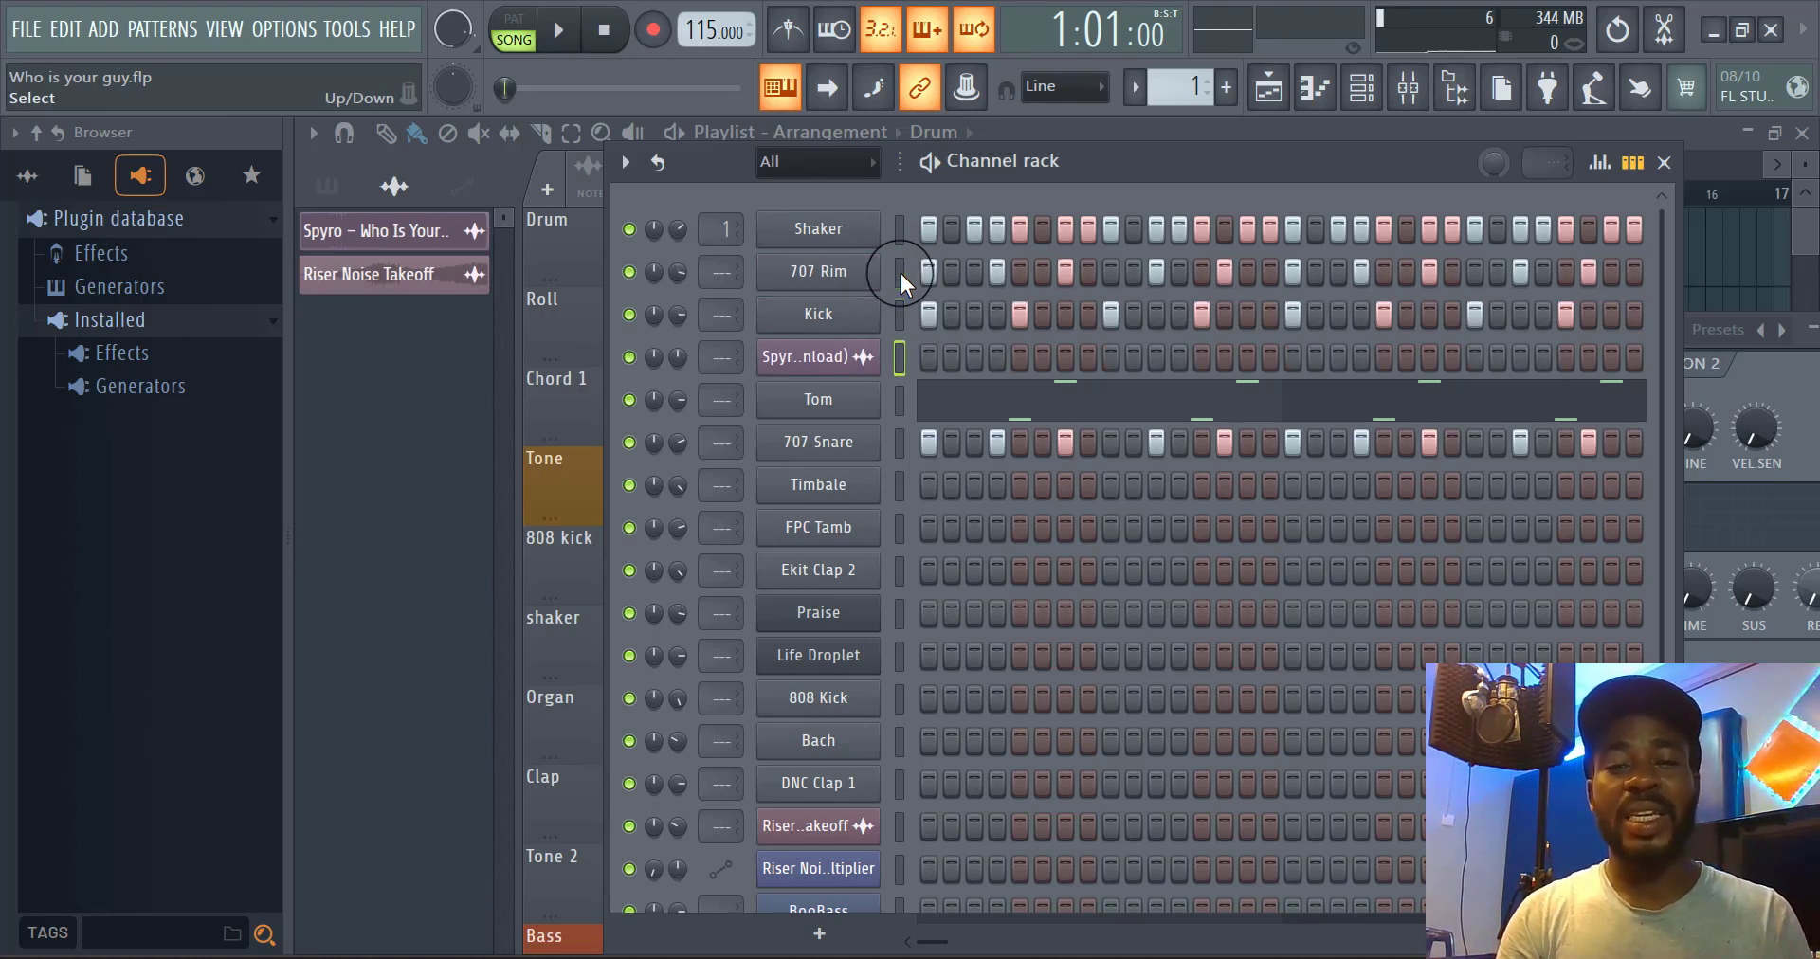
pyautogui.hotkey('alt', 'Down')
pyautogui.hotkey('alt', 'Down')
pyautogui.hotkey('alt', 'Down')
pyautogui.hotkey('alt', 'Down')
pyautogui.hotkey('alt', 'Down')
pyautogui.hotkey('alt', 'Down')
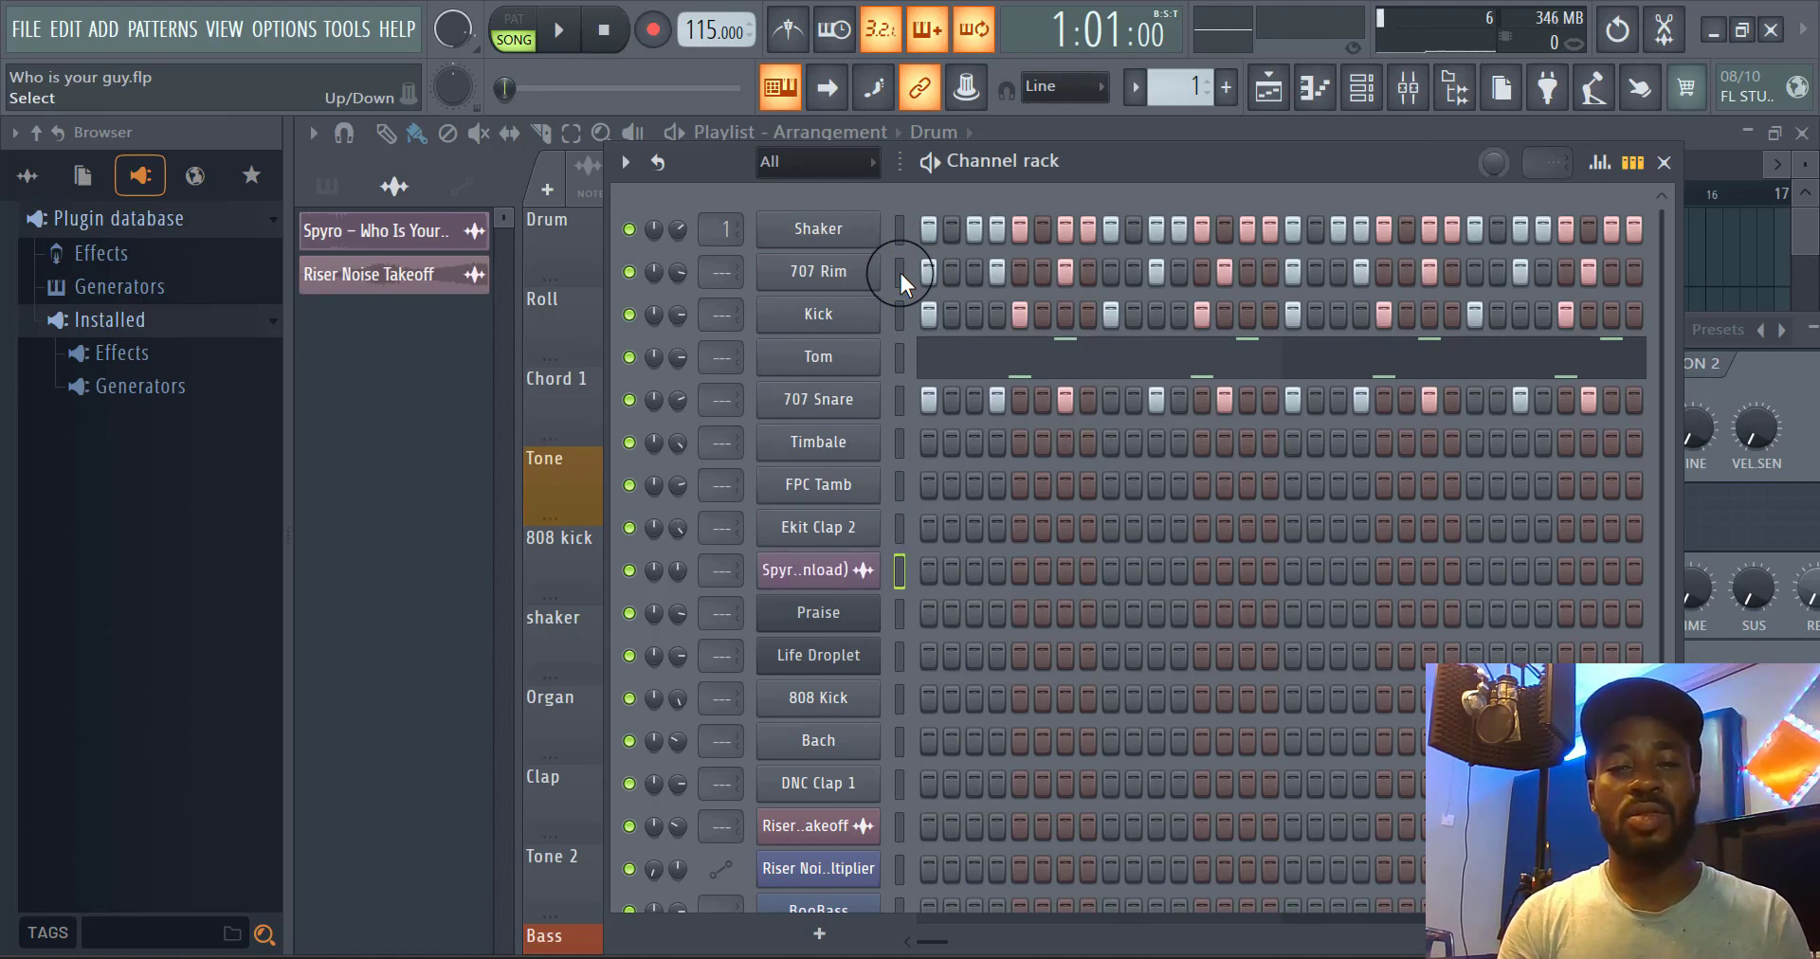
pyautogui.hotkey('alt', 'Down')
pyautogui.hotkey('alt', 'Down')
pyautogui.hotkey('alt', 'Down')
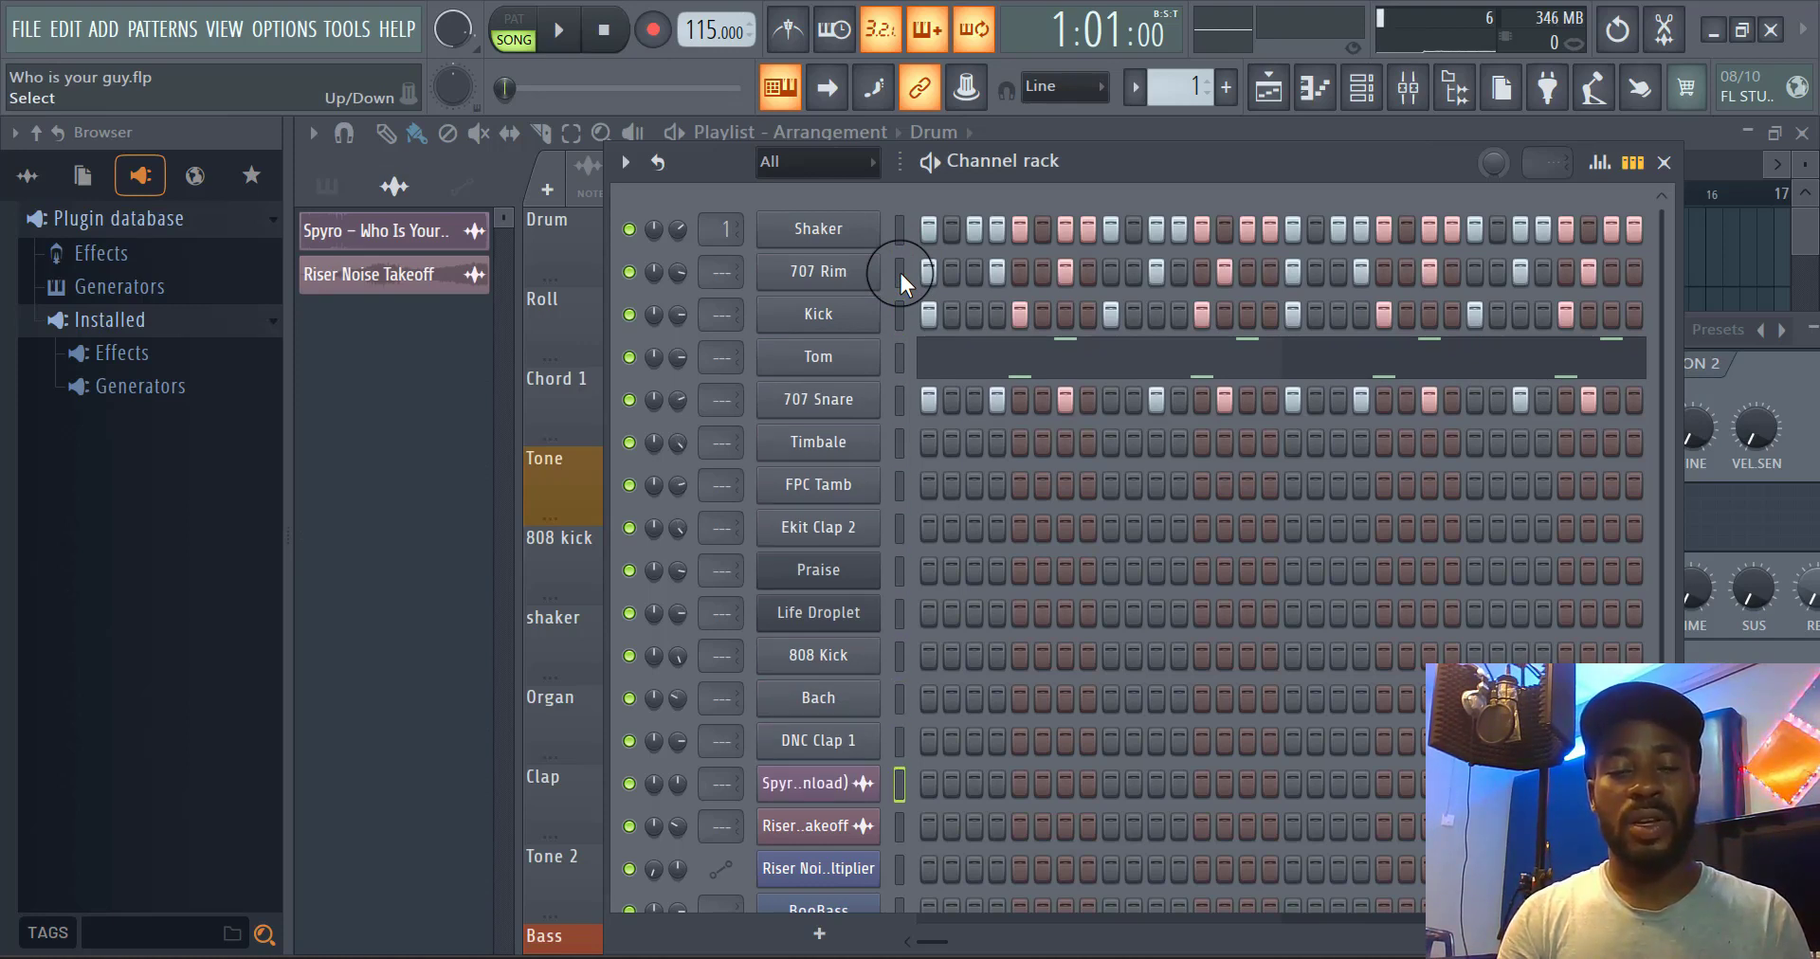
pyautogui.hotkey('alt', 'Down')
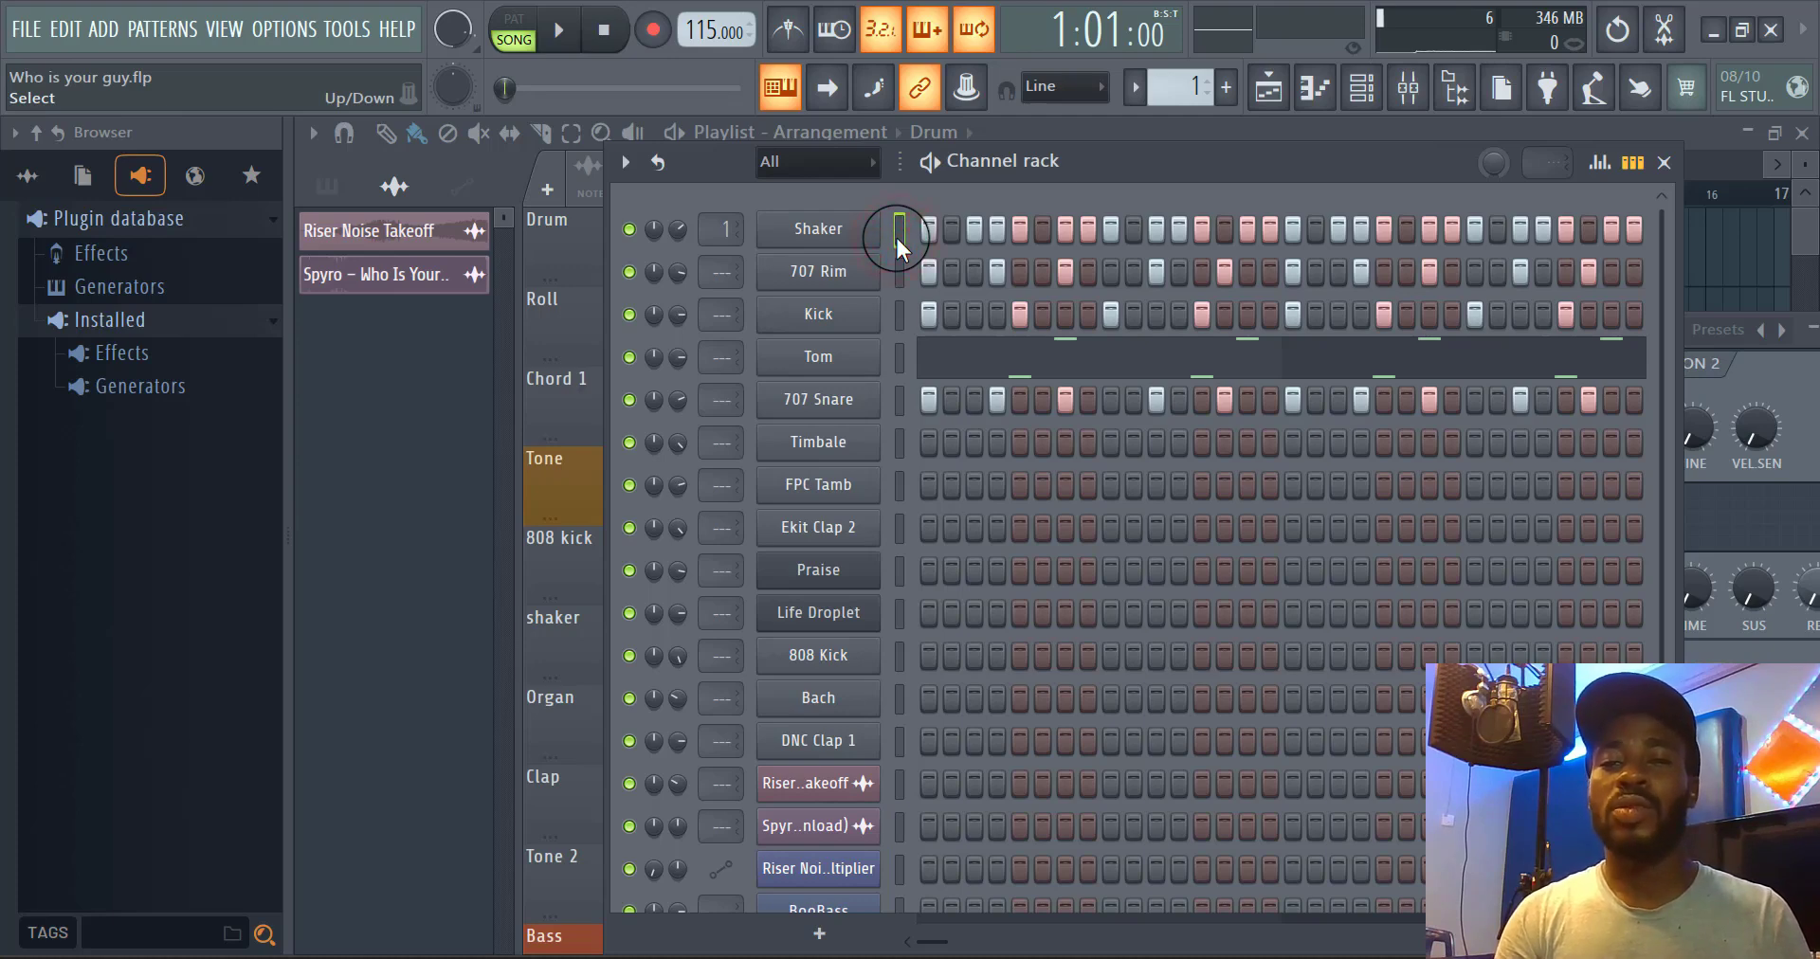
# Reposition the Channel rack, then open the mixer and shift it so the channels' track numbers show beside it
pyautogui.moveTo(1190, 163); pyautogui.dragTo(902, 300)
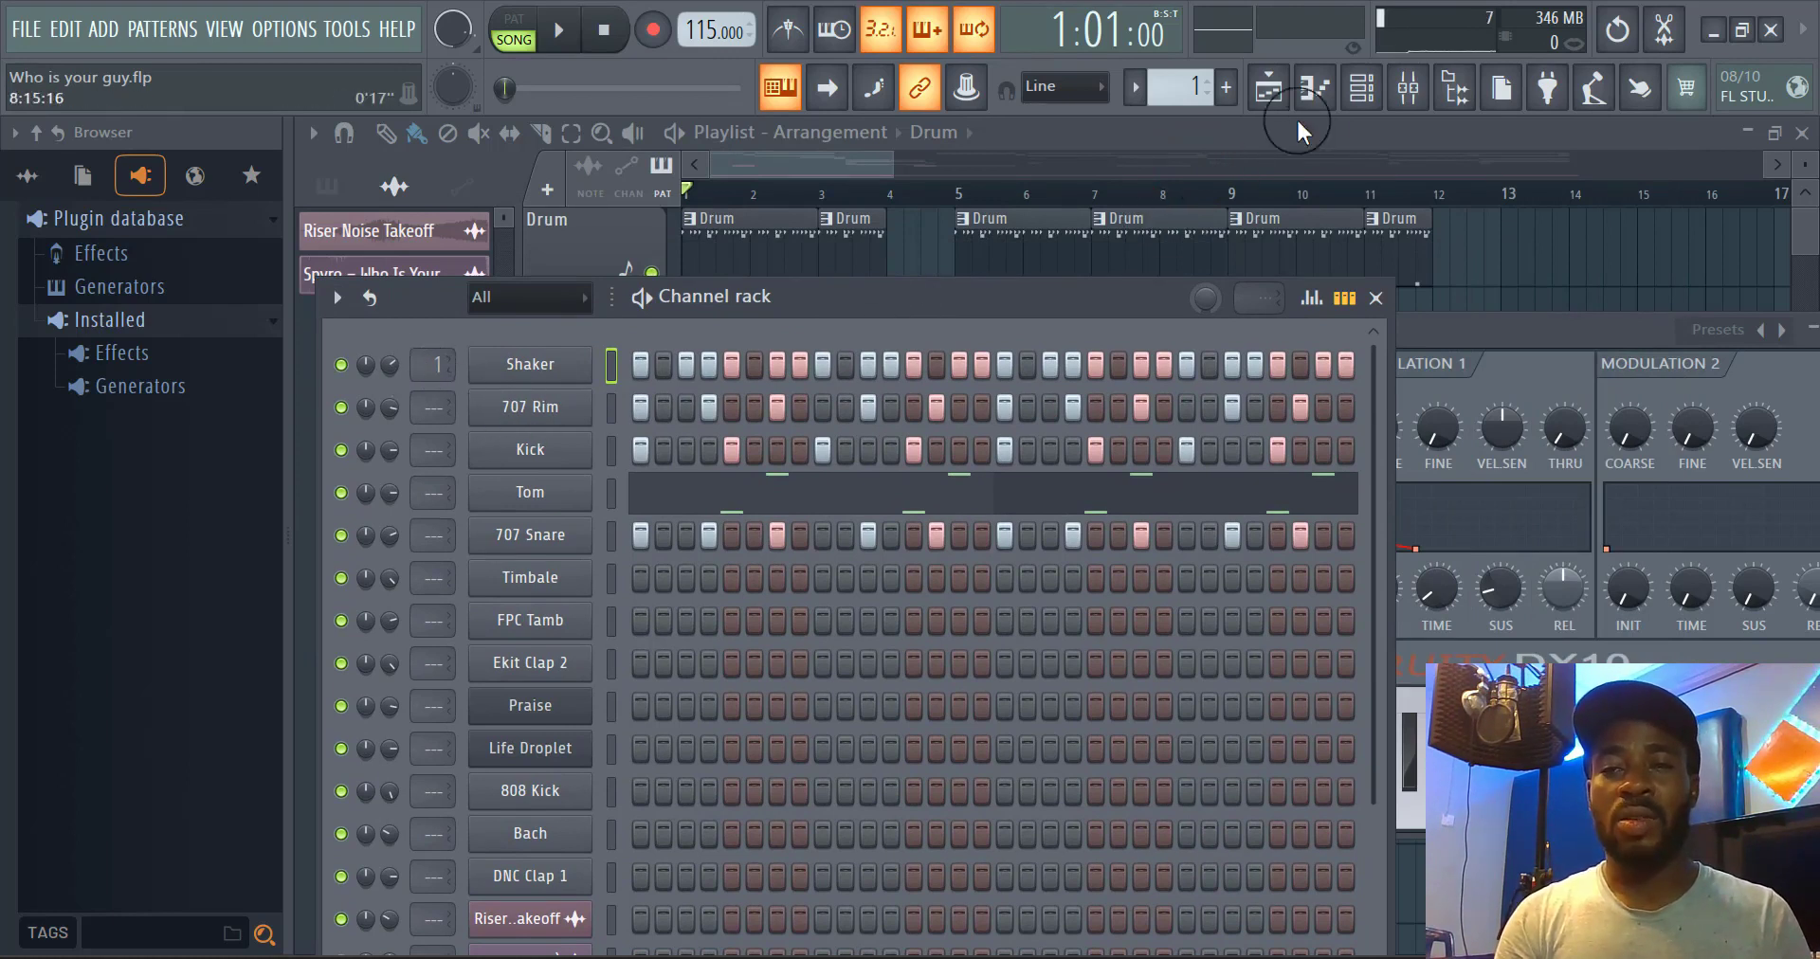
pyautogui.click(1409, 87)
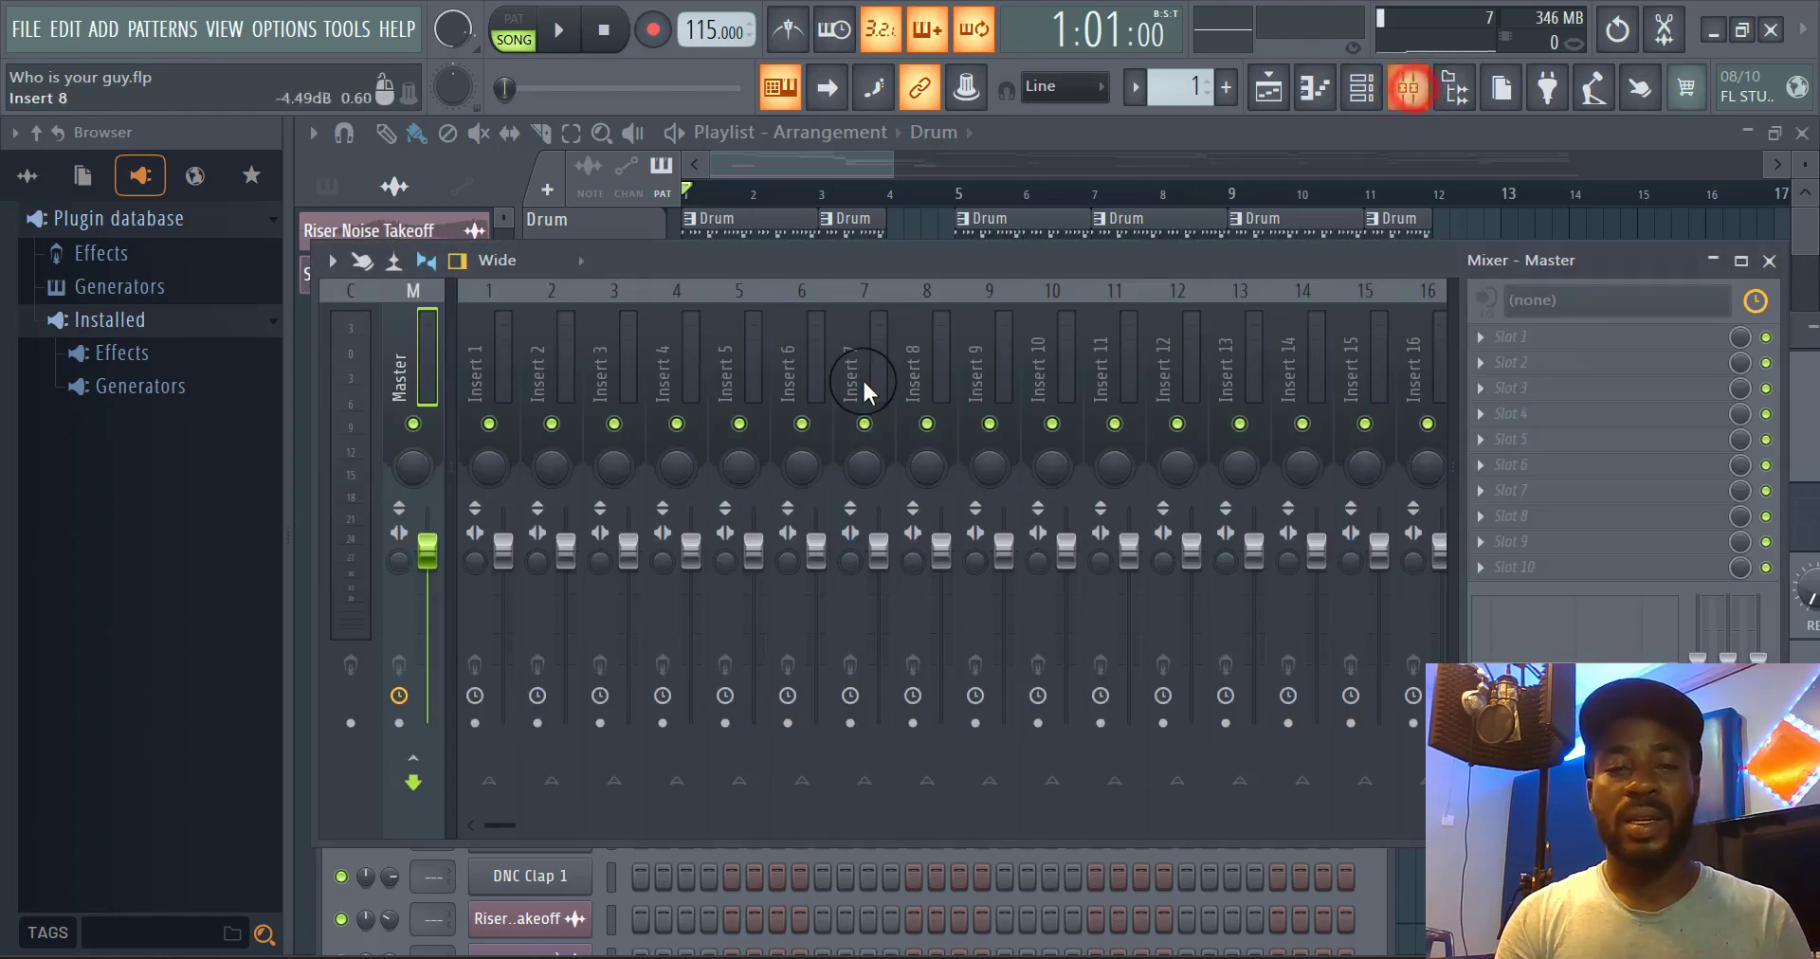
pyautogui.moveTo(709, 263); pyautogui.dragTo(897, 277)
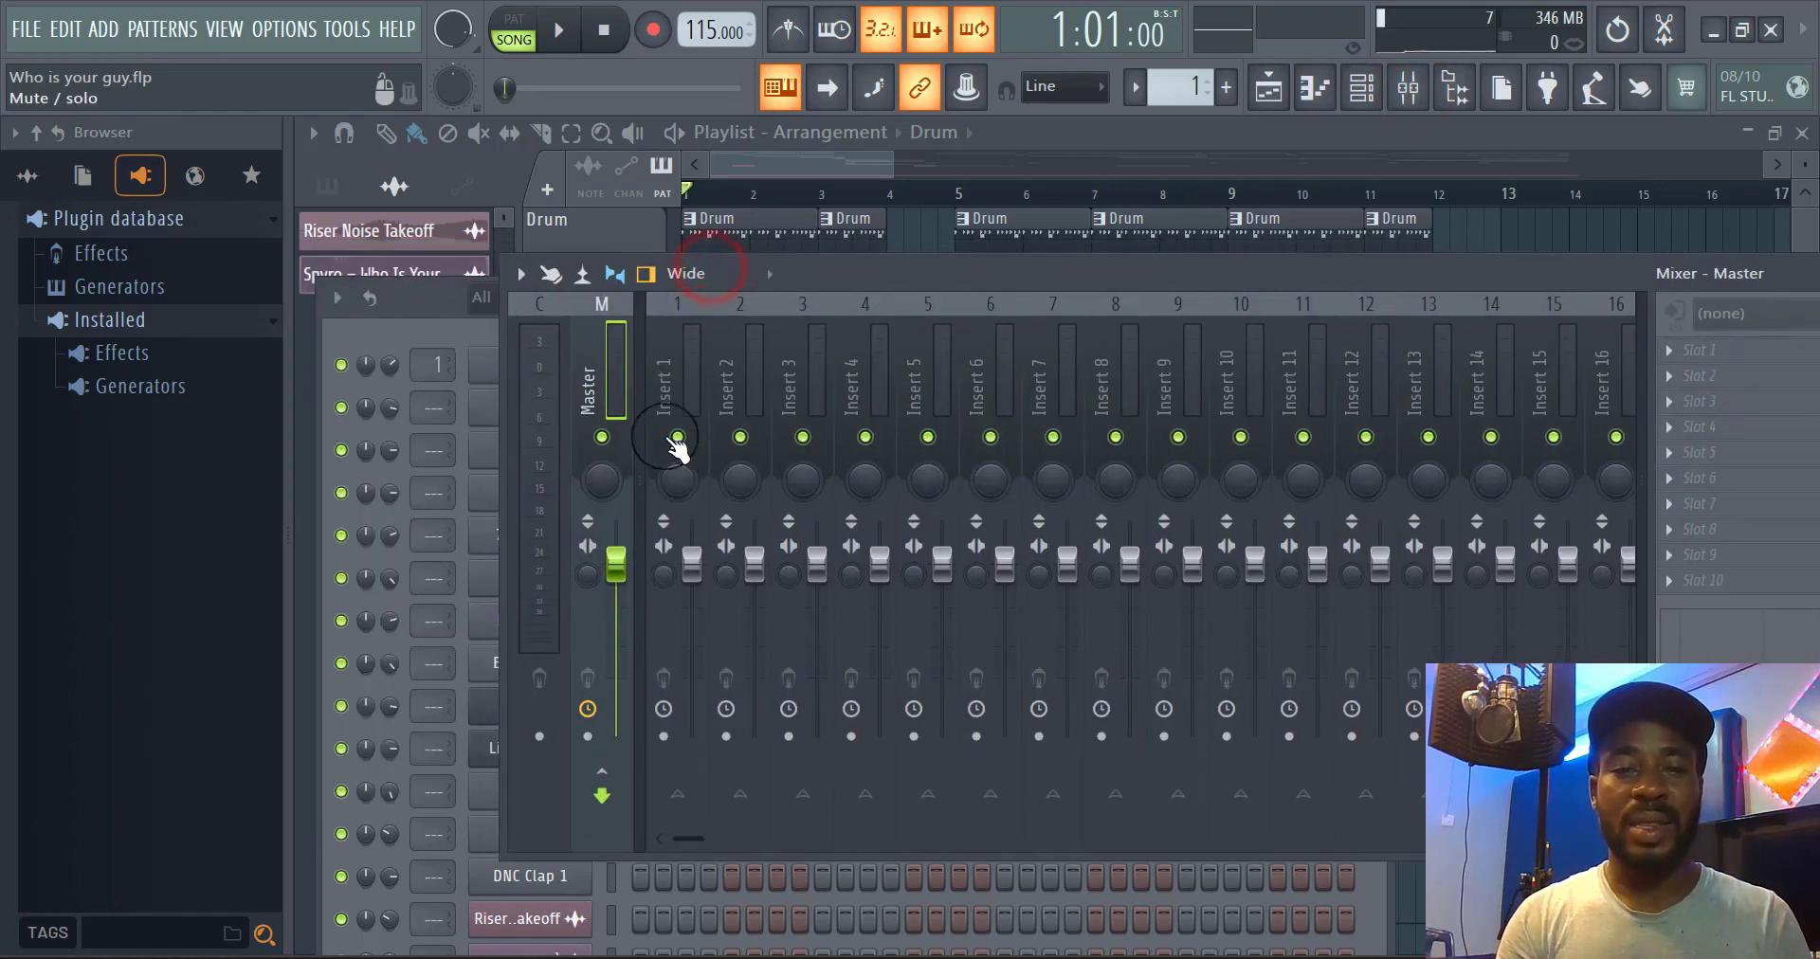
pyautogui.rightClick(669, 387)
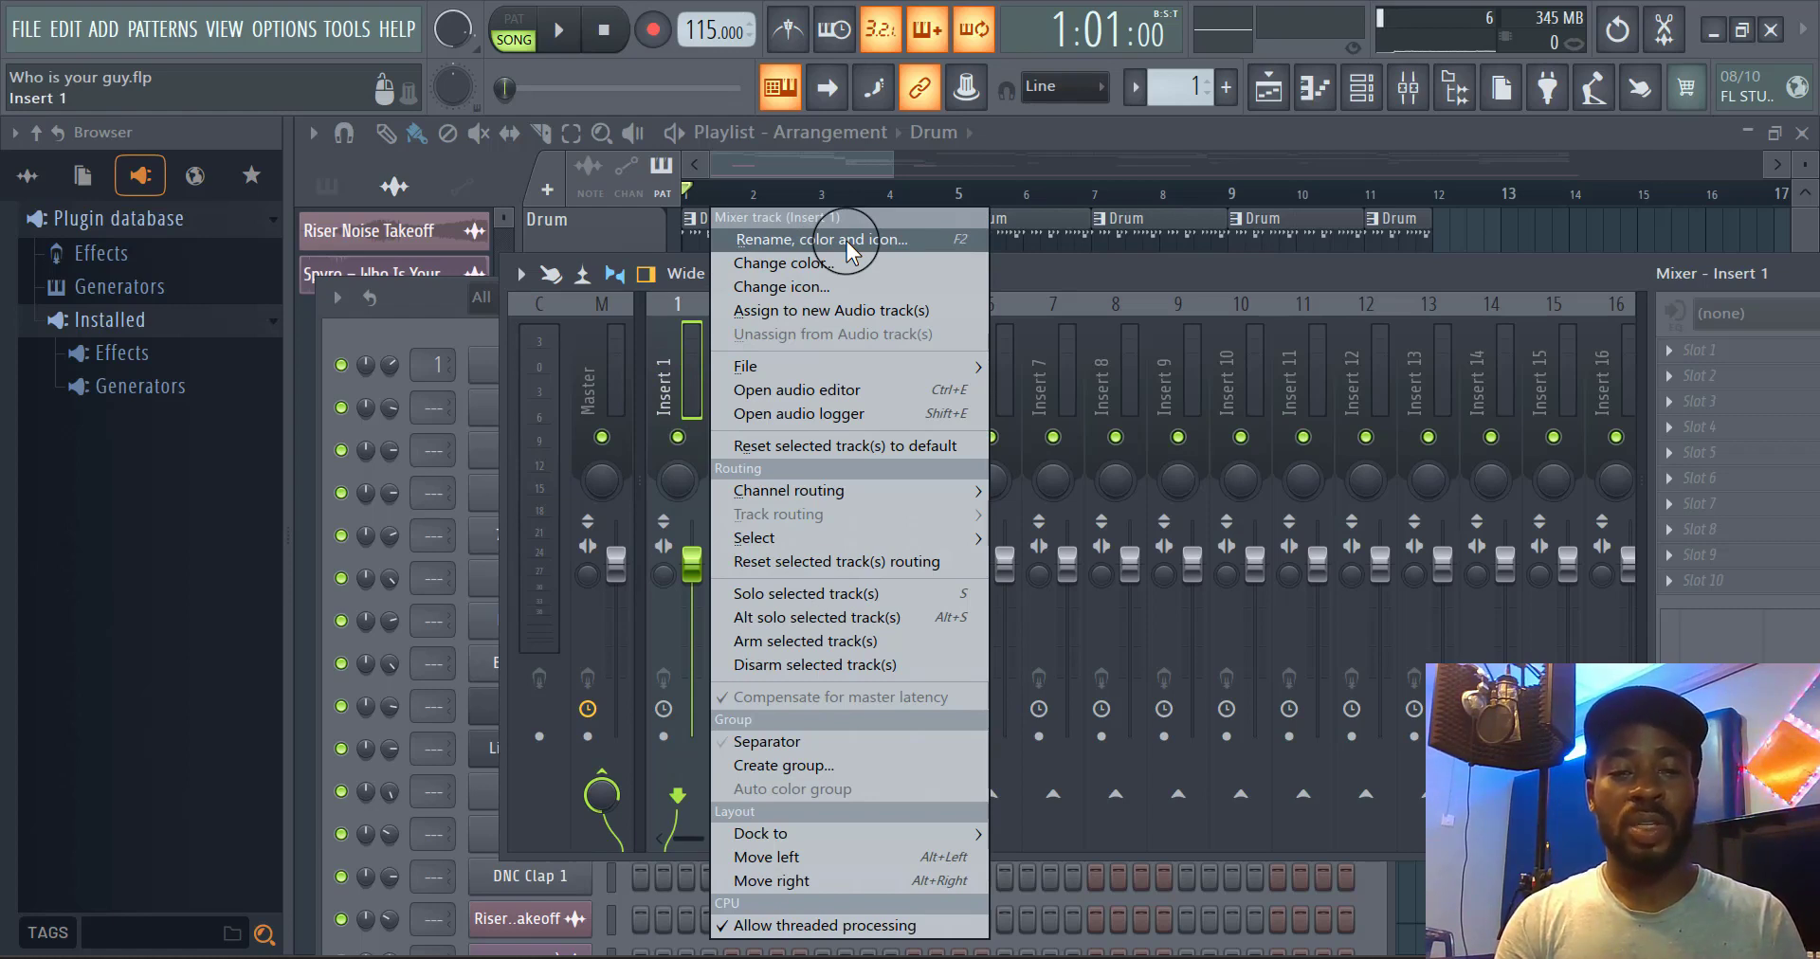
pyautogui.moveTo(885, 491)
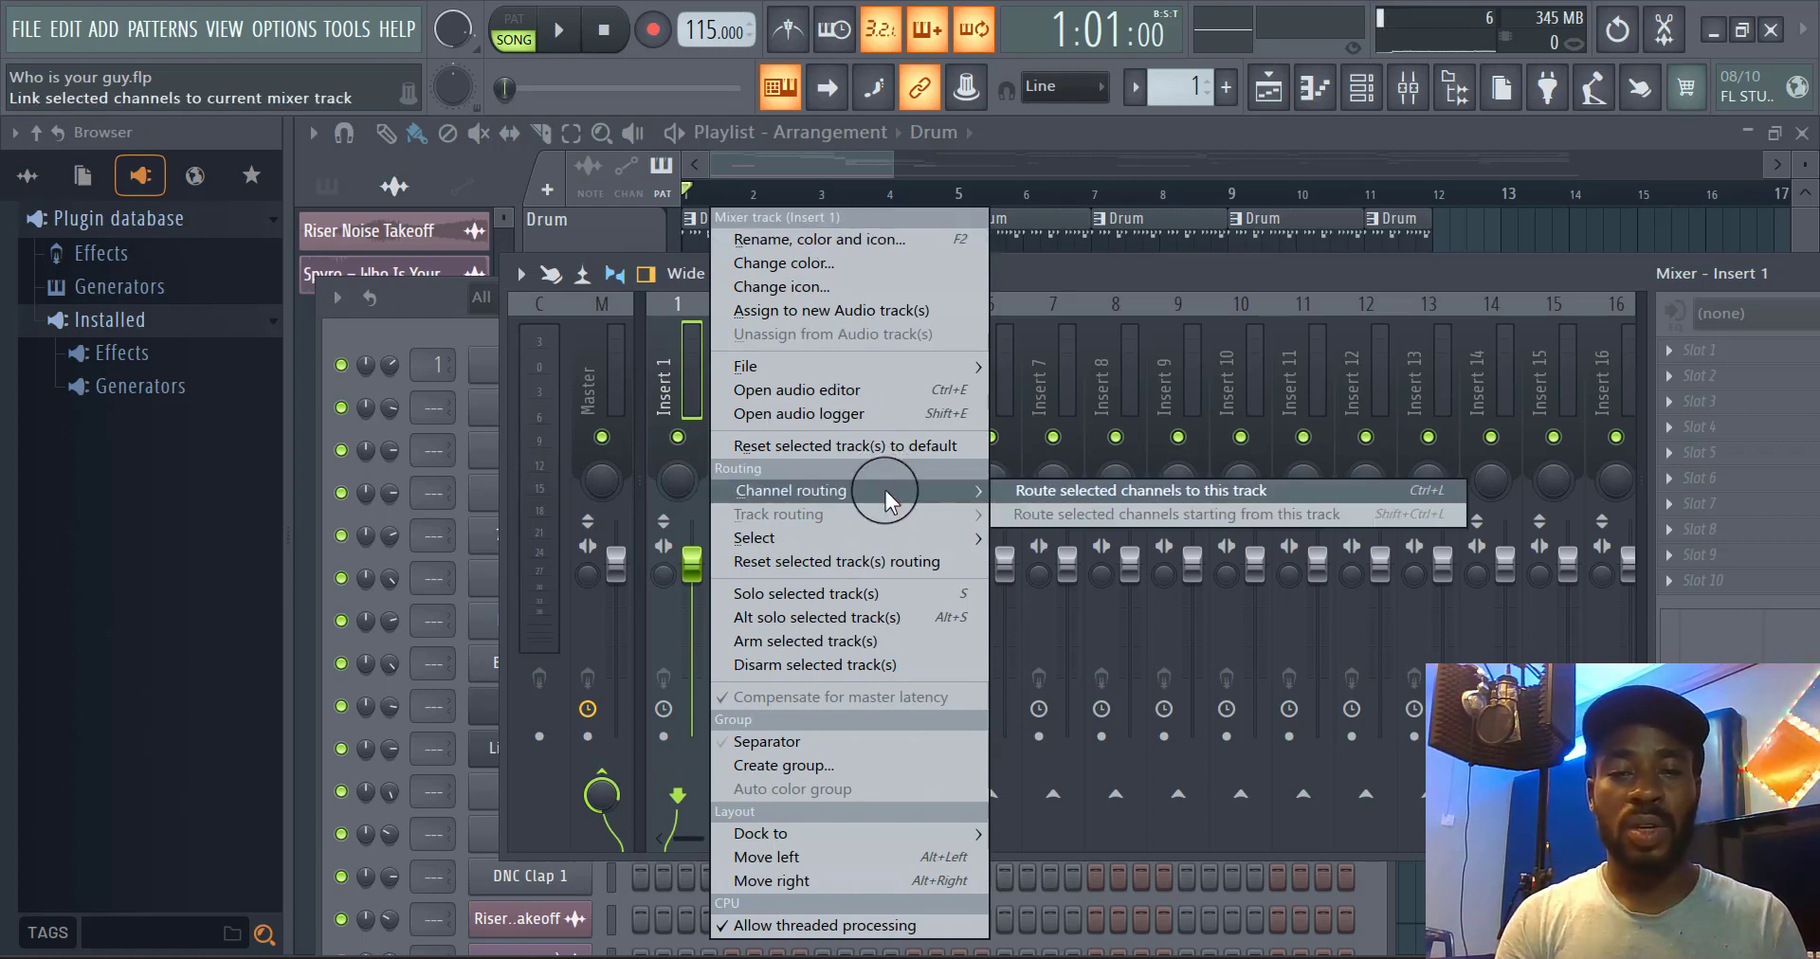
pyautogui.click(418, 314)
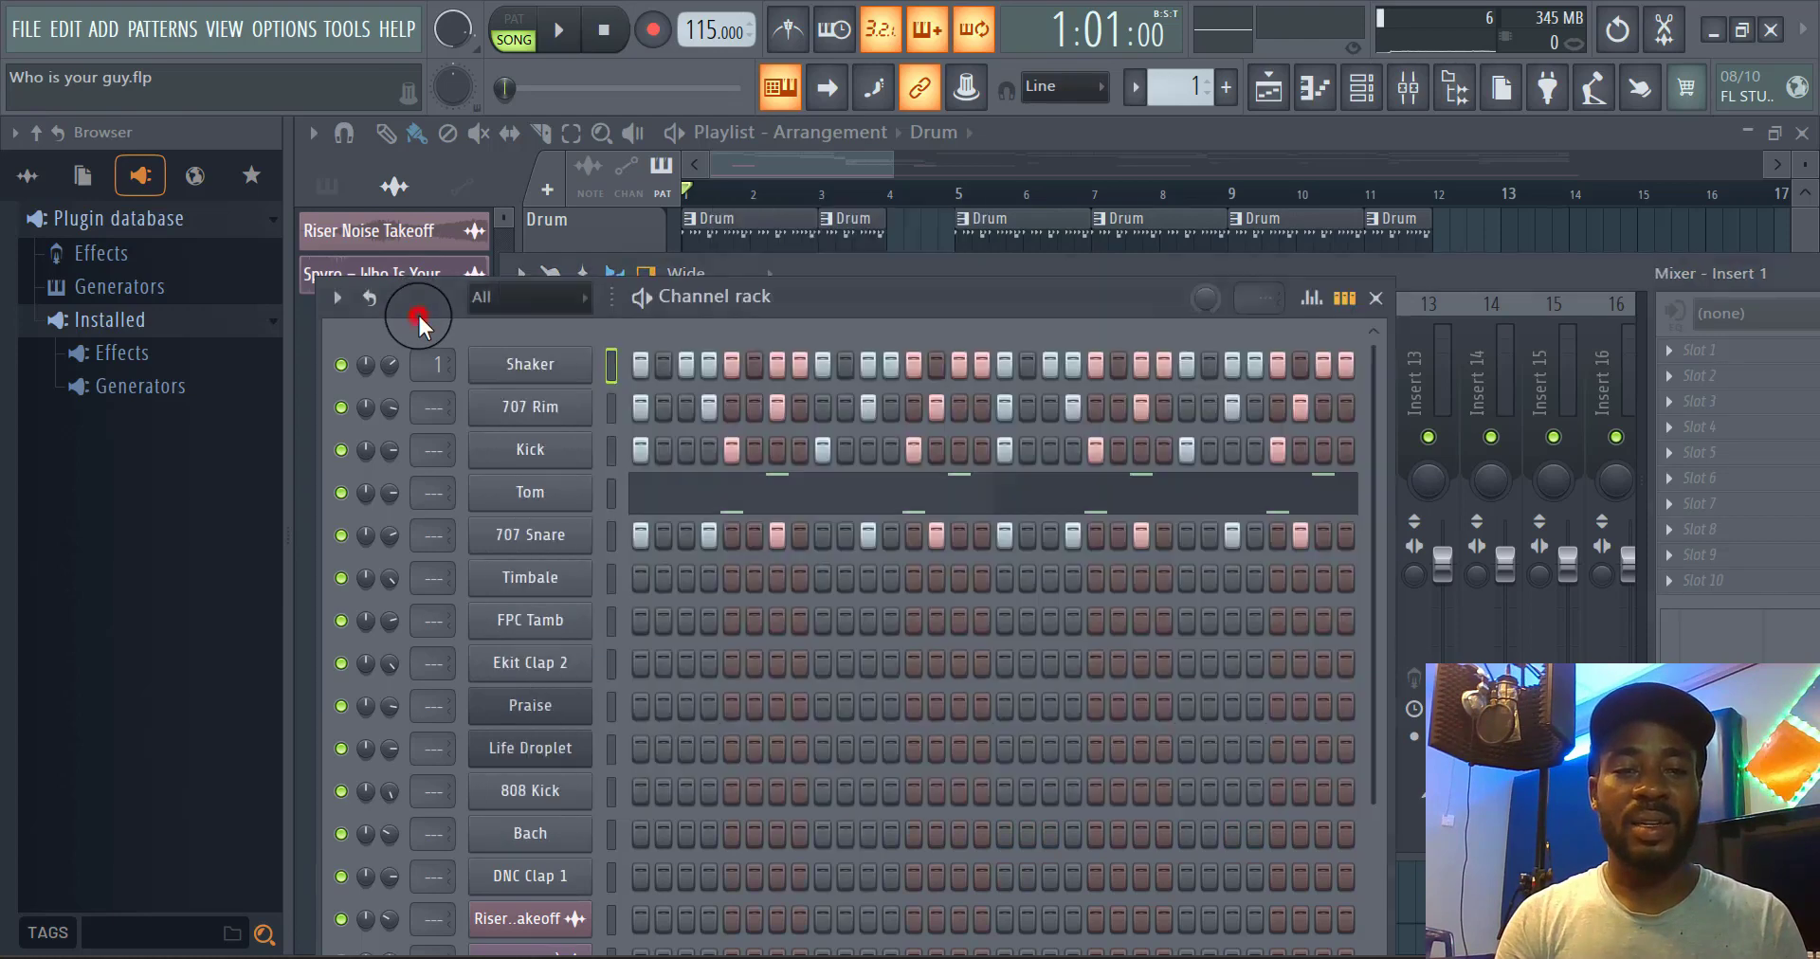
pyautogui.click(1408, 90)
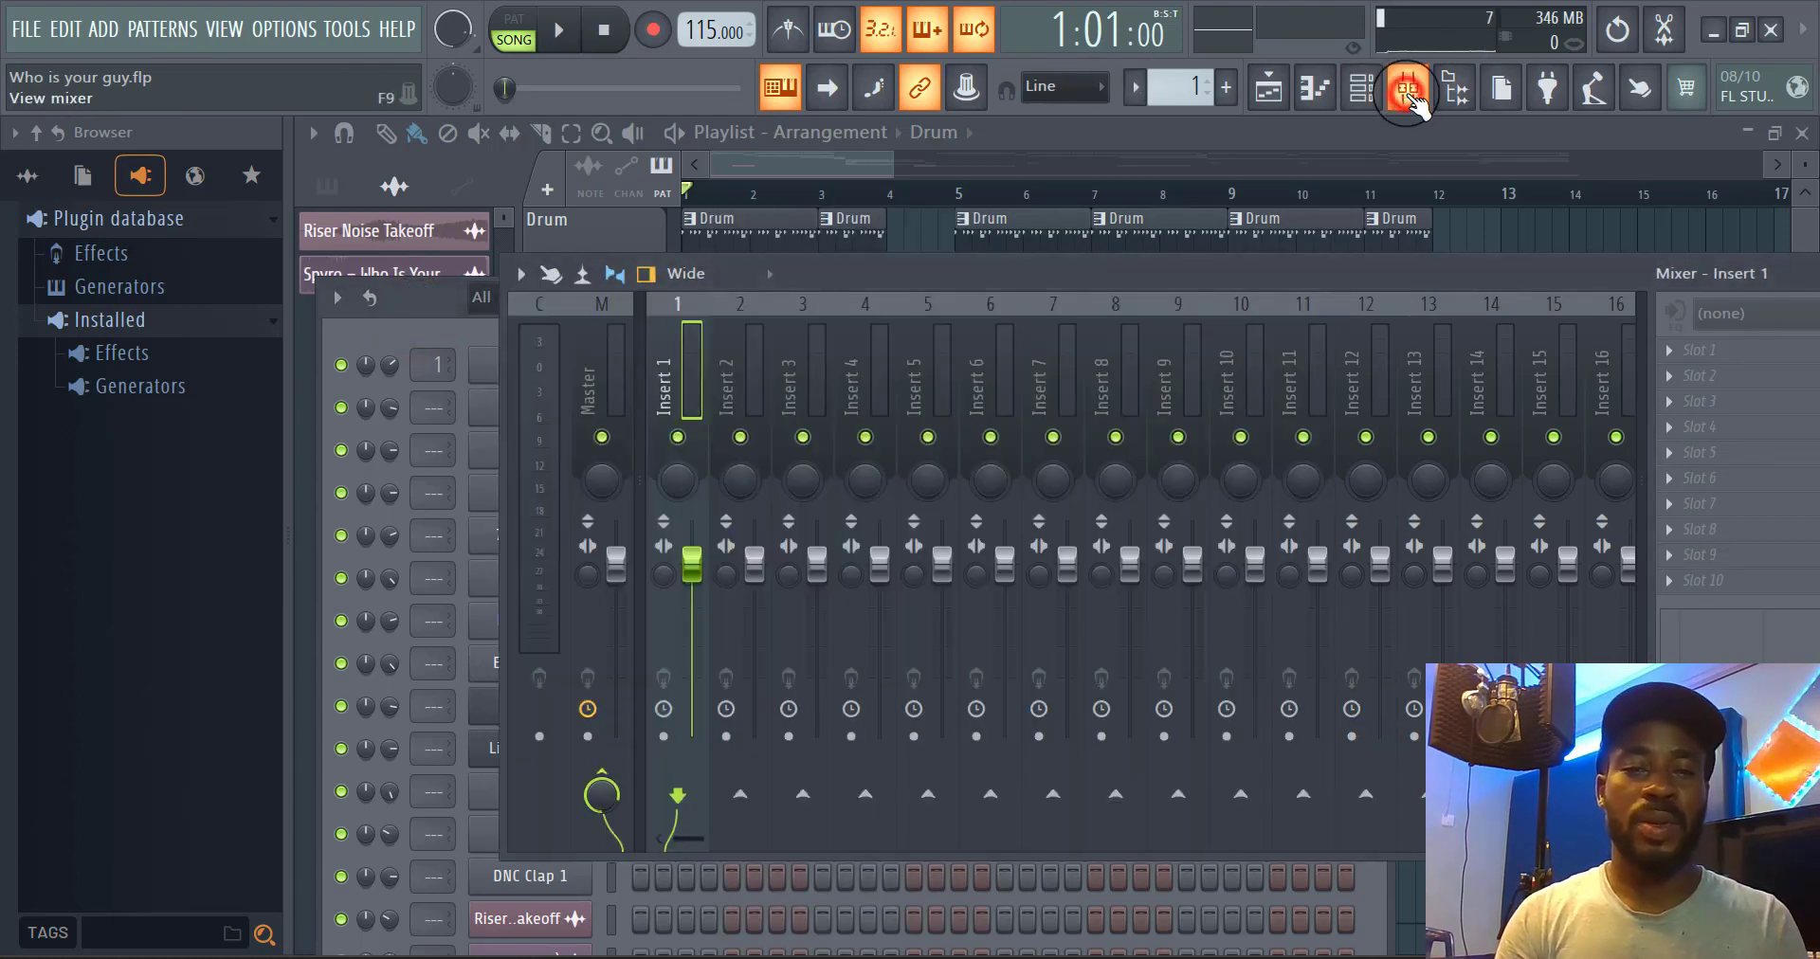
# Route the selected Shaker channel to mixer track Insert 1
pyautogui.rightClick(677, 398)
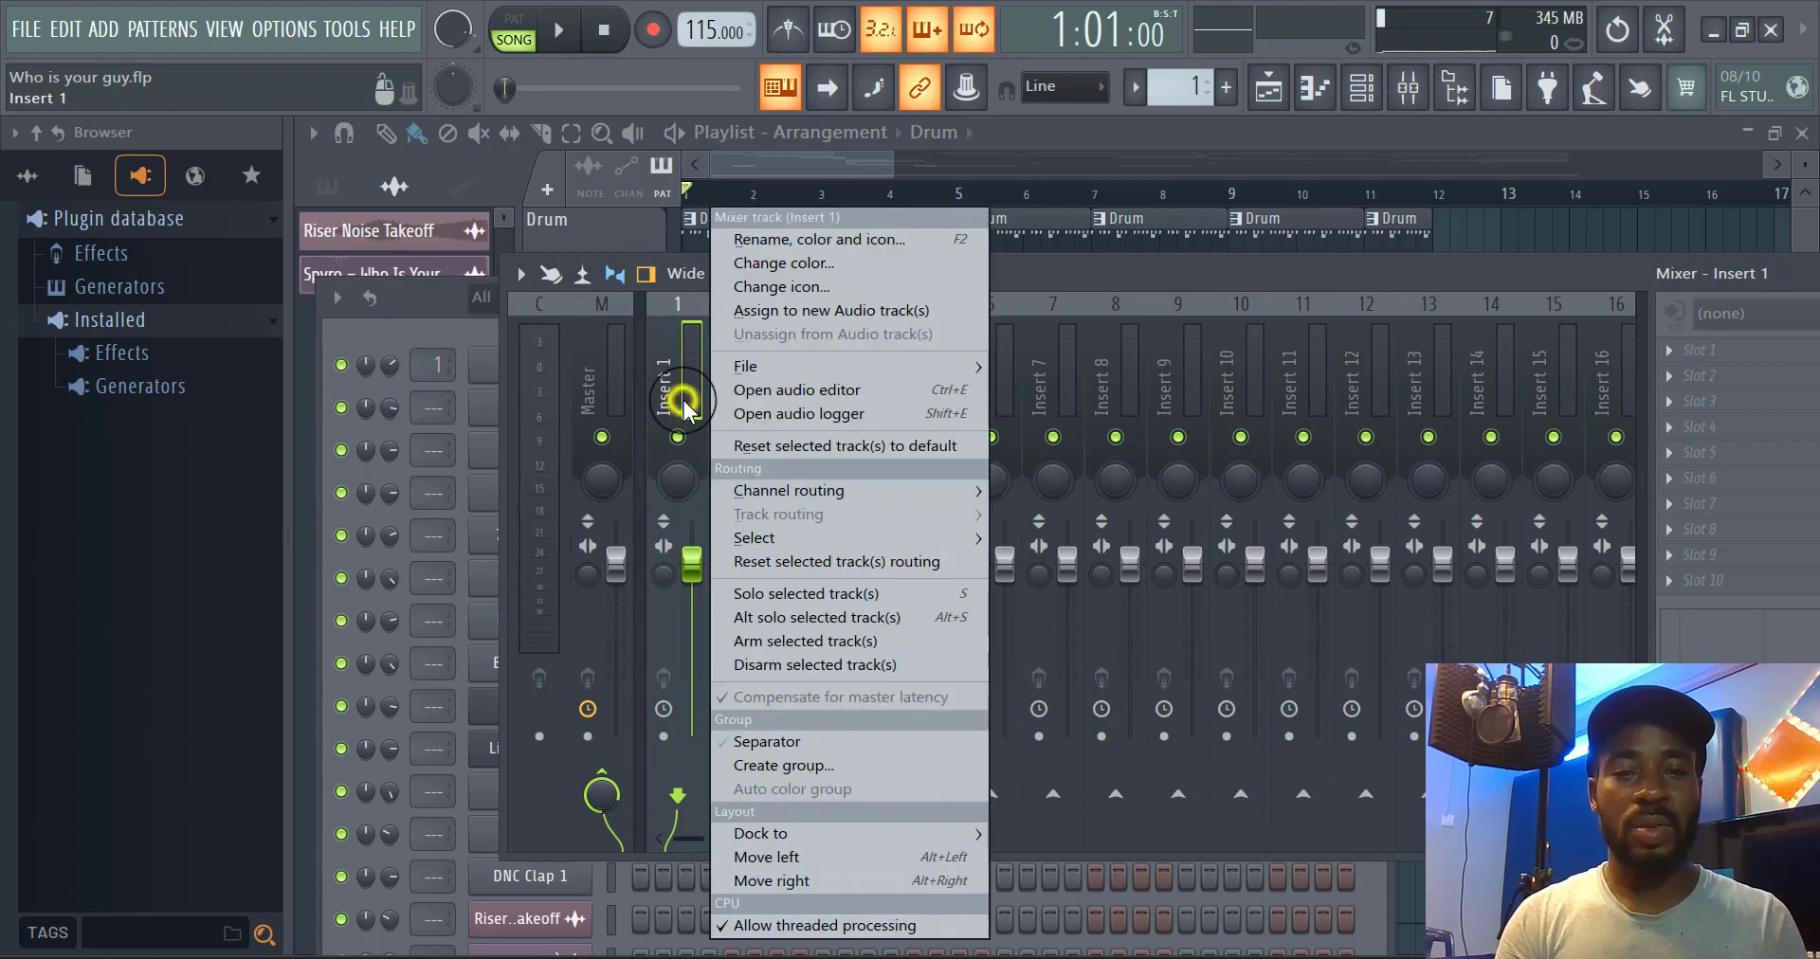
pyautogui.moveTo(806, 491)
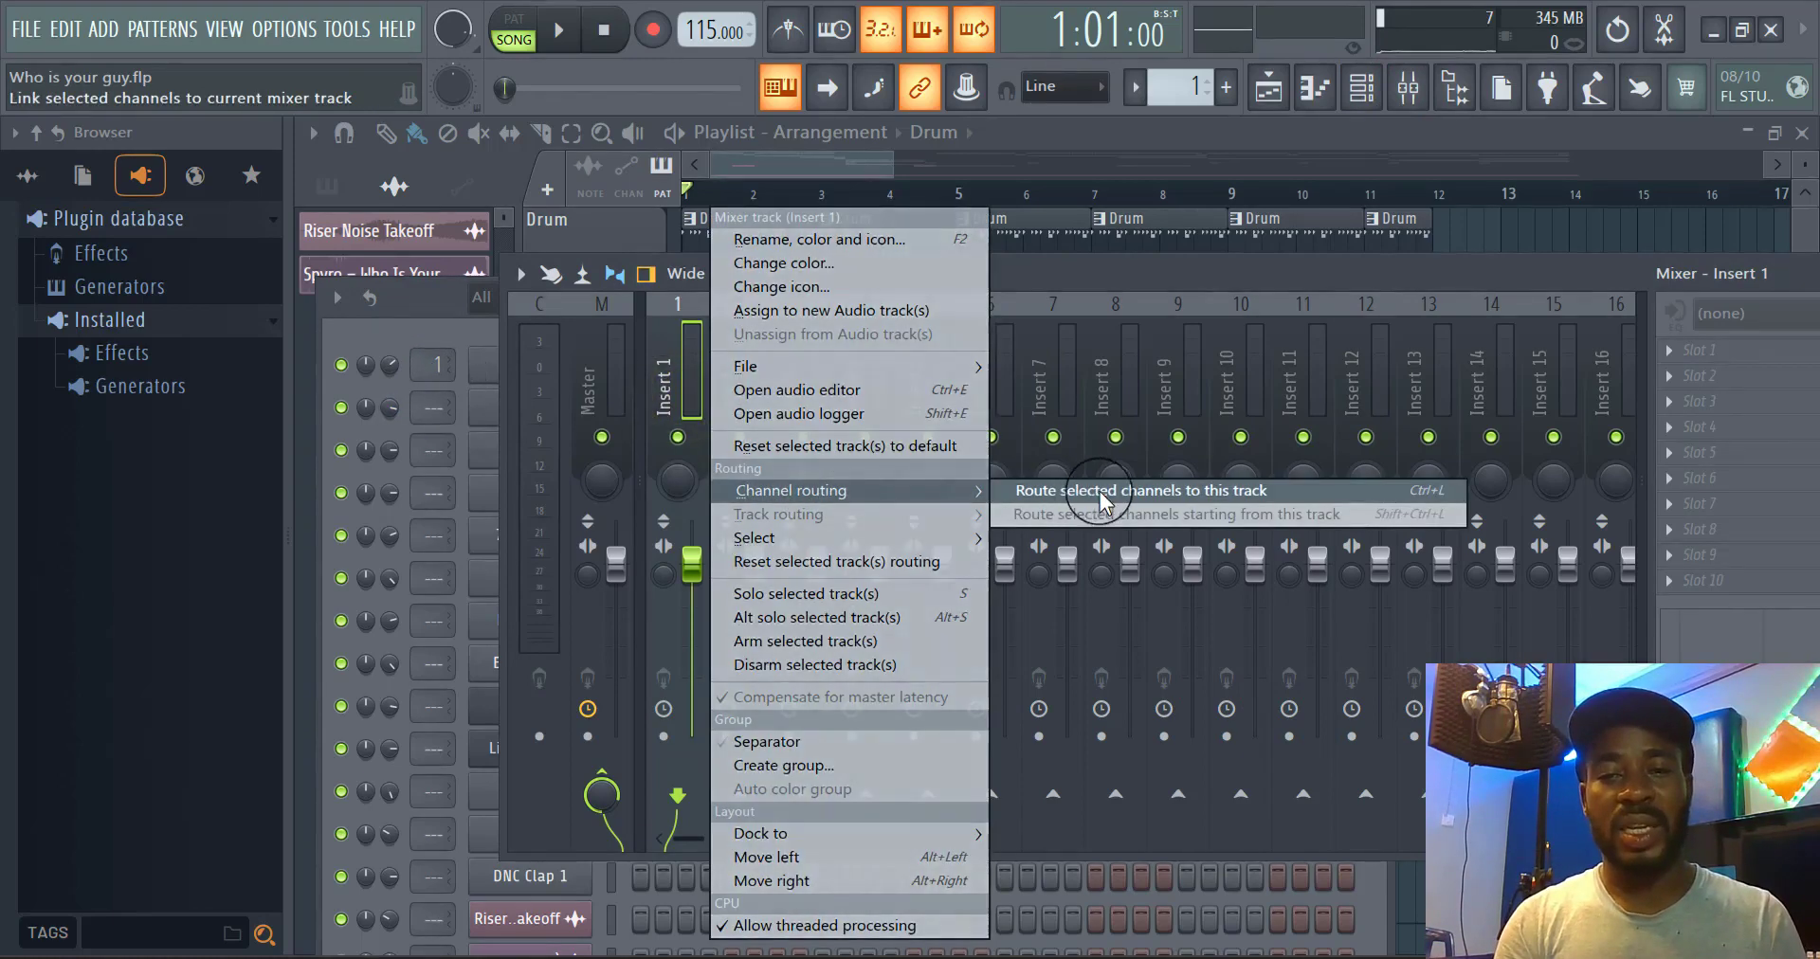
pyautogui.click(1213, 492)
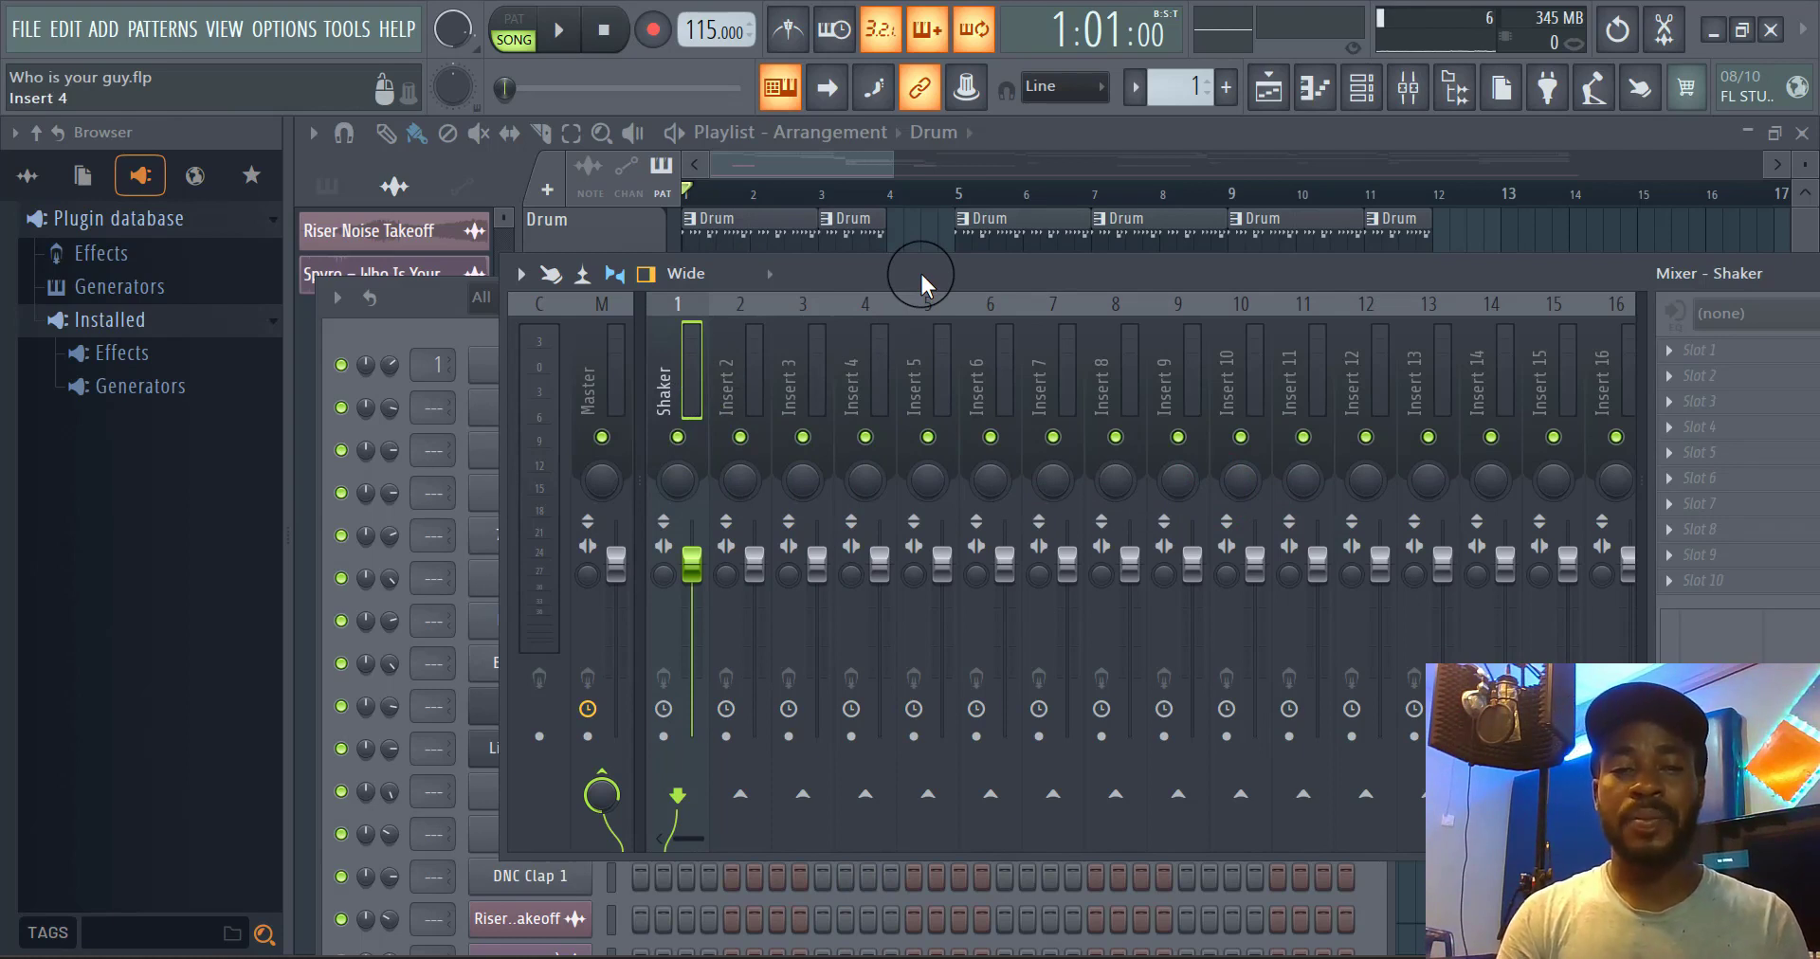
# Move the mixer clear of the channel selectors, select only the 707 Rim channel and route it to mixer track Insert 2
pyautogui.moveTo(919, 270); pyautogui.dragTo(1214, 314)
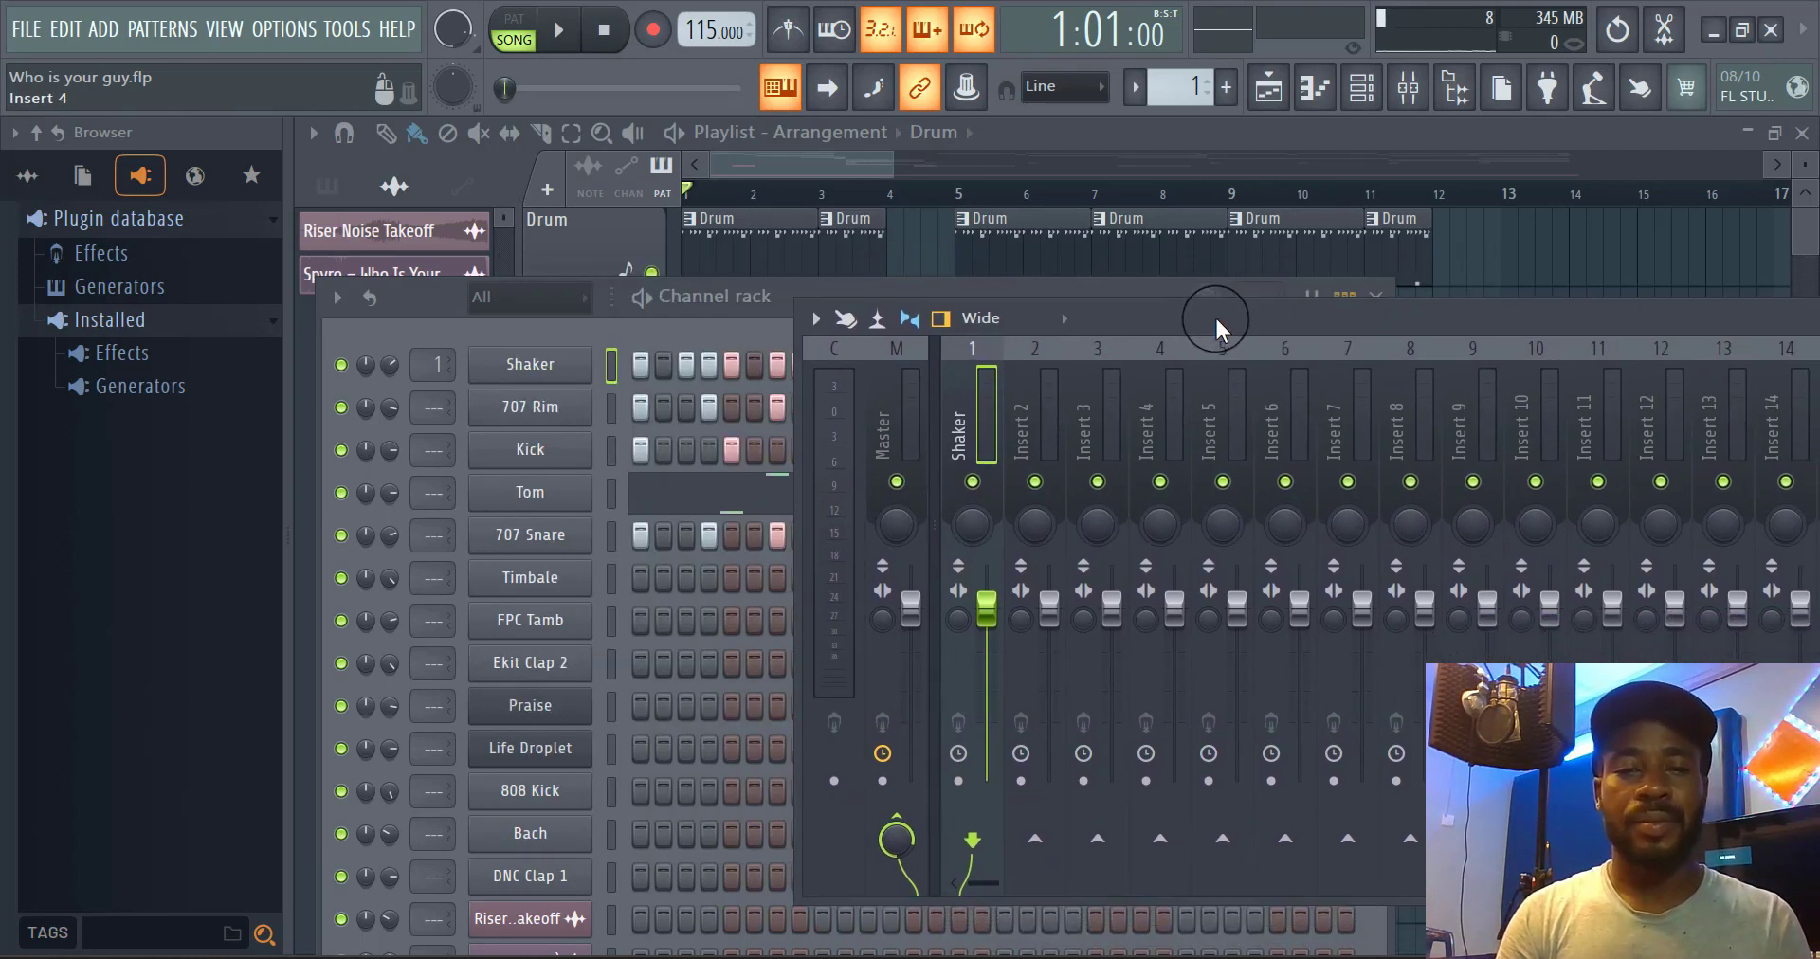
pyautogui.click(609, 410)
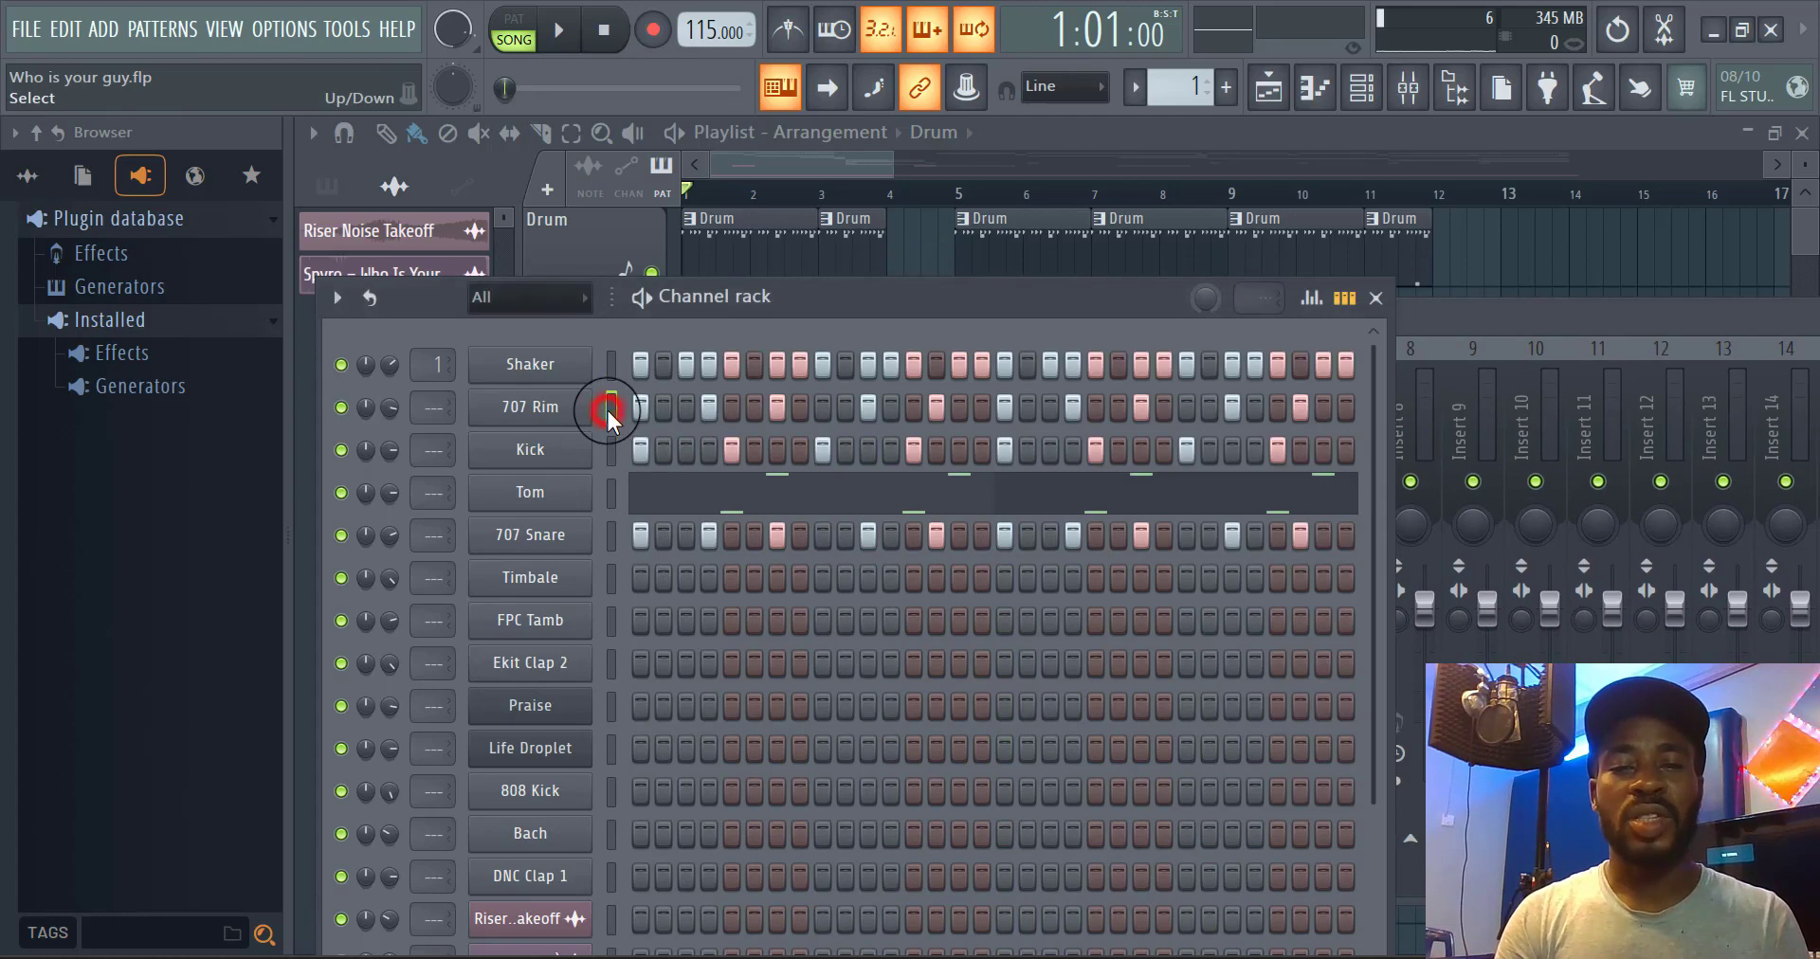
pyautogui.click(1488, 309)
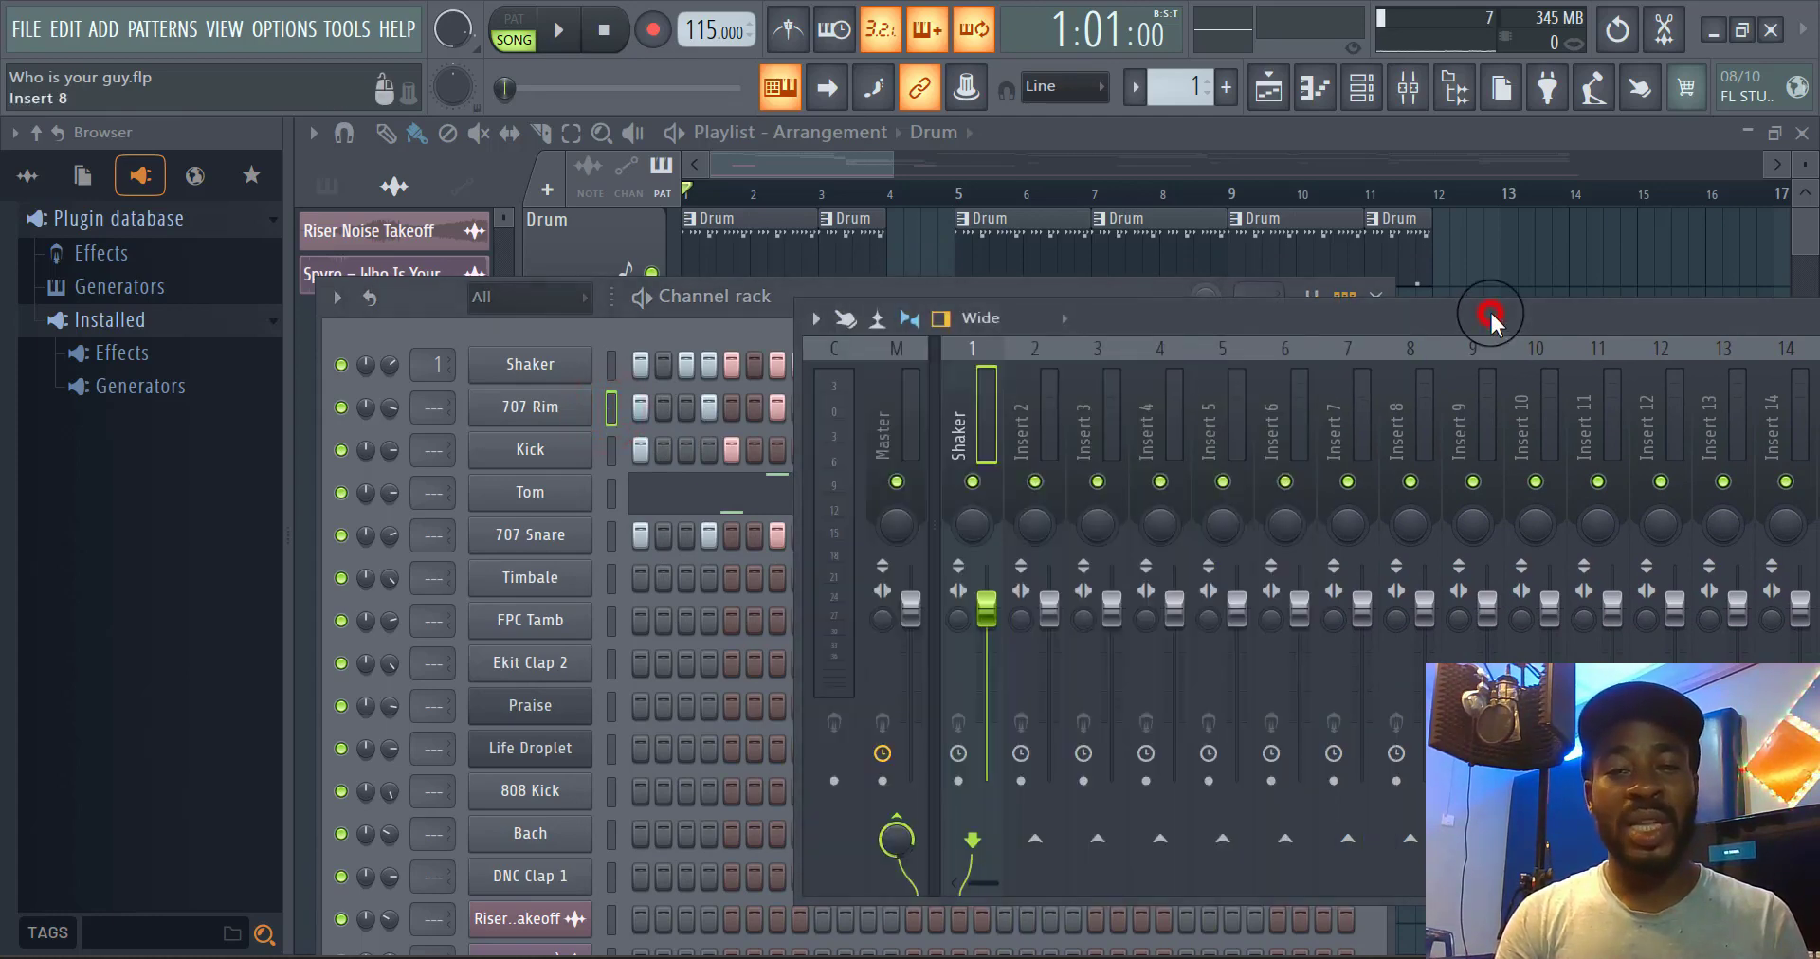
pyautogui.rightClick(1036, 436)
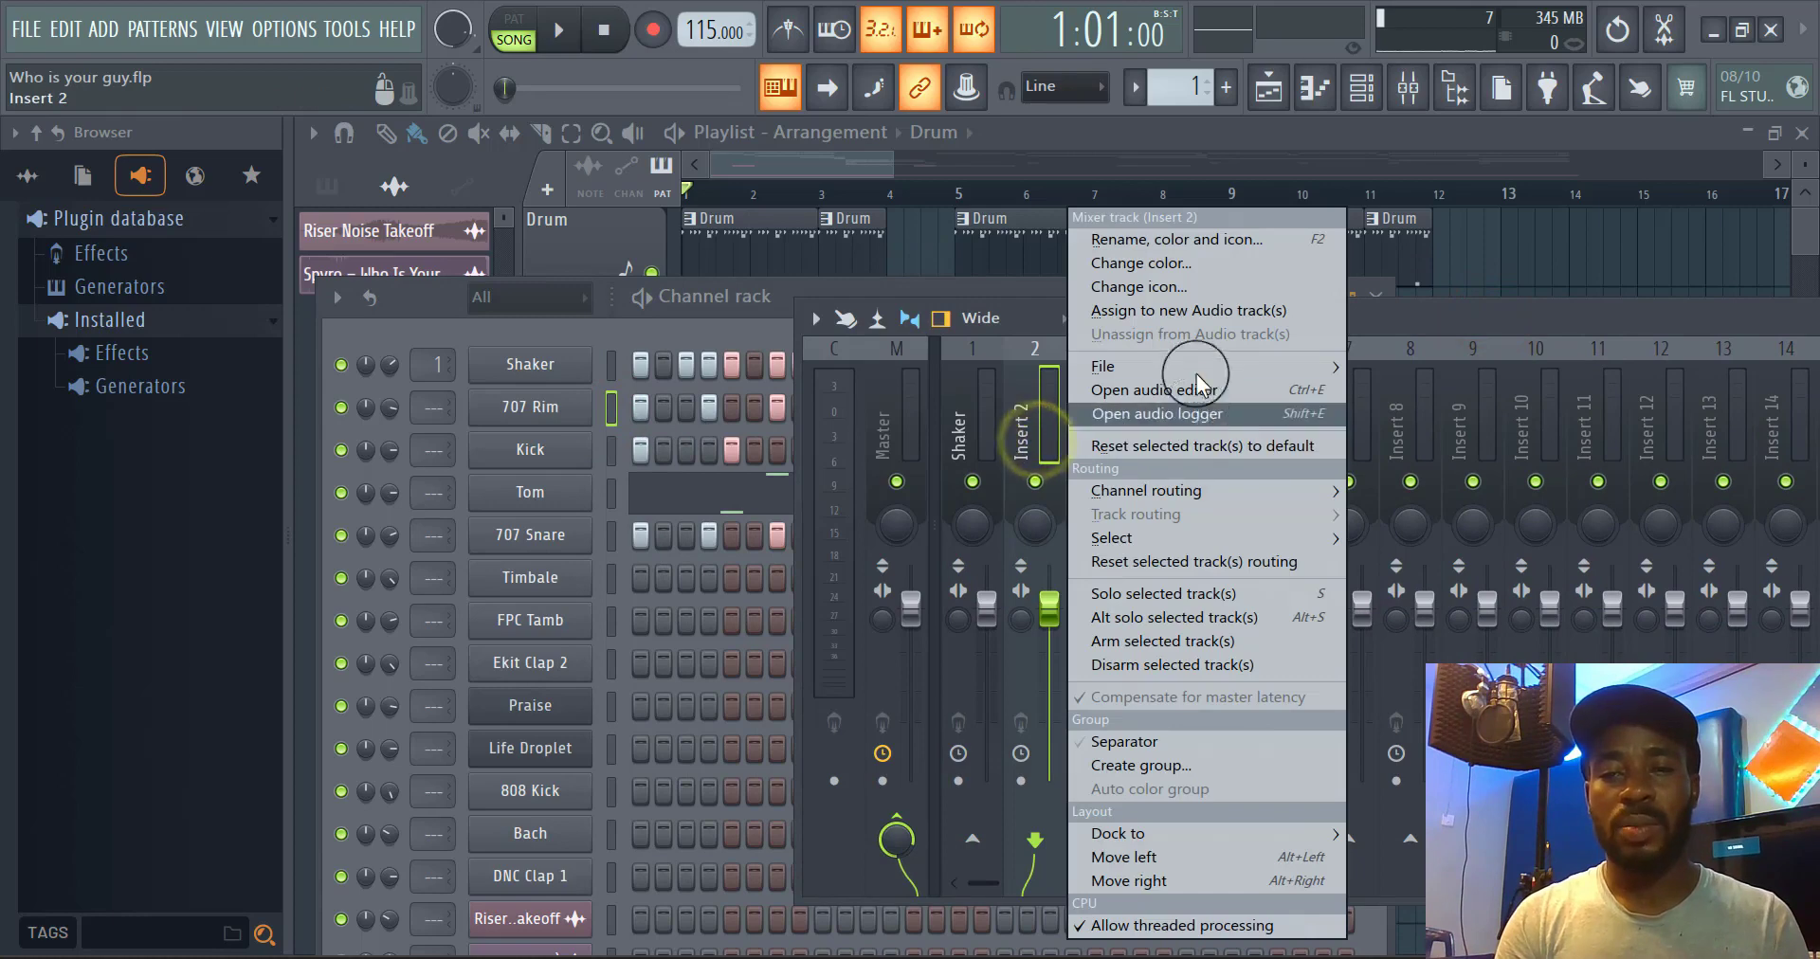
pyautogui.moveTo(1267, 490)
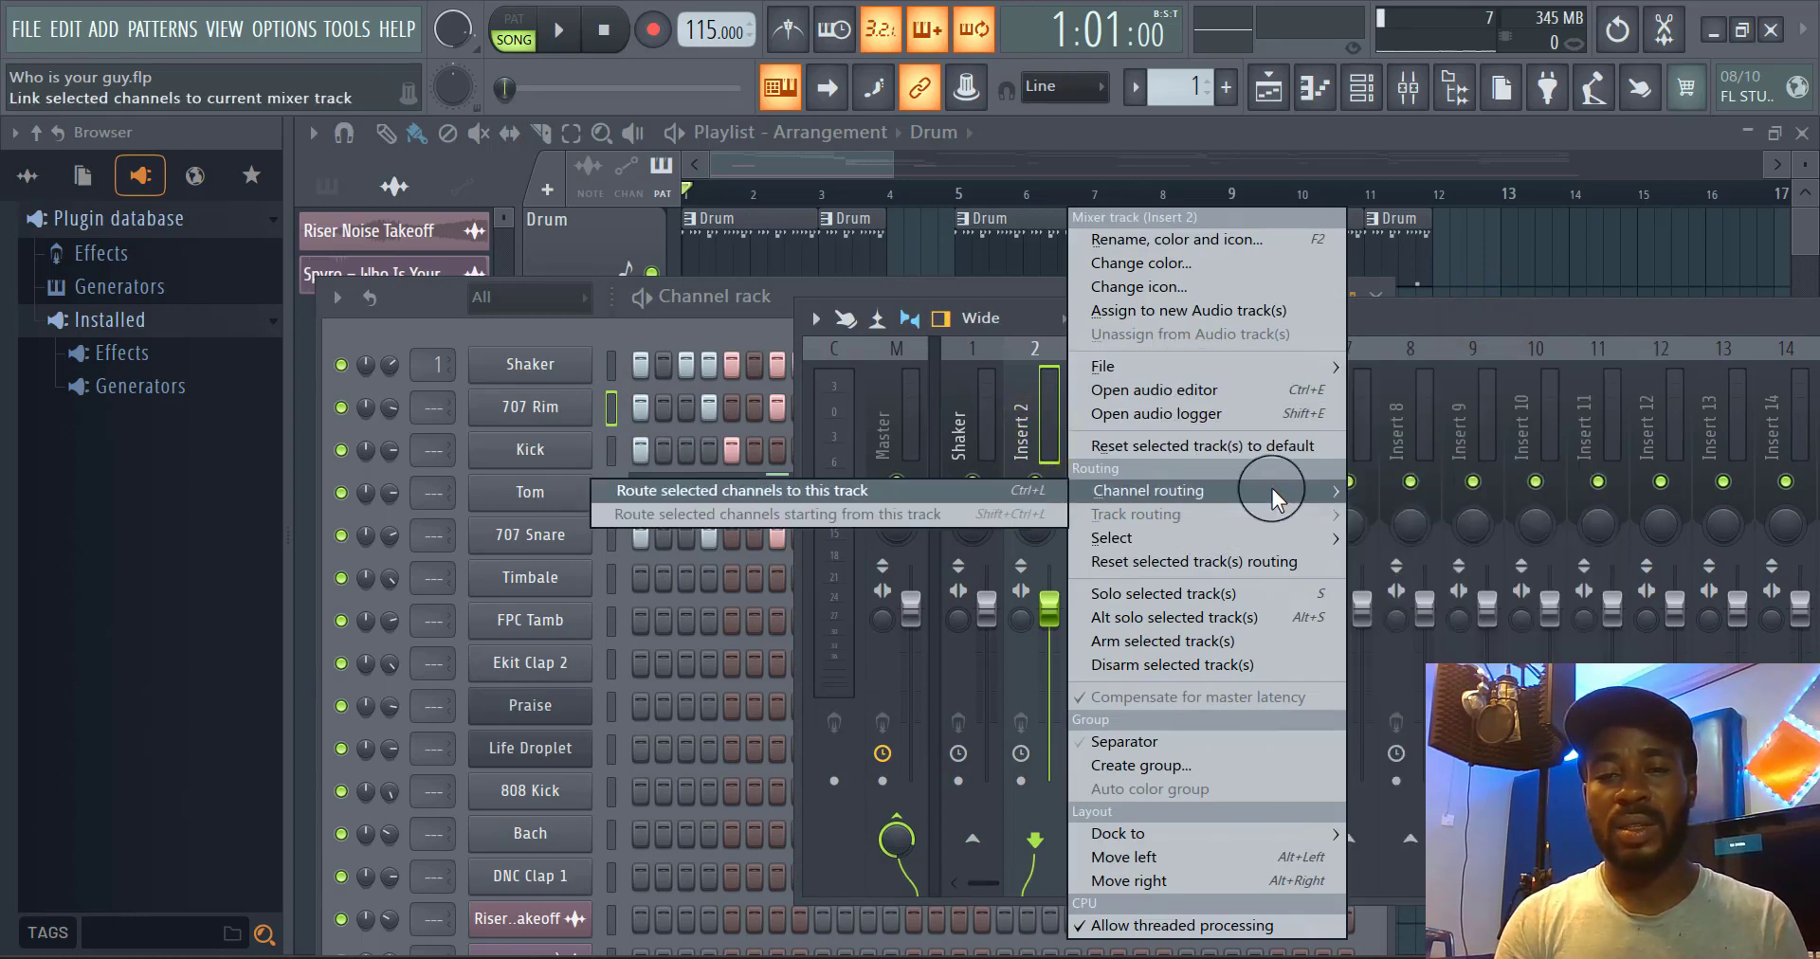
pyautogui.click(929, 493)
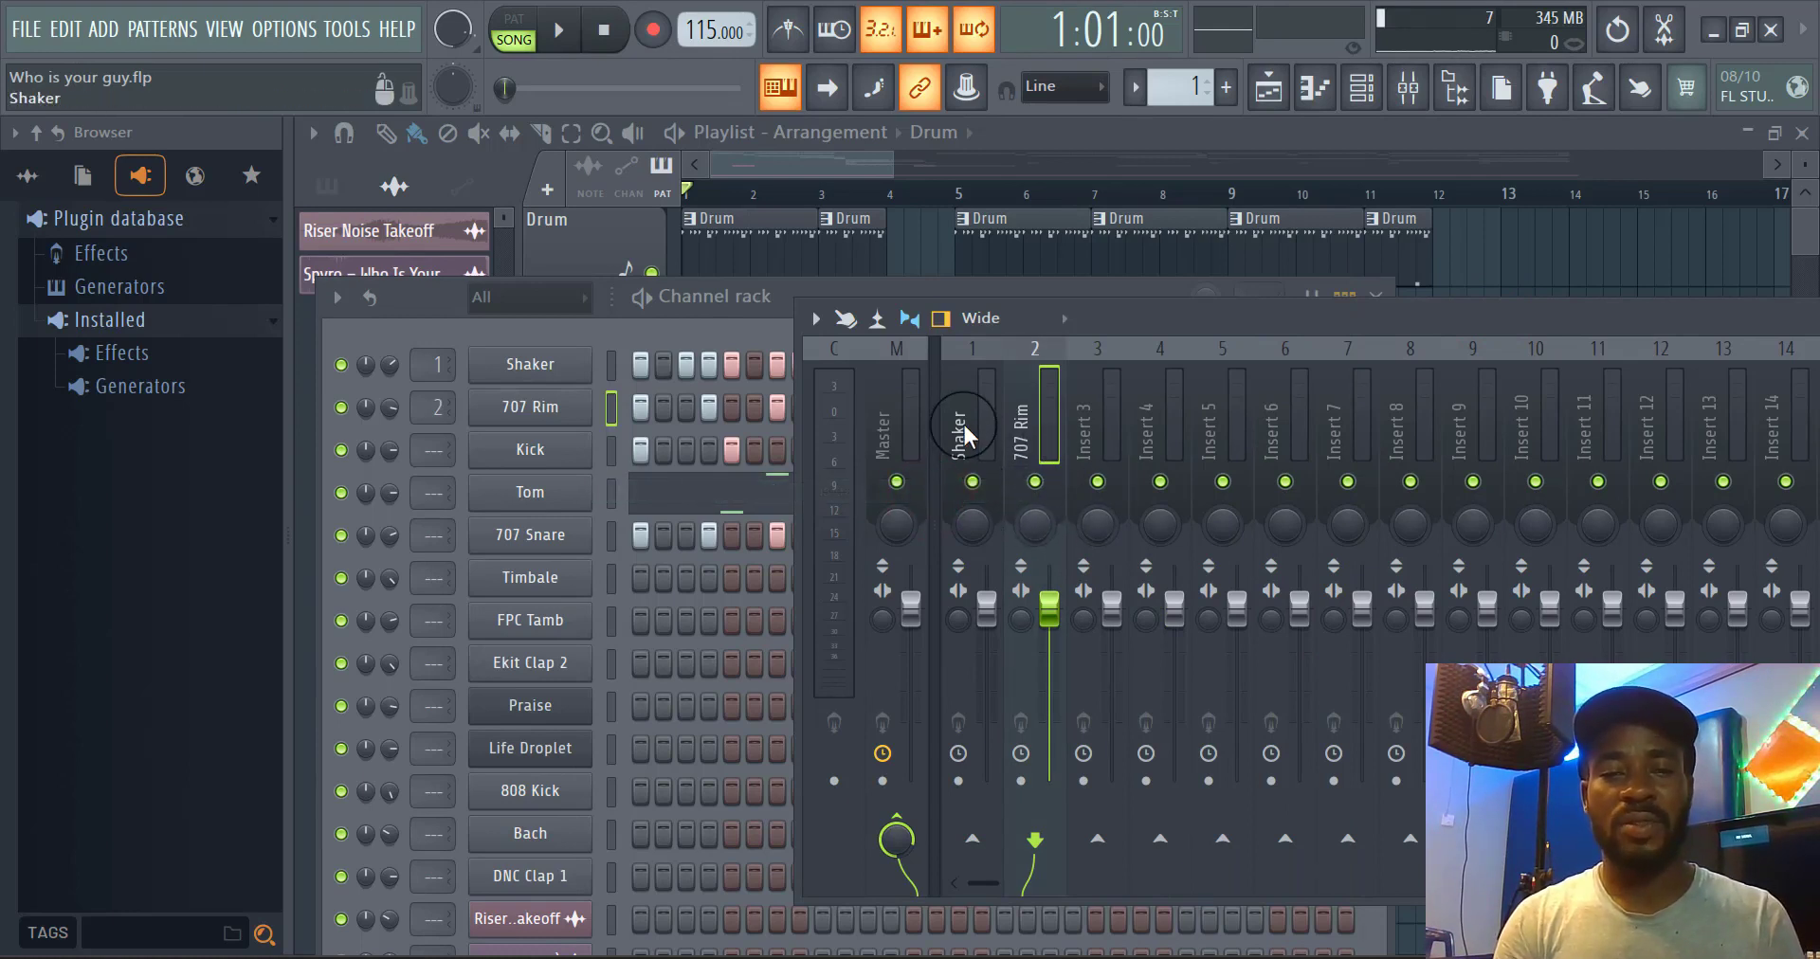
# Select the Kick, Tom and 707 Snare channels together and route them to consecutive mixer tracks starting from Insert 3
pyautogui.click(610, 456)
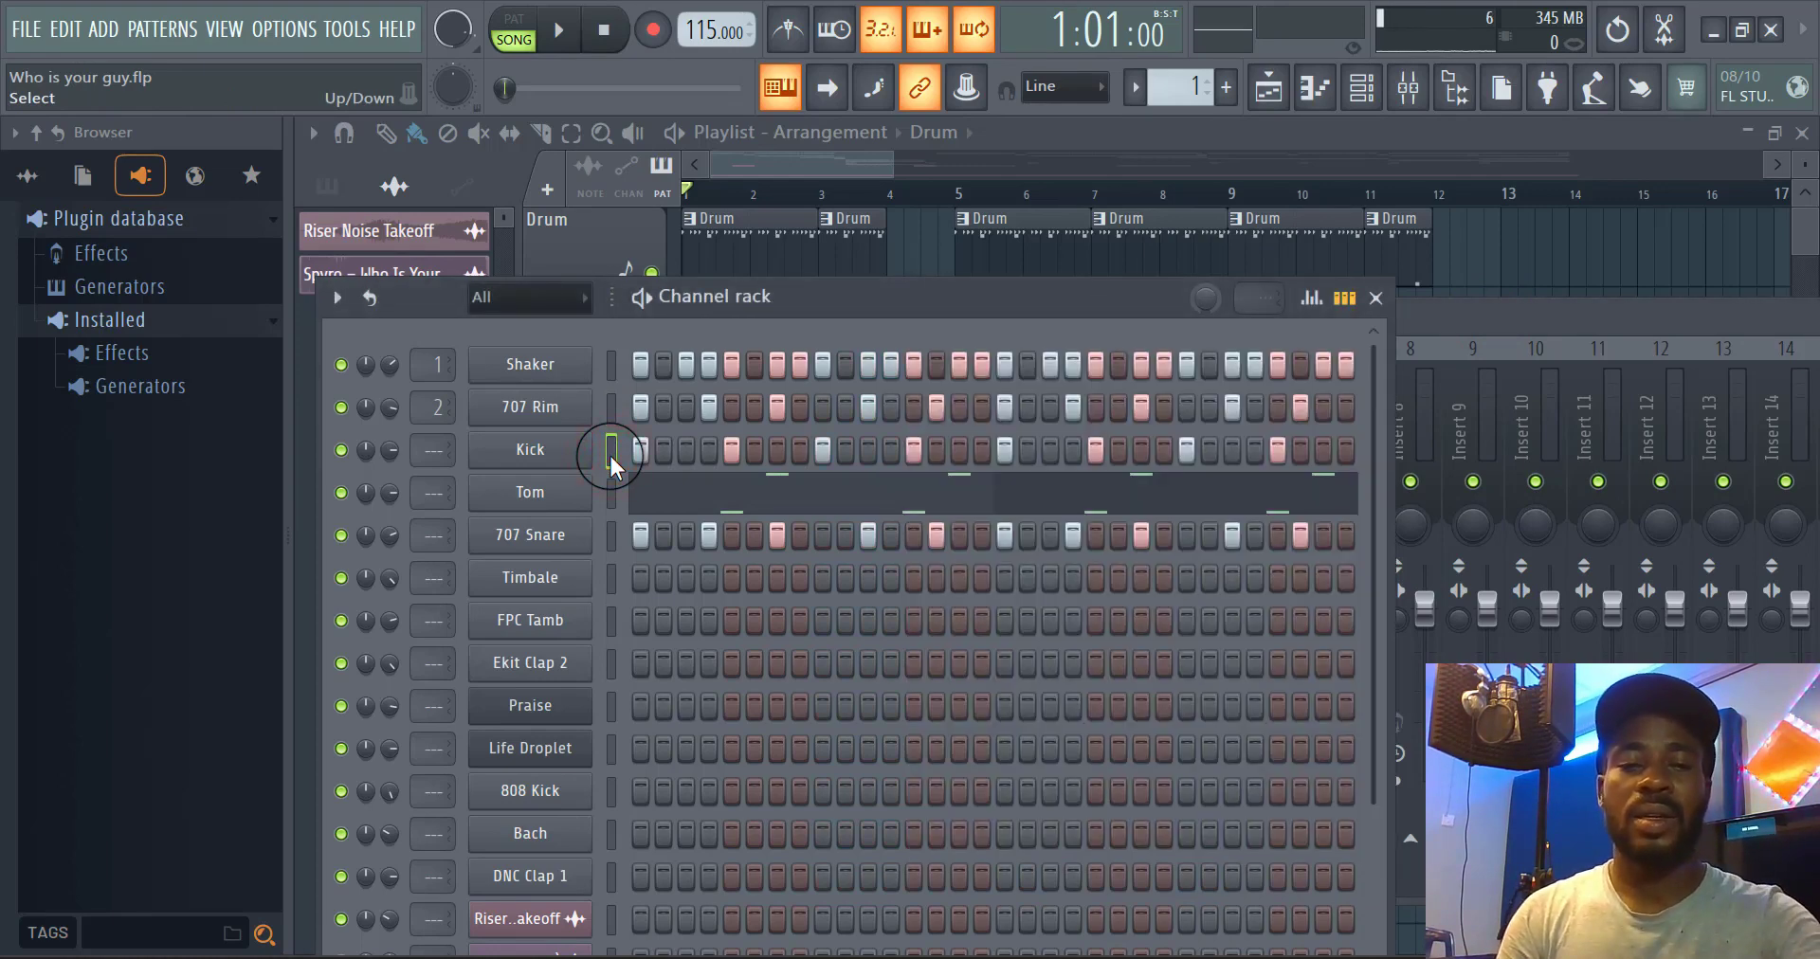
pyautogui.moveTo(611, 495); pyautogui.dragTo(610, 528)
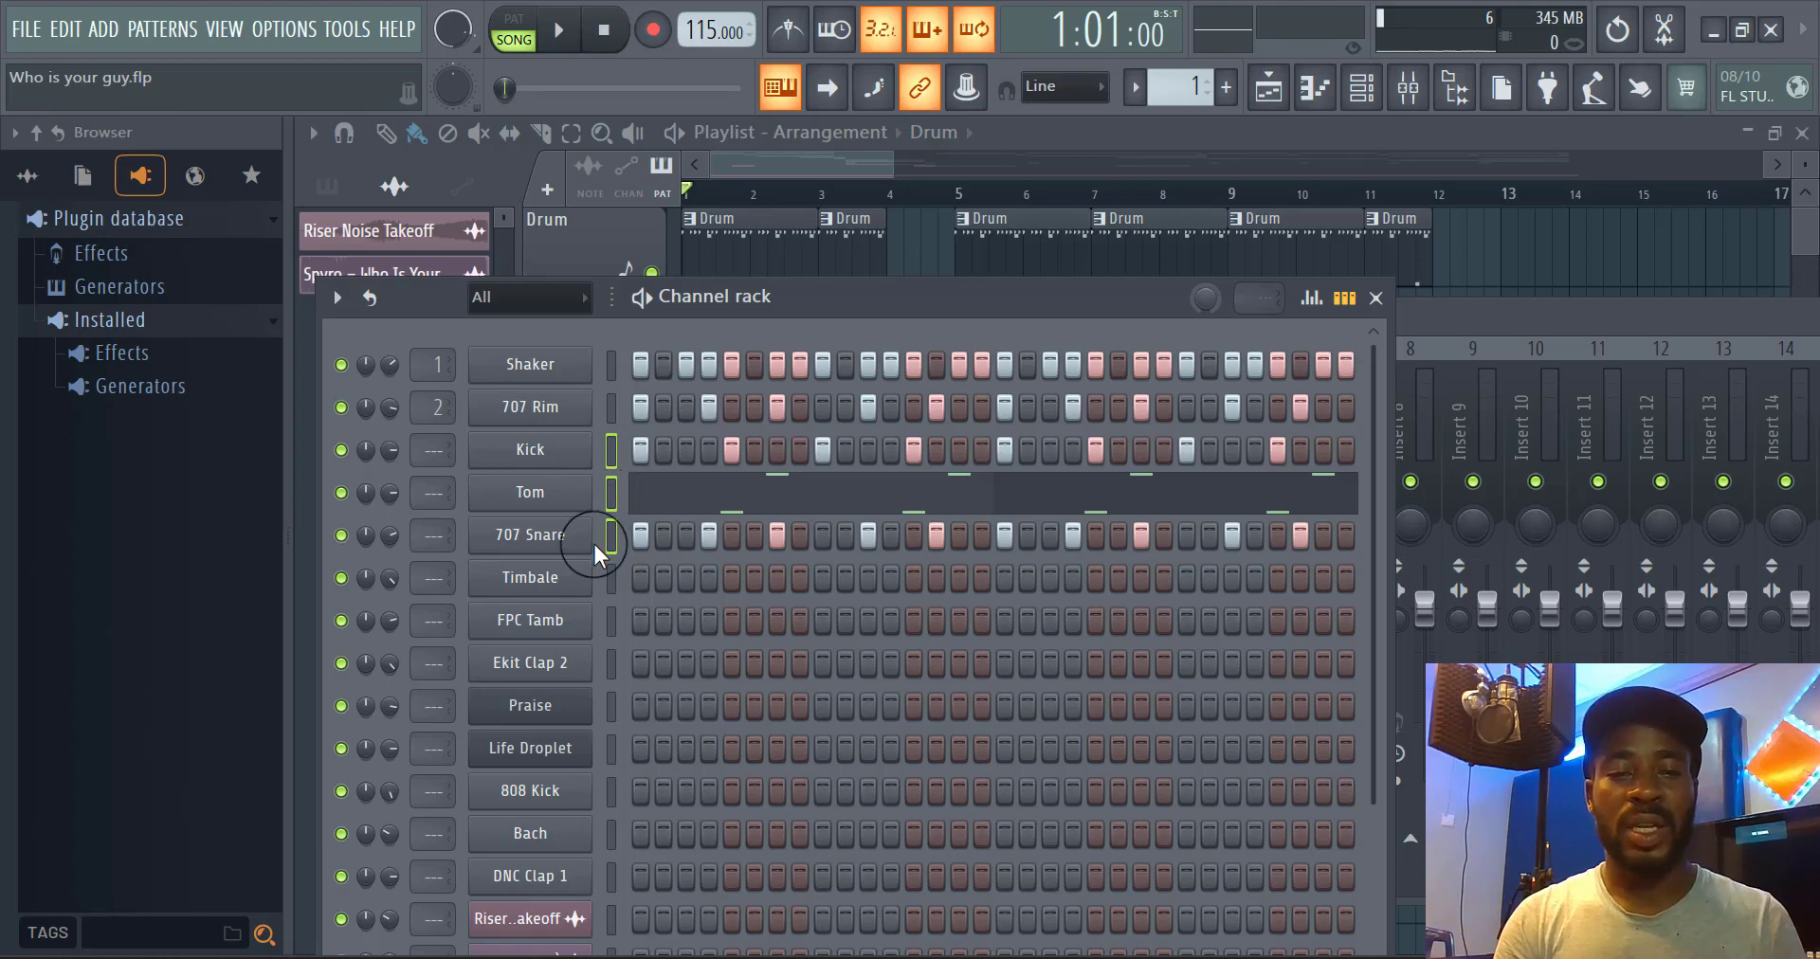
pyautogui.click(1486, 321)
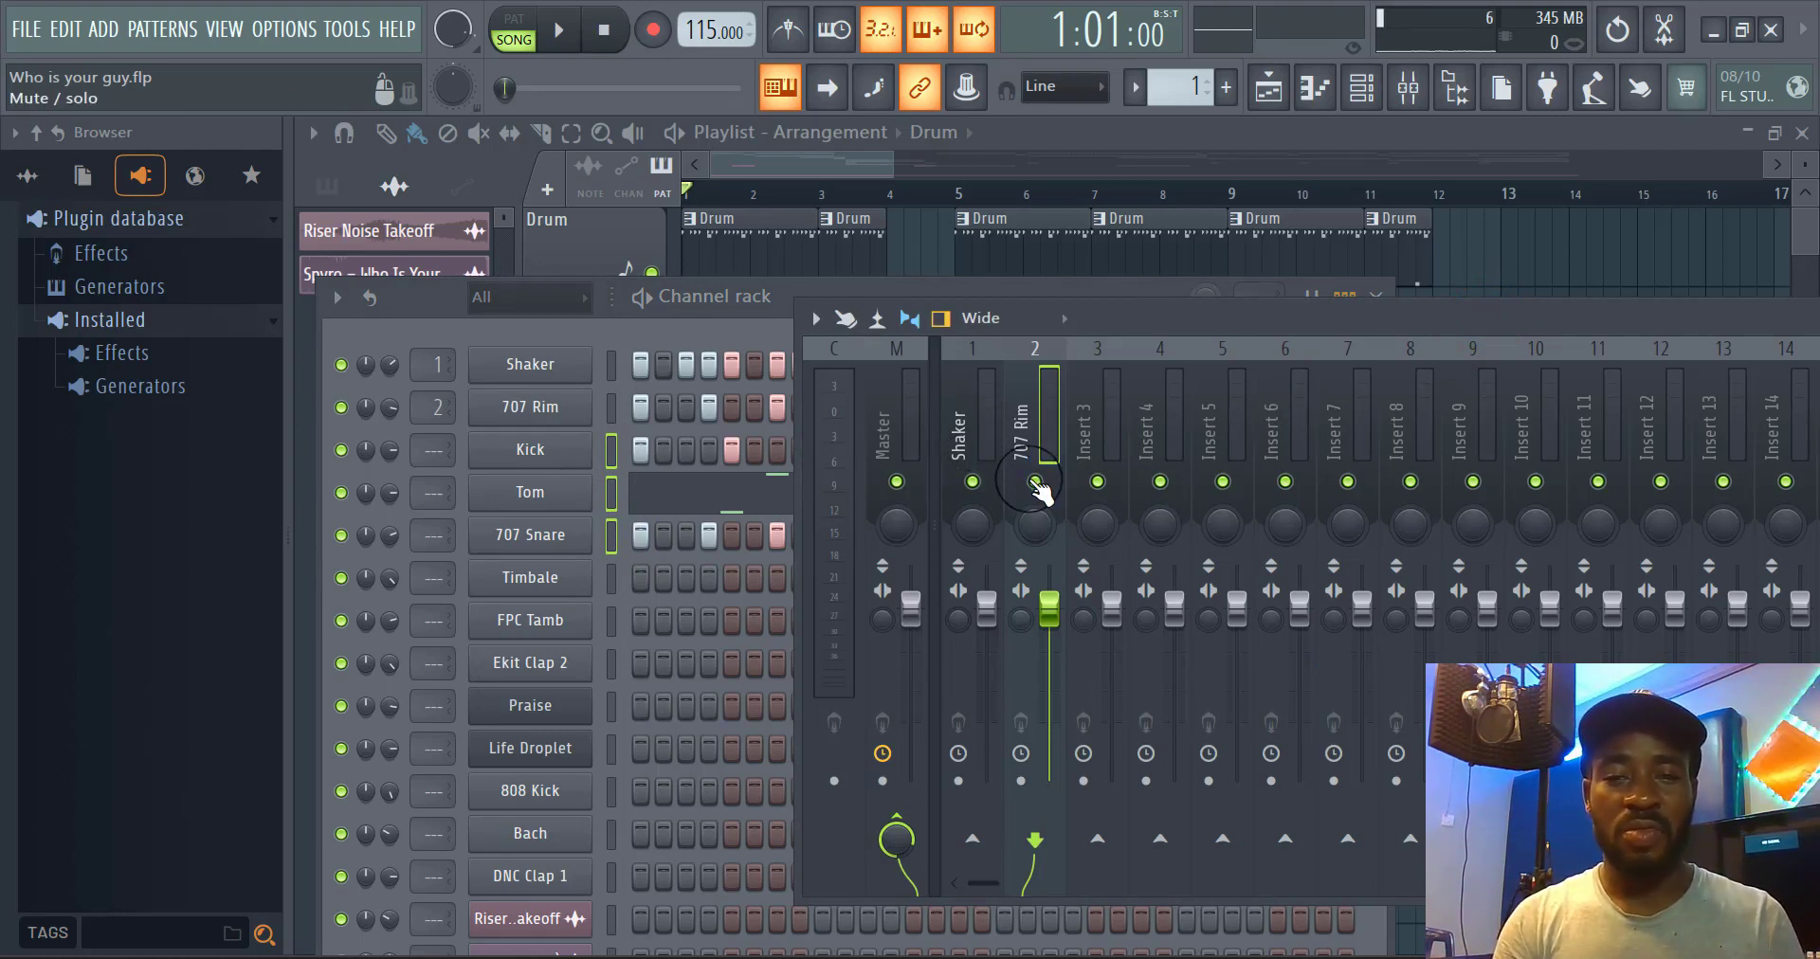
pyautogui.rightClick(1101, 426)
pyautogui.moveTo(1202, 491)
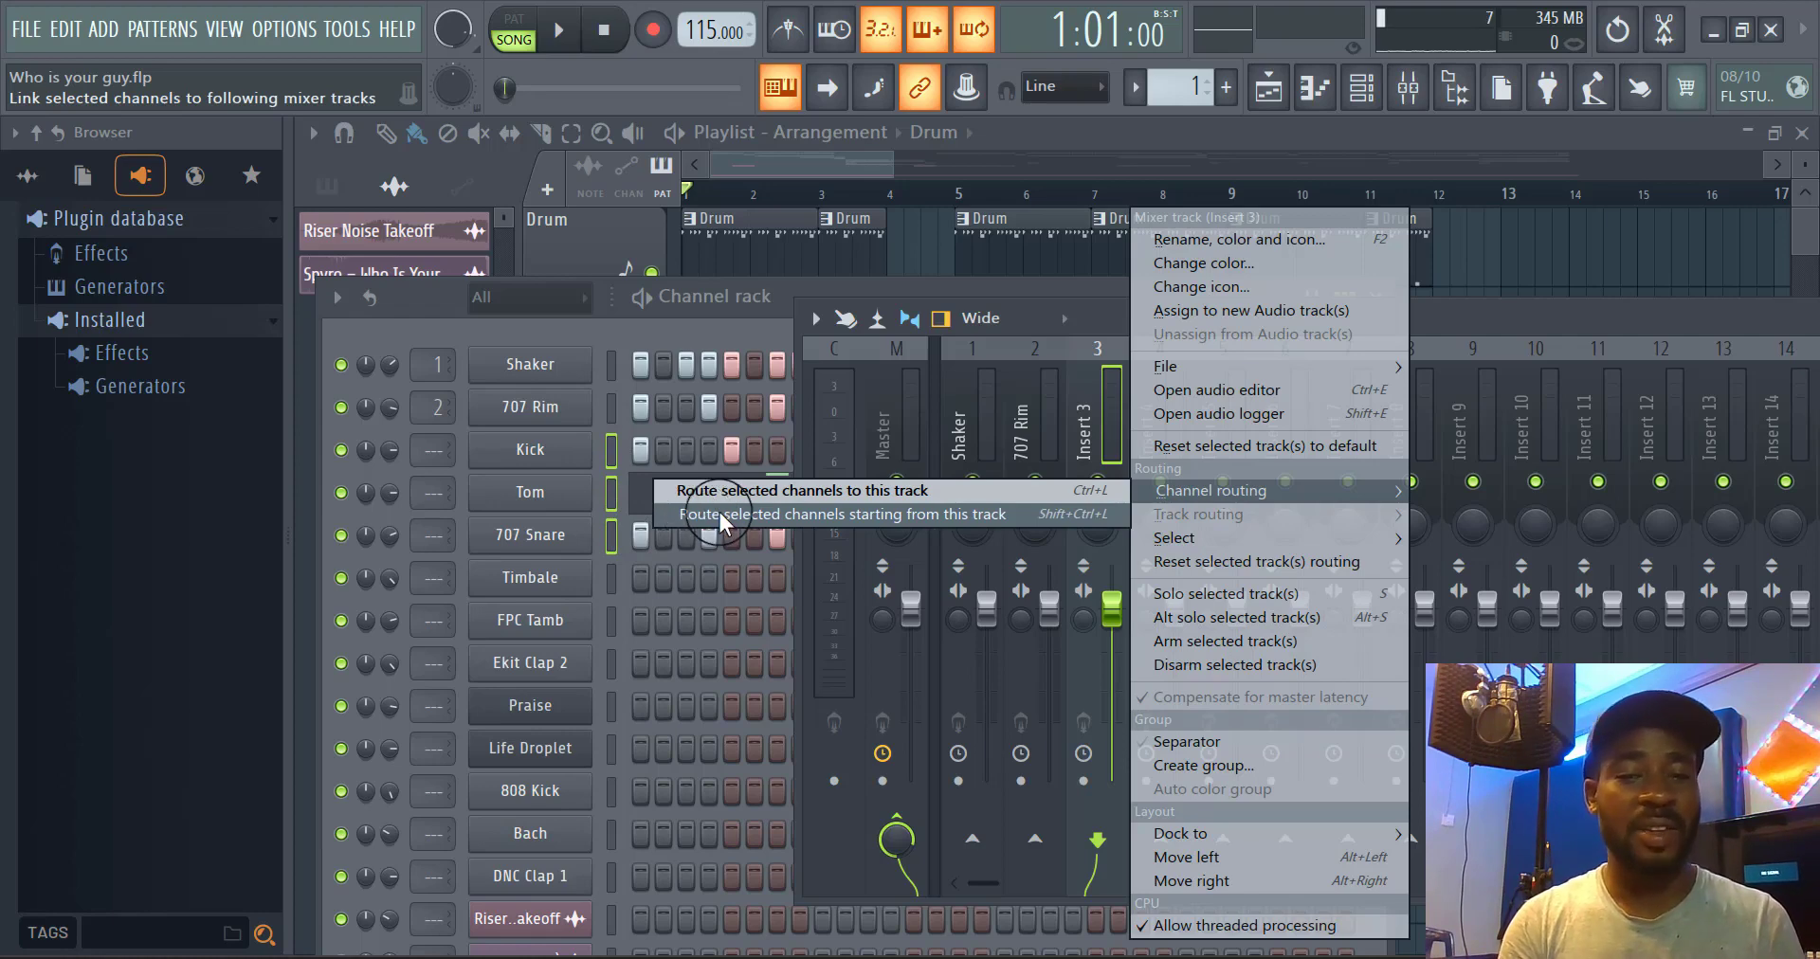
pyautogui.click(882, 514)
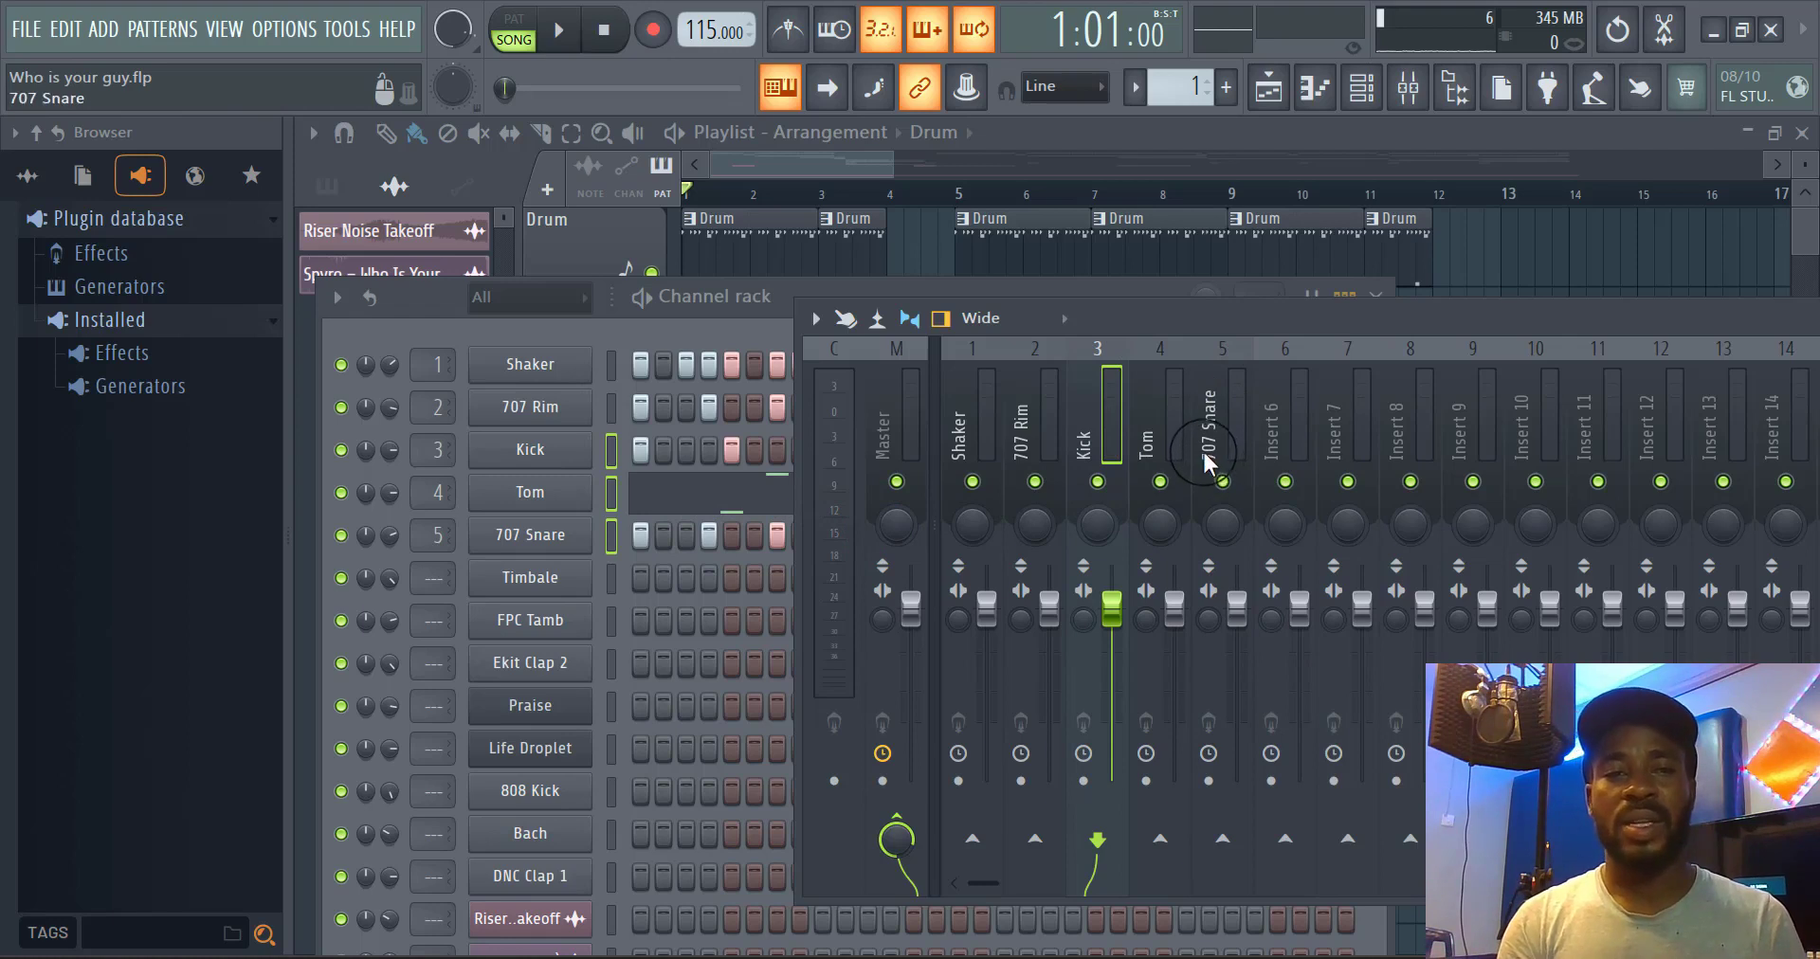
# Play the Drum pattern in pattern mode to check the signal on the routed mixer tracks
pyautogui.click(515, 32)
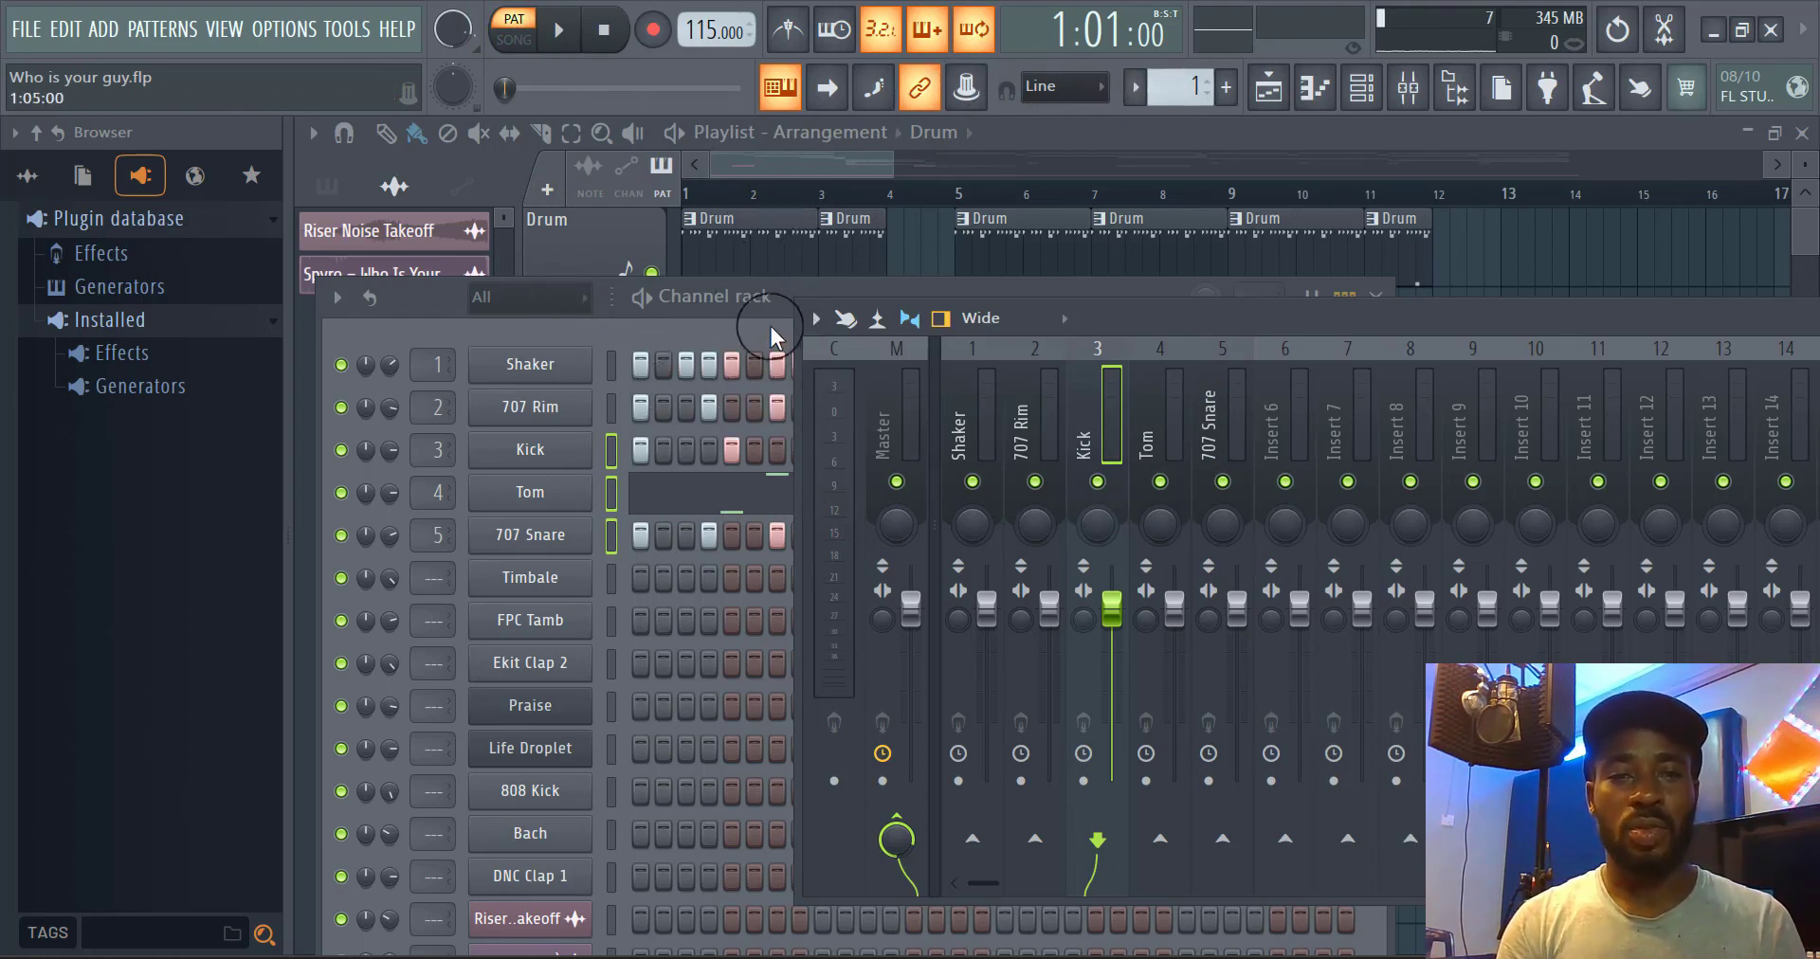
pyautogui.click(732, 364)
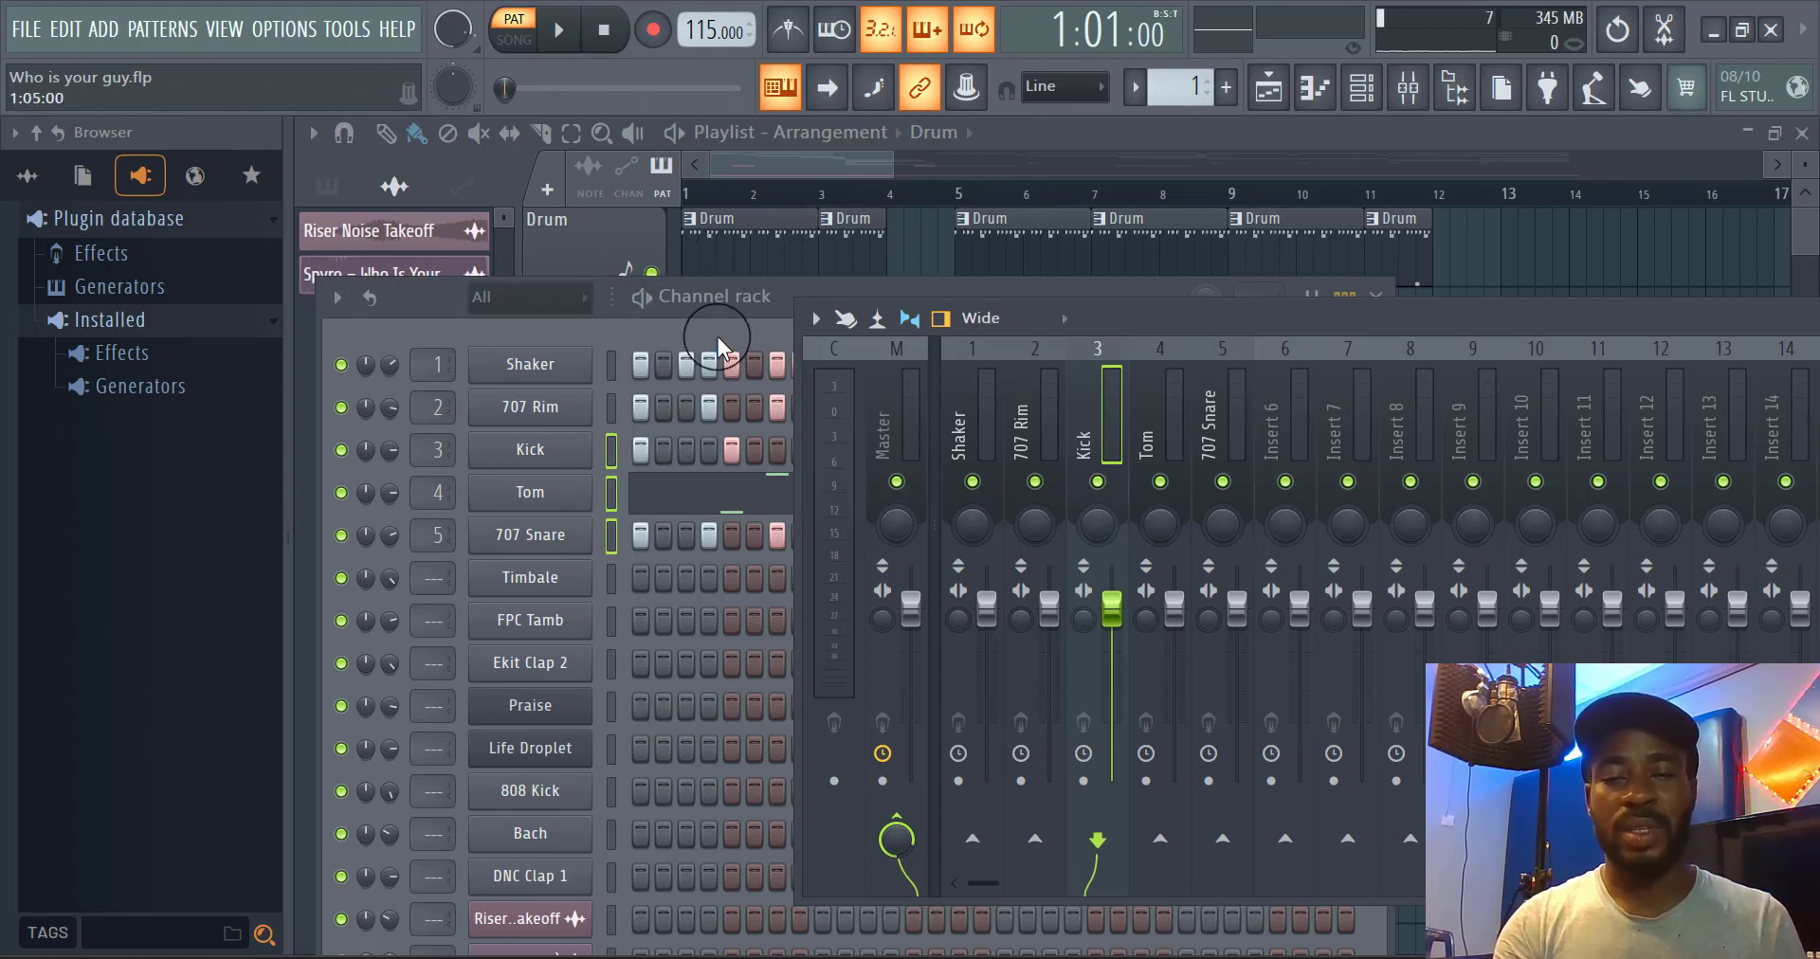
pyautogui.press('space')
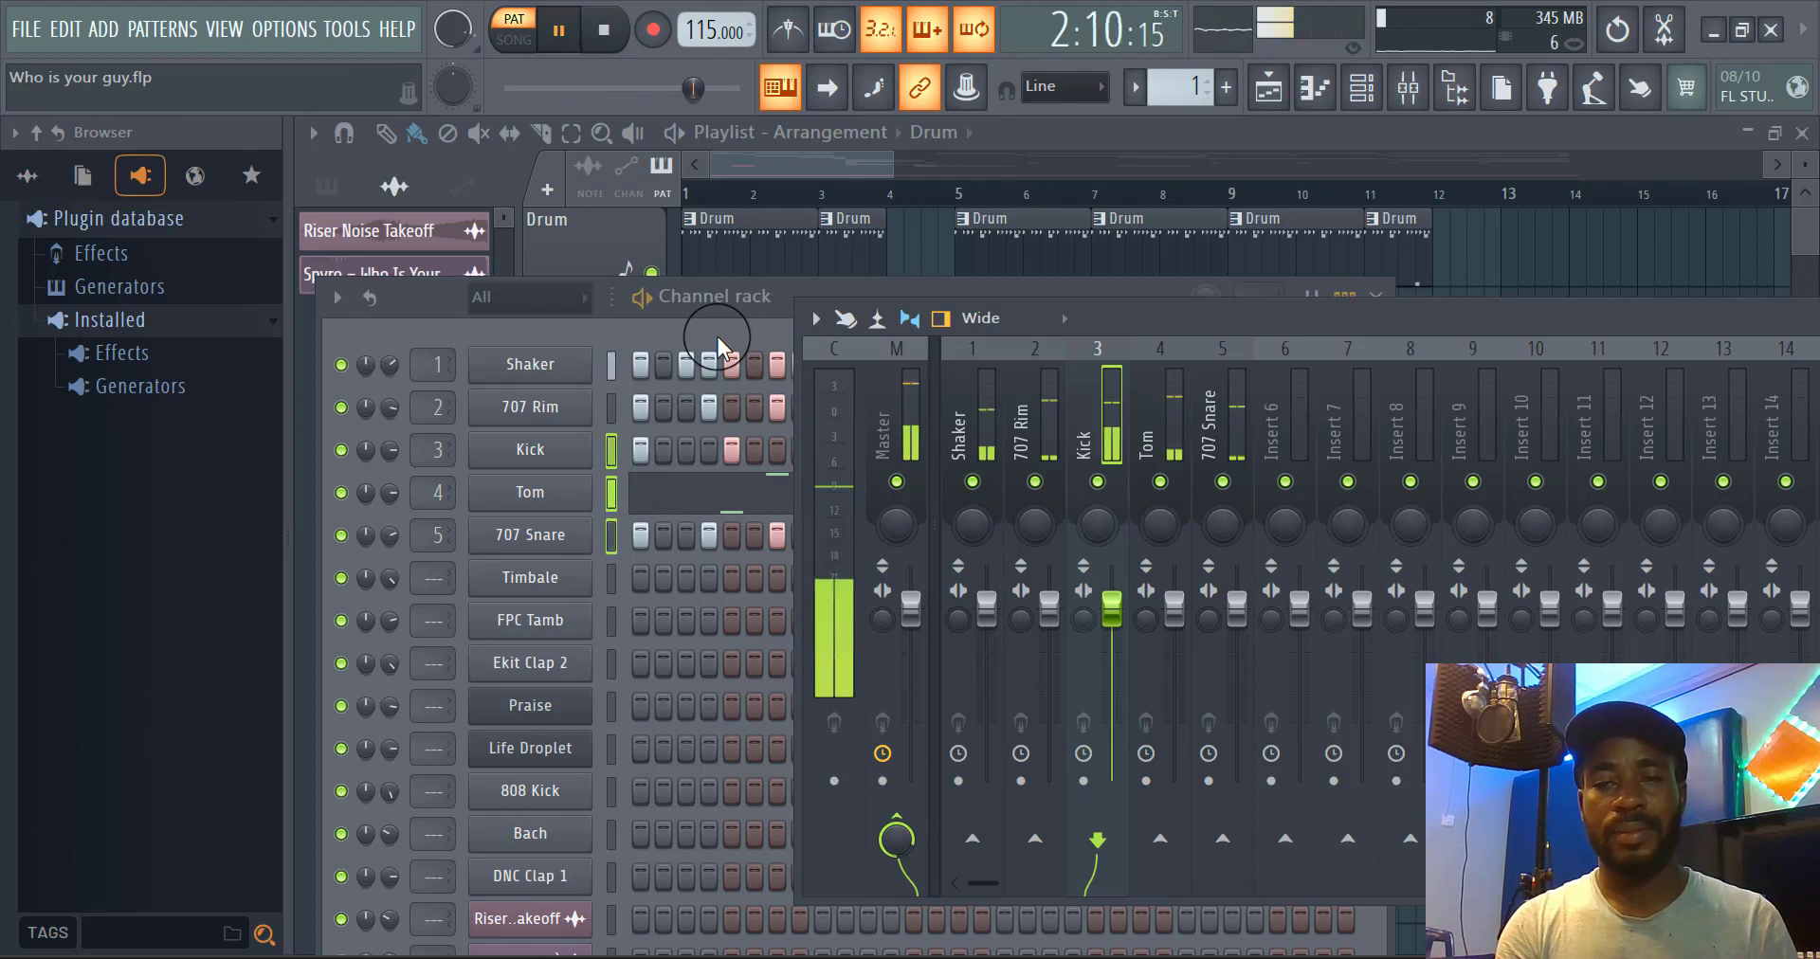
# Stop playback, return to the Channel rack and review the project's pattern list without switching patterns
pyautogui.press('space')
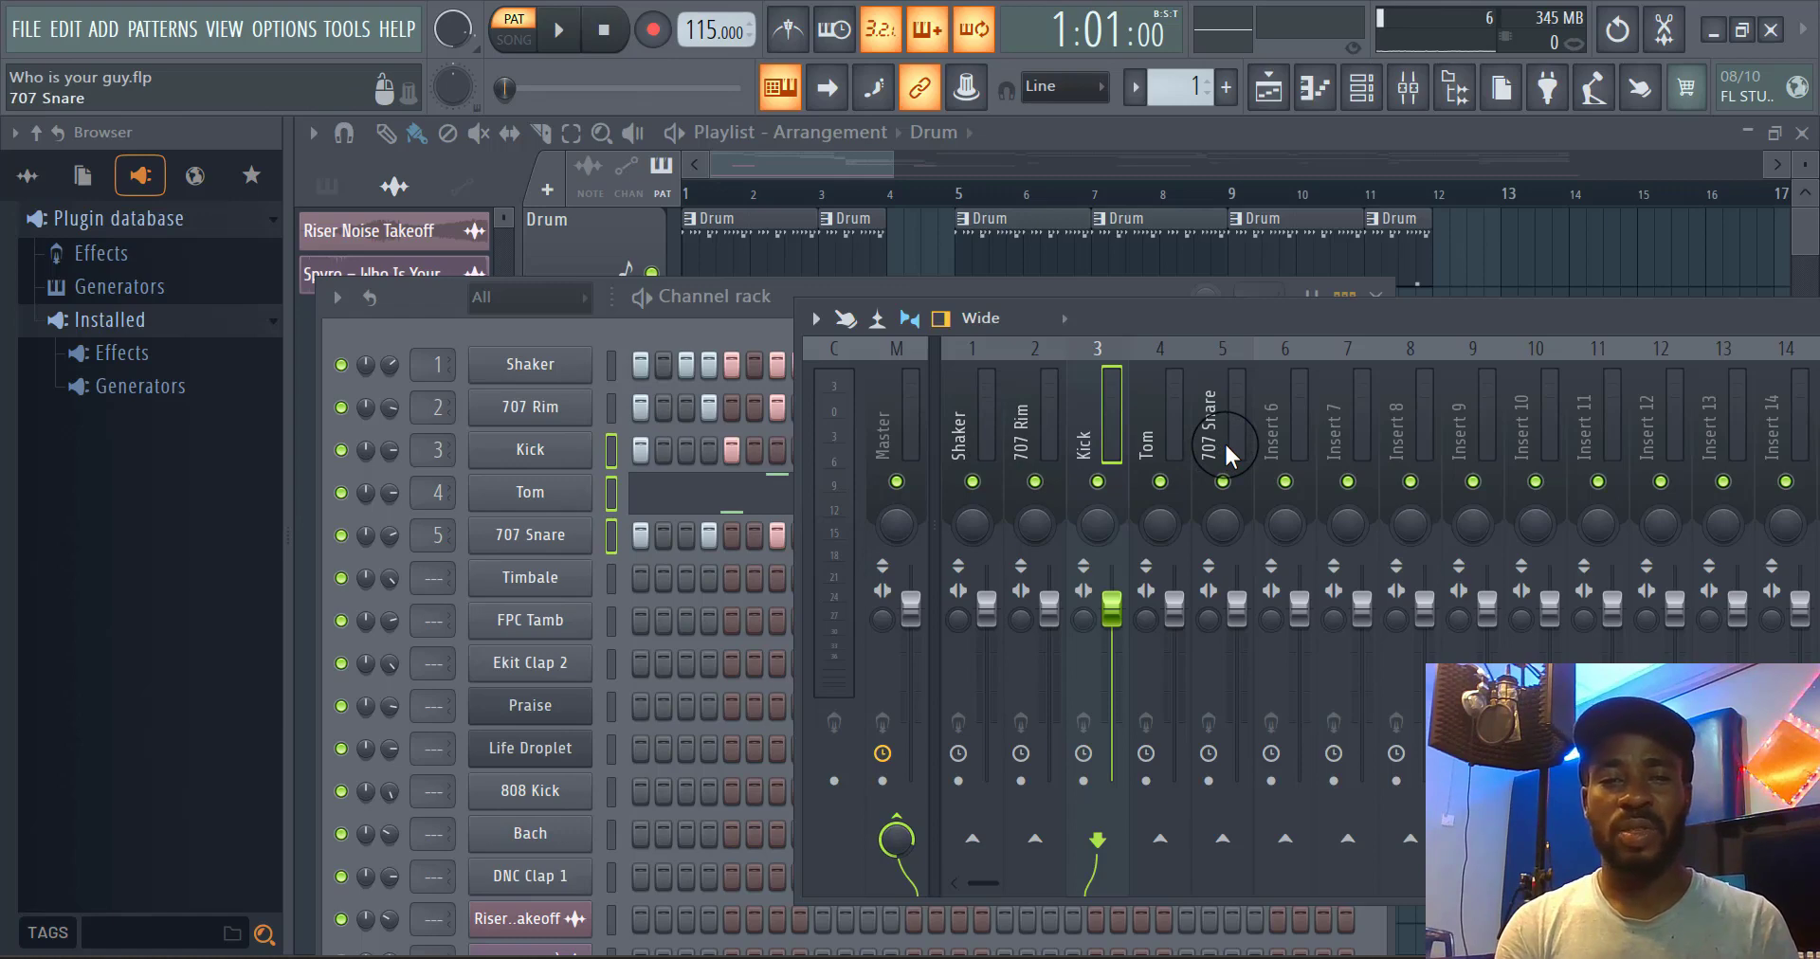
pyautogui.click(723, 311)
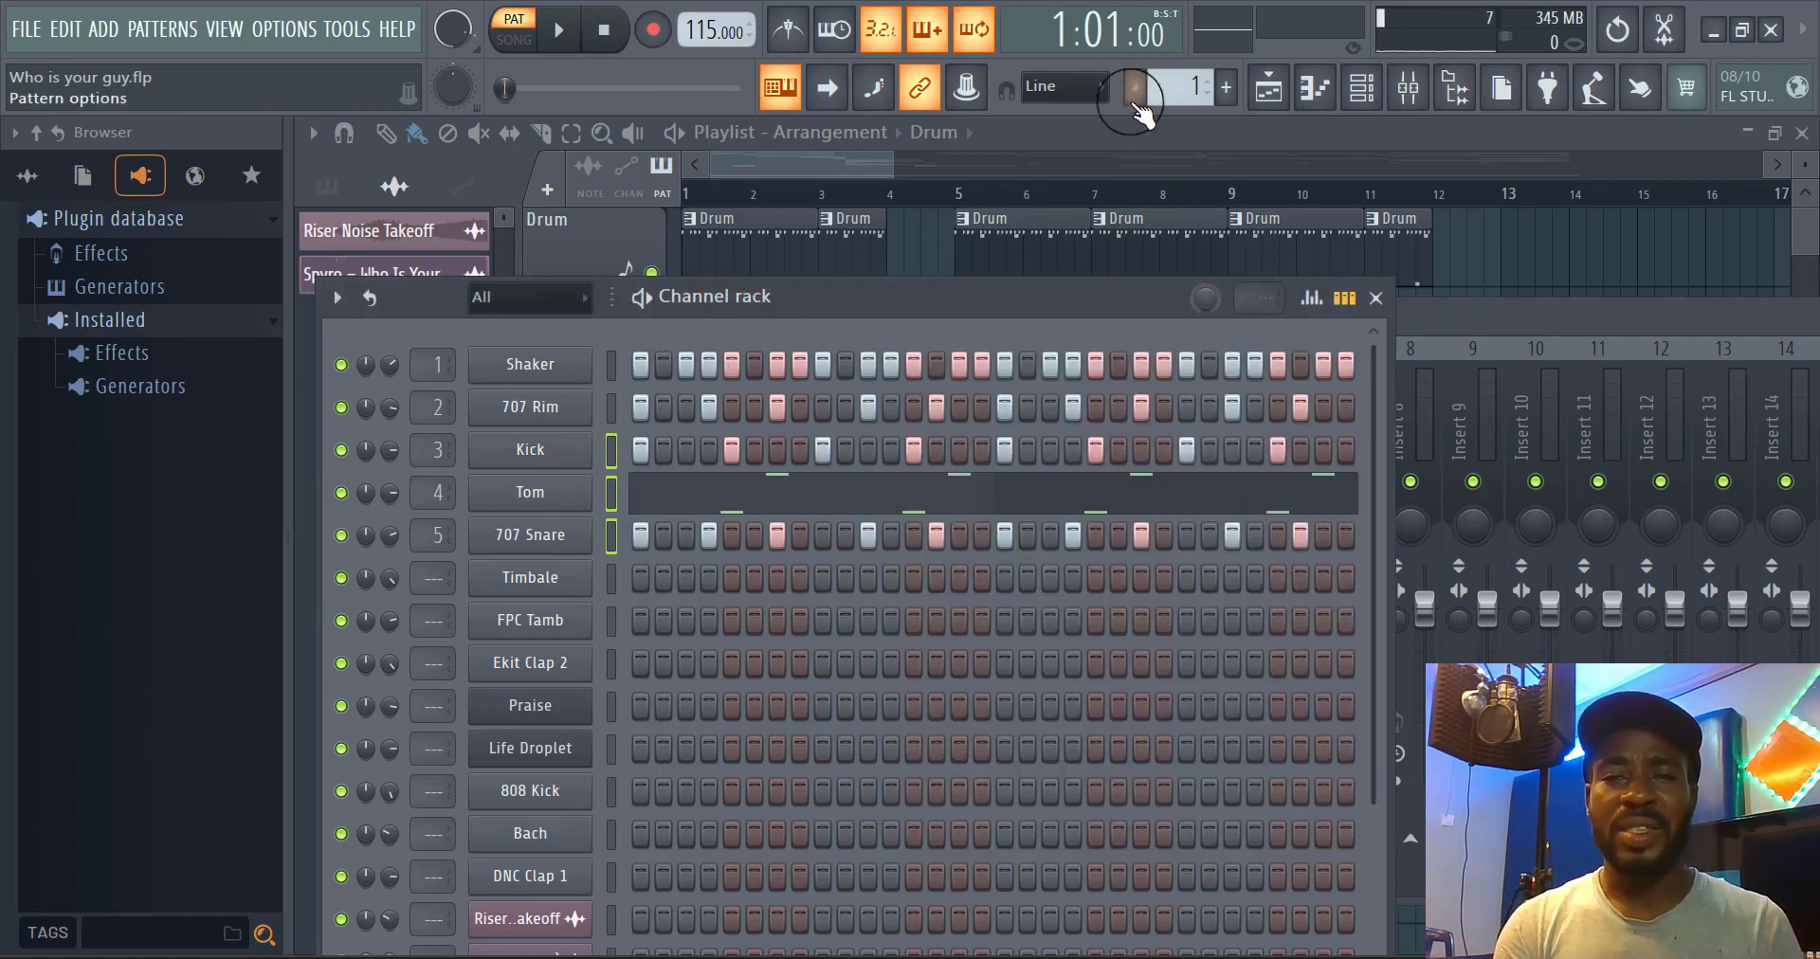
pyautogui.click(1136, 87)
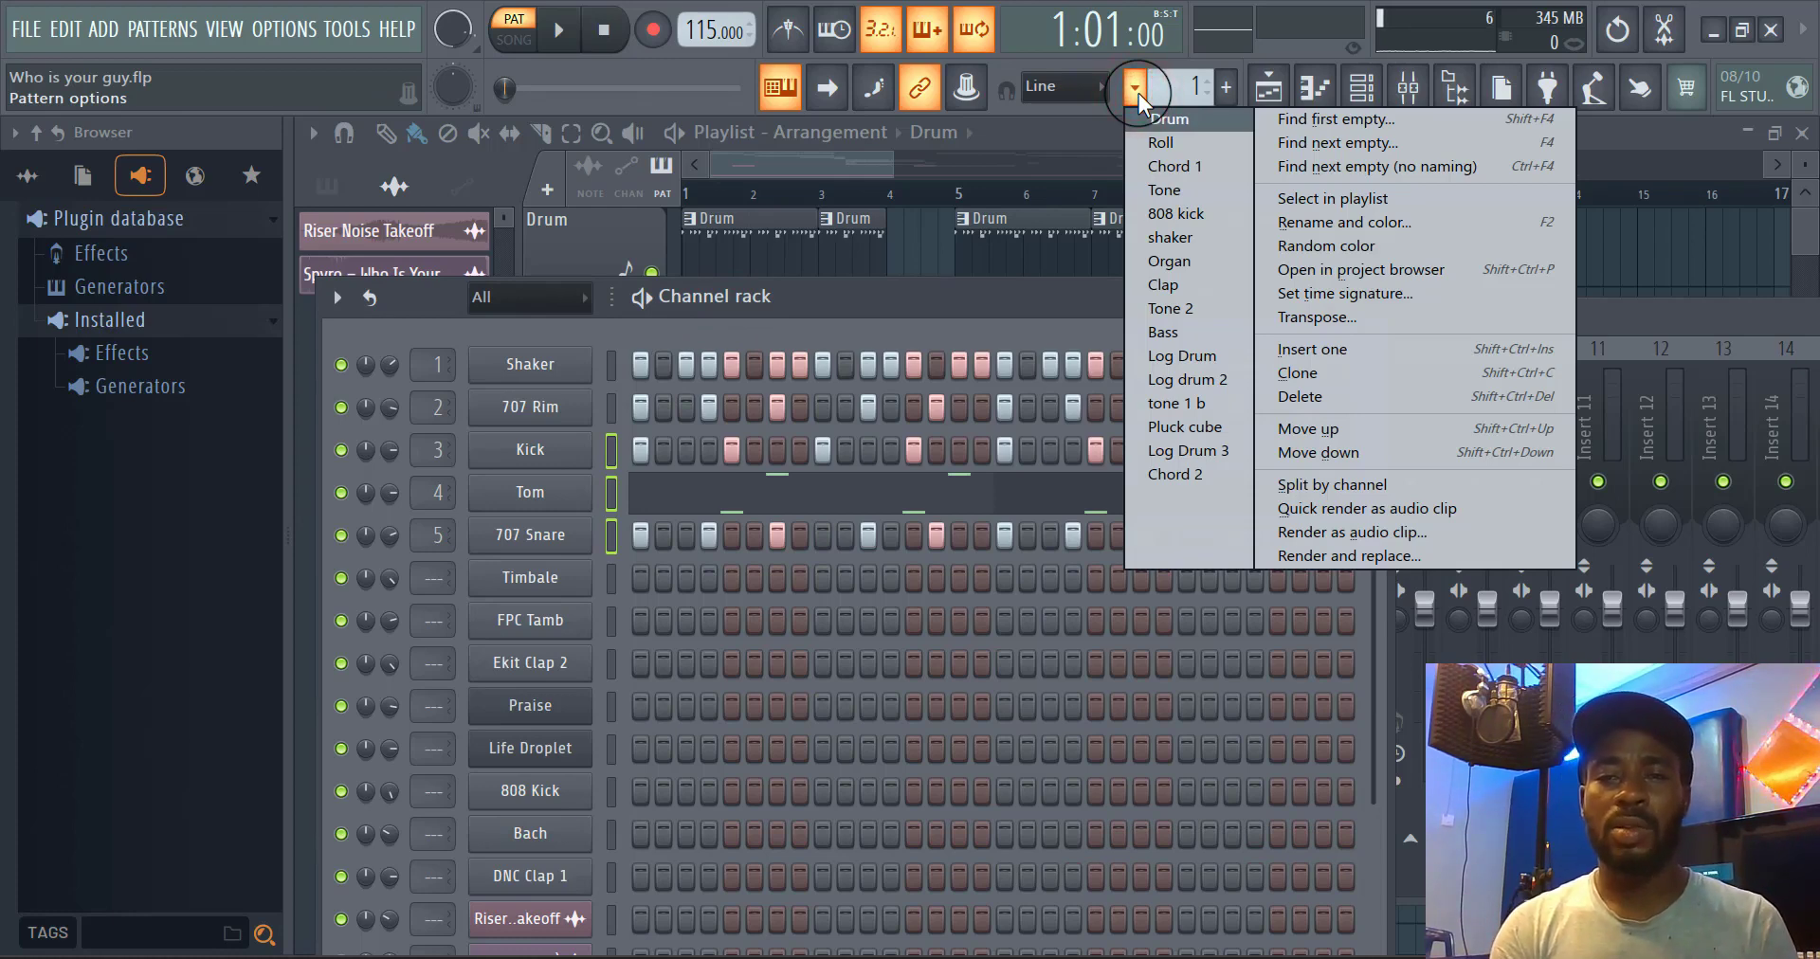
pyautogui.click(913, 303)
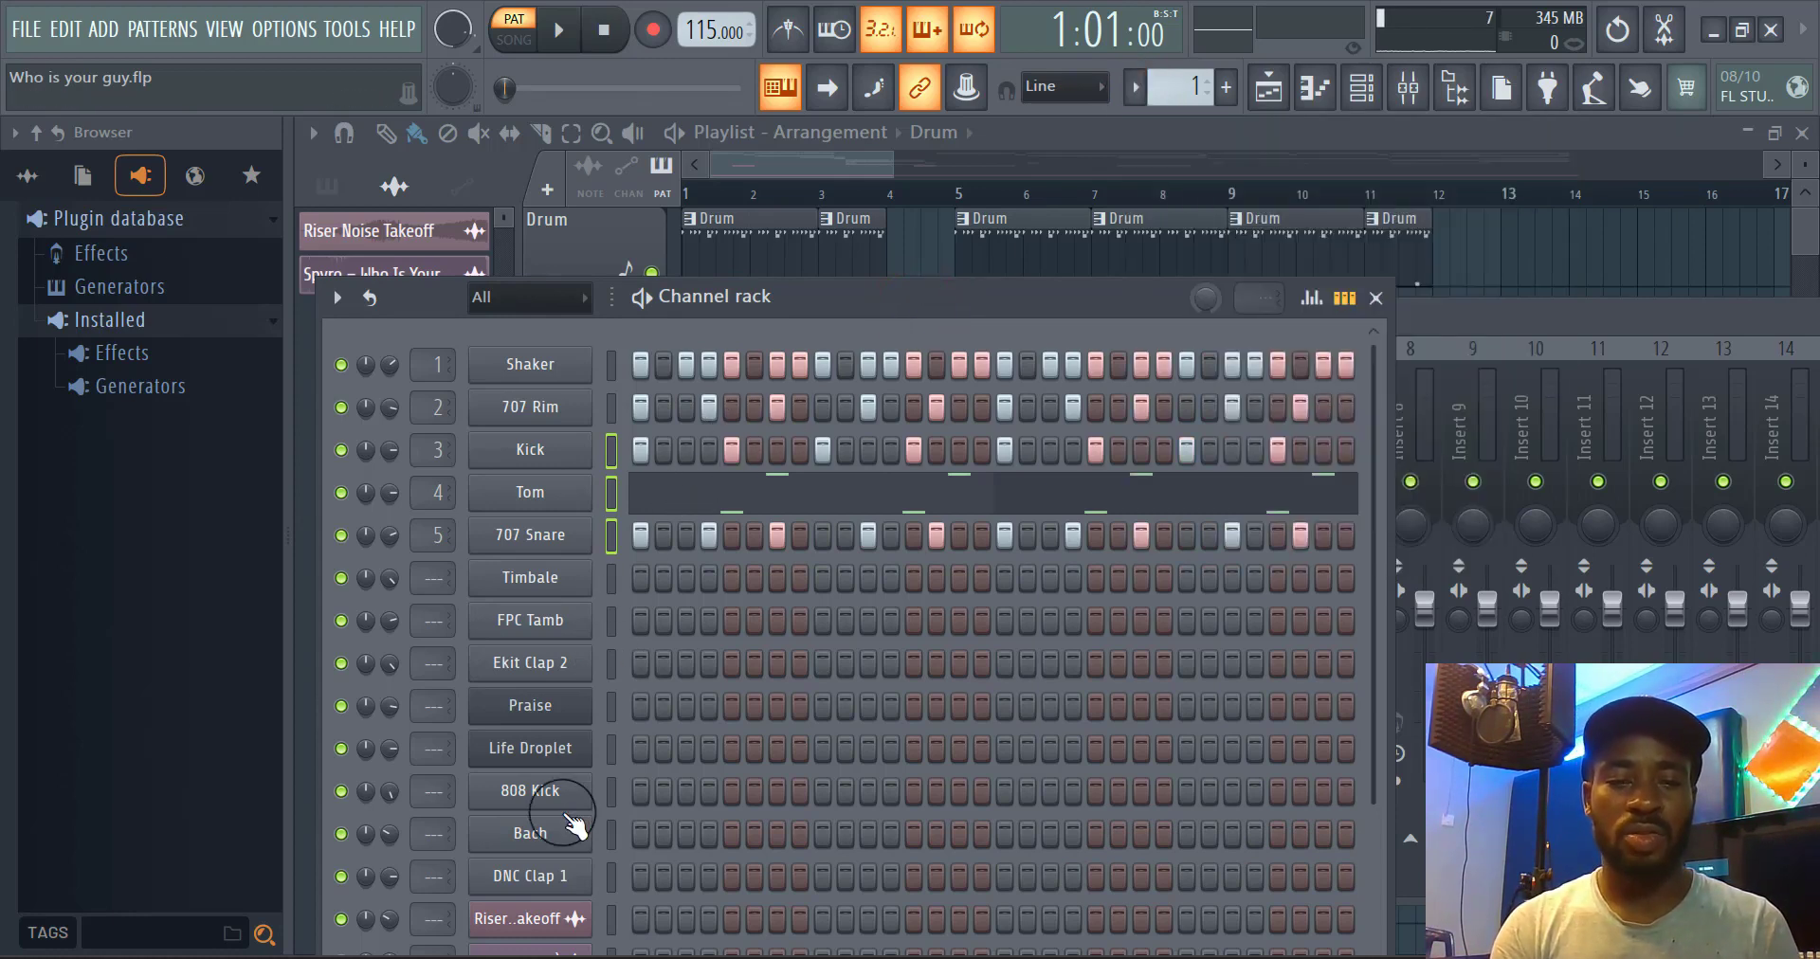
# Move the Channel rack window higher so that its last channels, down to Titey Tom, fit on the screen
pyautogui.click(1374, 648)
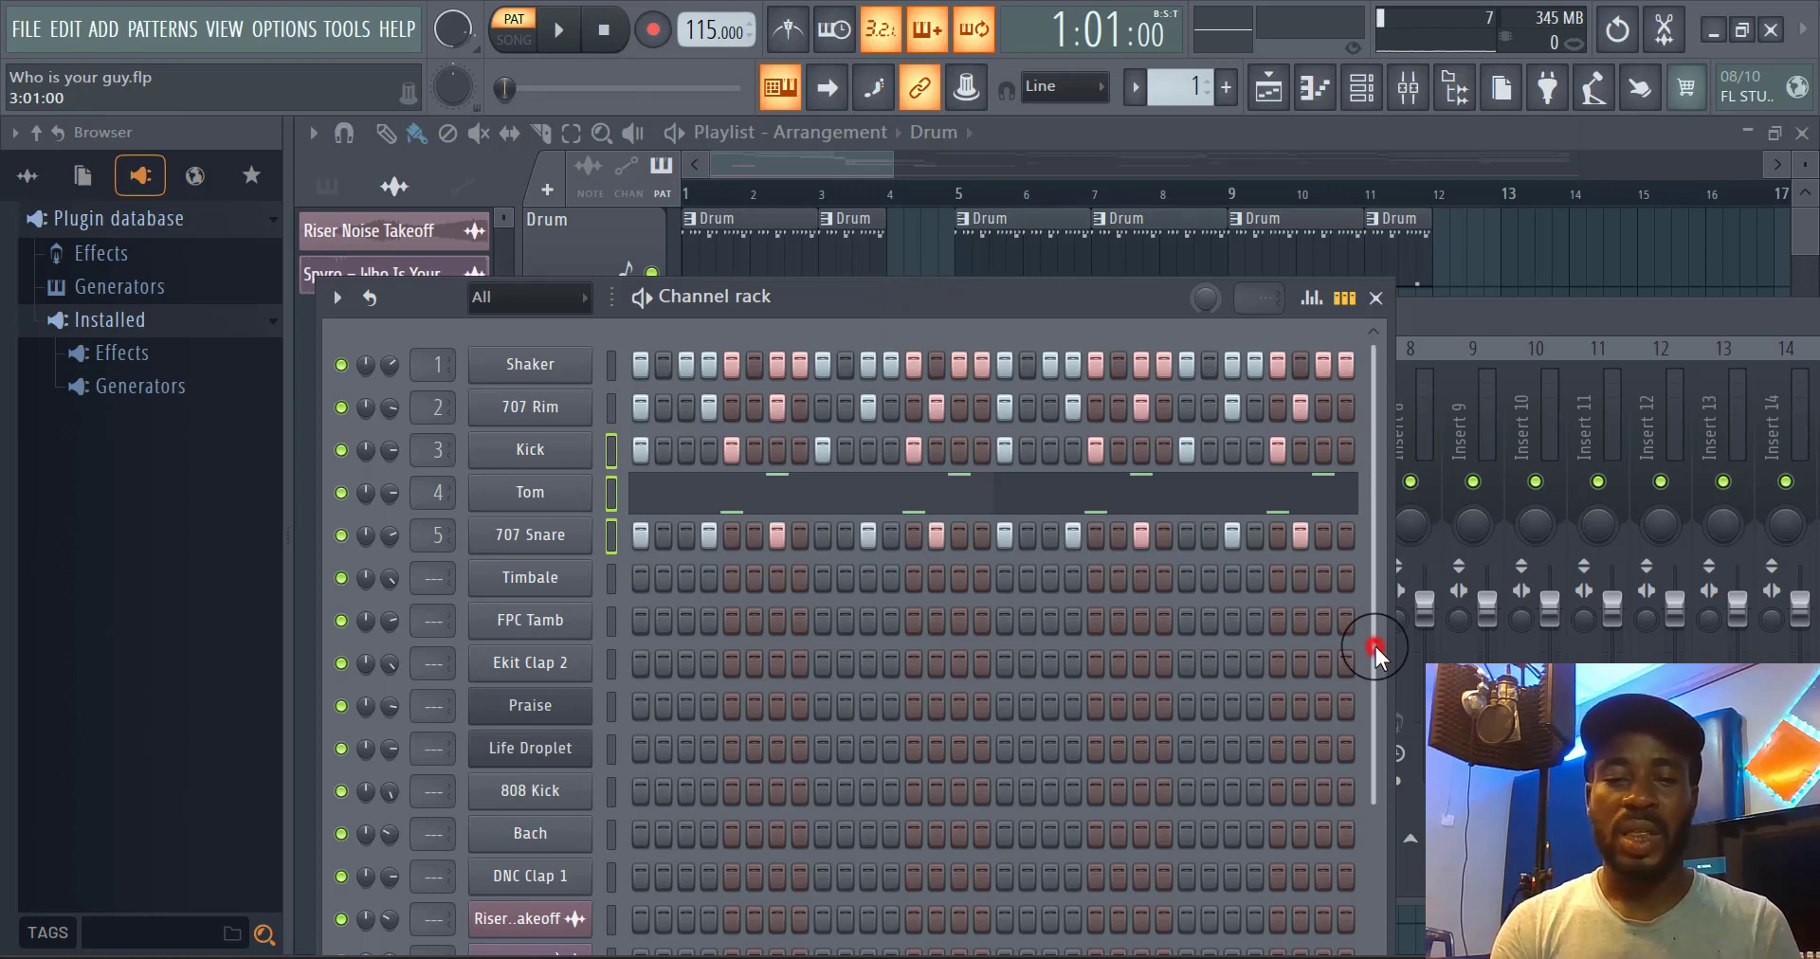
pyautogui.moveTo(1374, 646); pyautogui.dragTo(1391, 895)
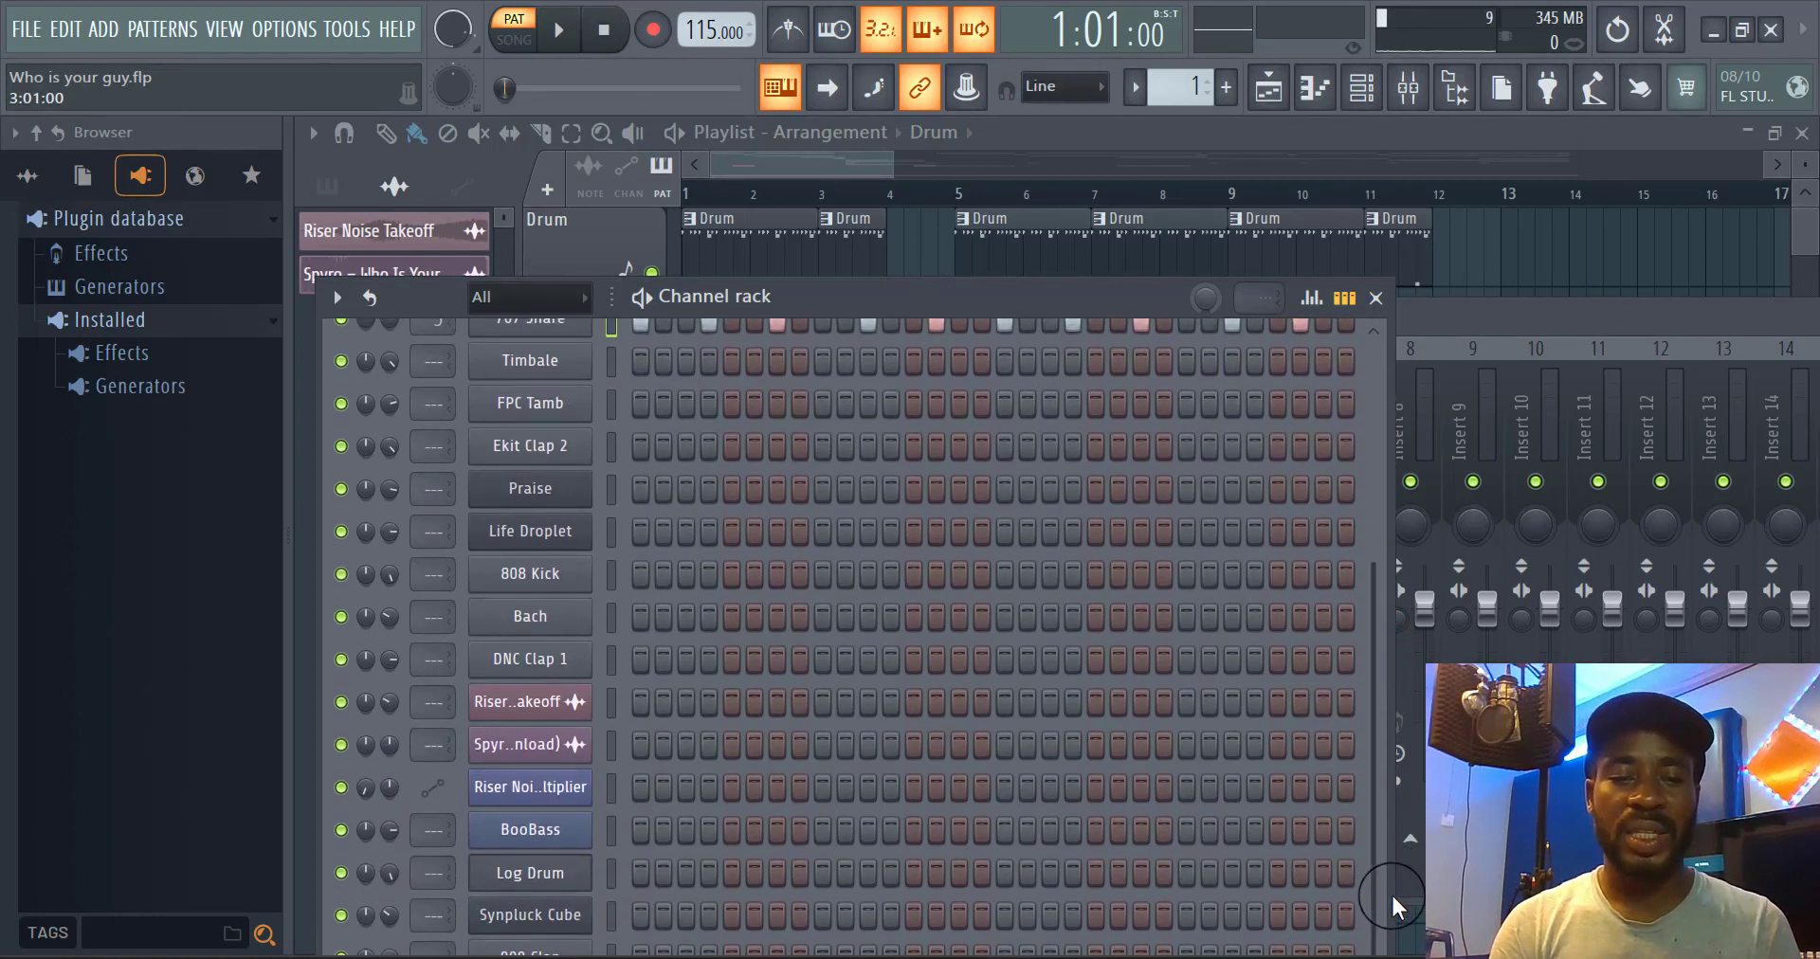
pyautogui.click(611, 874)
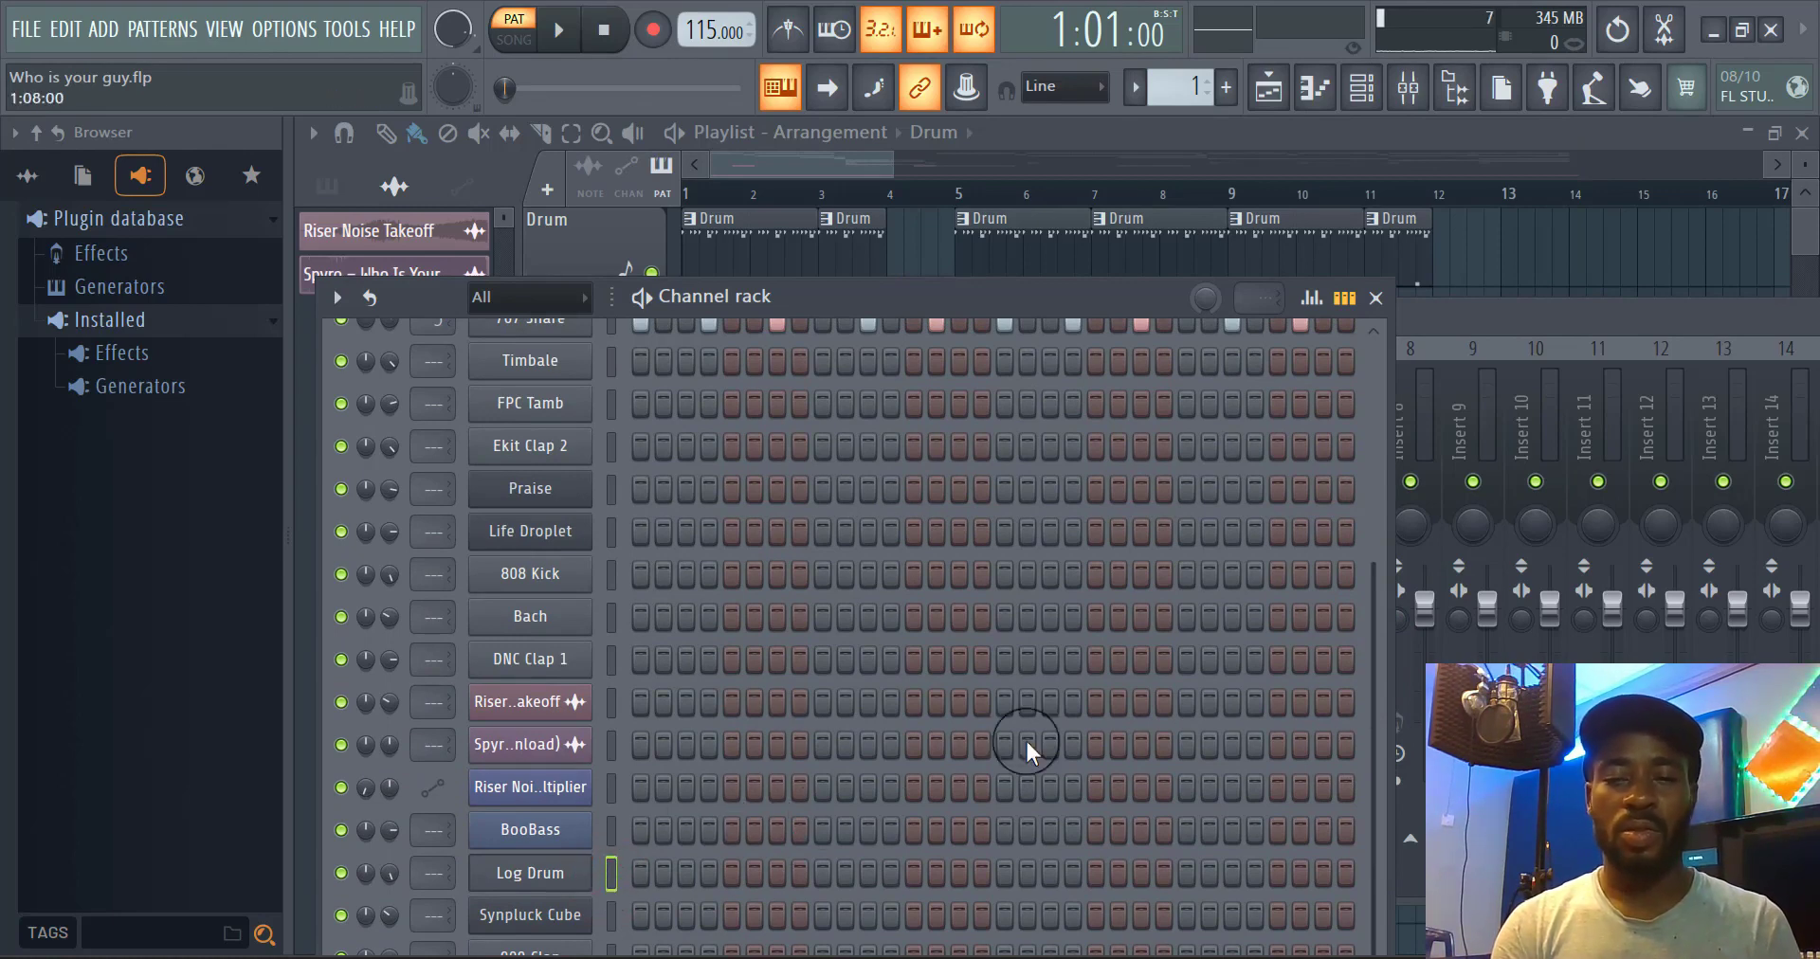
pyautogui.moveTo(1374, 741); pyautogui.dragTo(1382, 827)
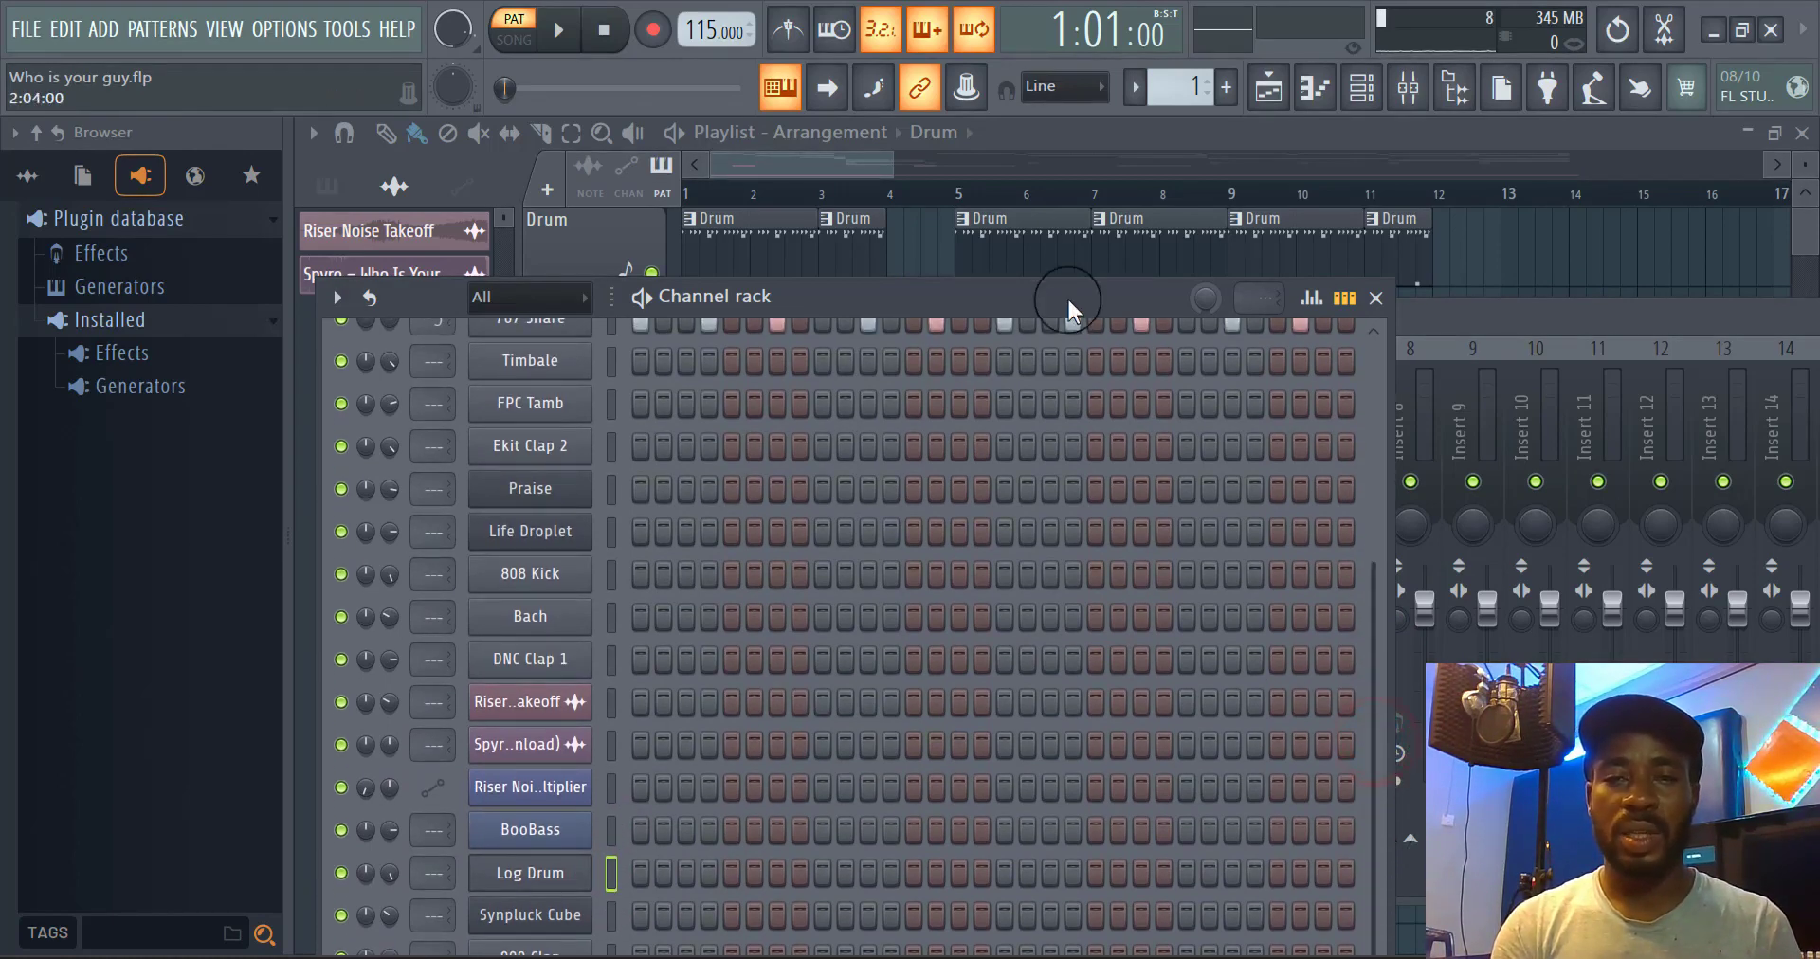
pyautogui.moveTo(1067, 296); pyautogui.dragTo(1122, 162)
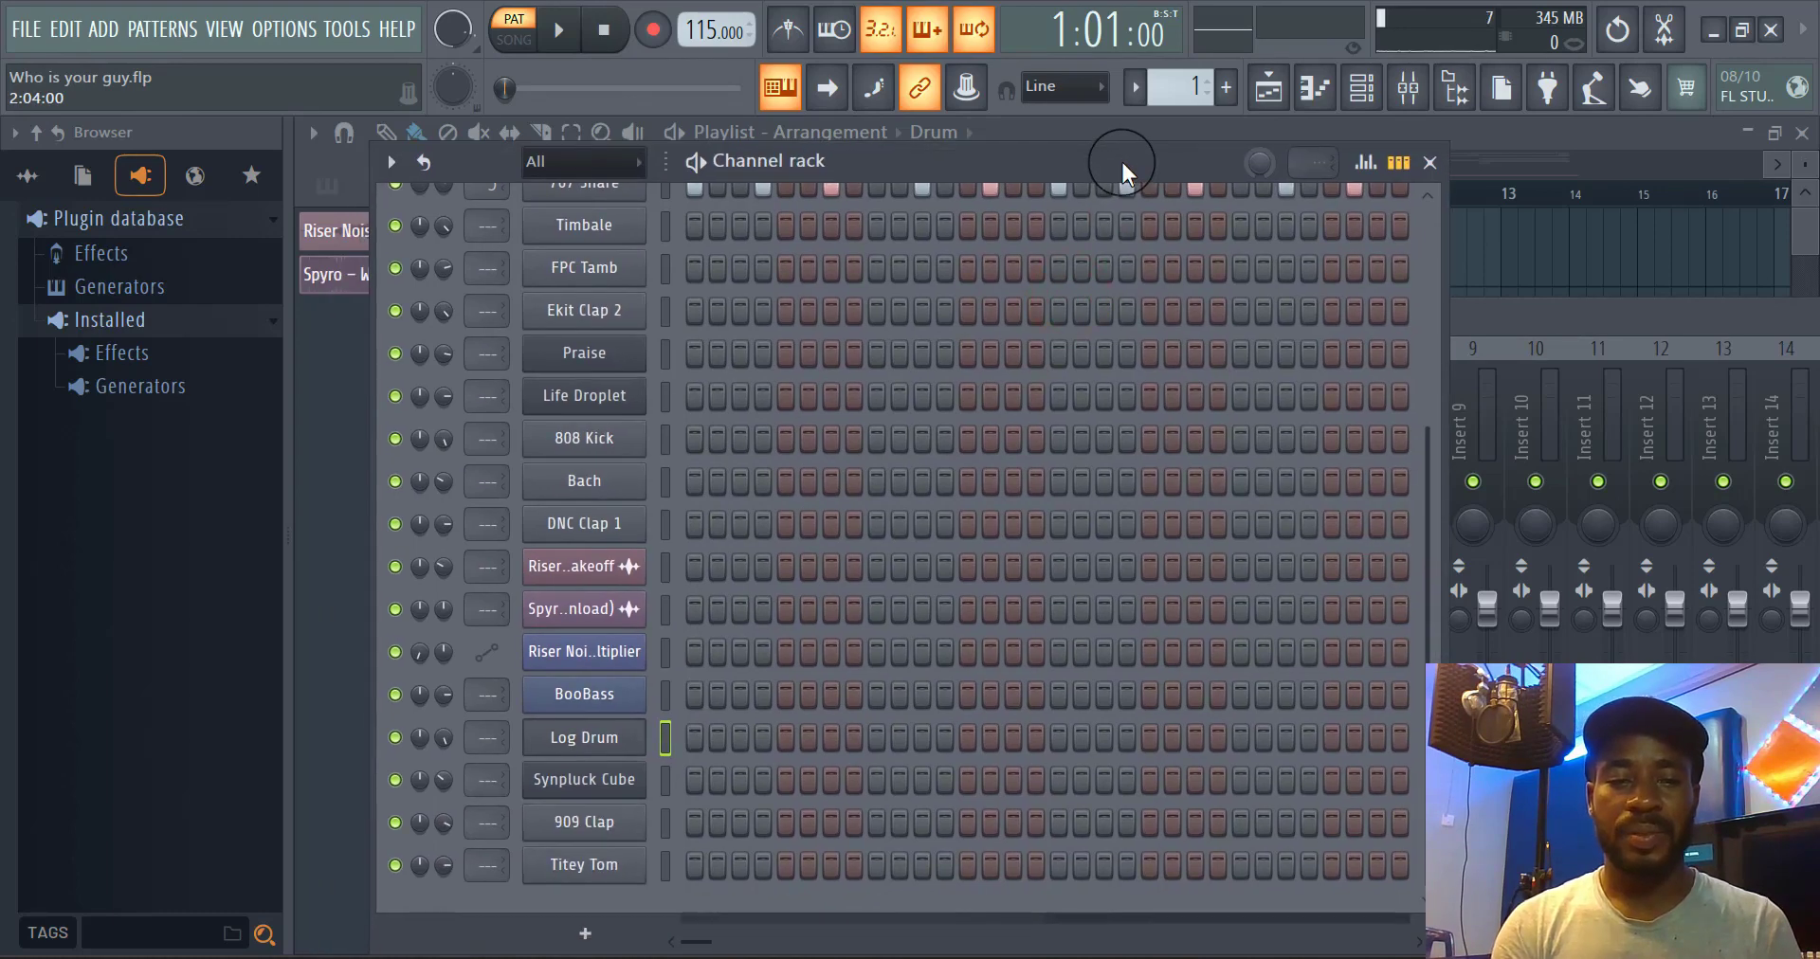
# Select the Titey Tom, 909 Clap, Log Drum, DNC Clap 1 and 808 Kick channels together in the Channel rack
pyautogui.click(668, 873)
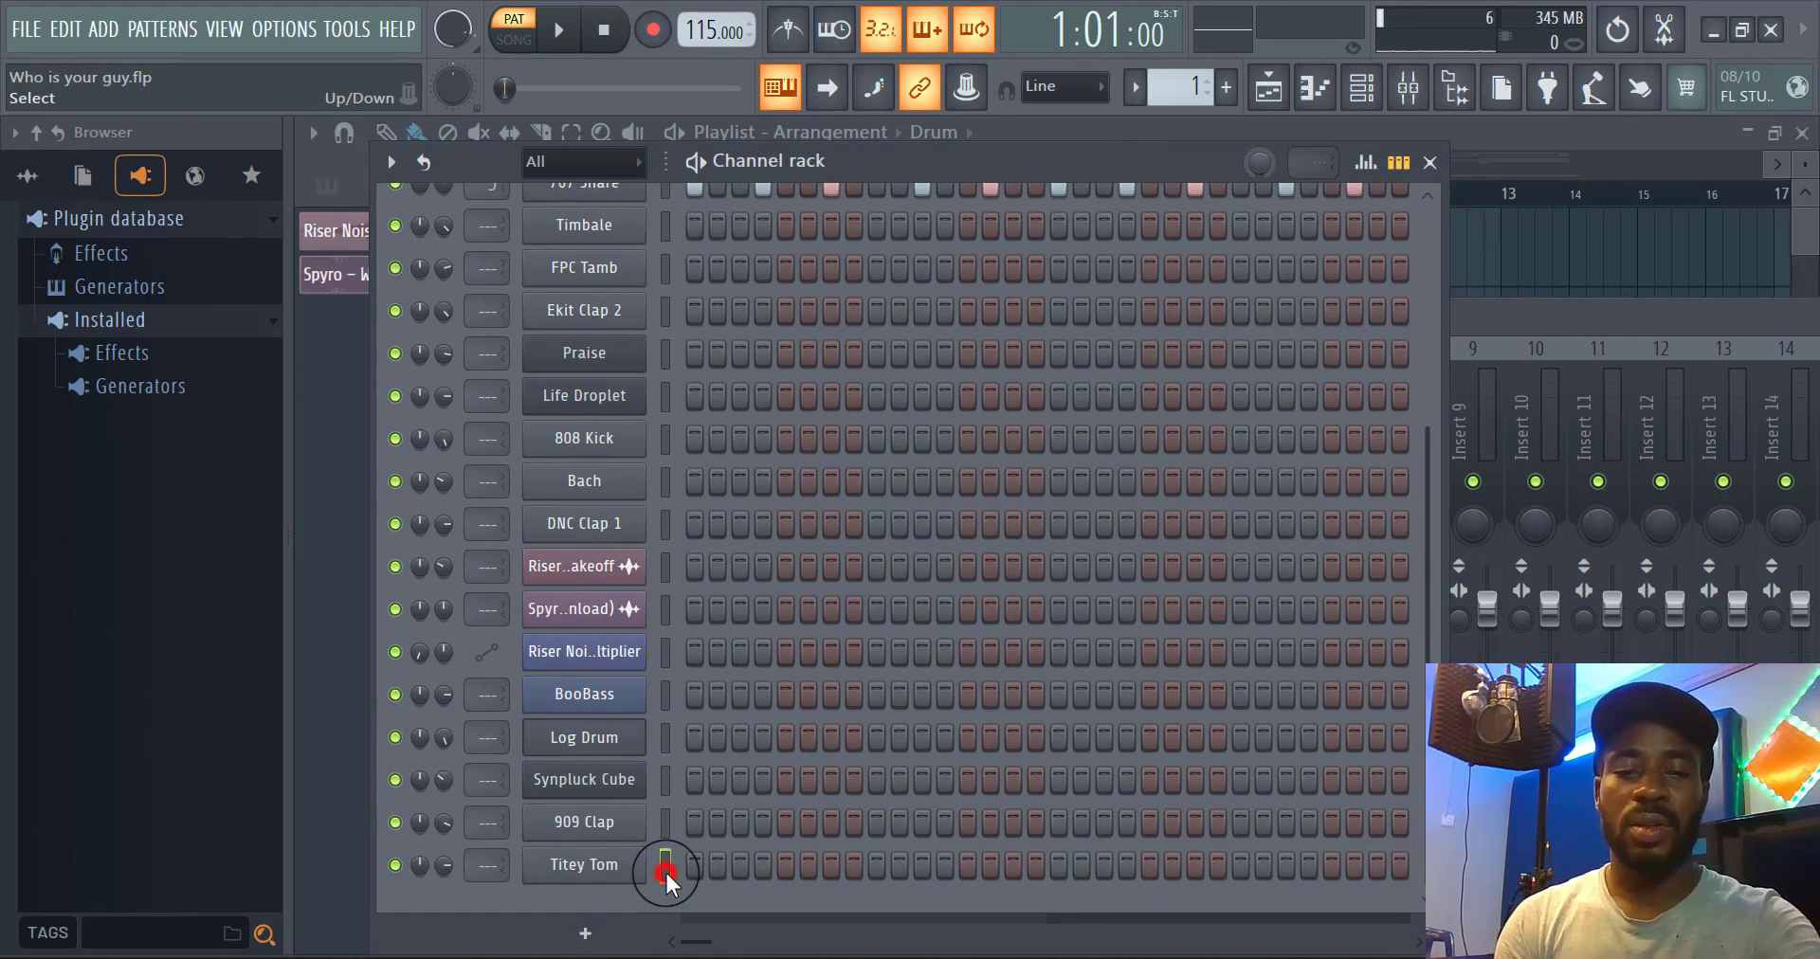
pyautogui.click(662, 745)
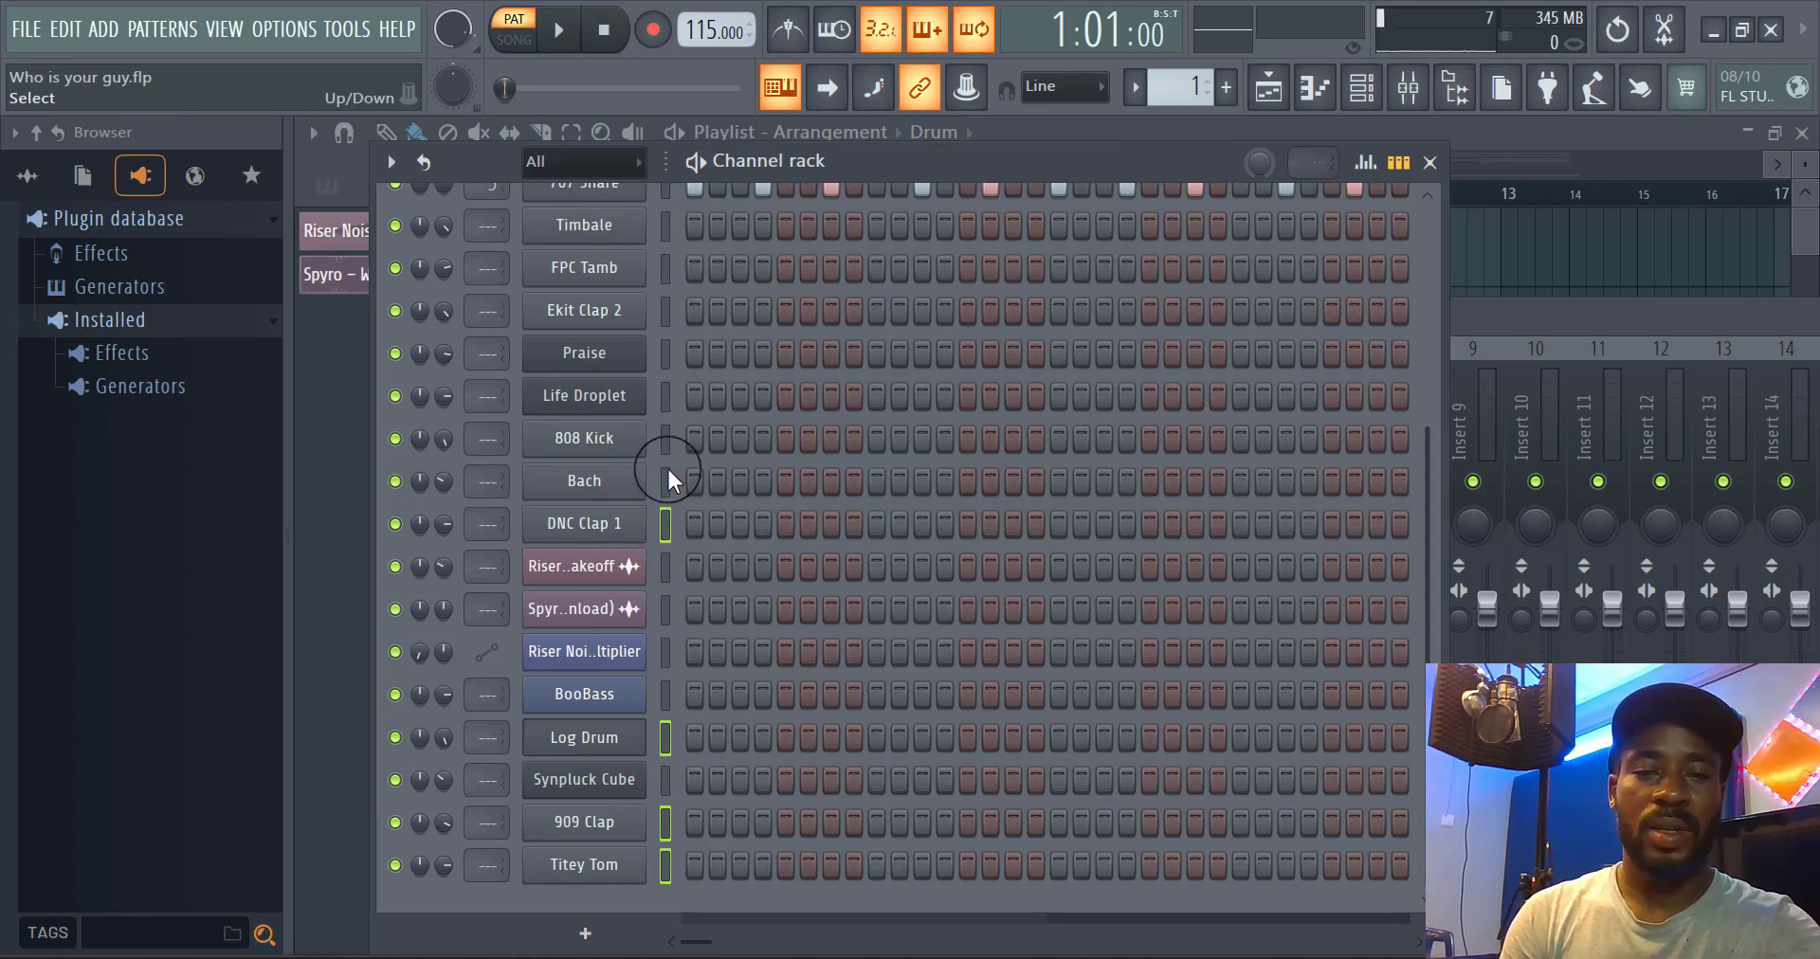
pyautogui.click(667, 439)
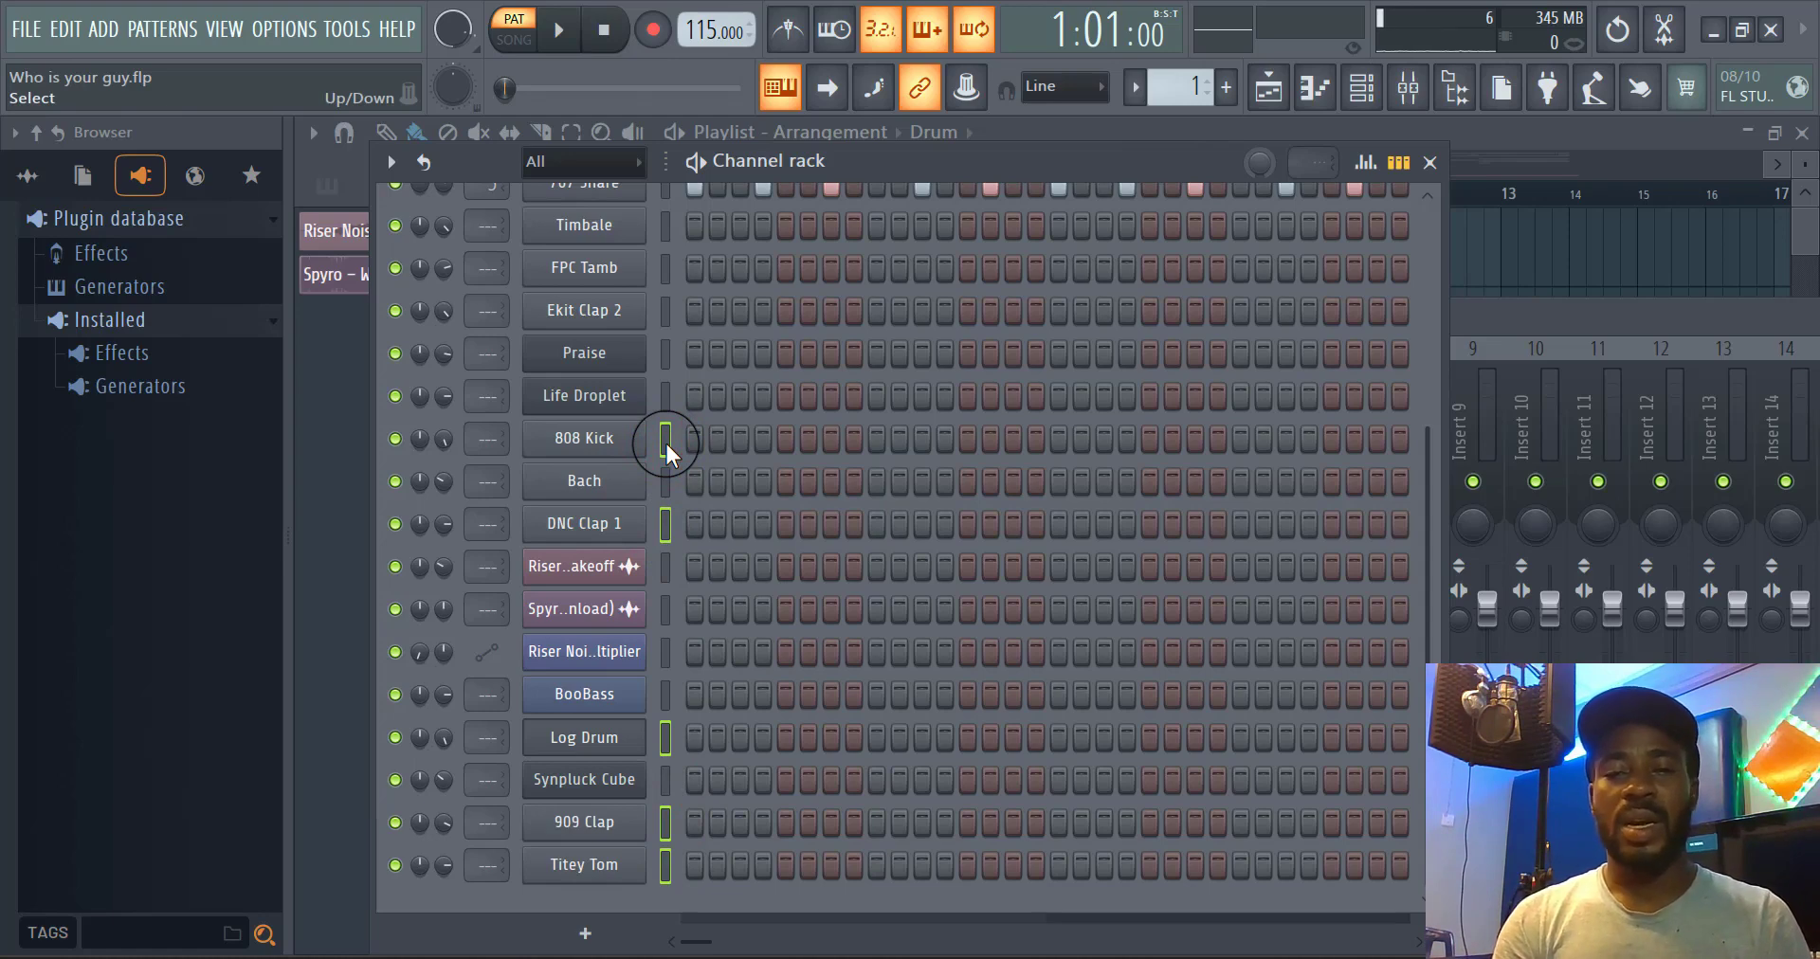
# Select only the 808 Kick channel and move it up to directly below Timbale
pyautogui.click(1429, 560)
pyautogui.moveTo(1430, 559)
pyautogui.mouseDown()
pyautogui.moveTo(1431, 482)
pyautogui.moveTo(1430, 557)
pyautogui.mouseUp()
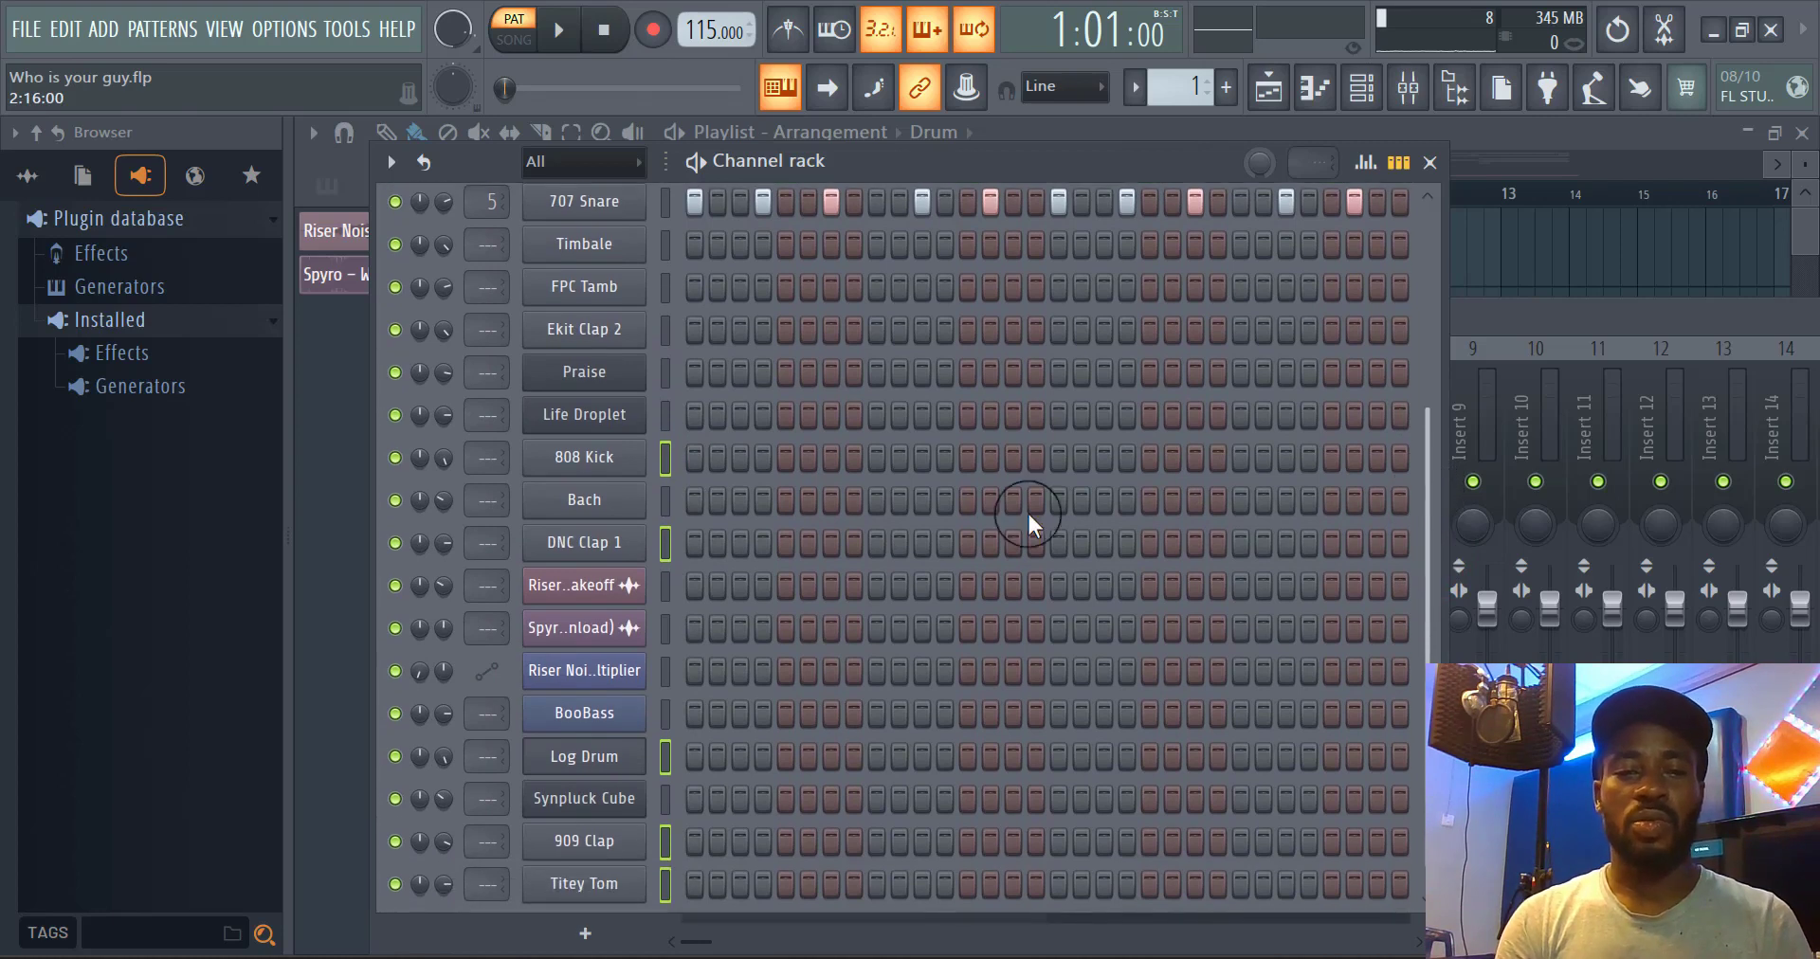
pyautogui.click(659, 466)
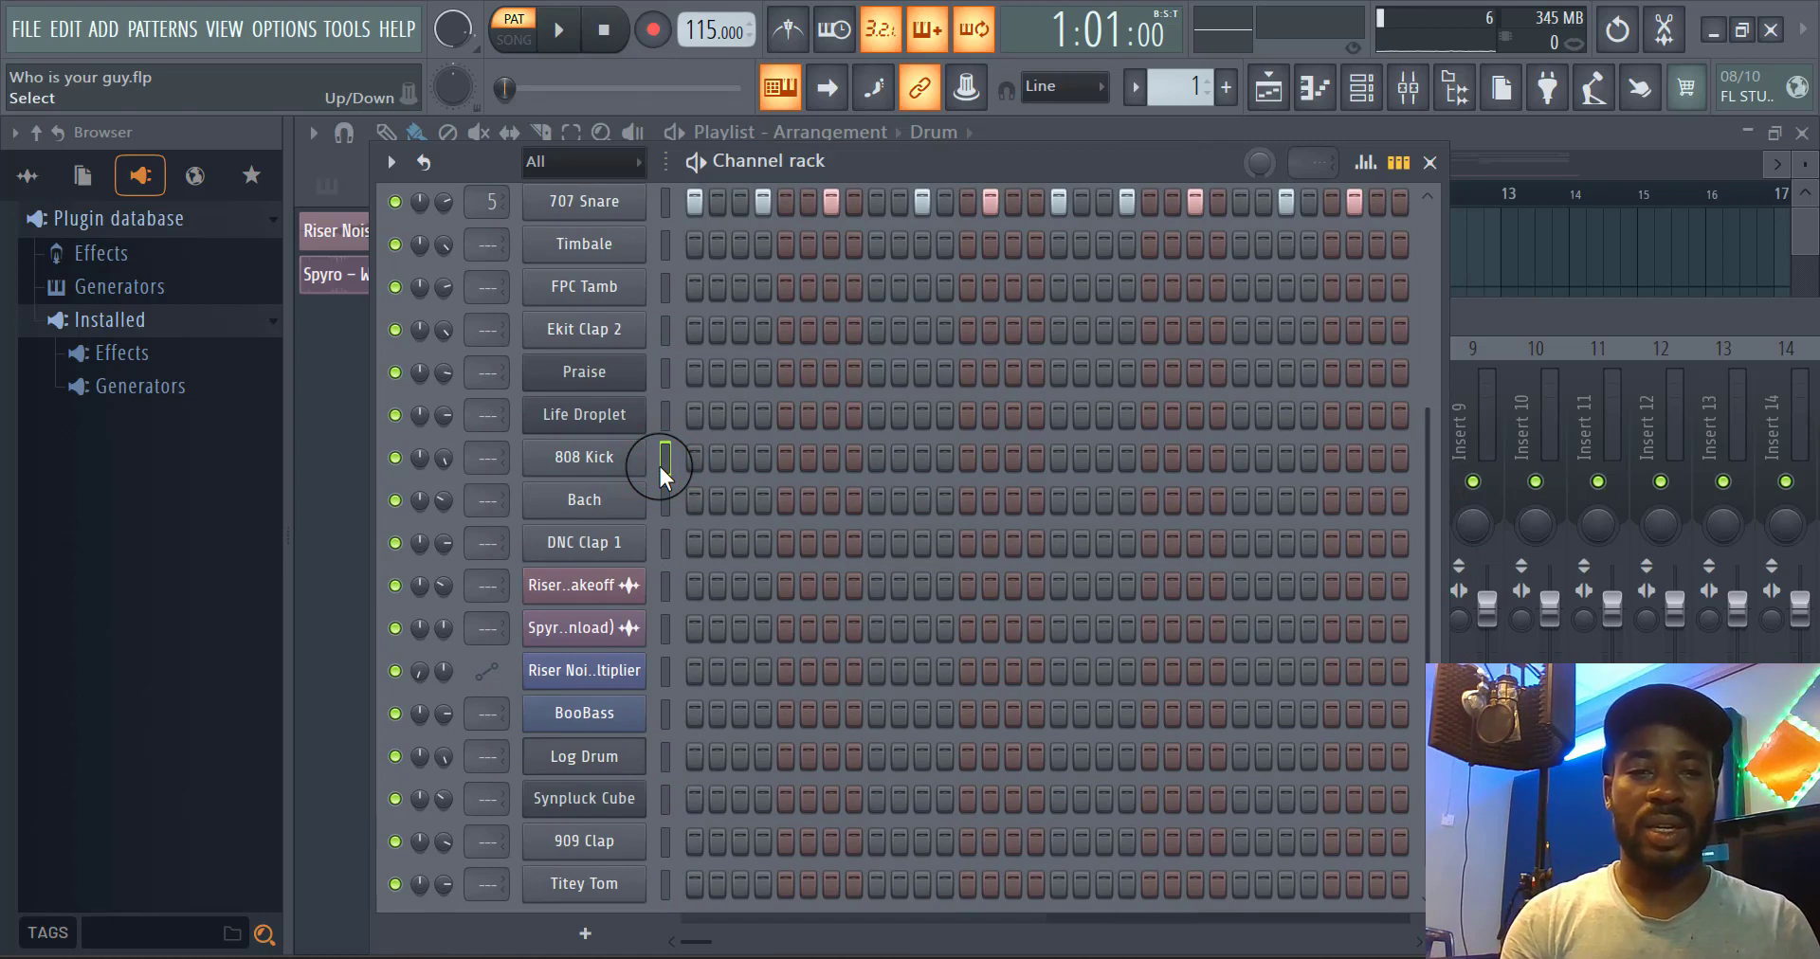
pyautogui.hotkey('alt', 'Up')
pyautogui.hotkey('alt', 'Up')
pyautogui.hotkey('alt', 'Up')
pyautogui.hotkey('alt', 'Up')
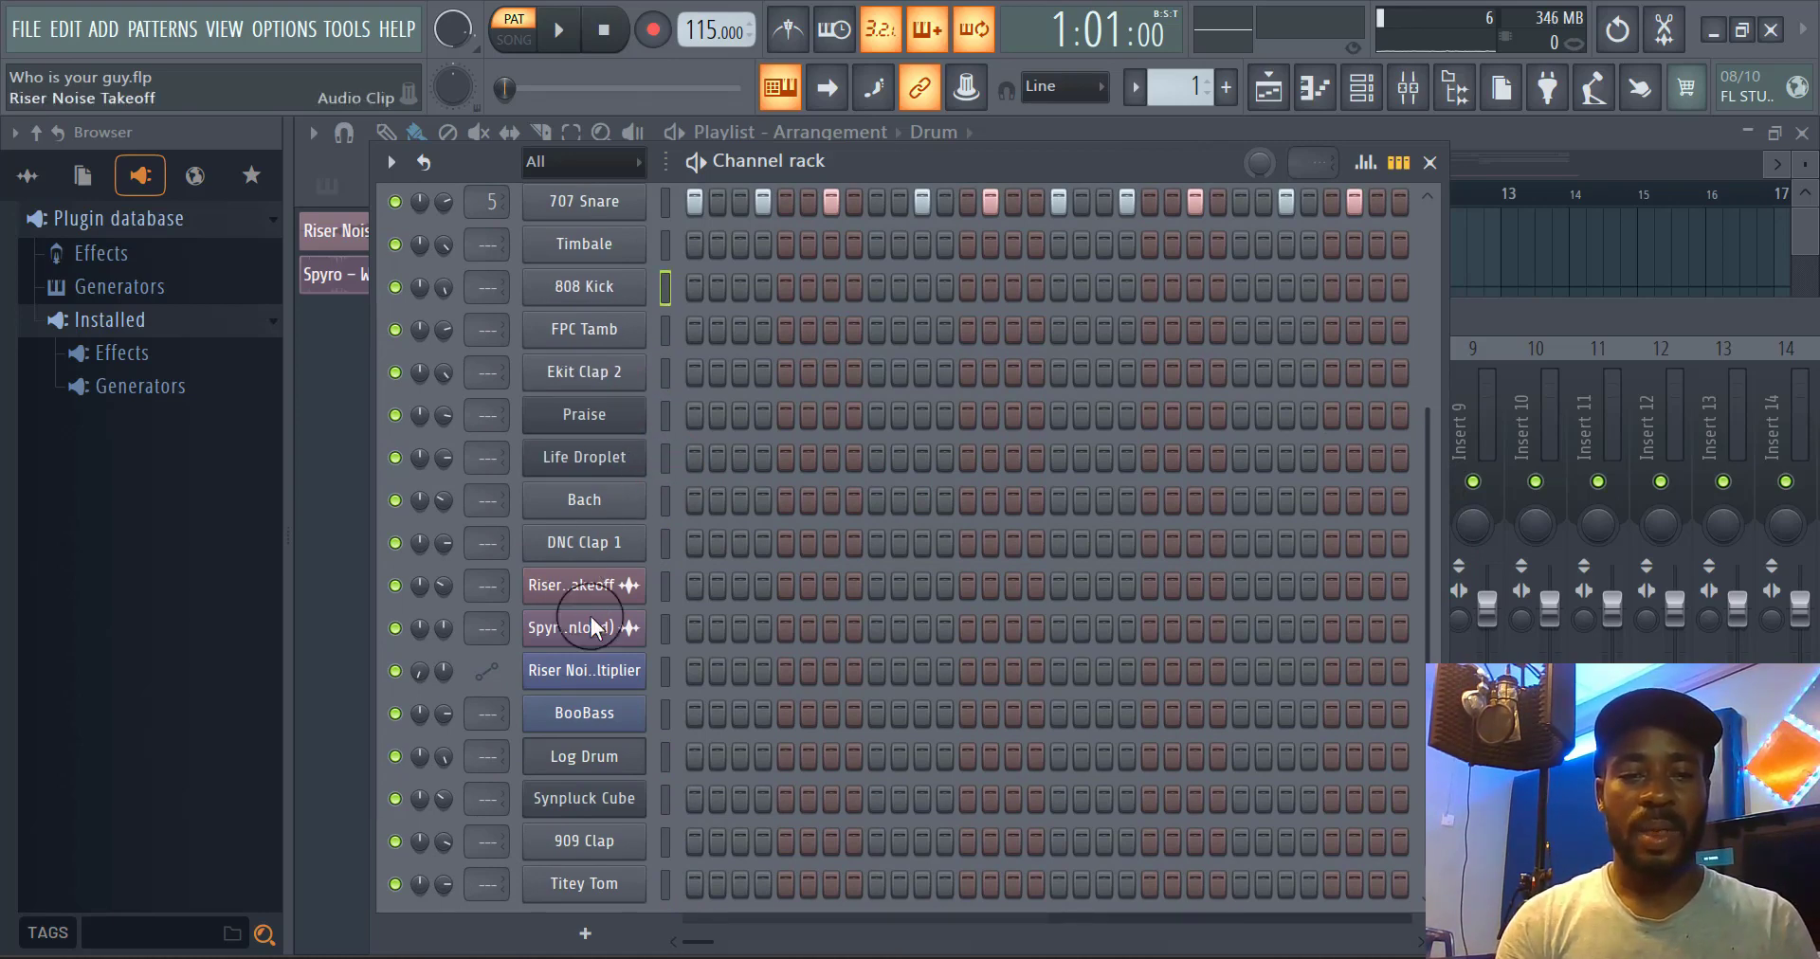
# Select the 909 Clap and Titey Tom channels together and move them up to directly below Ekit Clap 2
pyautogui.click(657, 843)
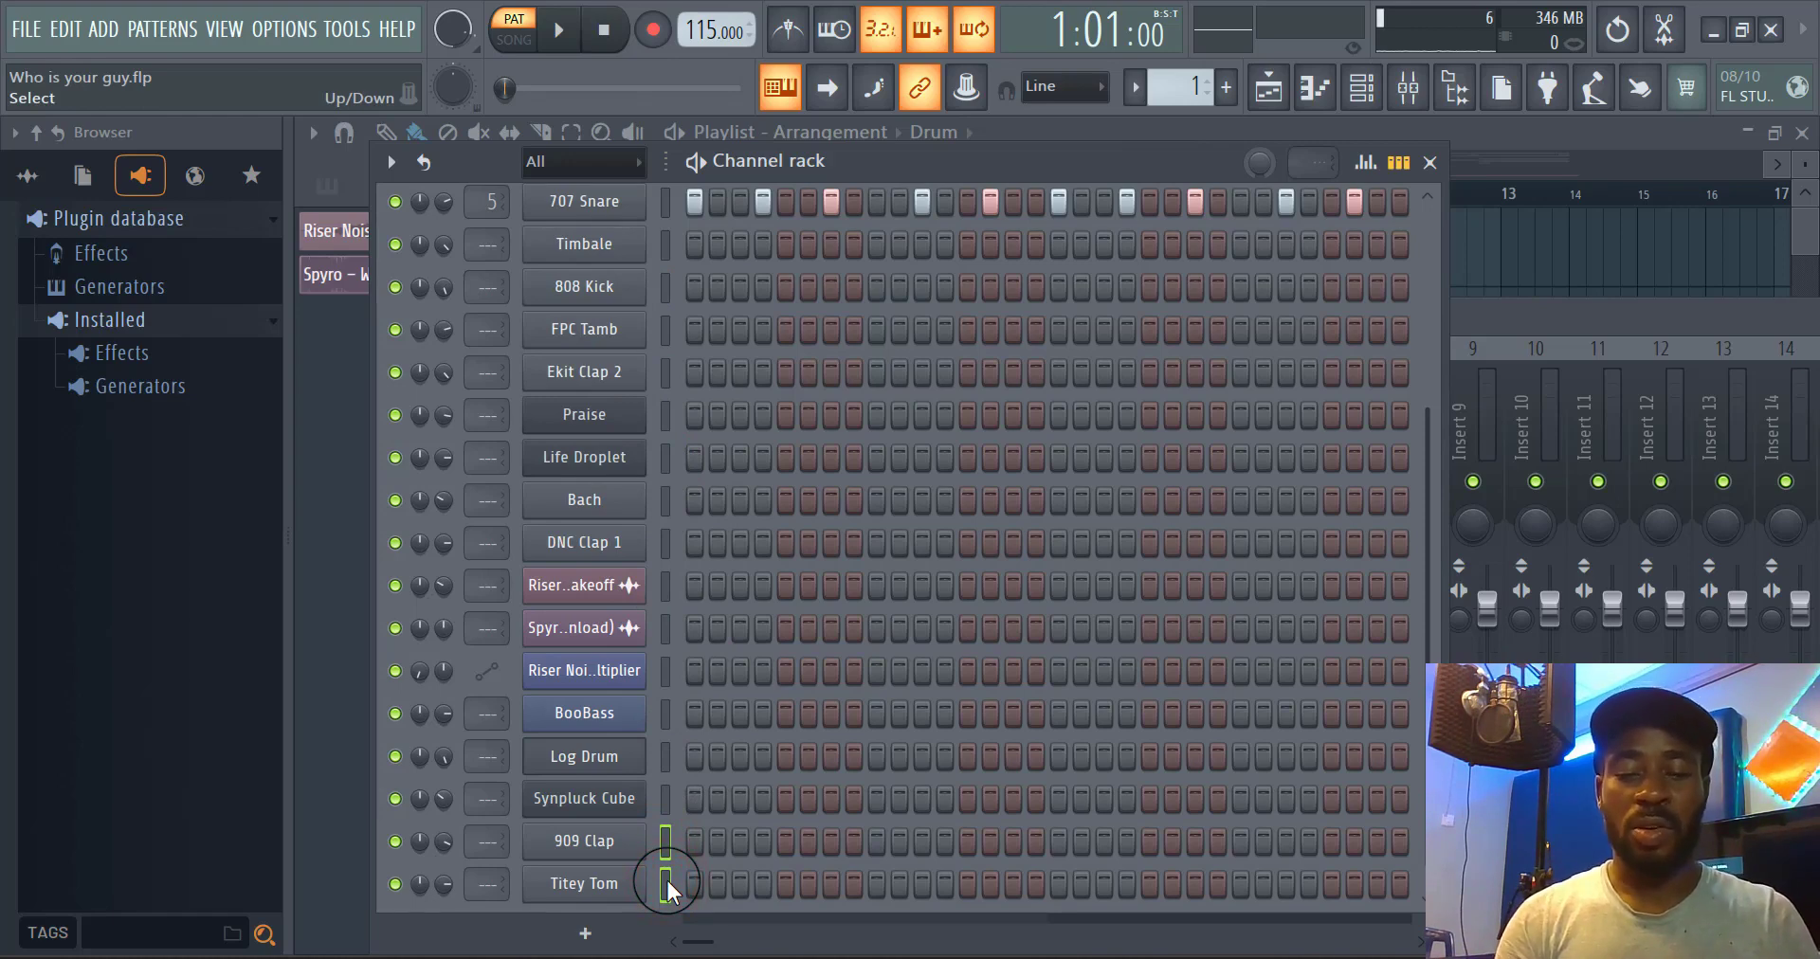
pyautogui.hotkey('alt', 'Up')
pyautogui.hotkey('alt', 'Up')
pyautogui.hotkey('alt', 'Up')
pyautogui.hotkey('alt', 'Up')
pyautogui.hotkey('alt', 'Up')
pyautogui.hotkey('alt', 'Up')
pyautogui.hotkey('alt', 'Up')
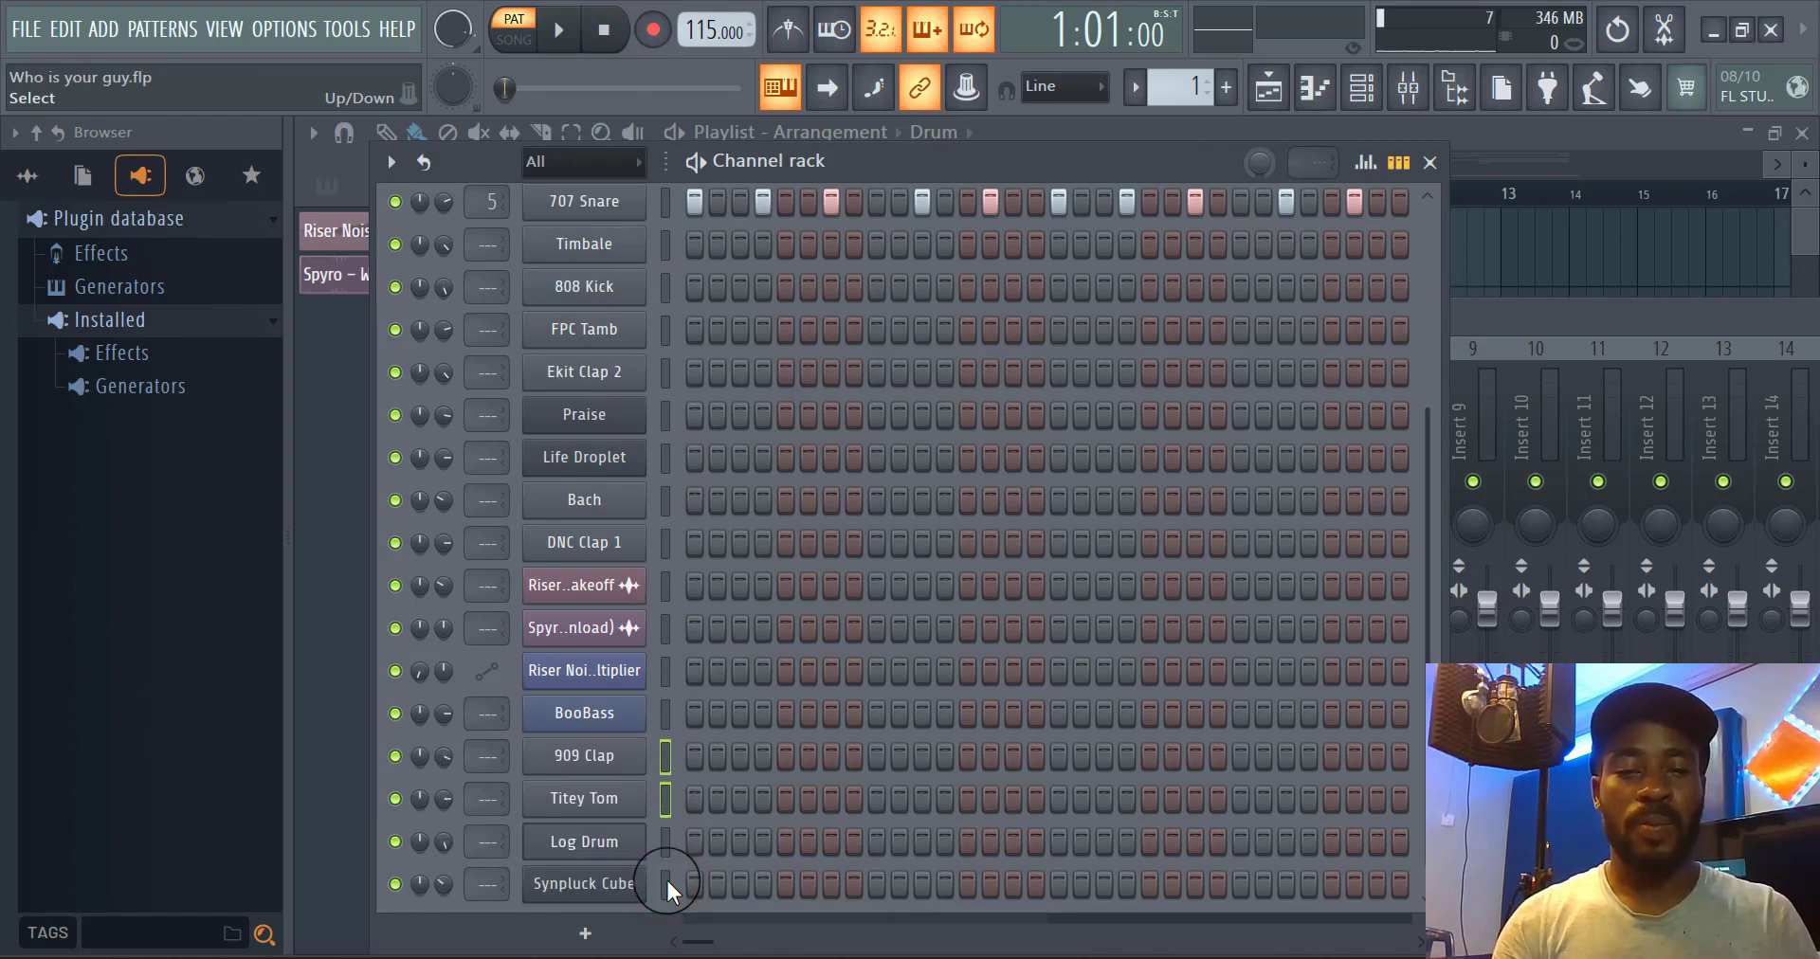
pyautogui.hotkey('alt', 'Up')
pyautogui.hotkey('alt', 'Up')
pyautogui.hotkey('alt', 'Up')
pyautogui.hotkey('alt', 'Up')
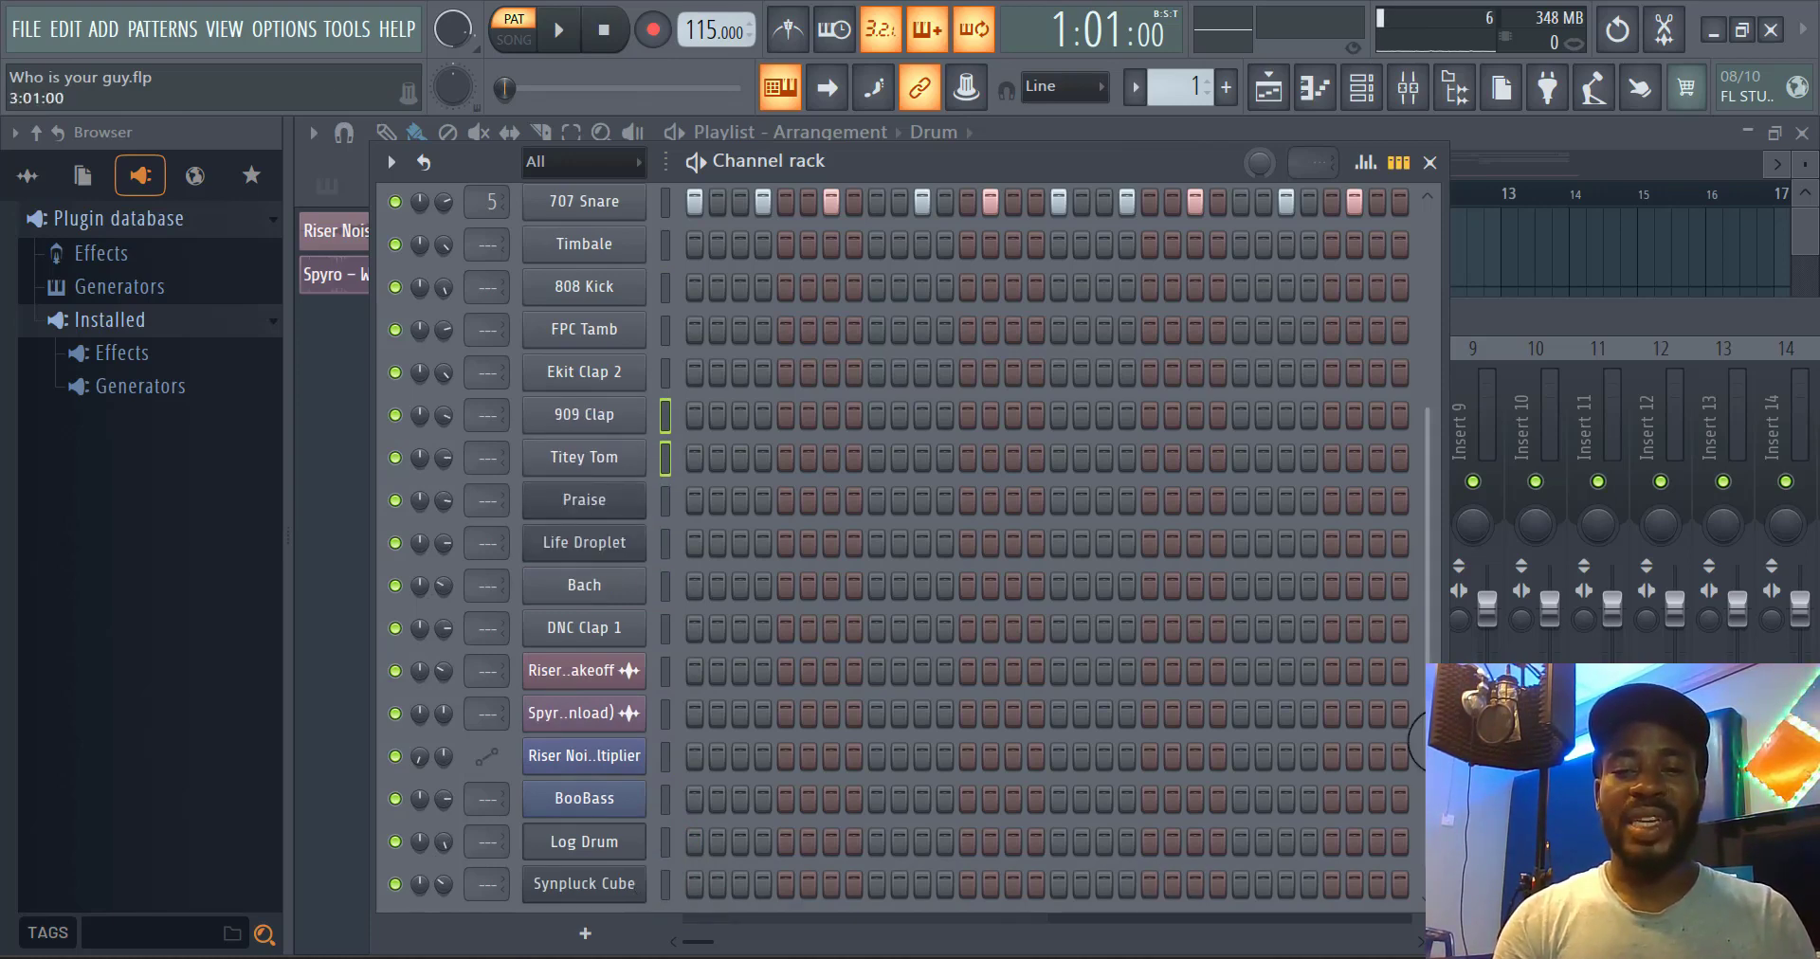
# Select only the Log Drum channel and move it up to directly below Titey Tom
pyautogui.scroll(-2, 1414, 745)
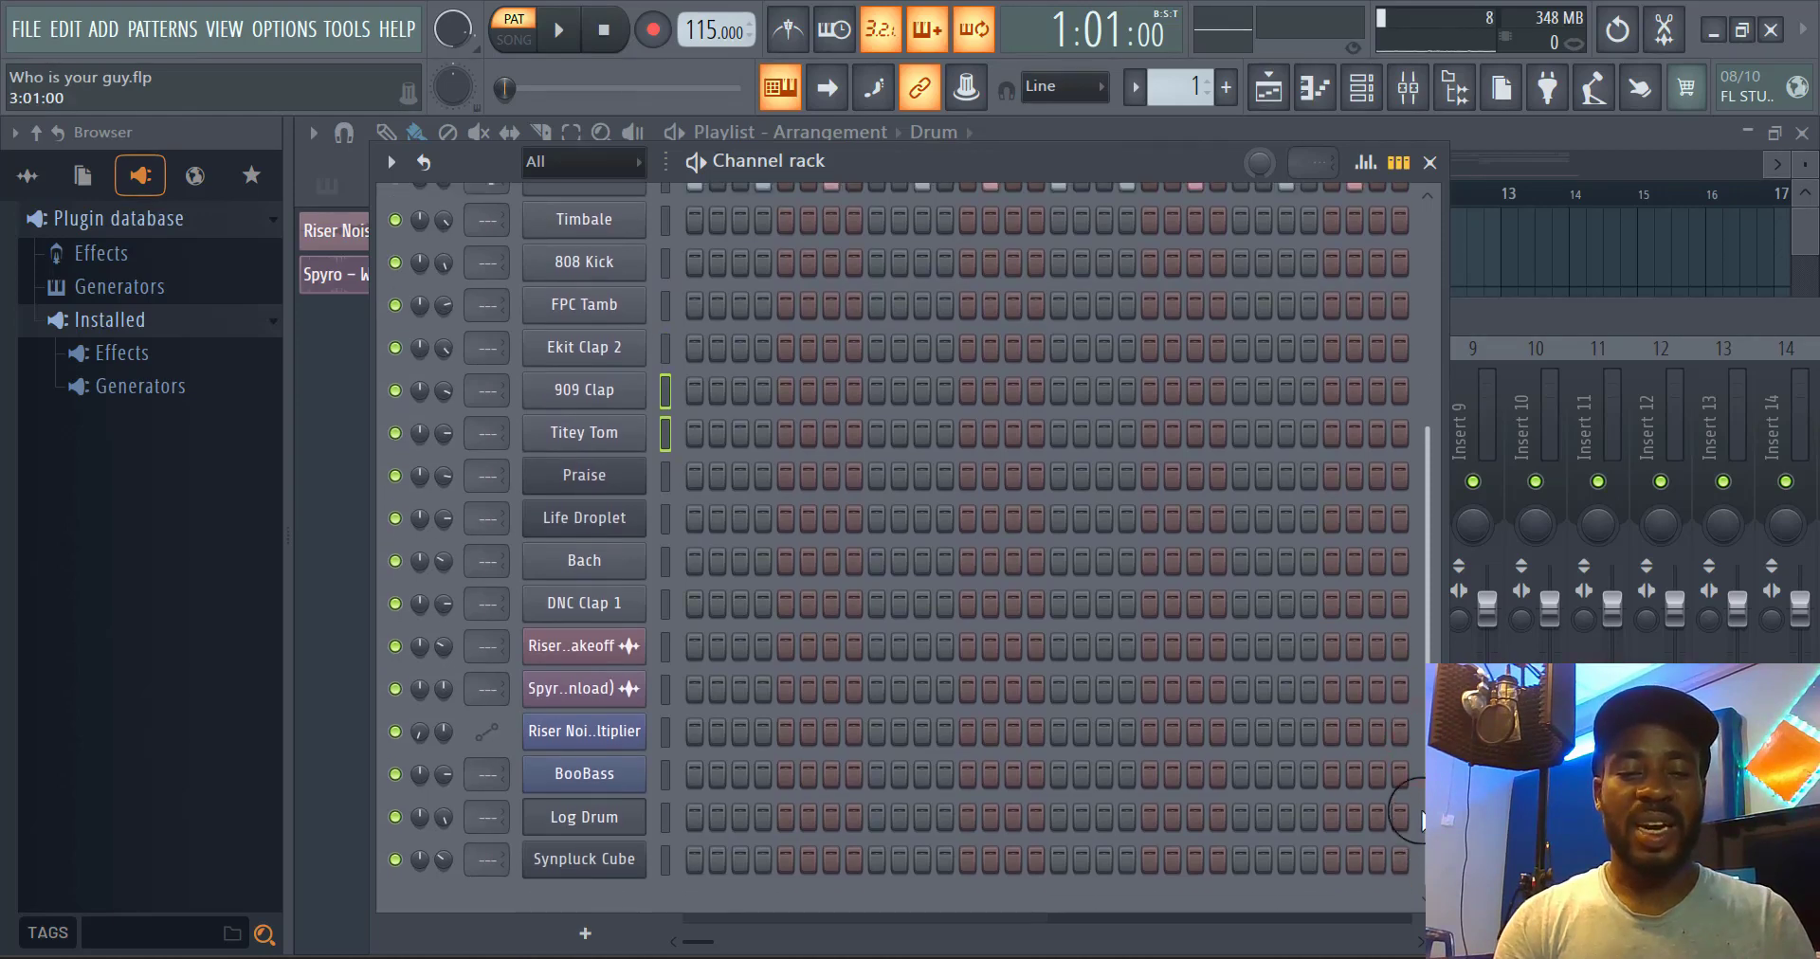
pyautogui.click(670, 824)
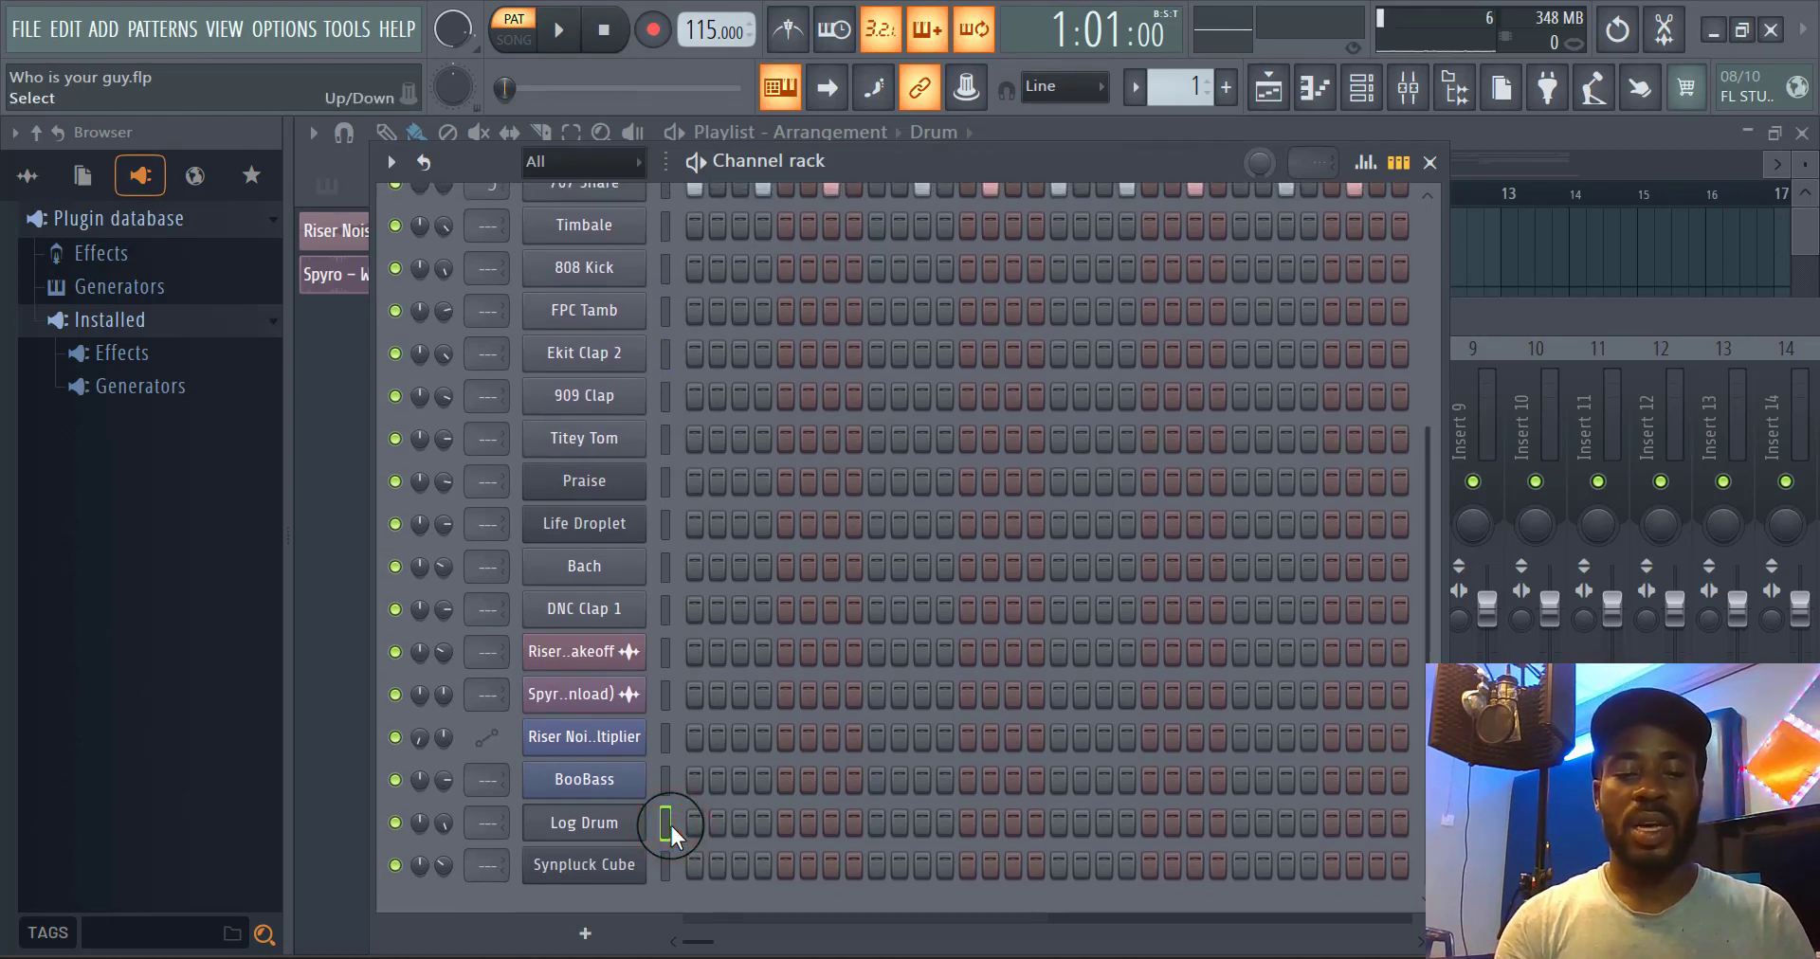
pyautogui.hotkey('alt', 'Up')
pyautogui.hotkey('alt', 'Up')
pyautogui.hotkey('alt', 'Up')
pyautogui.hotkey('alt', 'Up')
pyautogui.hotkey('alt', 'Up')
pyautogui.hotkey('alt', 'Up')
pyautogui.hotkey('alt', 'Up')
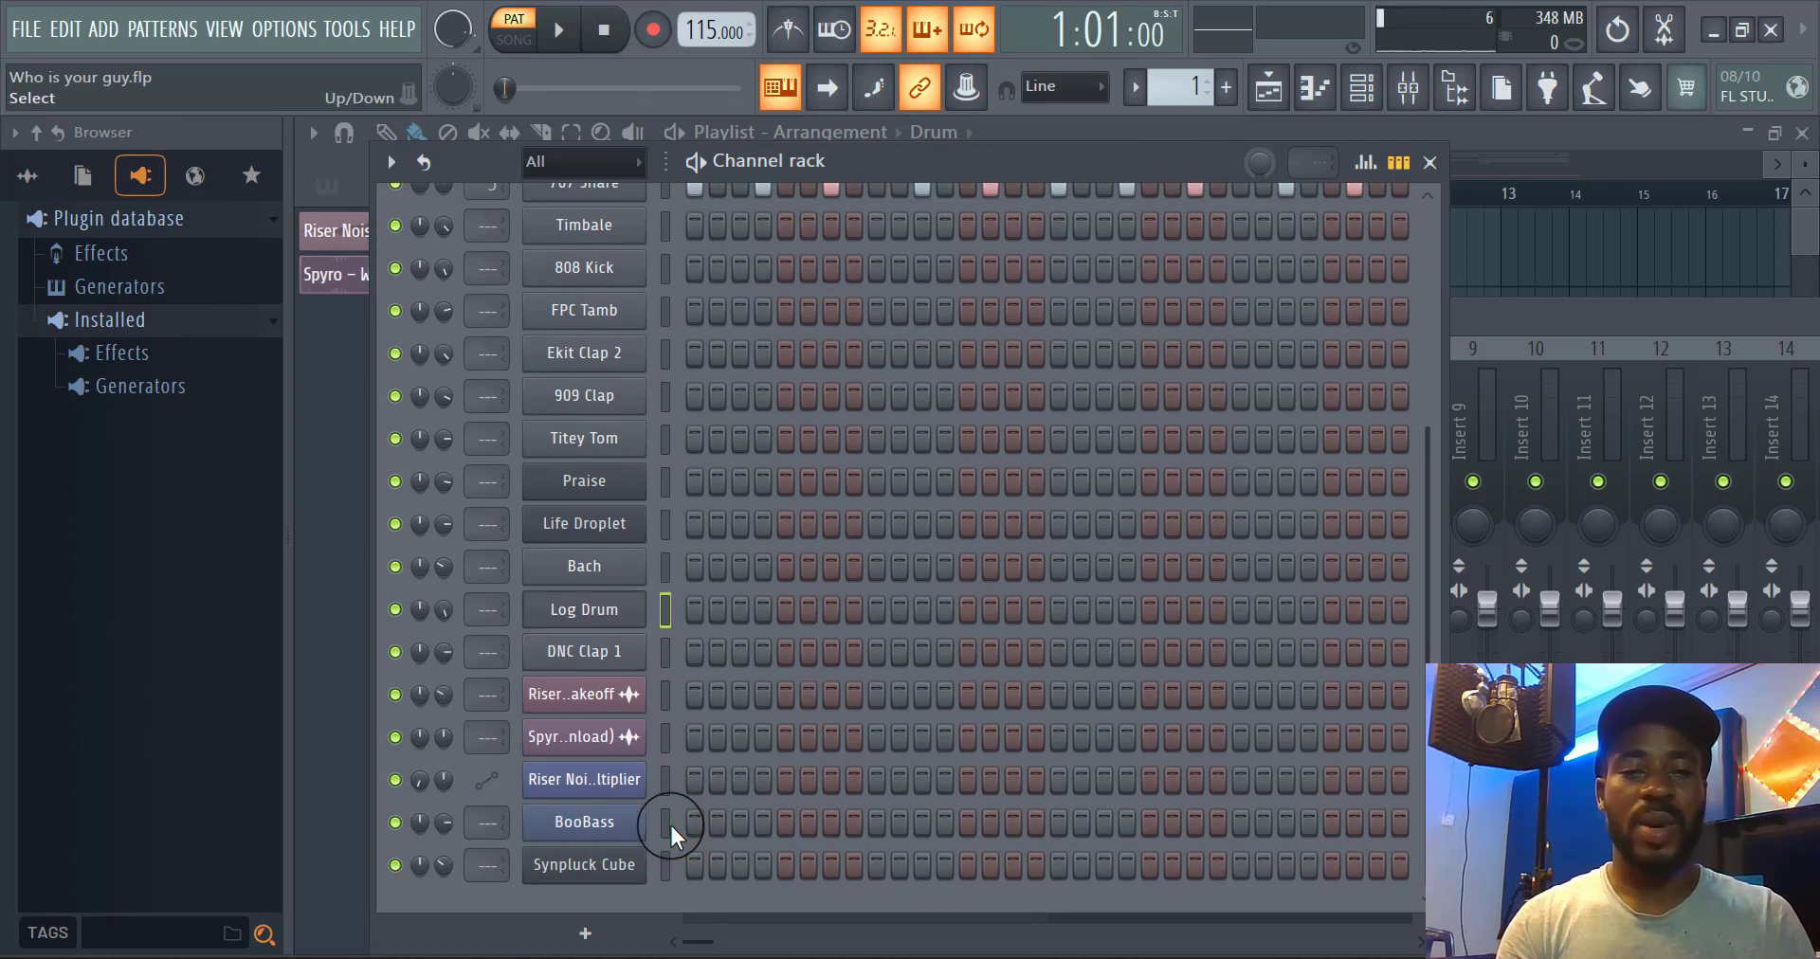
pyautogui.hotkey('alt', 'Up')
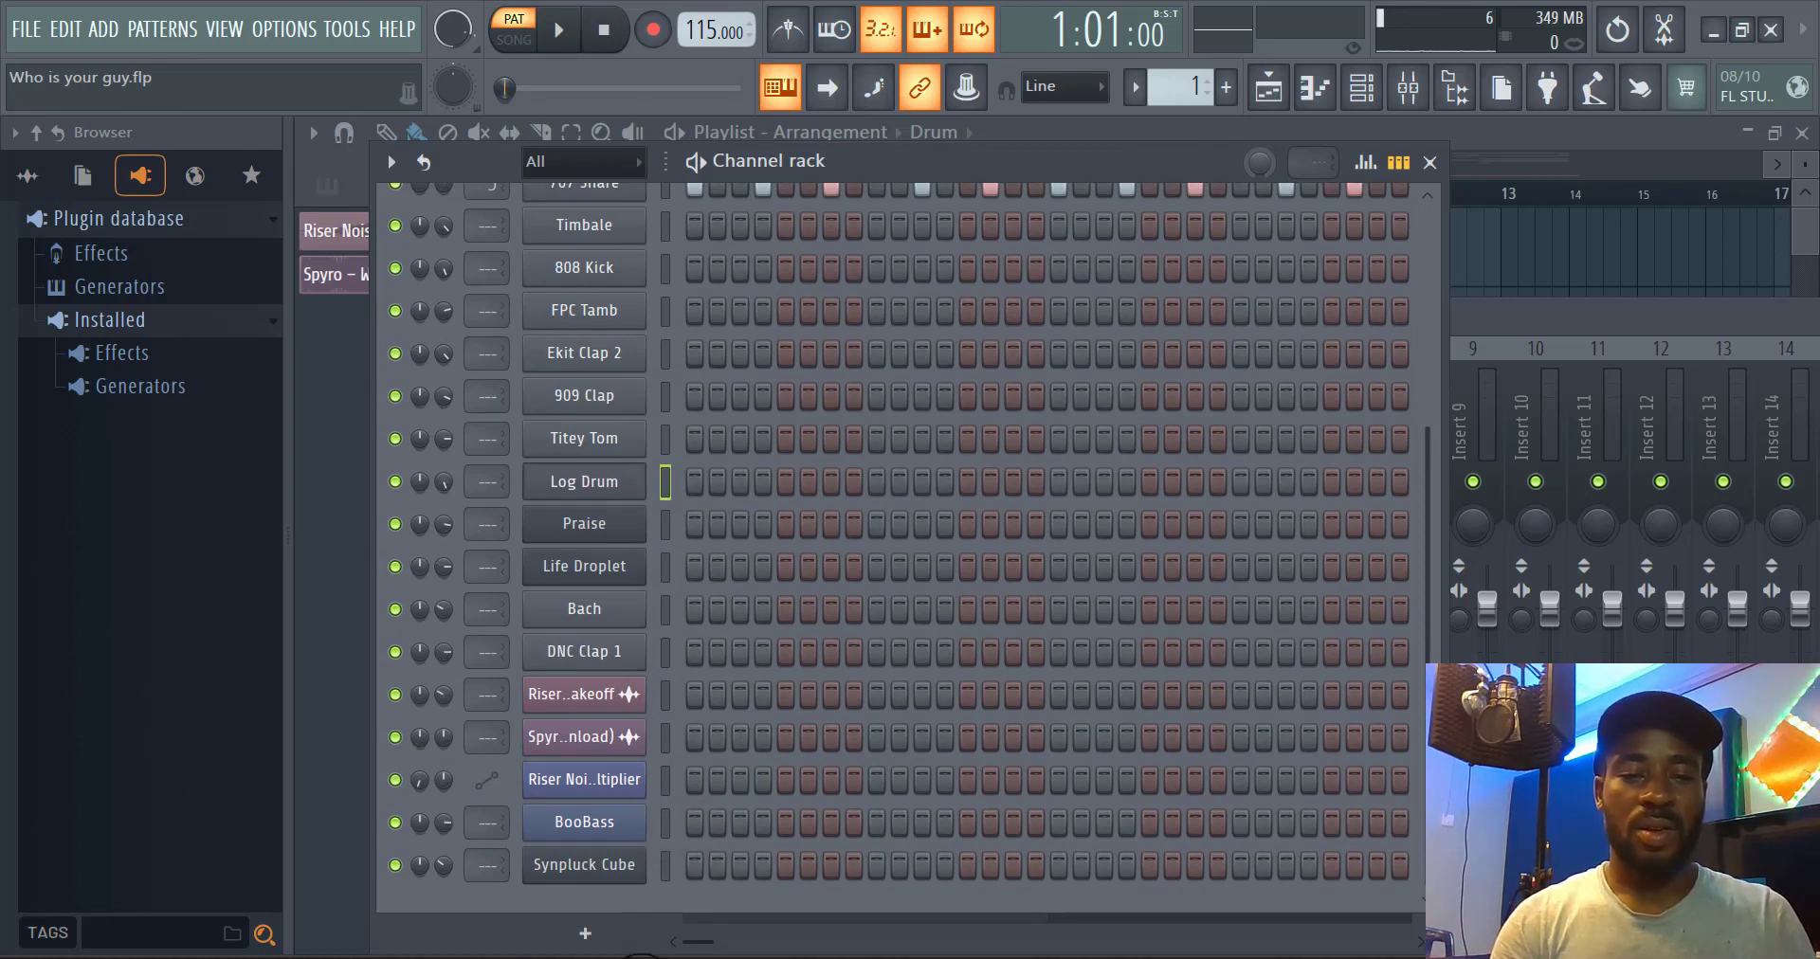
# Select the BooBass and Synpluck Cube channels together and move them up to directly below DNC Clap 1
pyautogui.click(663, 703)
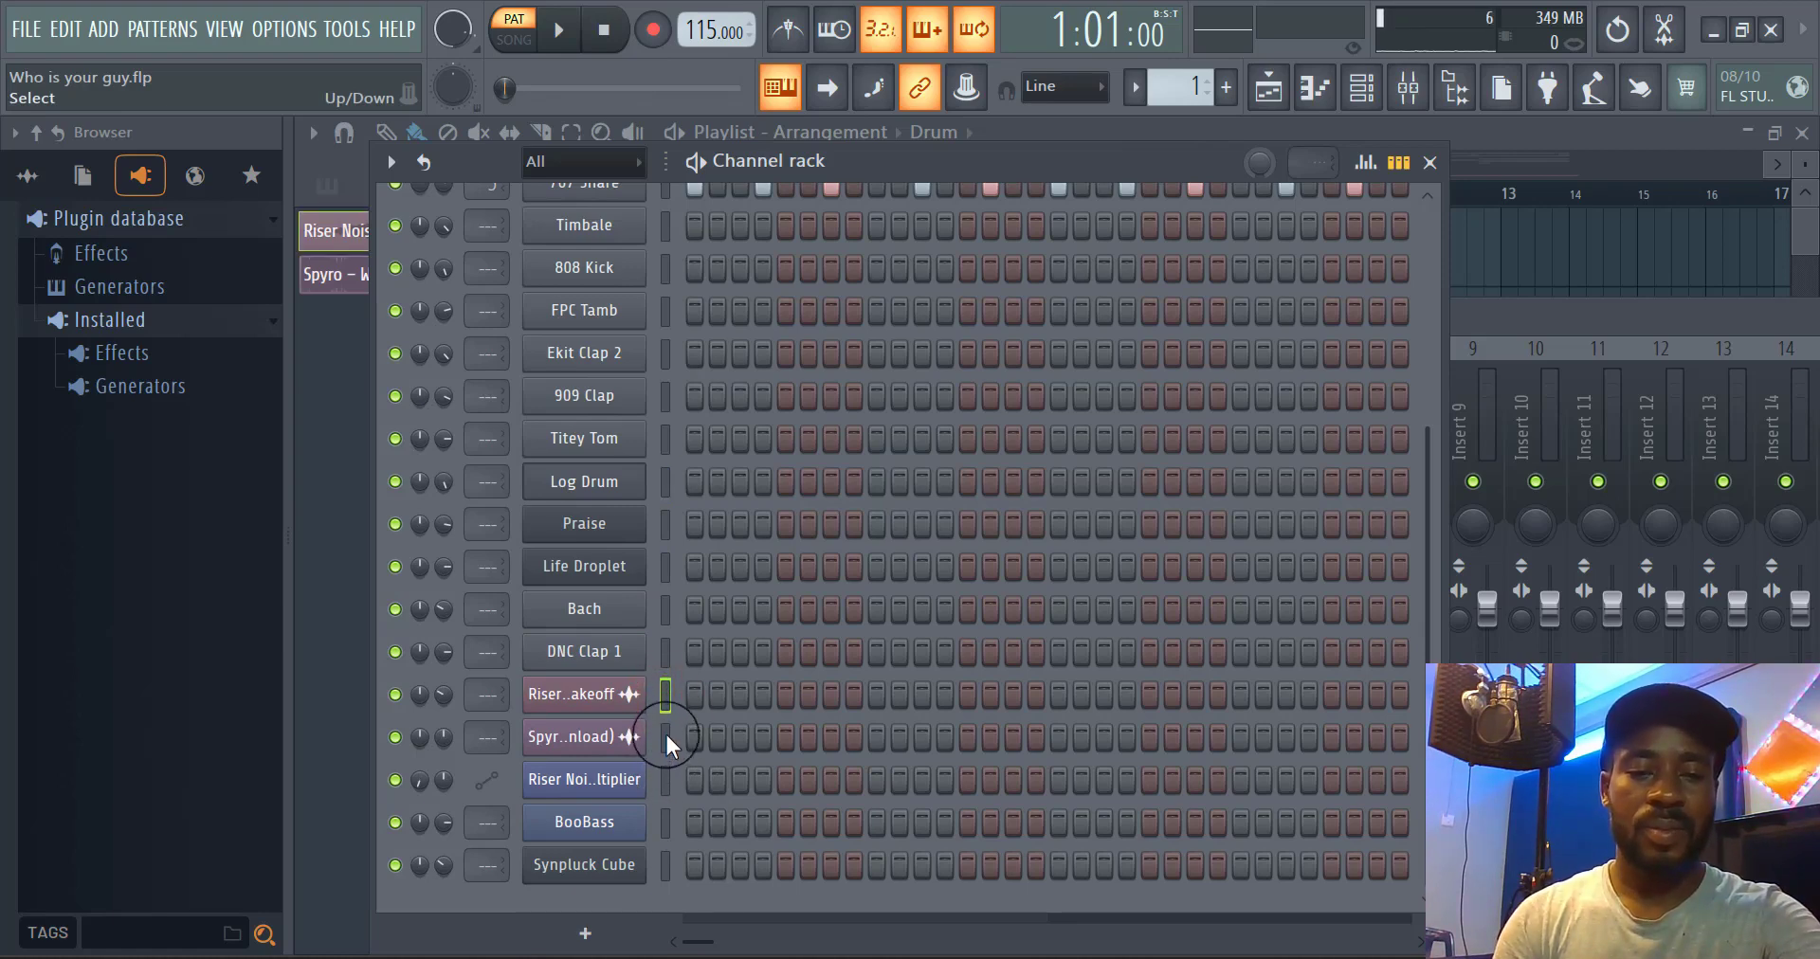
pyautogui.click(665, 864)
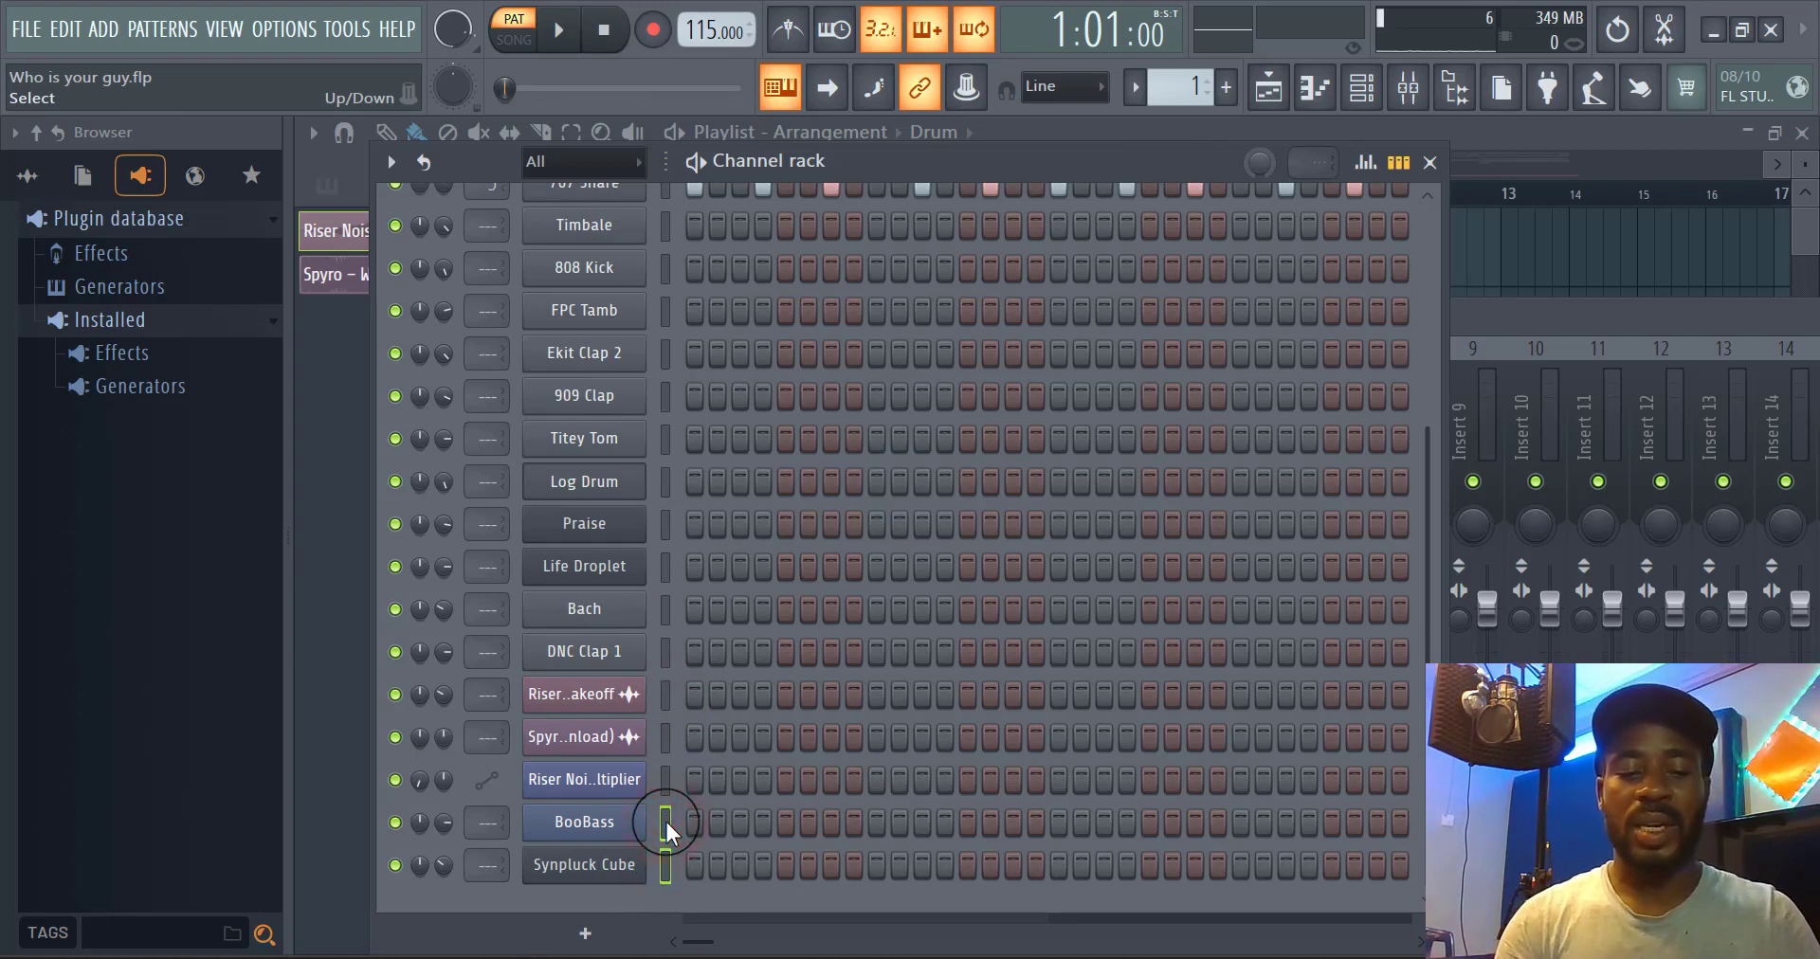
pyautogui.hotkey('alt', 'Up')
pyautogui.hotkey('alt', 'Up')
pyautogui.hotkey('alt', 'Up')
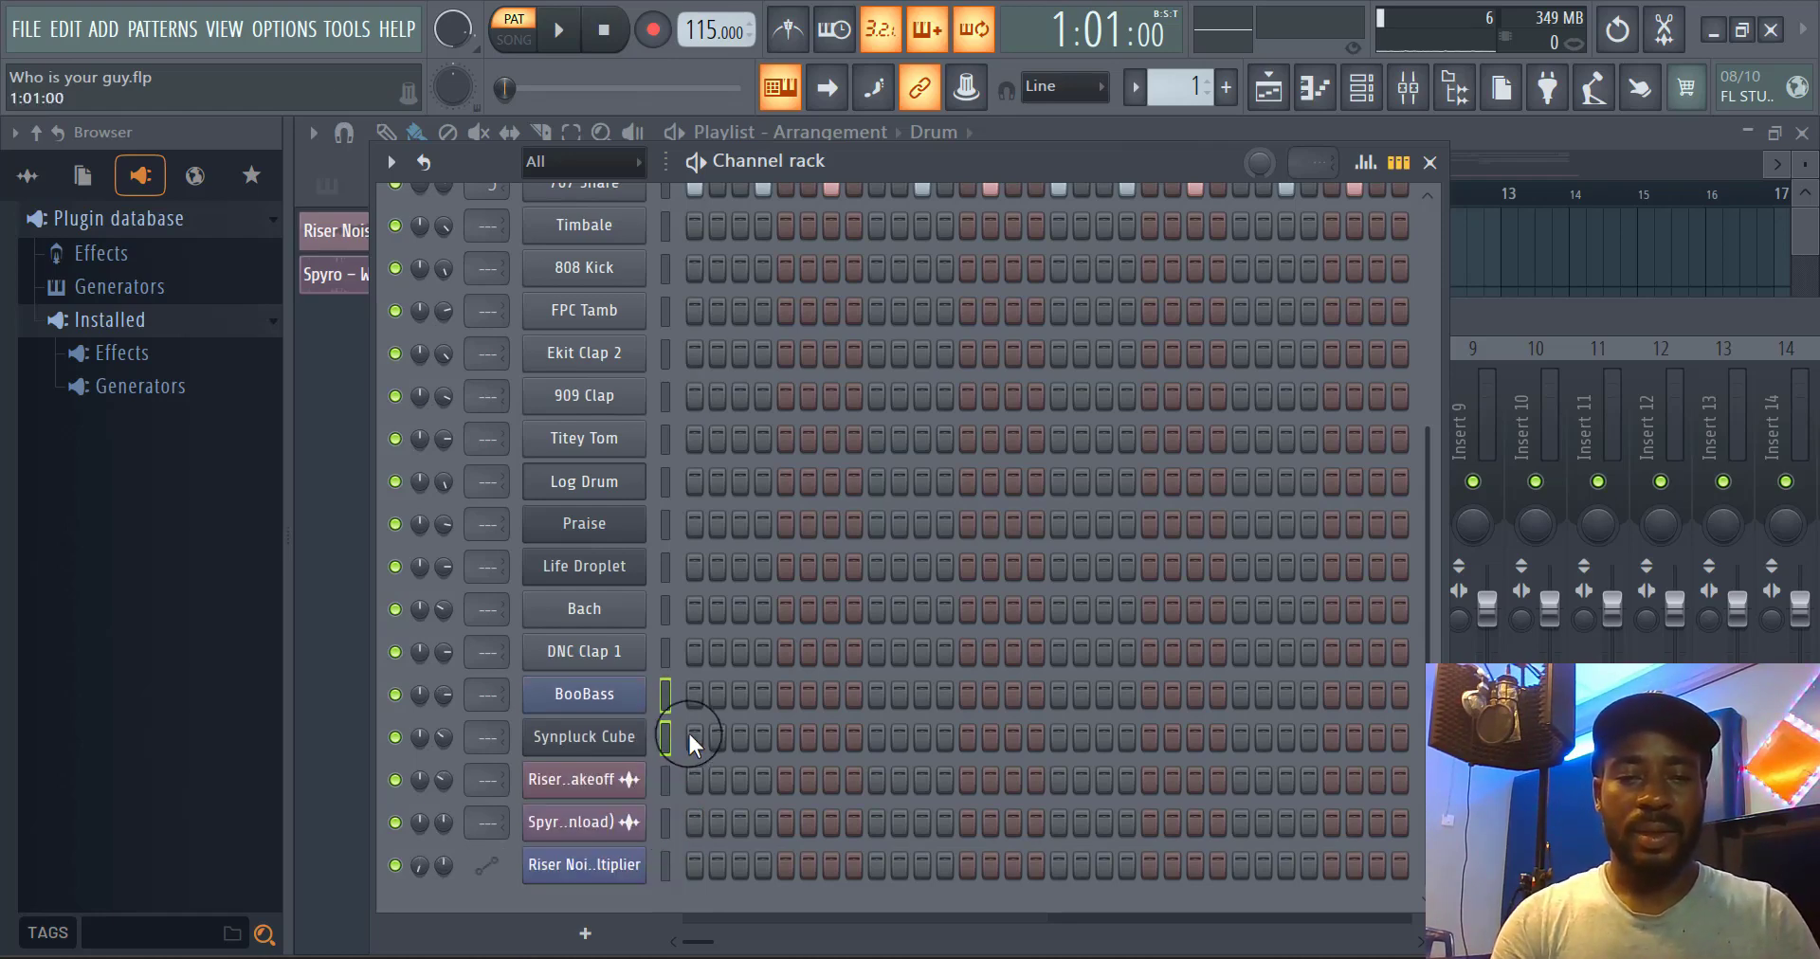
# Select only the DNC Clap 1 channel and move it up to directly below Log Drum
pyautogui.click(662, 654)
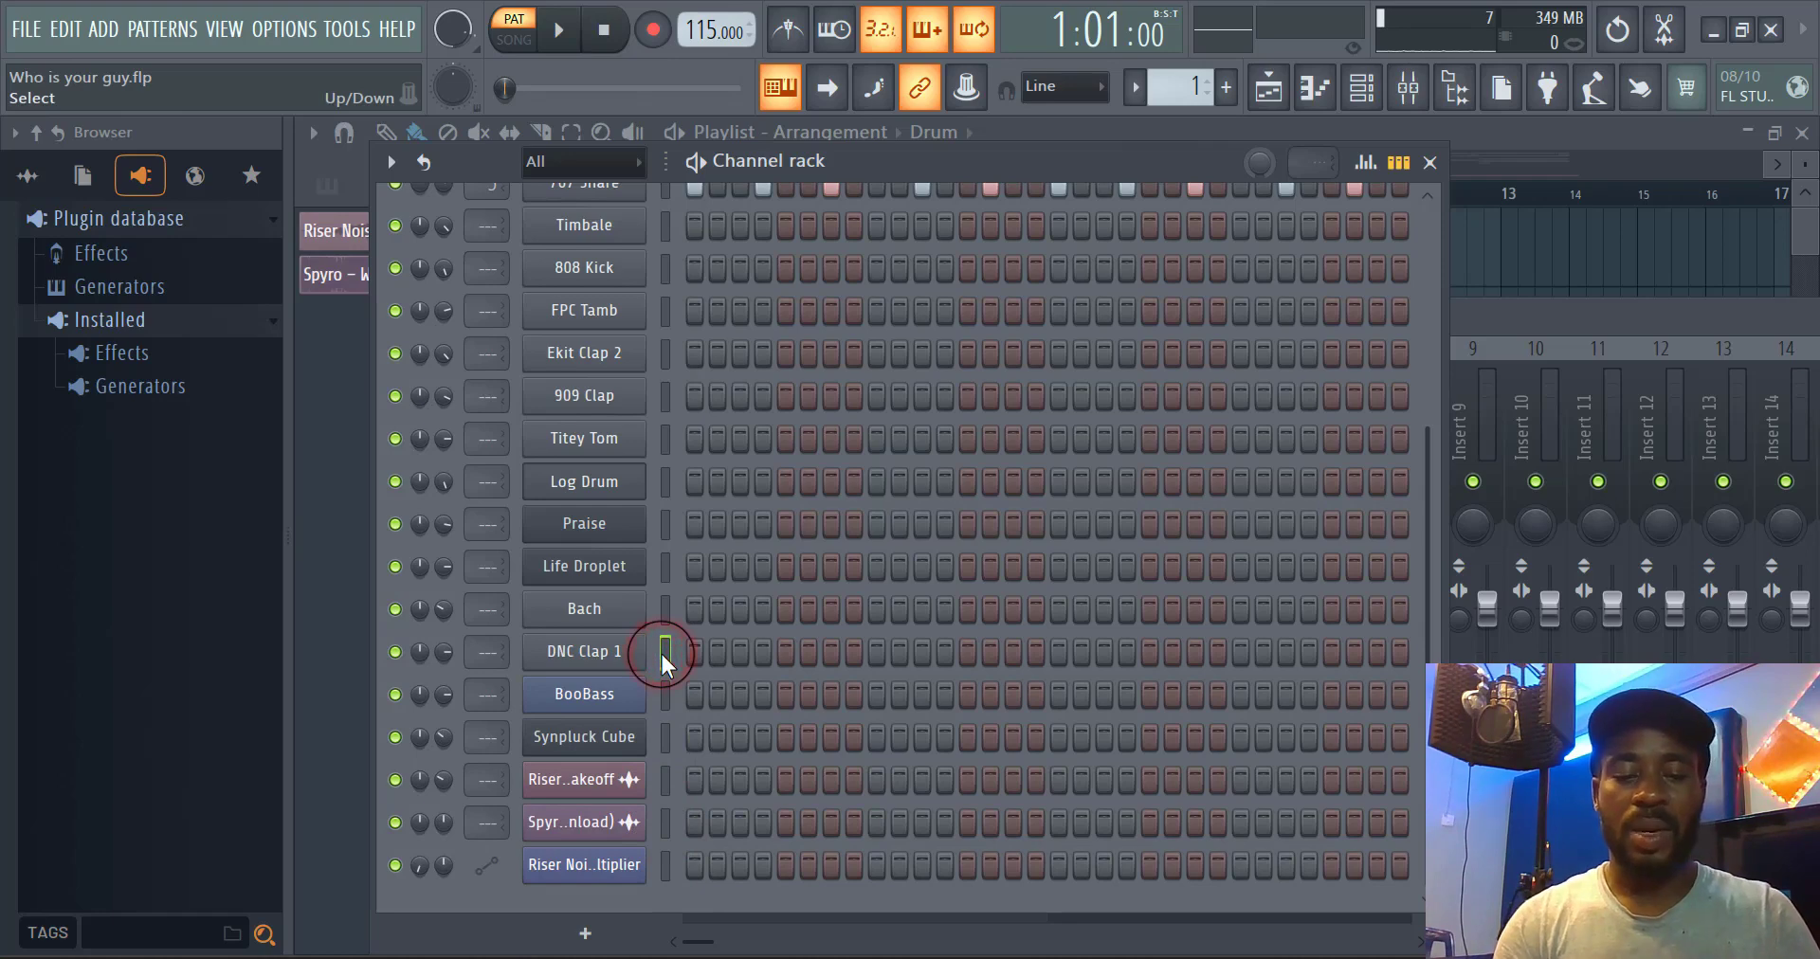
pyautogui.hotkey('alt', 'Up')
pyautogui.hotkey('alt', 'Up')
pyautogui.hotkey('alt', 'Up')
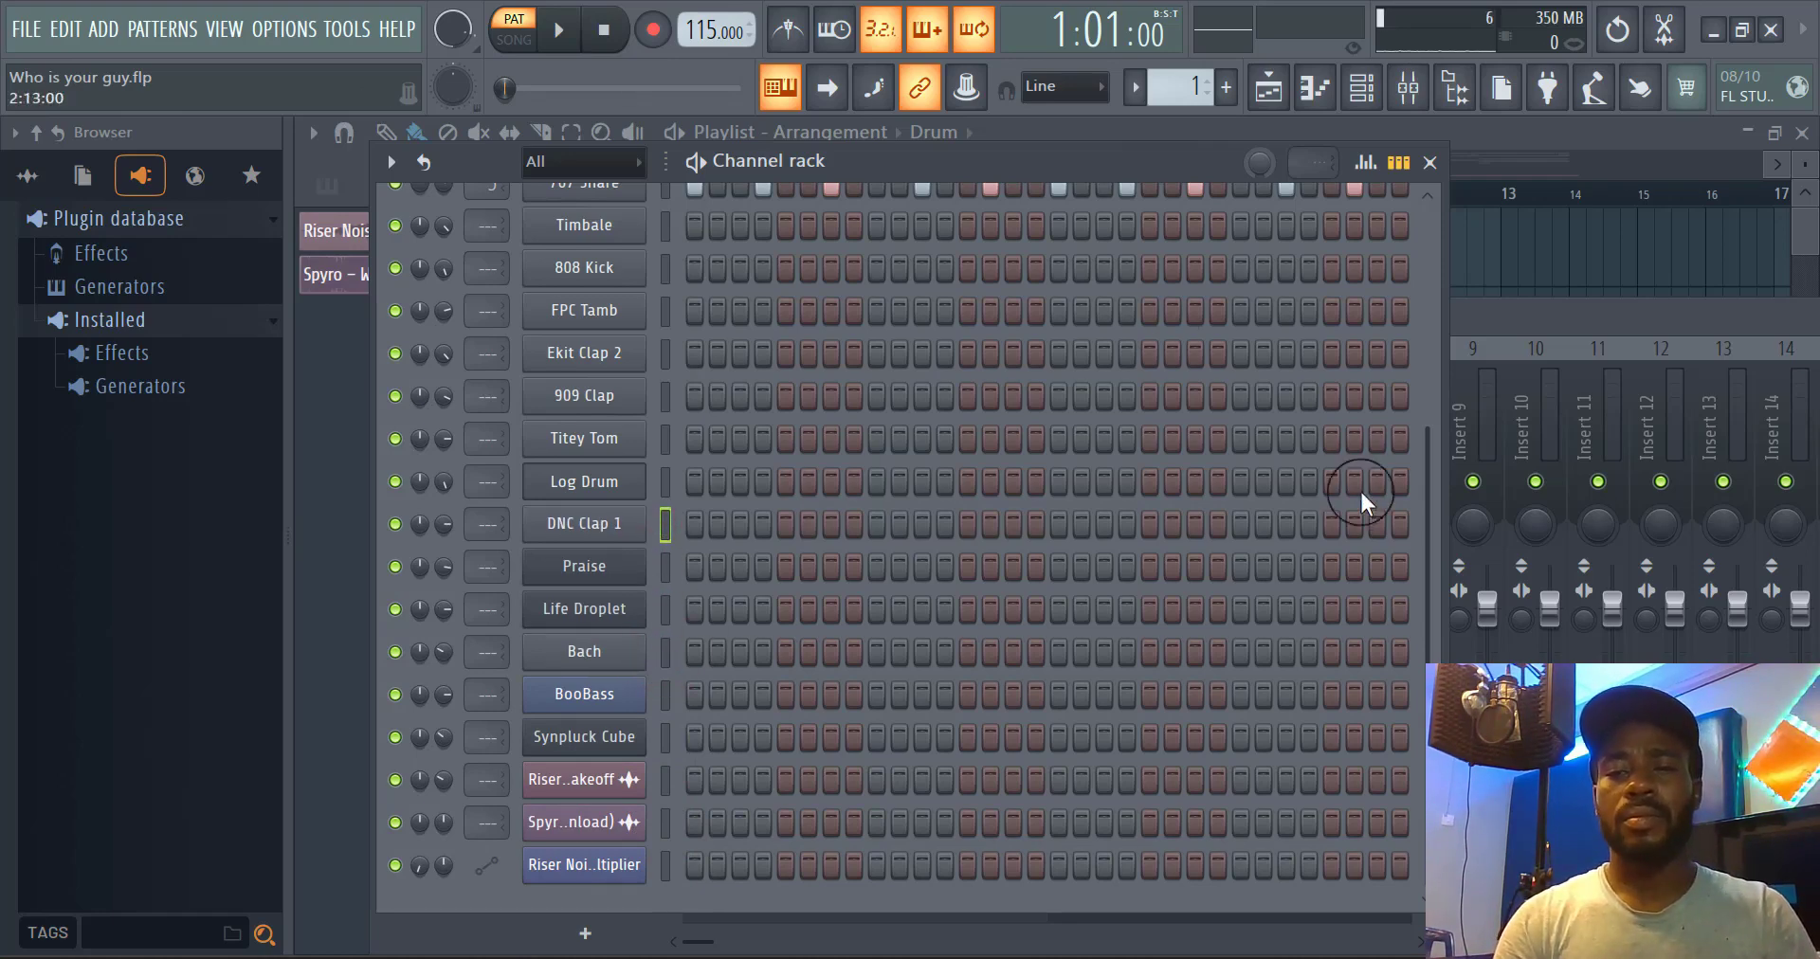
# Bring the mixer in front of the Channel rack and switch the active pattern to Roll
pyautogui.moveTo(1432, 538); pyautogui.dragTo(1408, 259)
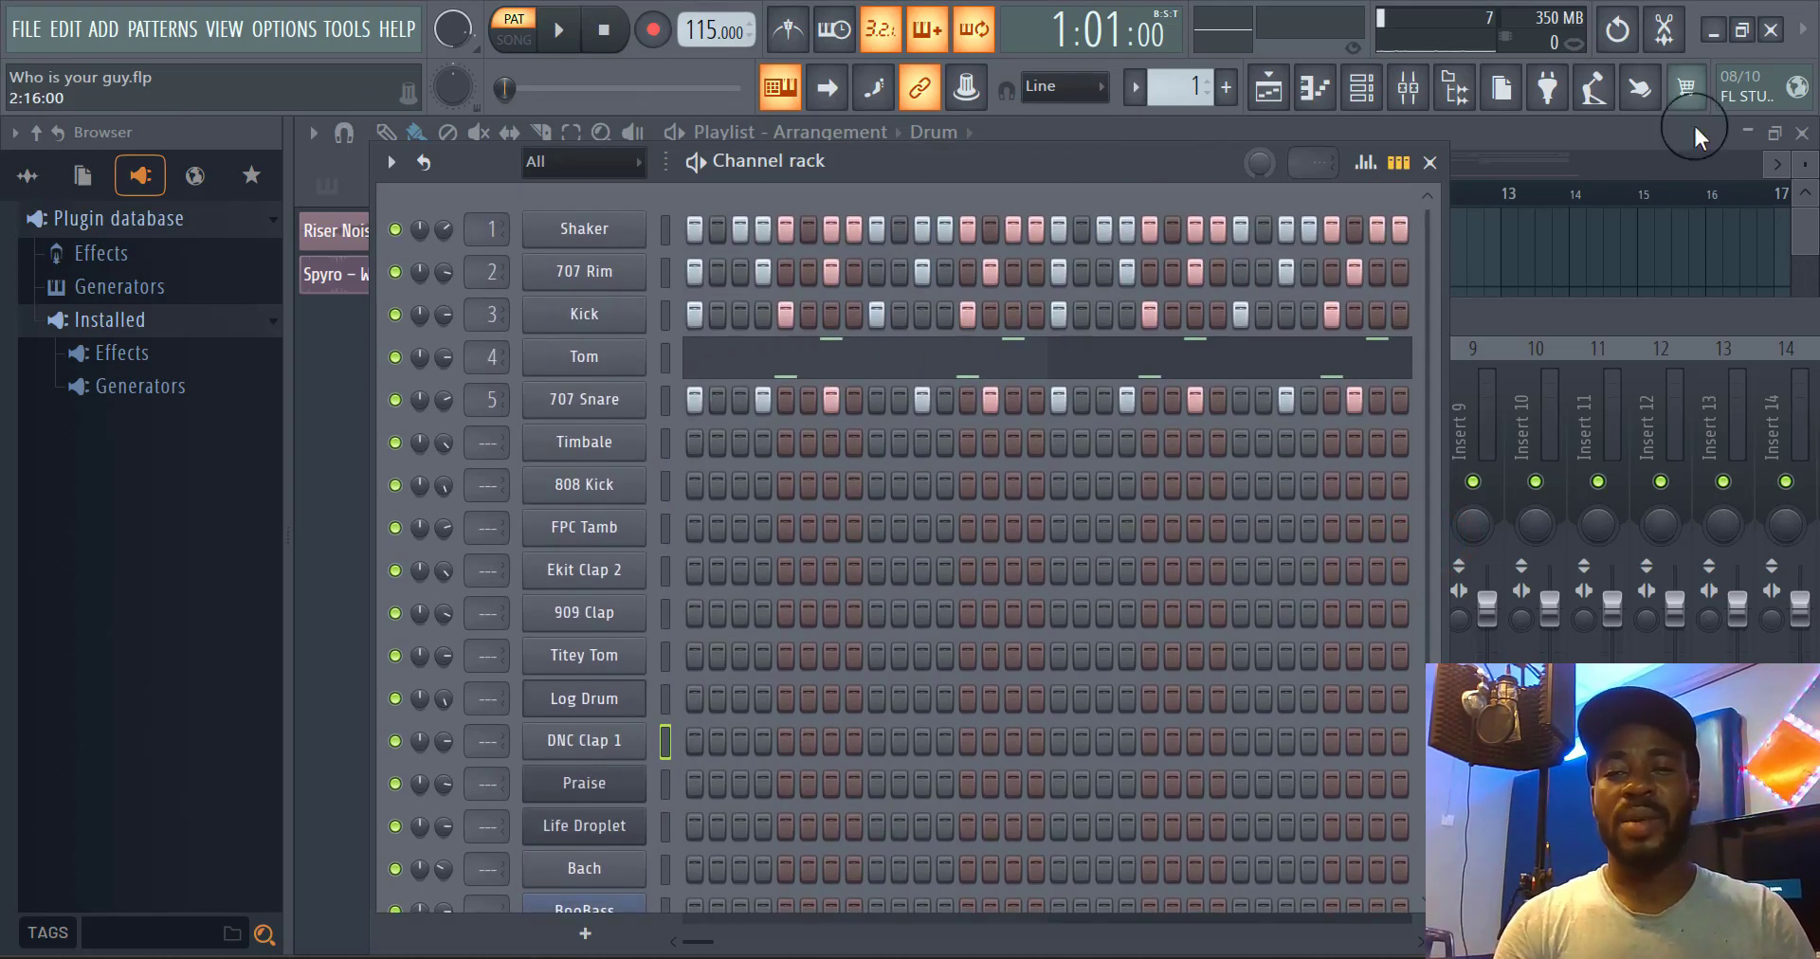
pyautogui.click(1542, 324)
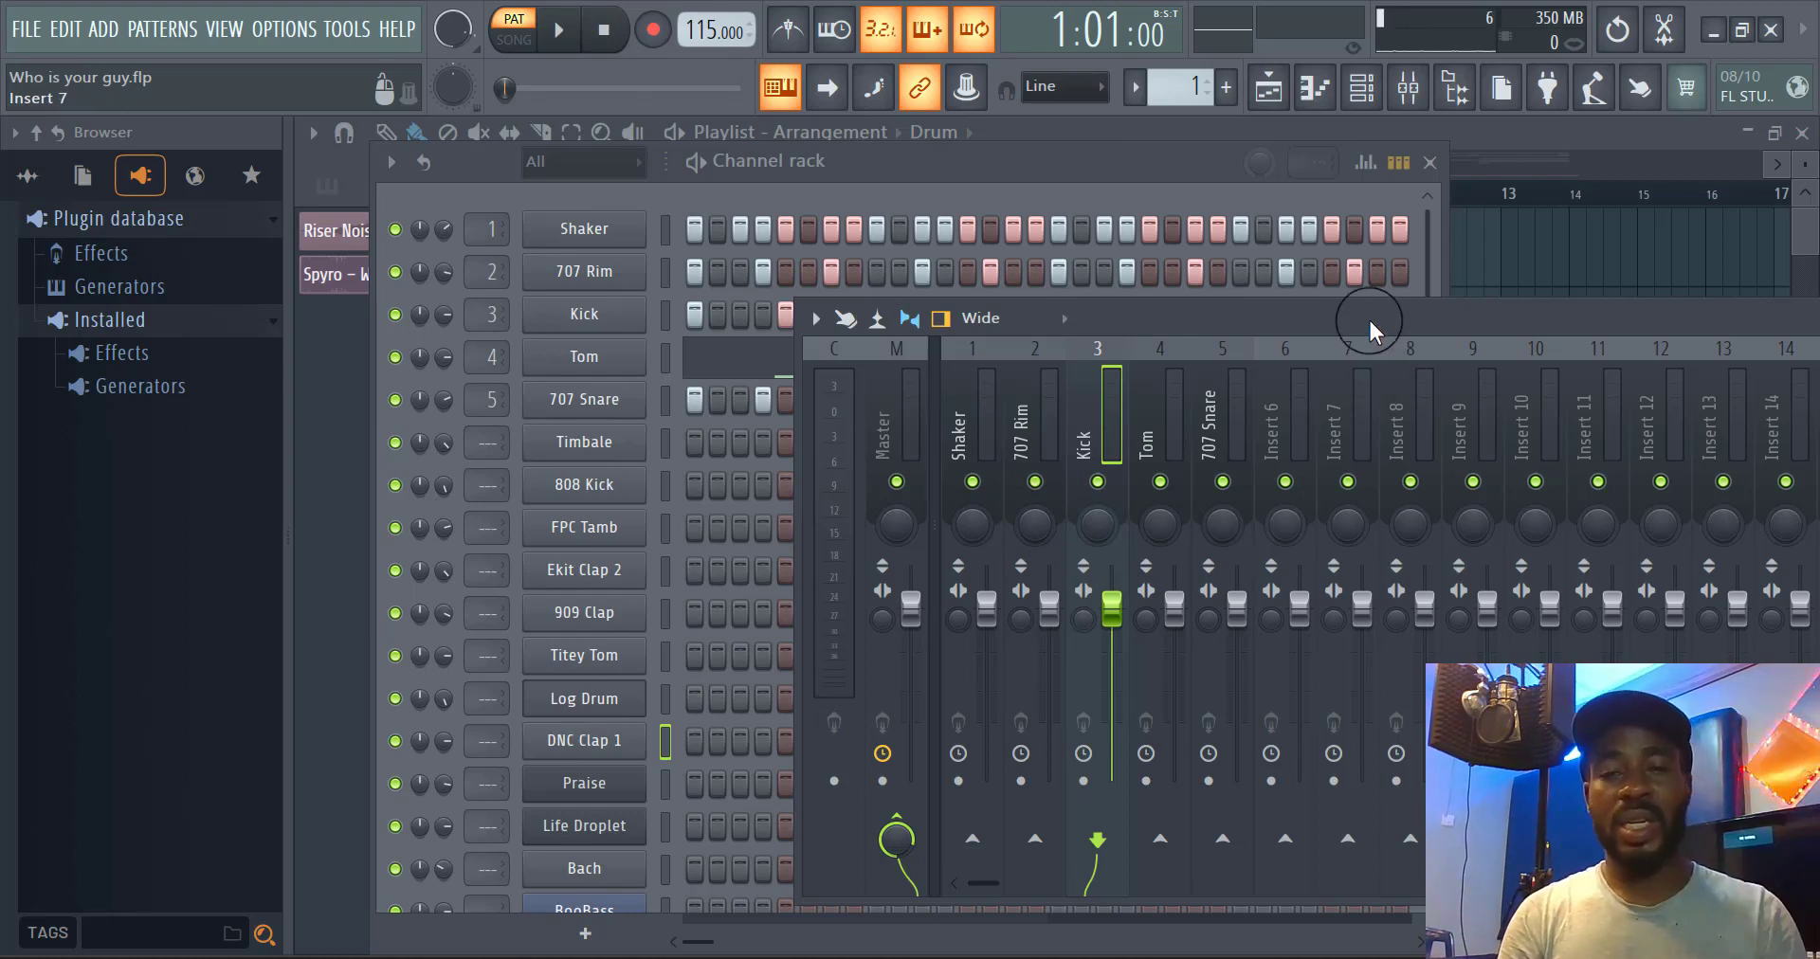
pyautogui.moveTo(1368, 320); pyautogui.dragTo(1309, 297)
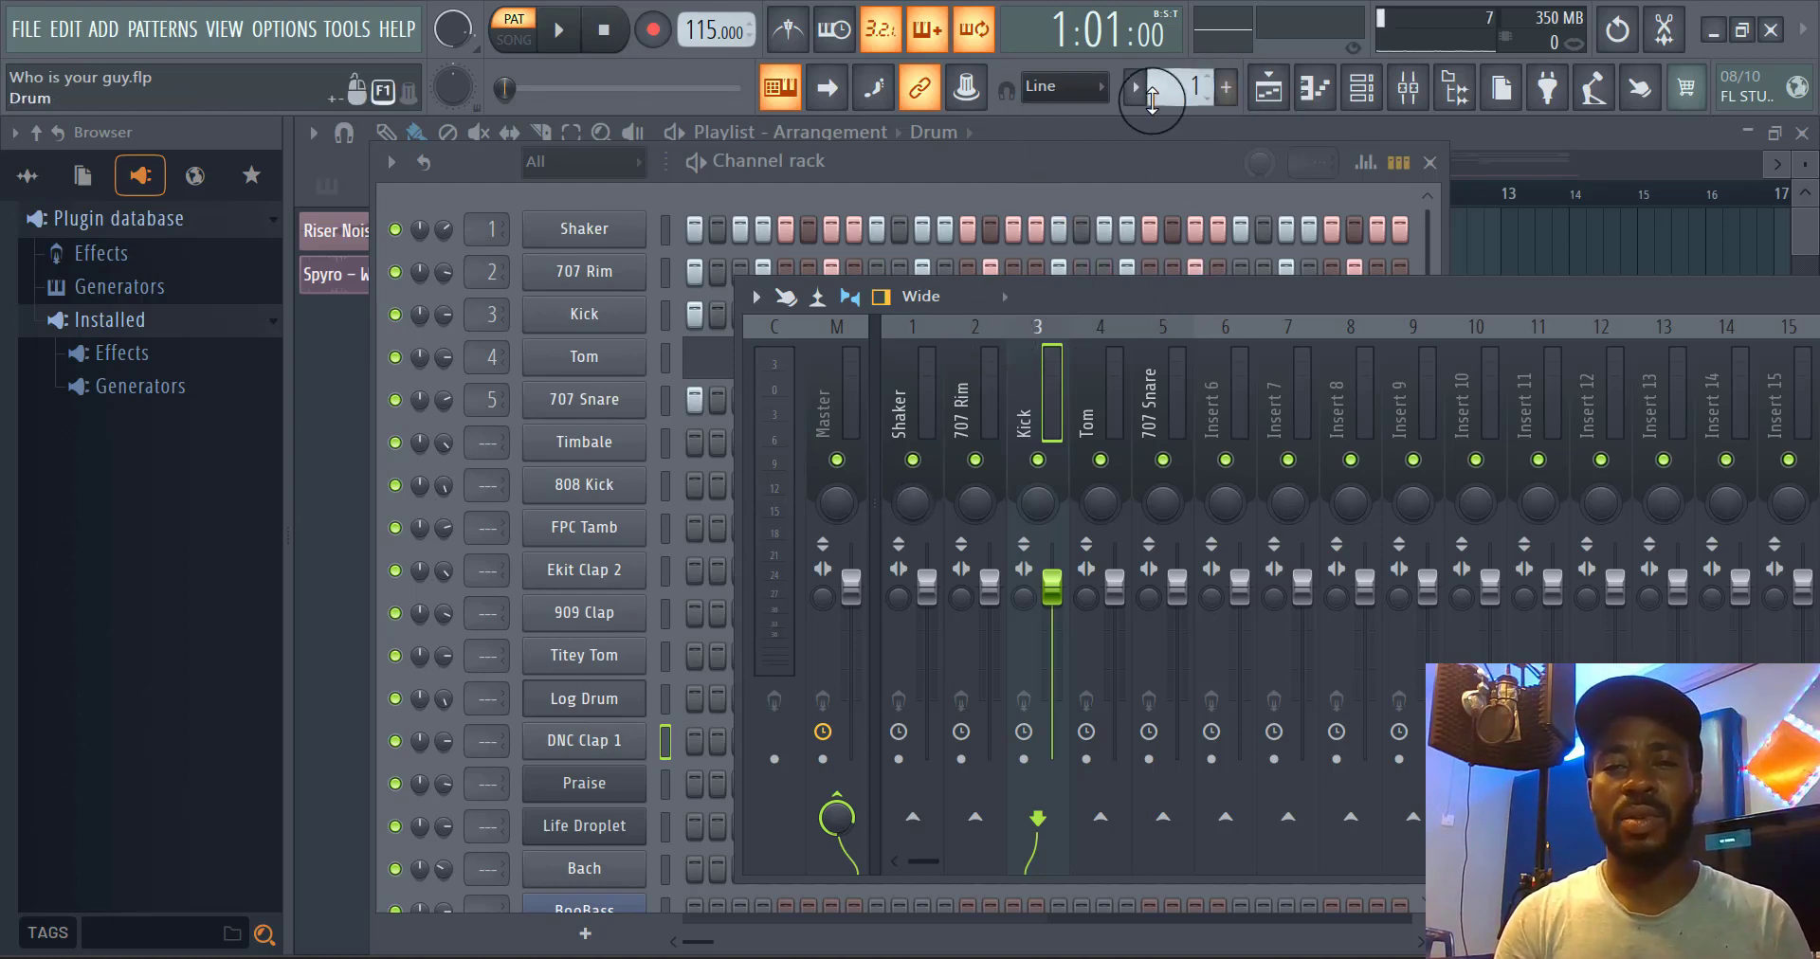
pyautogui.click(1140, 92)
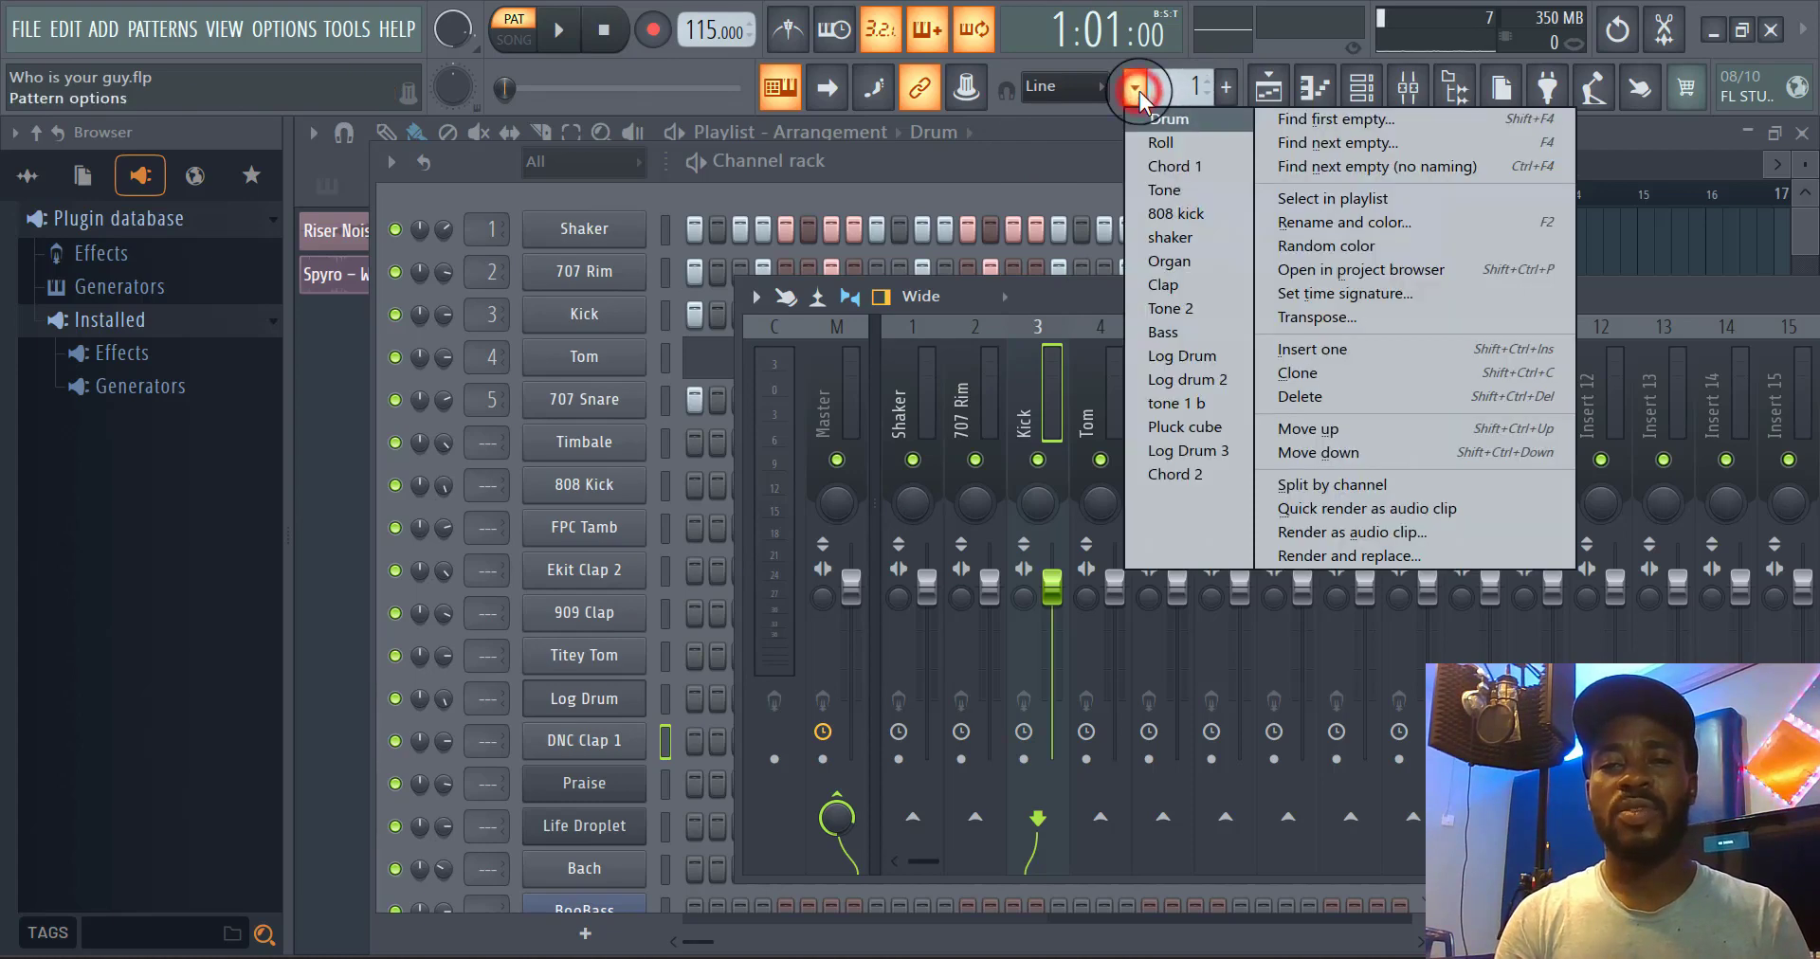
pyautogui.click(1173, 149)
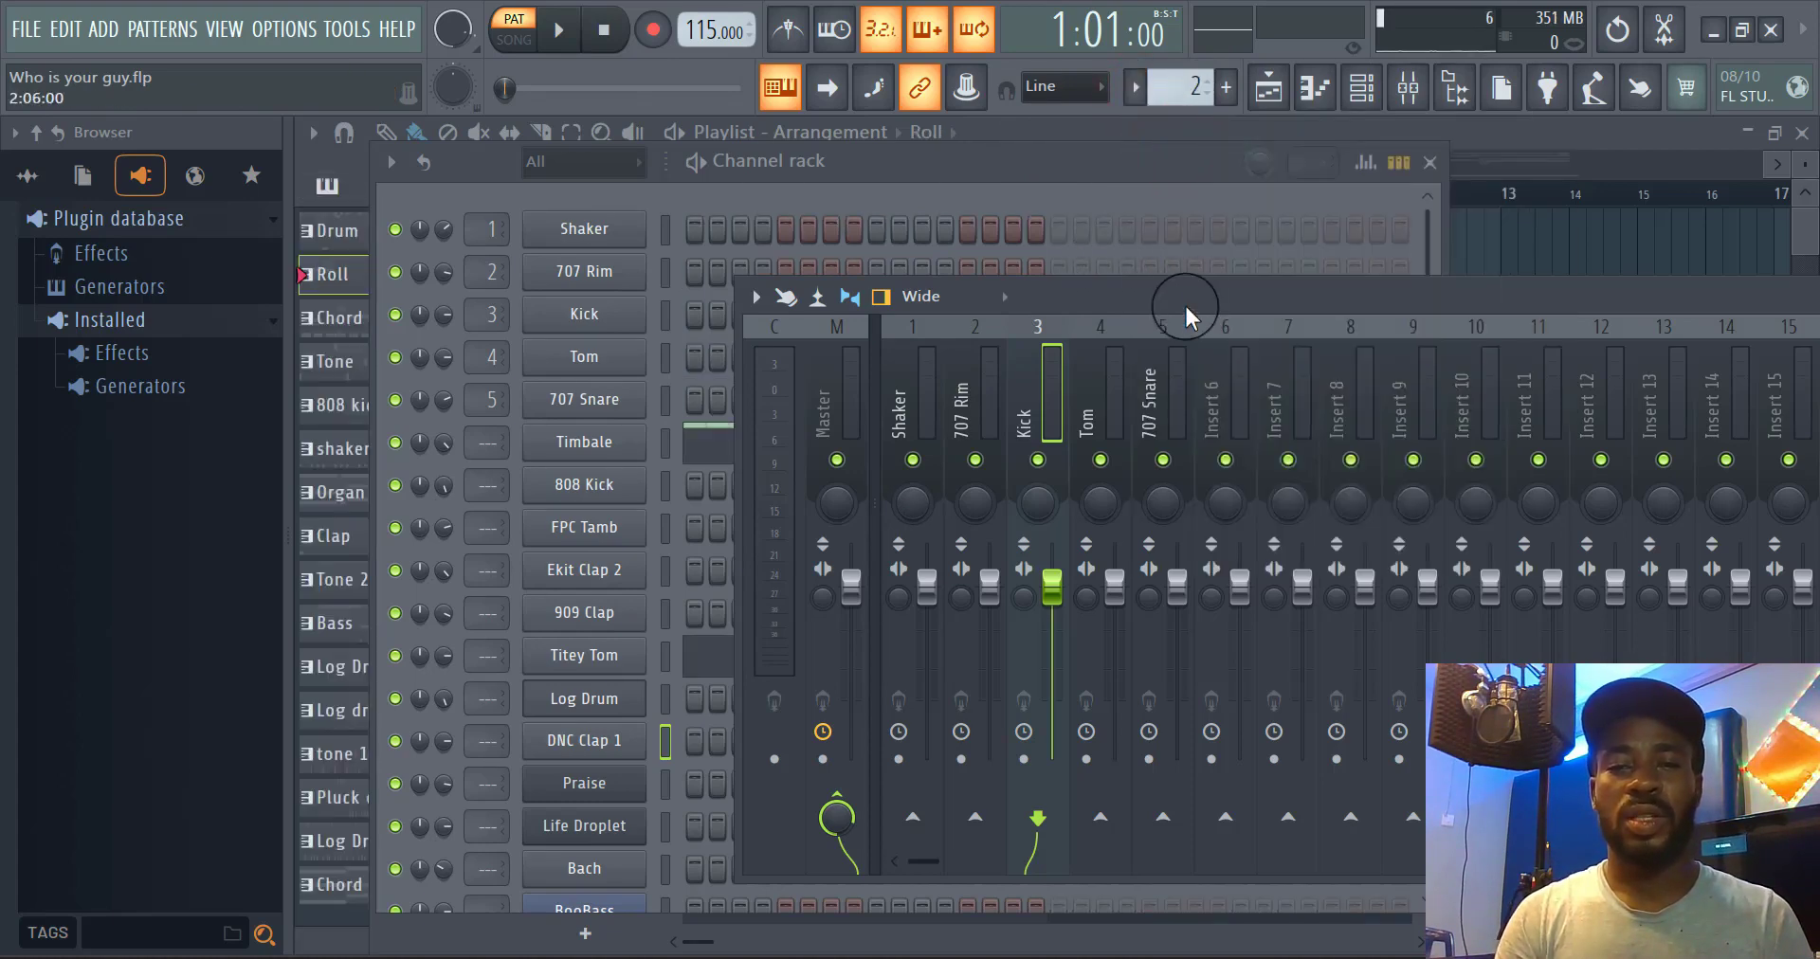
# Move the mixer window lower to uncover more Channel rack rows, select the Insert 6 mixer track and bring the Channel rack forward
pyautogui.moveTo(1186, 296); pyautogui.dragTo(1080, 531)
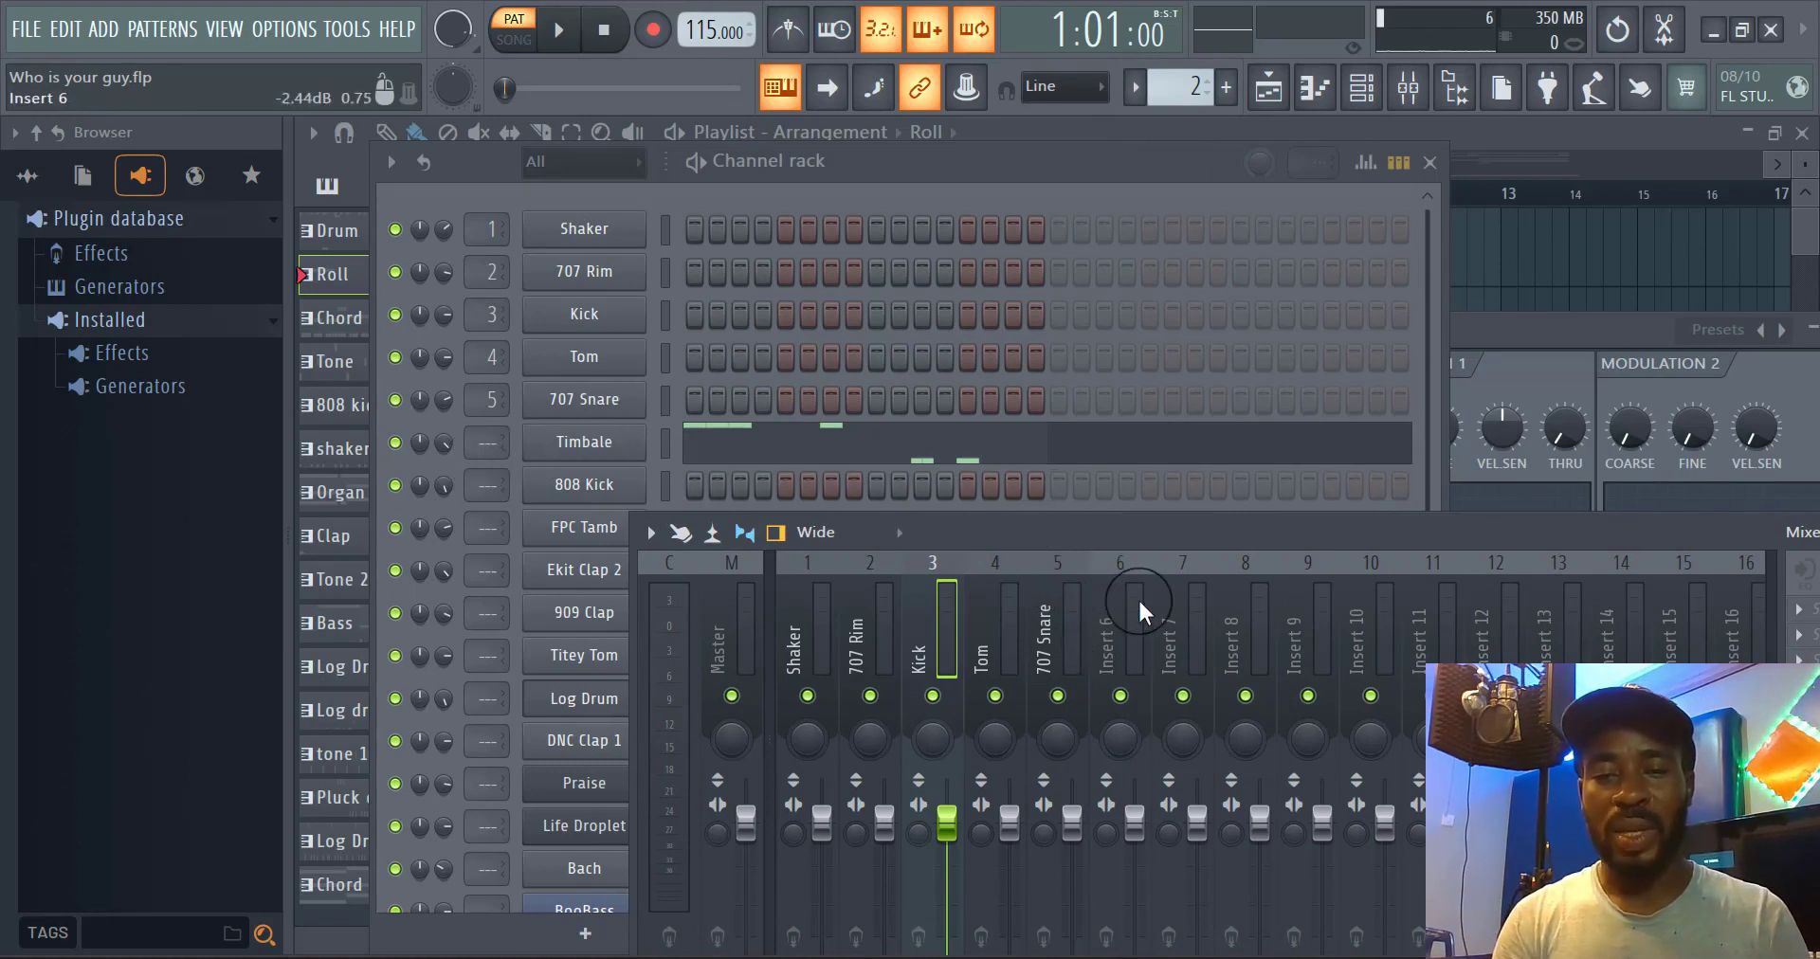
pyautogui.click(1134, 658)
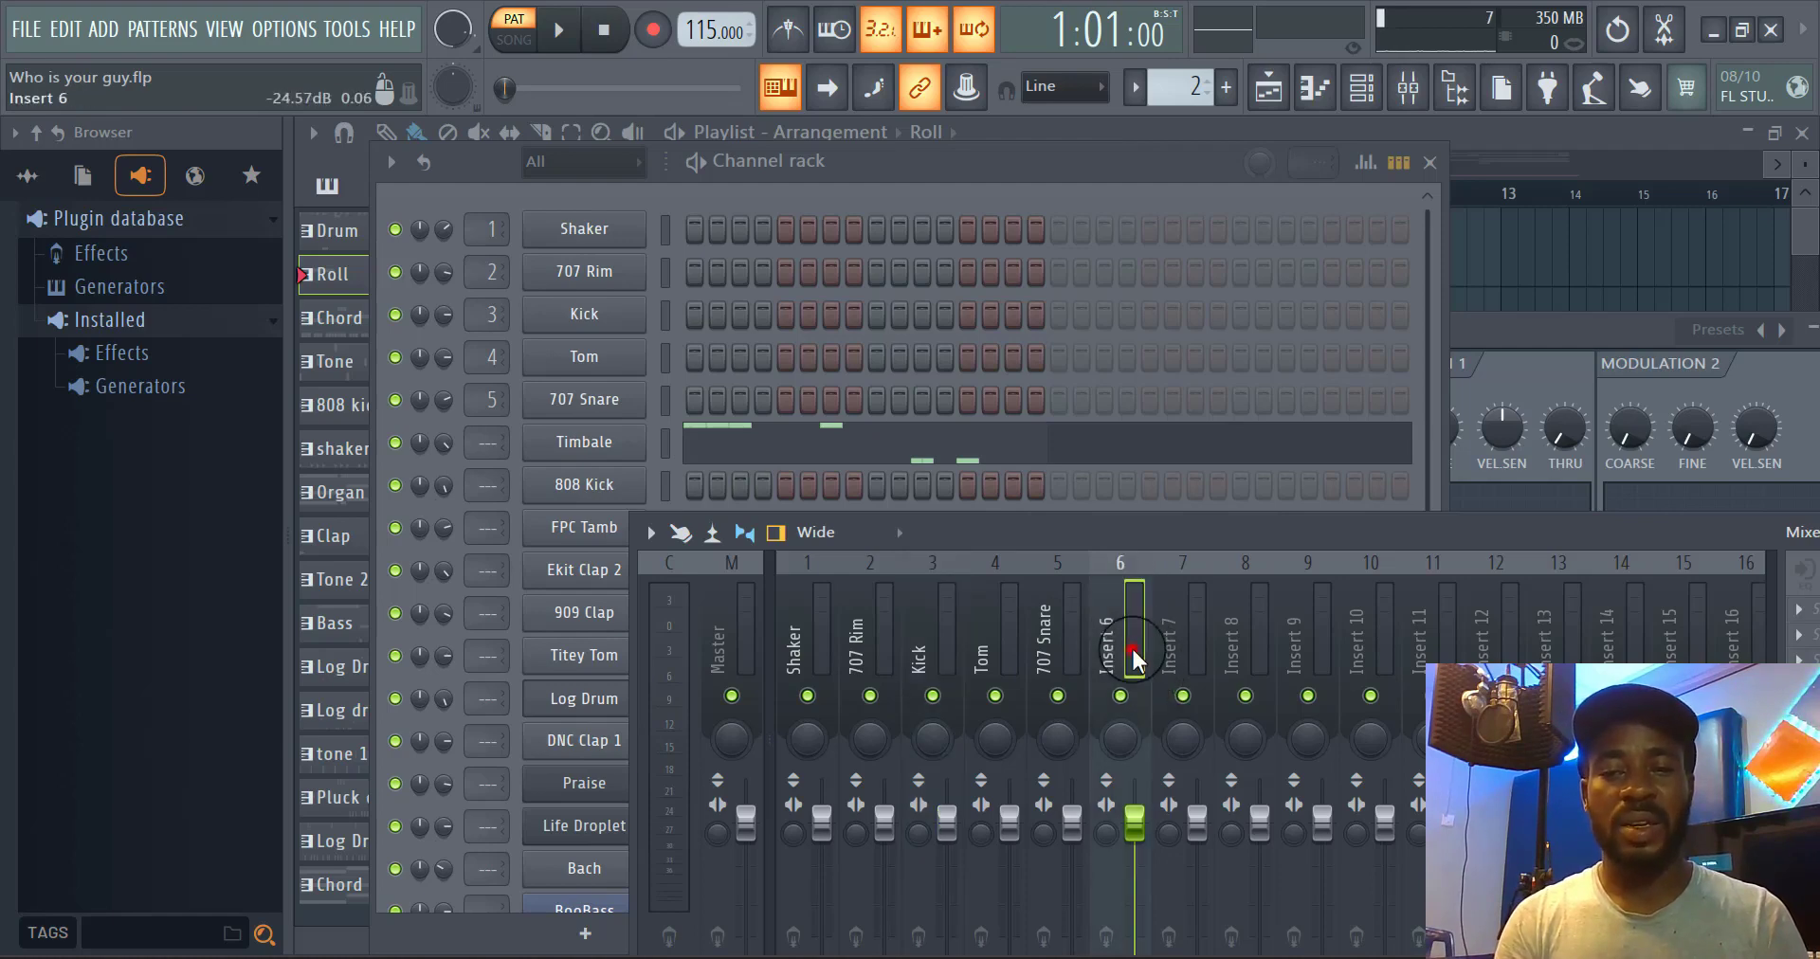
pyautogui.rightClick(1134, 658)
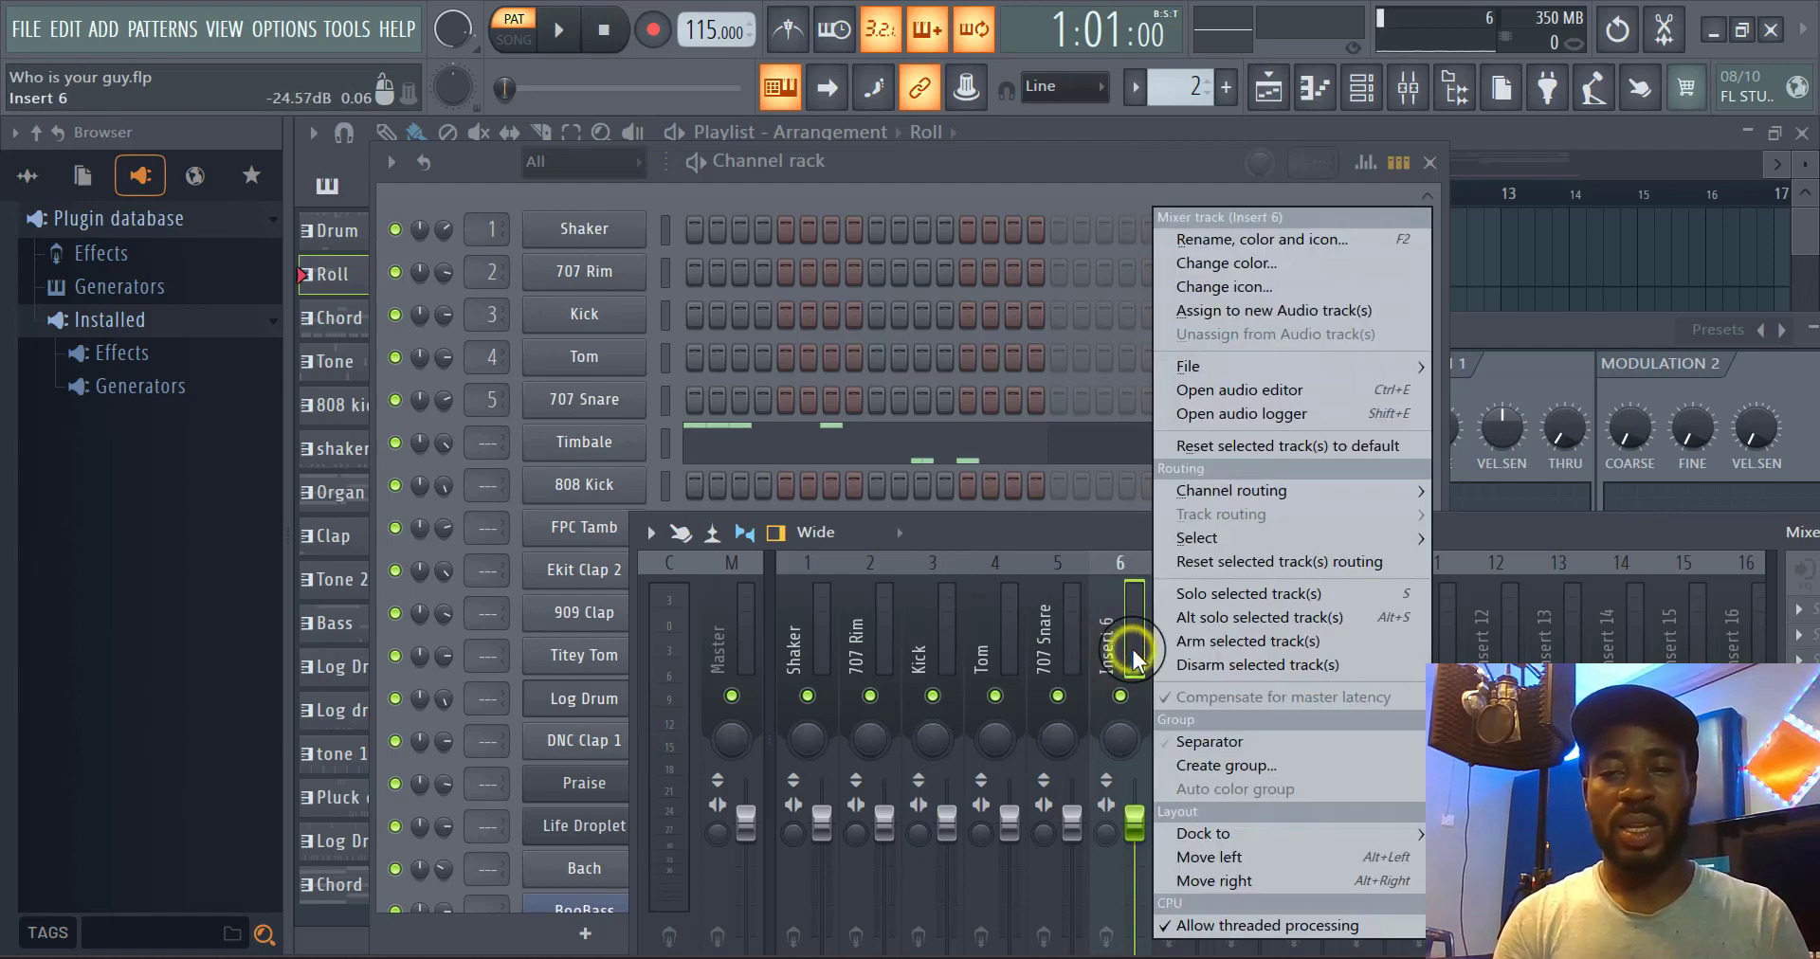
pyautogui.moveTo(1368, 482)
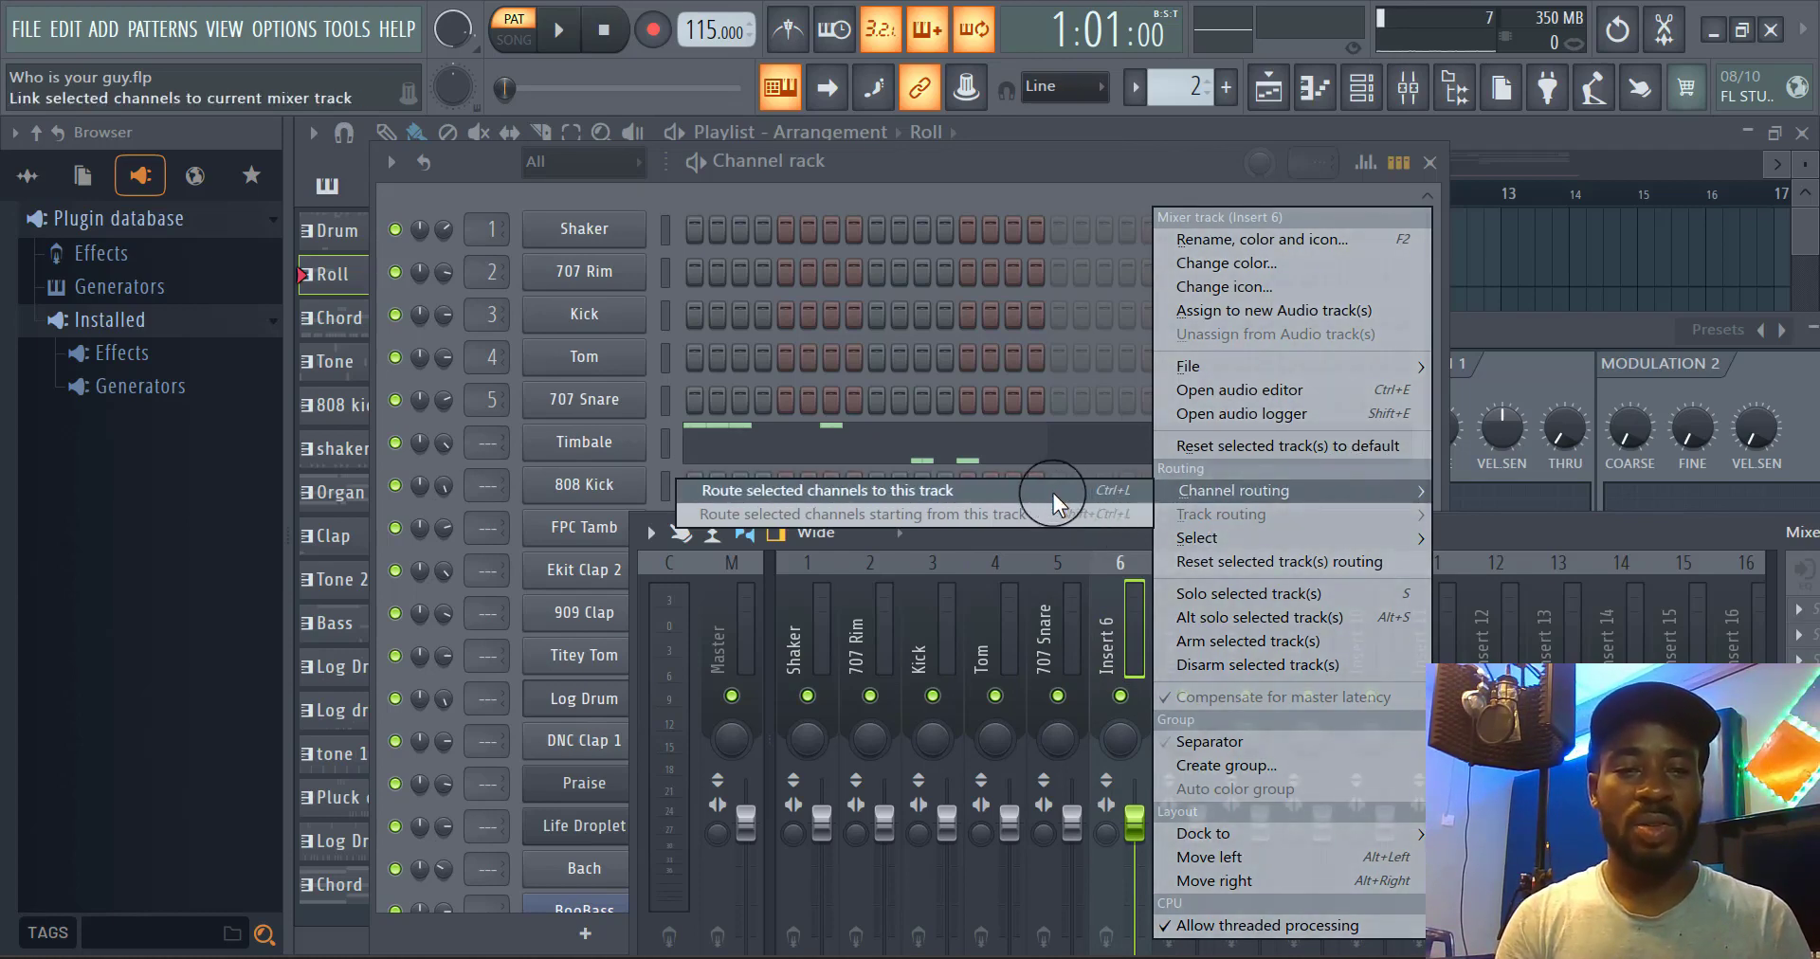
pyautogui.click(1067, 197)
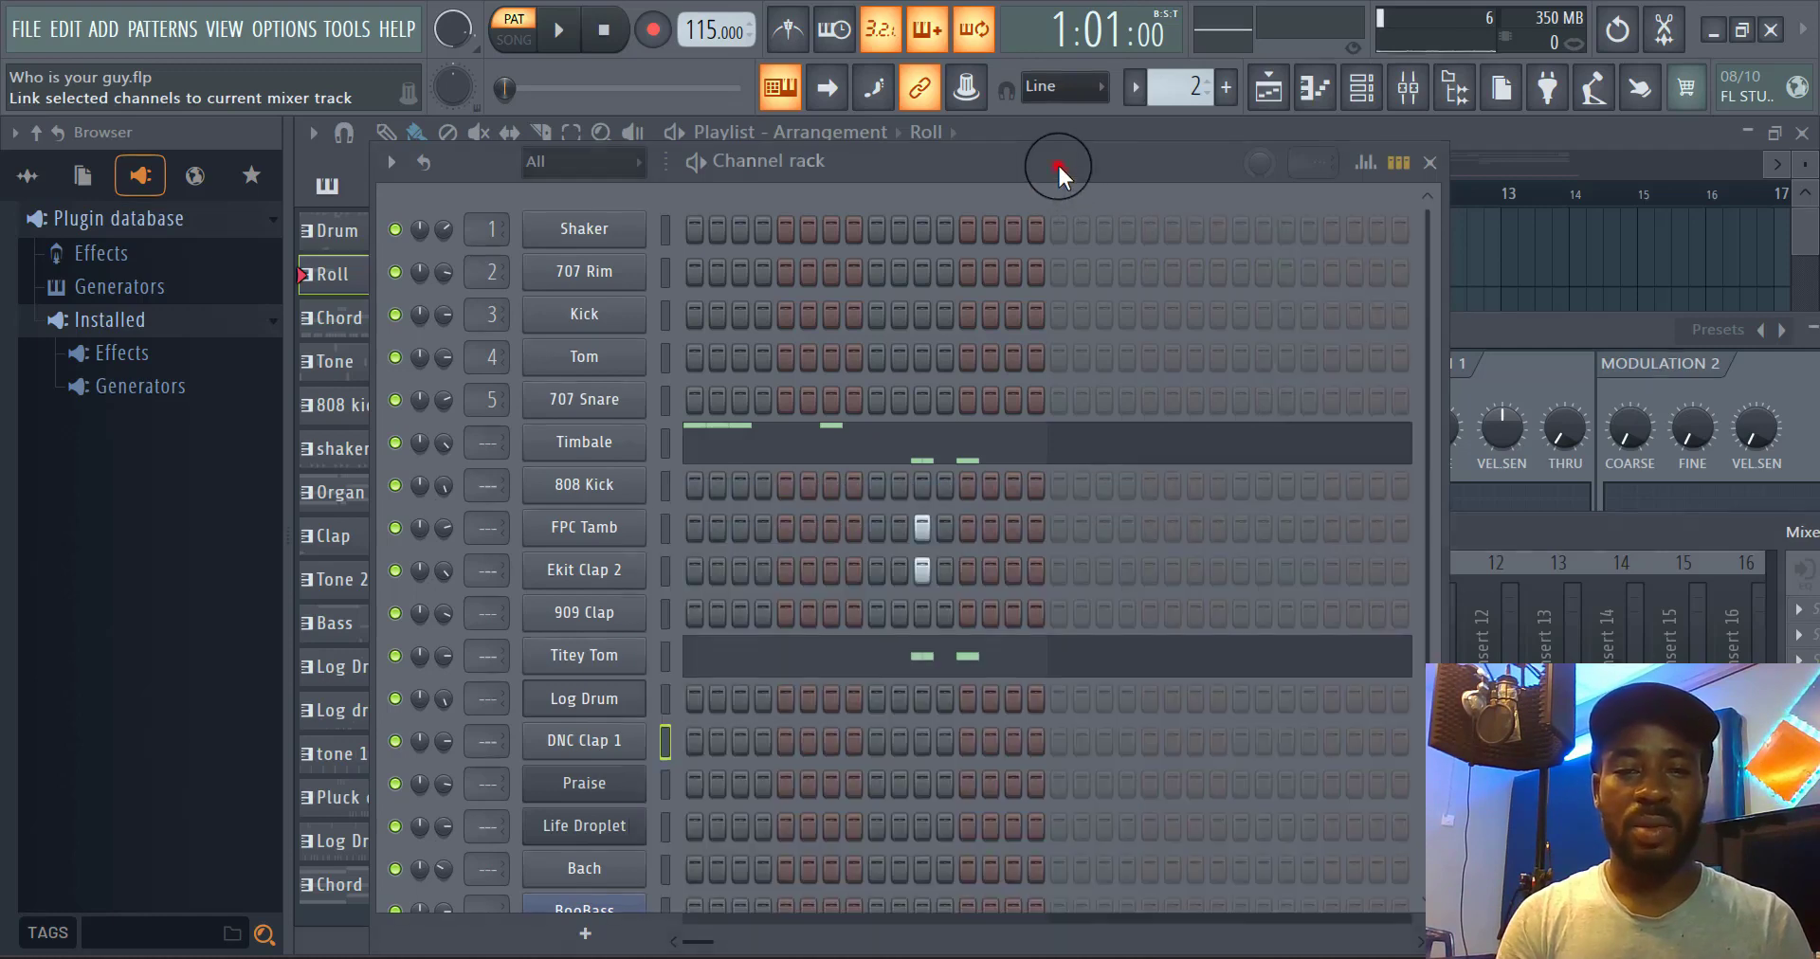
# Select only the Timbale channel and route it to mixer track Insert 6
pyautogui.click(664, 442)
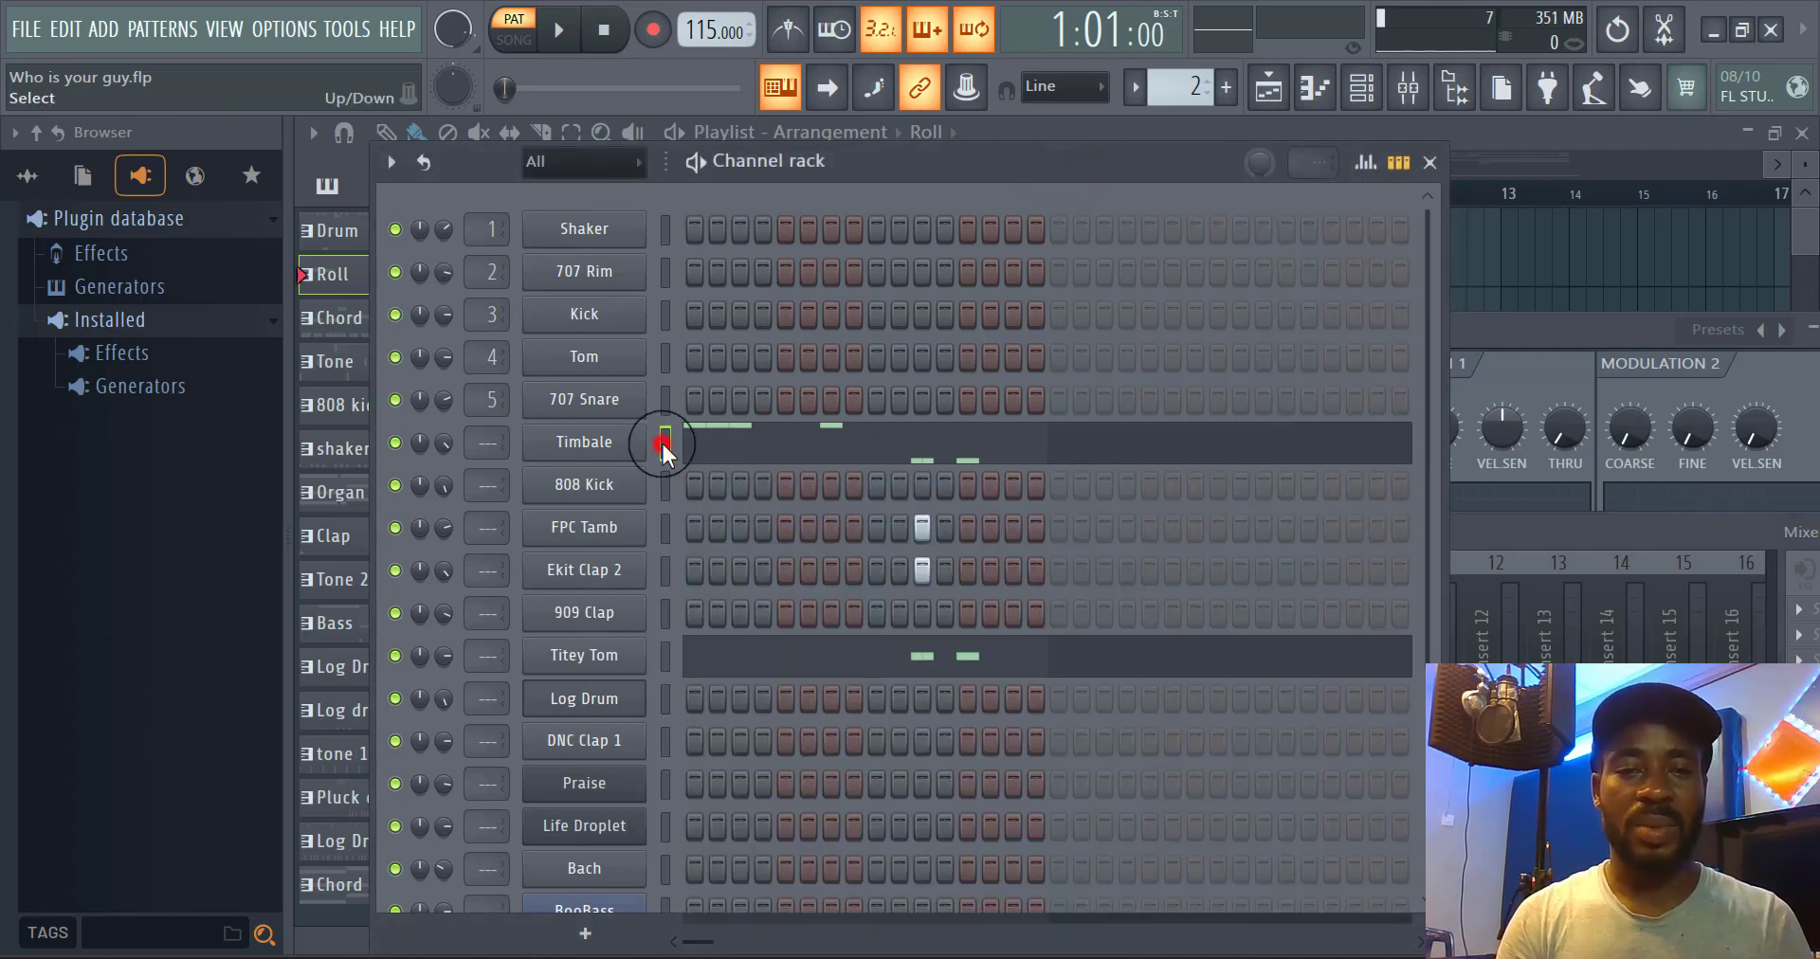
pyautogui.click(1408, 87)
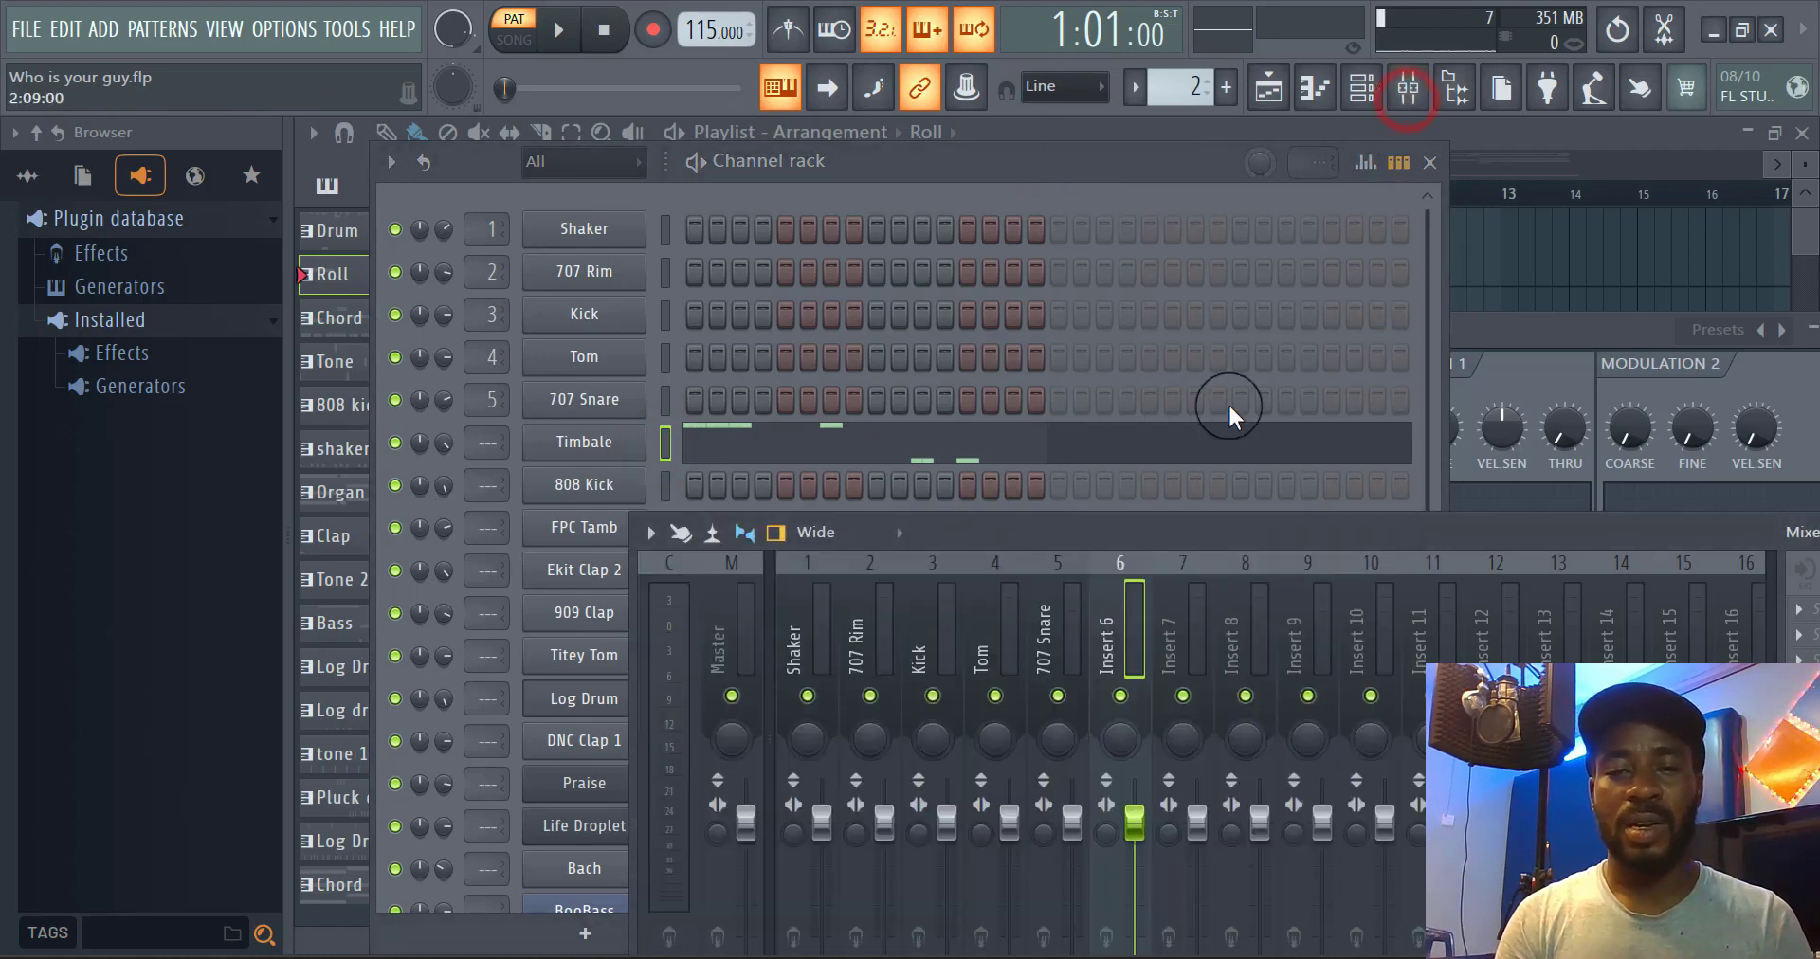
pyautogui.rightClick(1140, 666)
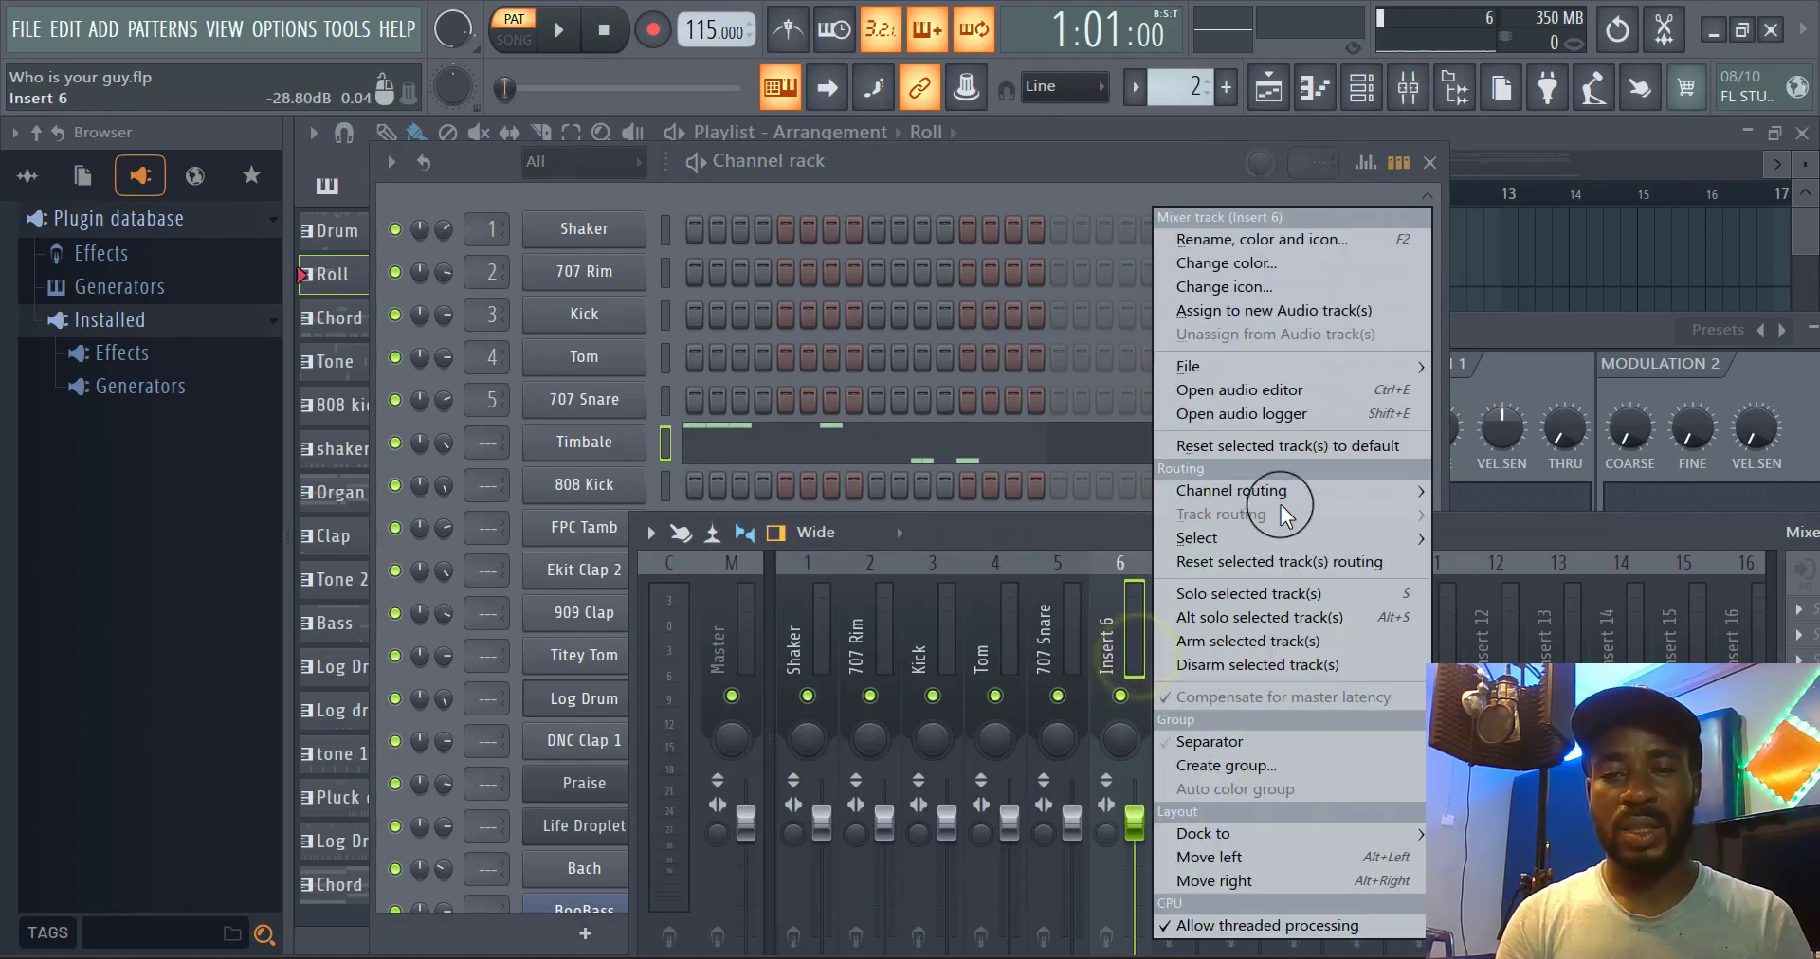
pyautogui.moveTo(1296, 490)
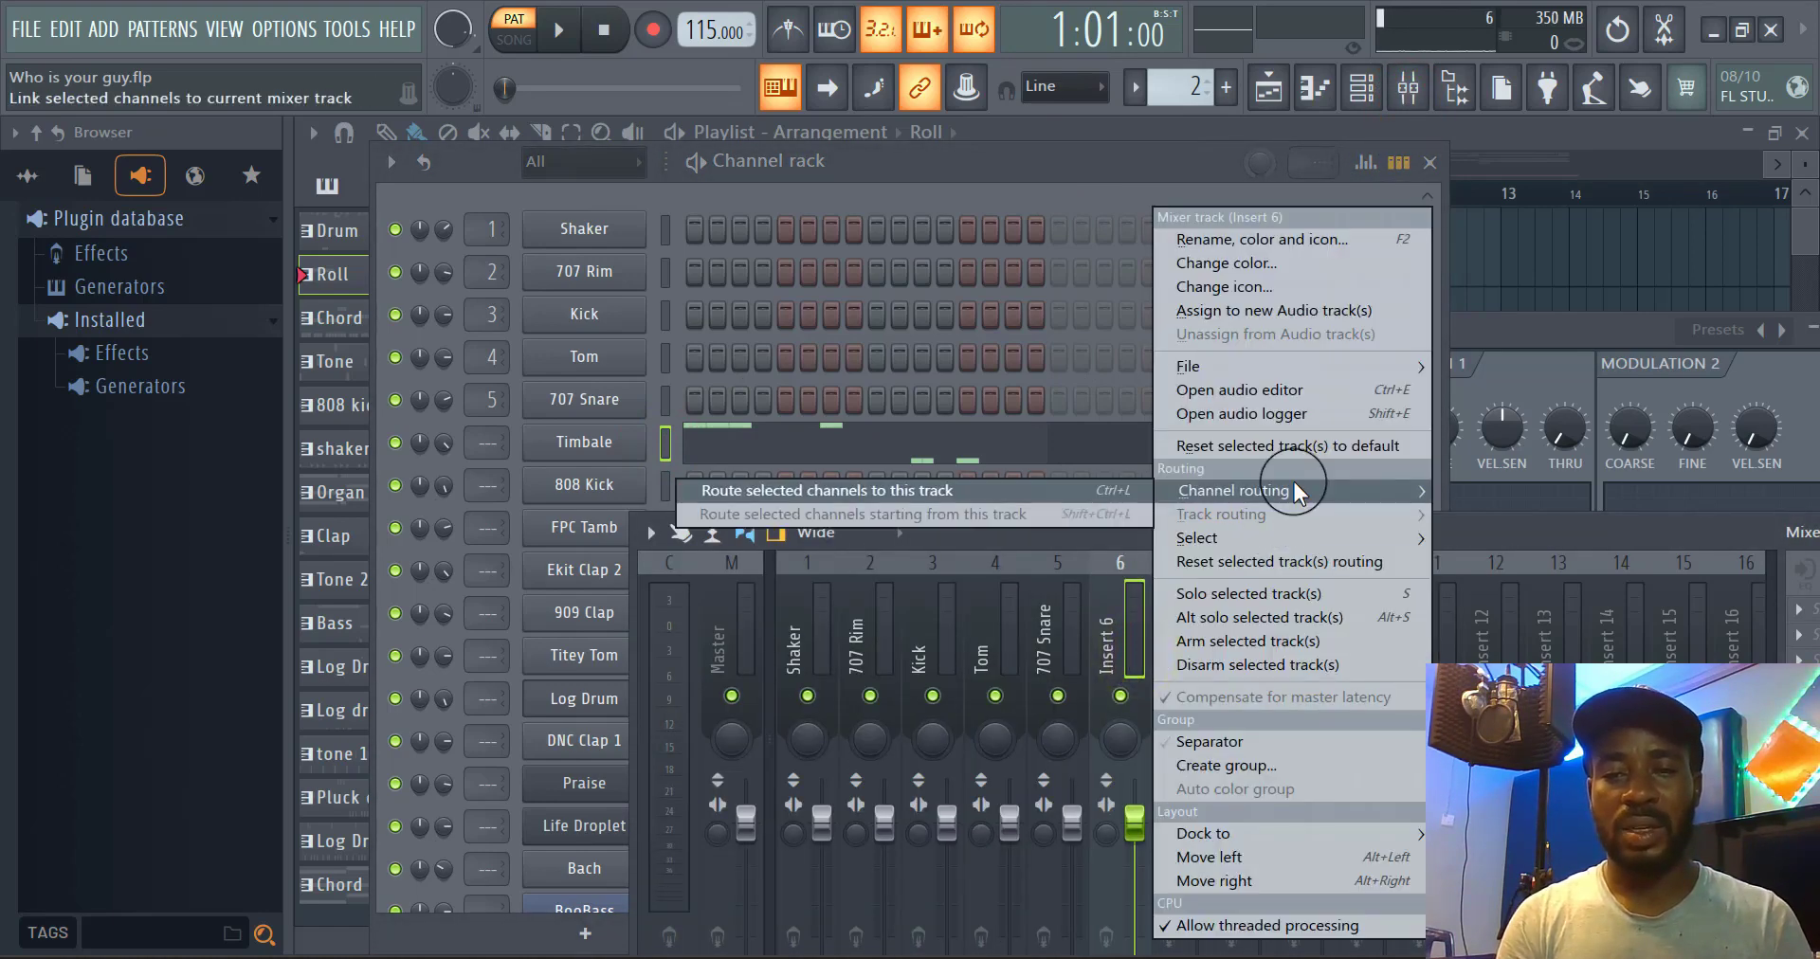
pyautogui.click(995, 491)
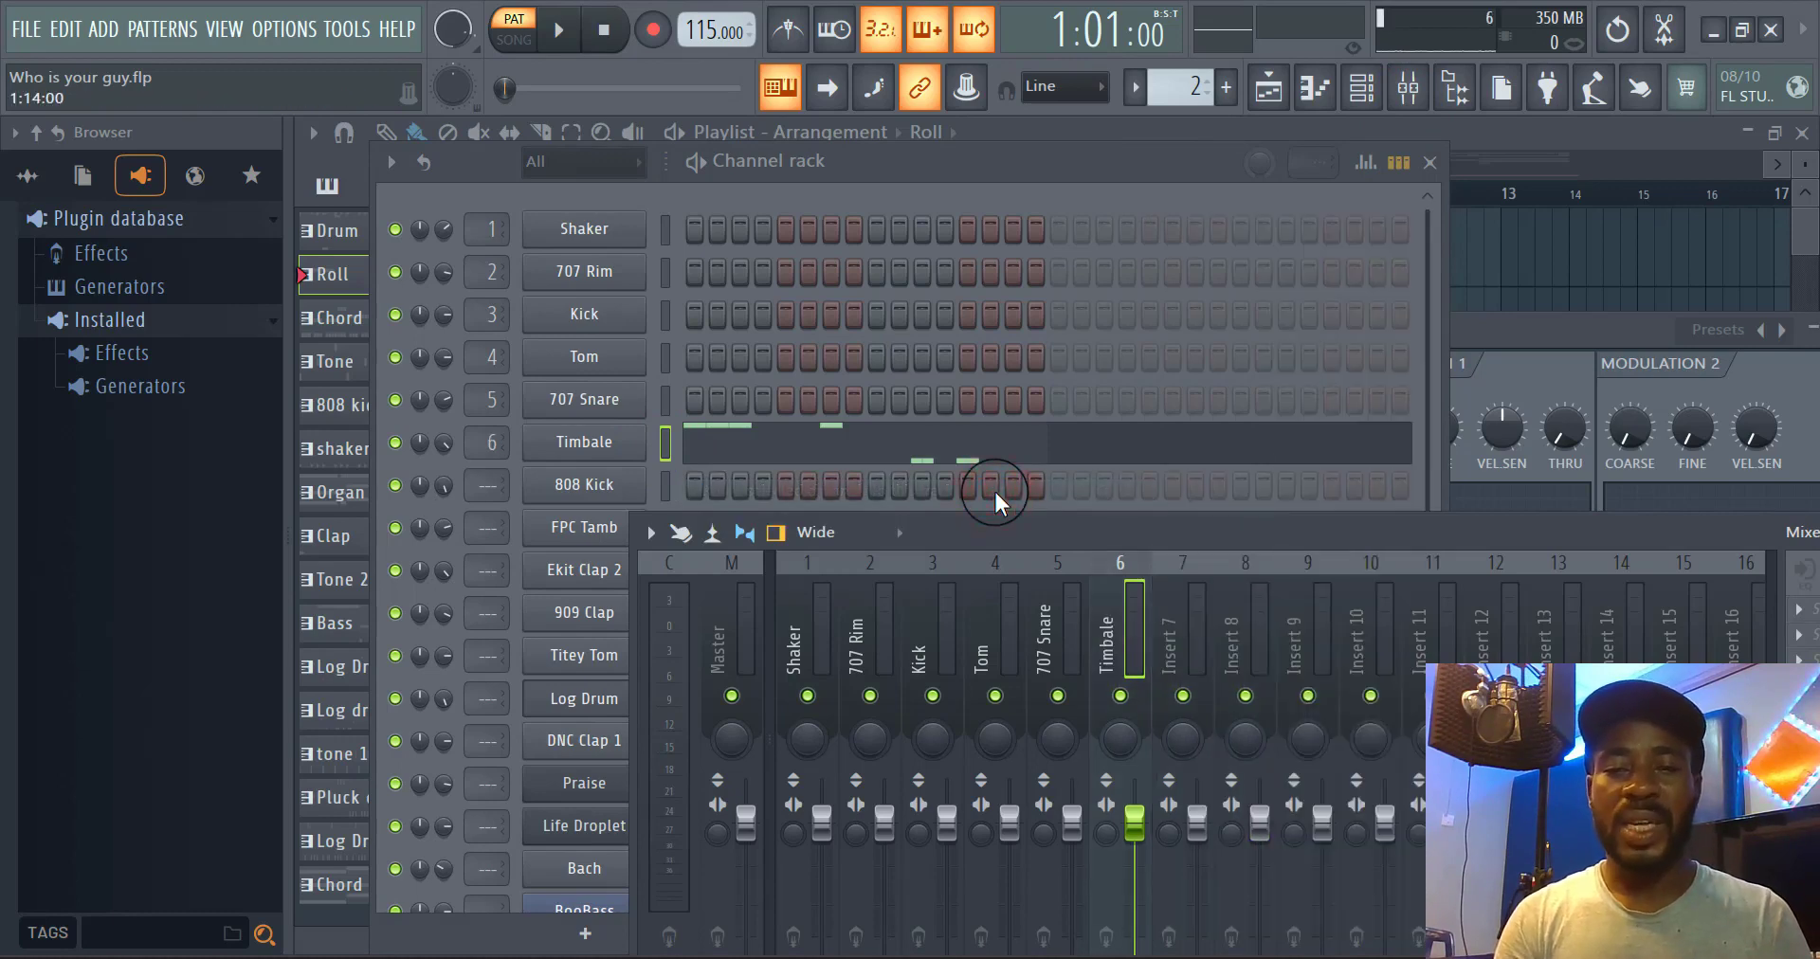
# Reposition the channel rack higher and move the mixer lower so that both windows can be reached
pyautogui.click(1123, 163)
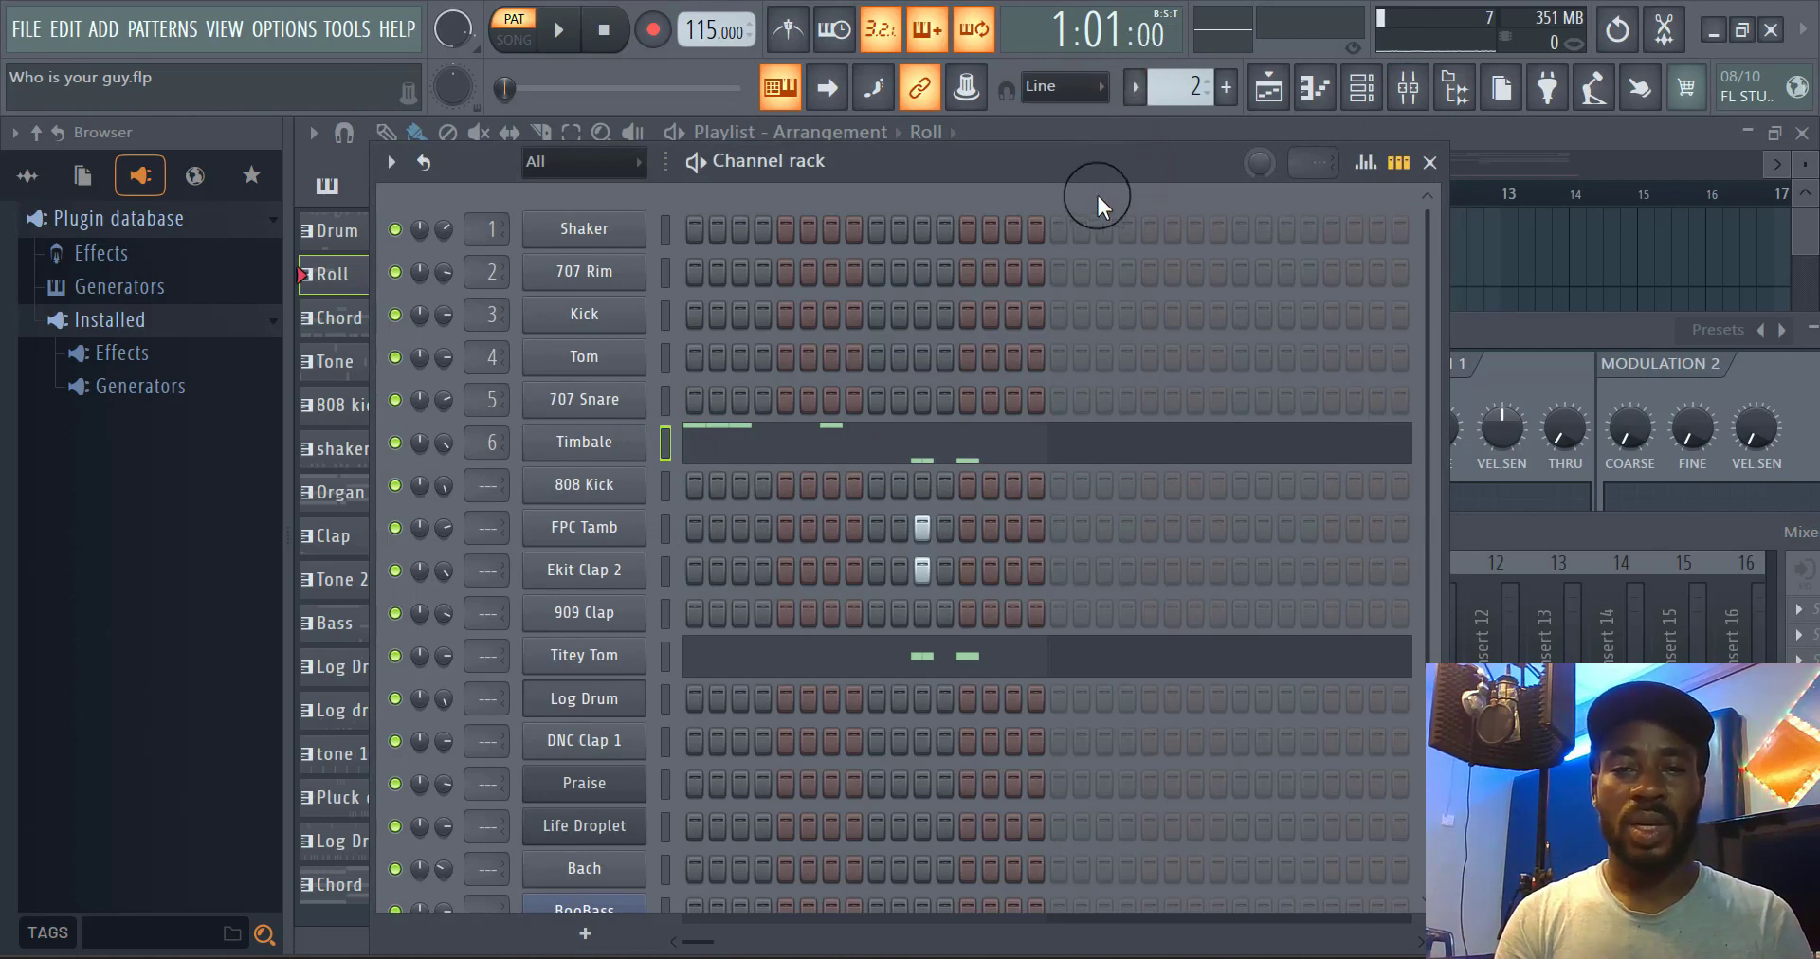
pyautogui.moveTo(1048, 162); pyautogui.dragTo(1047, 121)
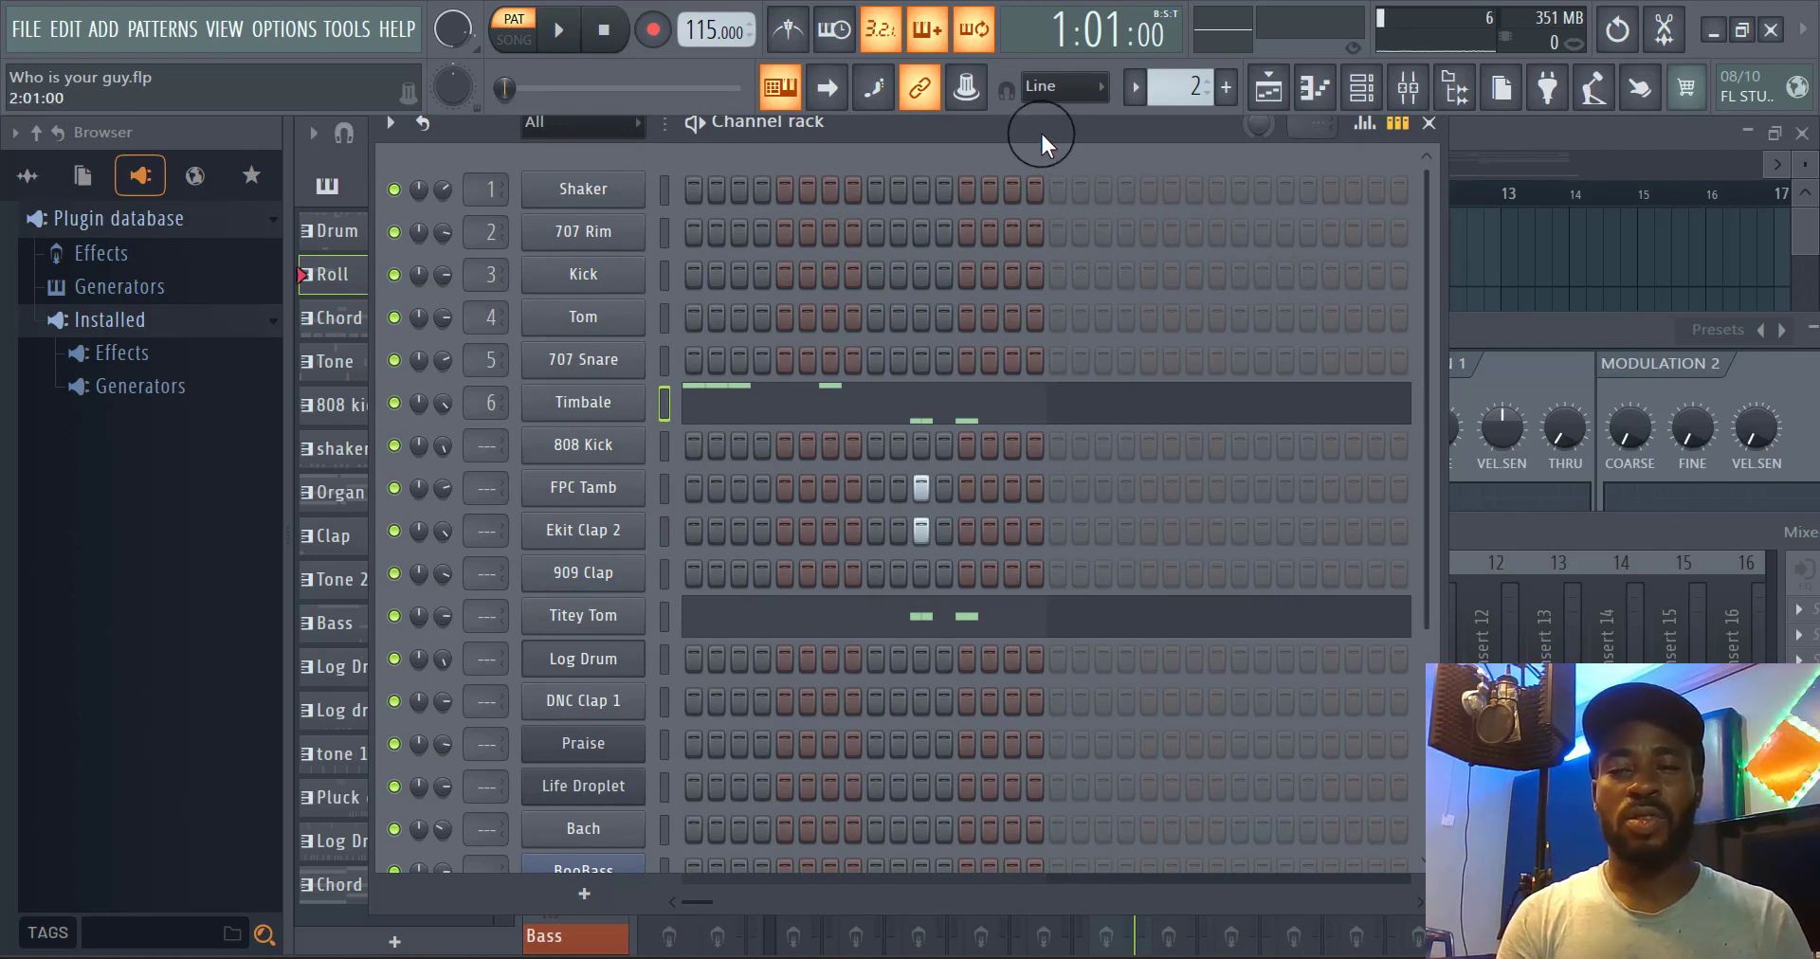
pyautogui.click(1499, 532)
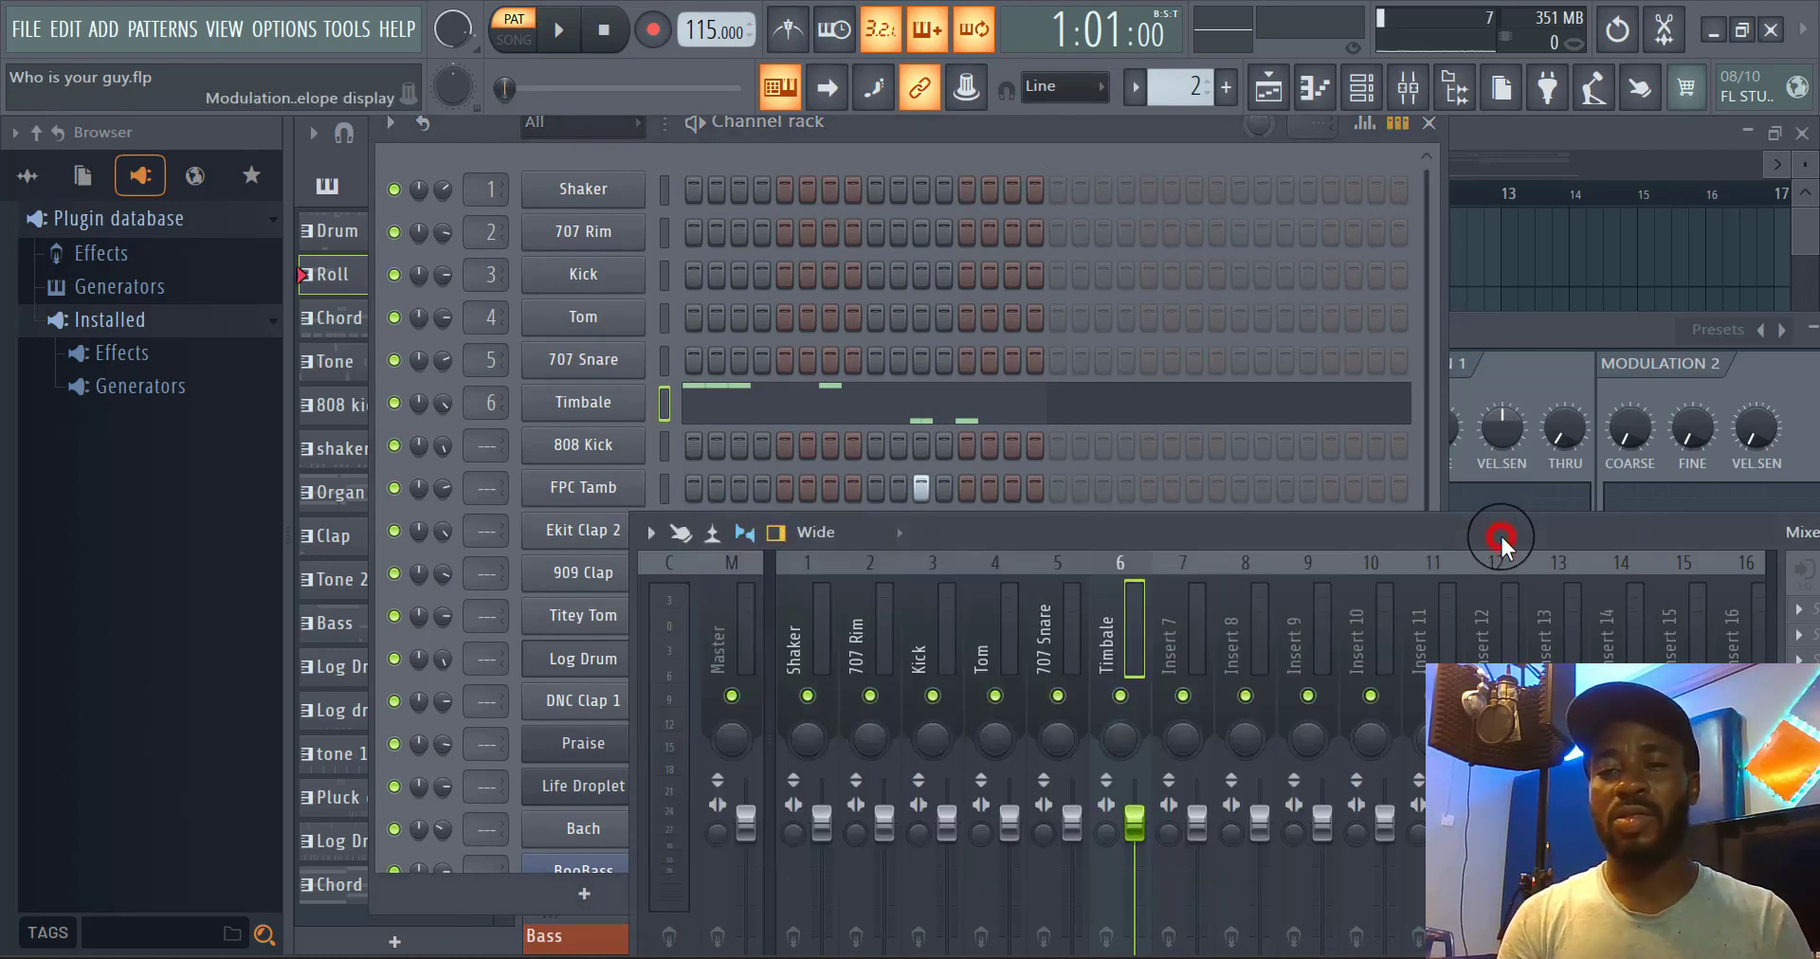
pyautogui.moveTo(1499, 532); pyautogui.dragTo(1272, 237)
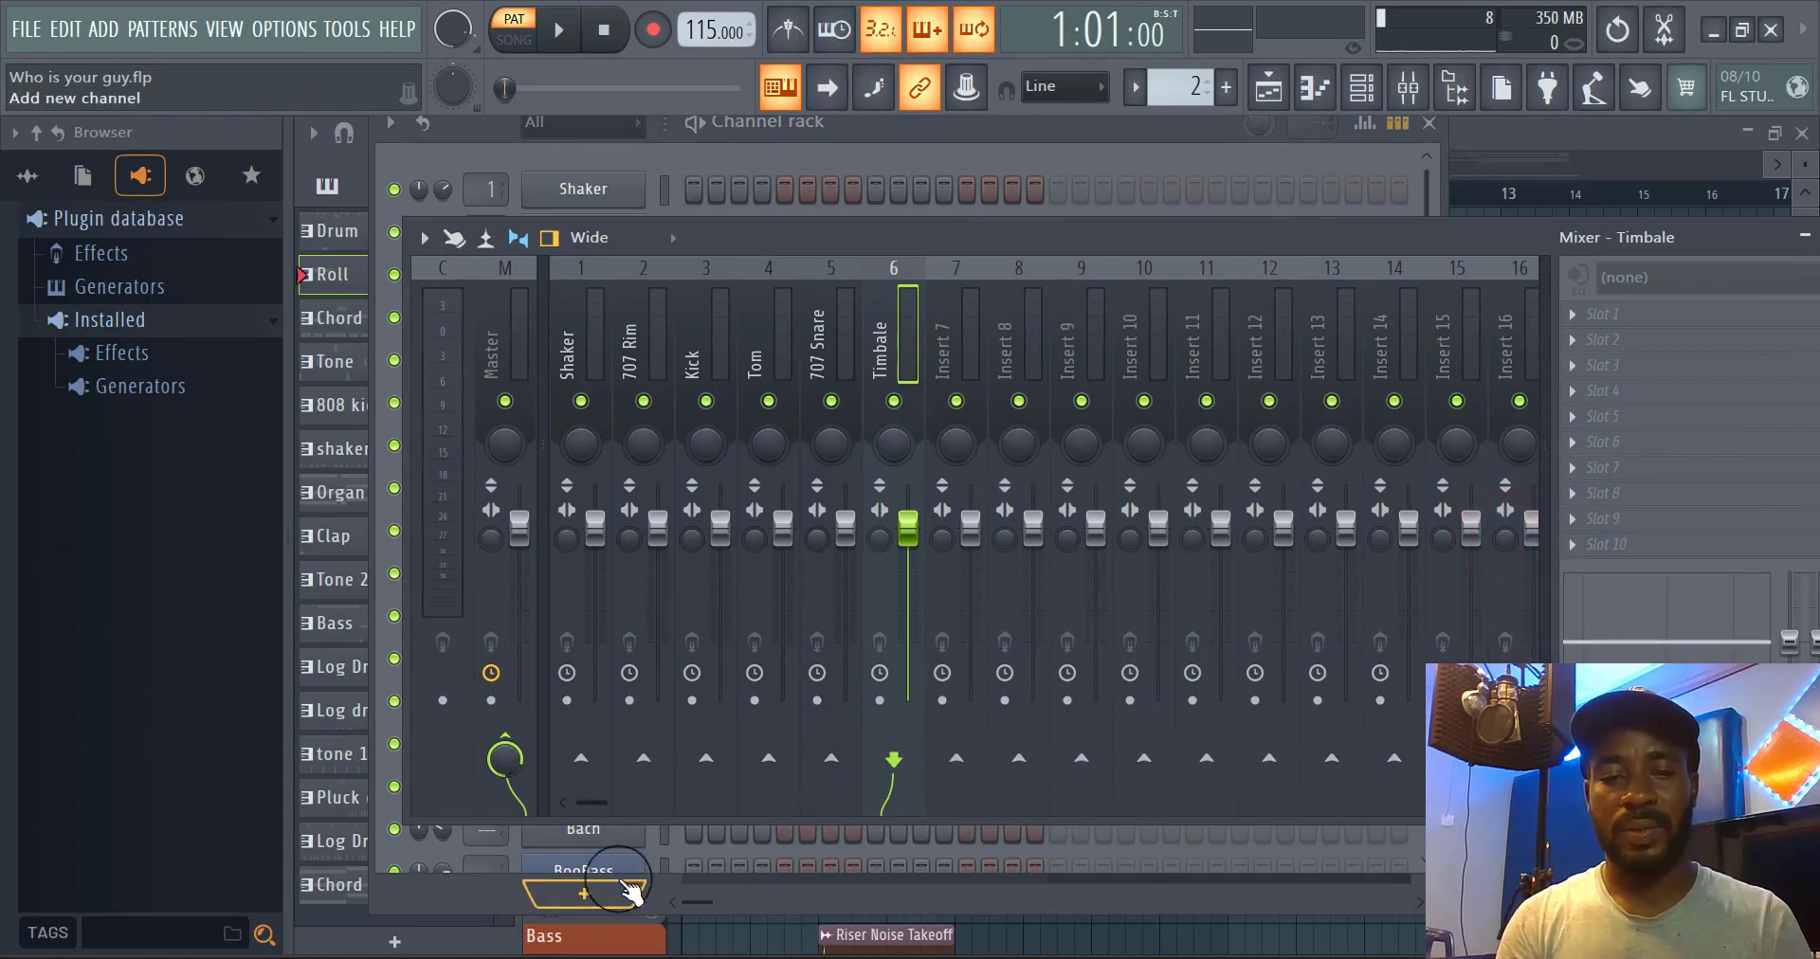
pyautogui.click(597, 802)
pyautogui.moveTo(597, 802); pyautogui.dragTo(573, 876)
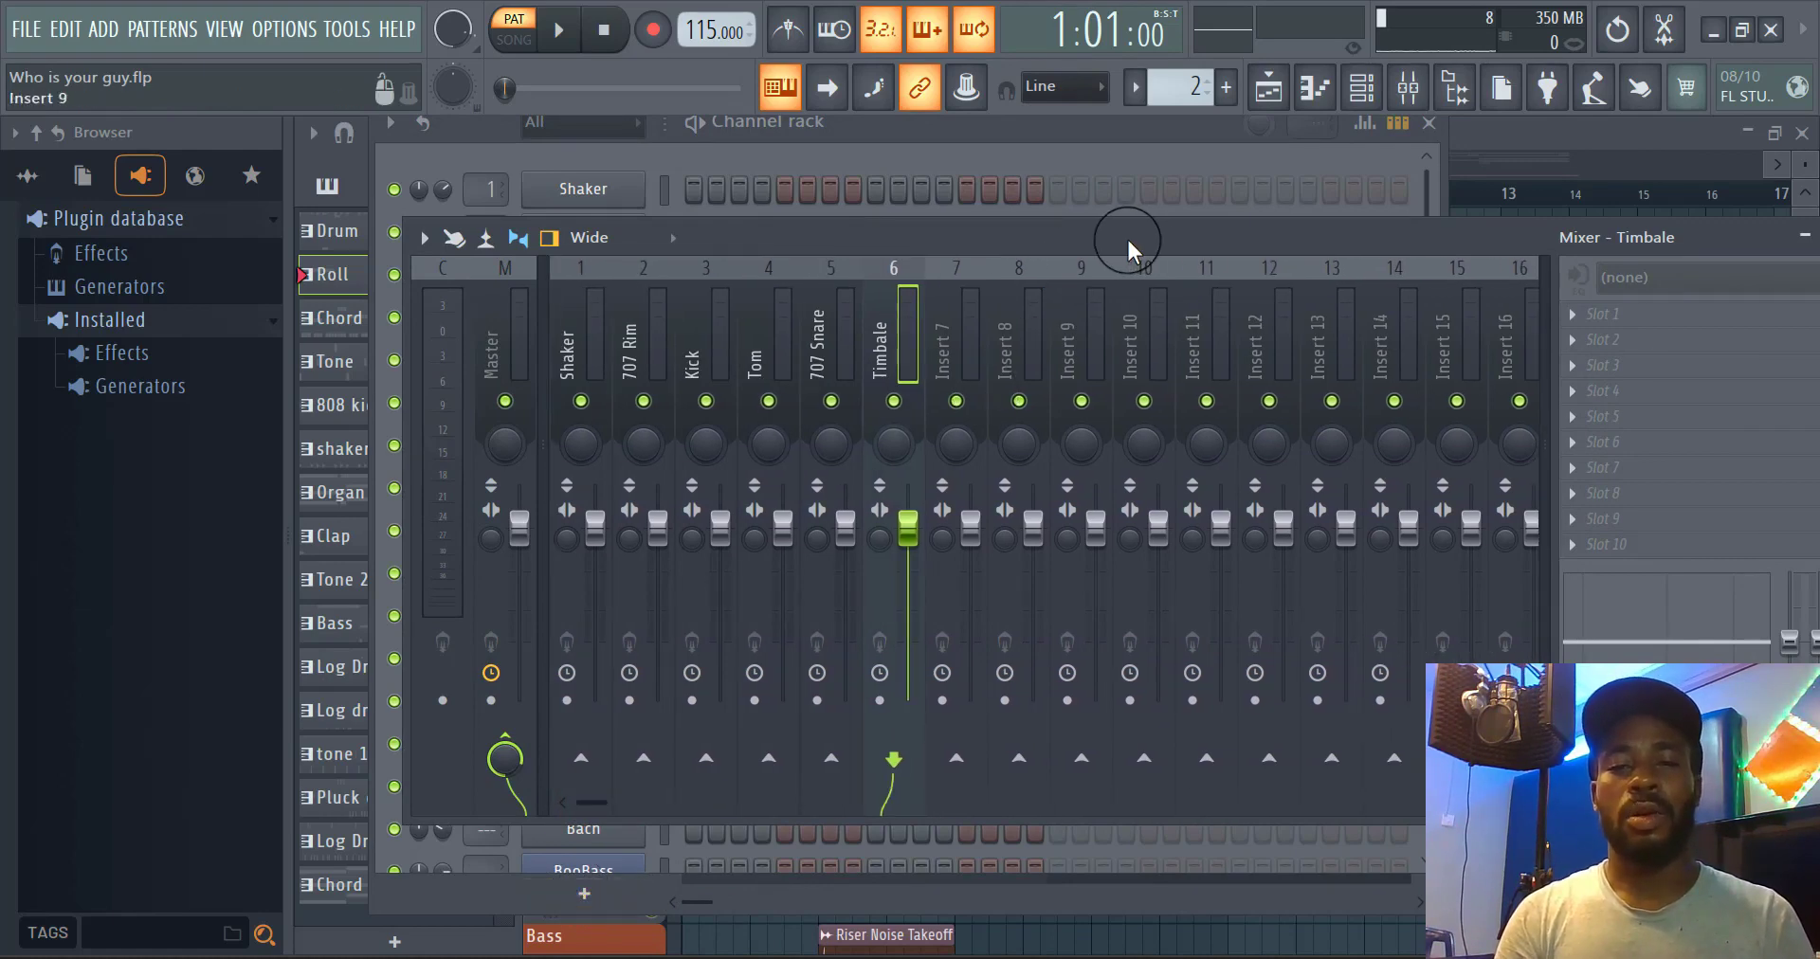
pyautogui.moveTo(1128, 238); pyautogui.dragTo(1042, 408)
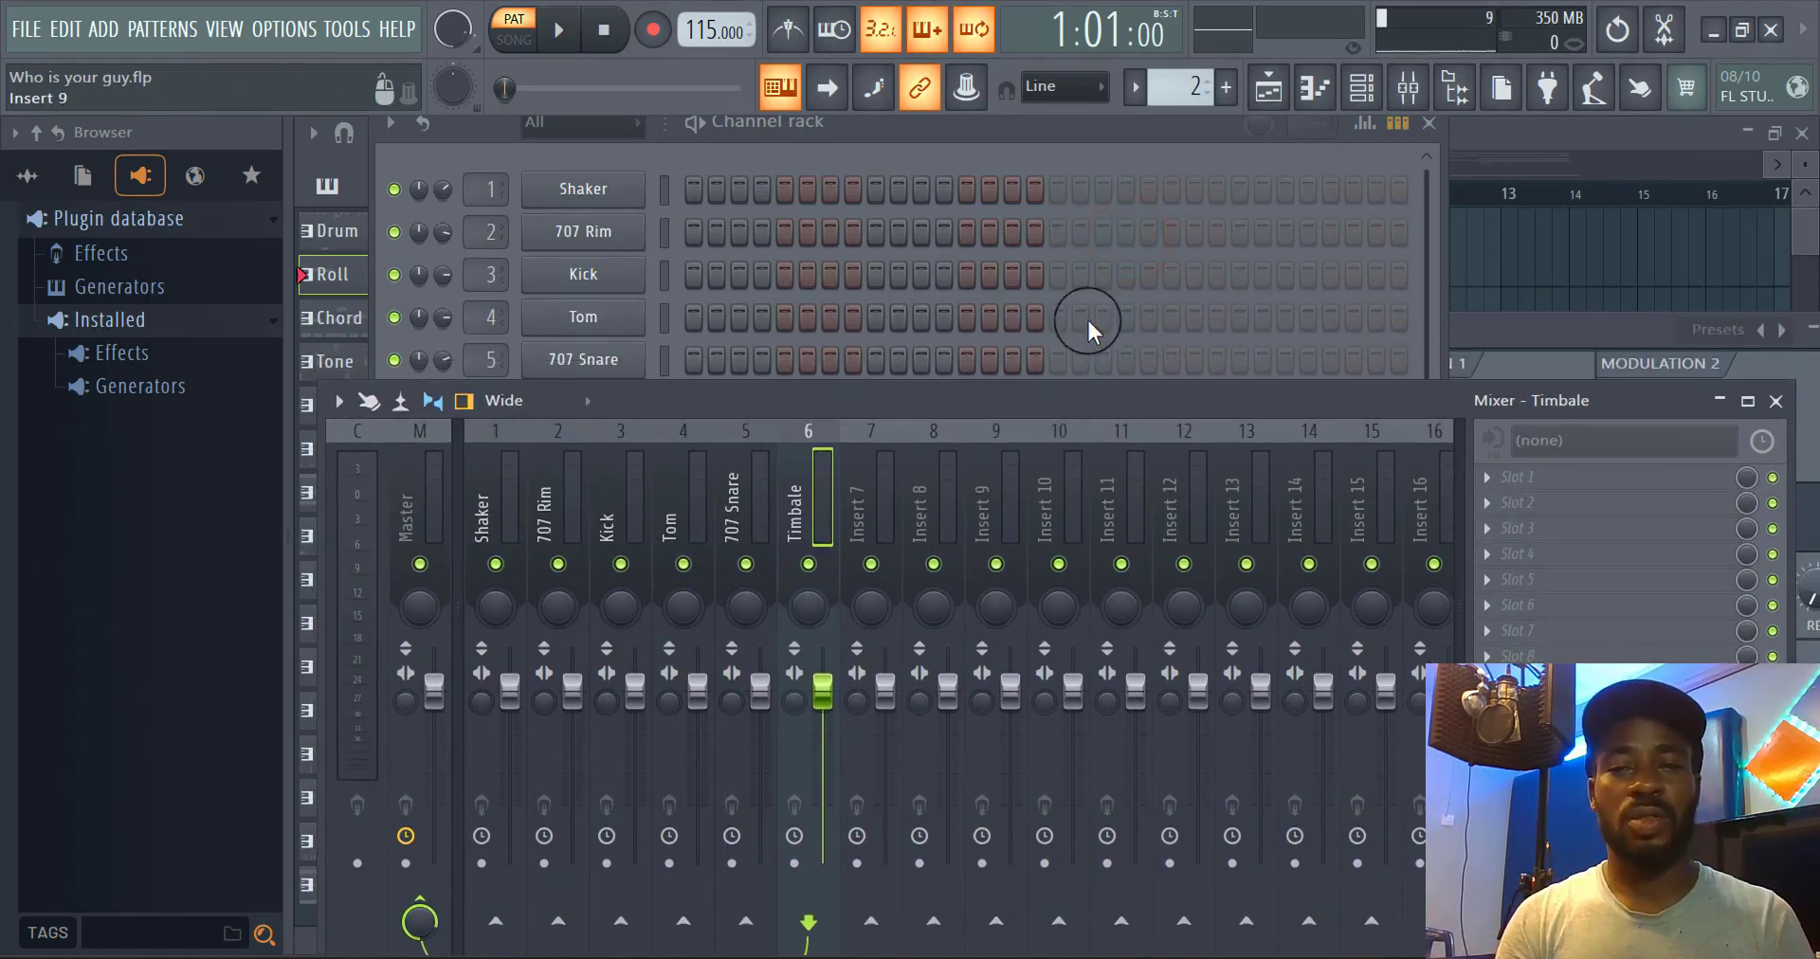
pyautogui.click(1113, 133)
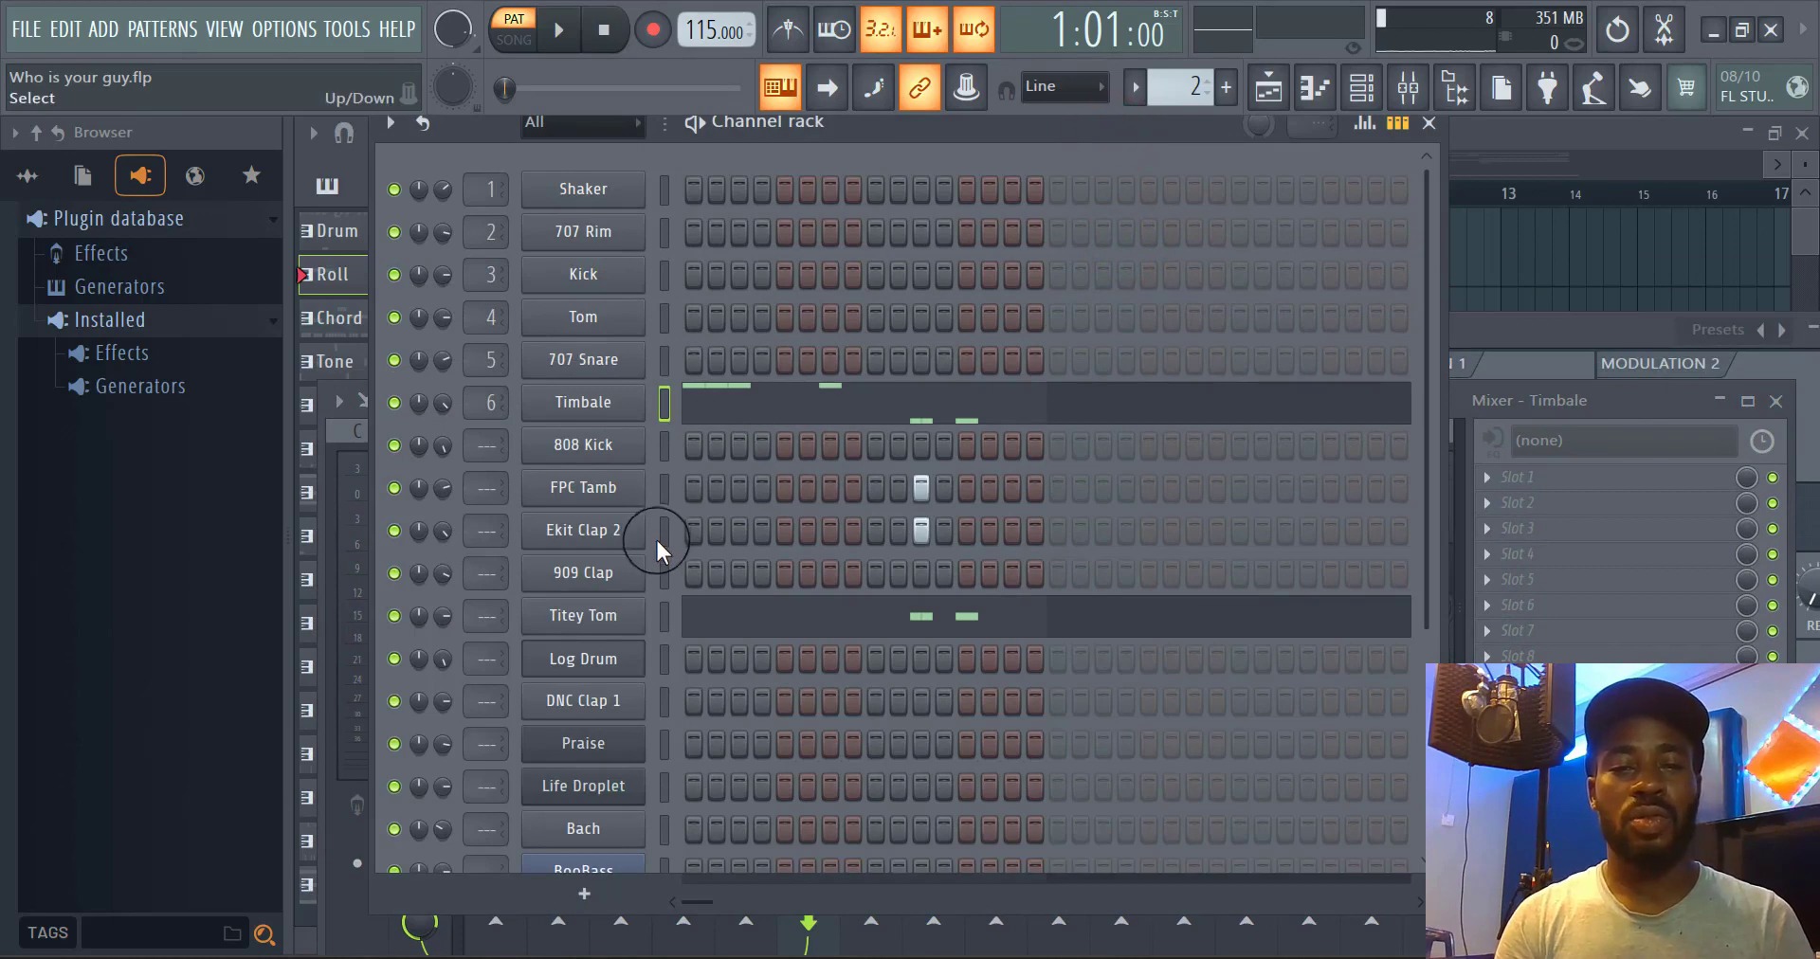
# Select the FPC Tamb channel and route it to mixer track Insert 7
pyautogui.click(659, 495)
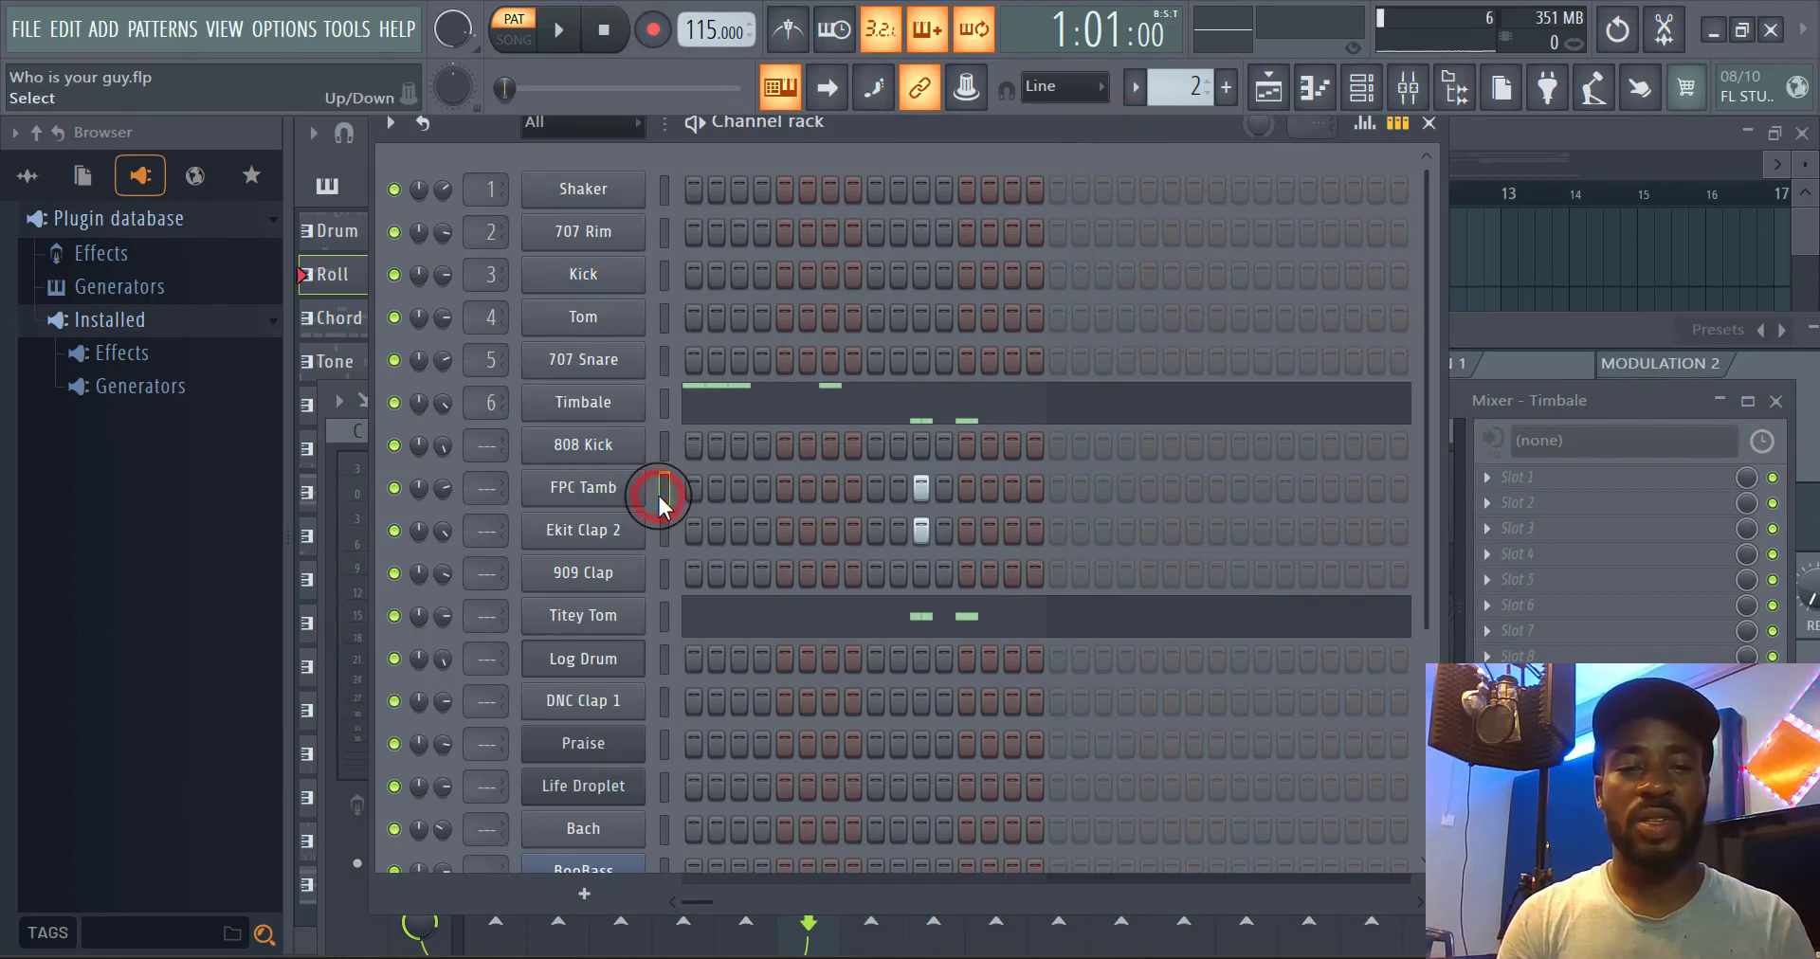
pyautogui.click(1536, 328)
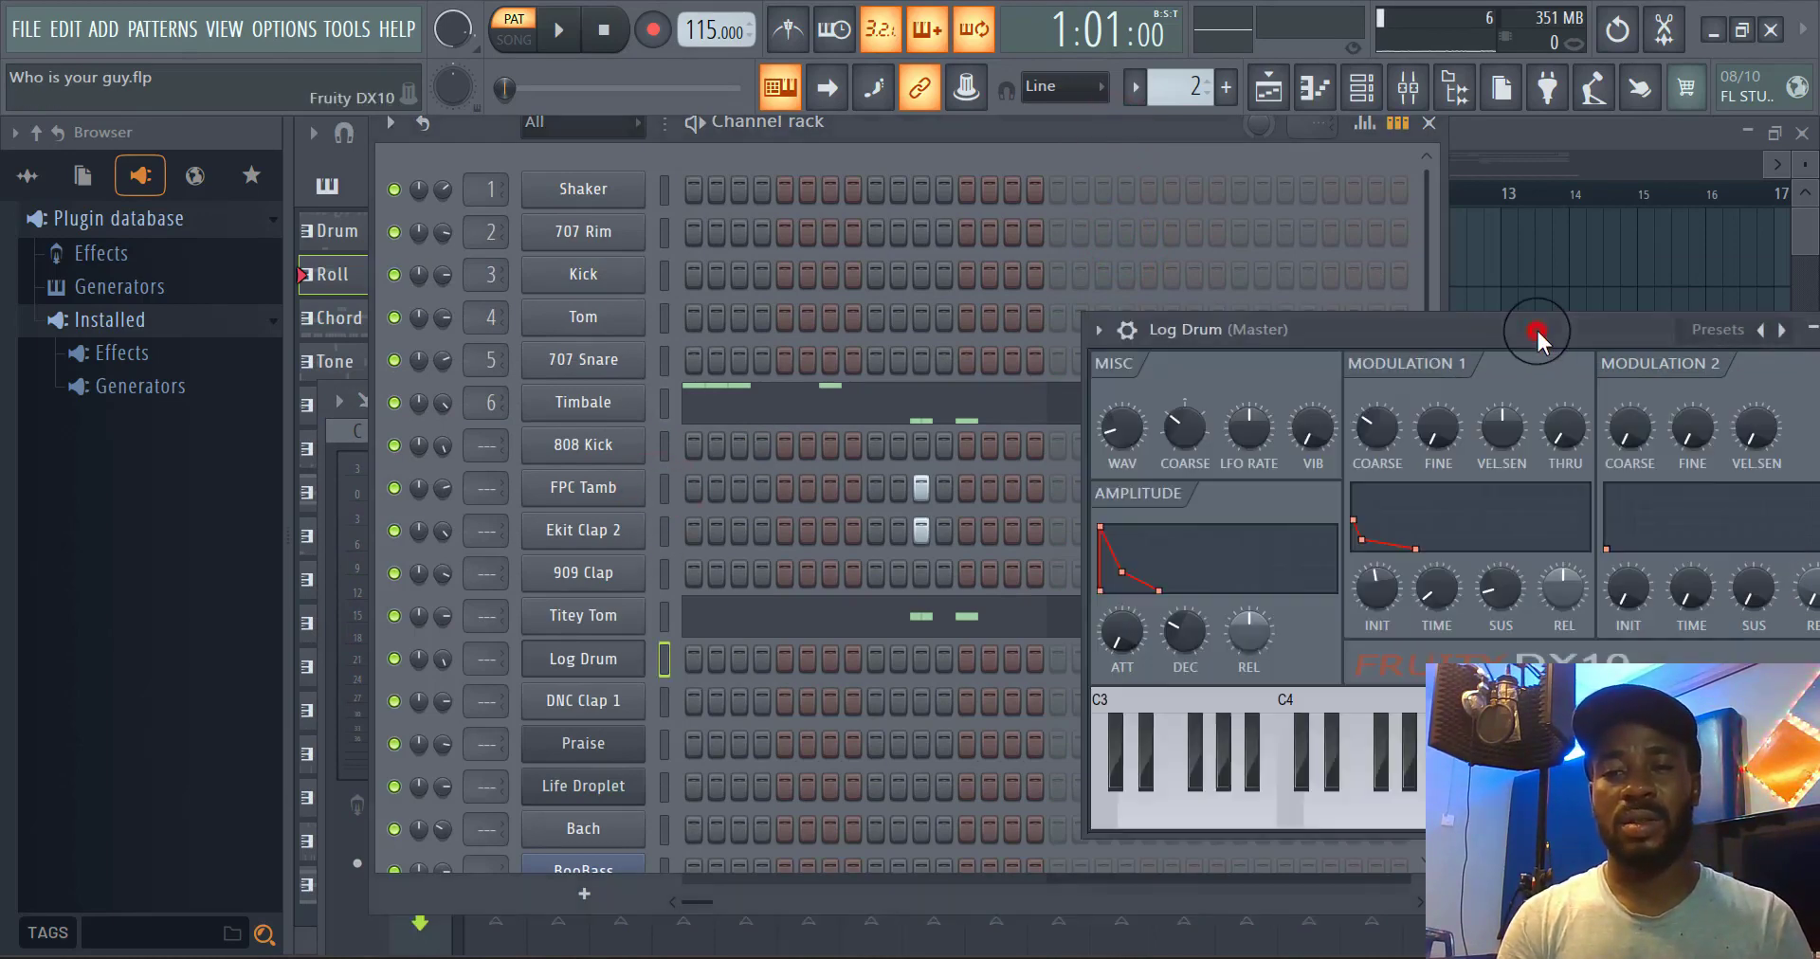
pyautogui.click(1407, 87)
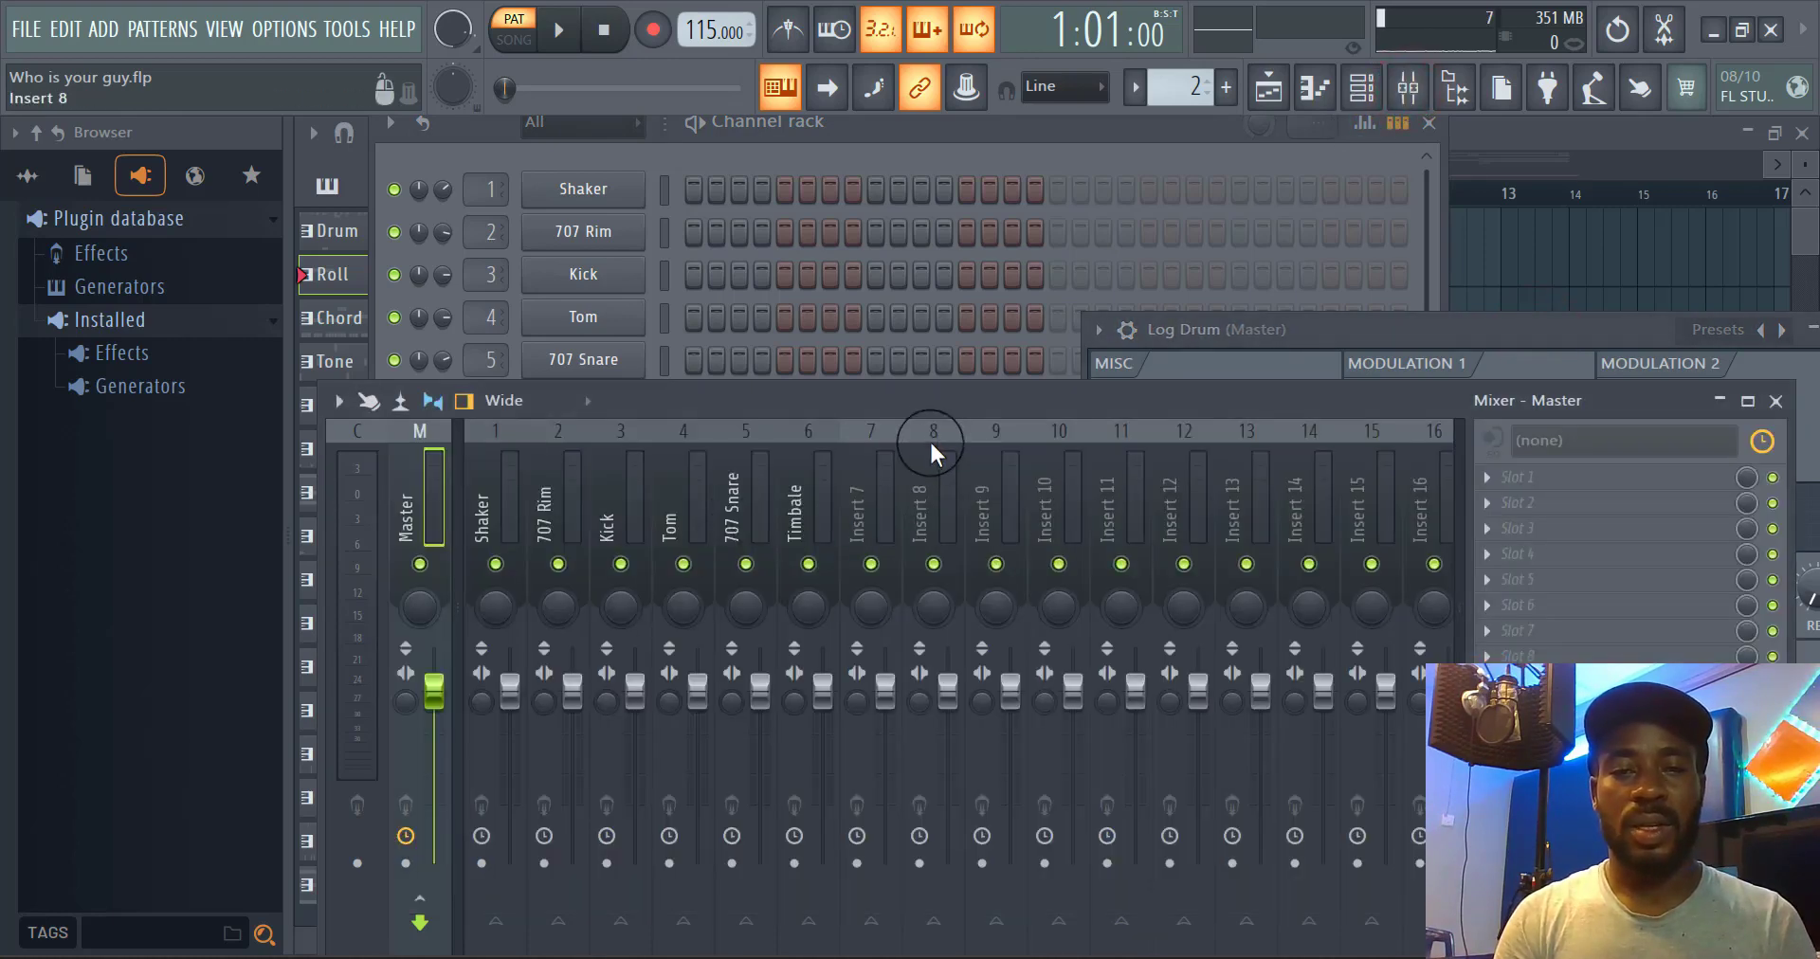
pyautogui.moveTo(911, 408); pyautogui.dragTo(869, 747)
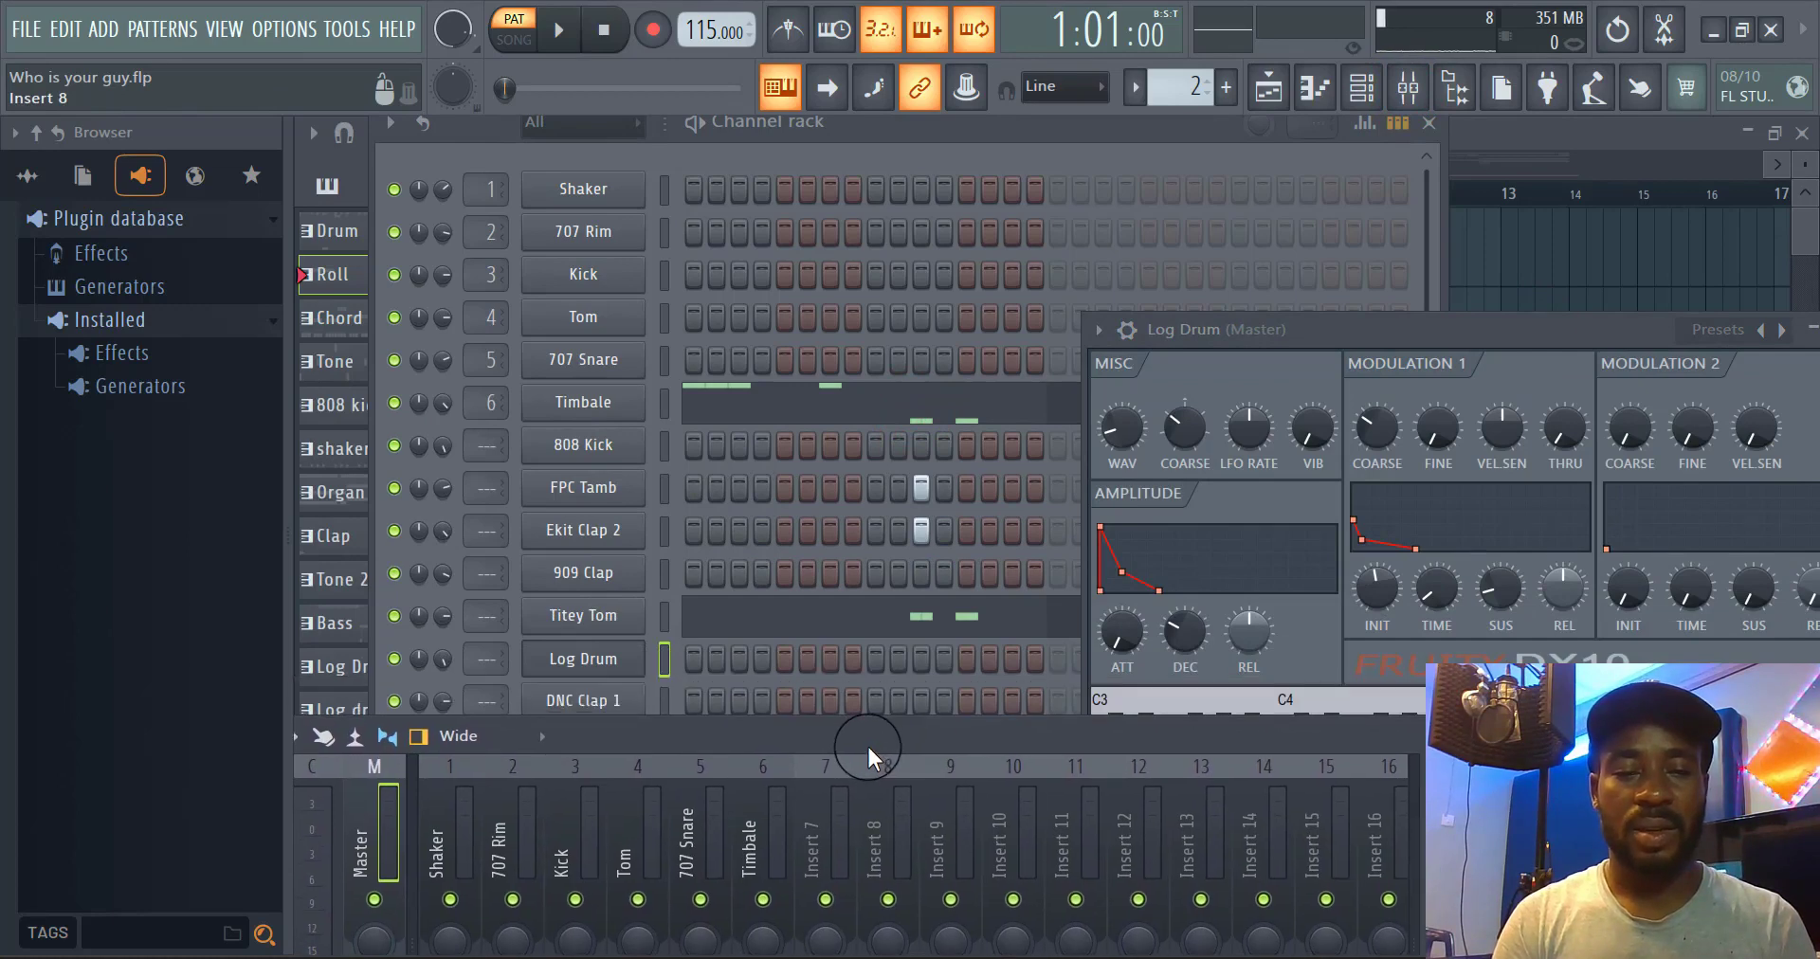
pyautogui.click(656, 497)
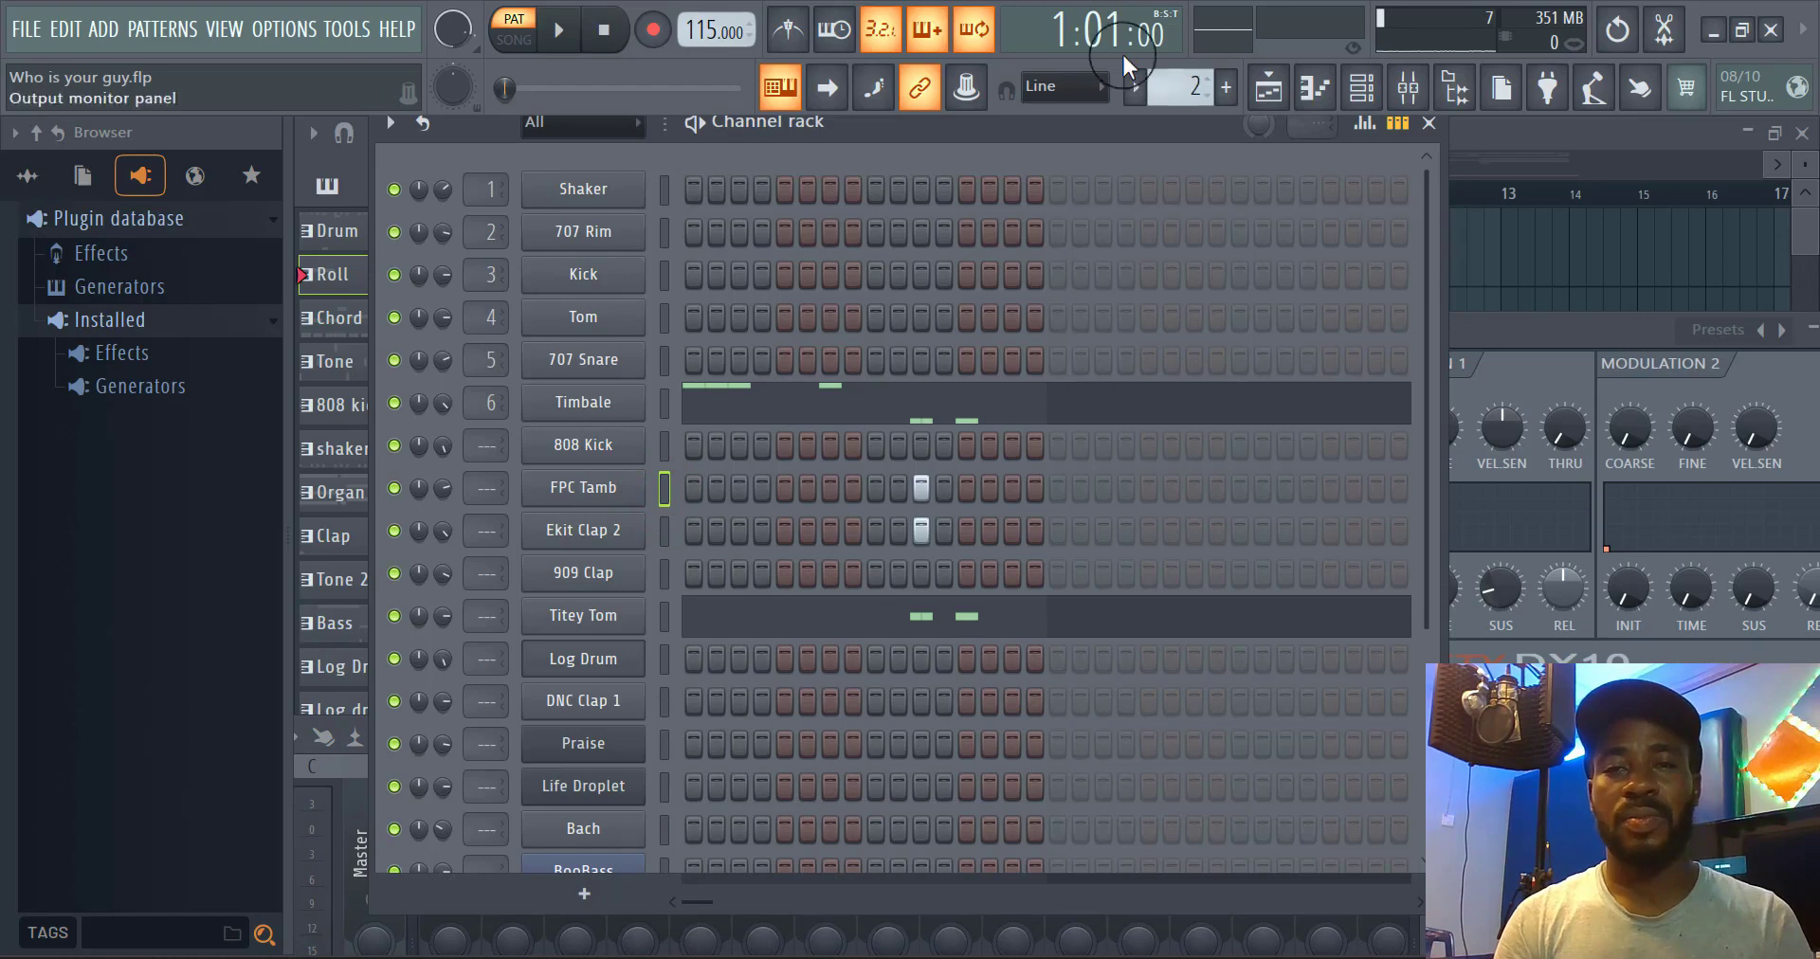
pyautogui.click(1362, 90)
pyautogui.click(1362, 90)
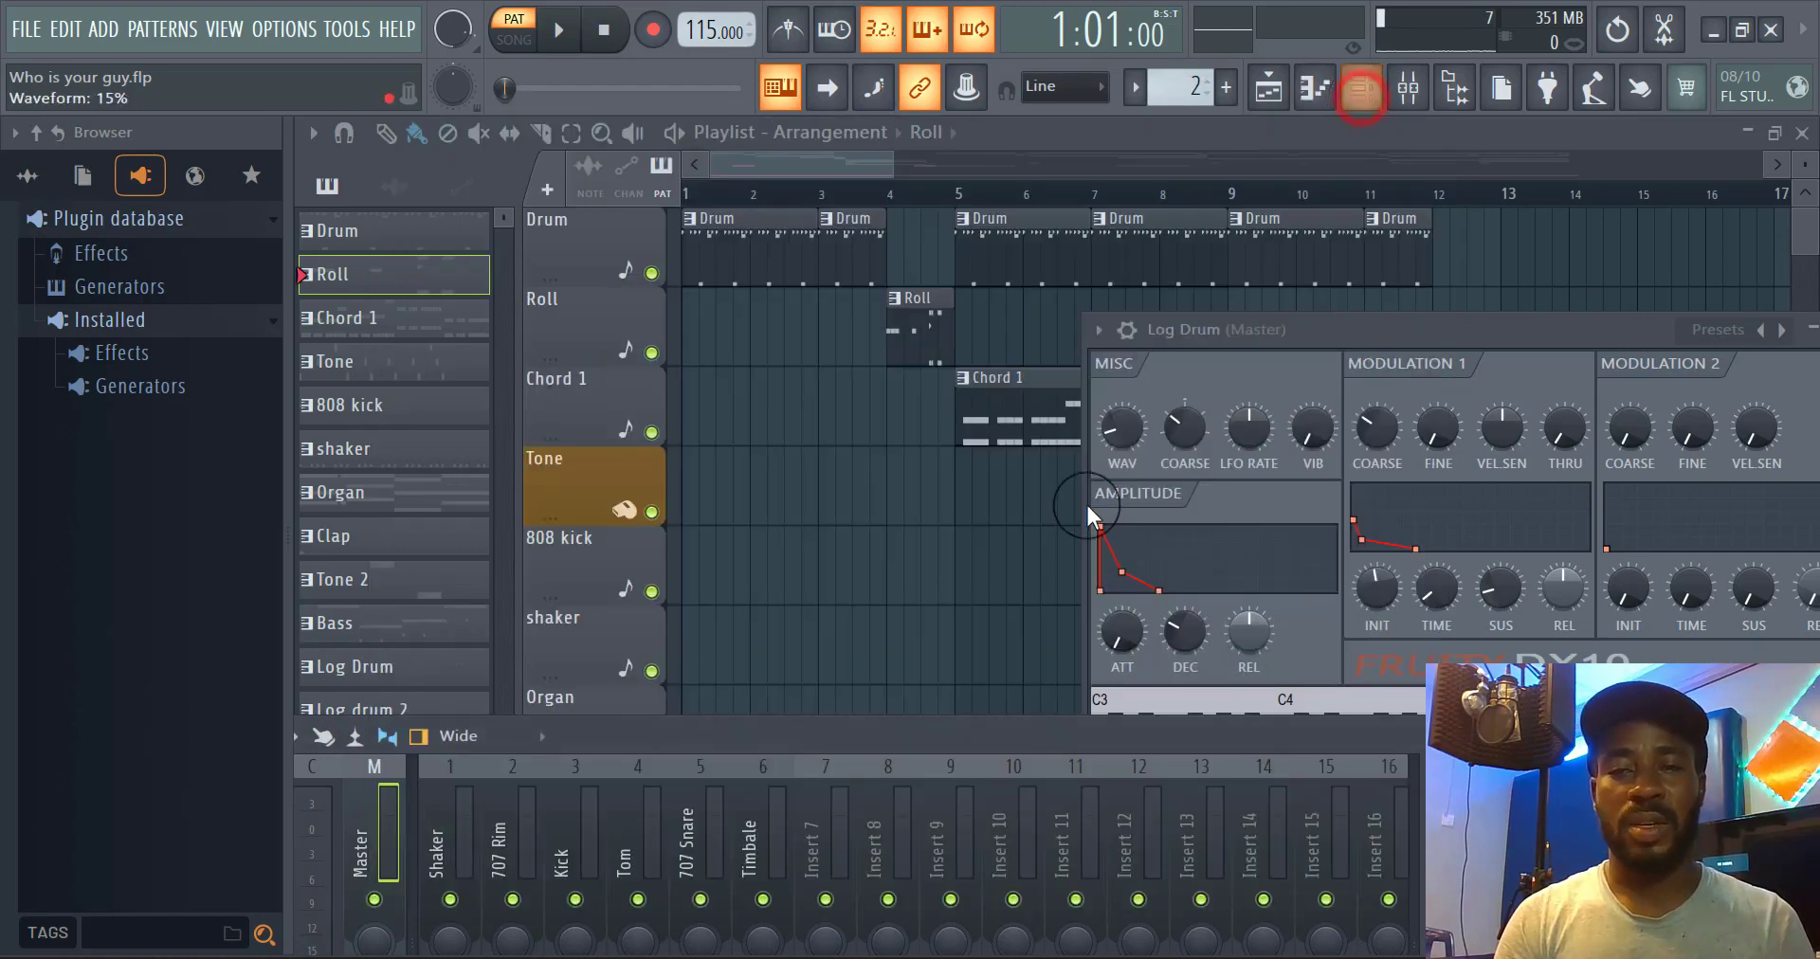
pyautogui.moveTo(1069, 741); pyautogui.dragTo(1111, 531)
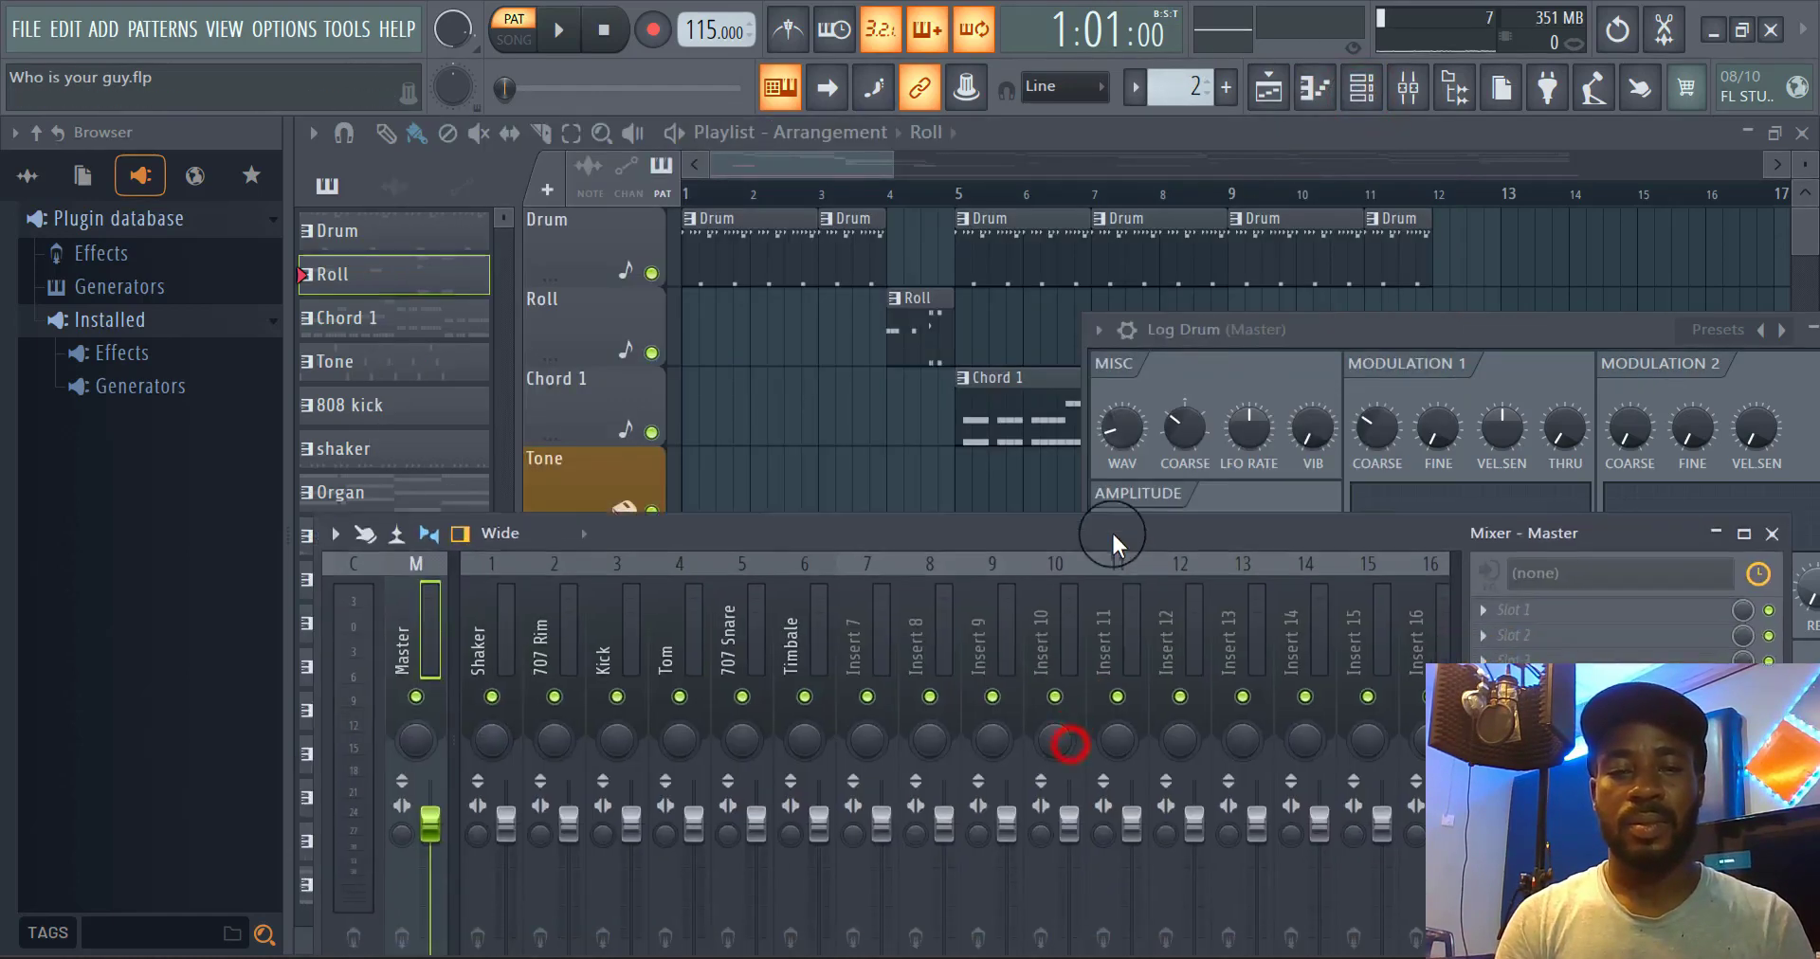
pyautogui.rightClick(876, 597)
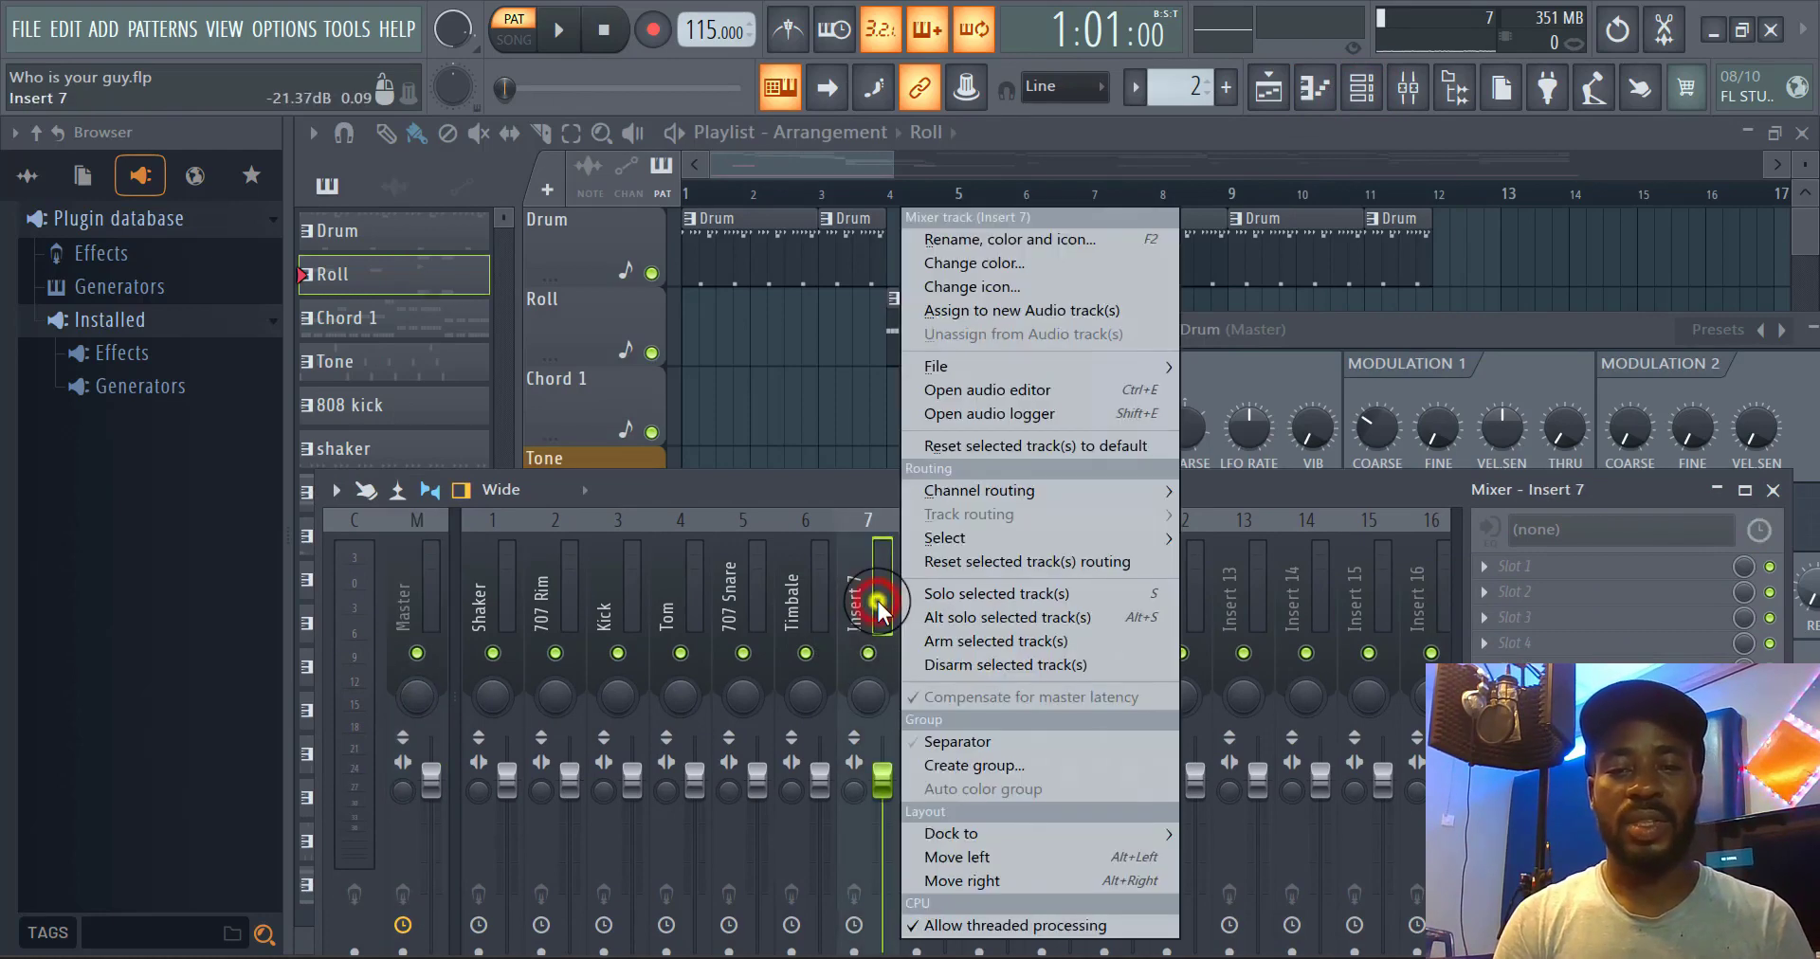
pyautogui.moveTo(1072, 490)
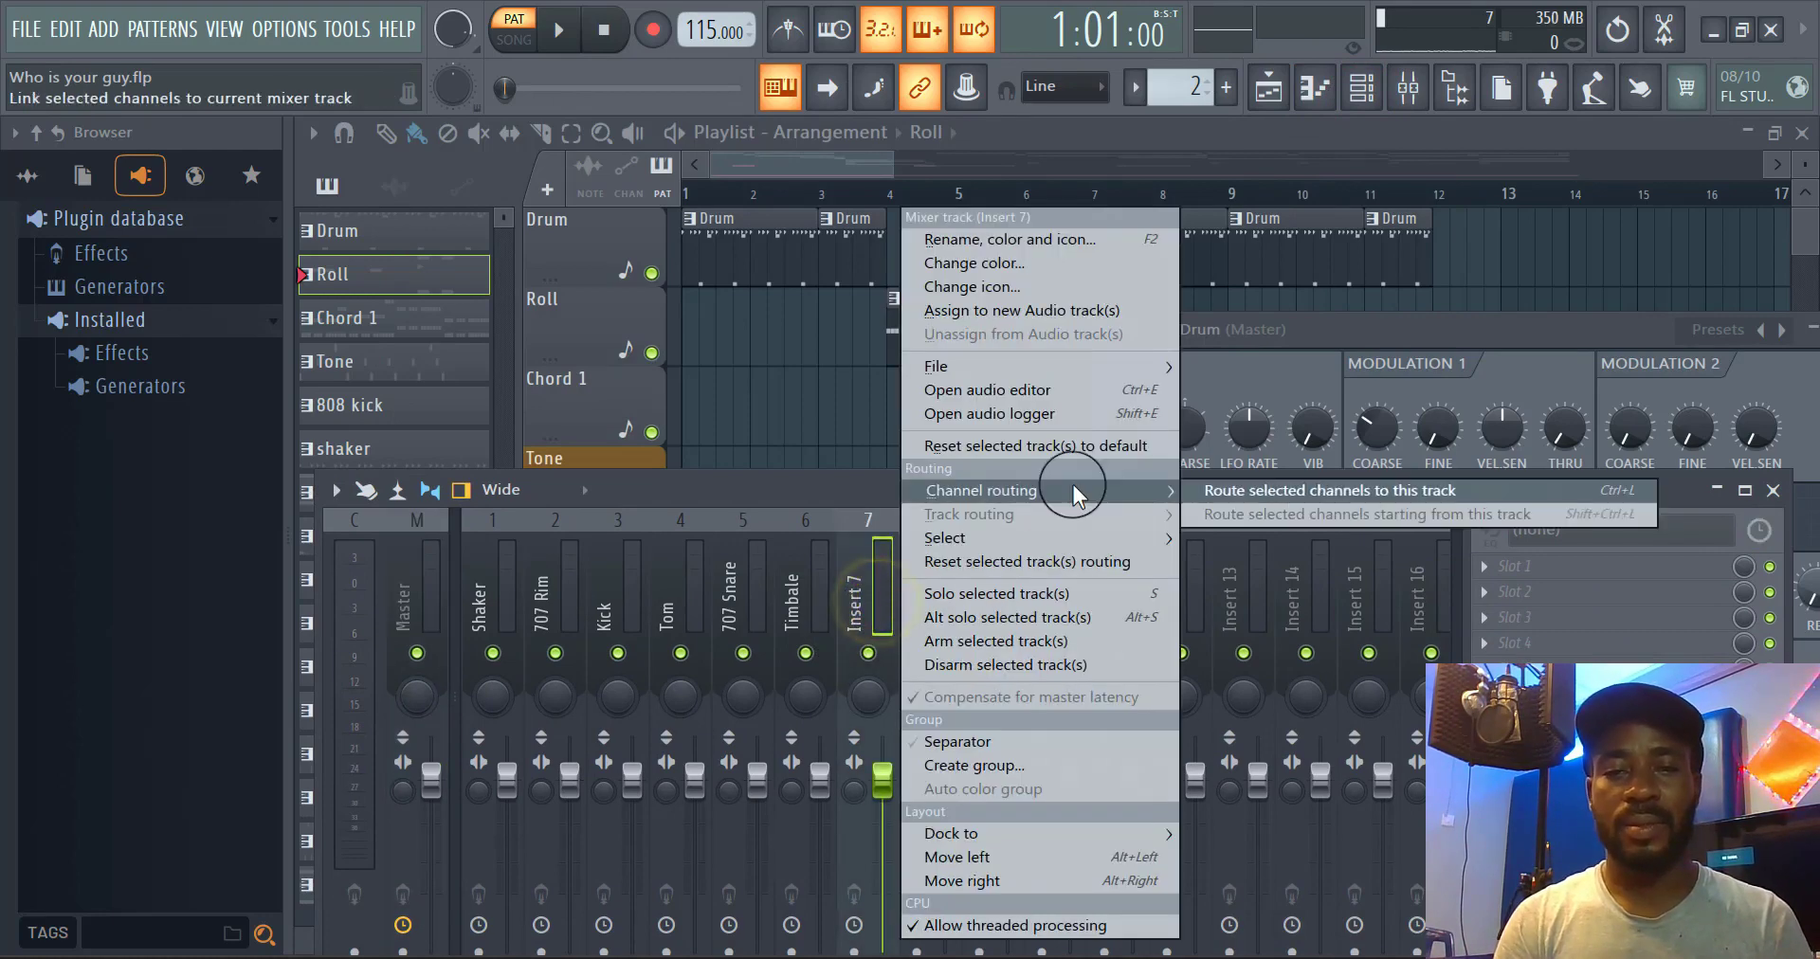
pyautogui.click(1251, 490)
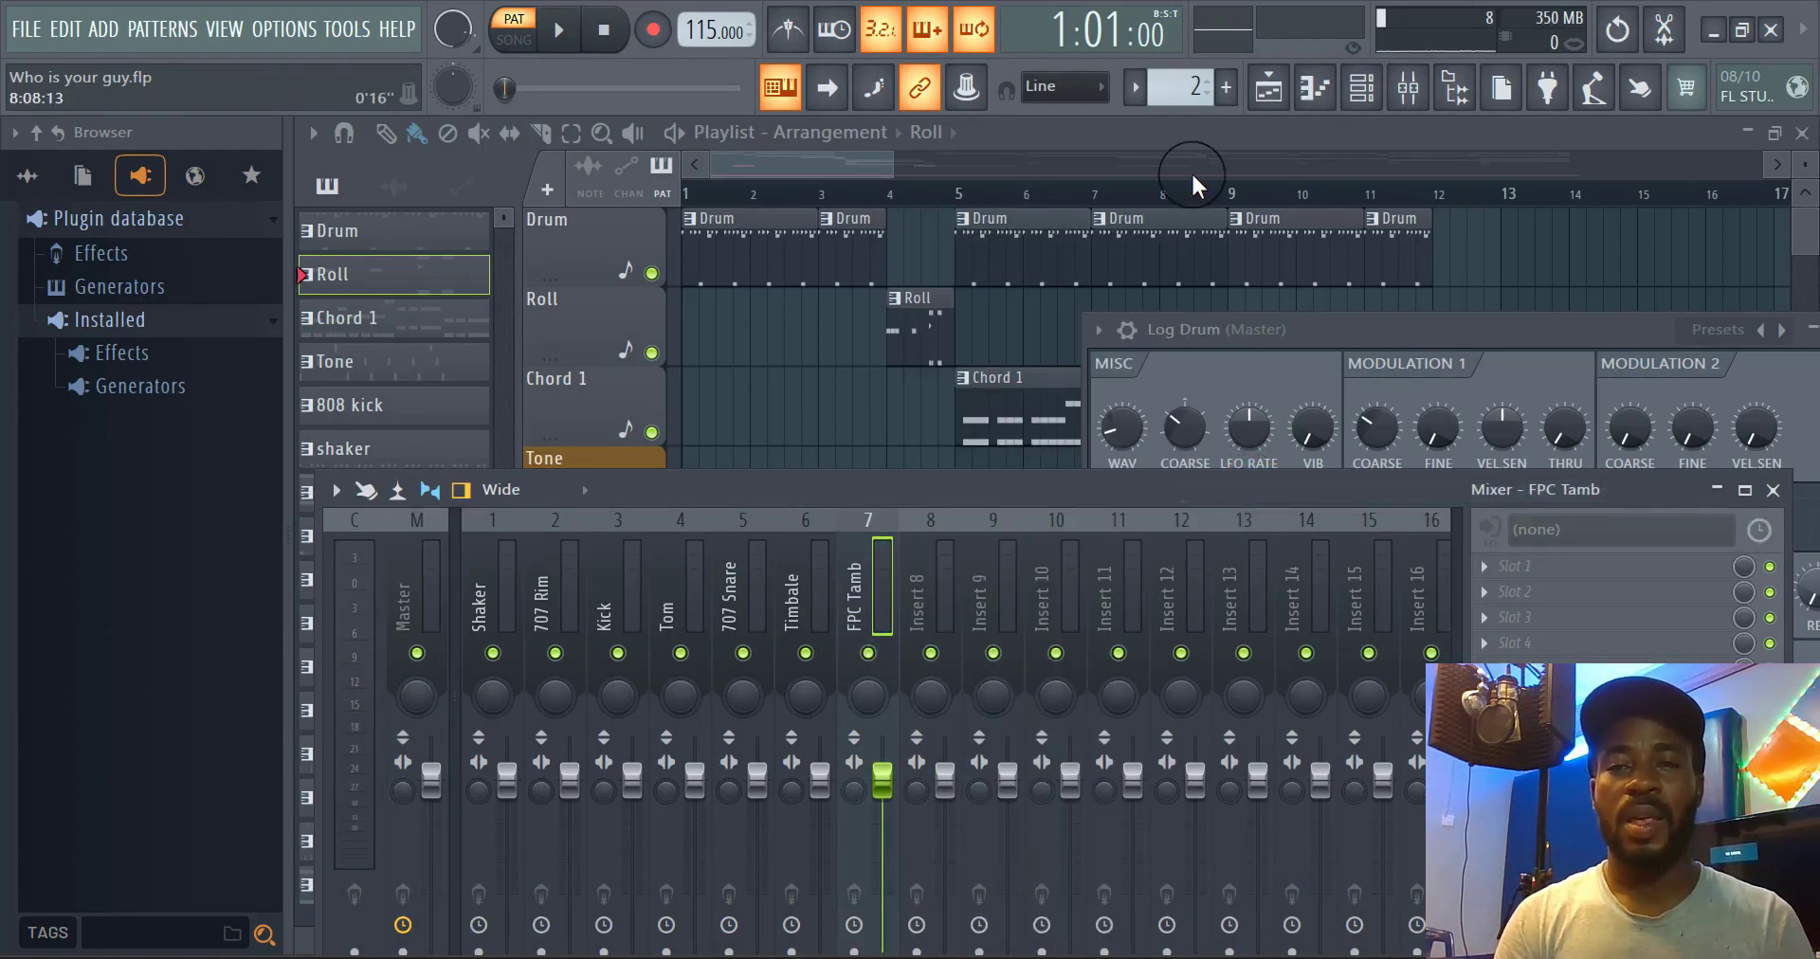
# Check the FPC Tamb channel's mixer track assignment in both the channel rack and the mixer
pyautogui.click(1362, 87)
pyautogui.click(1113, 148)
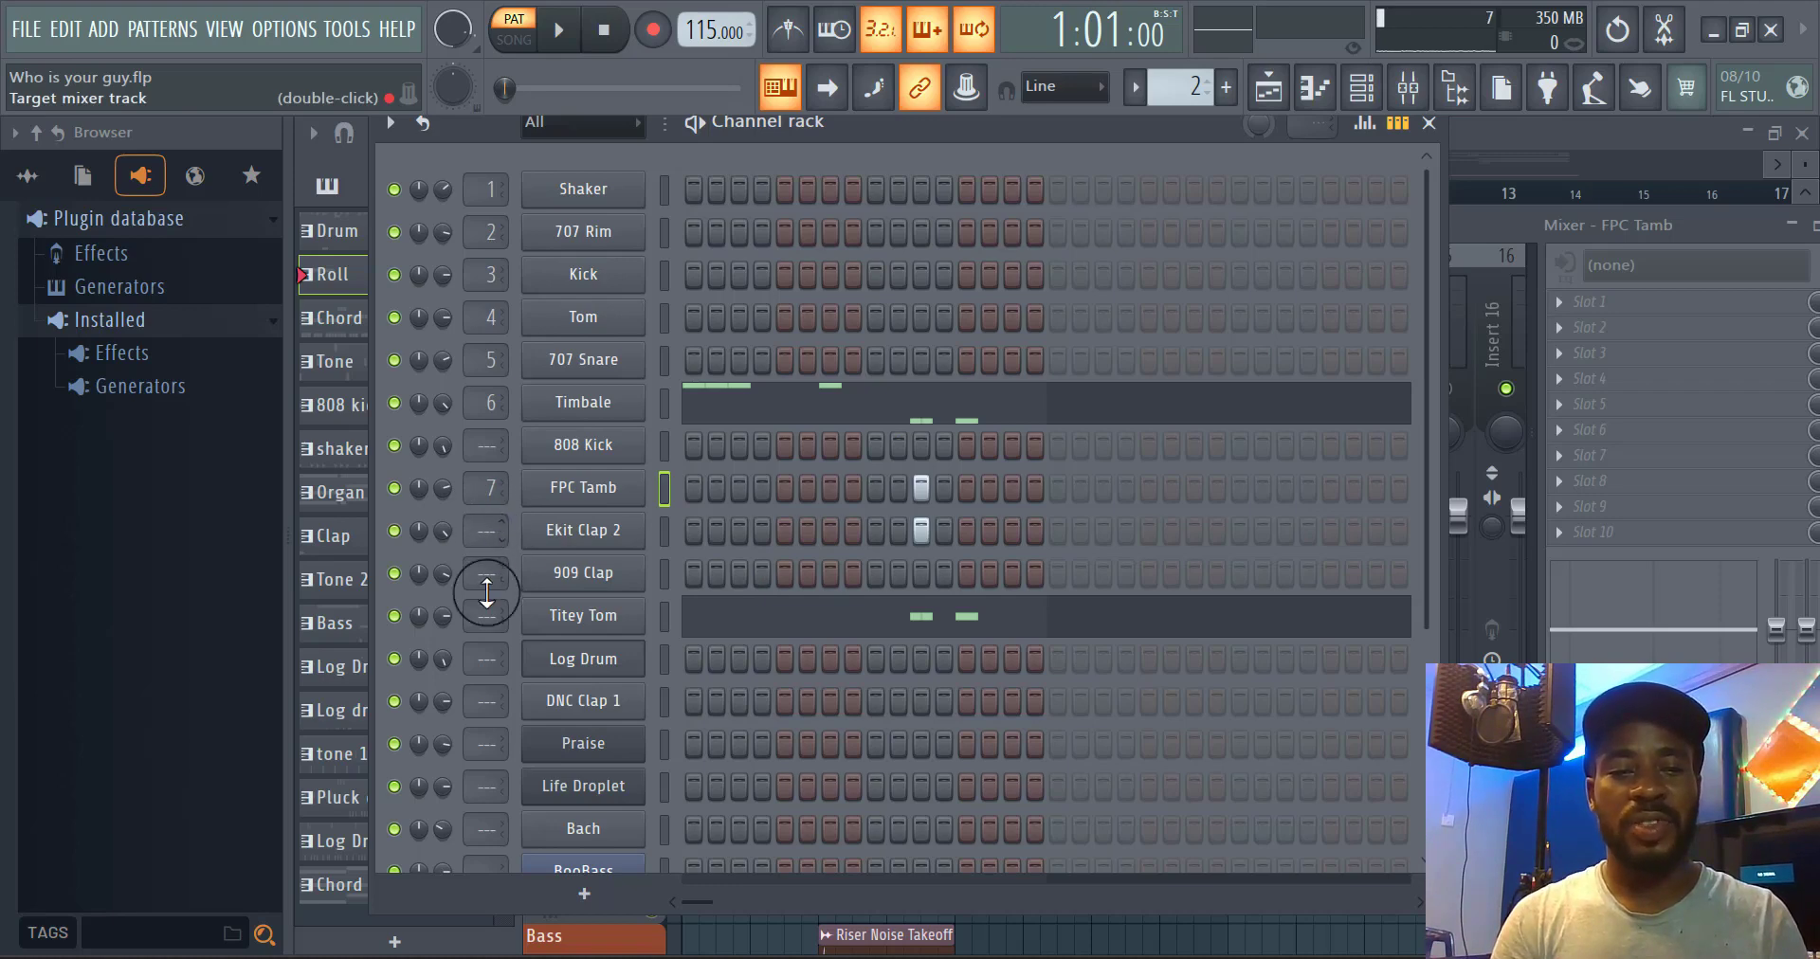
pyautogui.click(1484, 220)
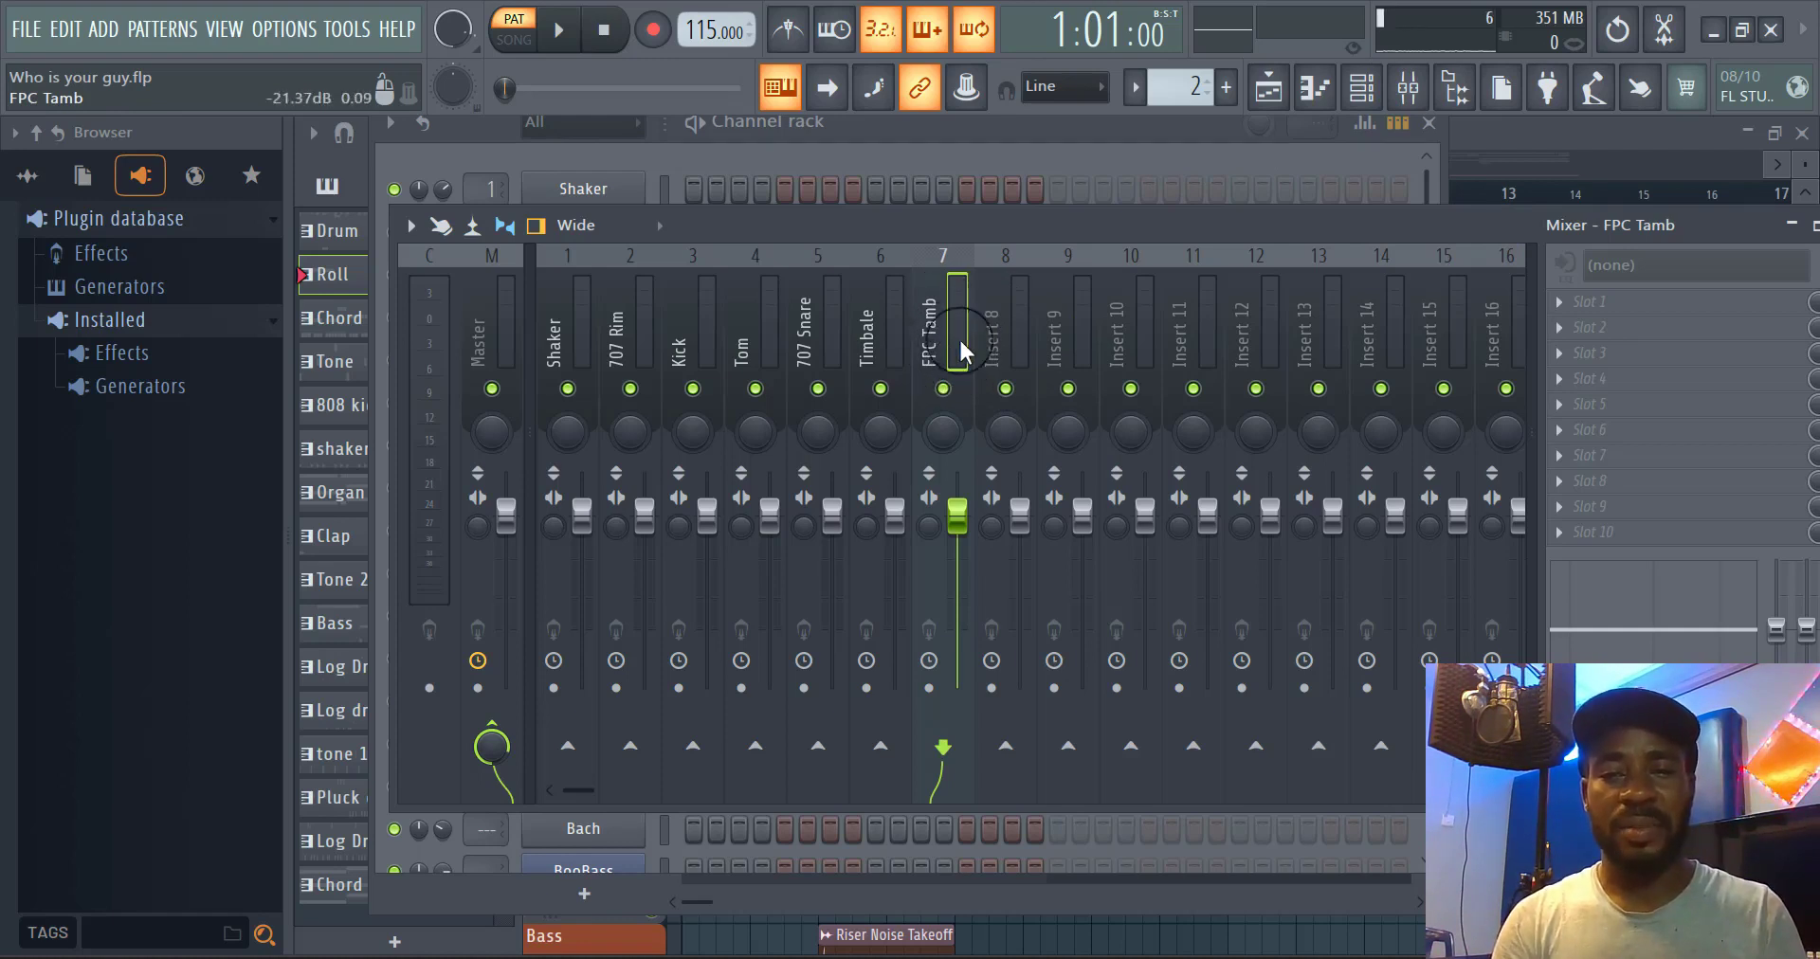
# Set the Ekit Clap 2 channel's target mixer track to 8 in the channel rack and view that track in the mixer
pyautogui.click(1089, 138)
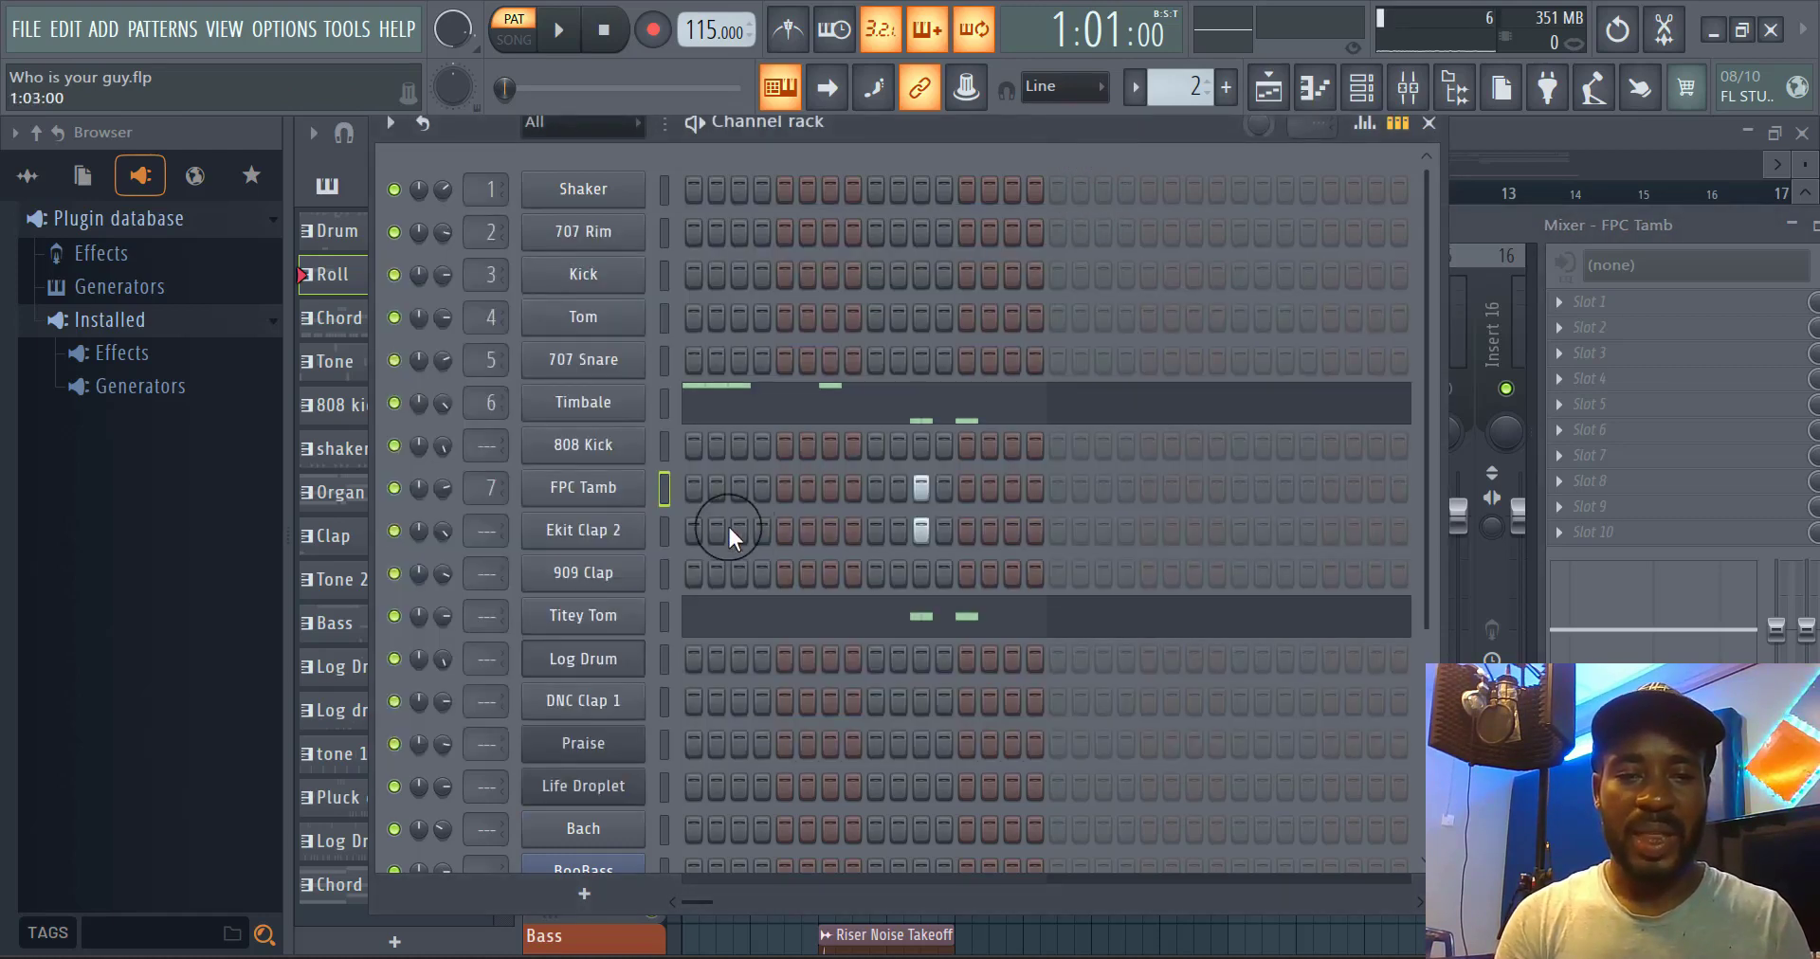
pyautogui.click(662, 531)
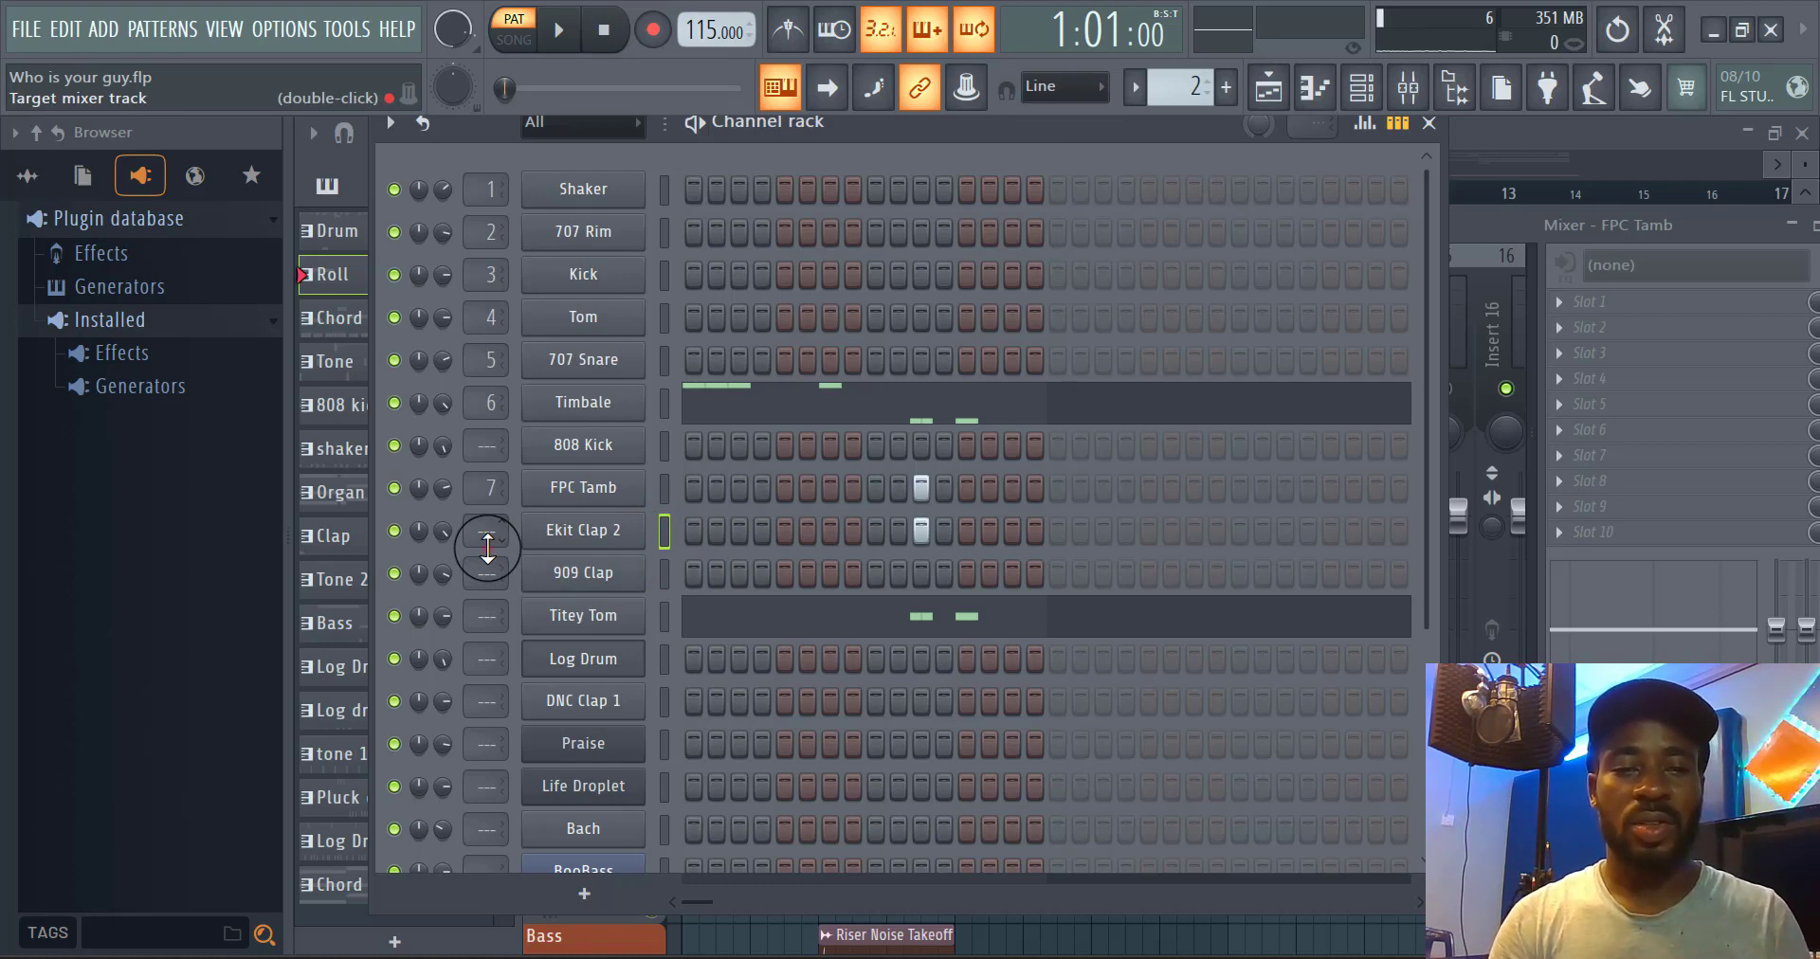
pyautogui.click(487, 547)
pyautogui.moveTo(488, 547); pyautogui.dragTo(503, 641)
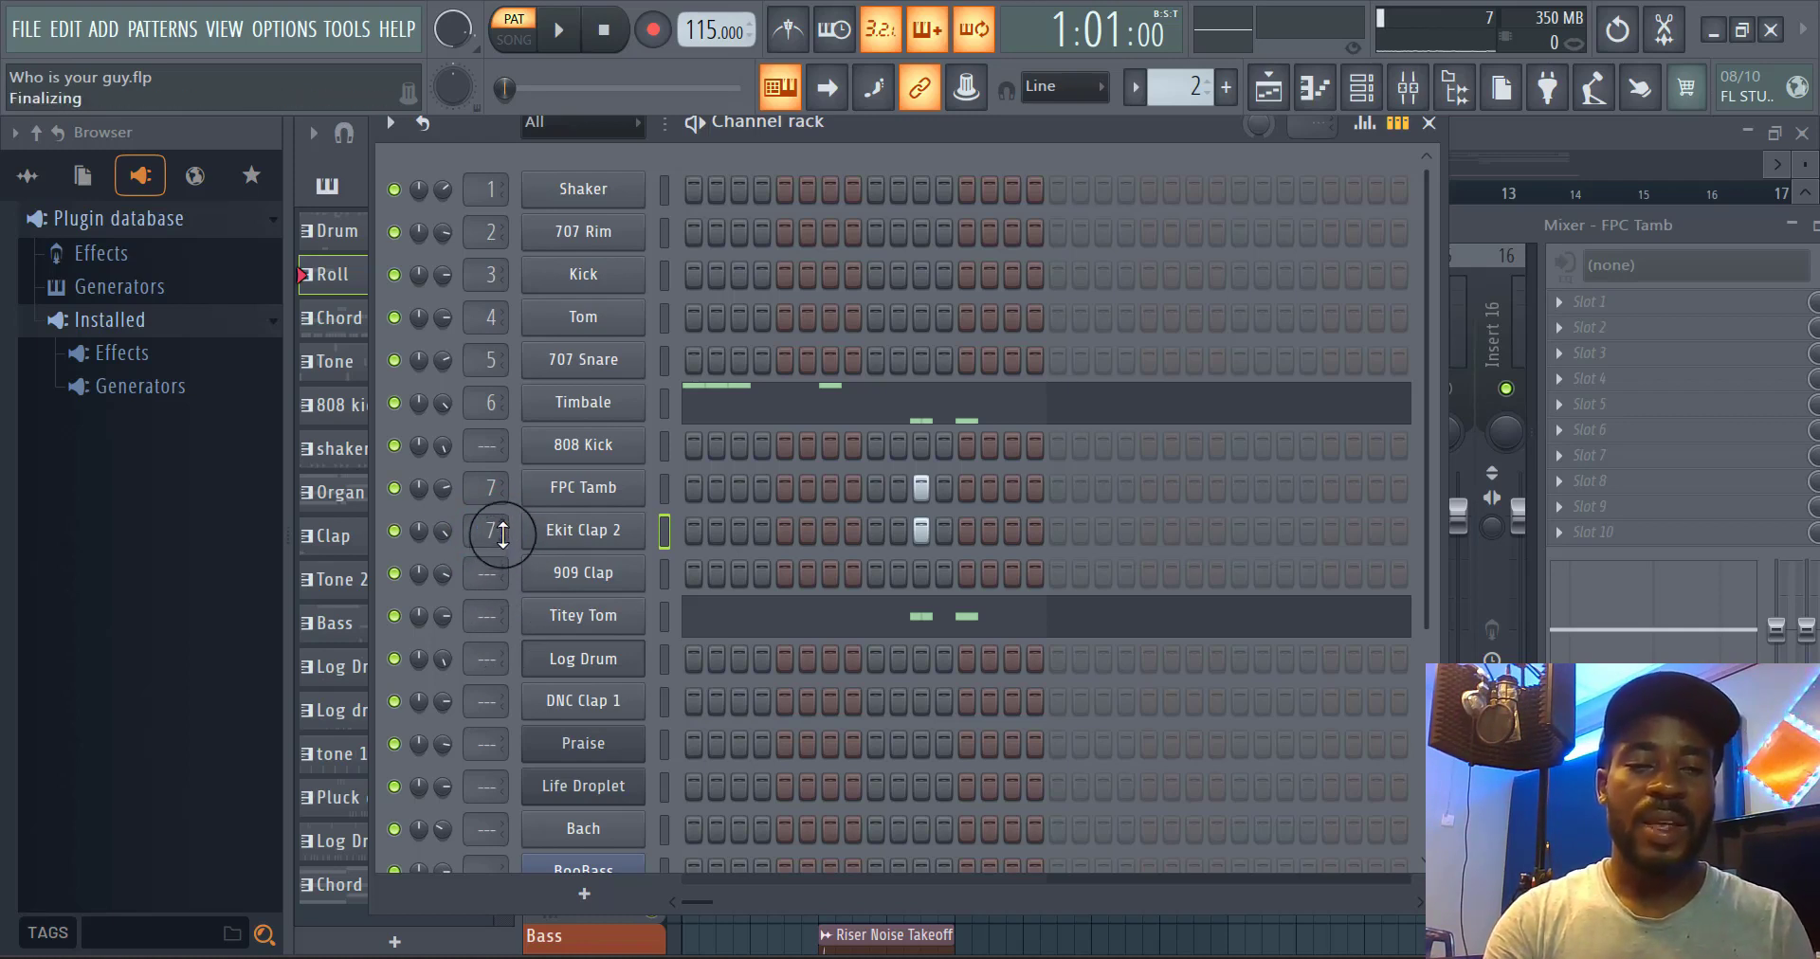
pyautogui.click(502, 533)
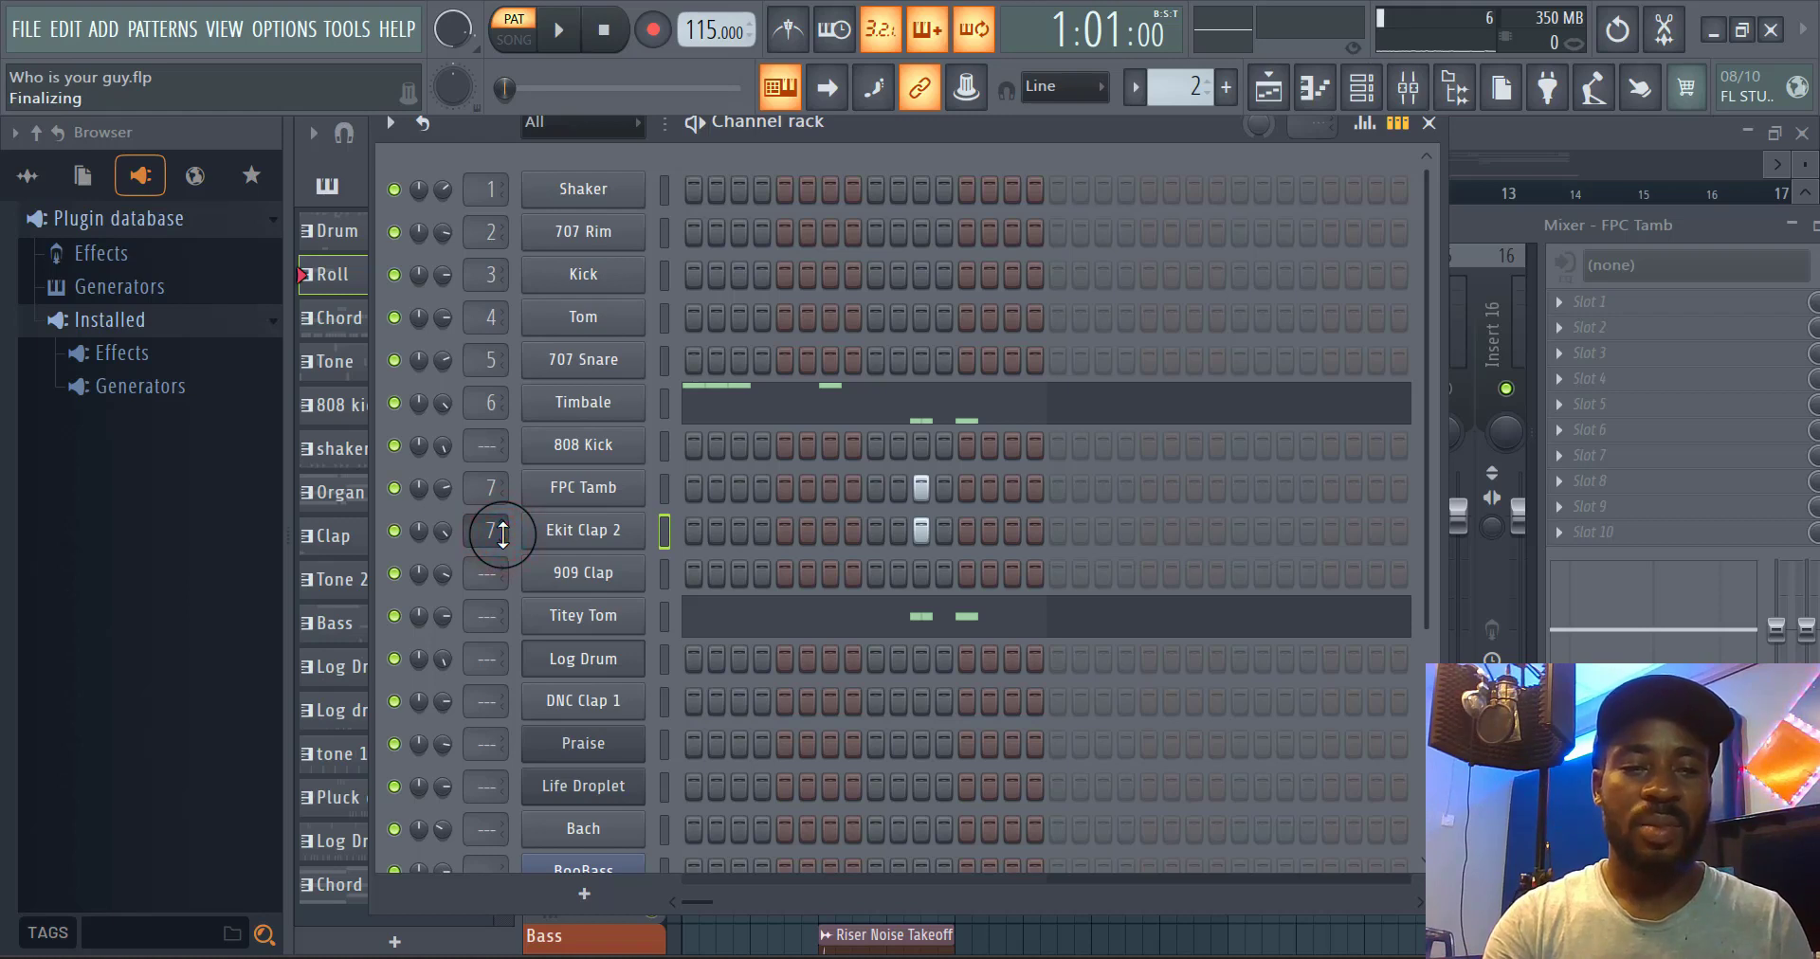
pyautogui.moveTo(502, 533); pyautogui.dragTo(488, 503)
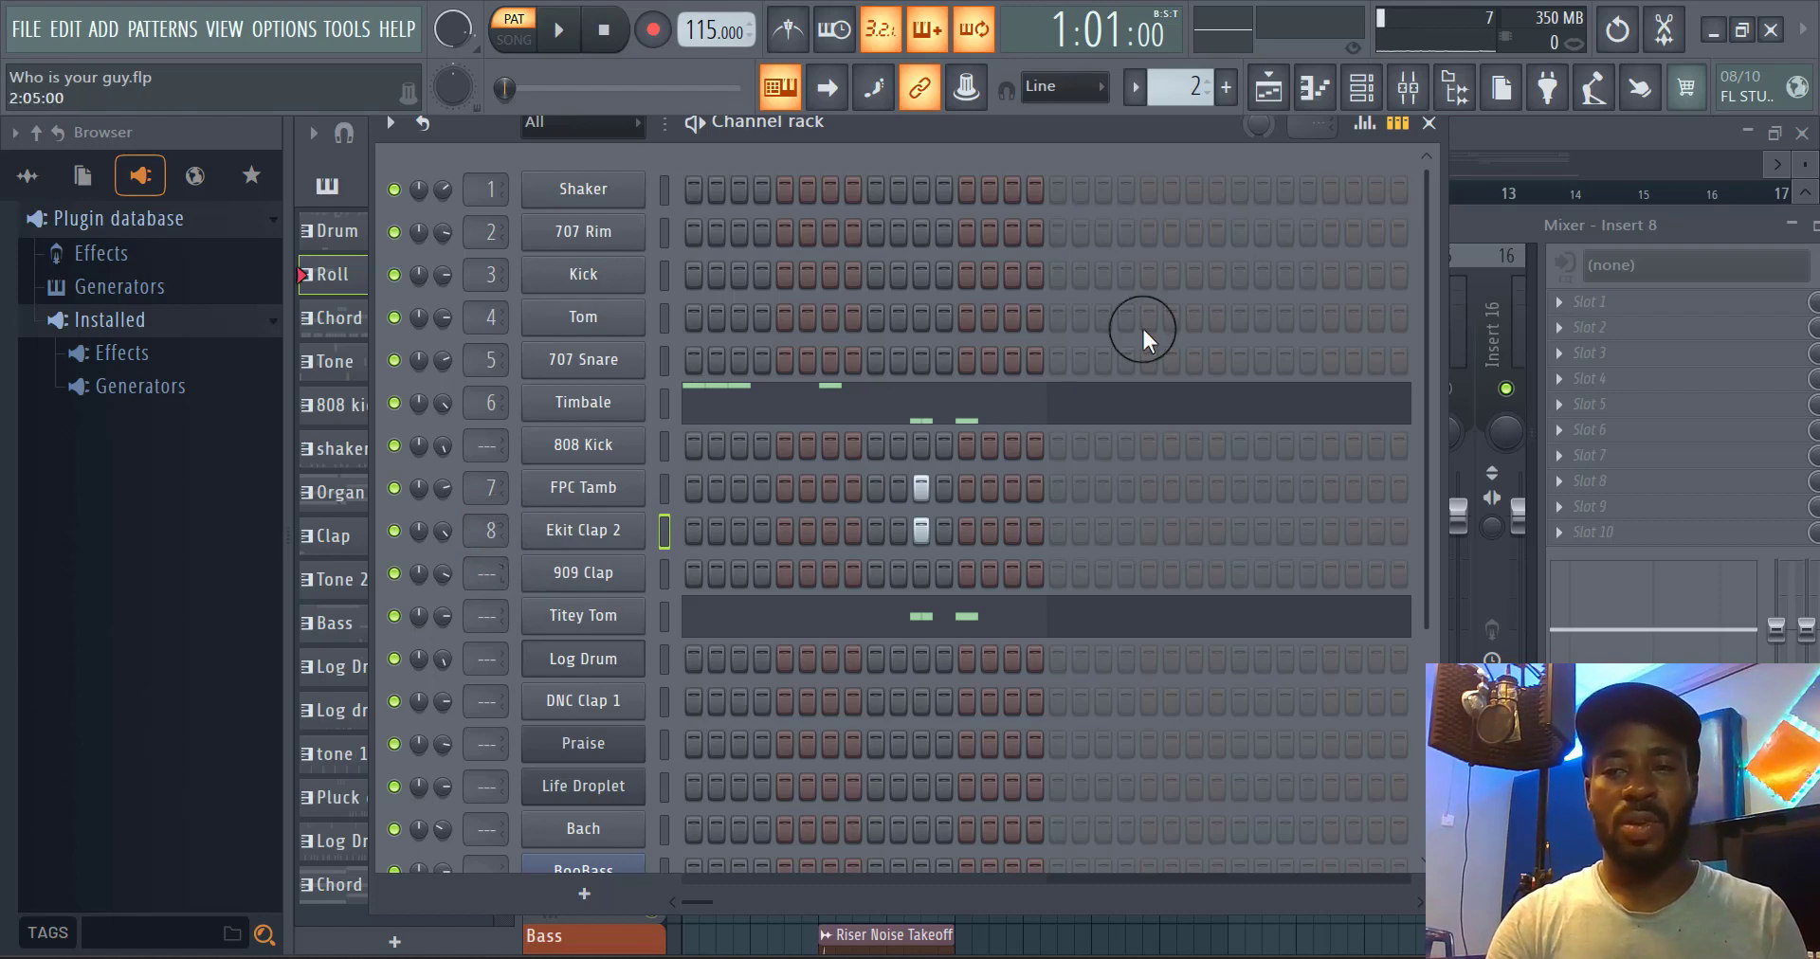
pyautogui.click(1493, 229)
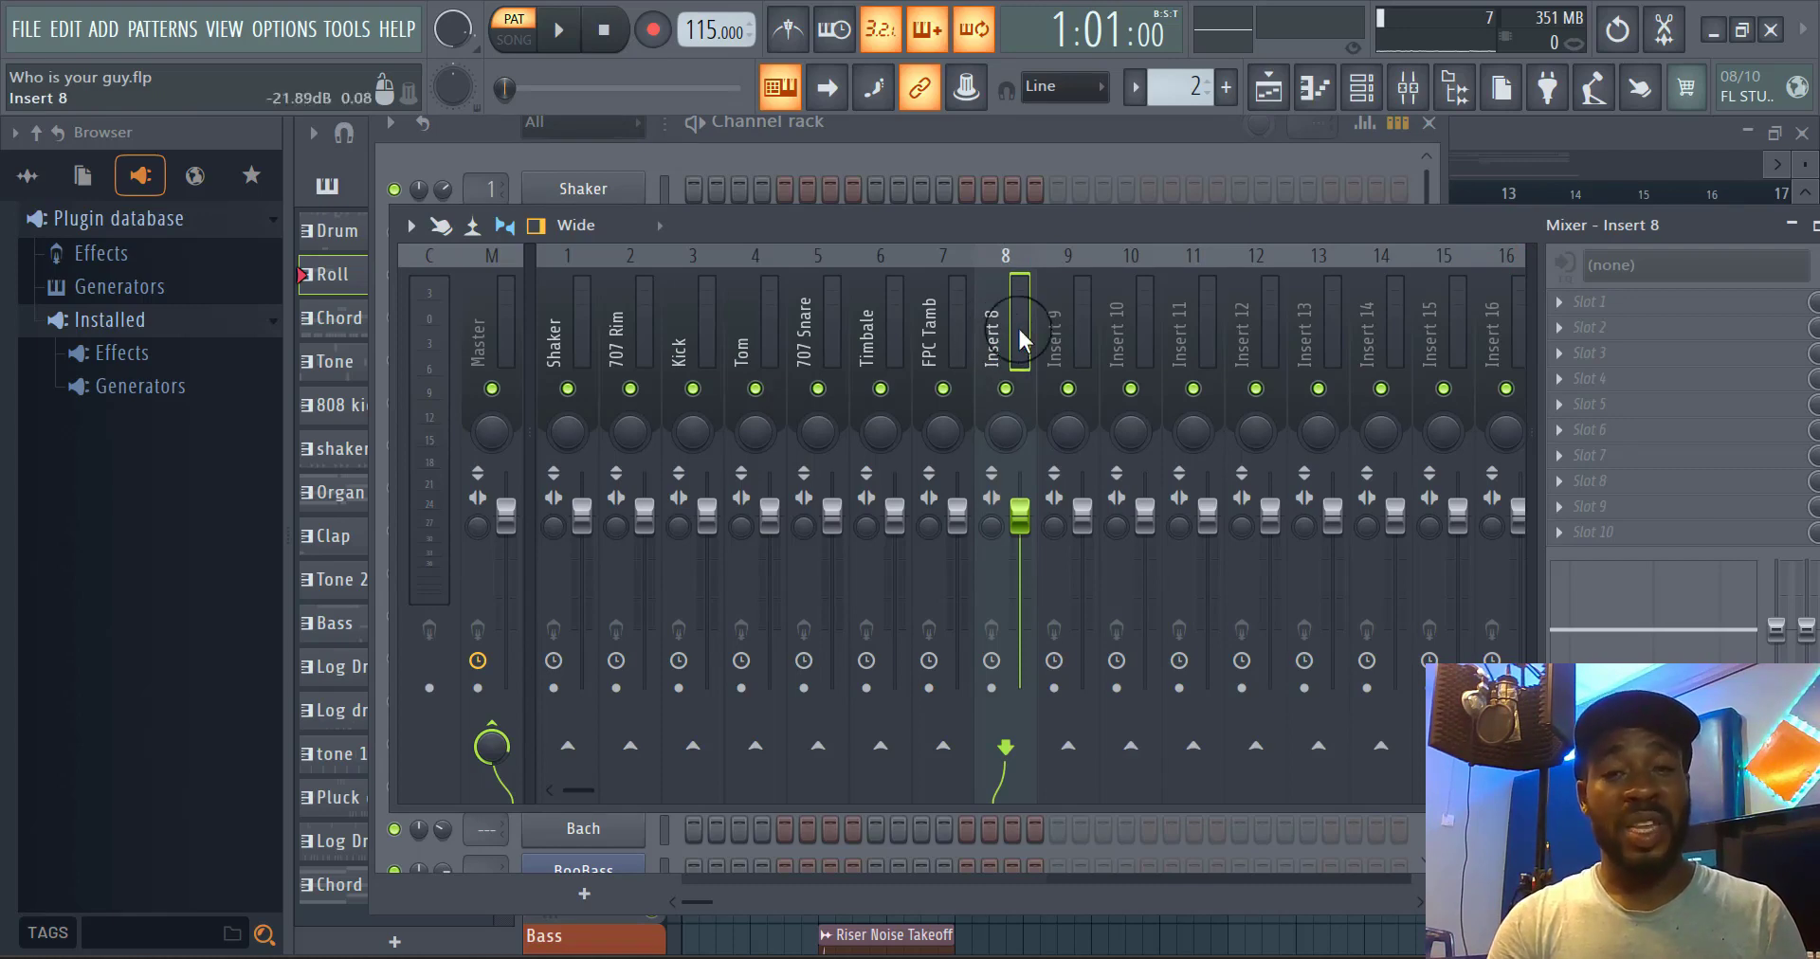
# Route the selected Ekit Clap 2 channel to mixer track Insert 8 so the track takes the channel's name
pyautogui.click(1086, 138)
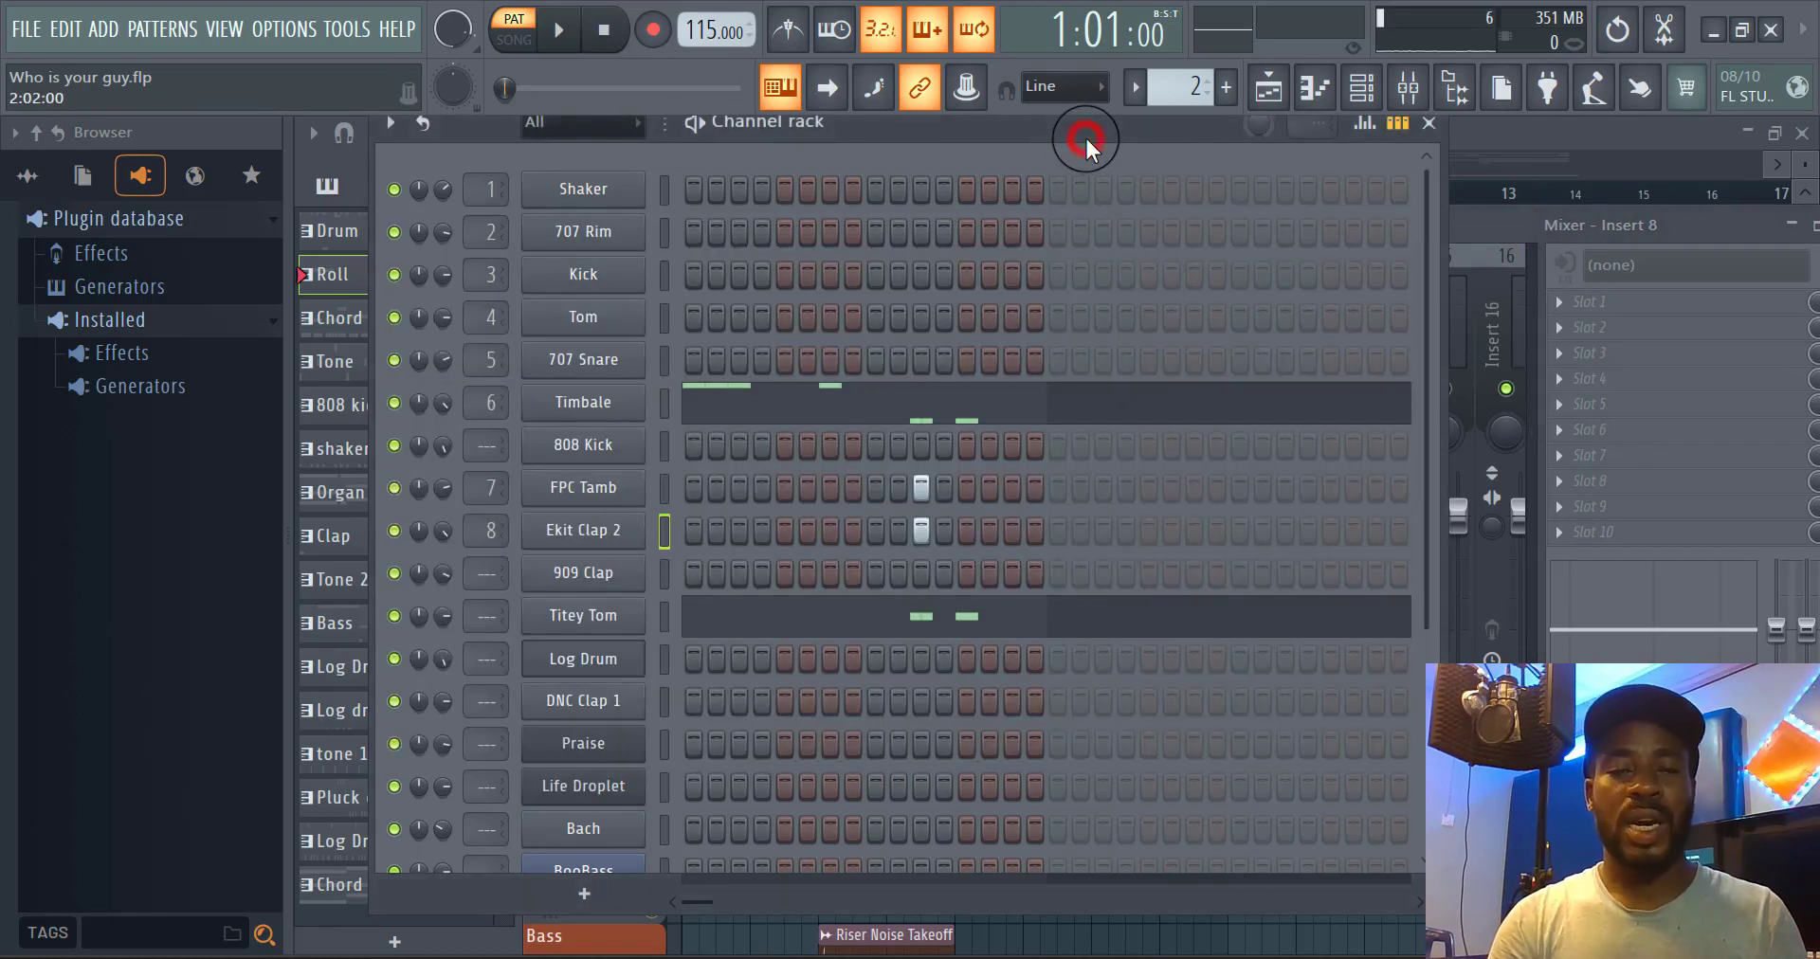
pyautogui.click(667, 536)
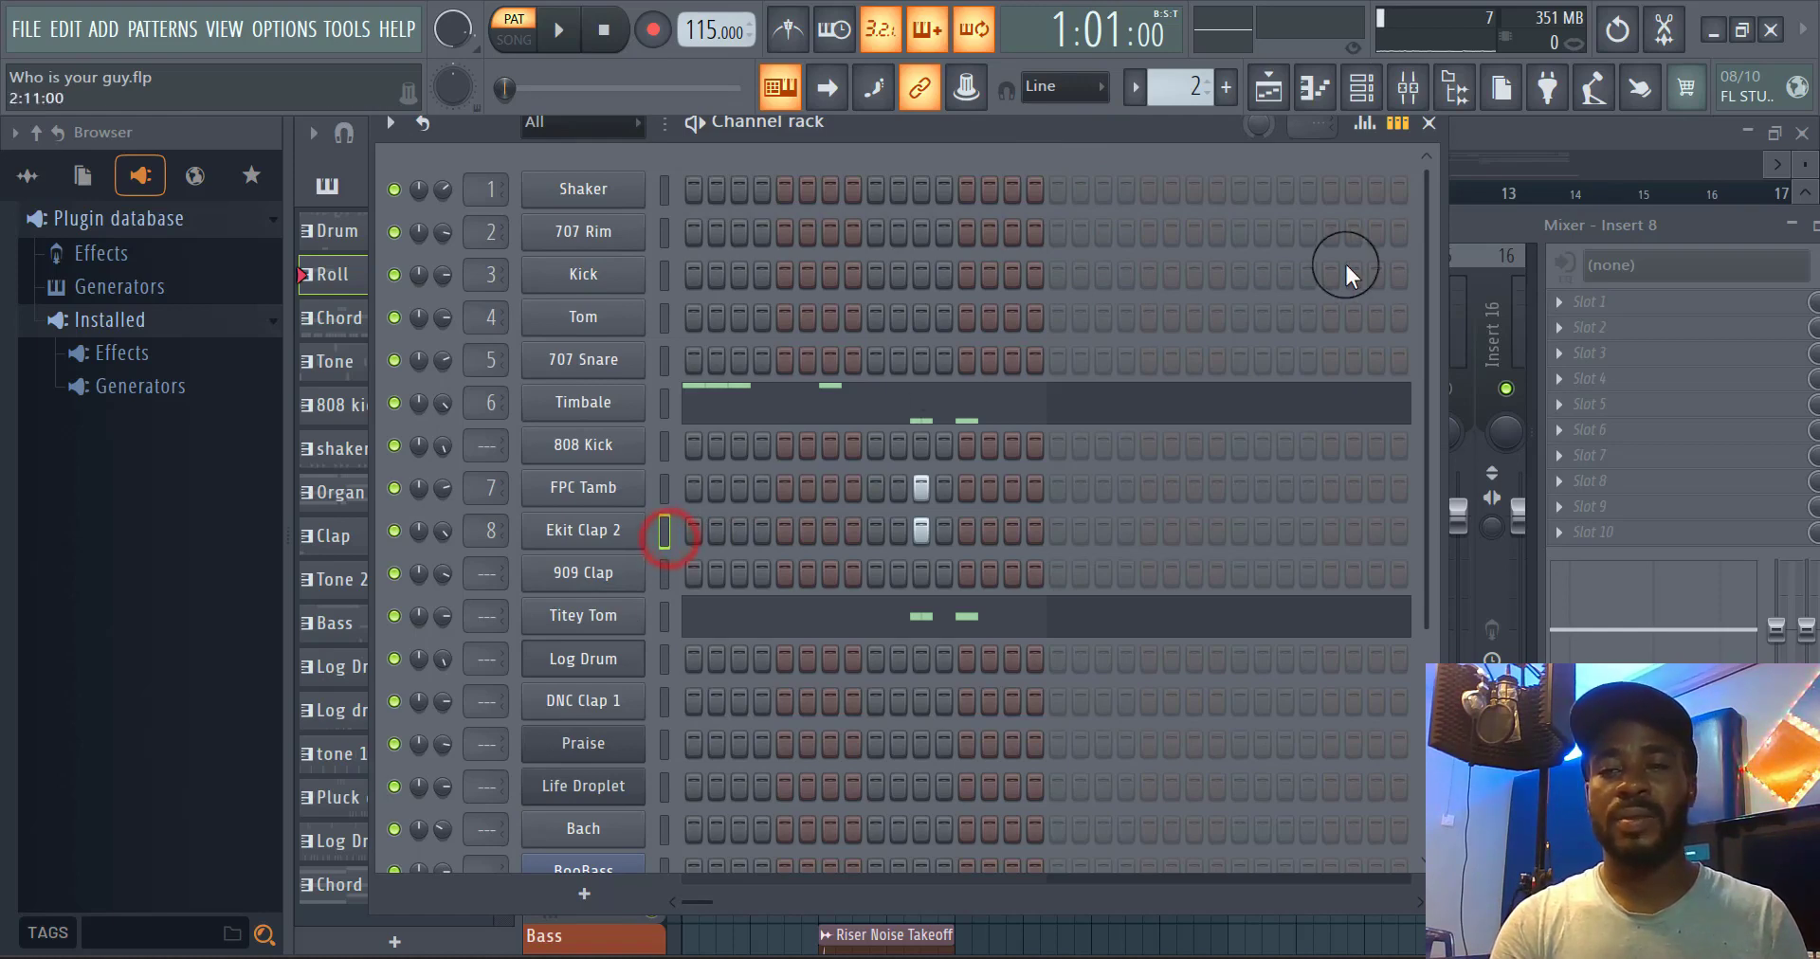
pyautogui.click(1505, 224)
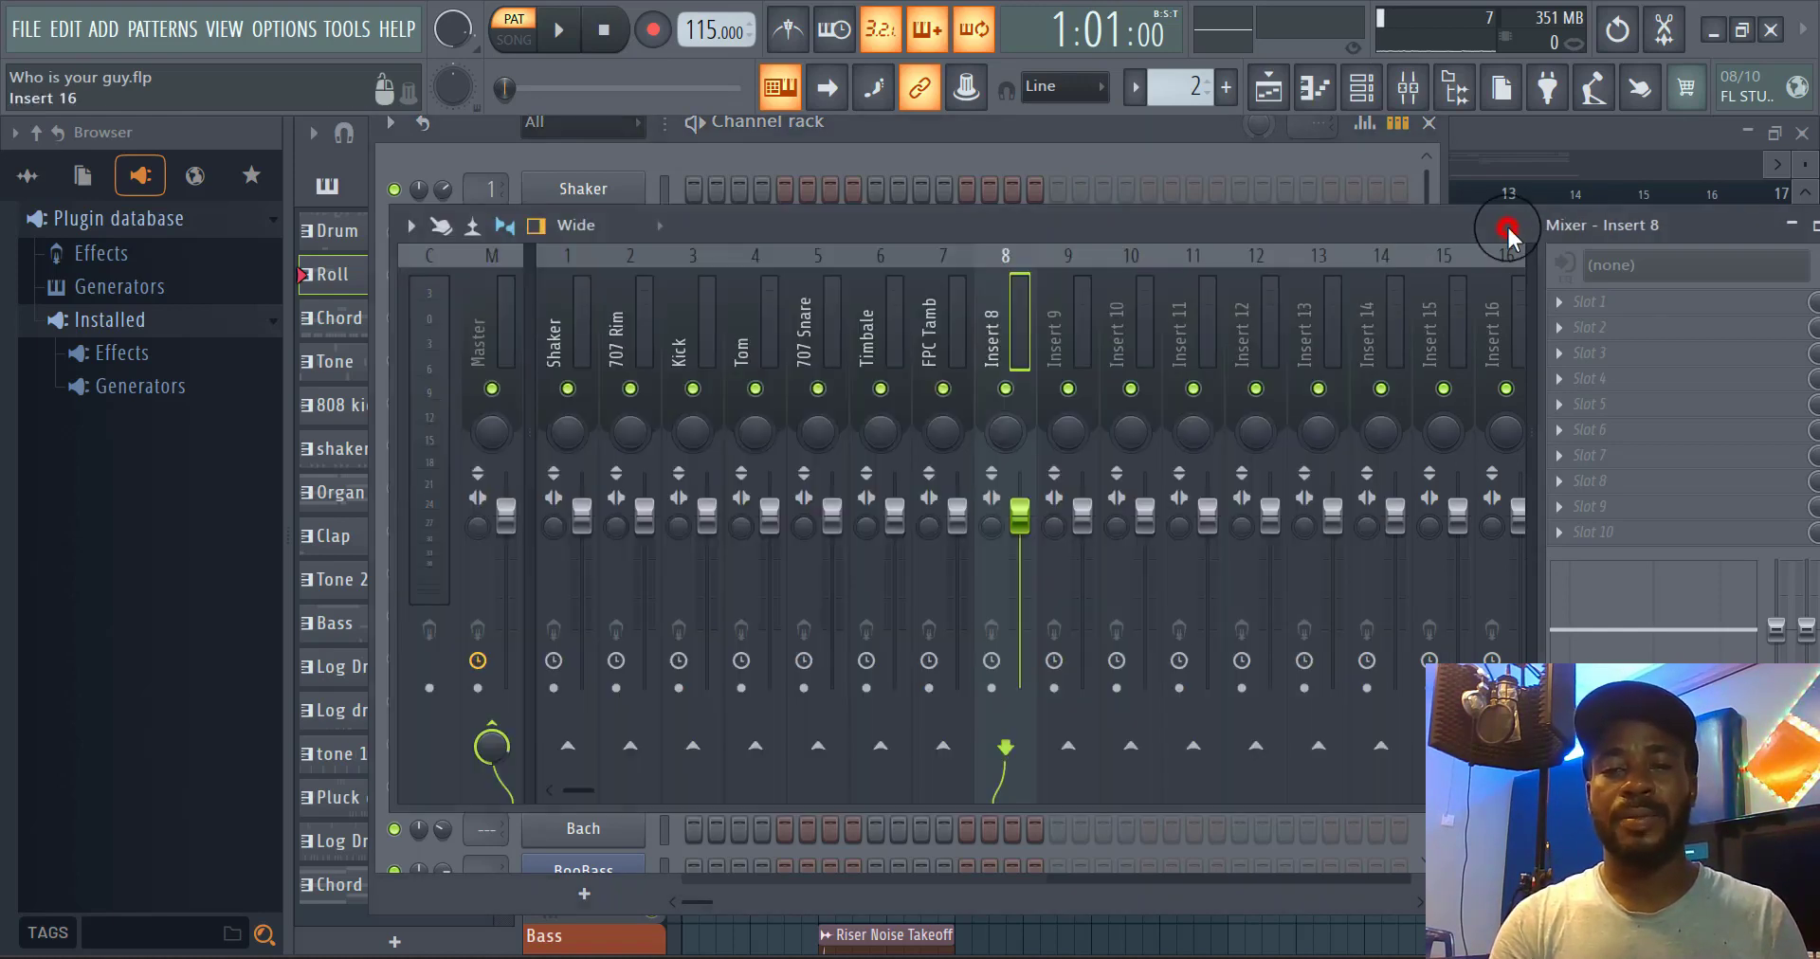
pyautogui.rightClick(1005, 358)
pyautogui.moveTo(1235, 504)
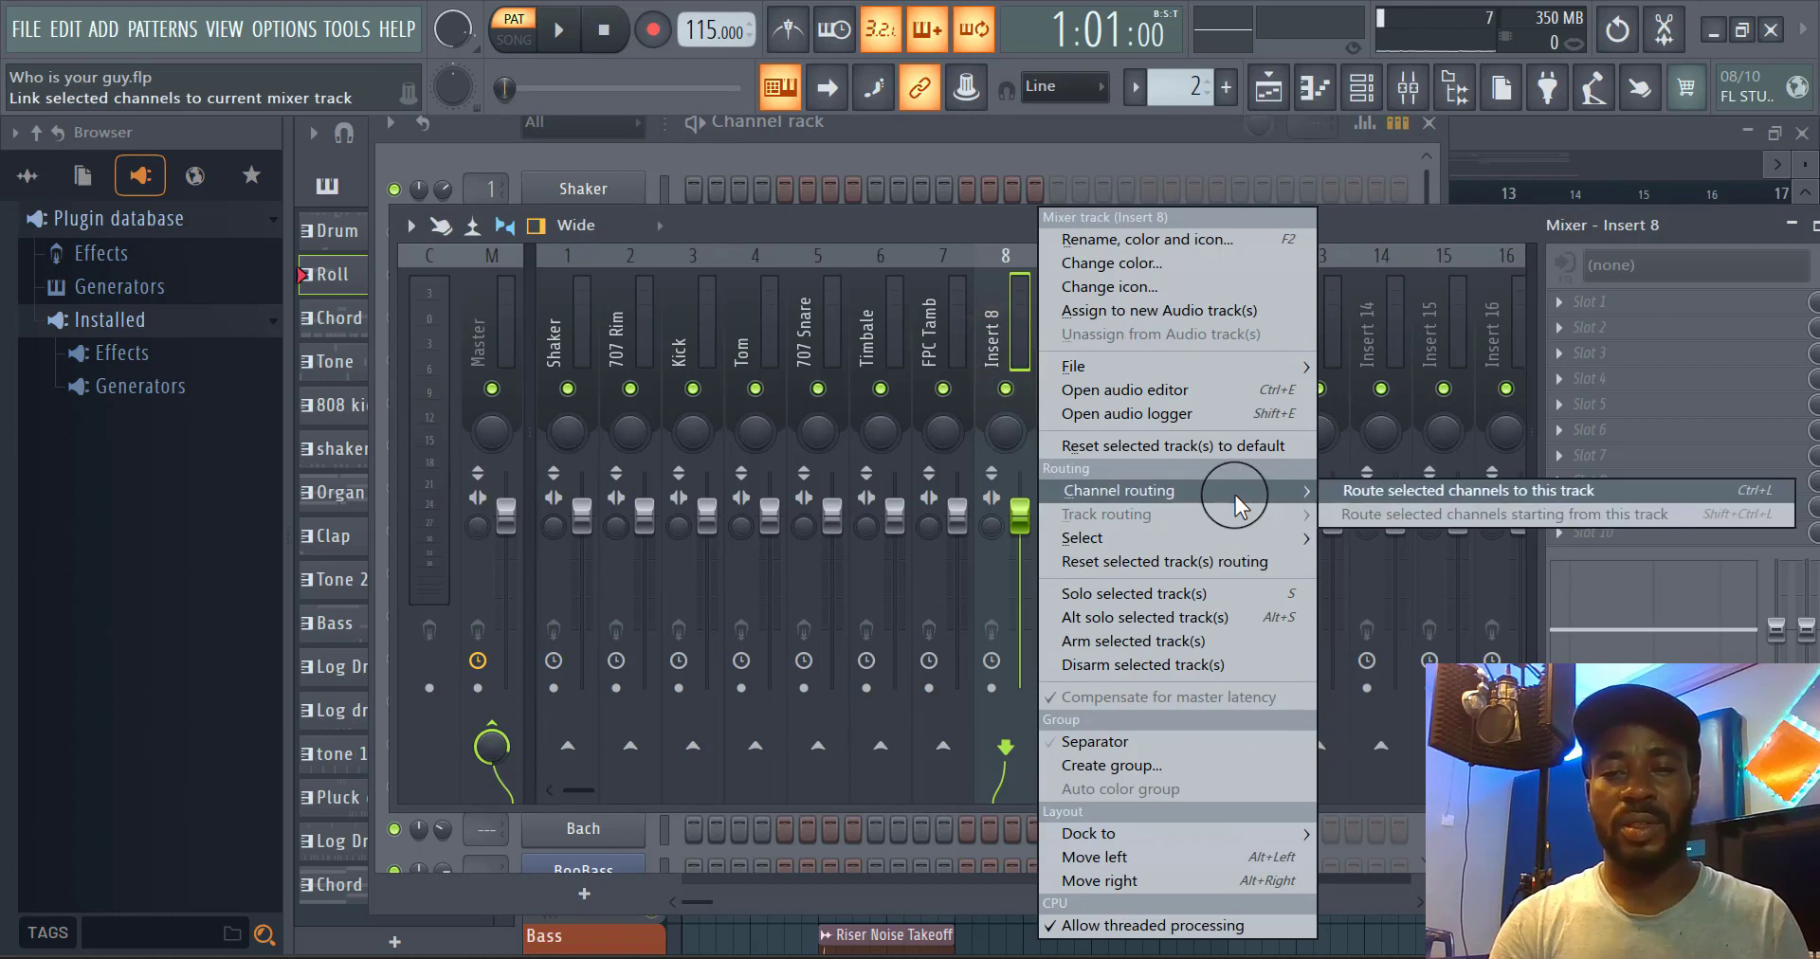
pyautogui.click(1414, 490)
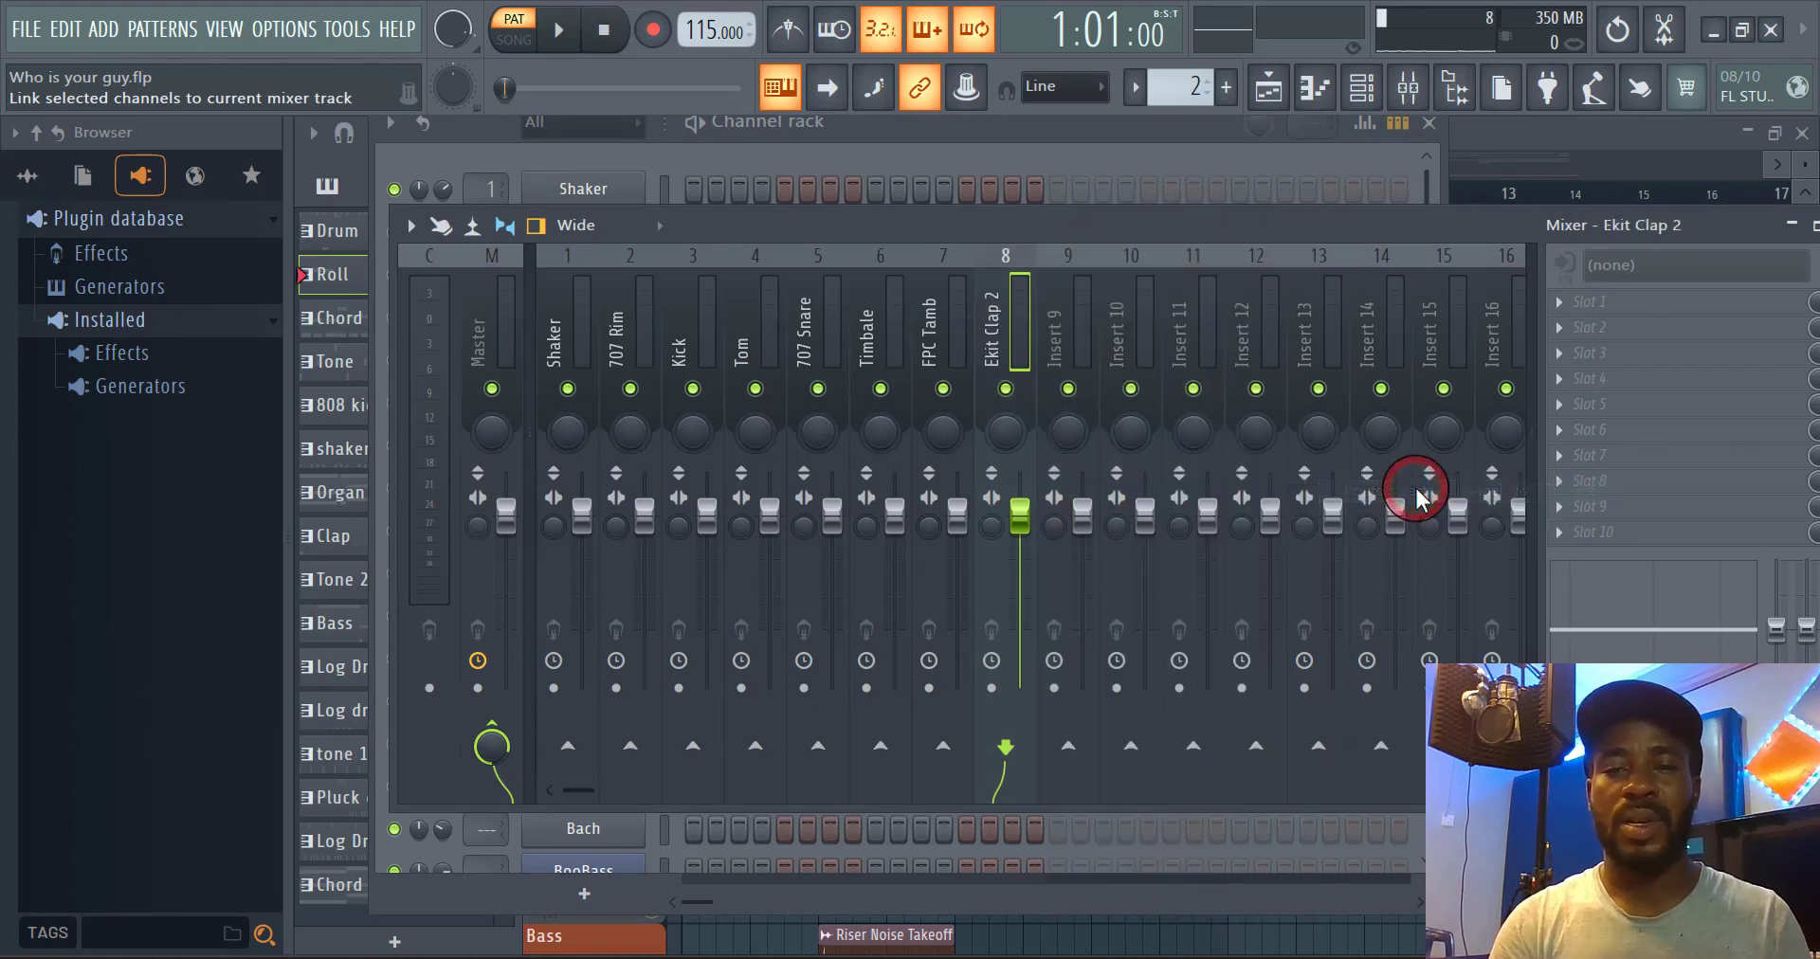
# Select the Titey Tom channel and route it to mixer track Insert 9
pyautogui.click(1099, 140)
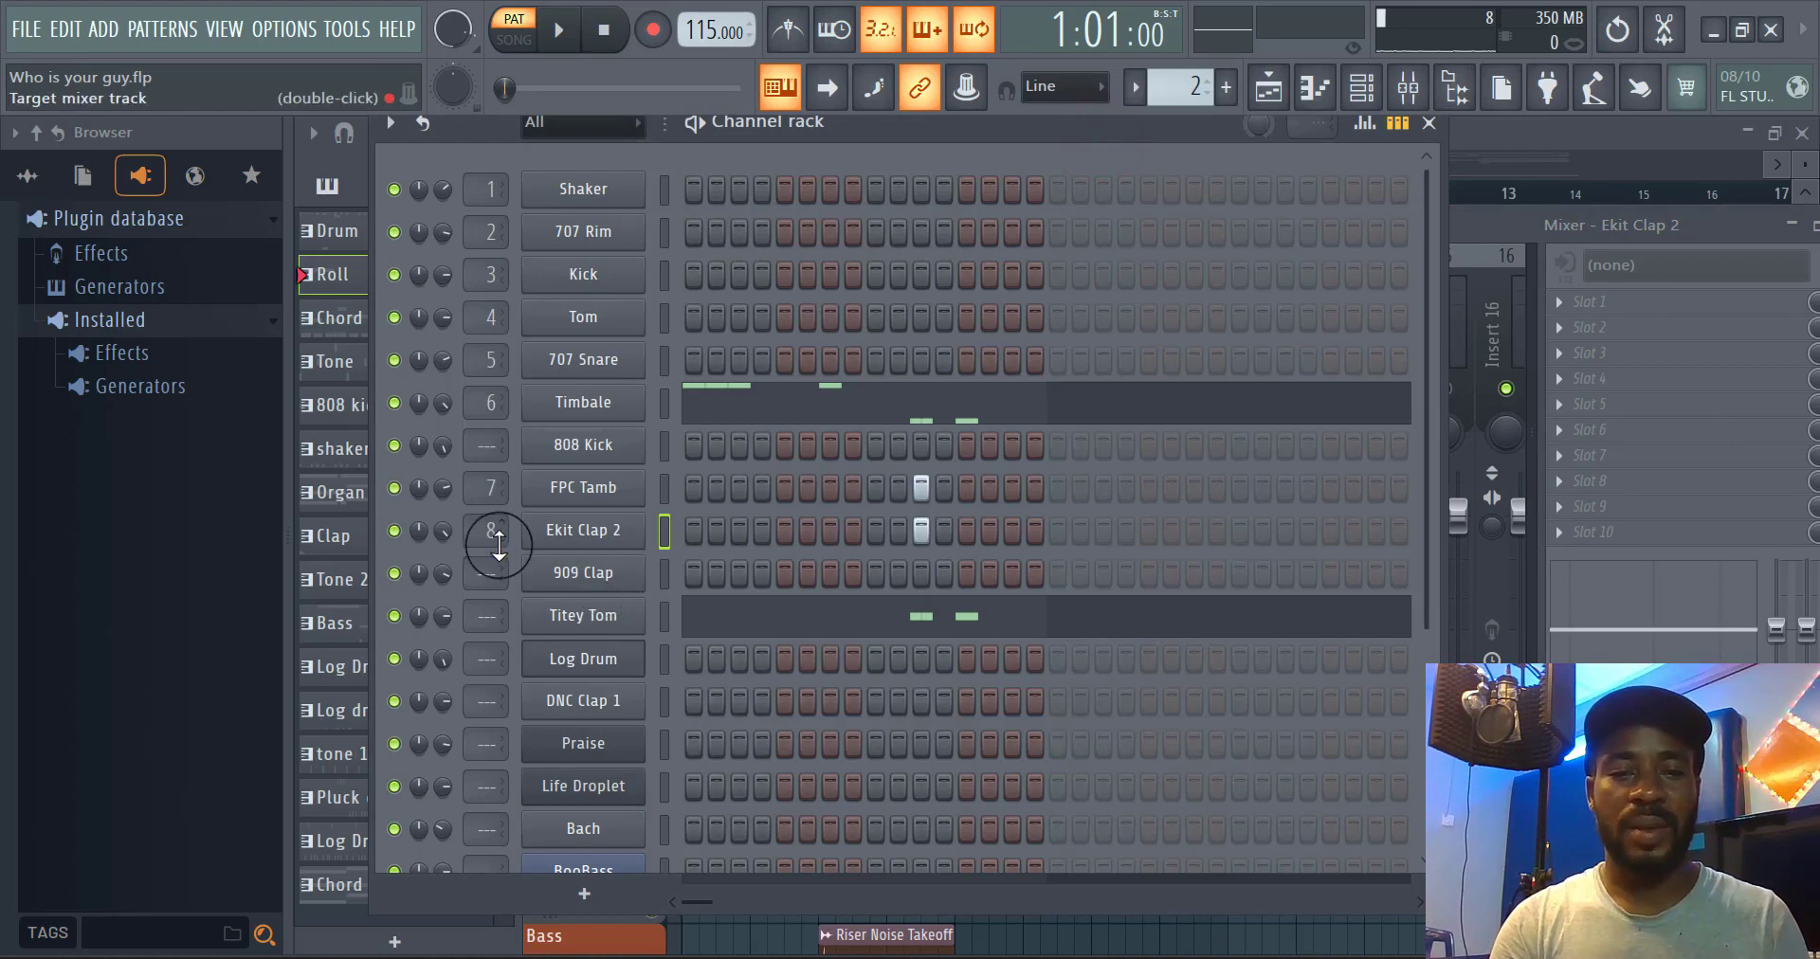
pyautogui.click(663, 617)
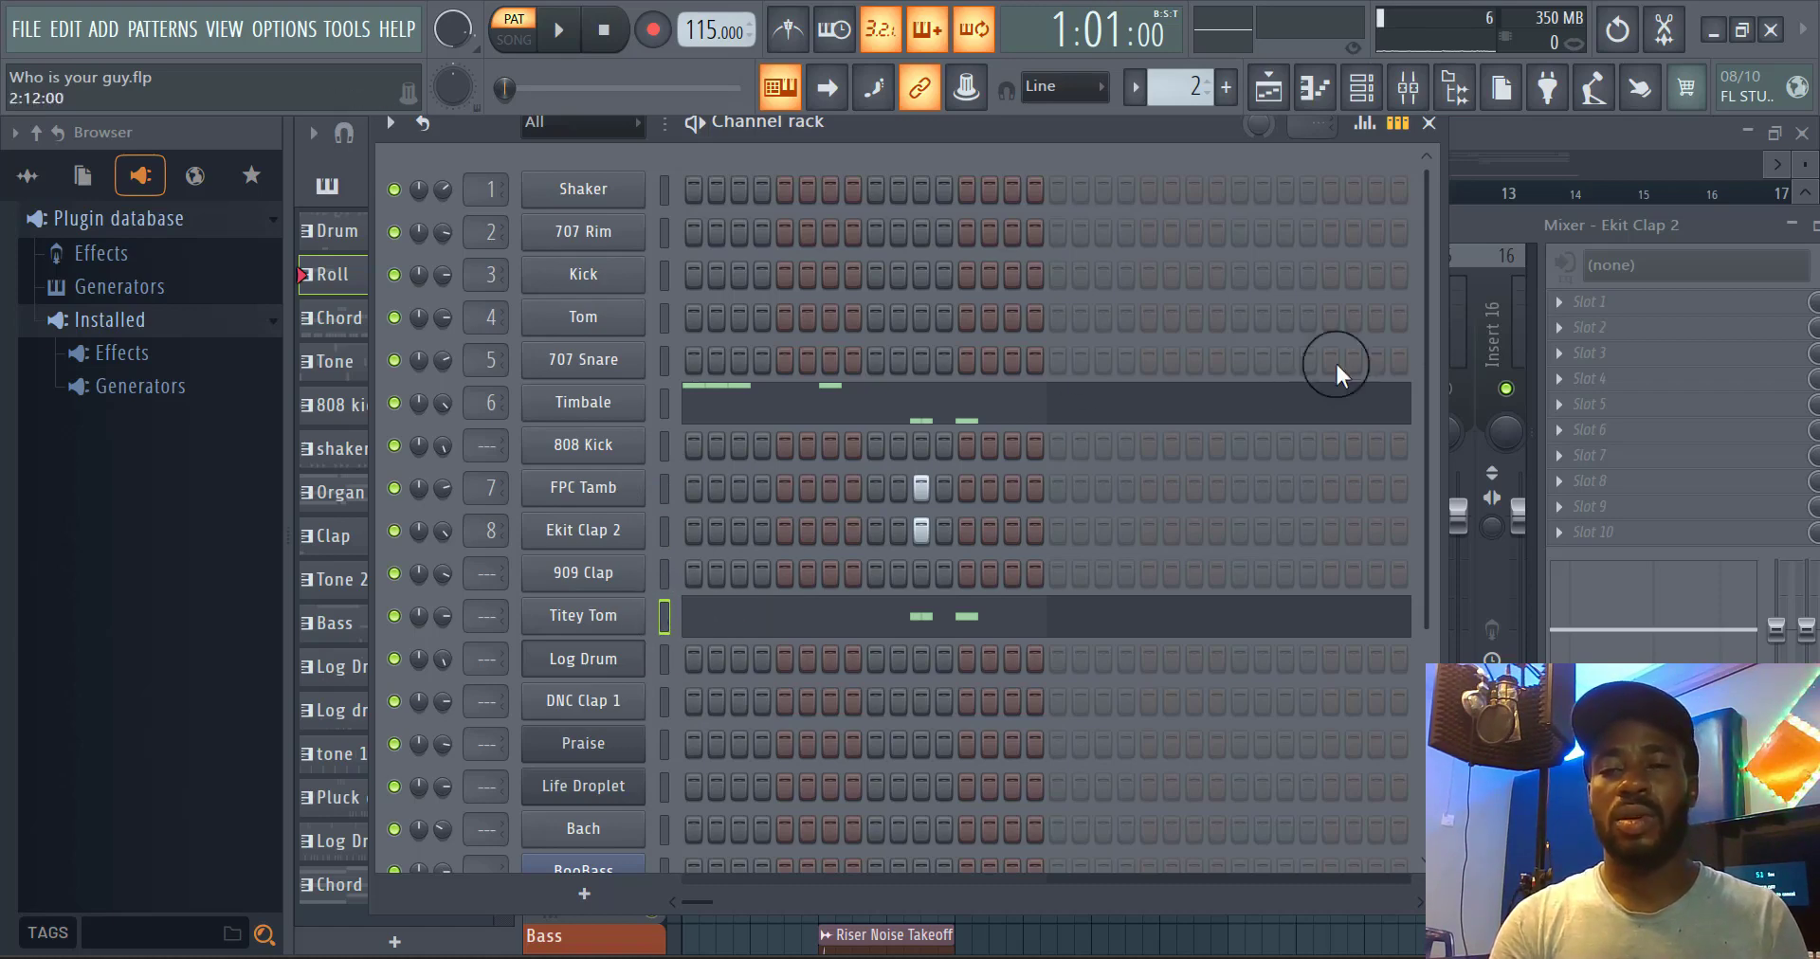
pyautogui.click(1482, 228)
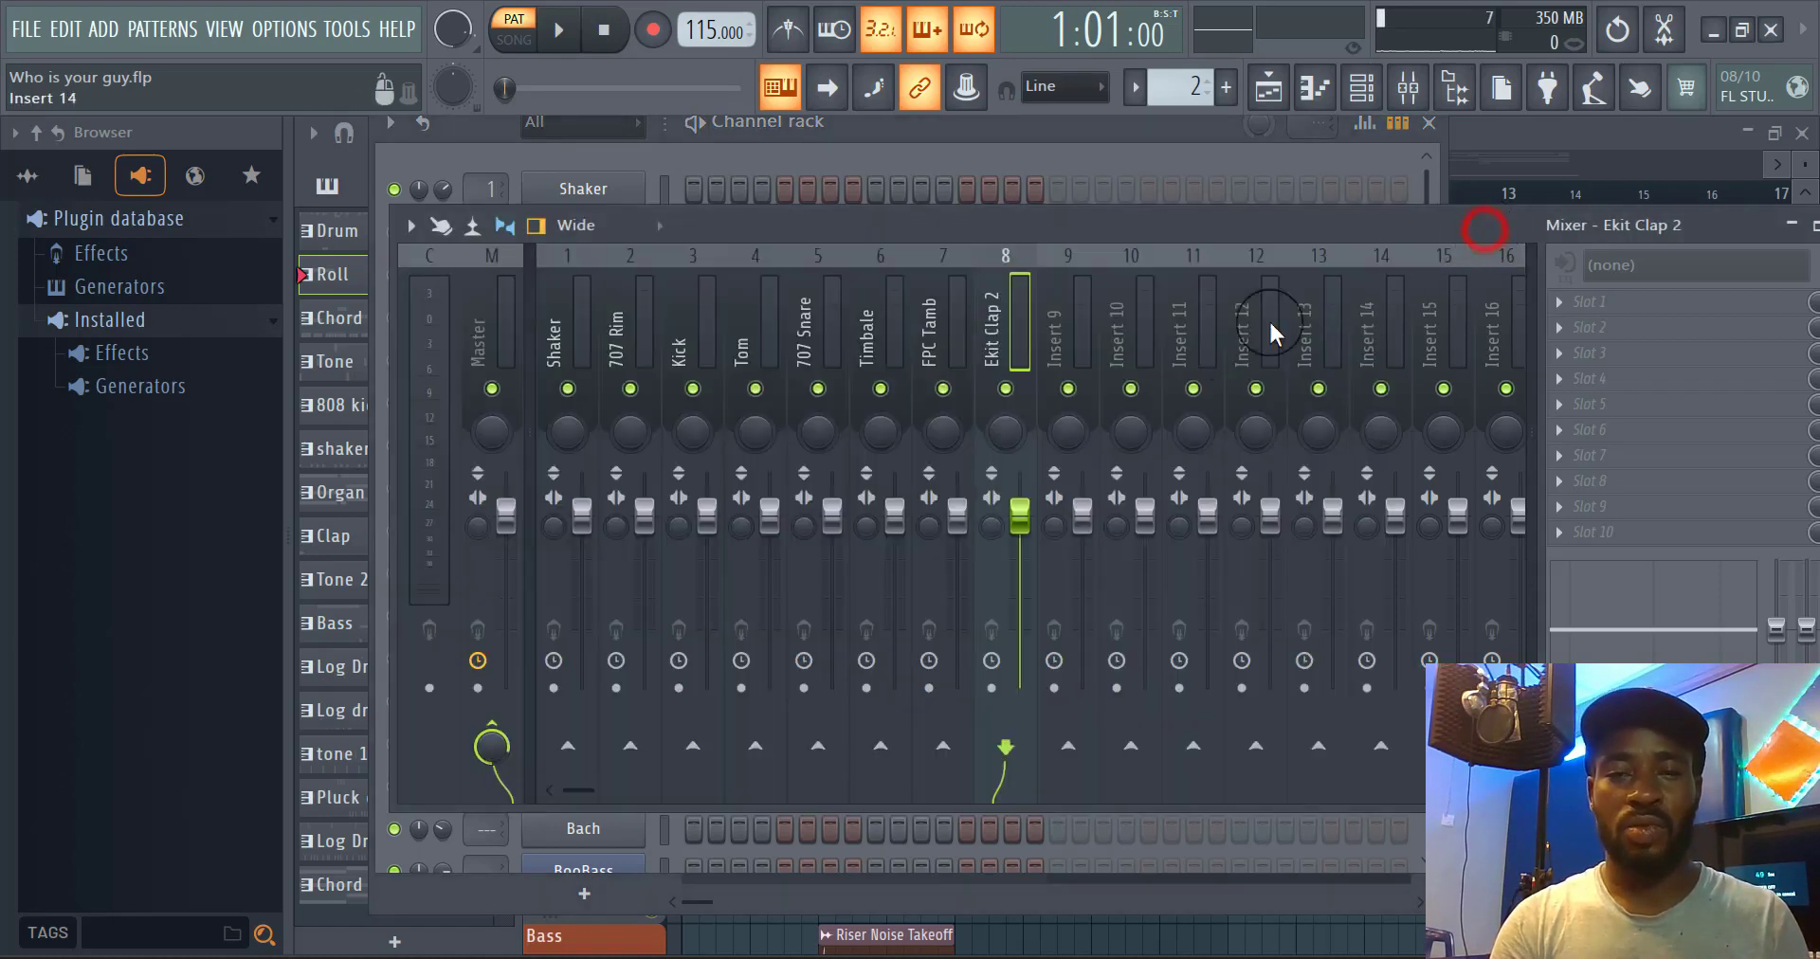
pyautogui.rightClick(1084, 343)
pyautogui.moveTo(1185, 512)
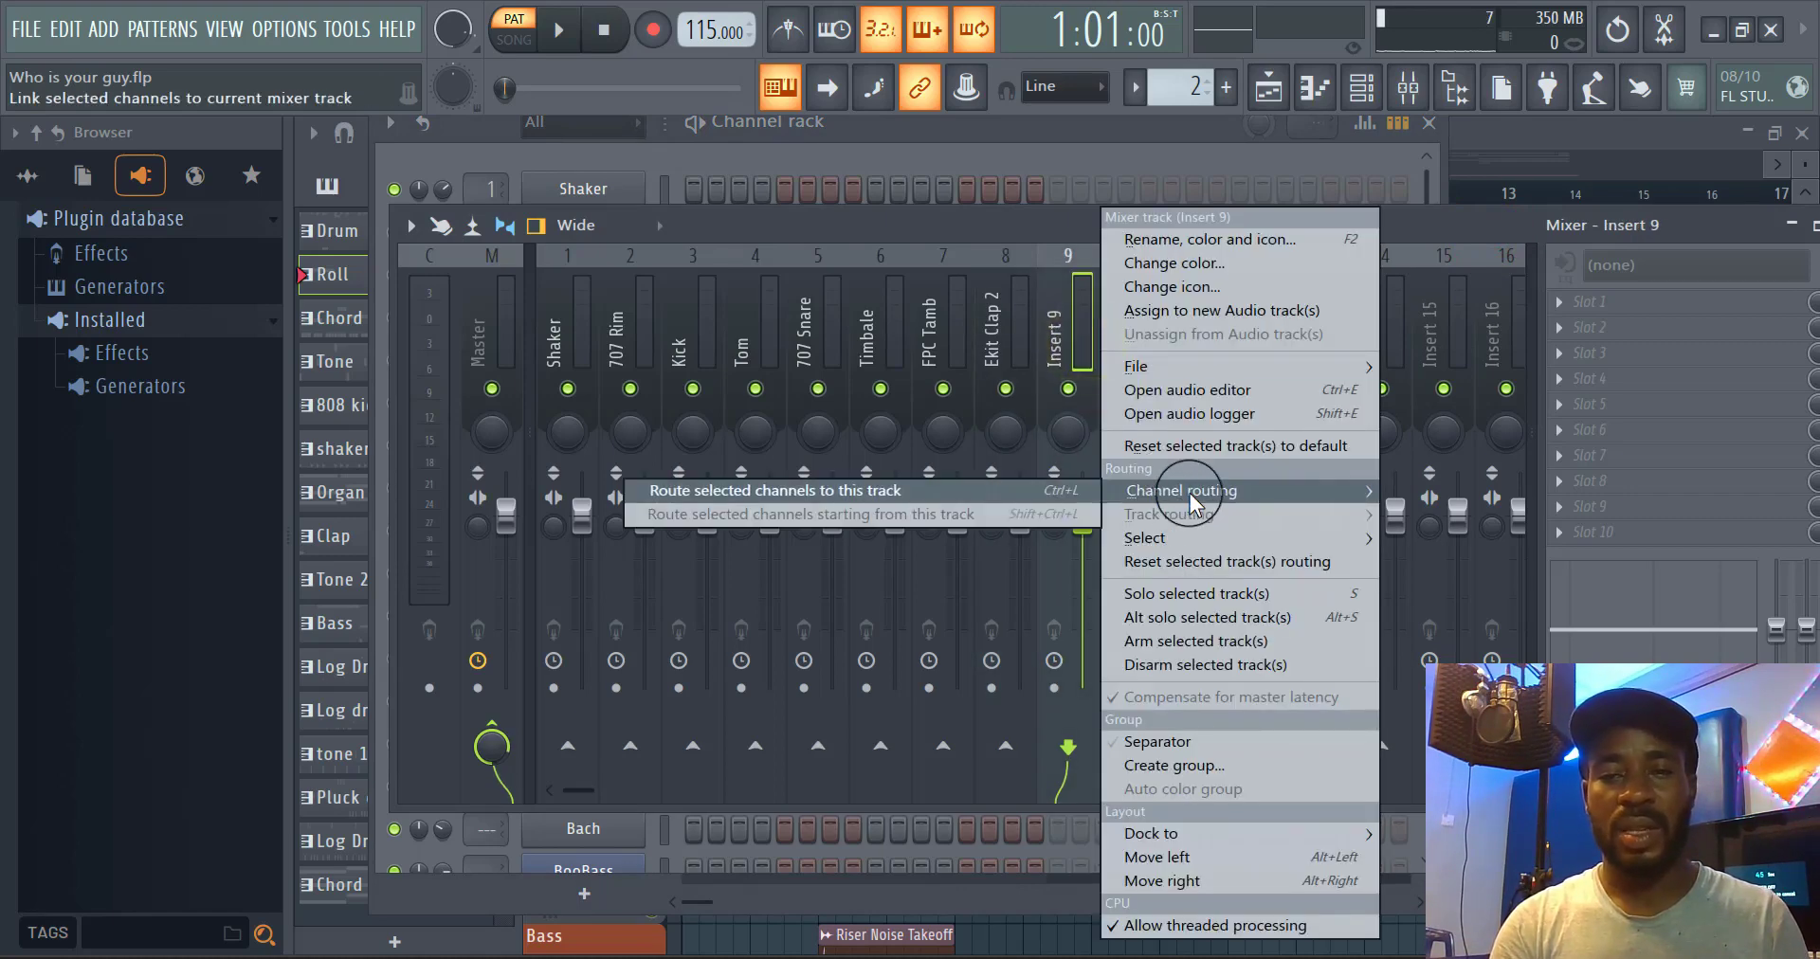
pyautogui.click(1032, 491)
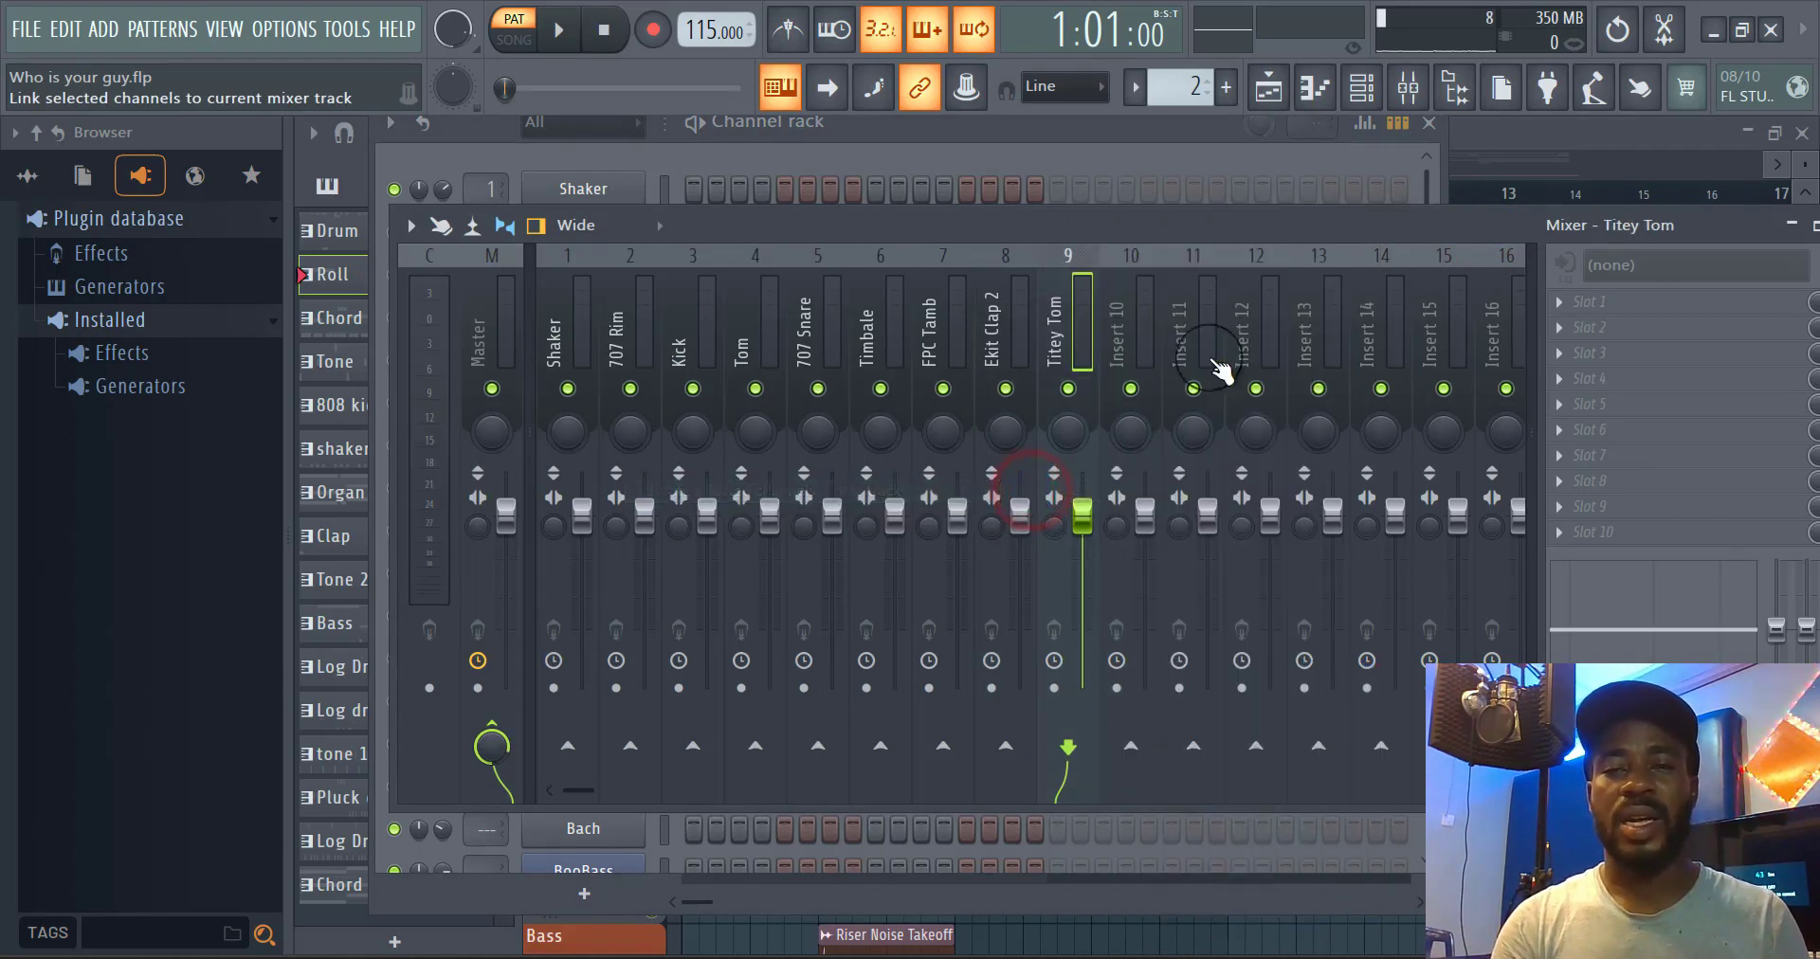
# Switch to the Chord 1 pattern and bring the channel rack forward to view its channels
pyautogui.click(1139, 129)
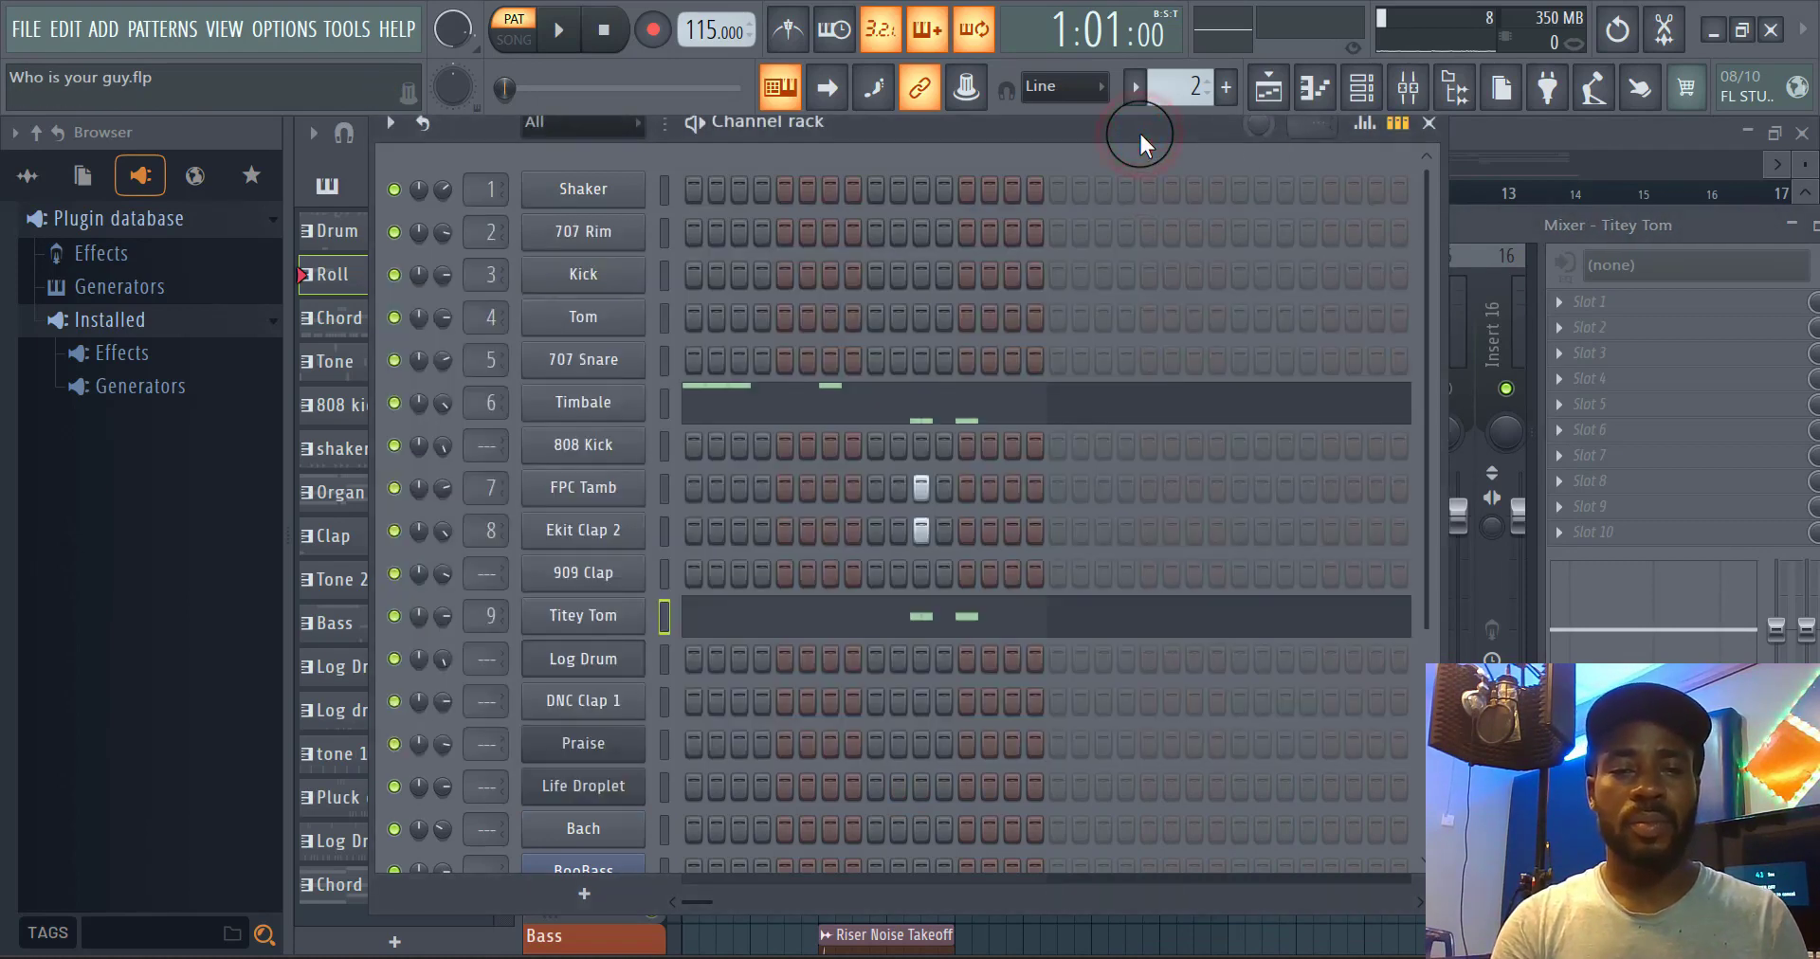
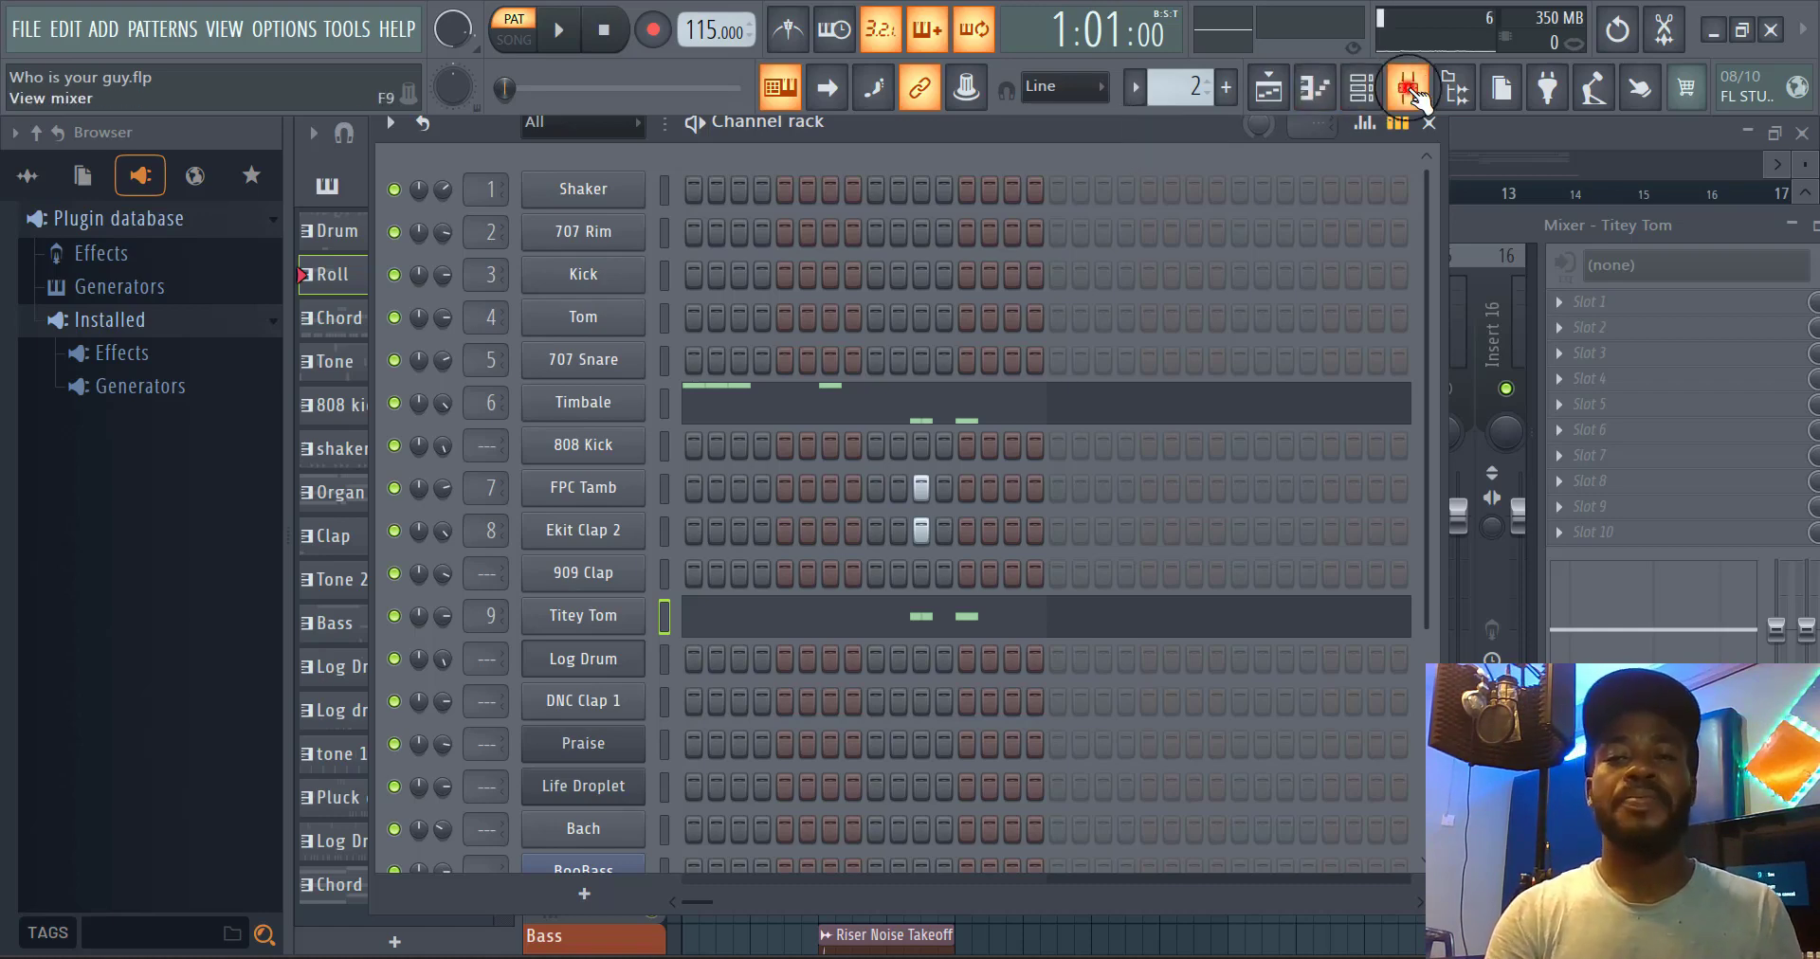
pyautogui.click(1410, 89)
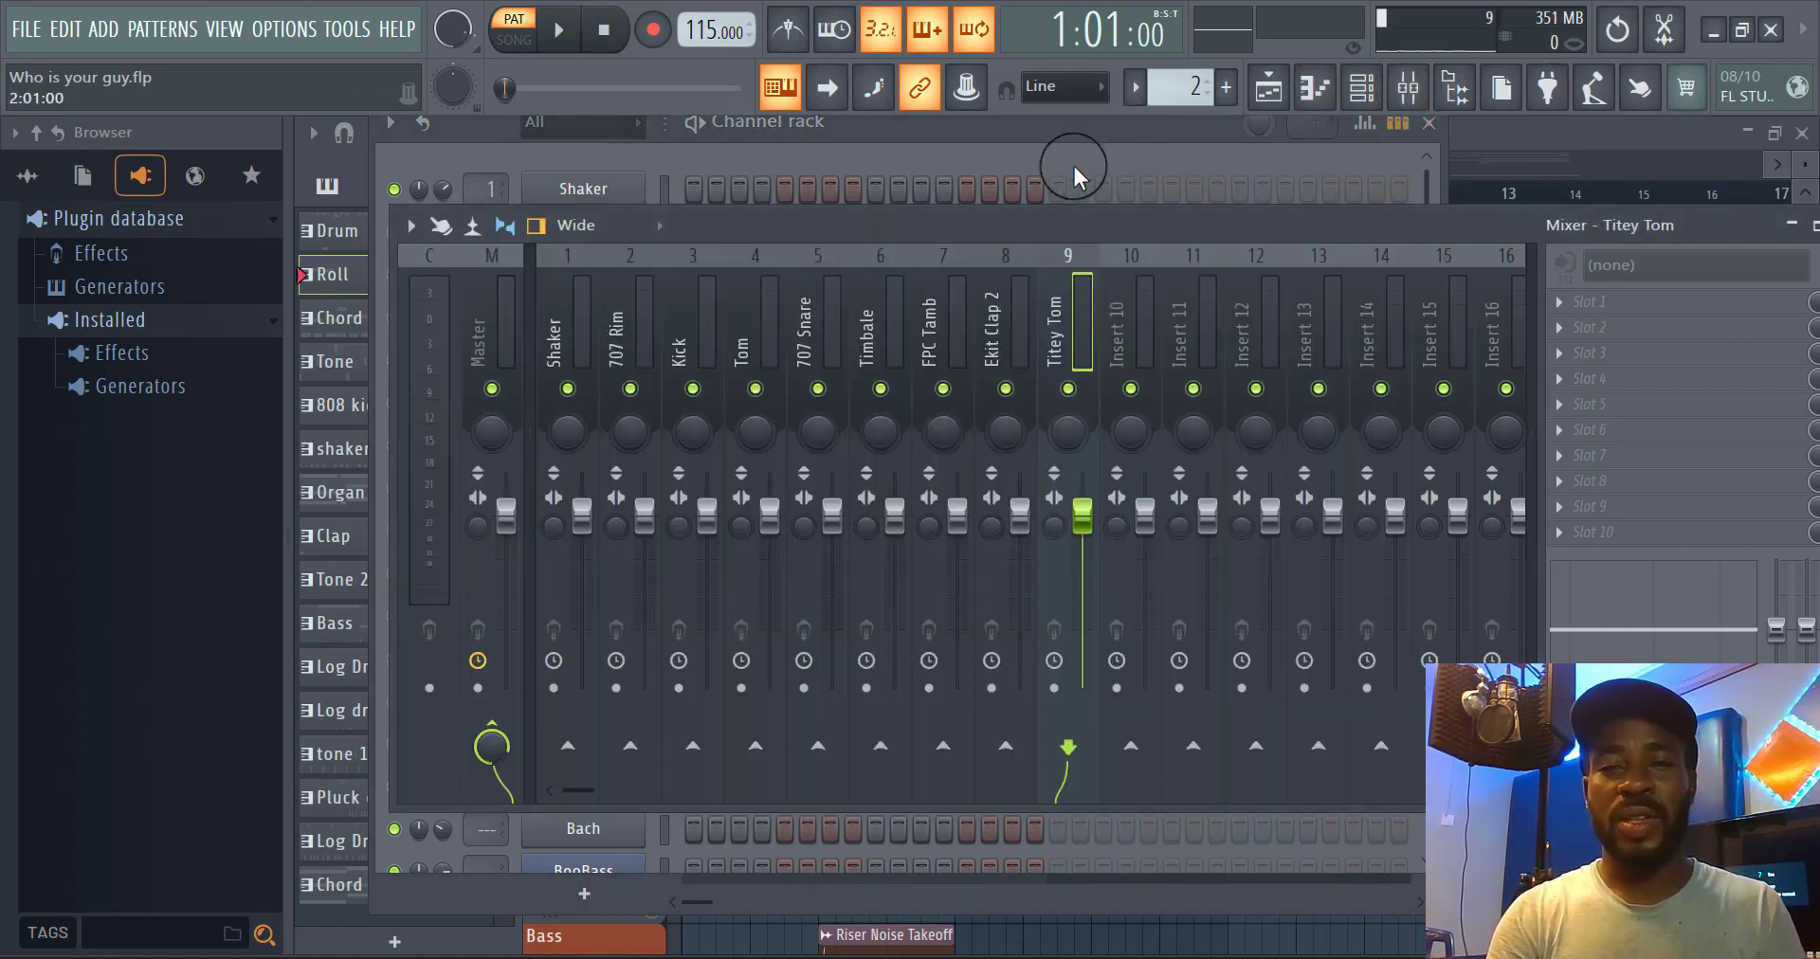
pyautogui.click(1135, 87)
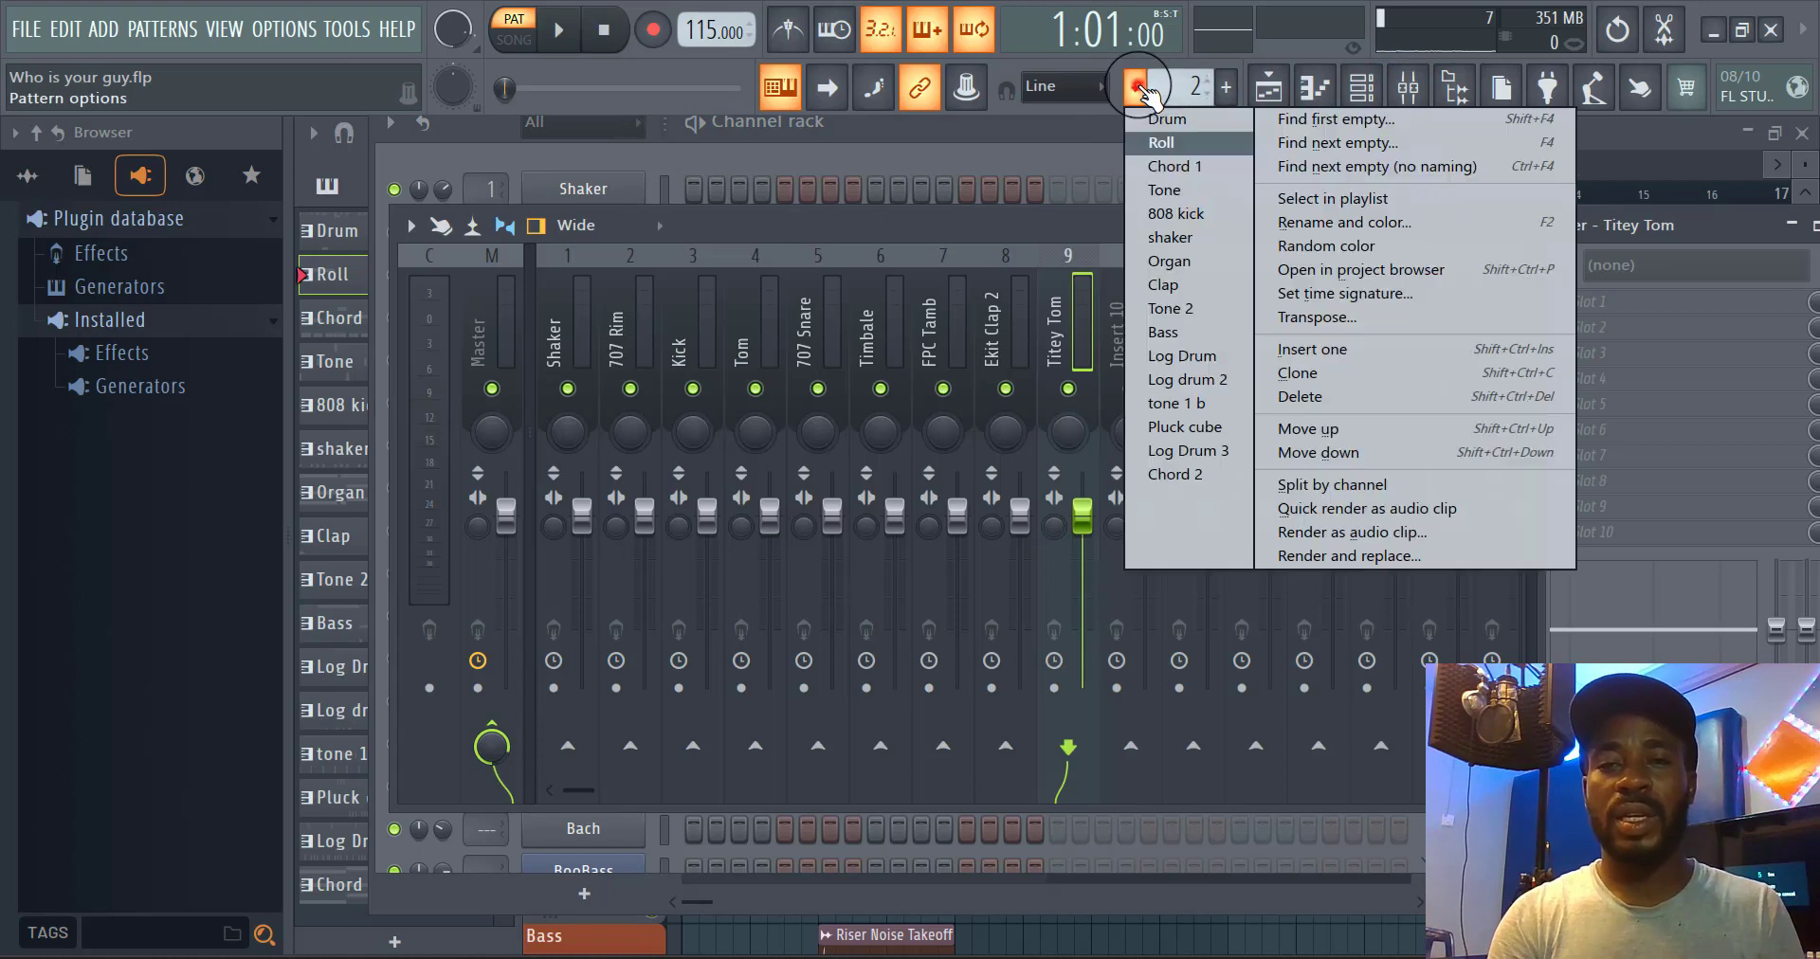
pyautogui.click(1164, 169)
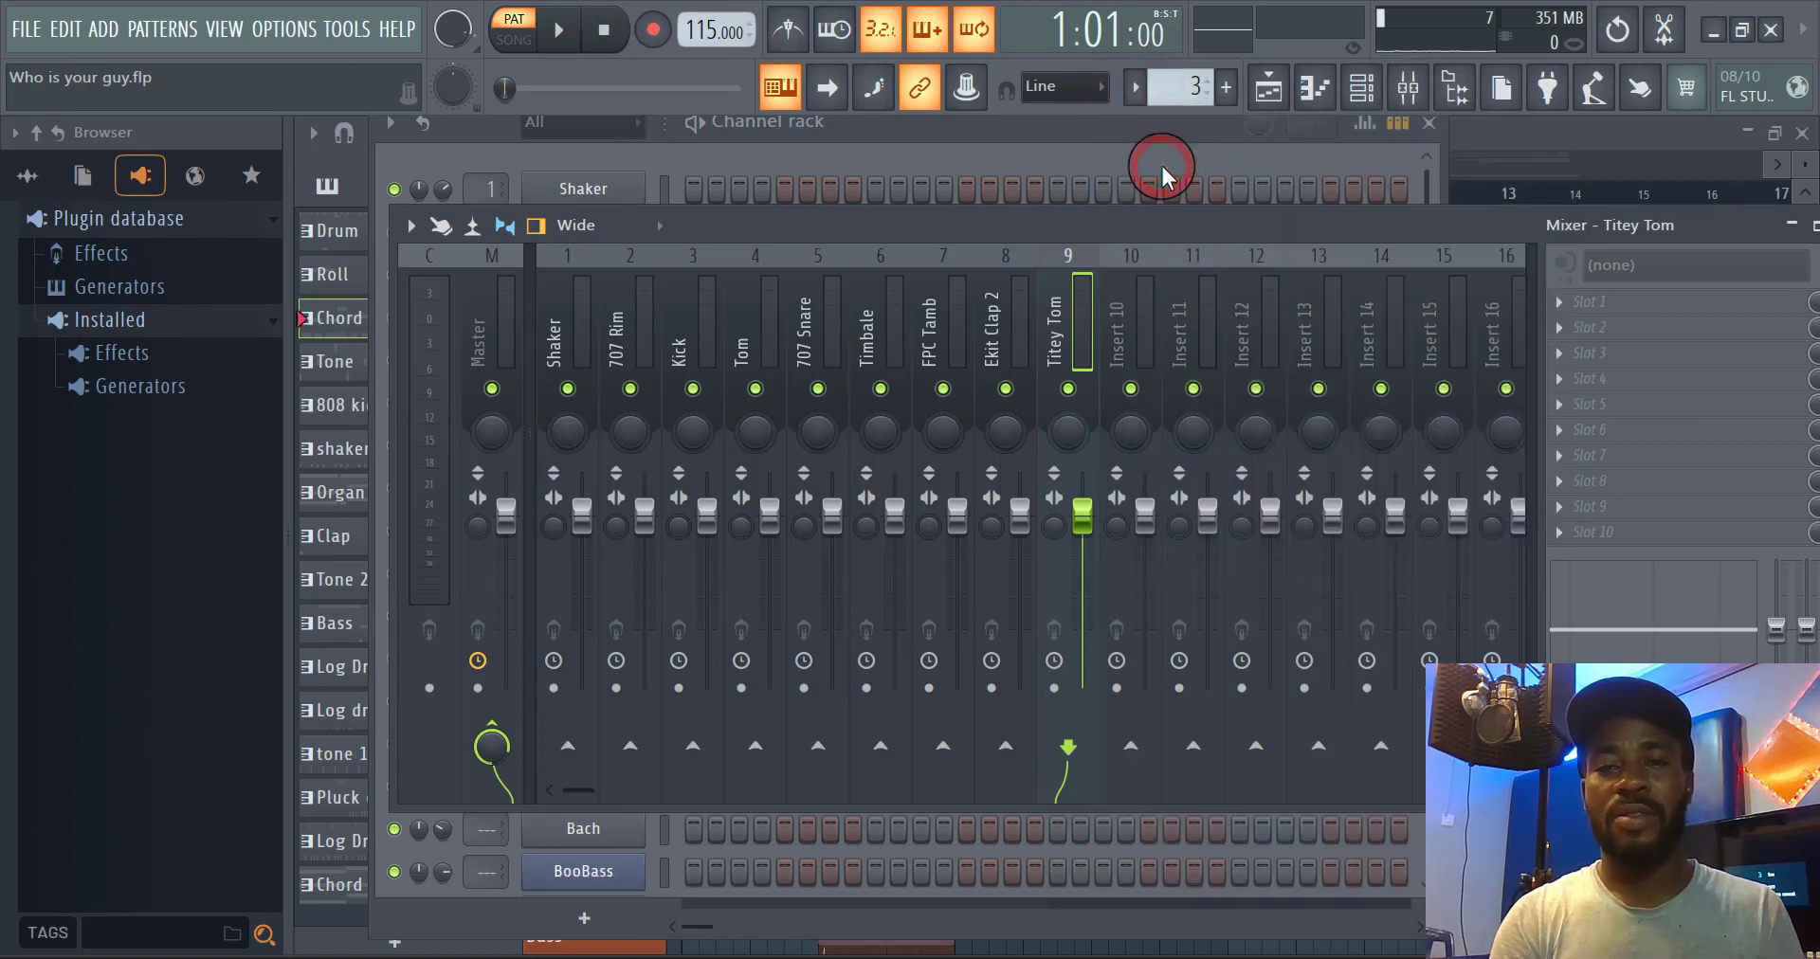
pyautogui.click(1113, 134)
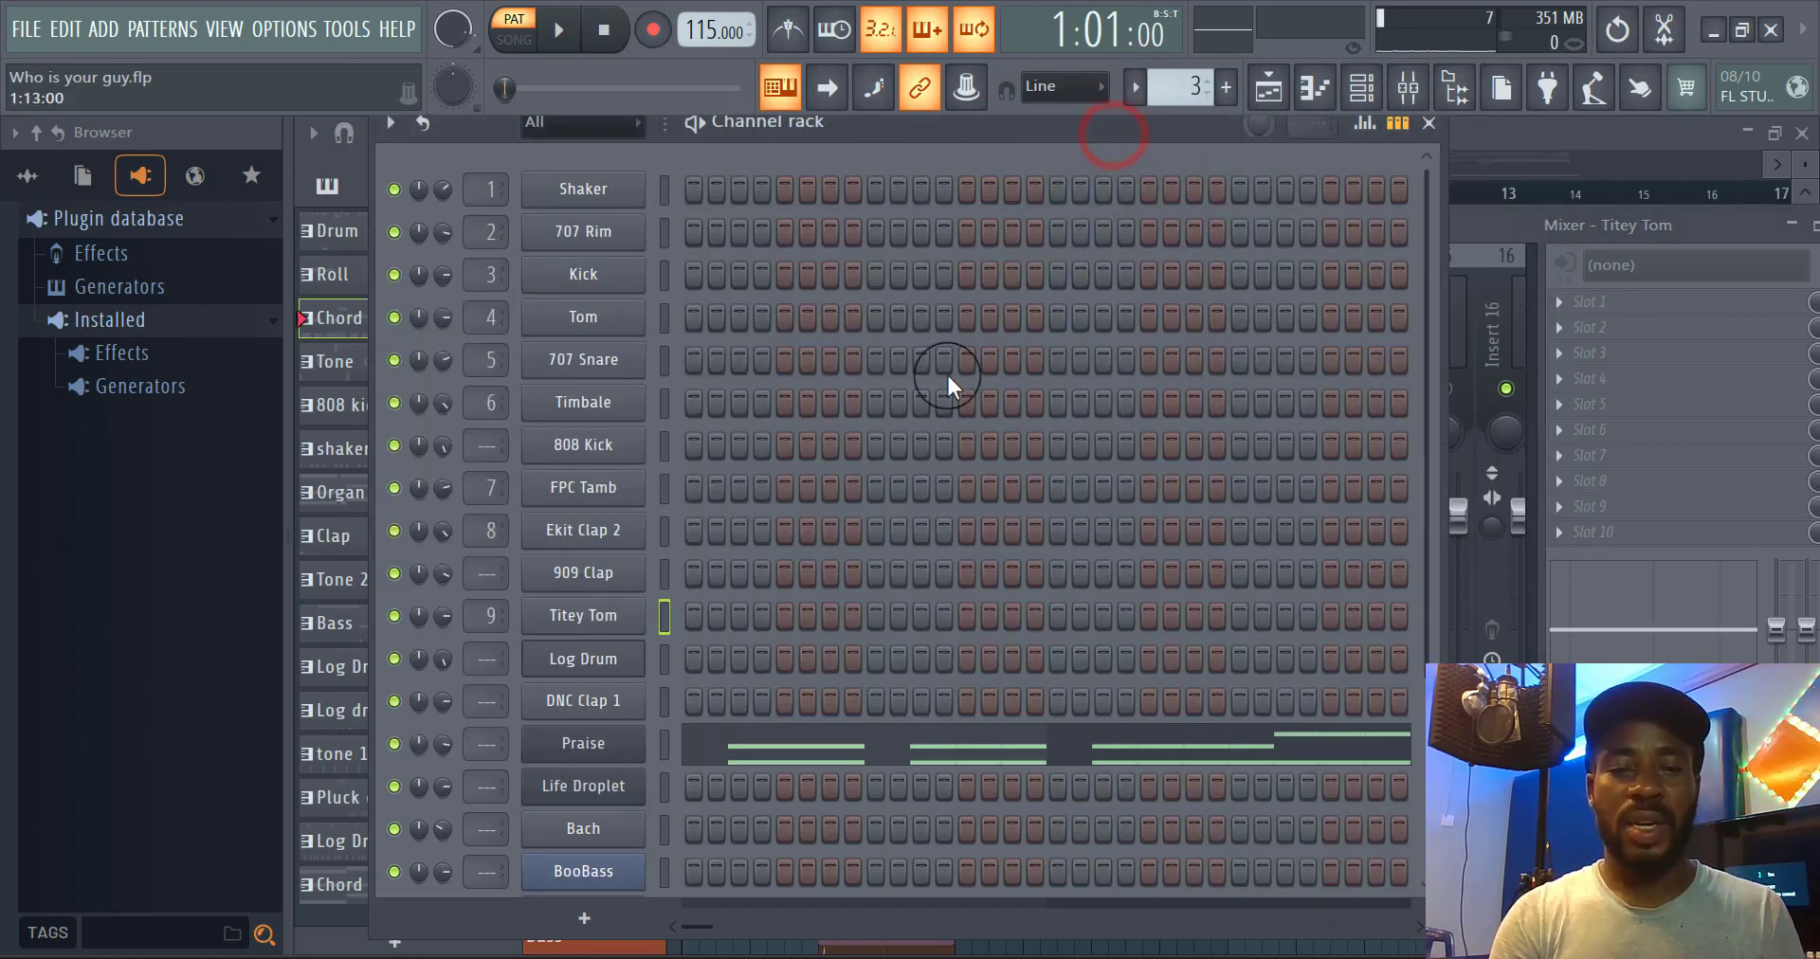
# Select the Praise channel and route it to mixer track Insert 10
pyautogui.click(663, 745)
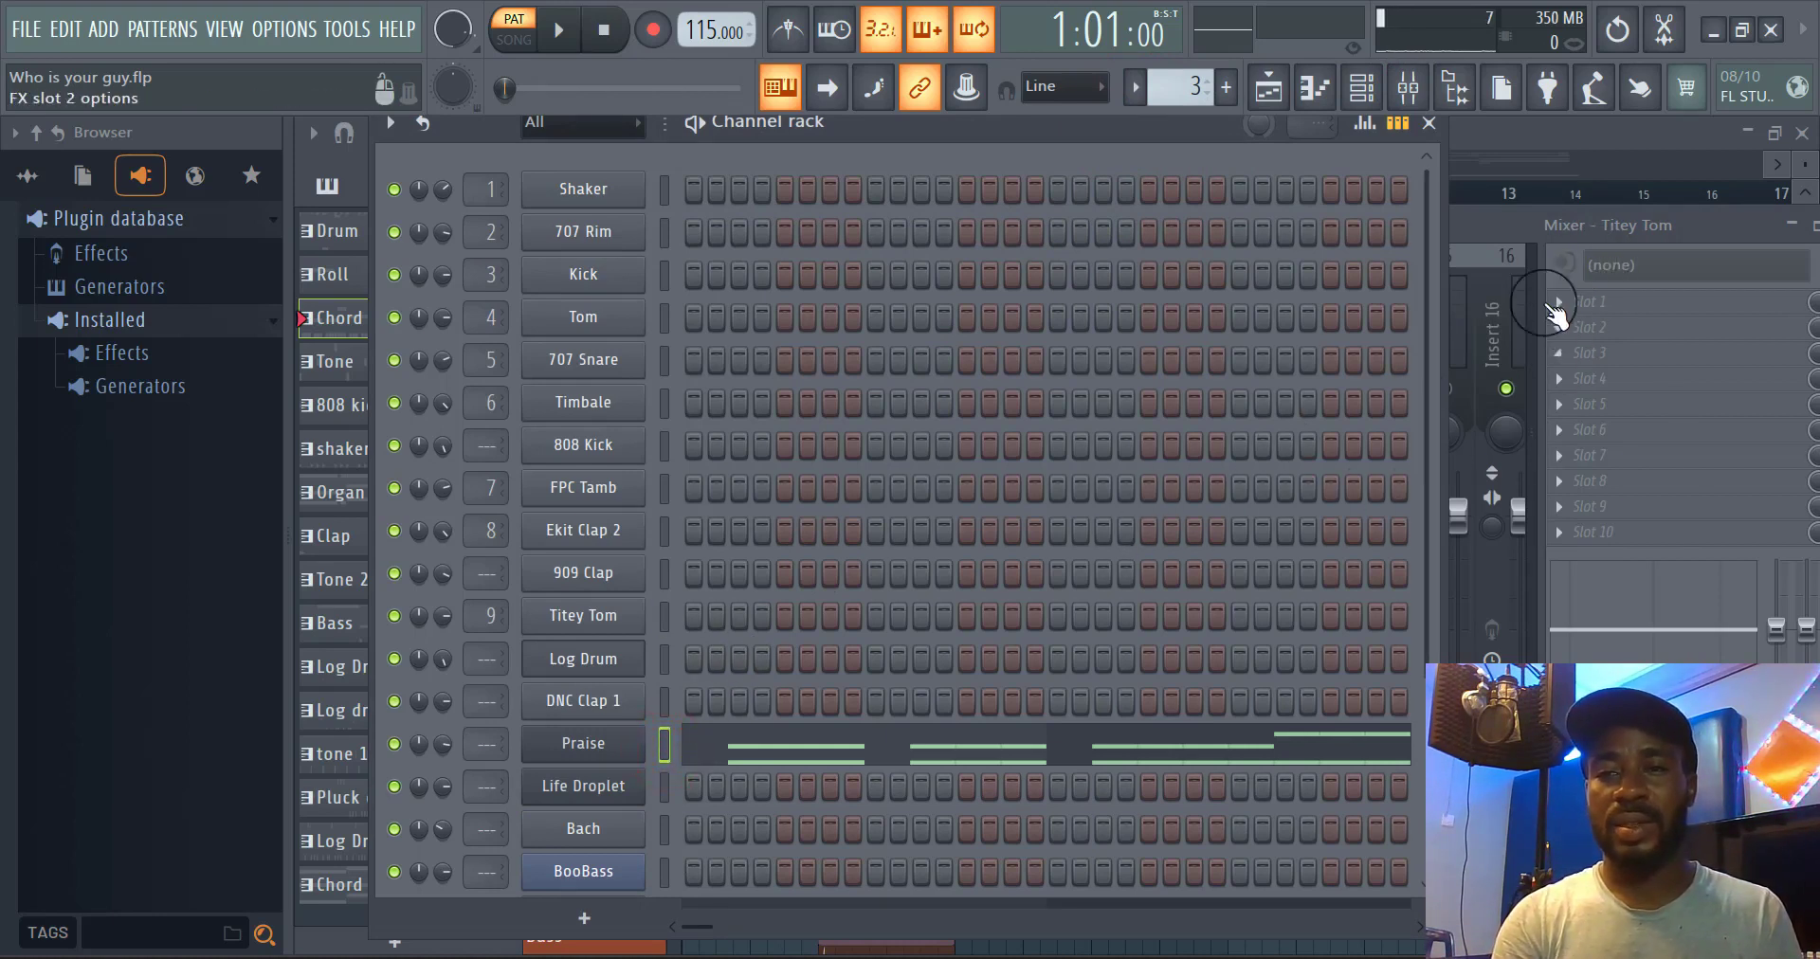
pyautogui.click(1484, 208)
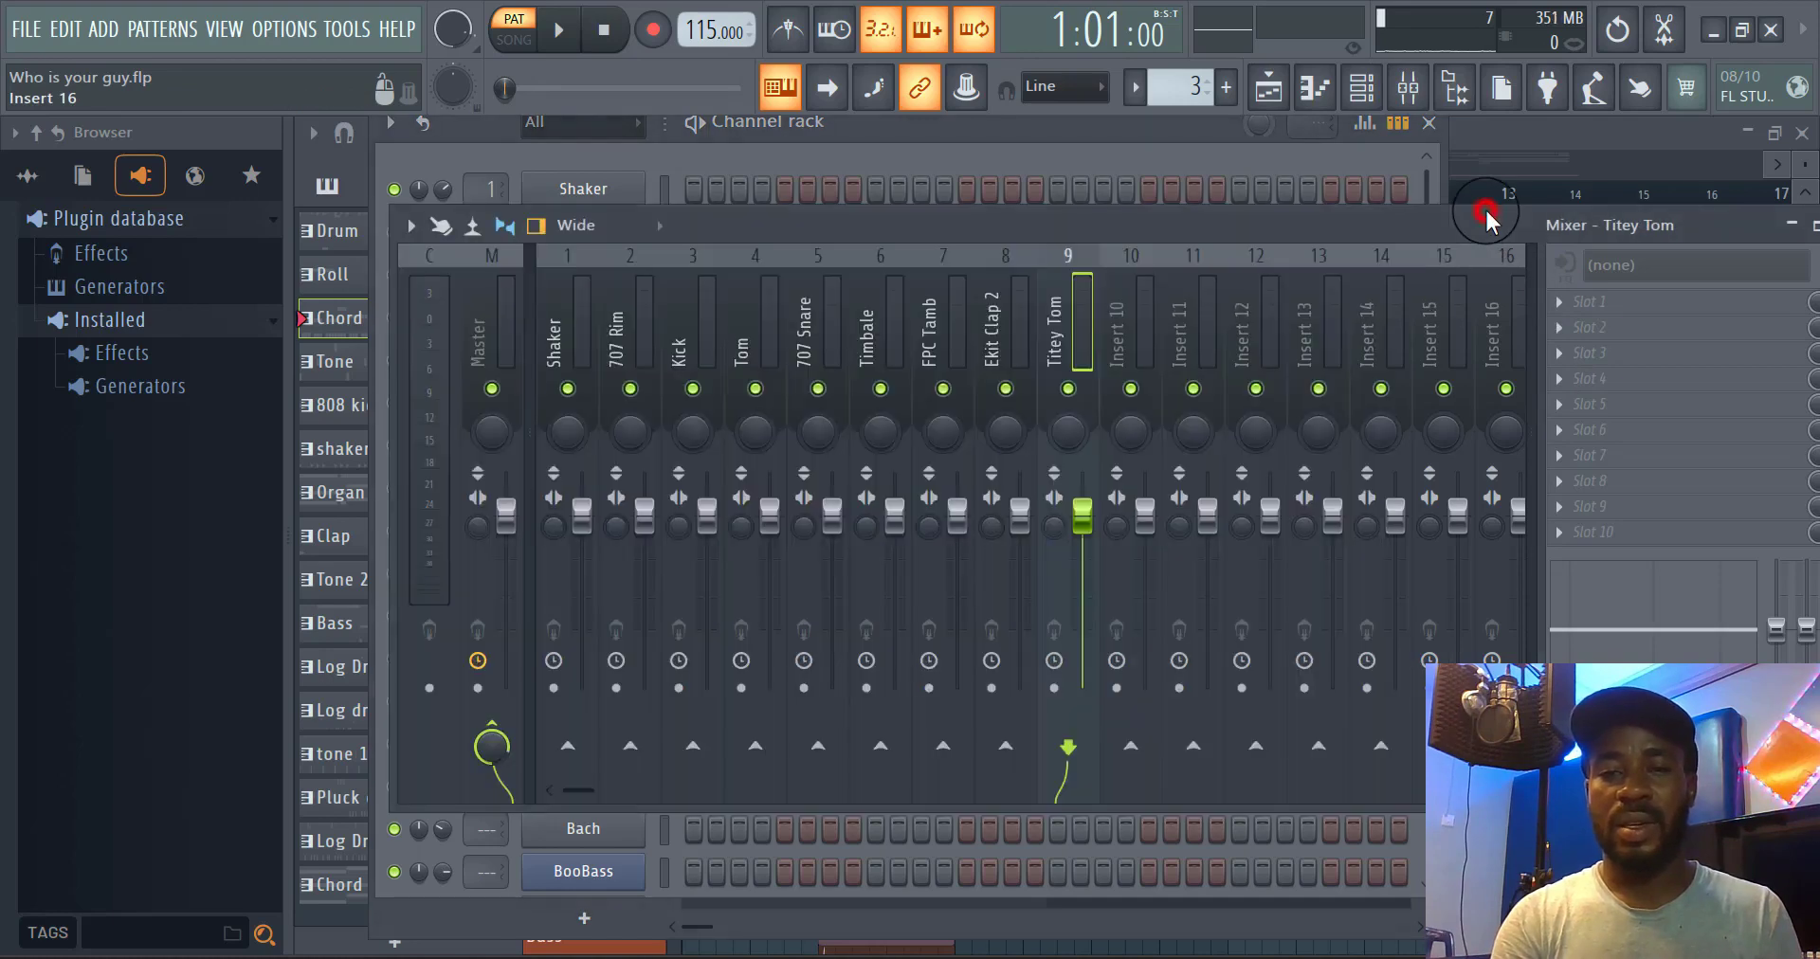
pyautogui.click(1141, 350)
pyautogui.rightClick(1143, 353)
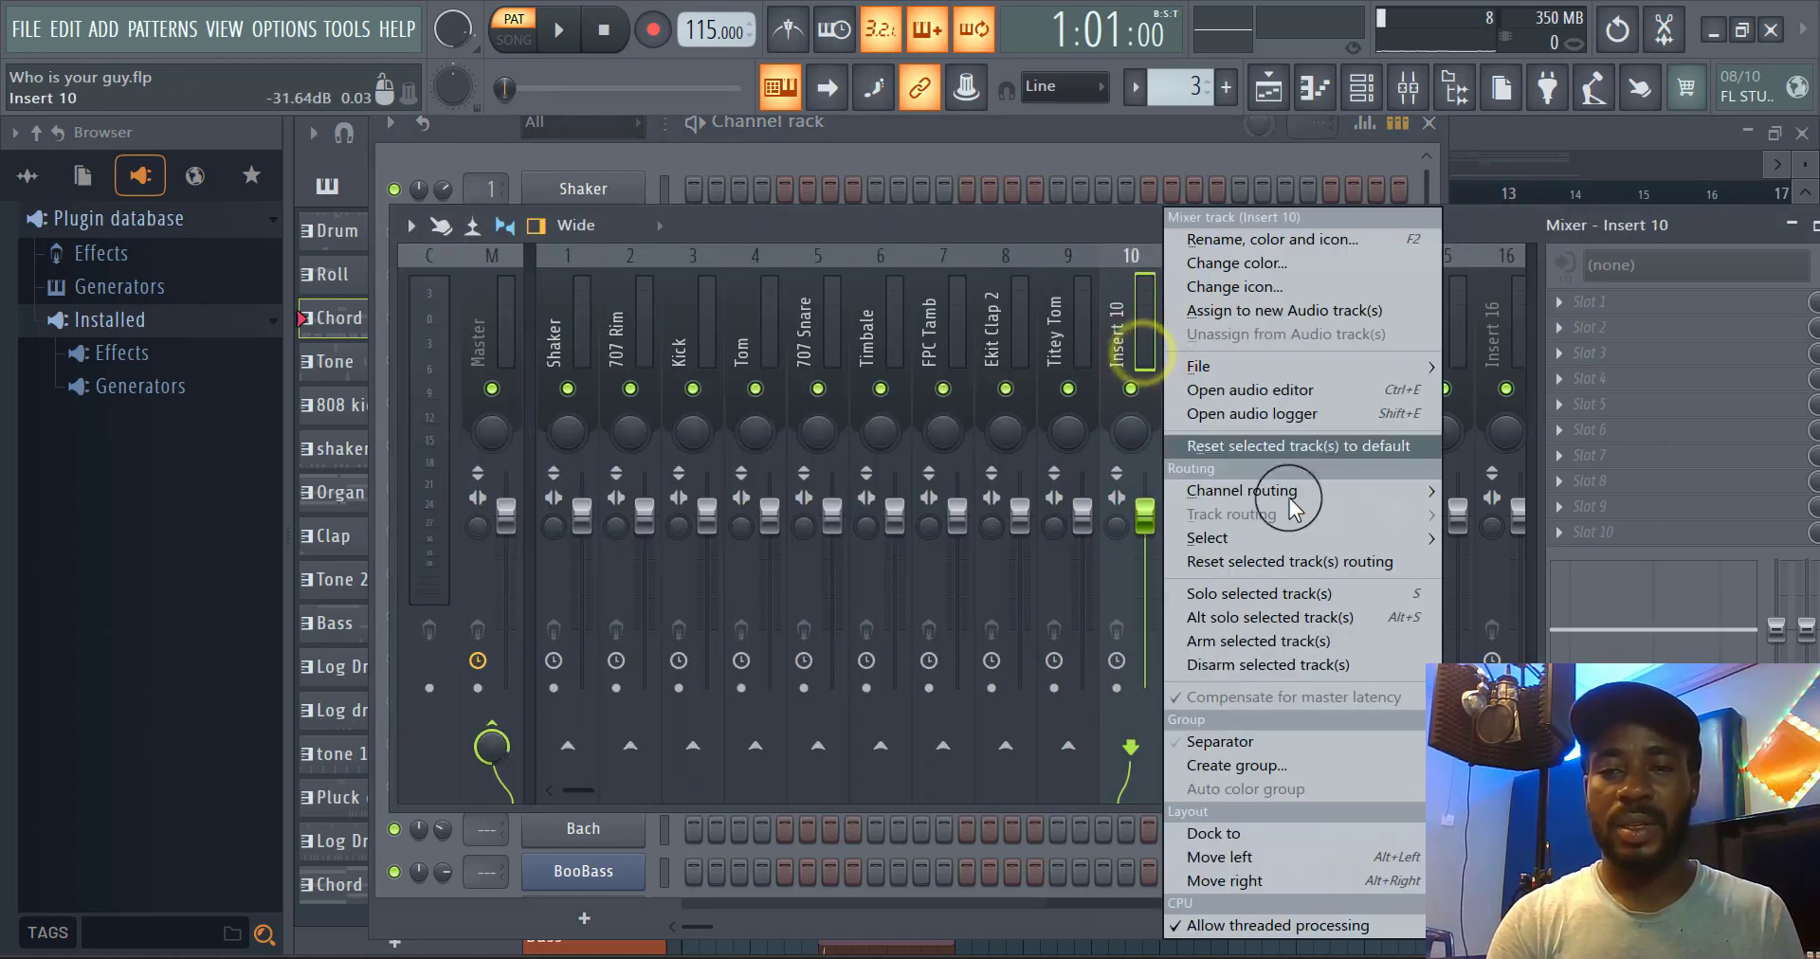
pyautogui.moveTo(1340, 485)
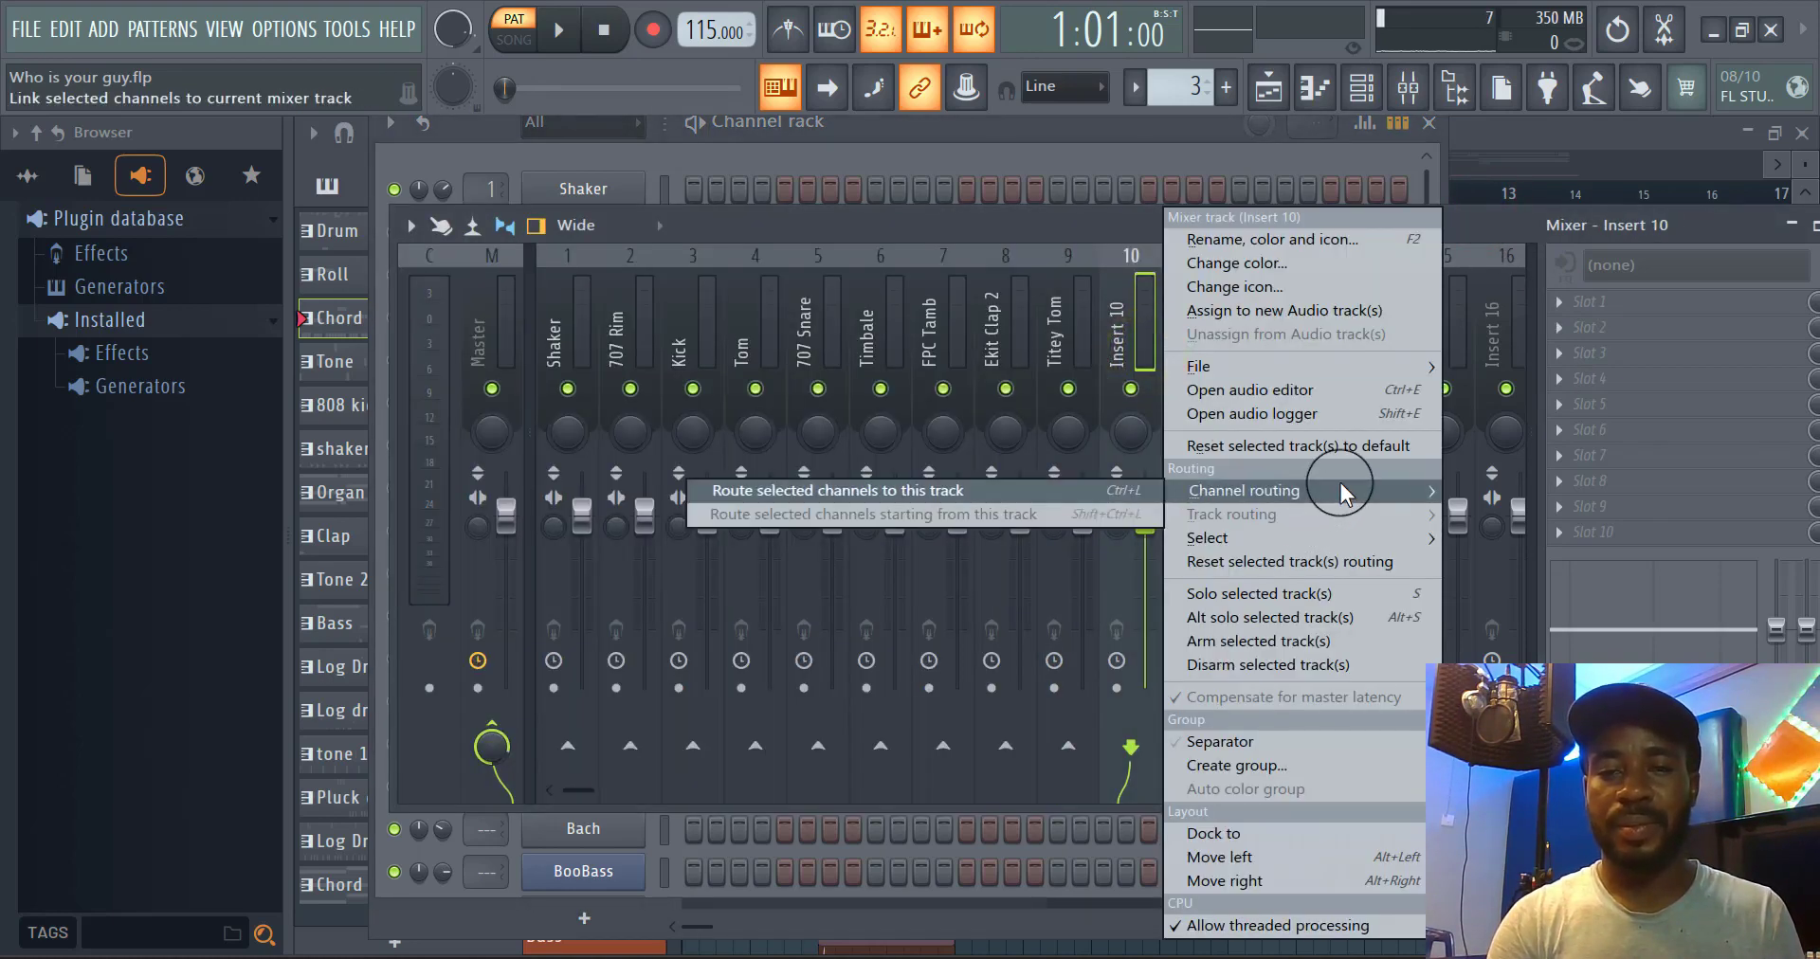
pyautogui.click(1055, 491)
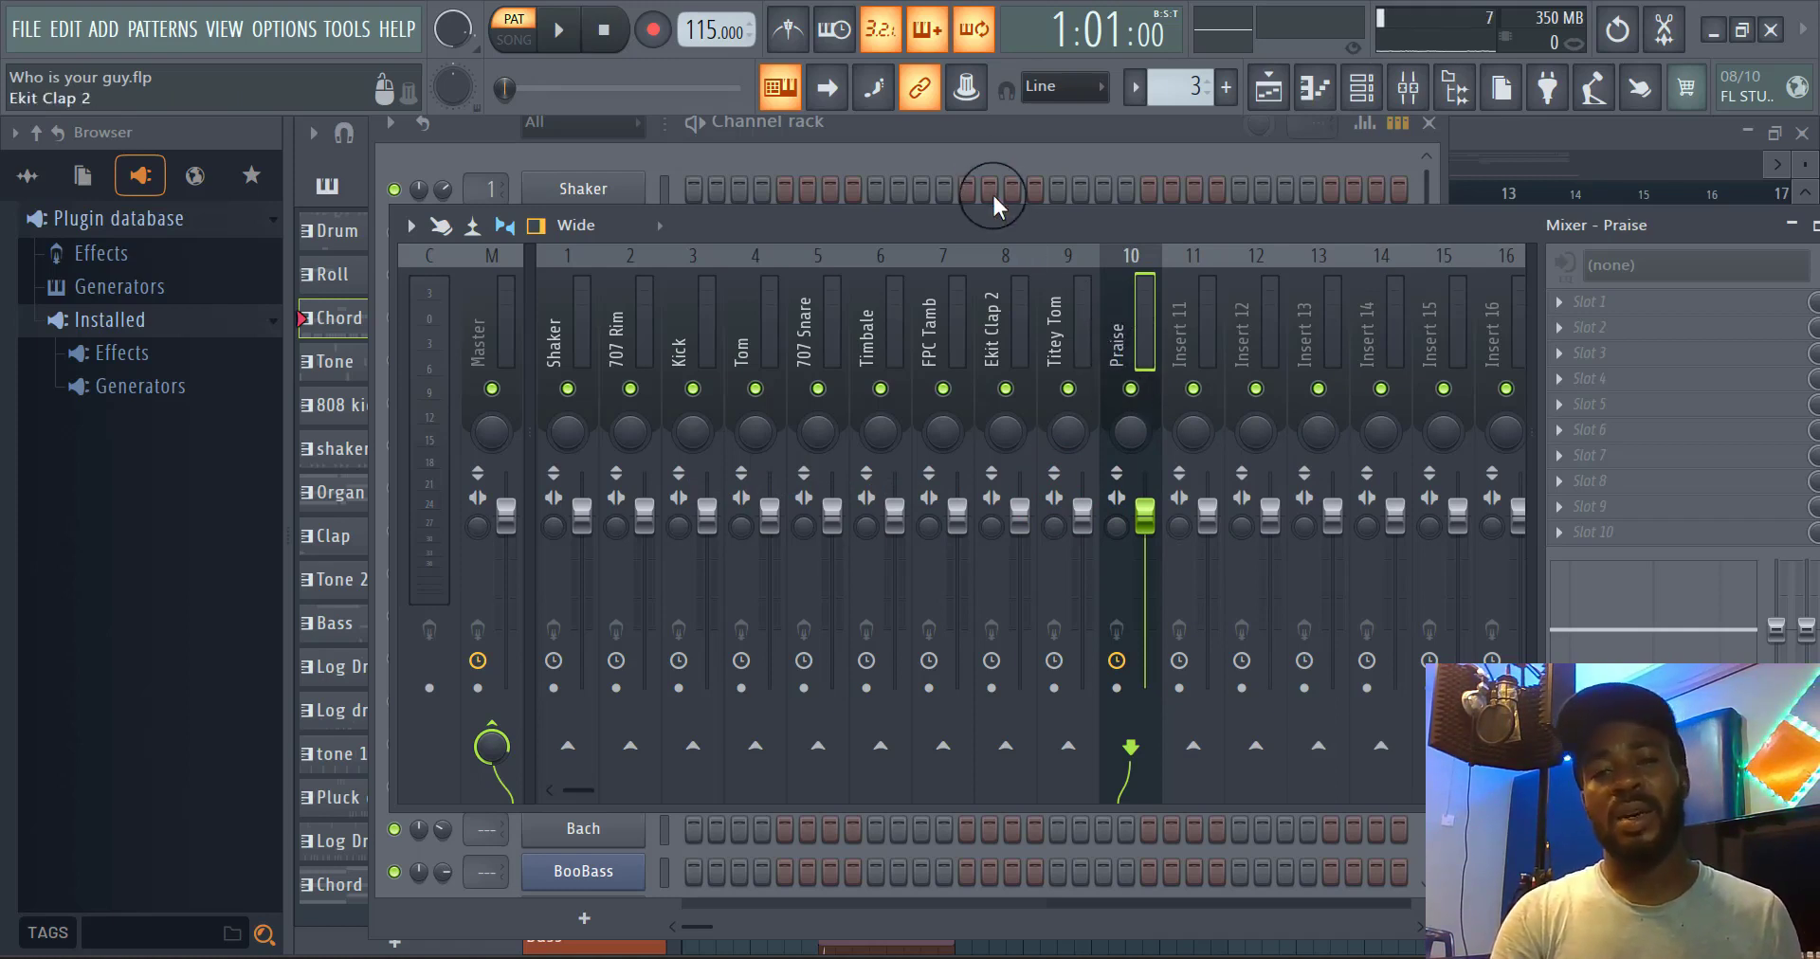
# Rename the Praise mixer track on Insert 10 as Chord
pyautogui.rightClick(1120, 350)
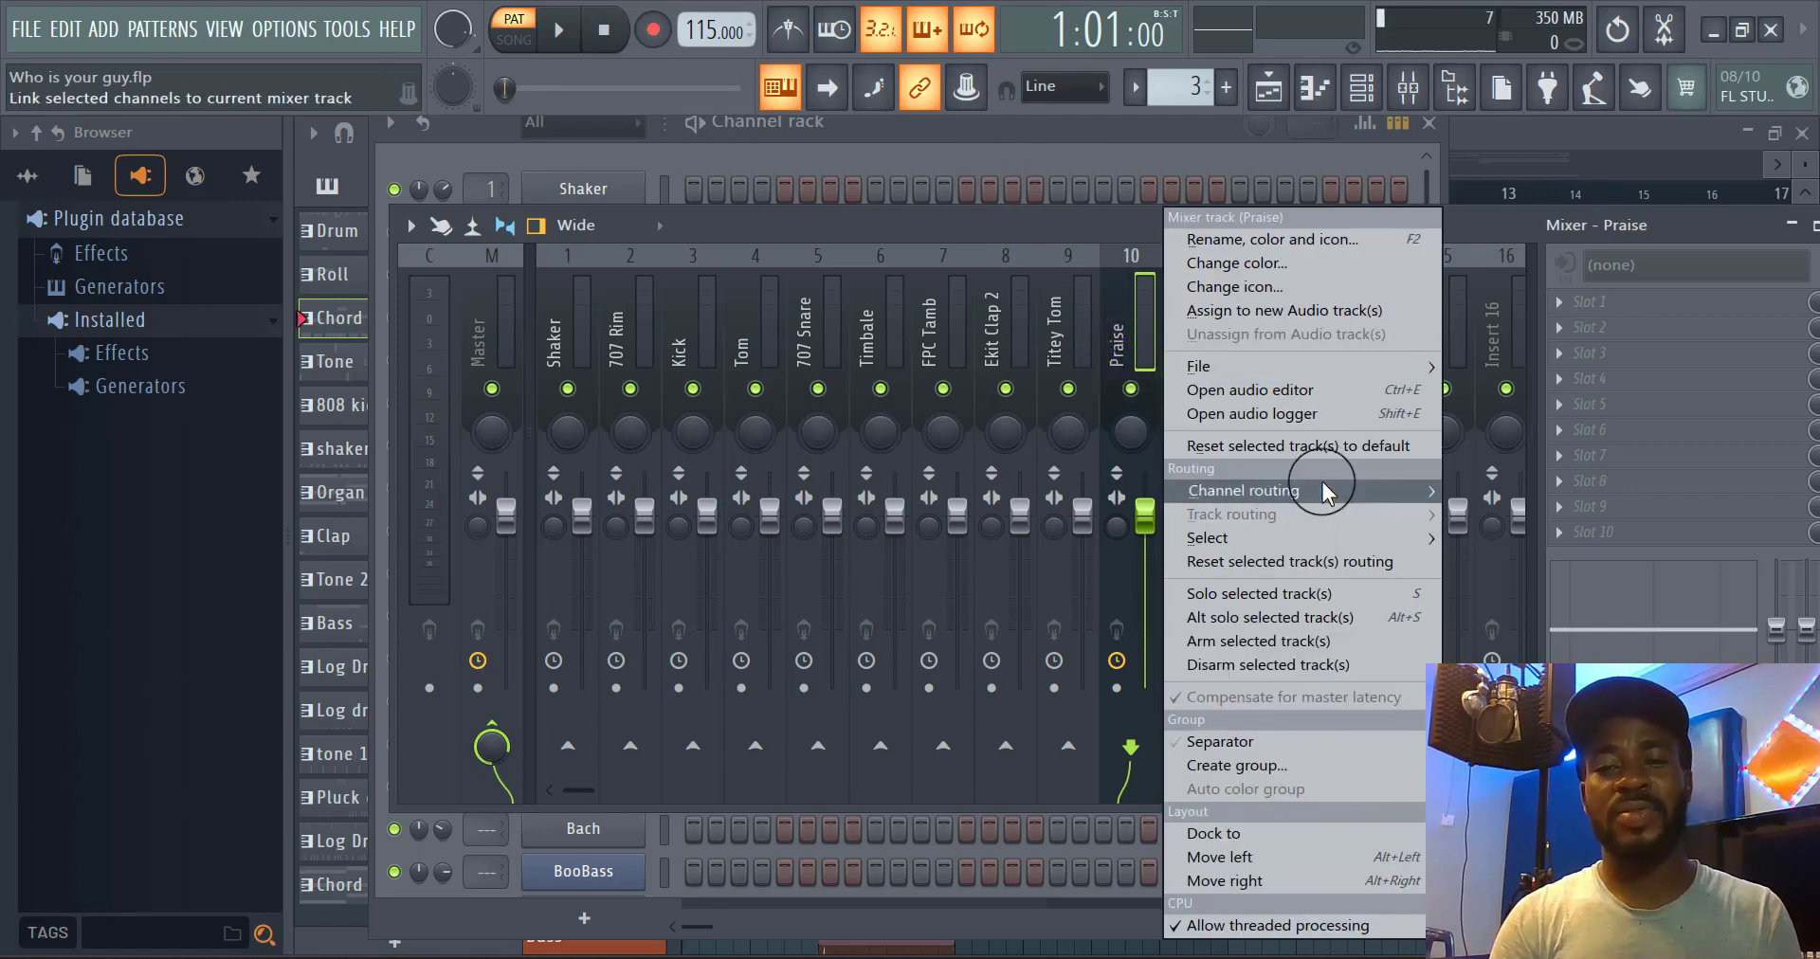
pyautogui.click(1276, 240)
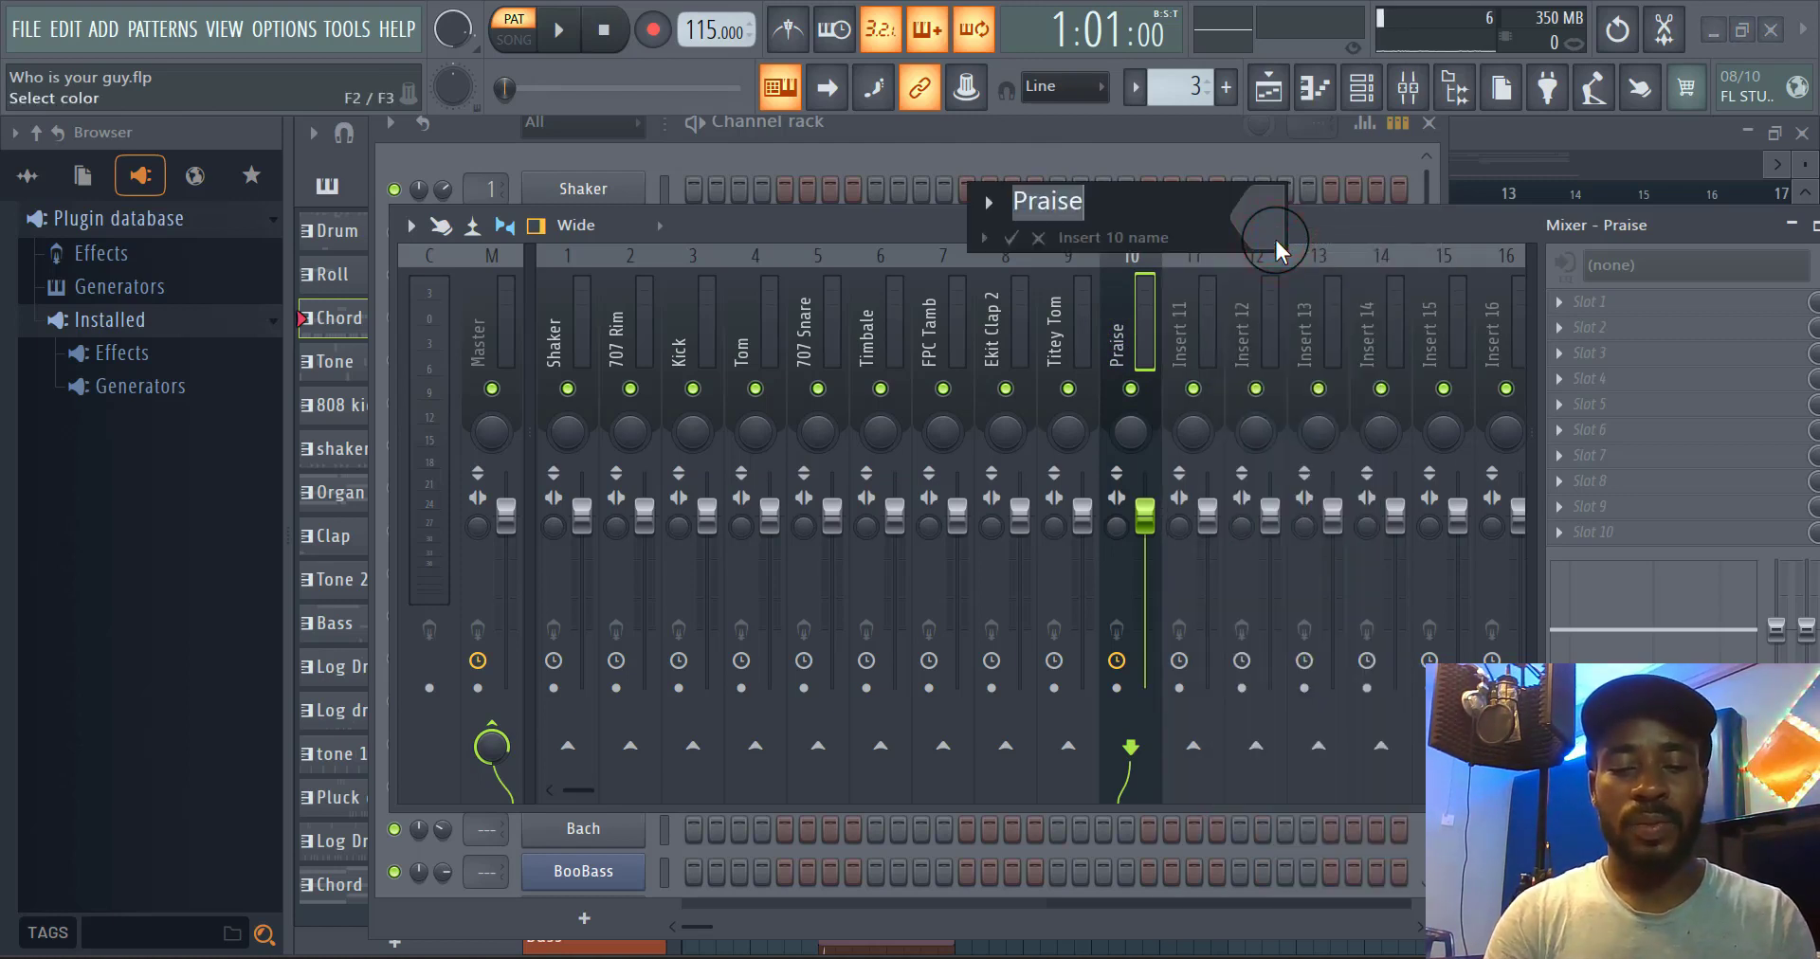
pyautogui.write('Chor')
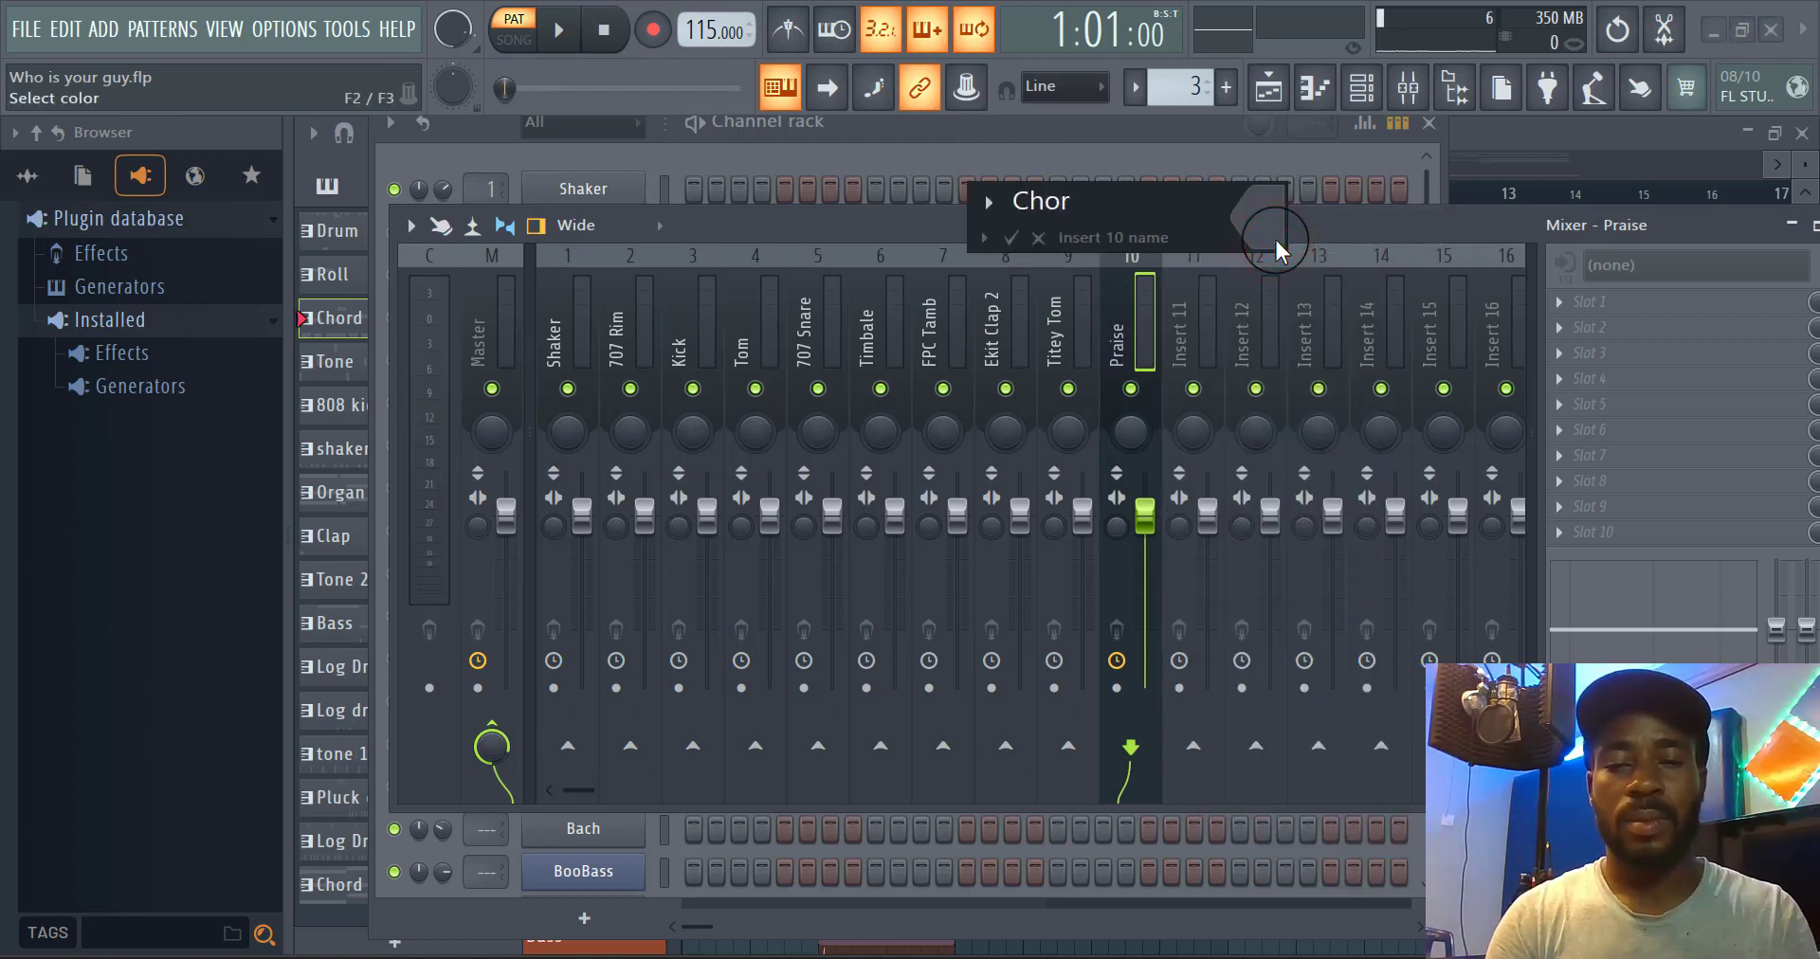
pyautogui.write('d')
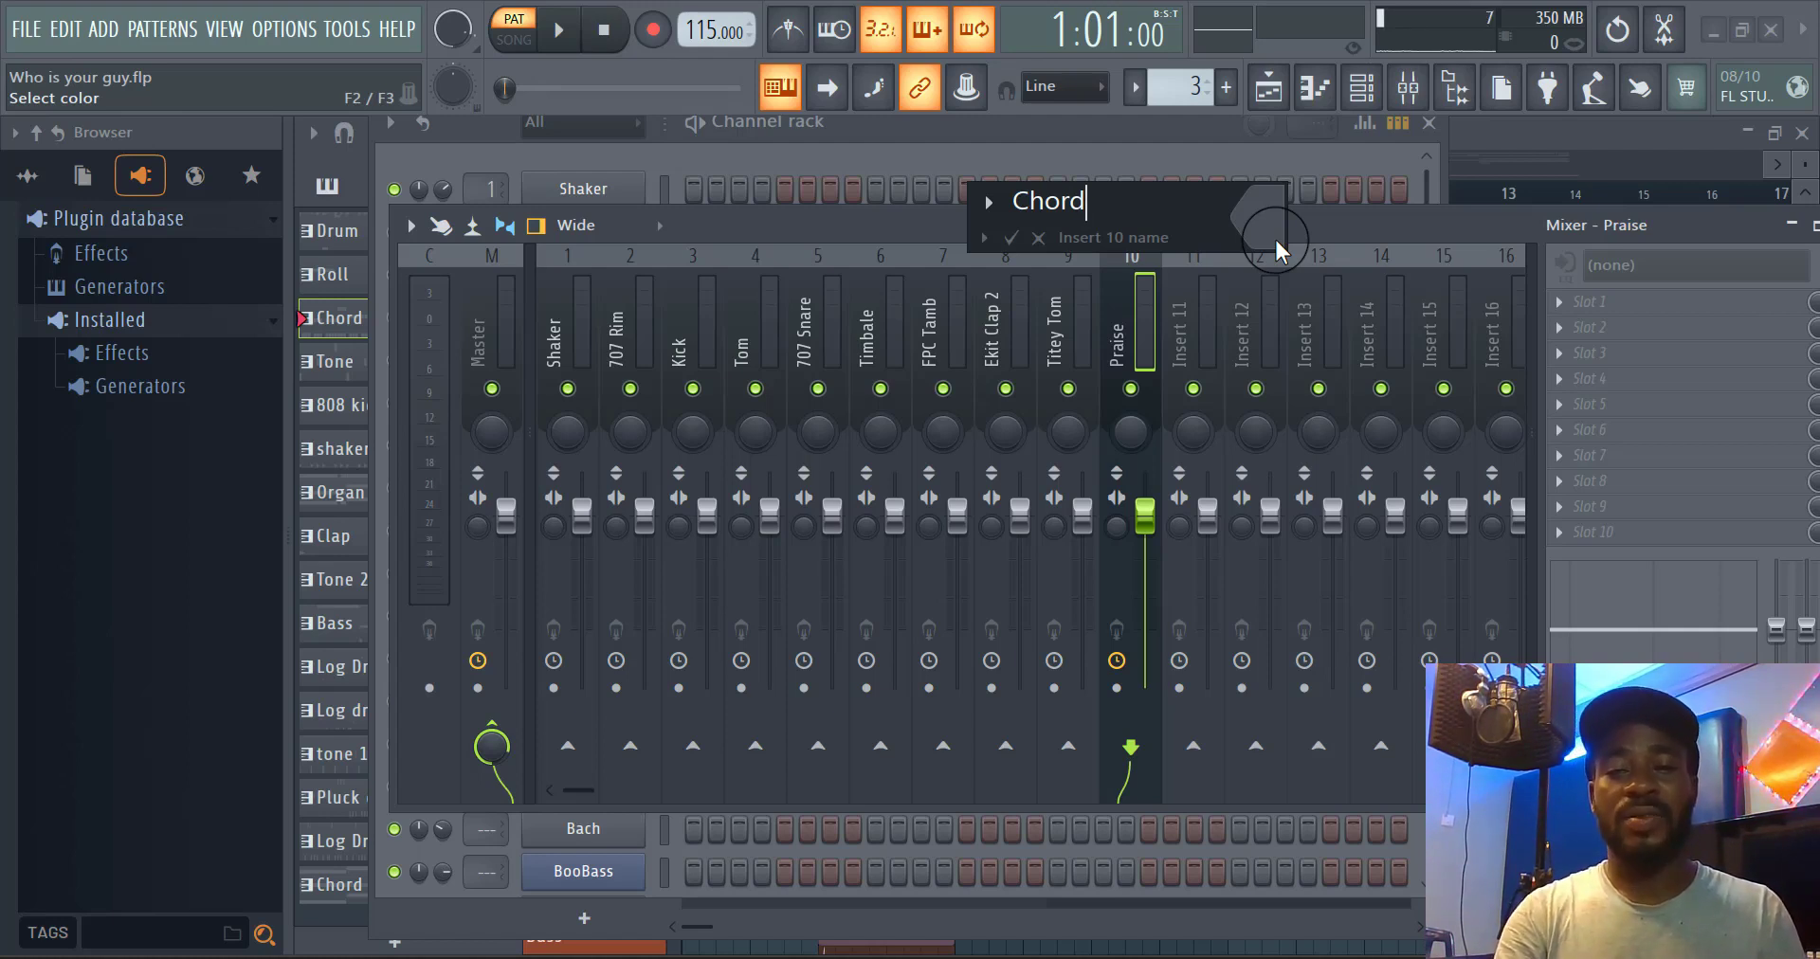
pyautogui.press('Return')
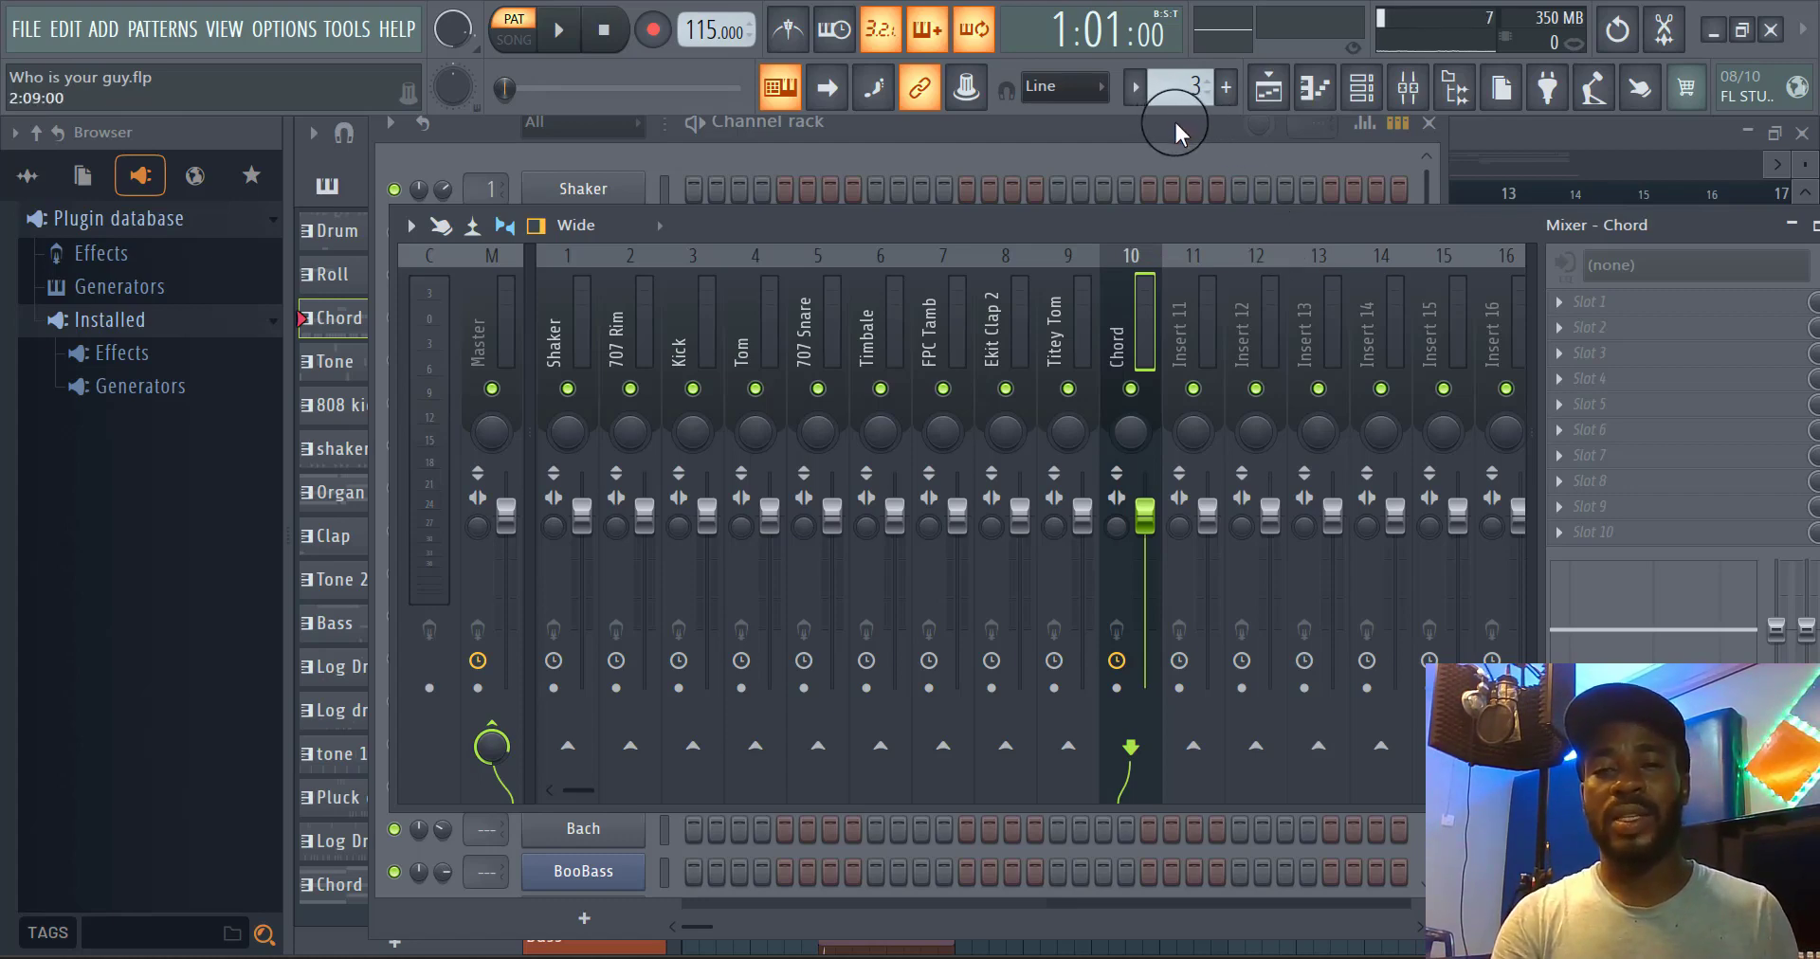
# Switch to the Tone pattern and select its Life Droplet channel in the channel rack
pyautogui.click(1142, 88)
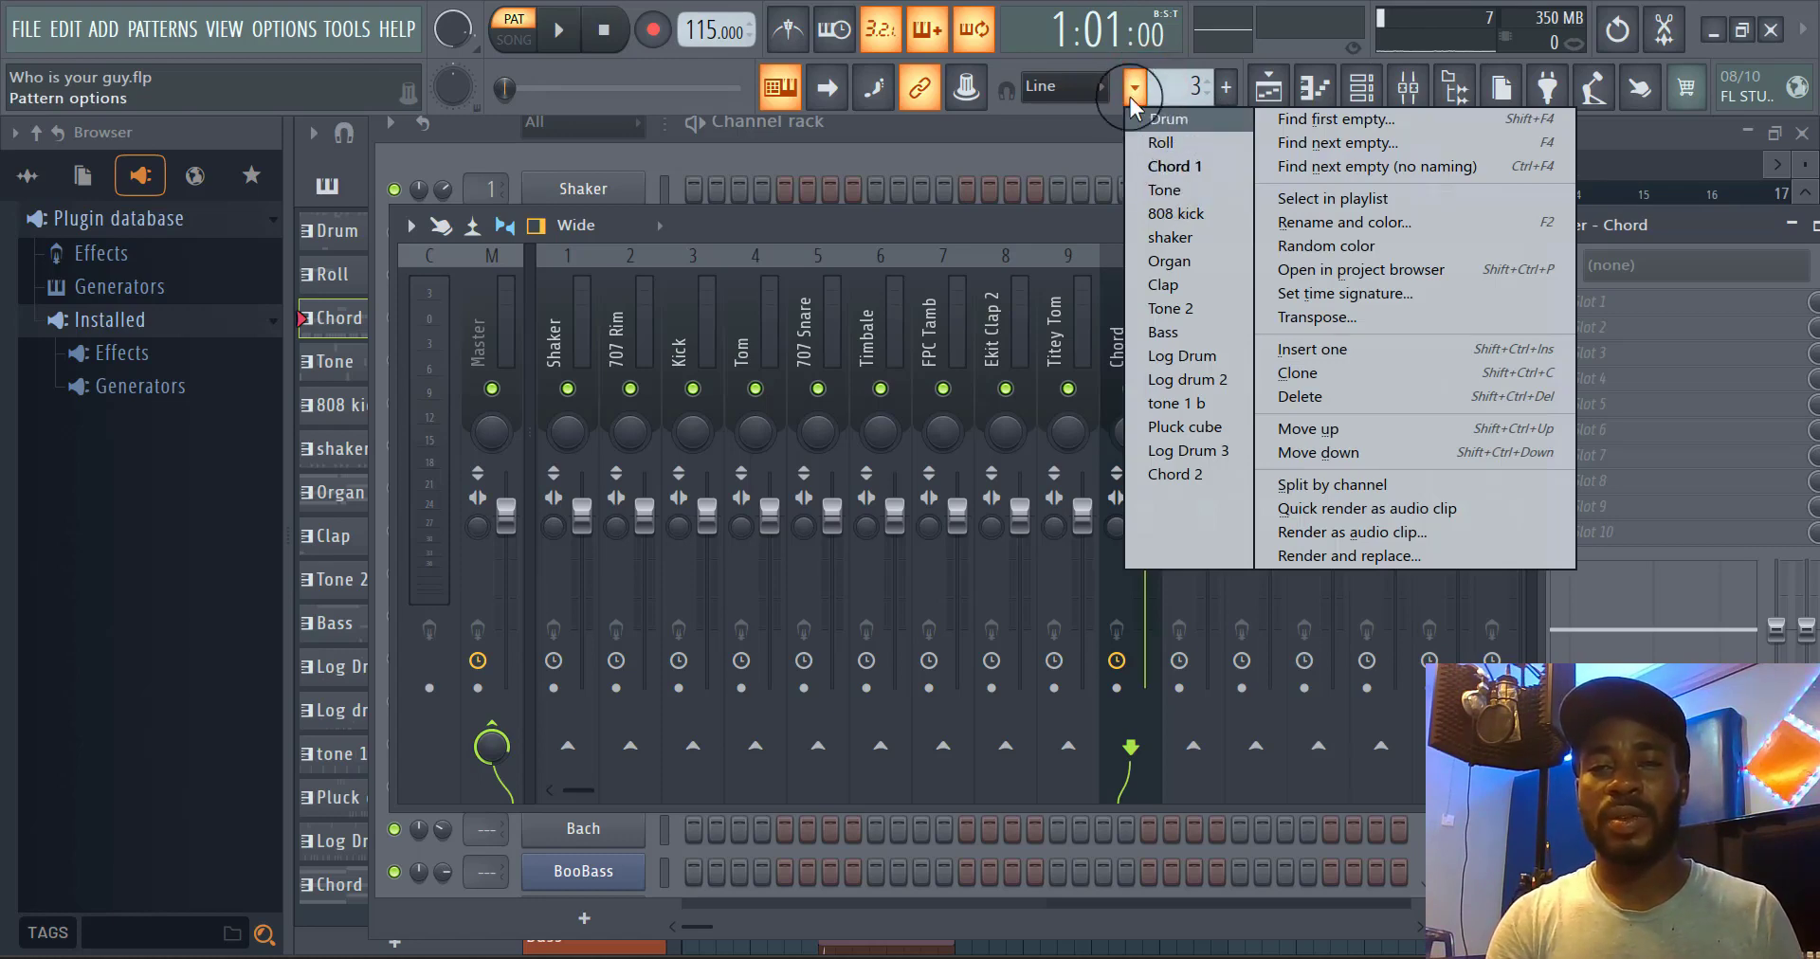
pyautogui.click(1133, 92)
pyautogui.click(1132, 92)
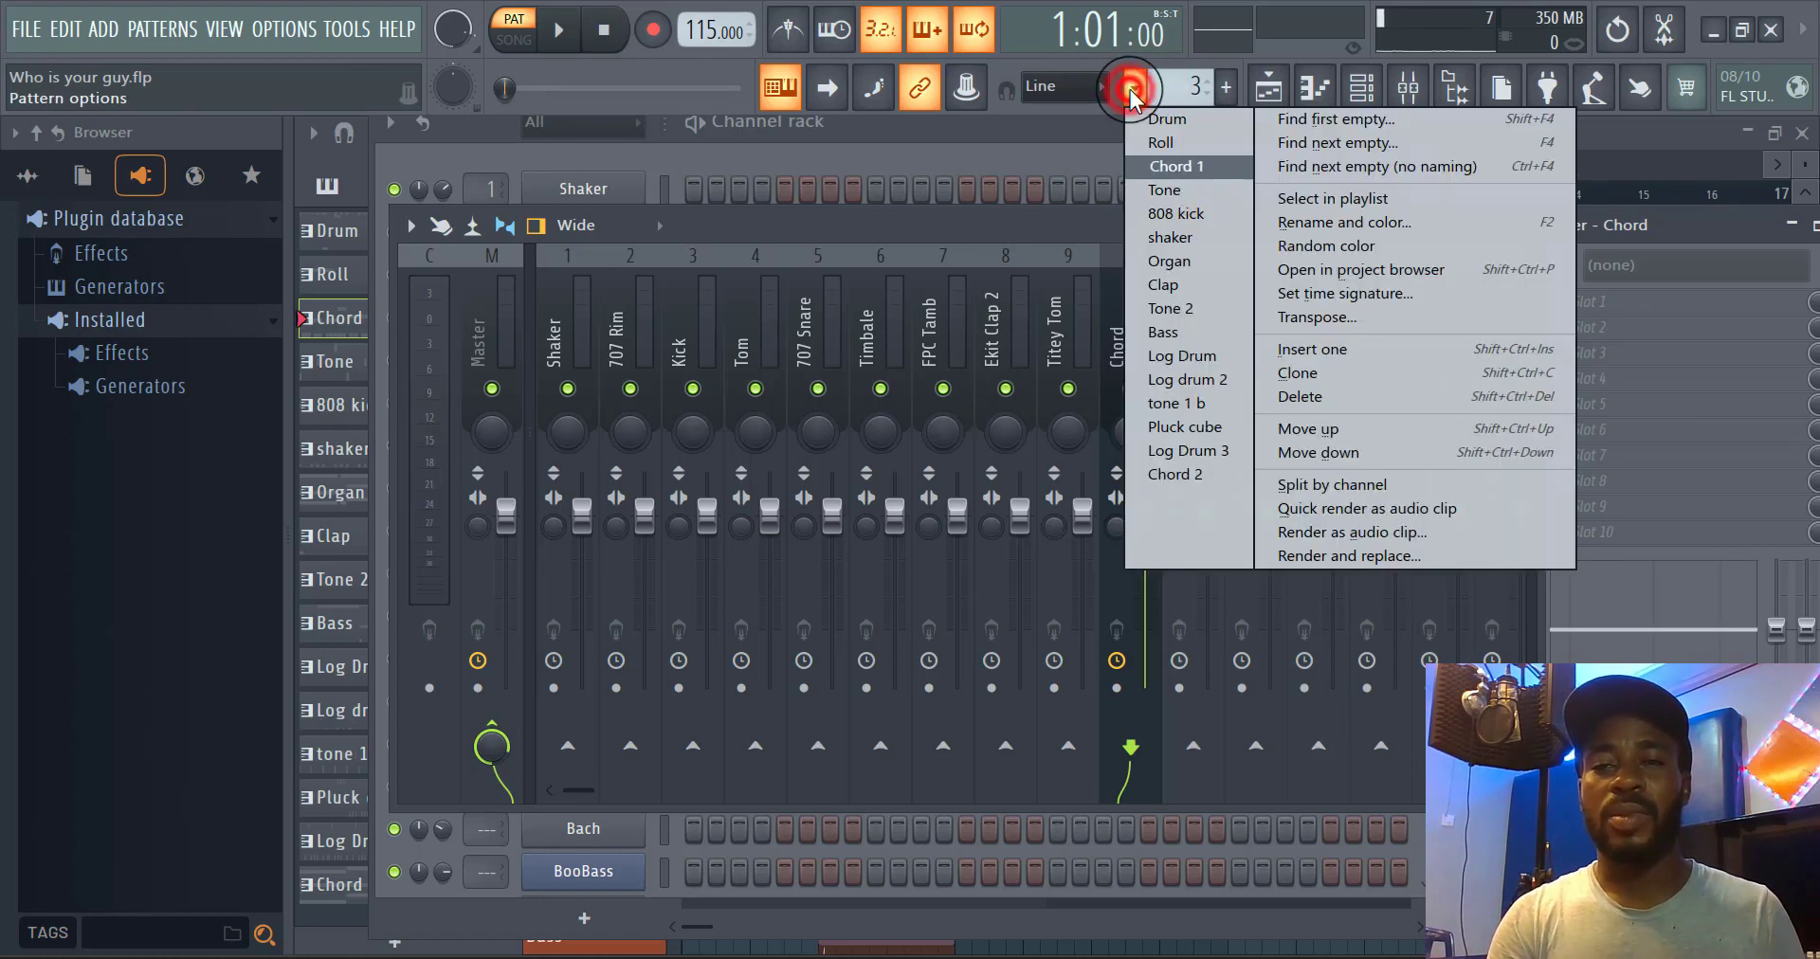
pyautogui.click(1205, 190)
pyautogui.click(1100, 141)
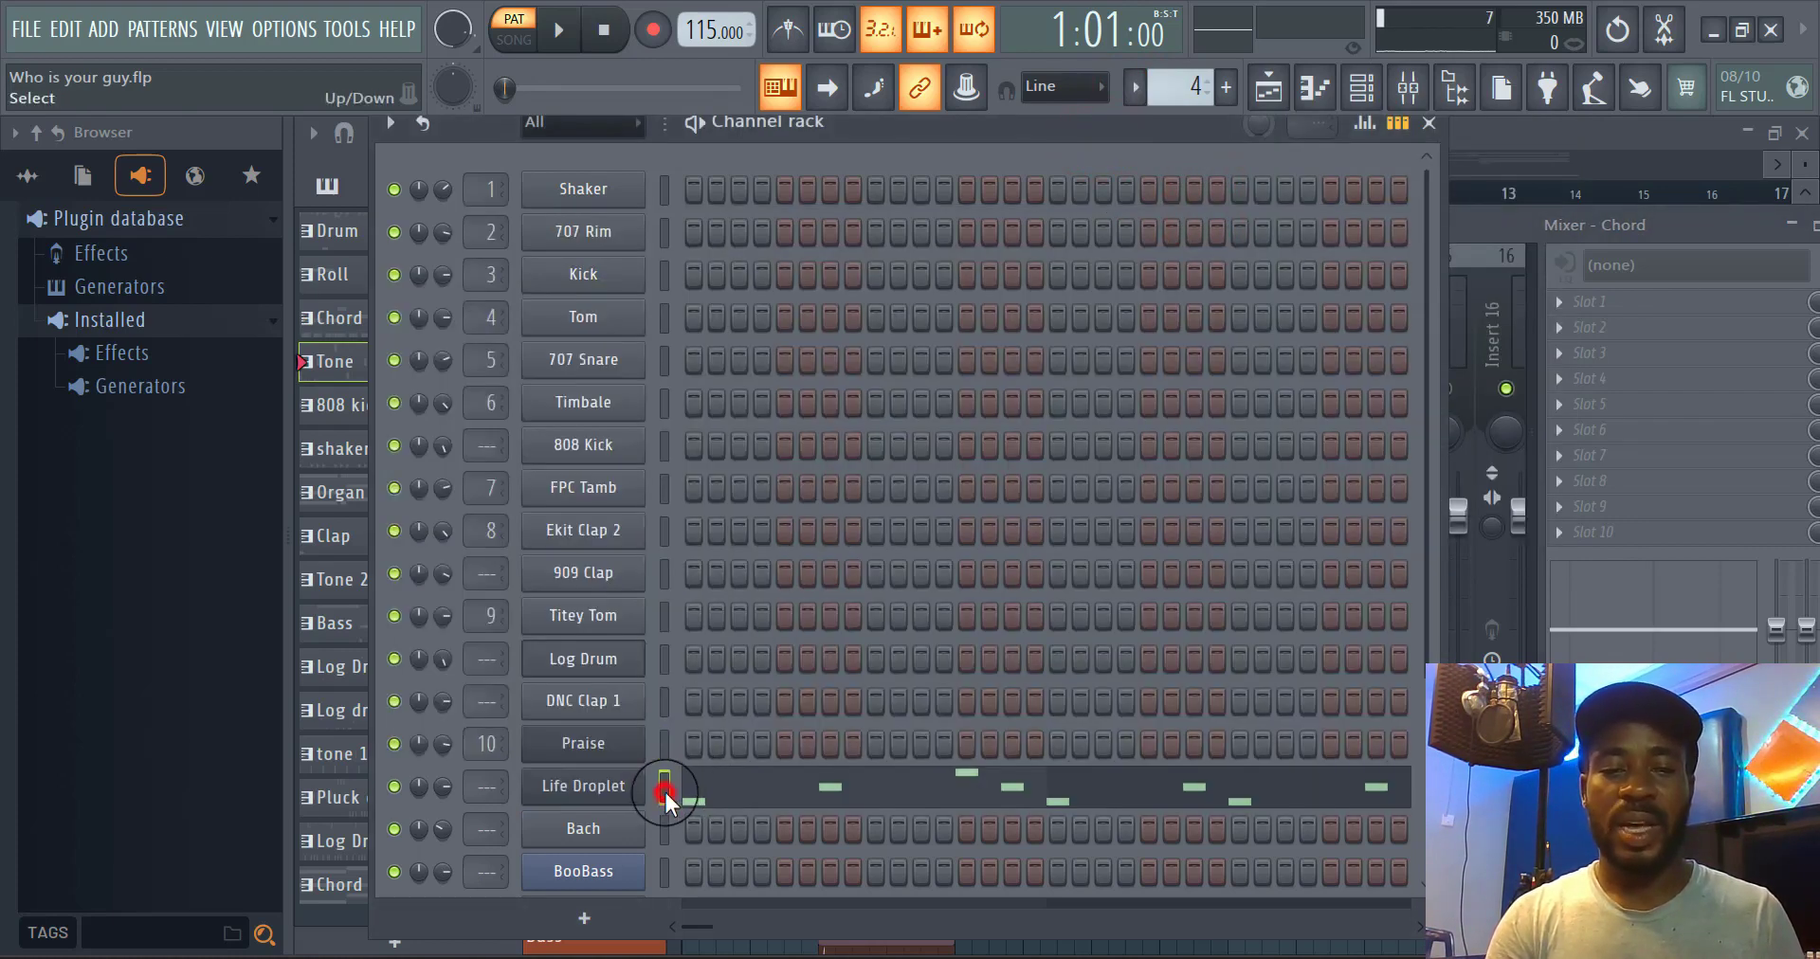
# Route the selected Life Droplet channel to mixer track Insert 11
pyautogui.click(1497, 228)
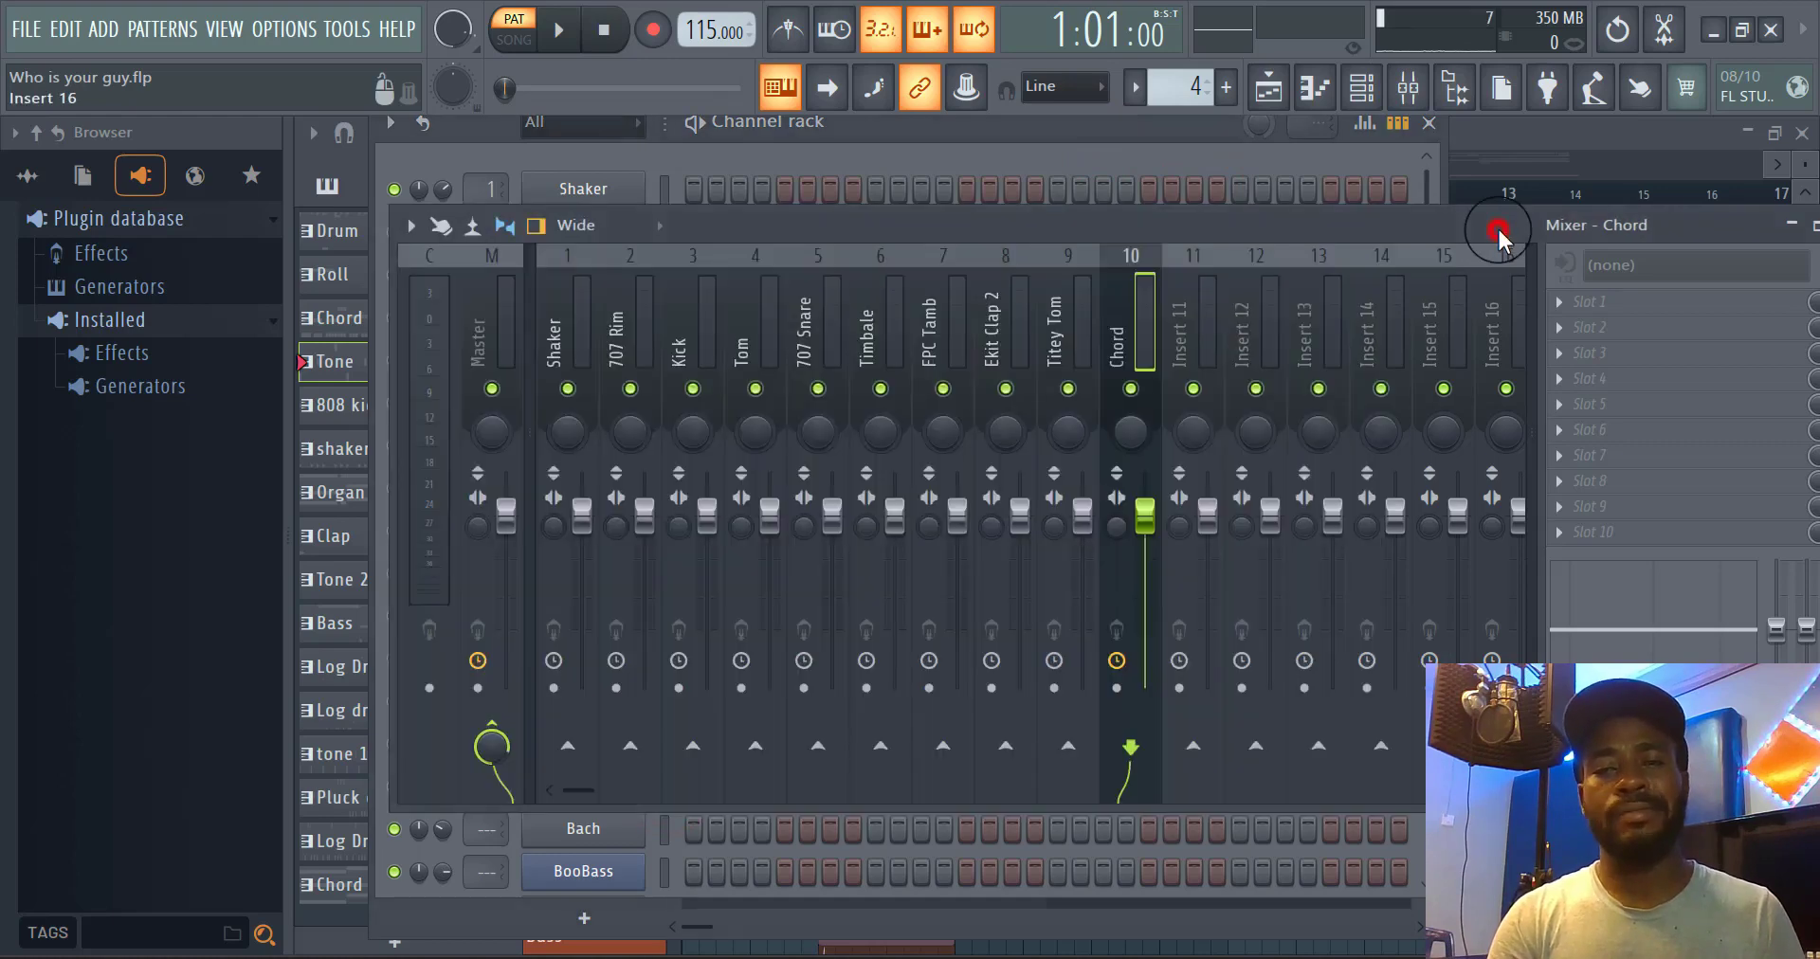
pyautogui.rightClick(1207, 345)
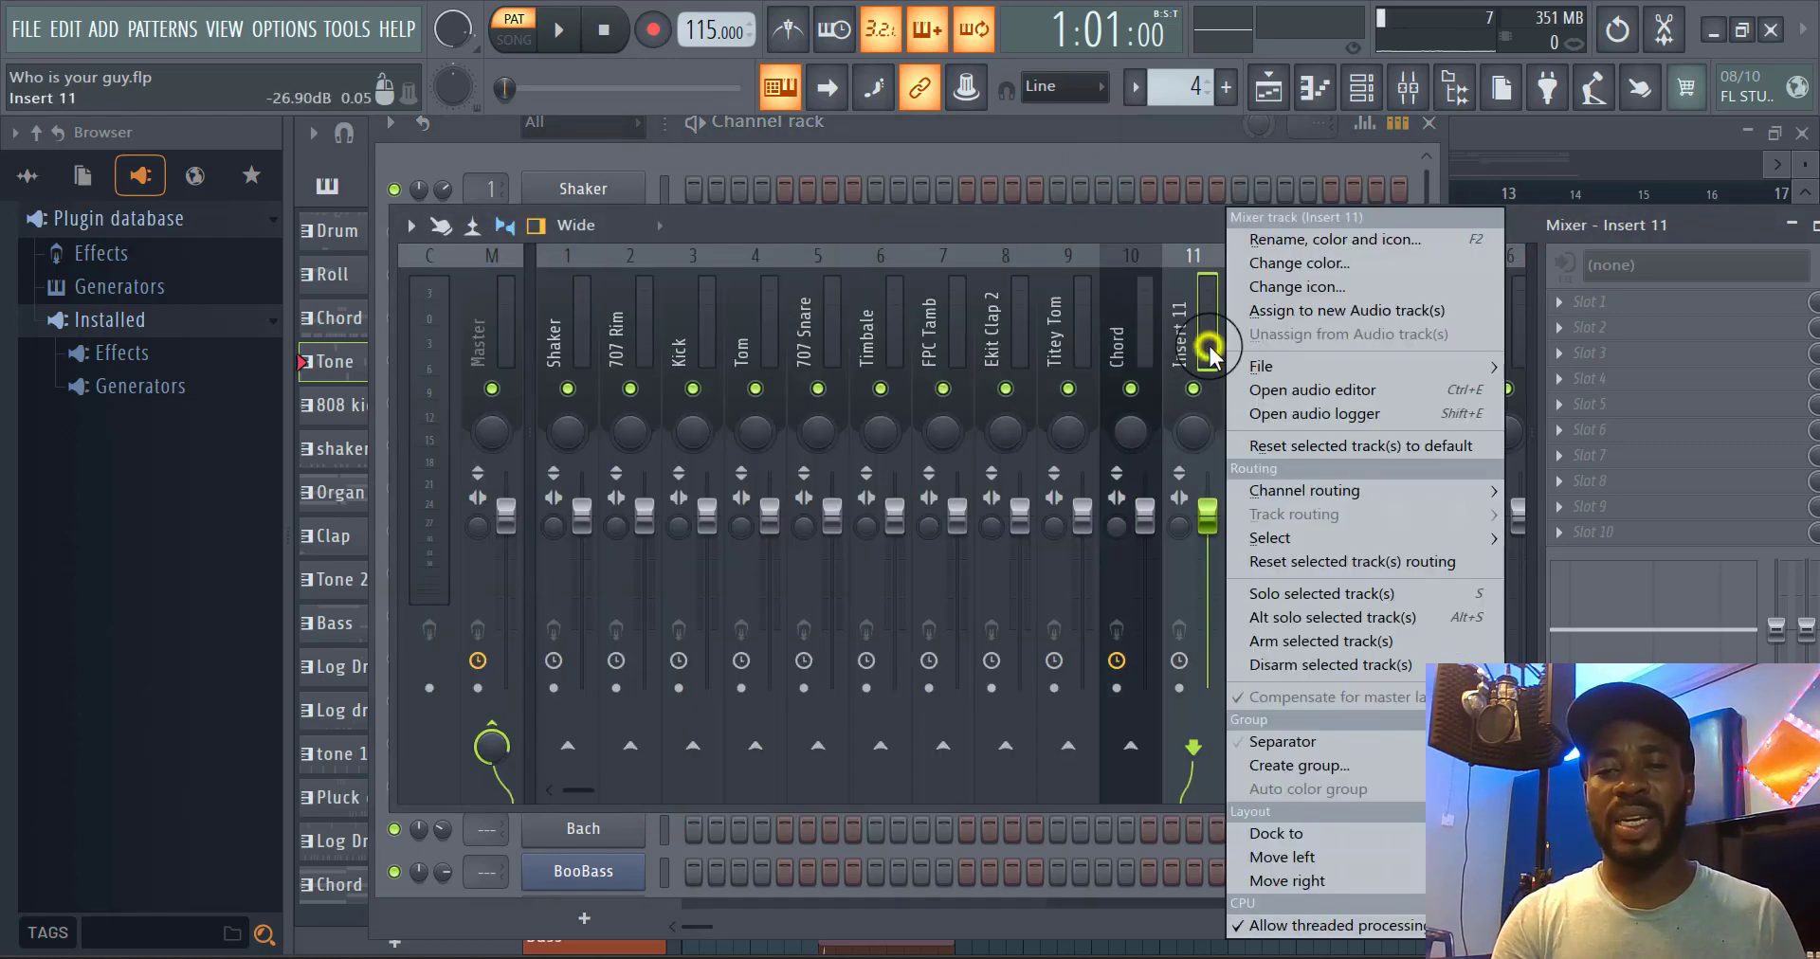
pyautogui.moveTo(1334, 489)
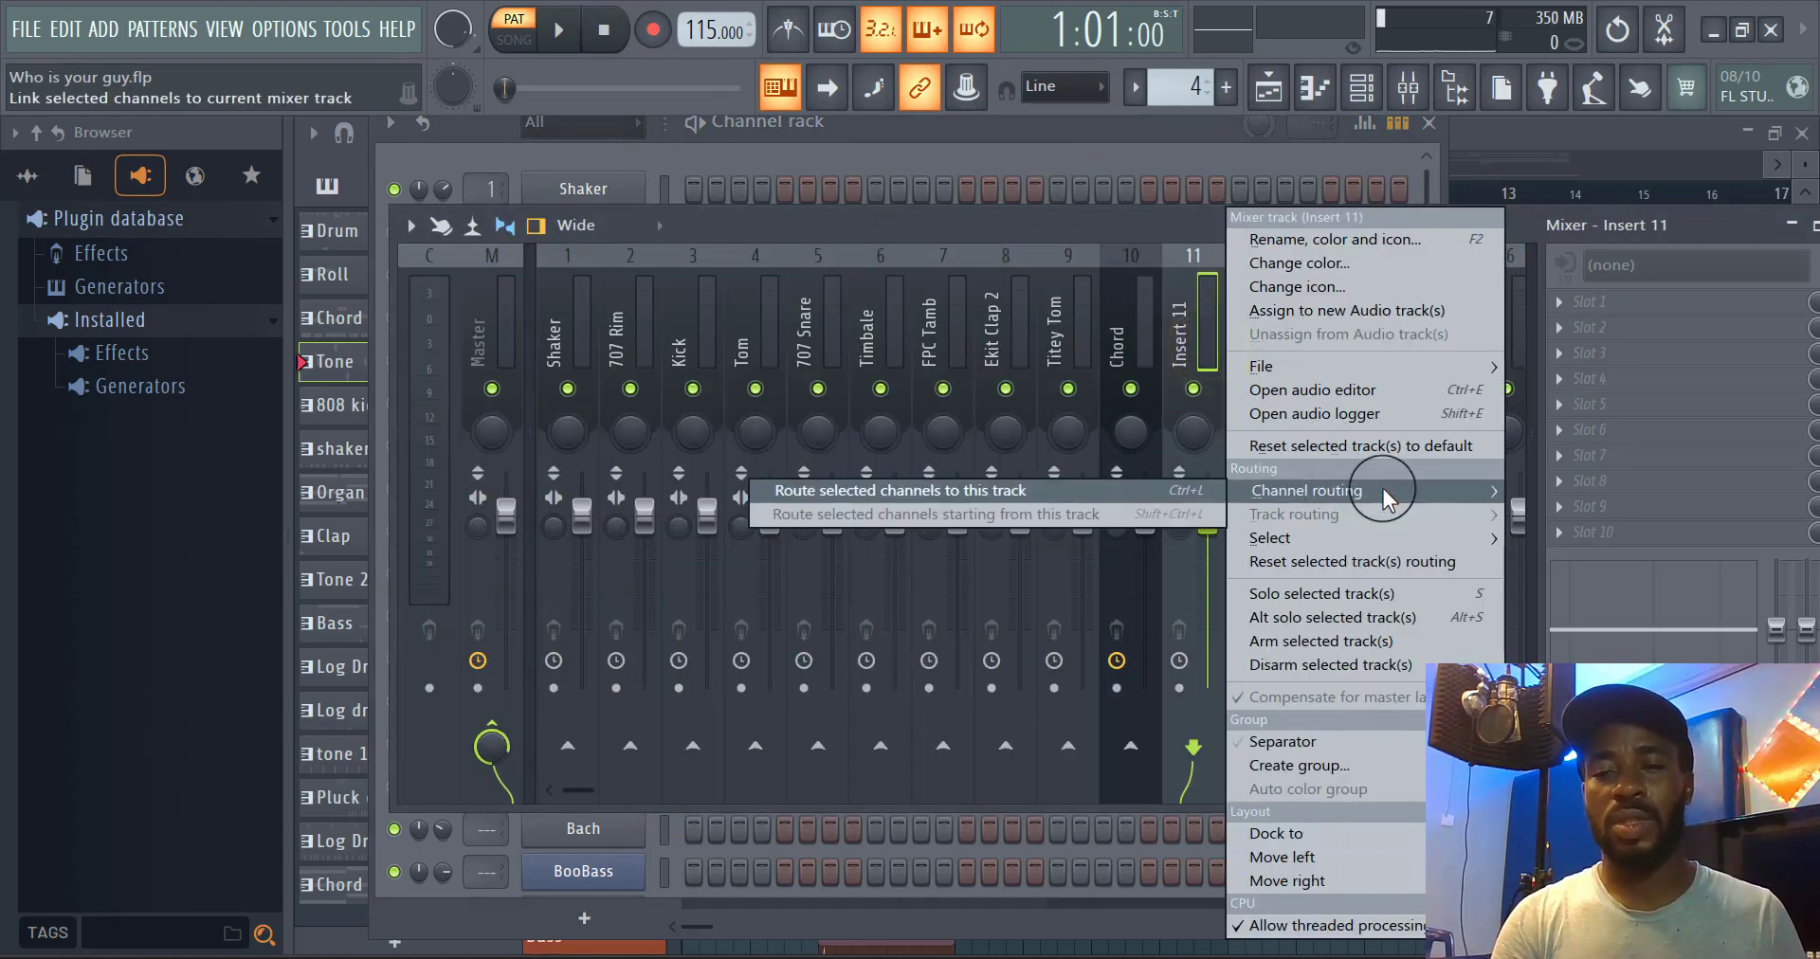
pyautogui.click(1152, 489)
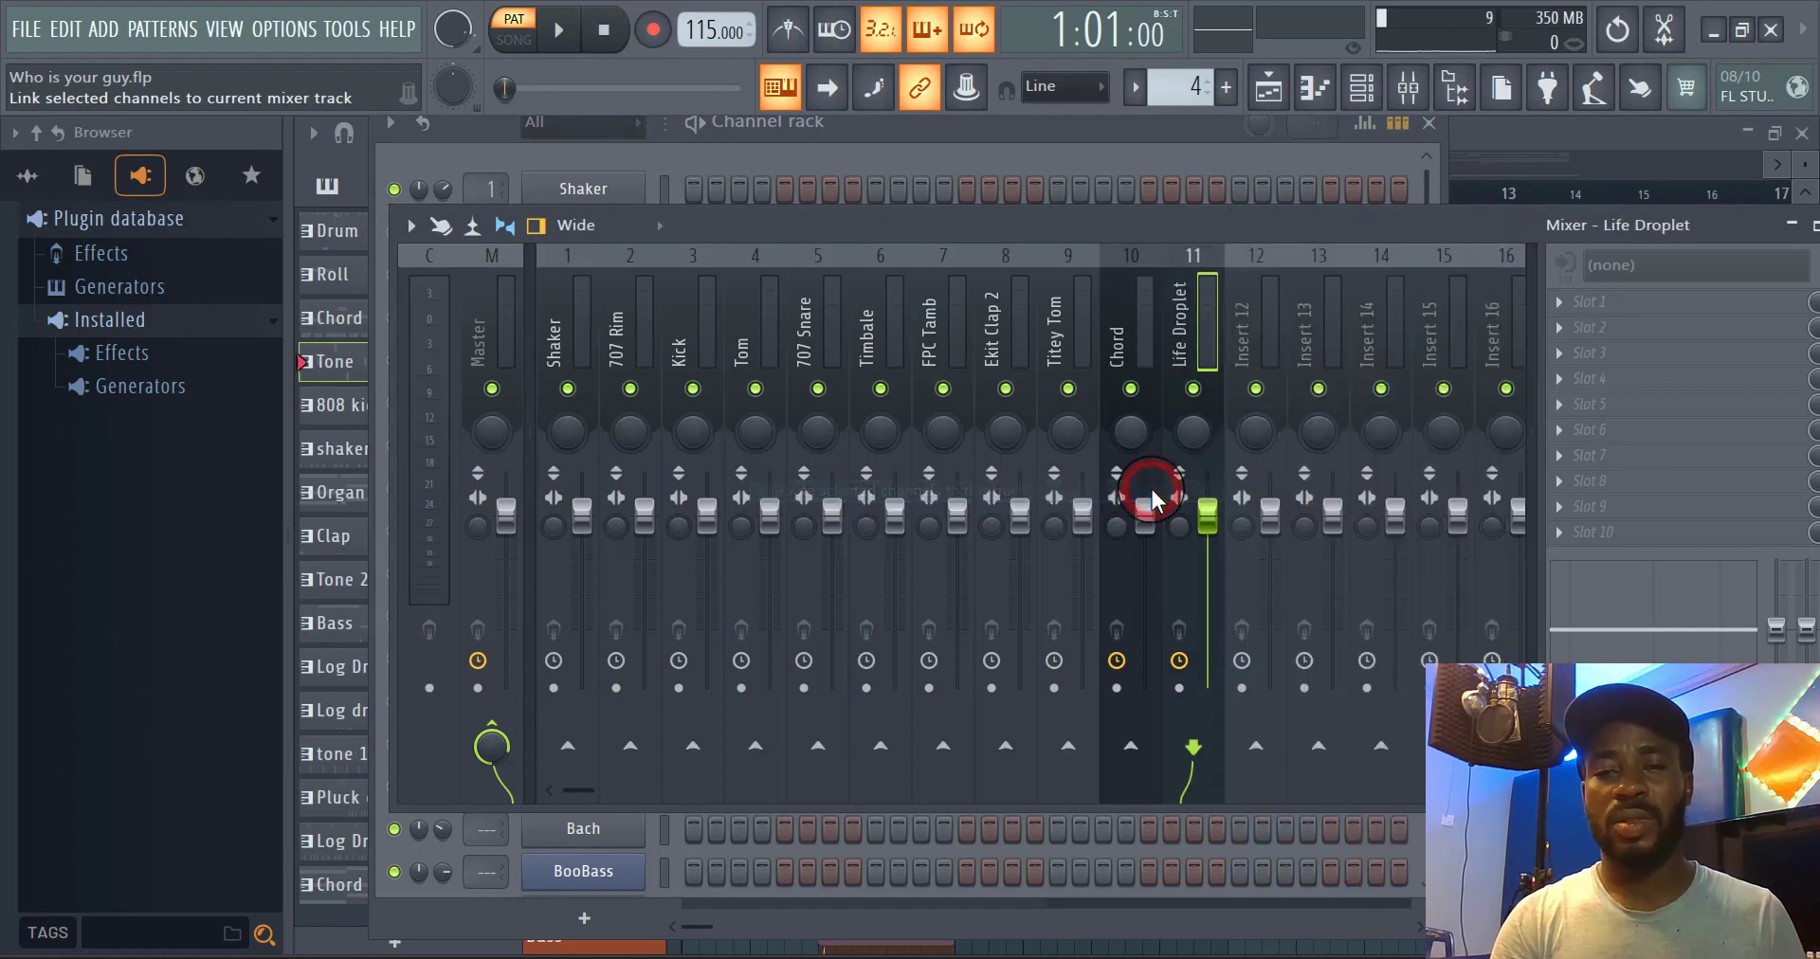
# Switch to the 808 kick pattern with the channel rack in view
pyautogui.click(1181, 150)
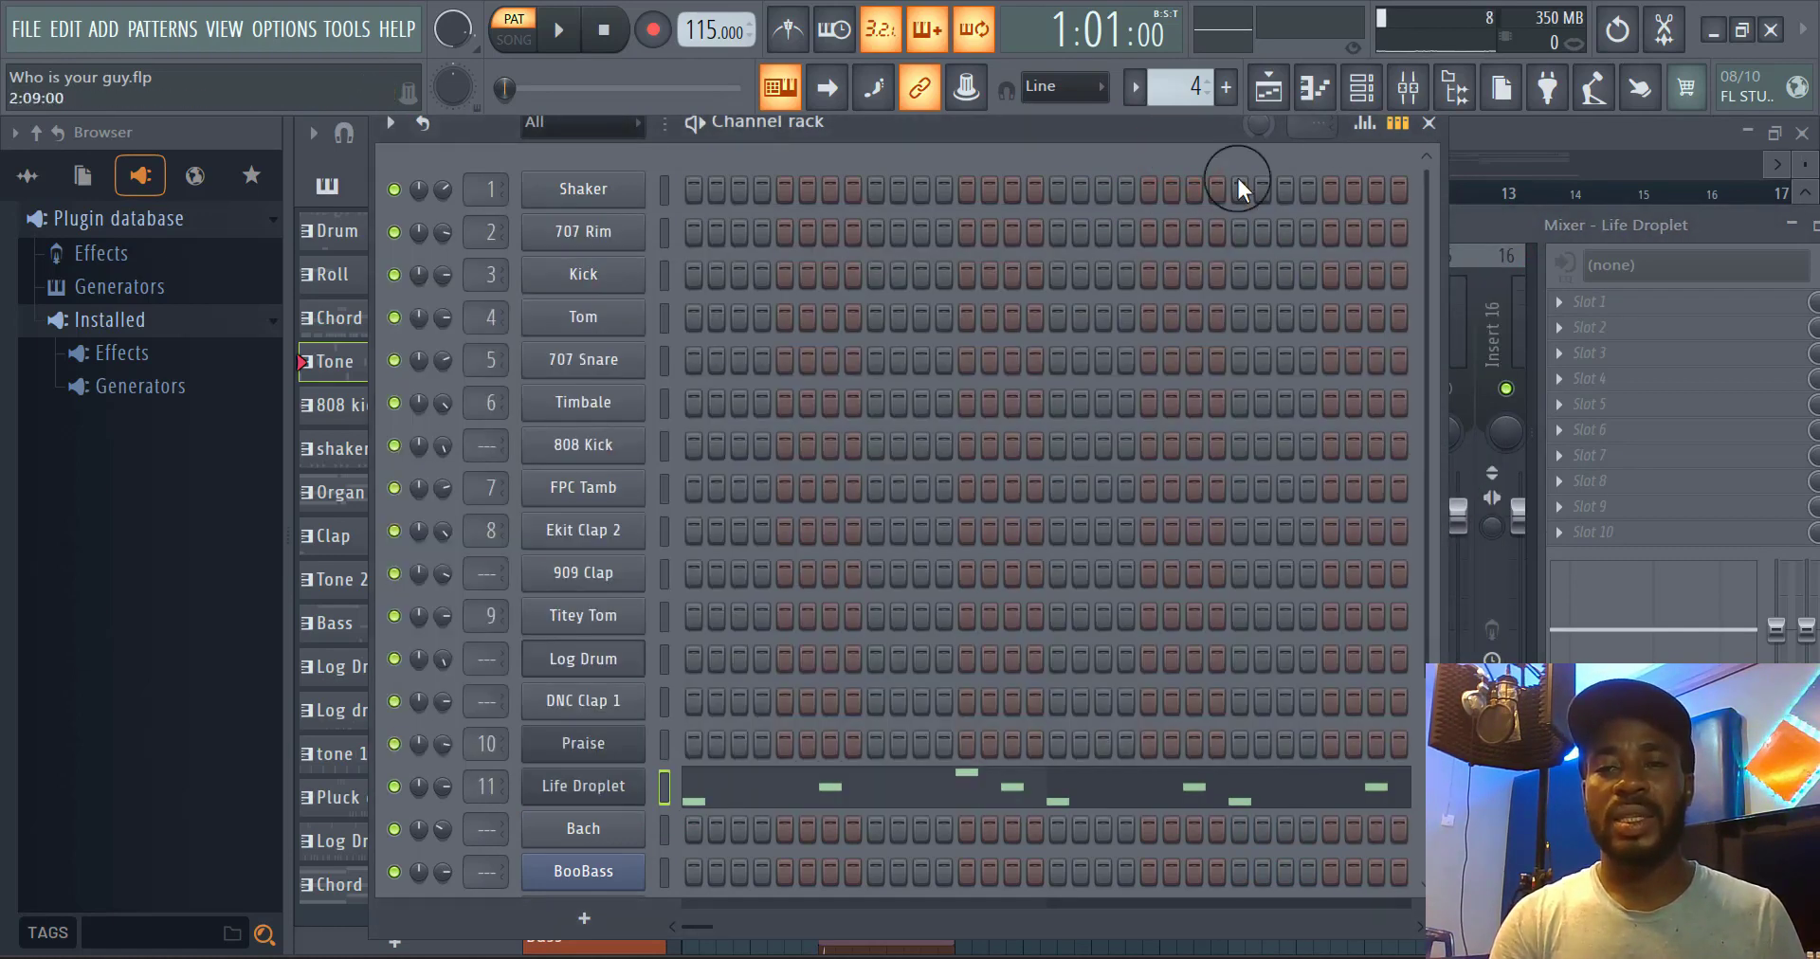
pyautogui.click(1133, 87)
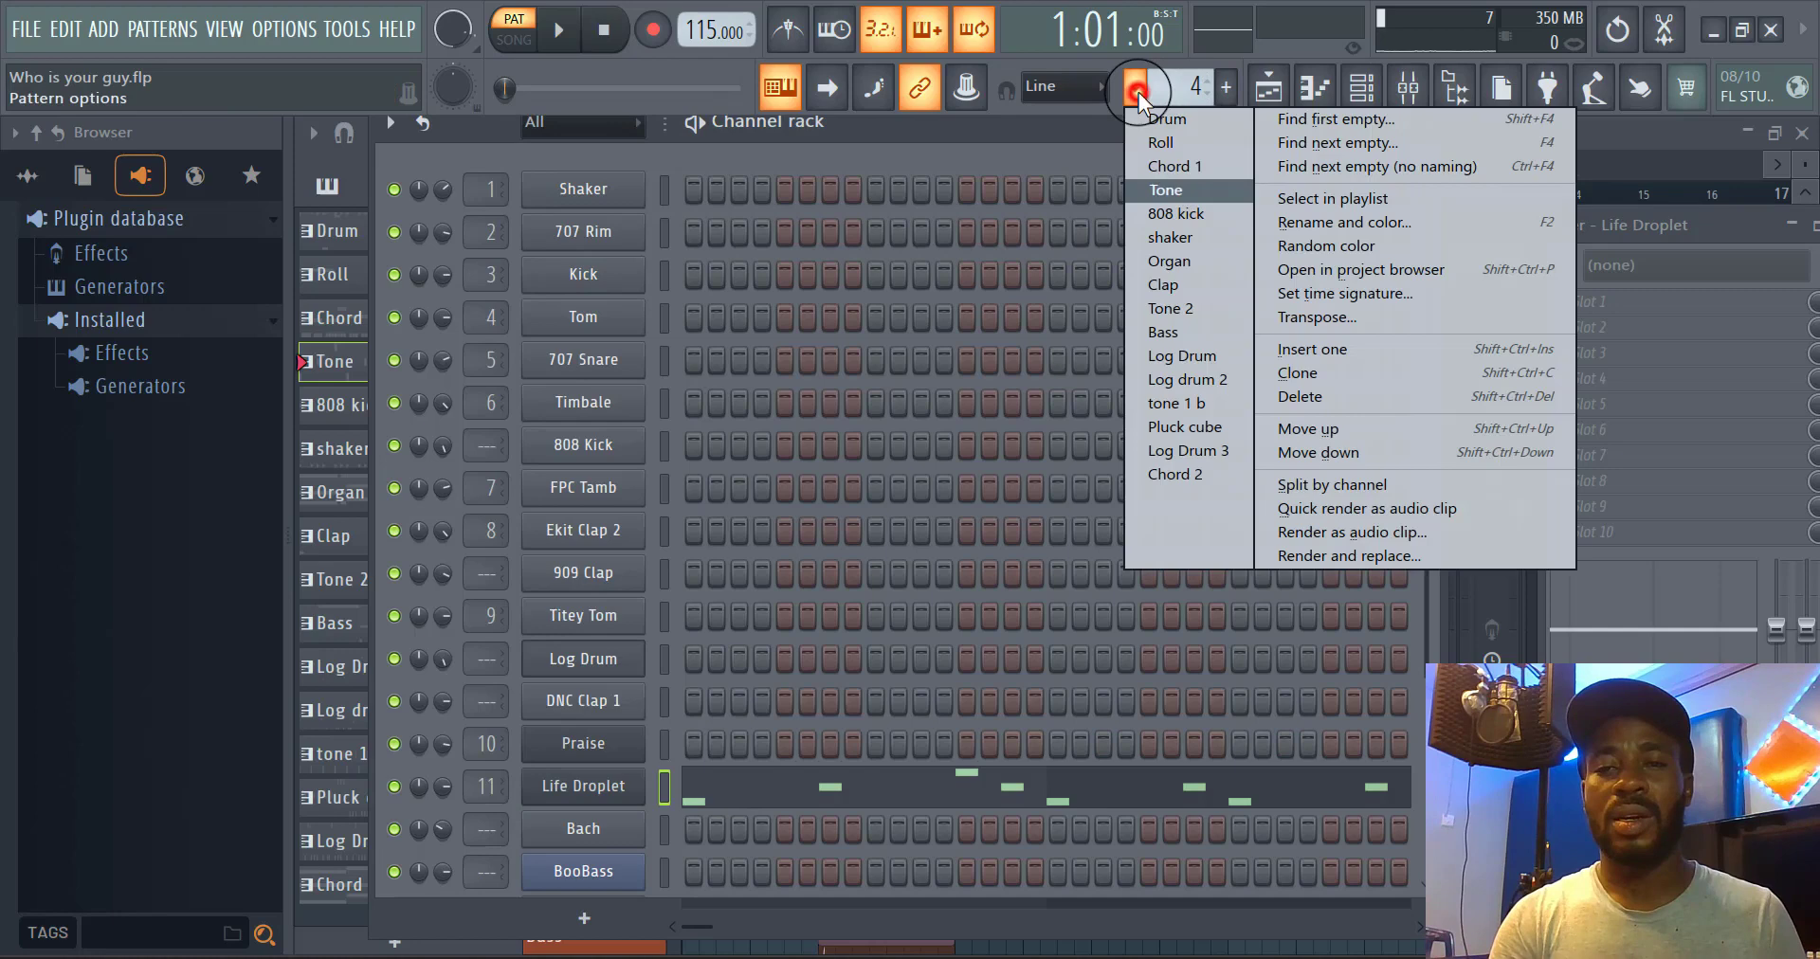
pyautogui.click(1190, 216)
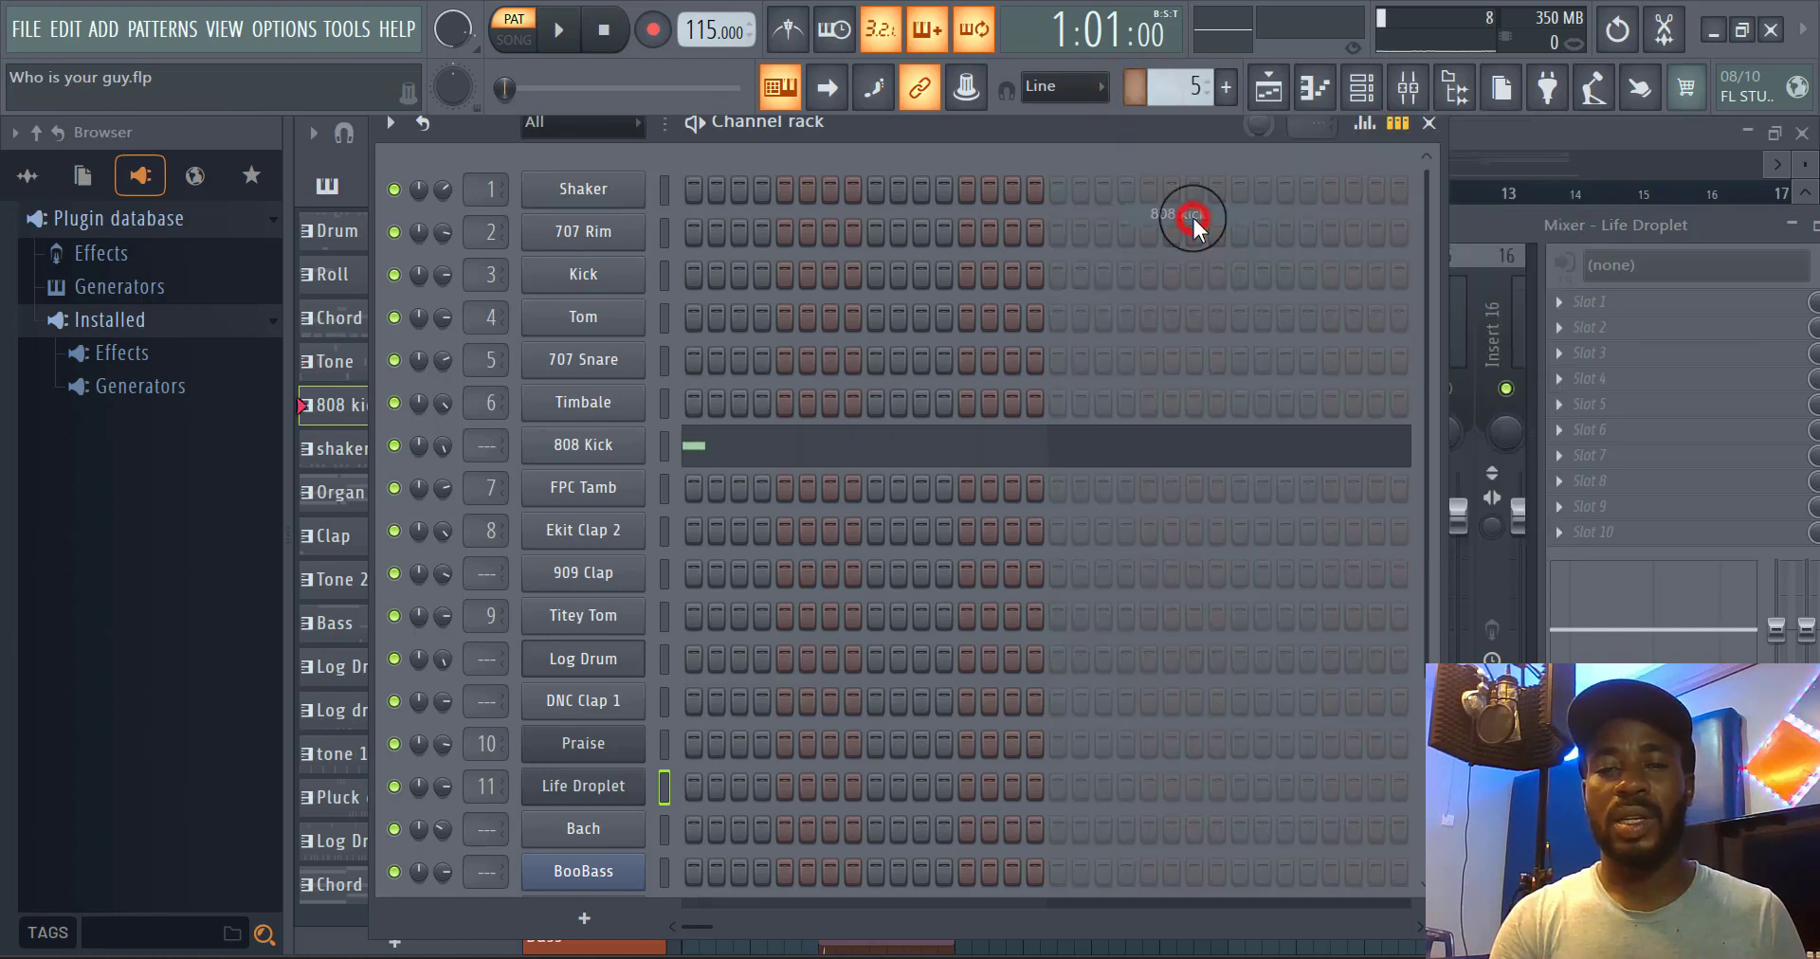
# Select the 808 Kick channel and route it to mixer track Insert 12
pyautogui.click(668, 440)
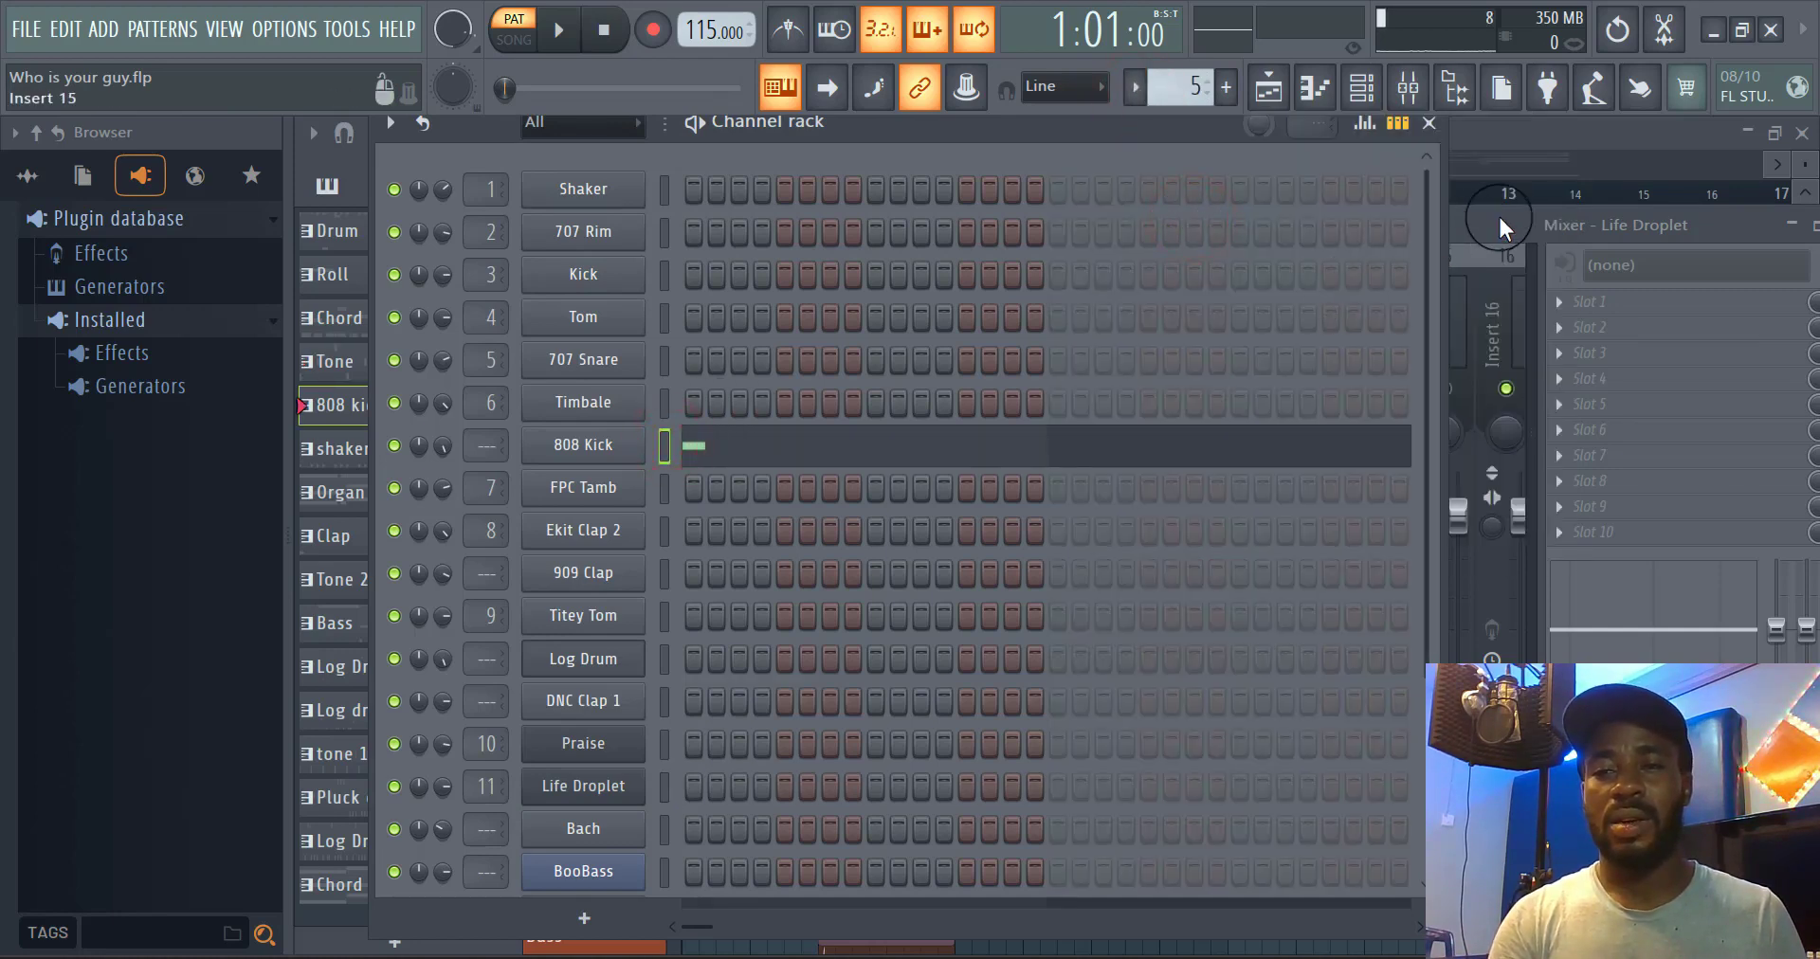
pyautogui.click(1499, 220)
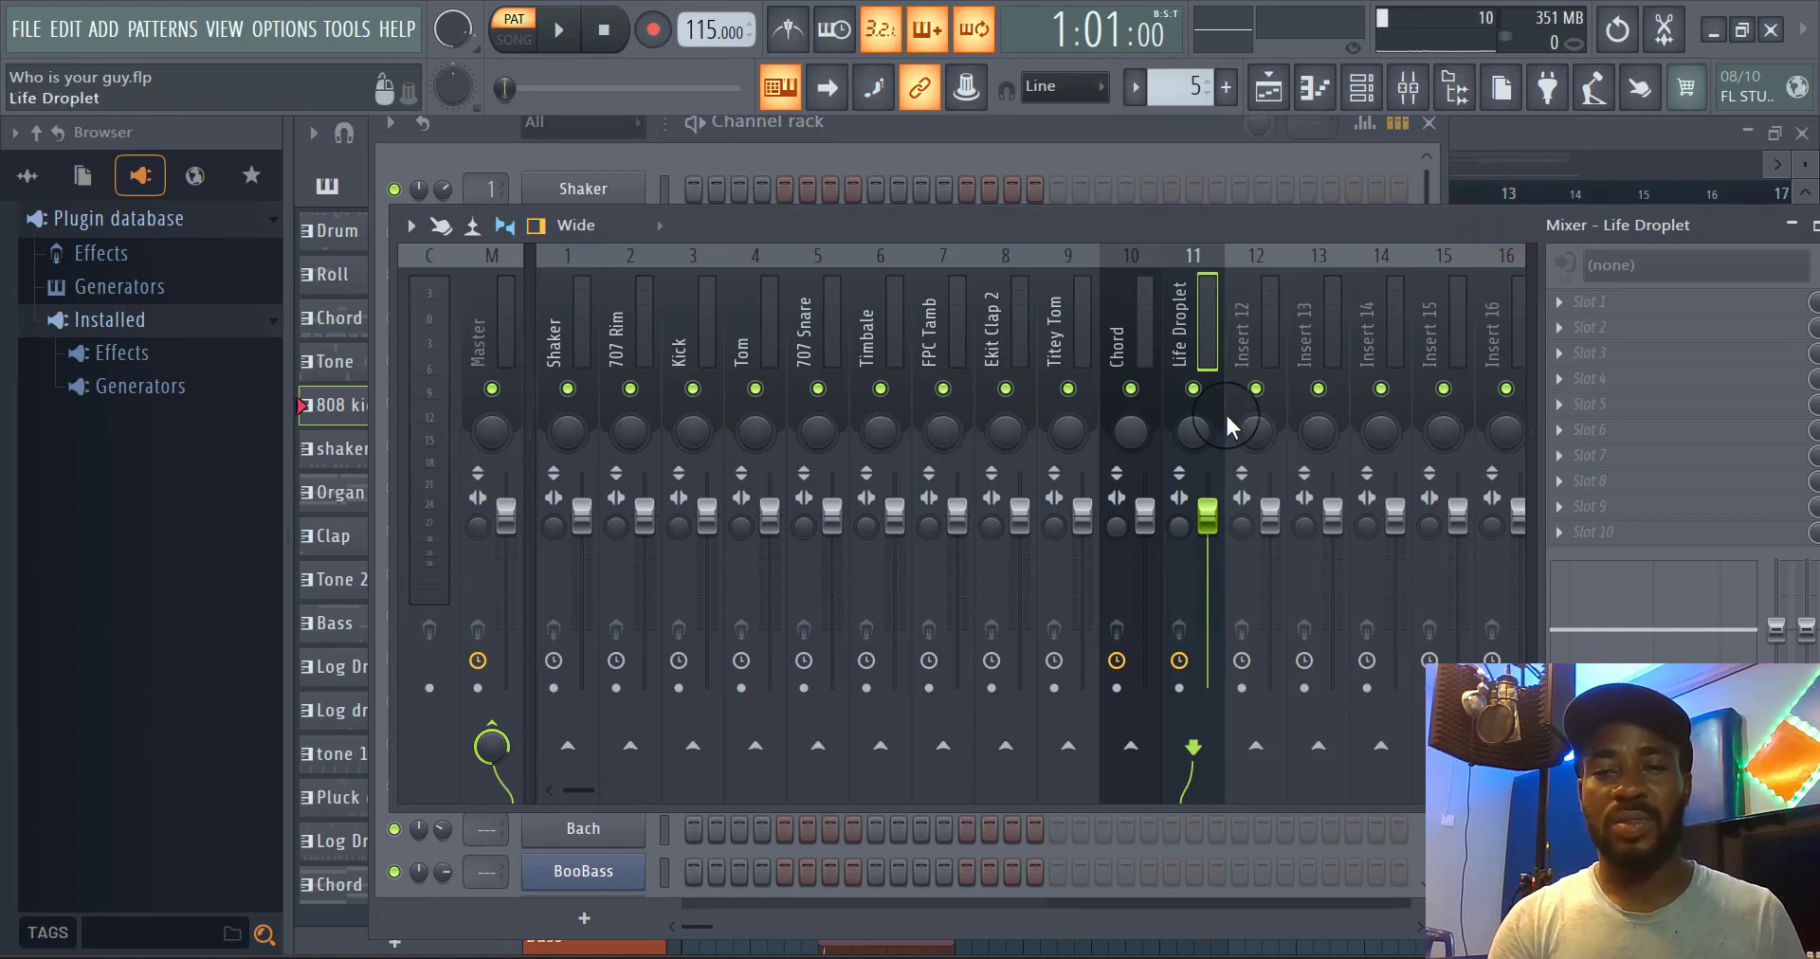
pyautogui.rightClick(1260, 369)
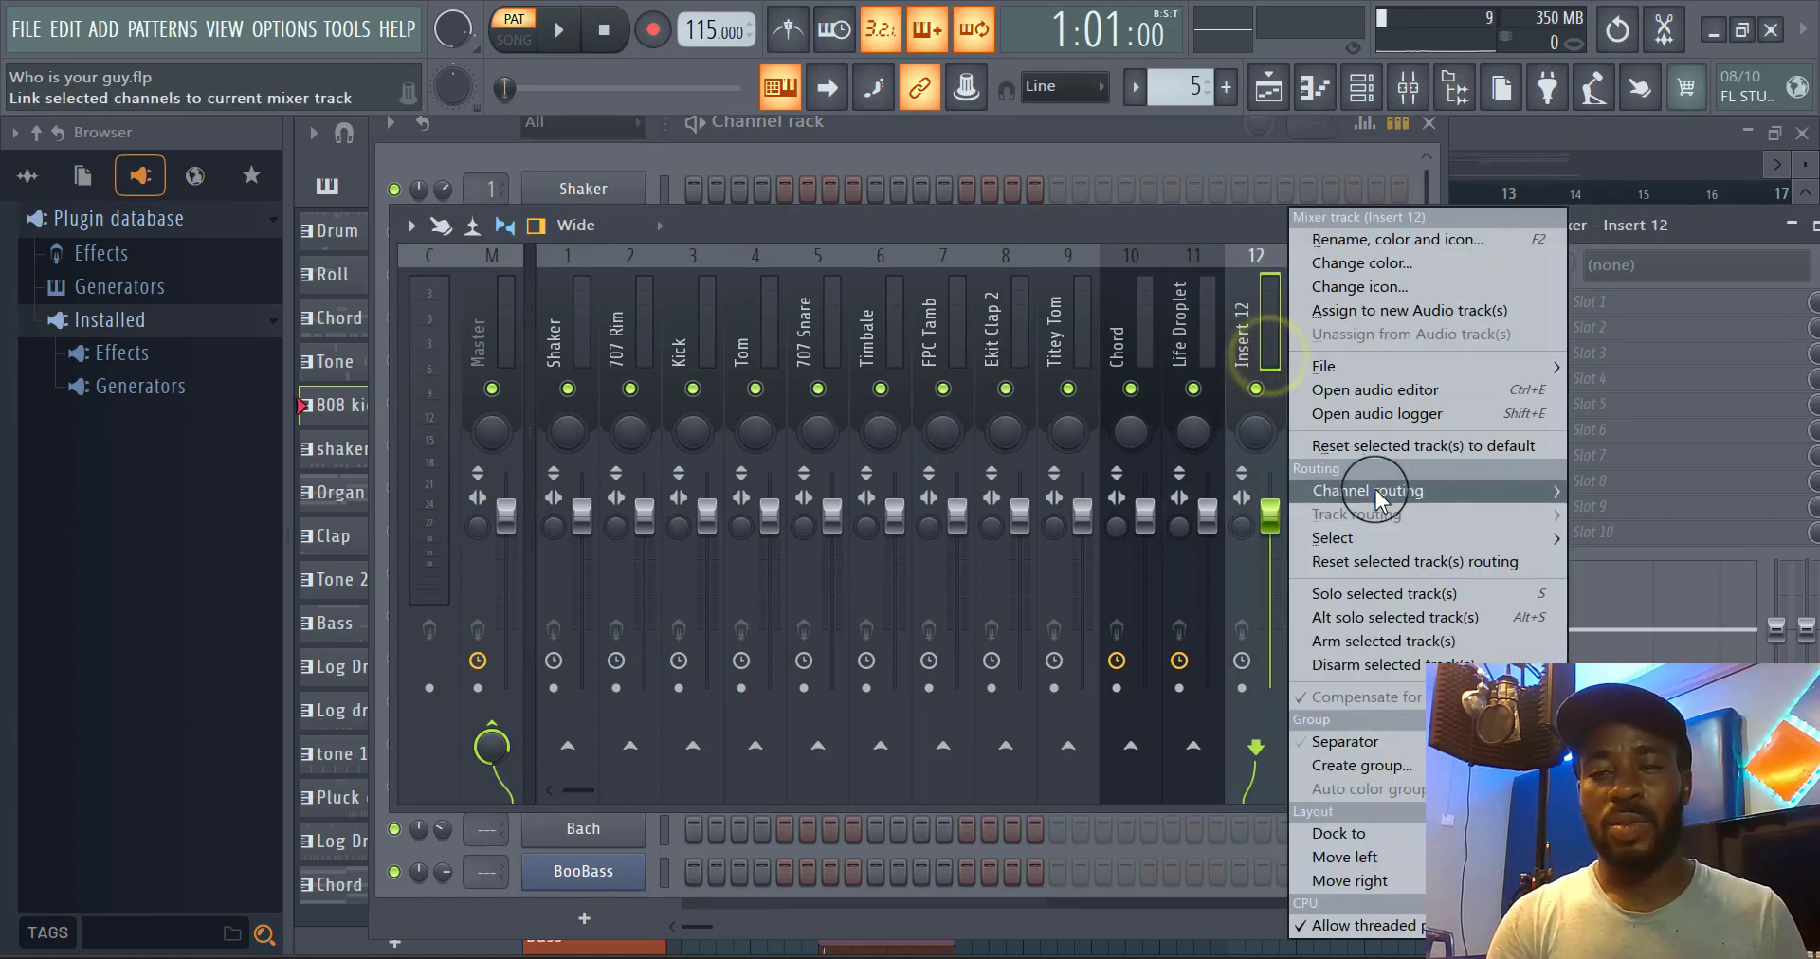
pyautogui.moveTo(1374, 491)
pyautogui.click(1211, 491)
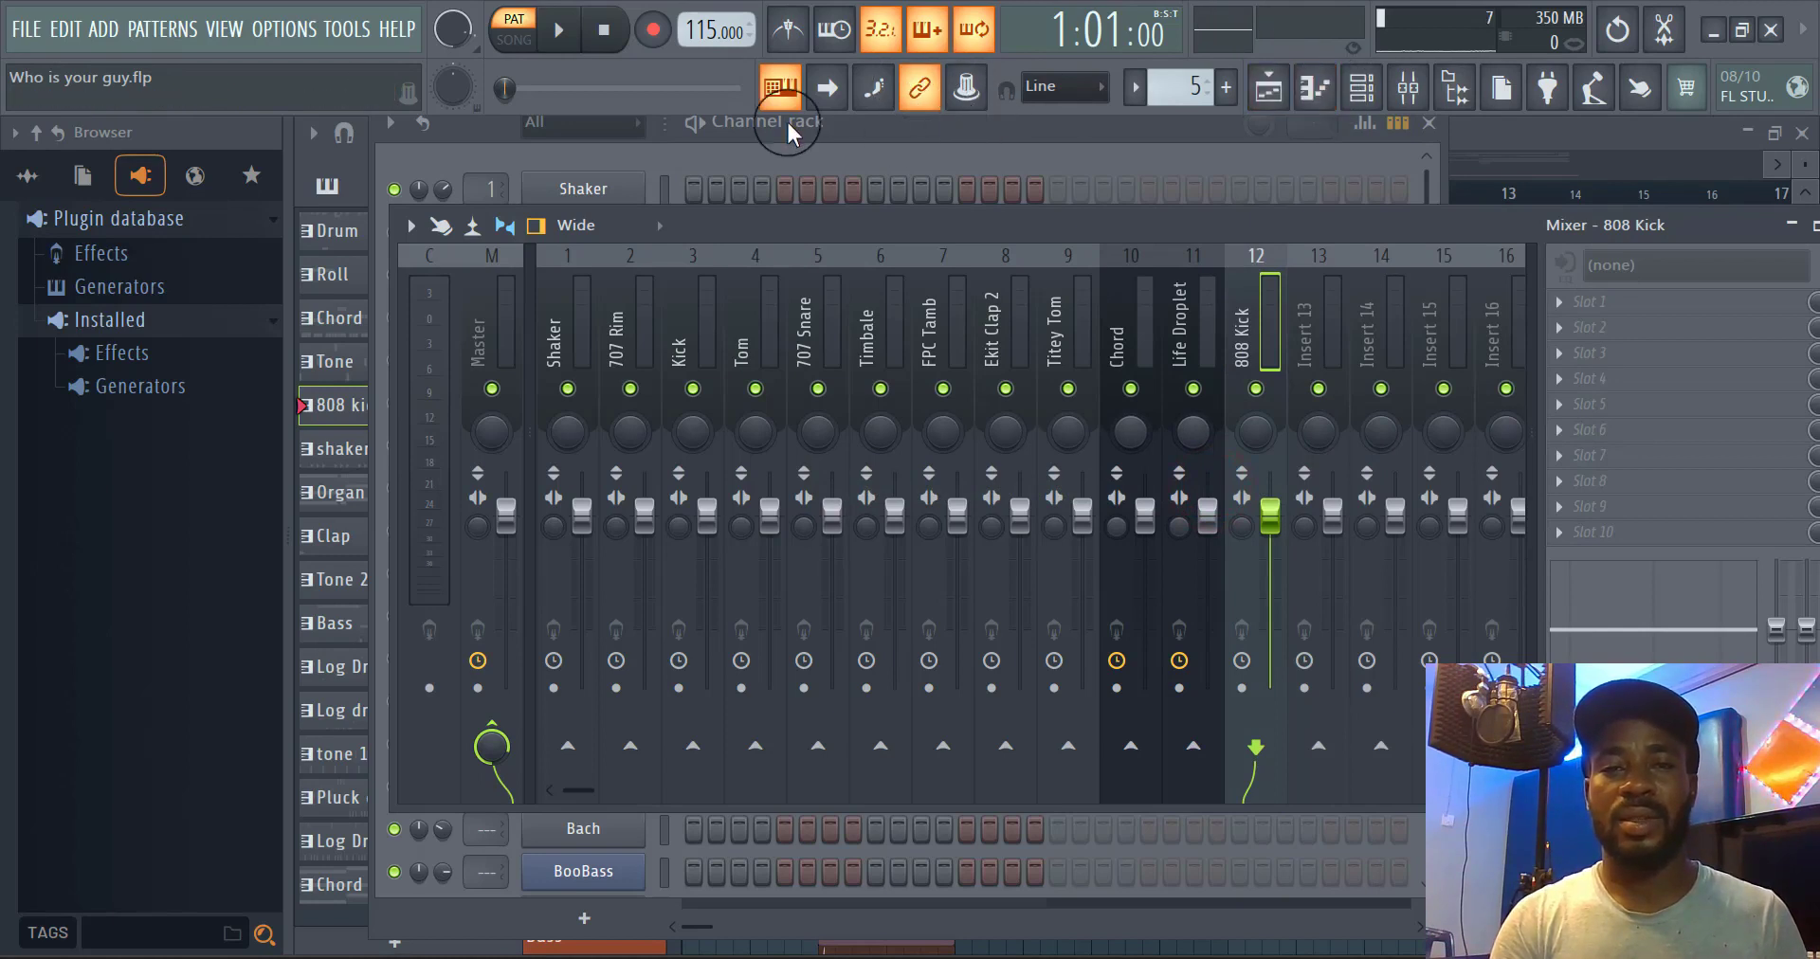
# Switch to the shaker pattern and check its channel's mixer track assignment in the channel rack
pyautogui.click(1143, 102)
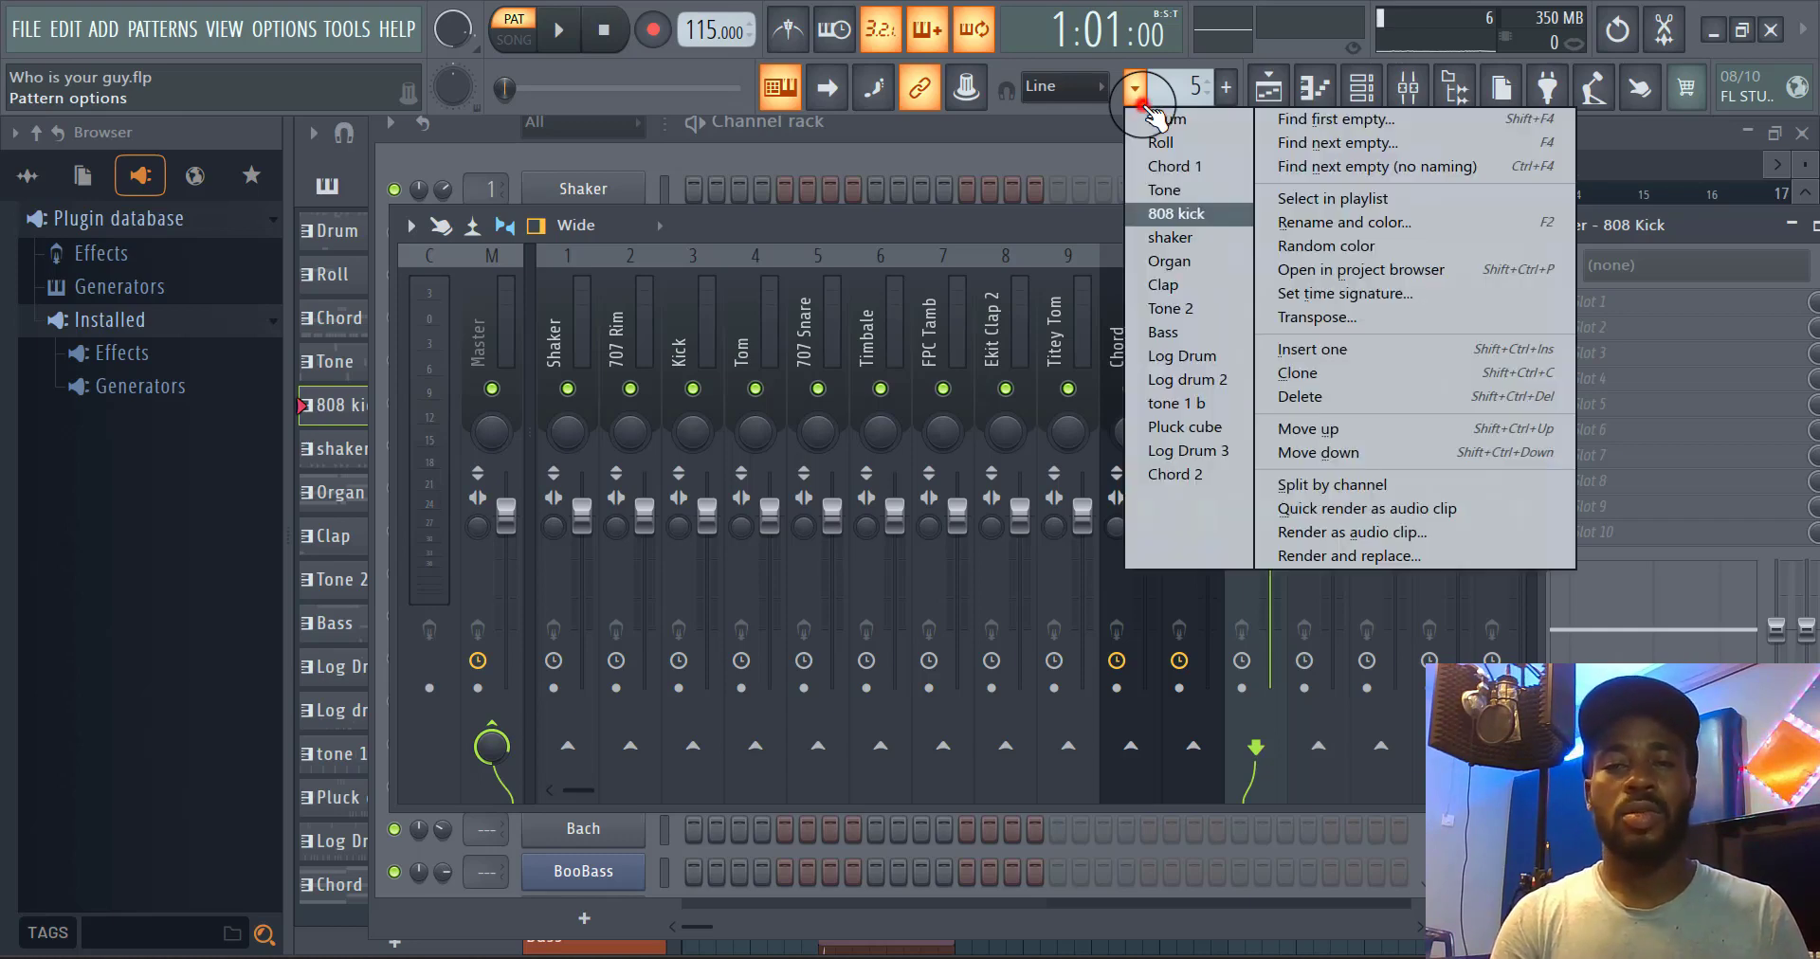
pyautogui.click(1174, 245)
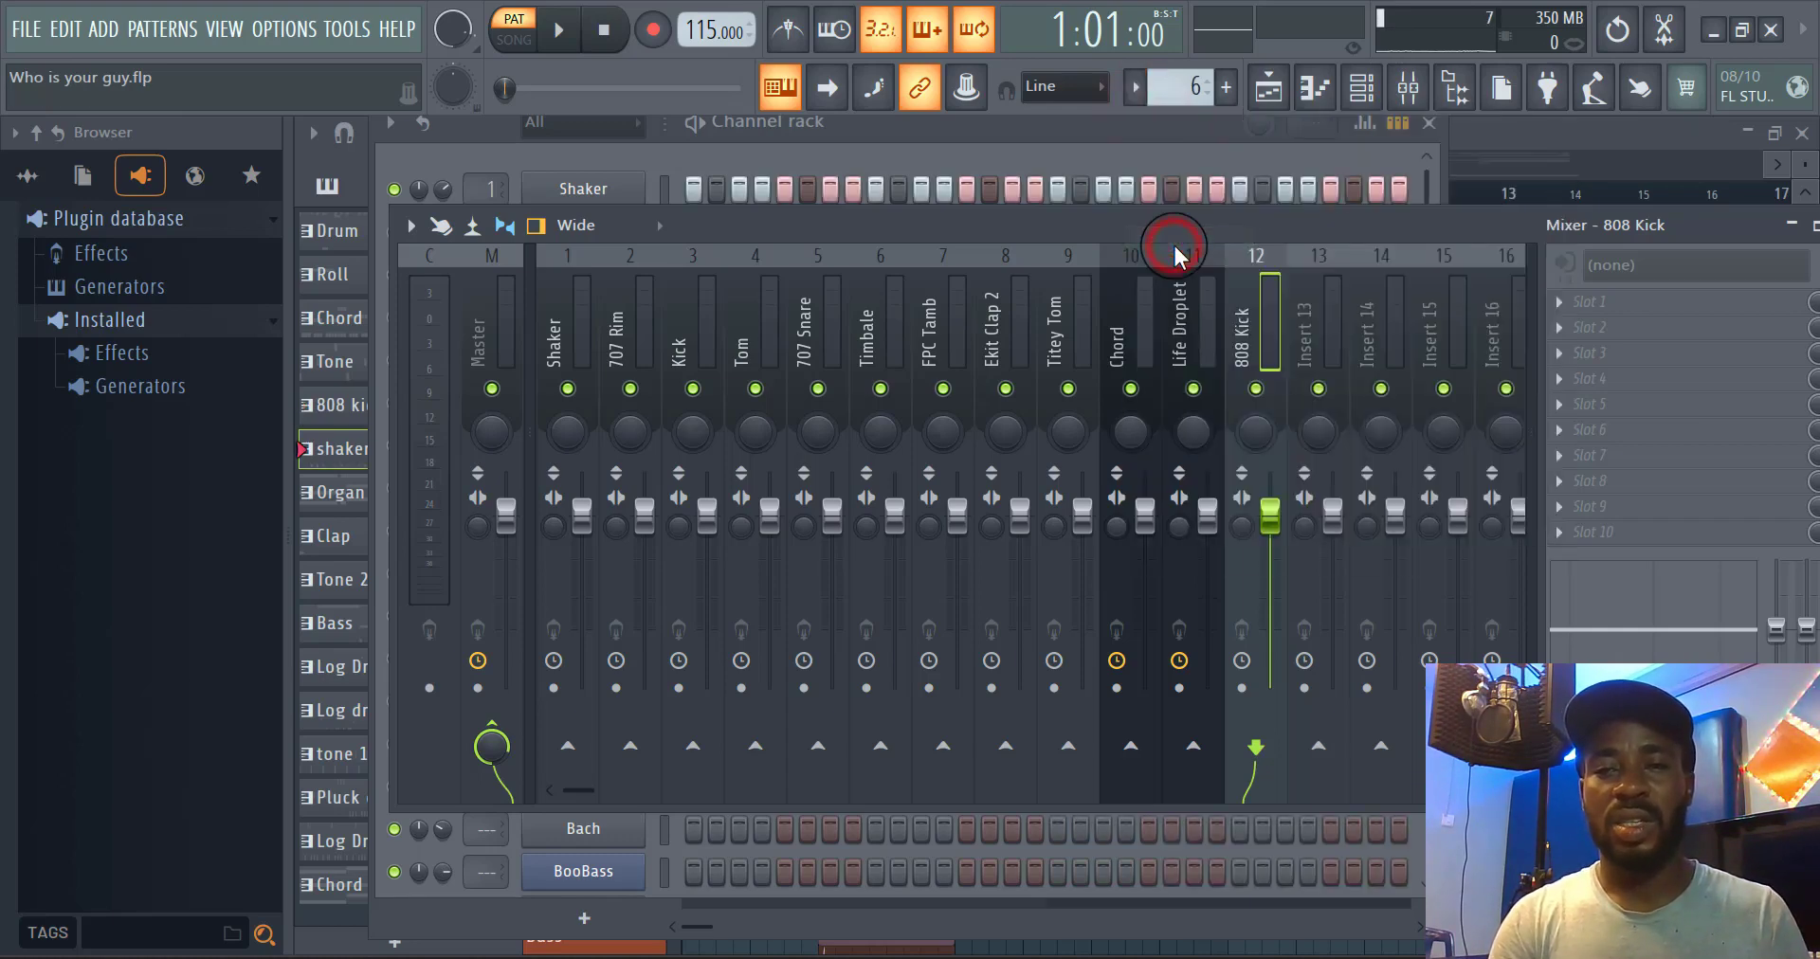
pyautogui.click(1153, 123)
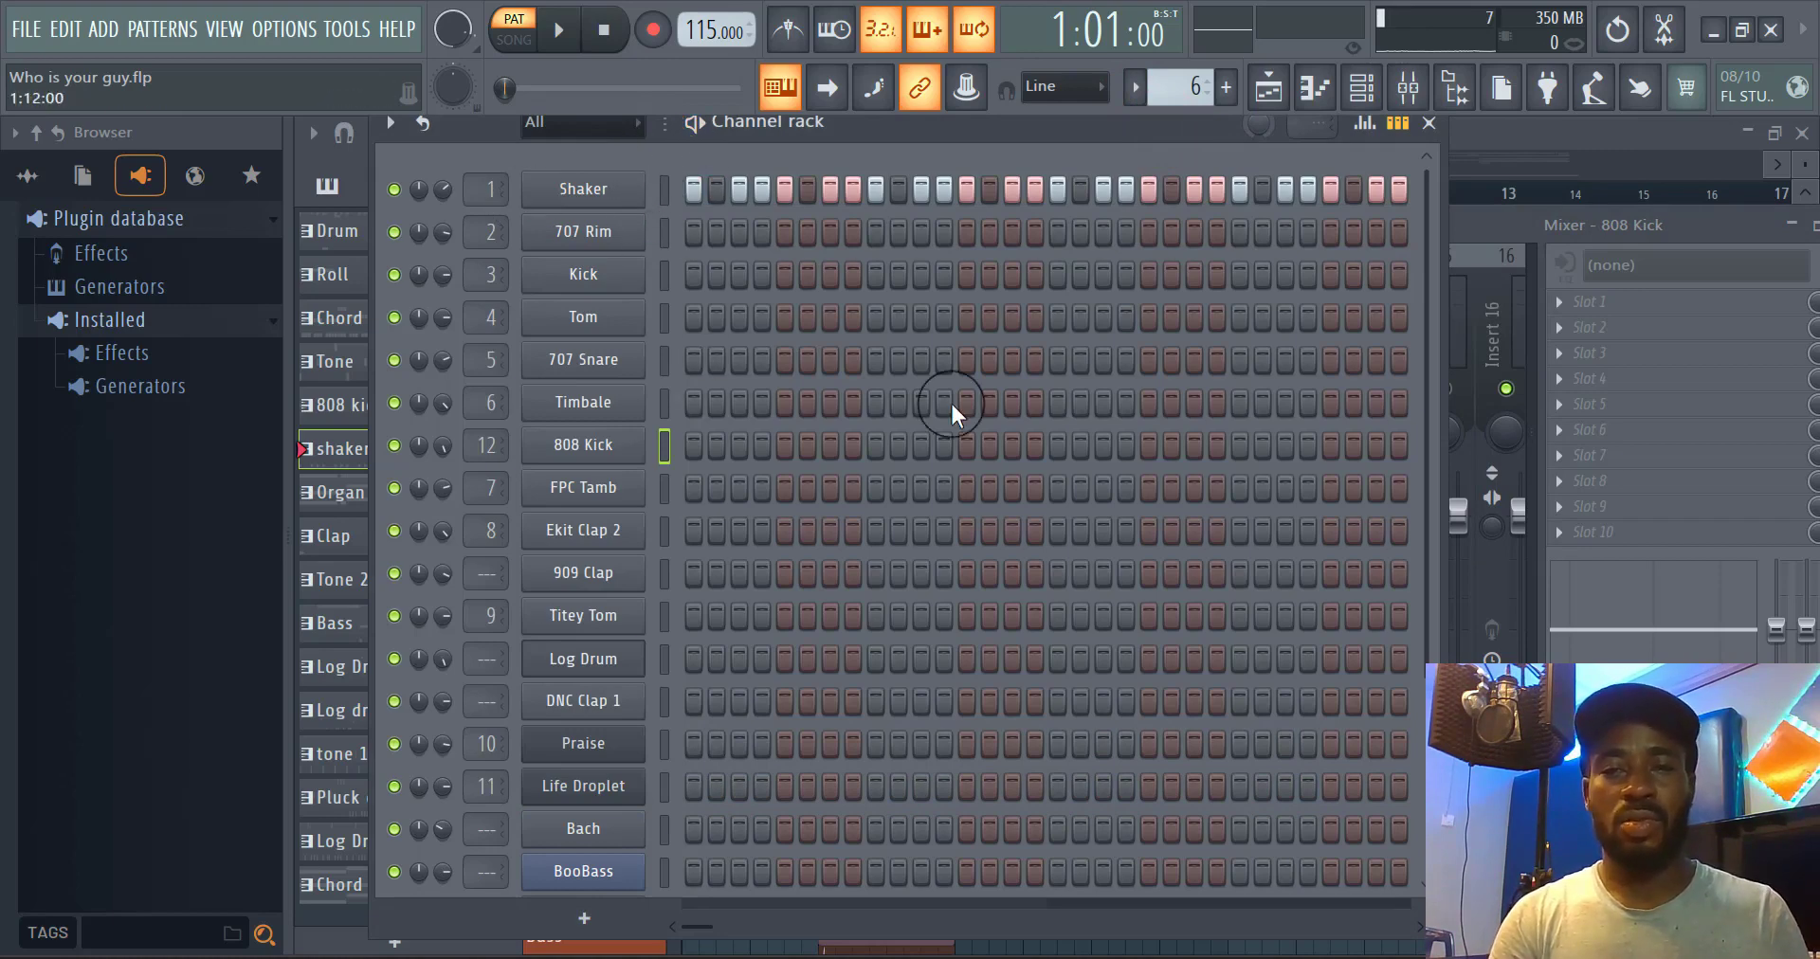
# Switch to the Organ pattern with the channel rack in view
pyautogui.click(1361, 91)
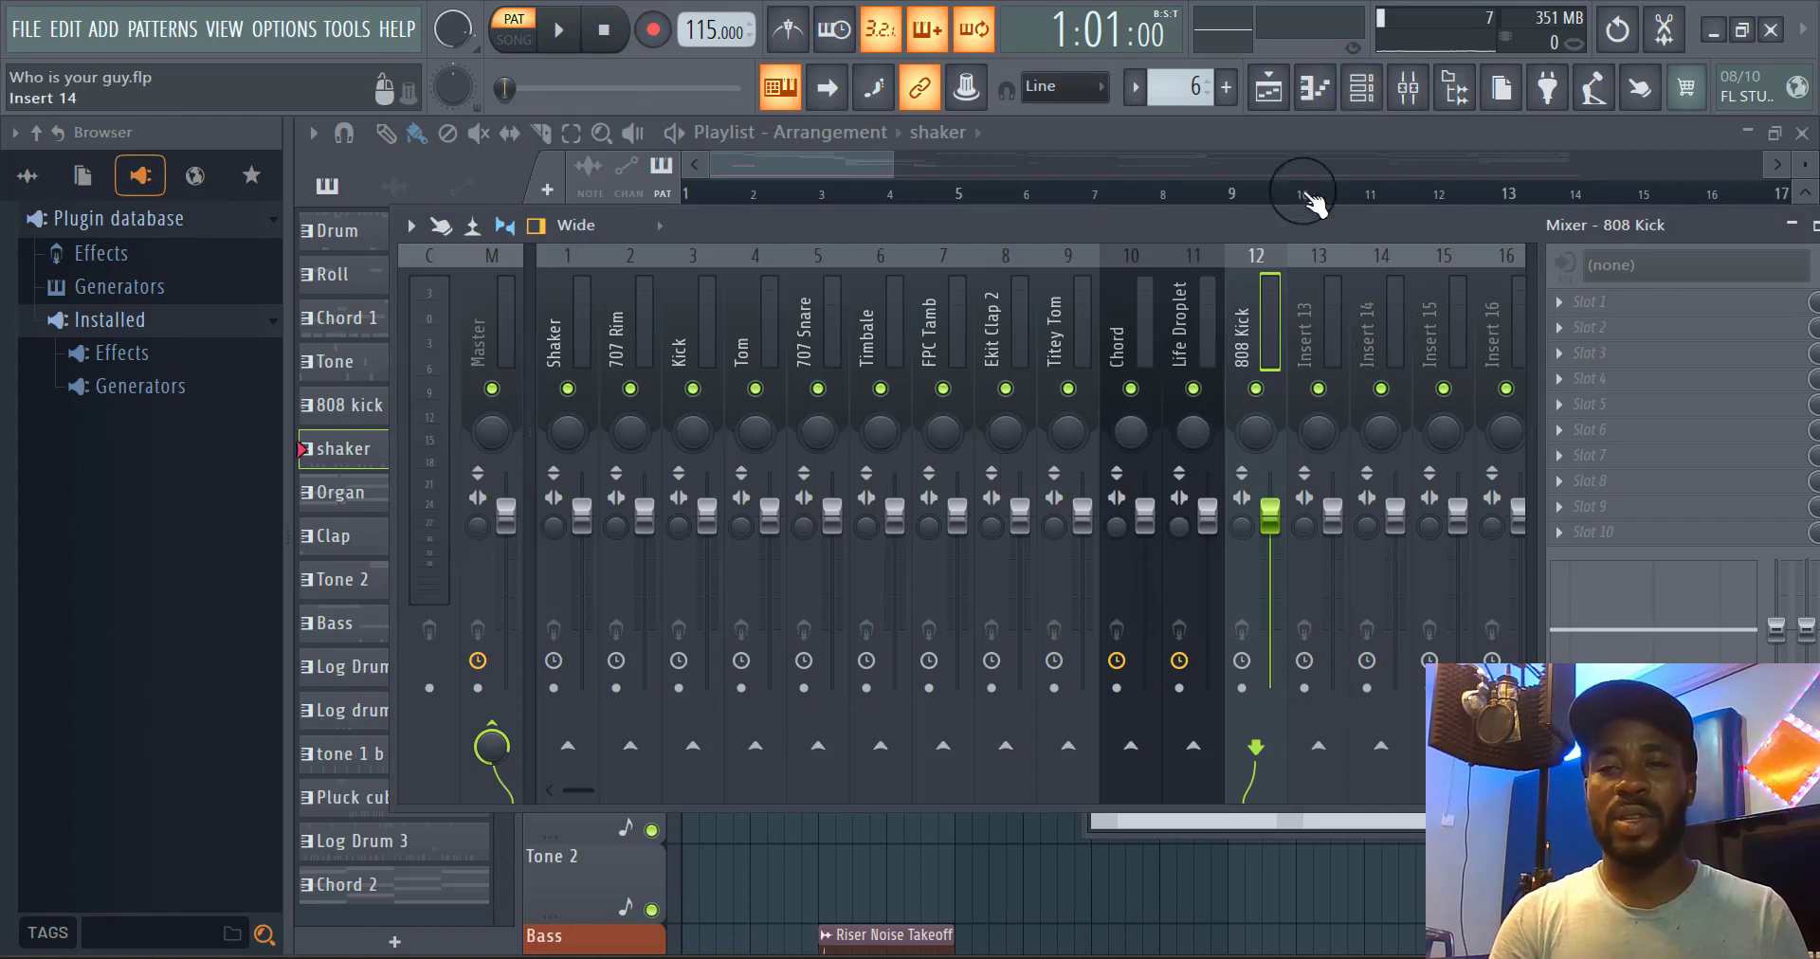
pyautogui.click(1135, 88)
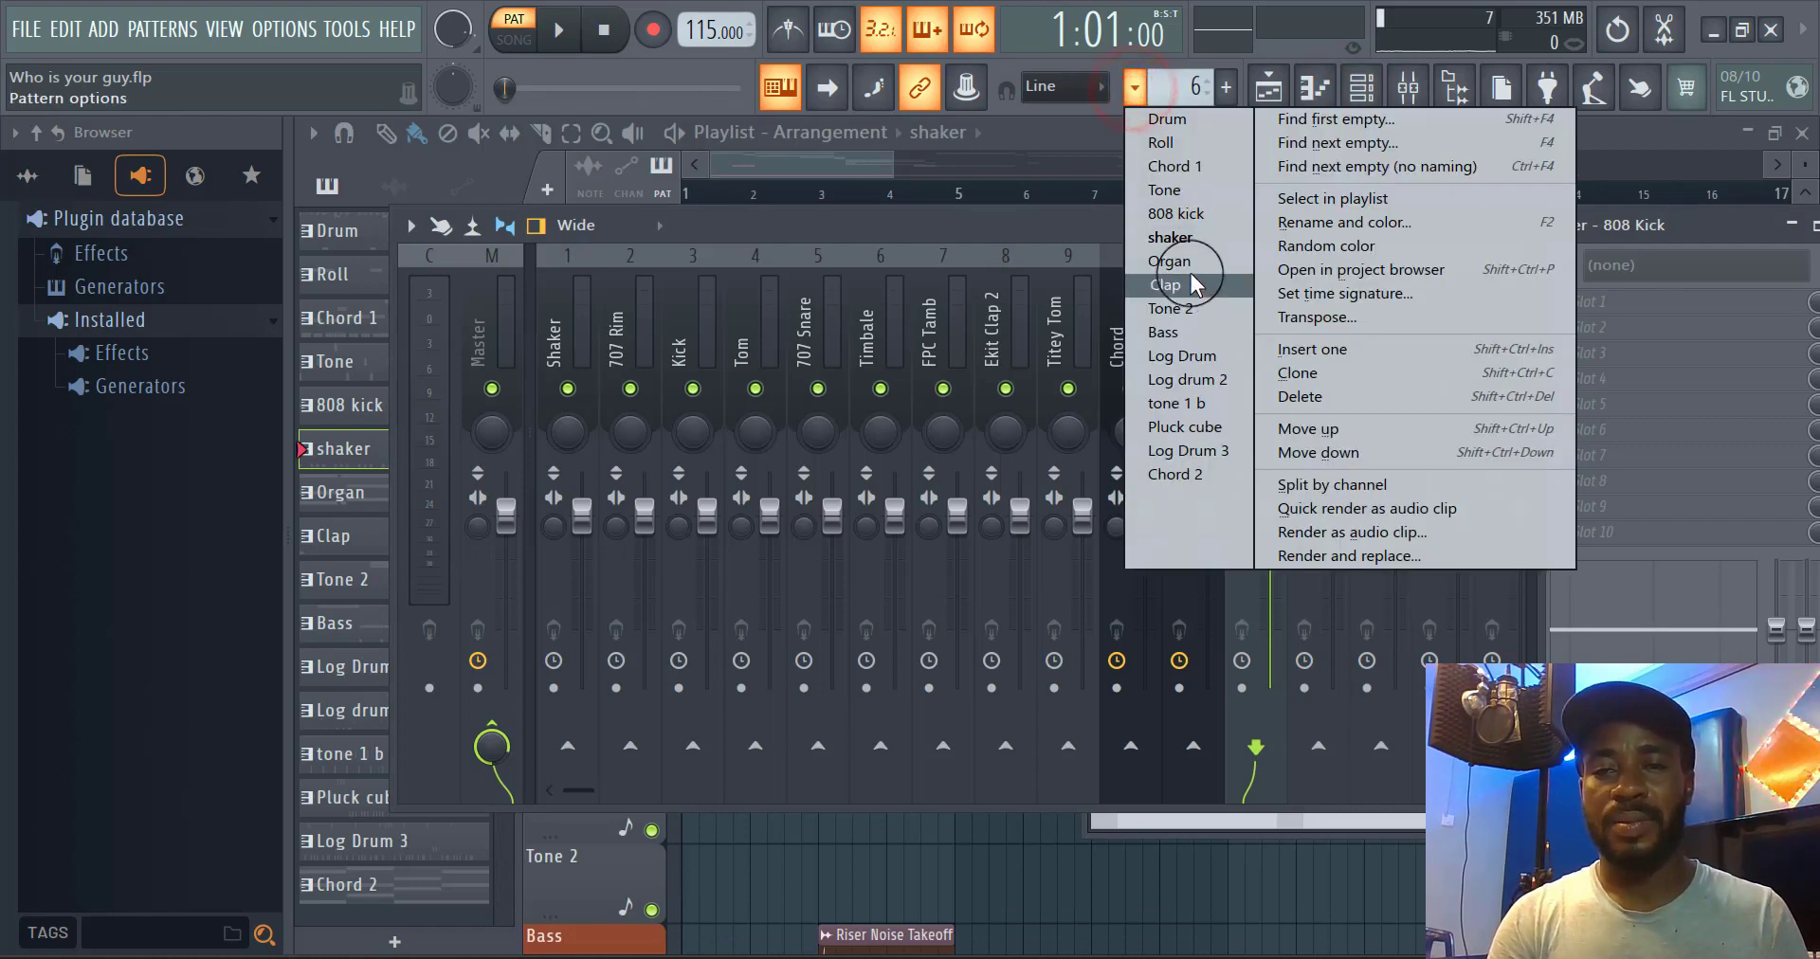
pyautogui.click(1175, 262)
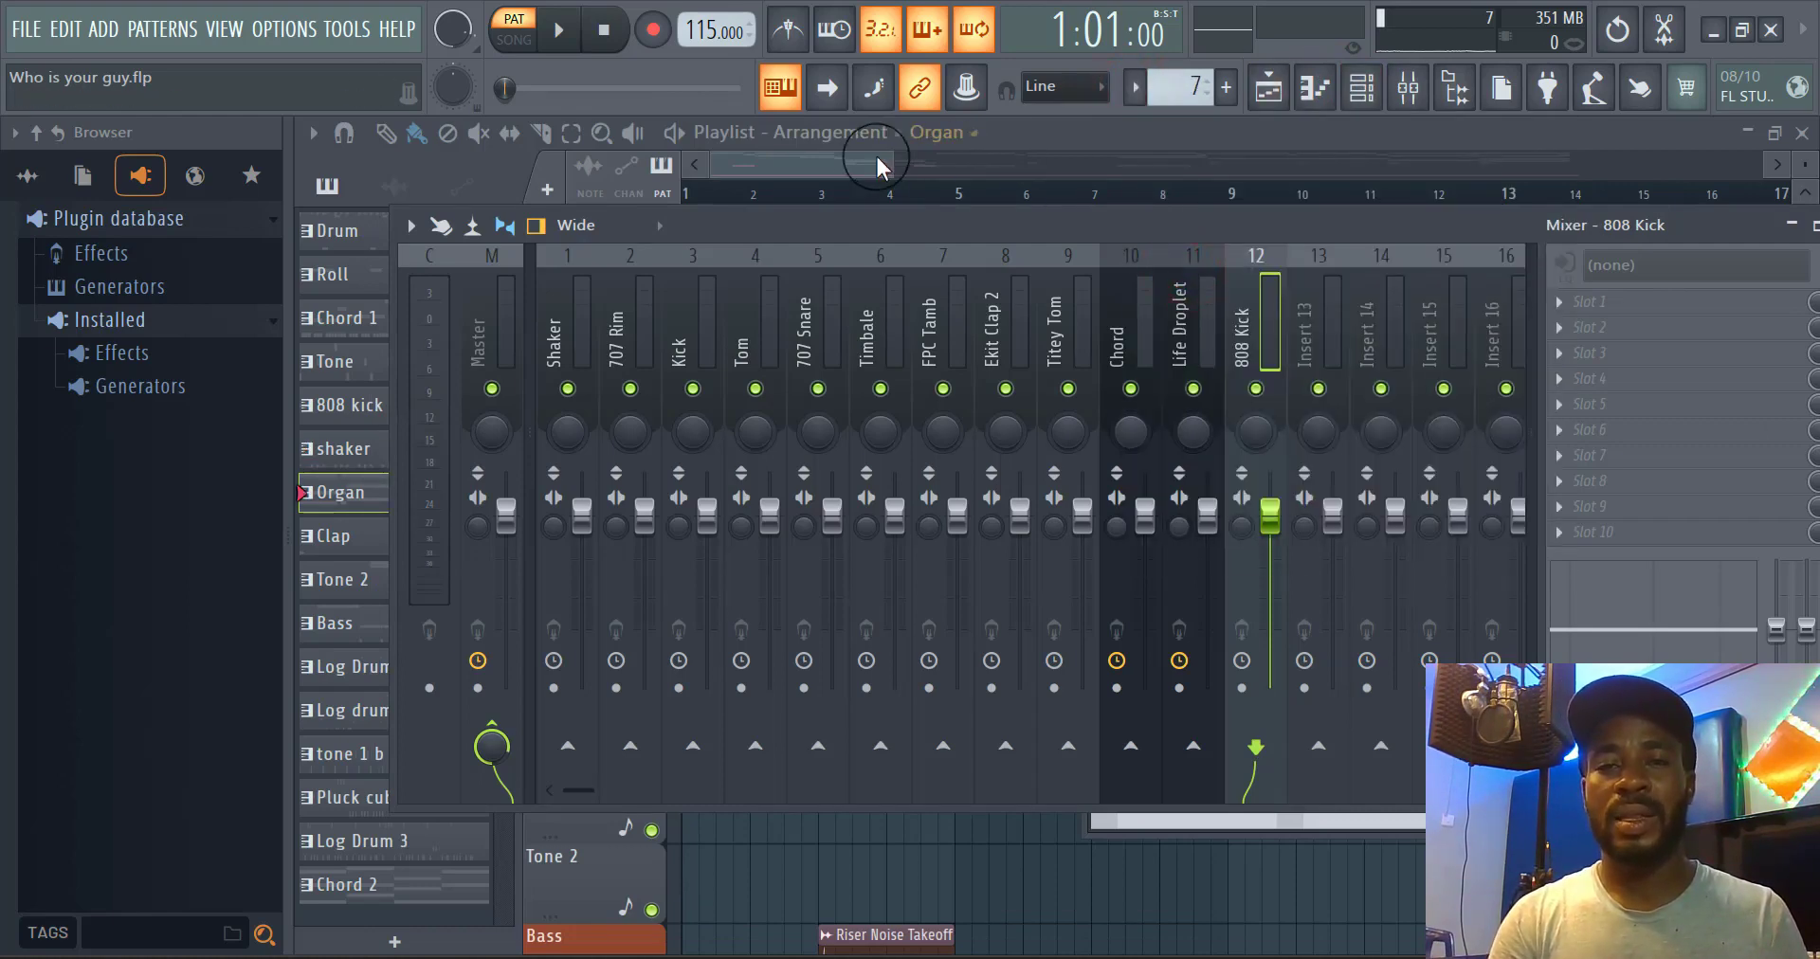
pyautogui.click(1366, 90)
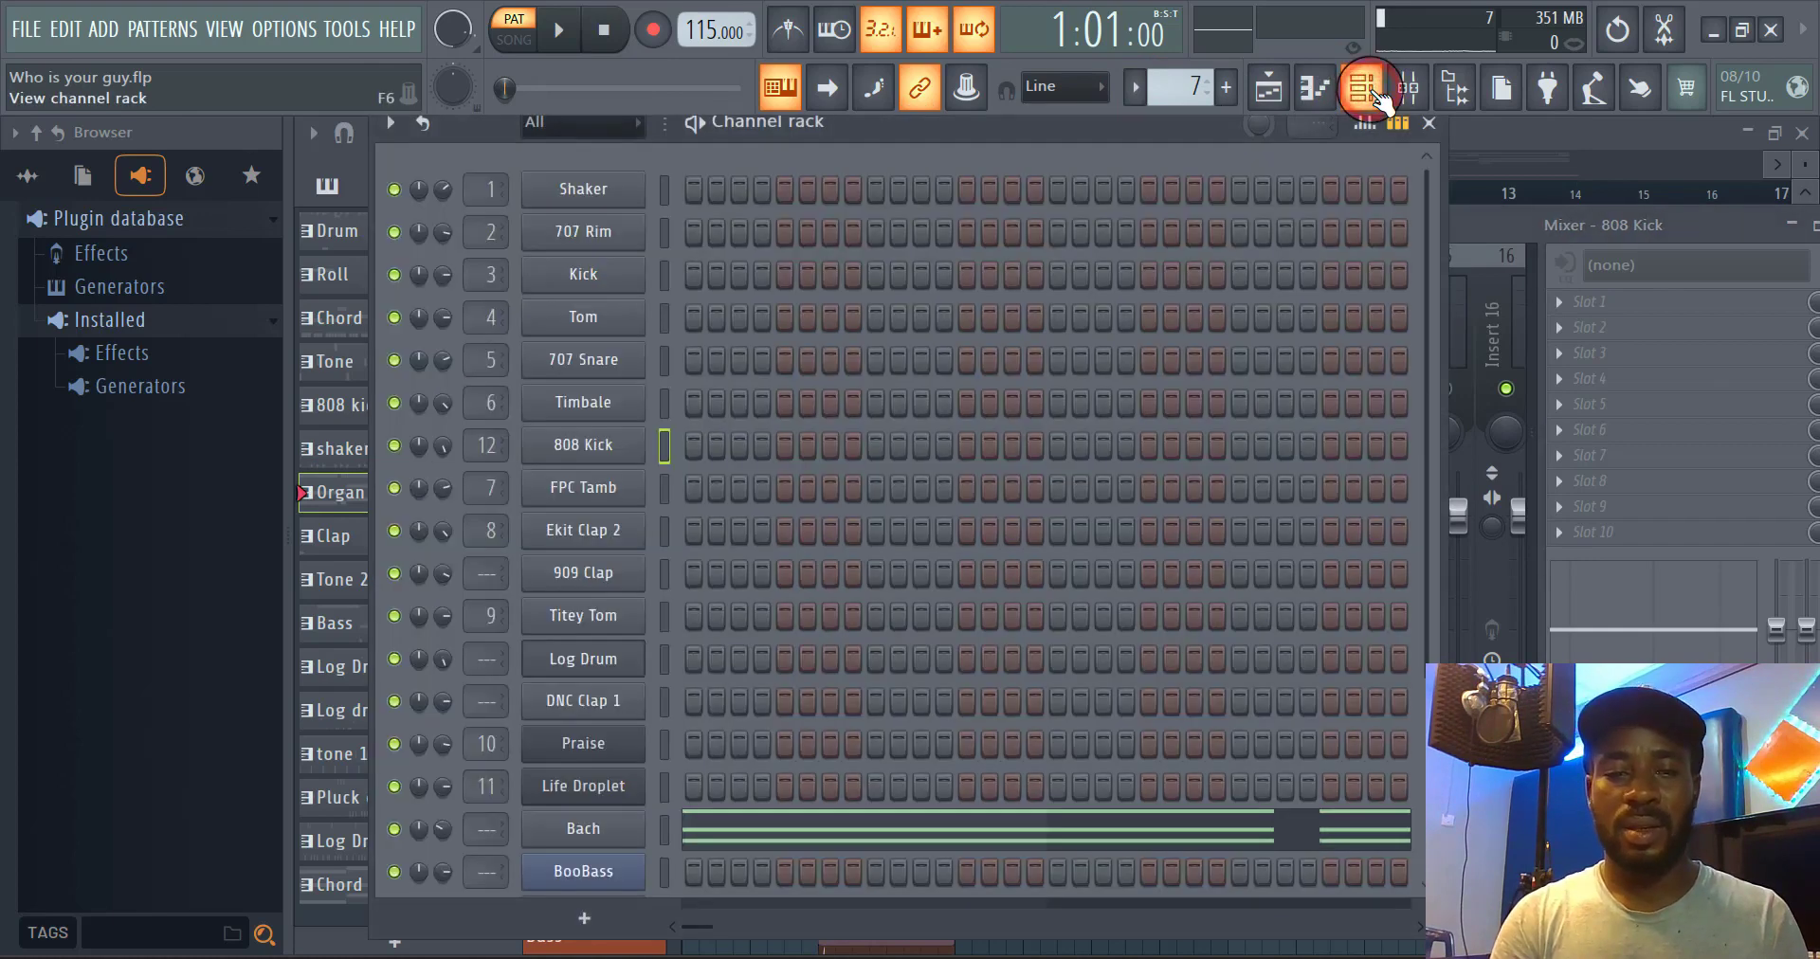
# Select the Bach channel and route it to mixer track Insert 13
pyautogui.click(664, 830)
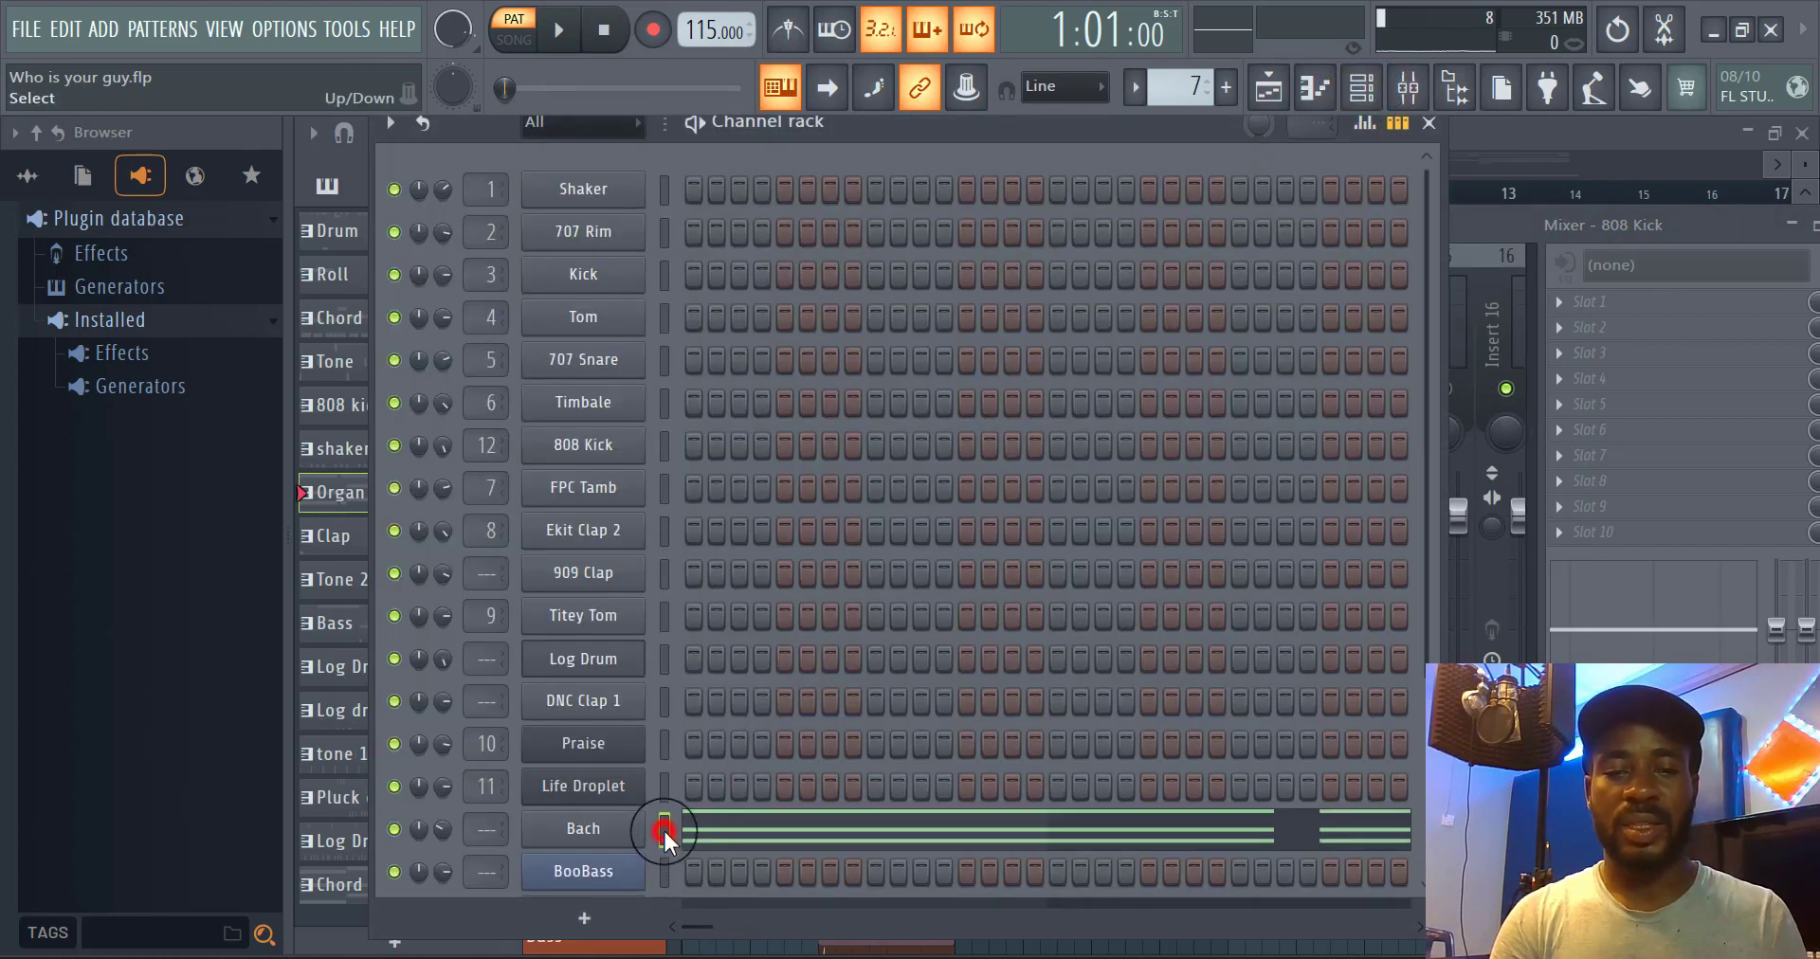
pyautogui.click(1477, 207)
pyautogui.rightClick(1327, 356)
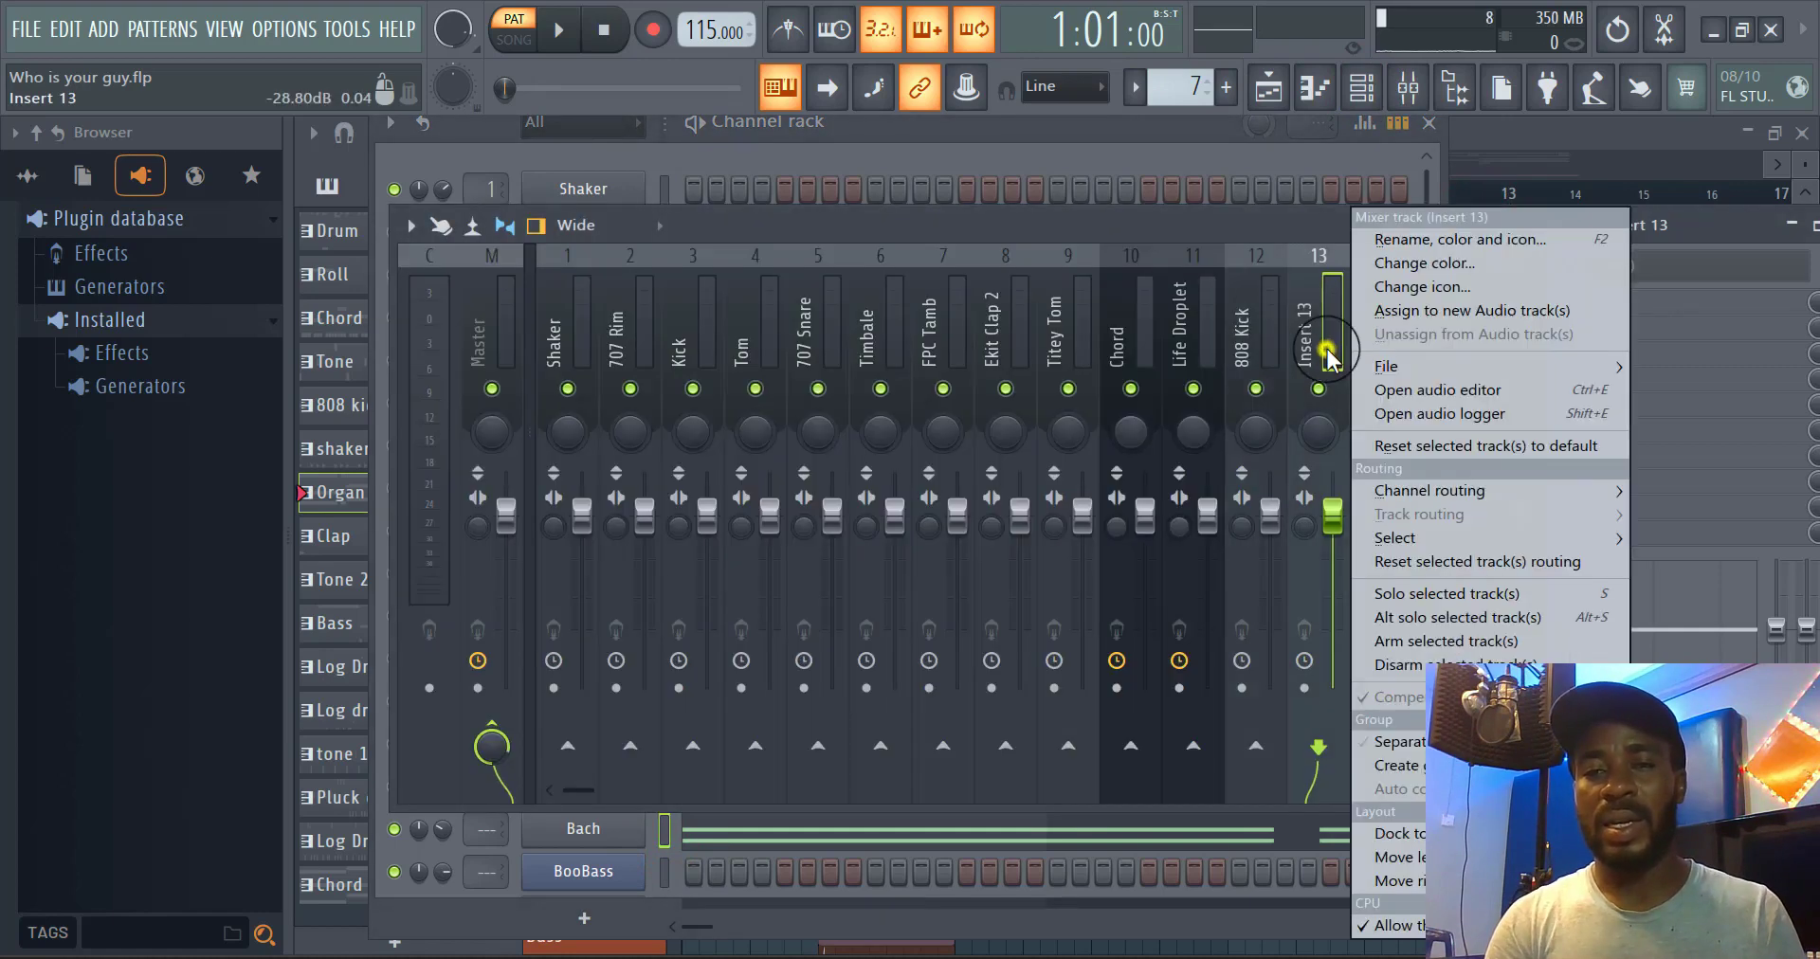
pyautogui.moveTo(1507, 491)
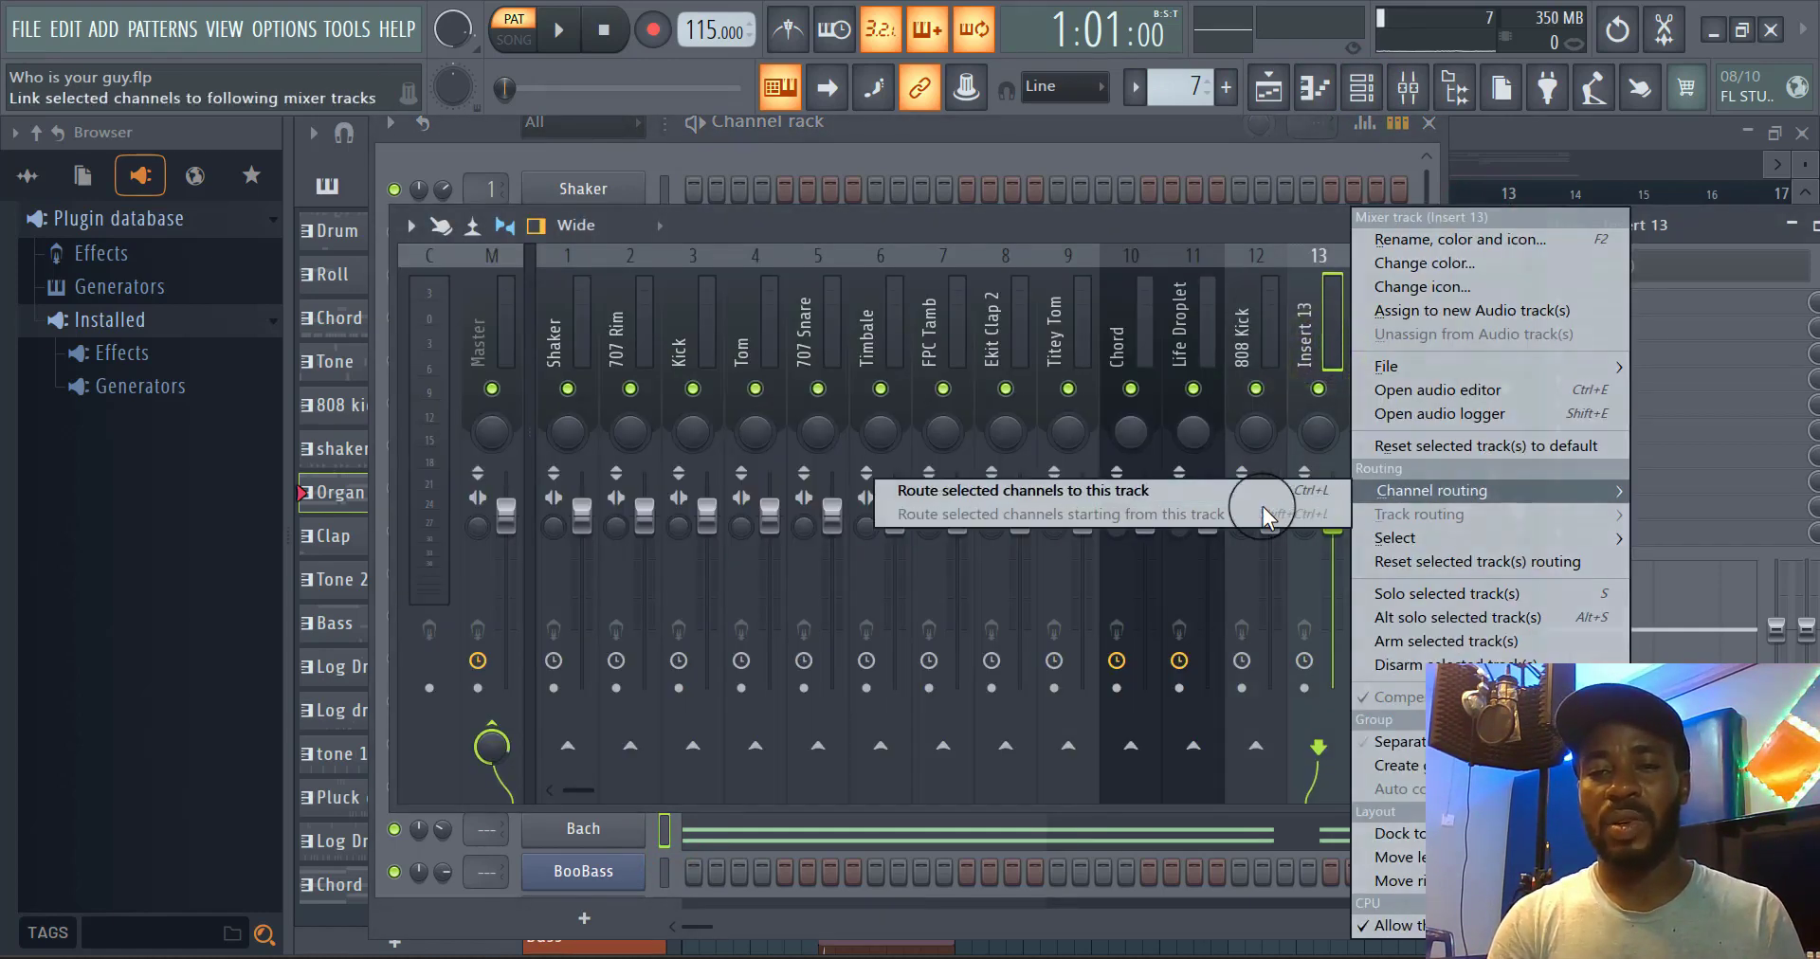
pyautogui.click(1223, 487)
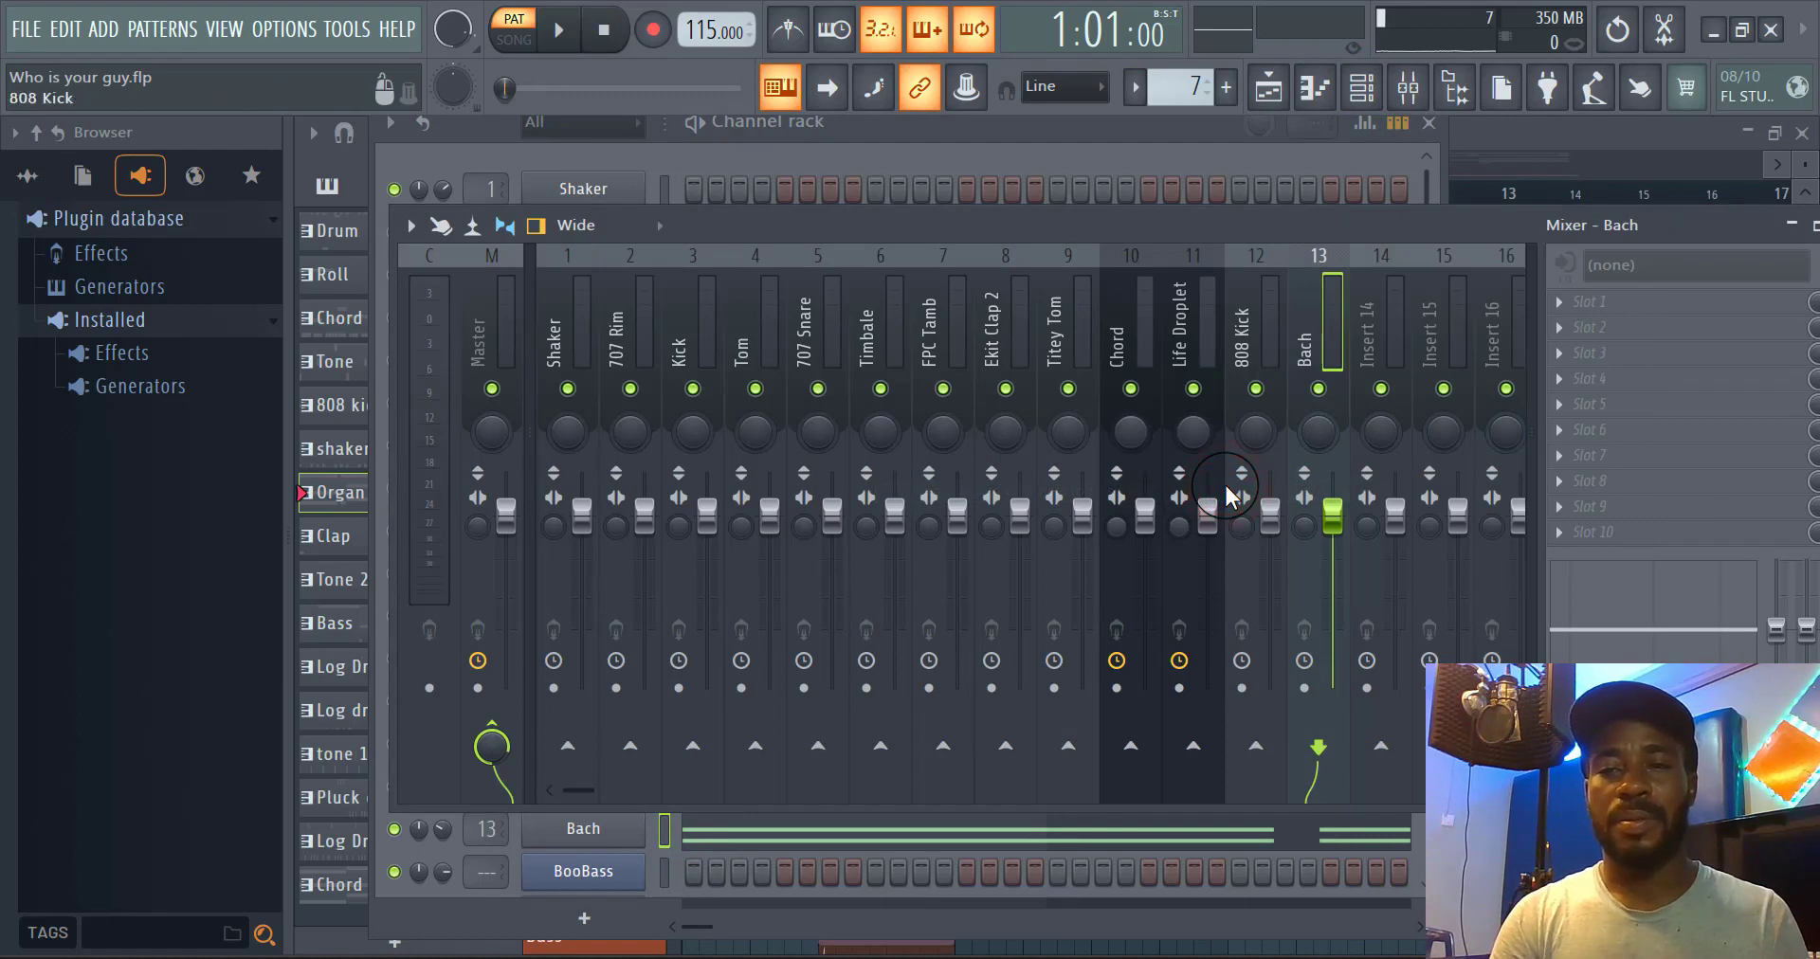
# Rename mixer track 13 as Organ
pyautogui.rightClick(1308, 360)
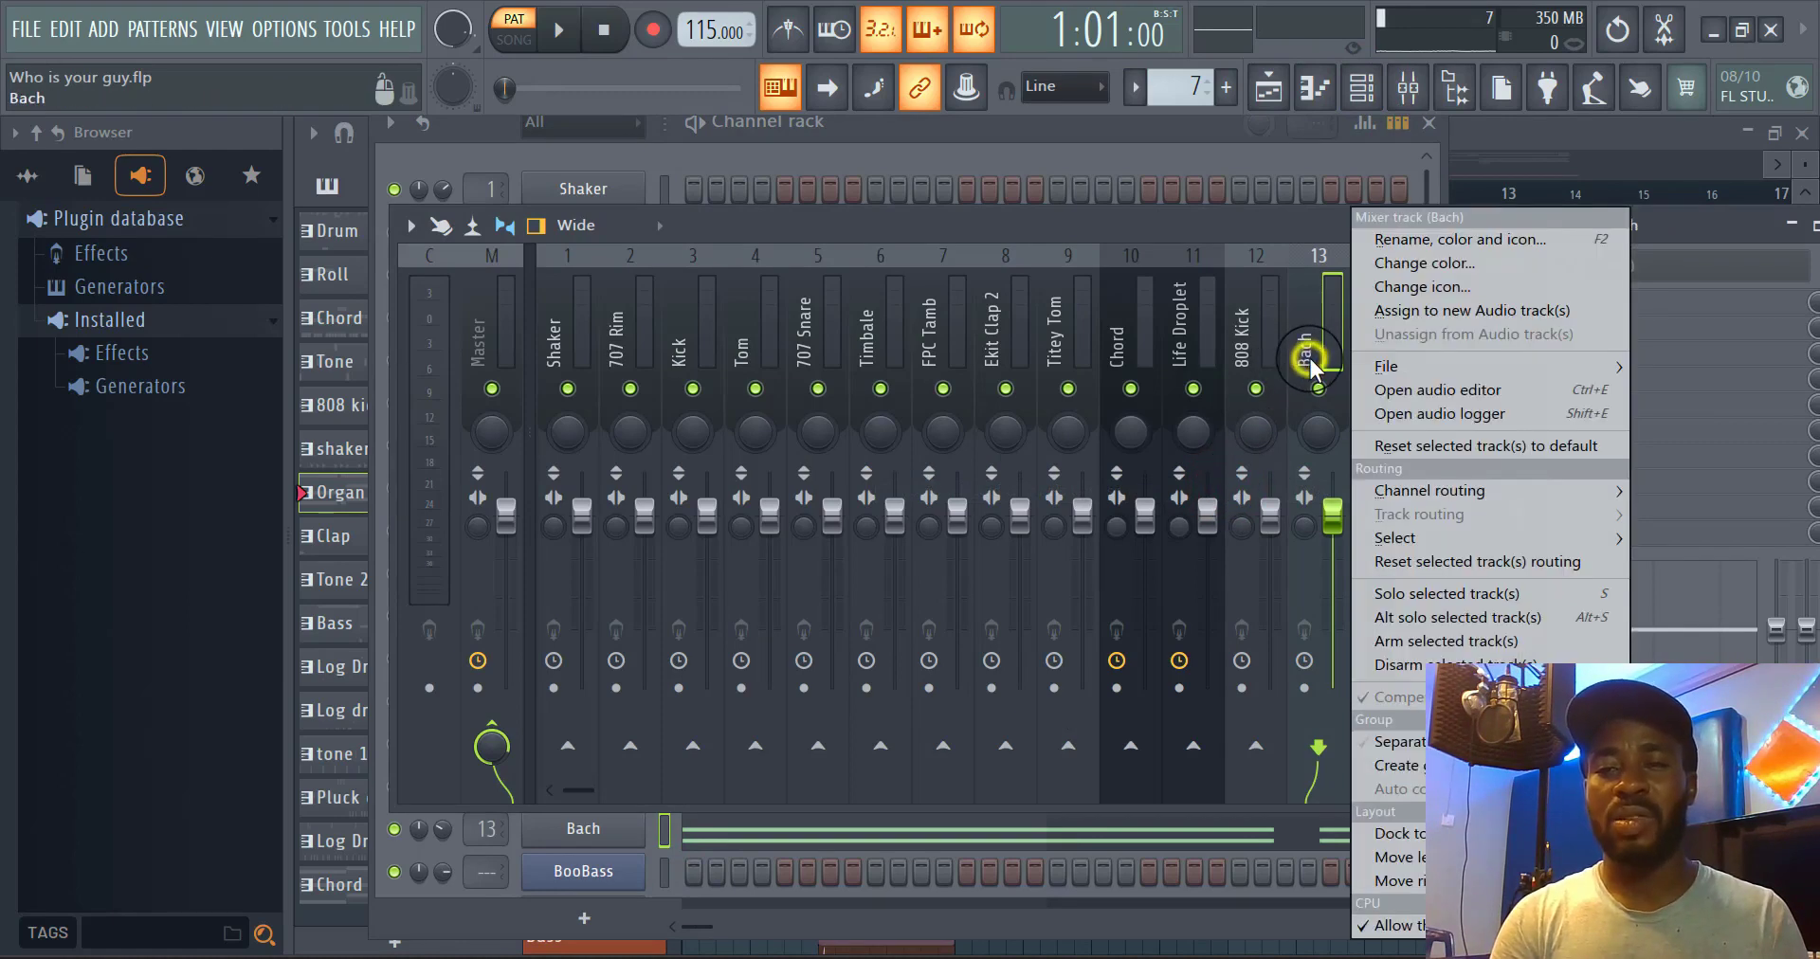
pyautogui.click(1459, 239)
pyautogui.write('Or')
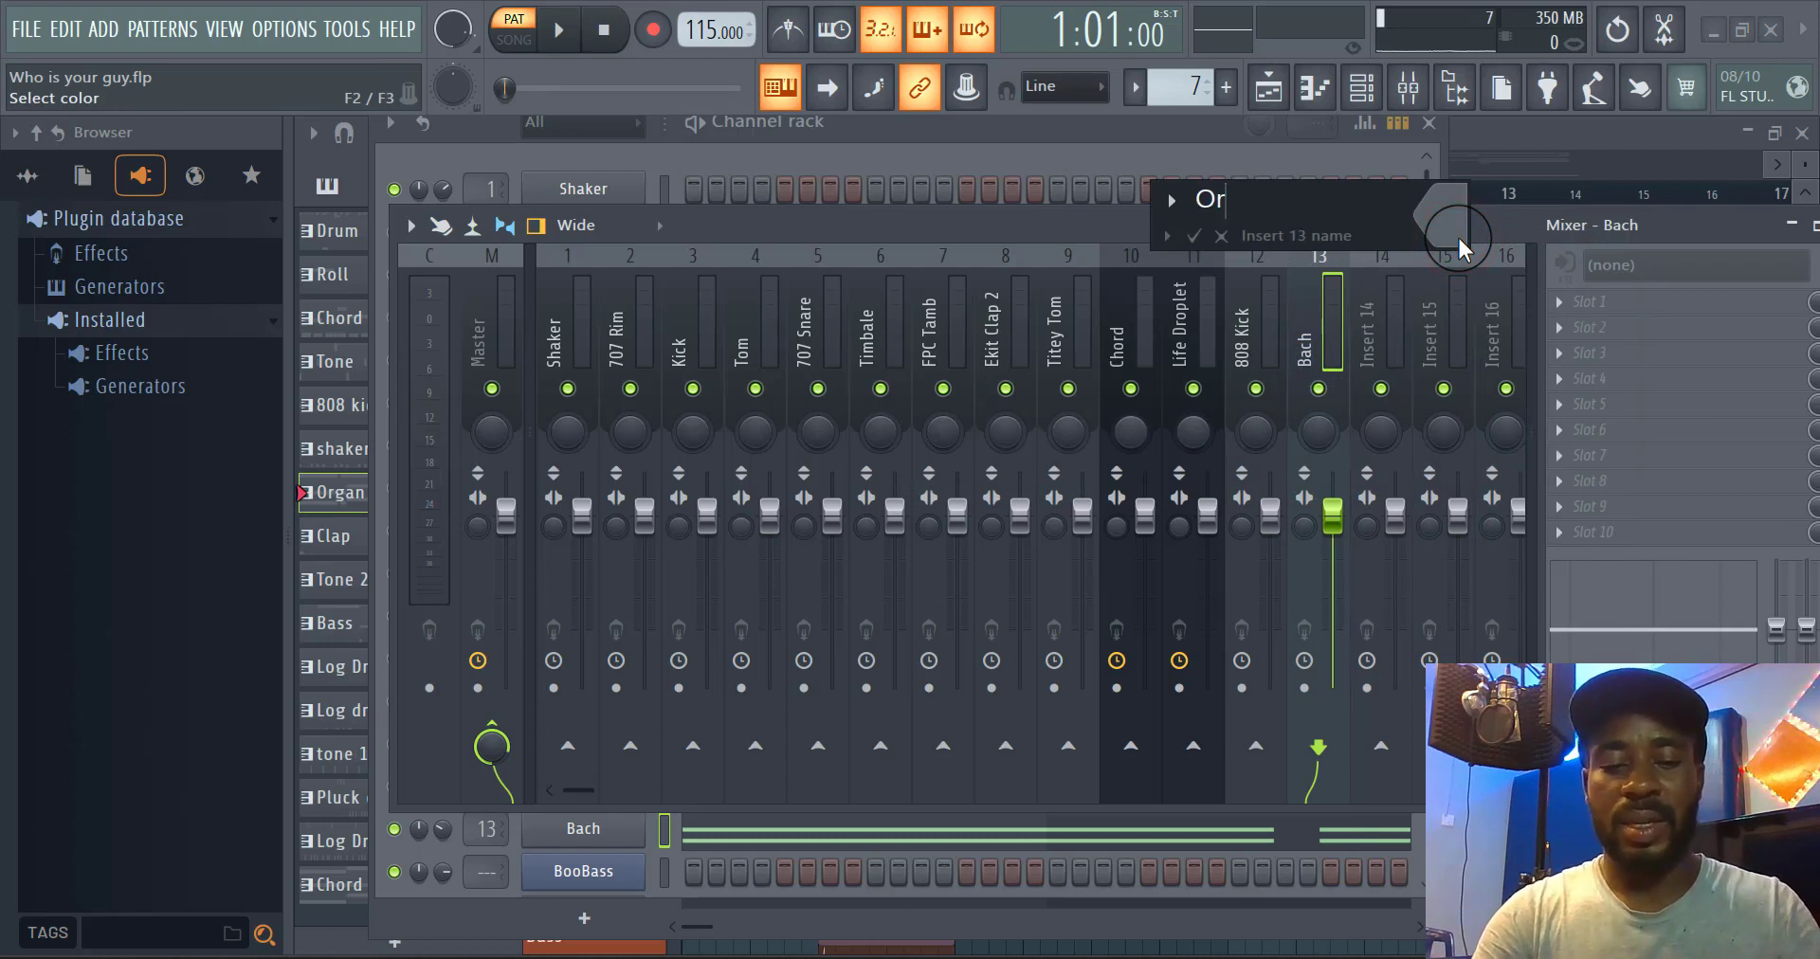
pyautogui.write('gan')
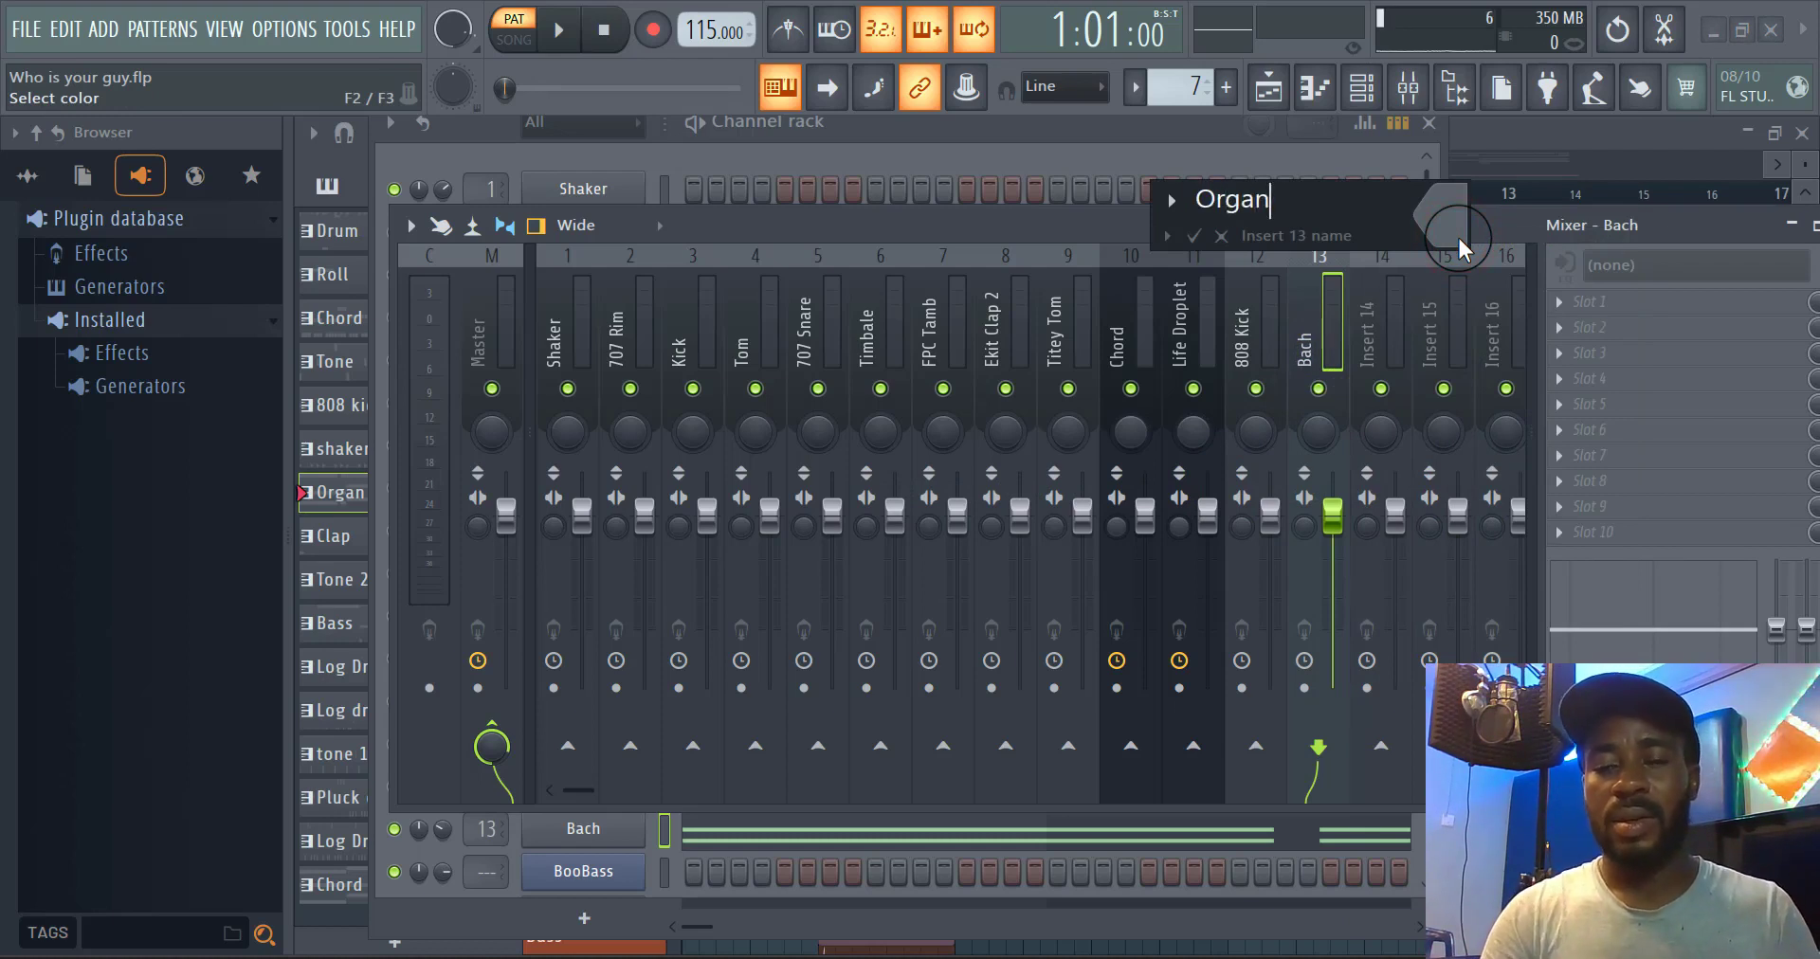
pyautogui.press('Return')
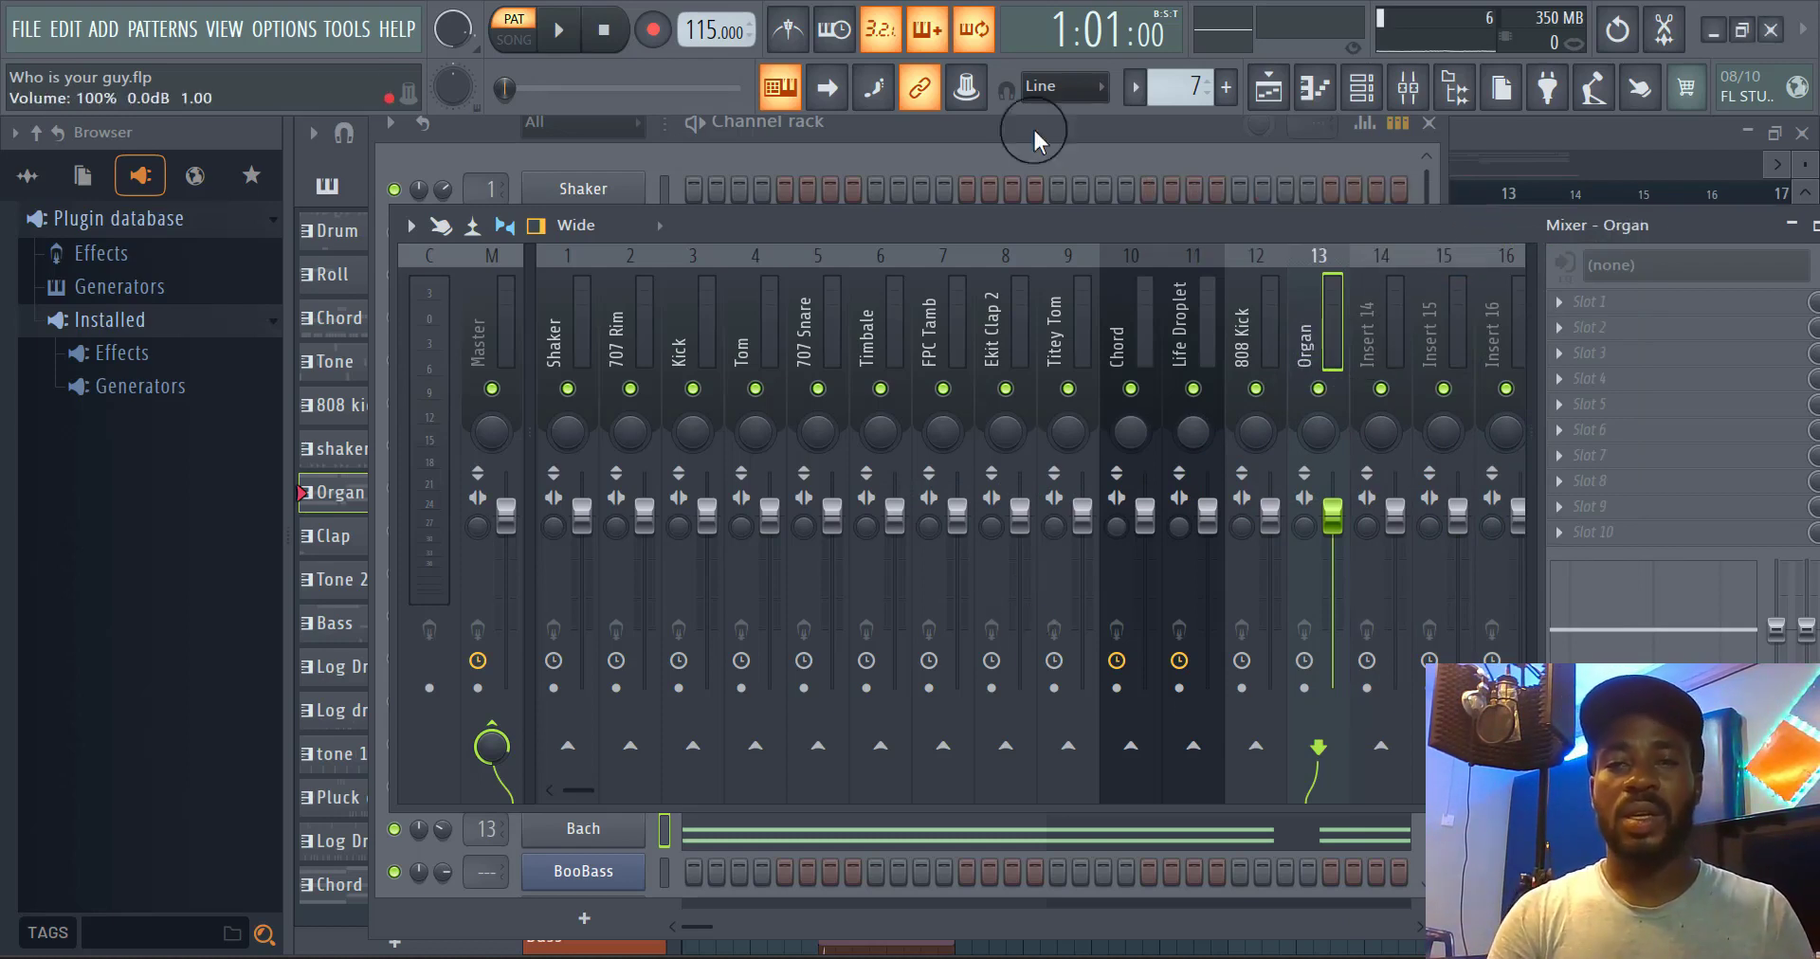
# Switch to the Clap pattern and assign the 909 Clap and DNC Clap 1 channels to mixer track 8
pyautogui.click(1362, 89)
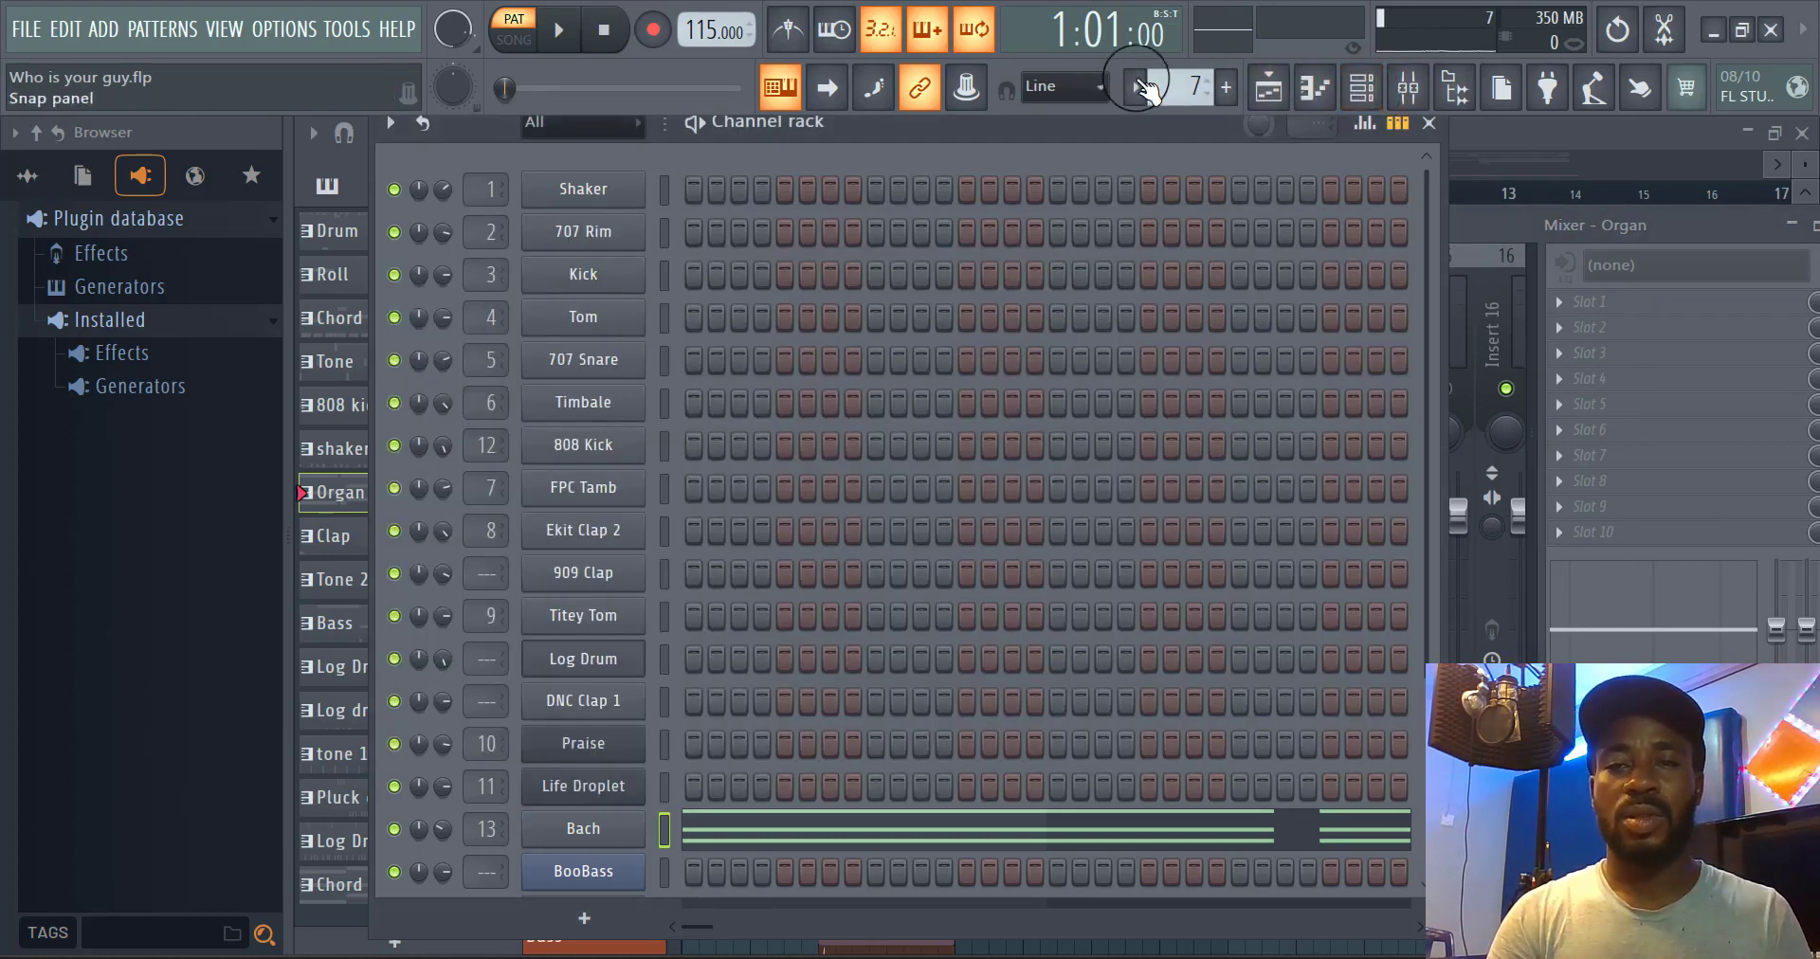
pyautogui.click(1134, 87)
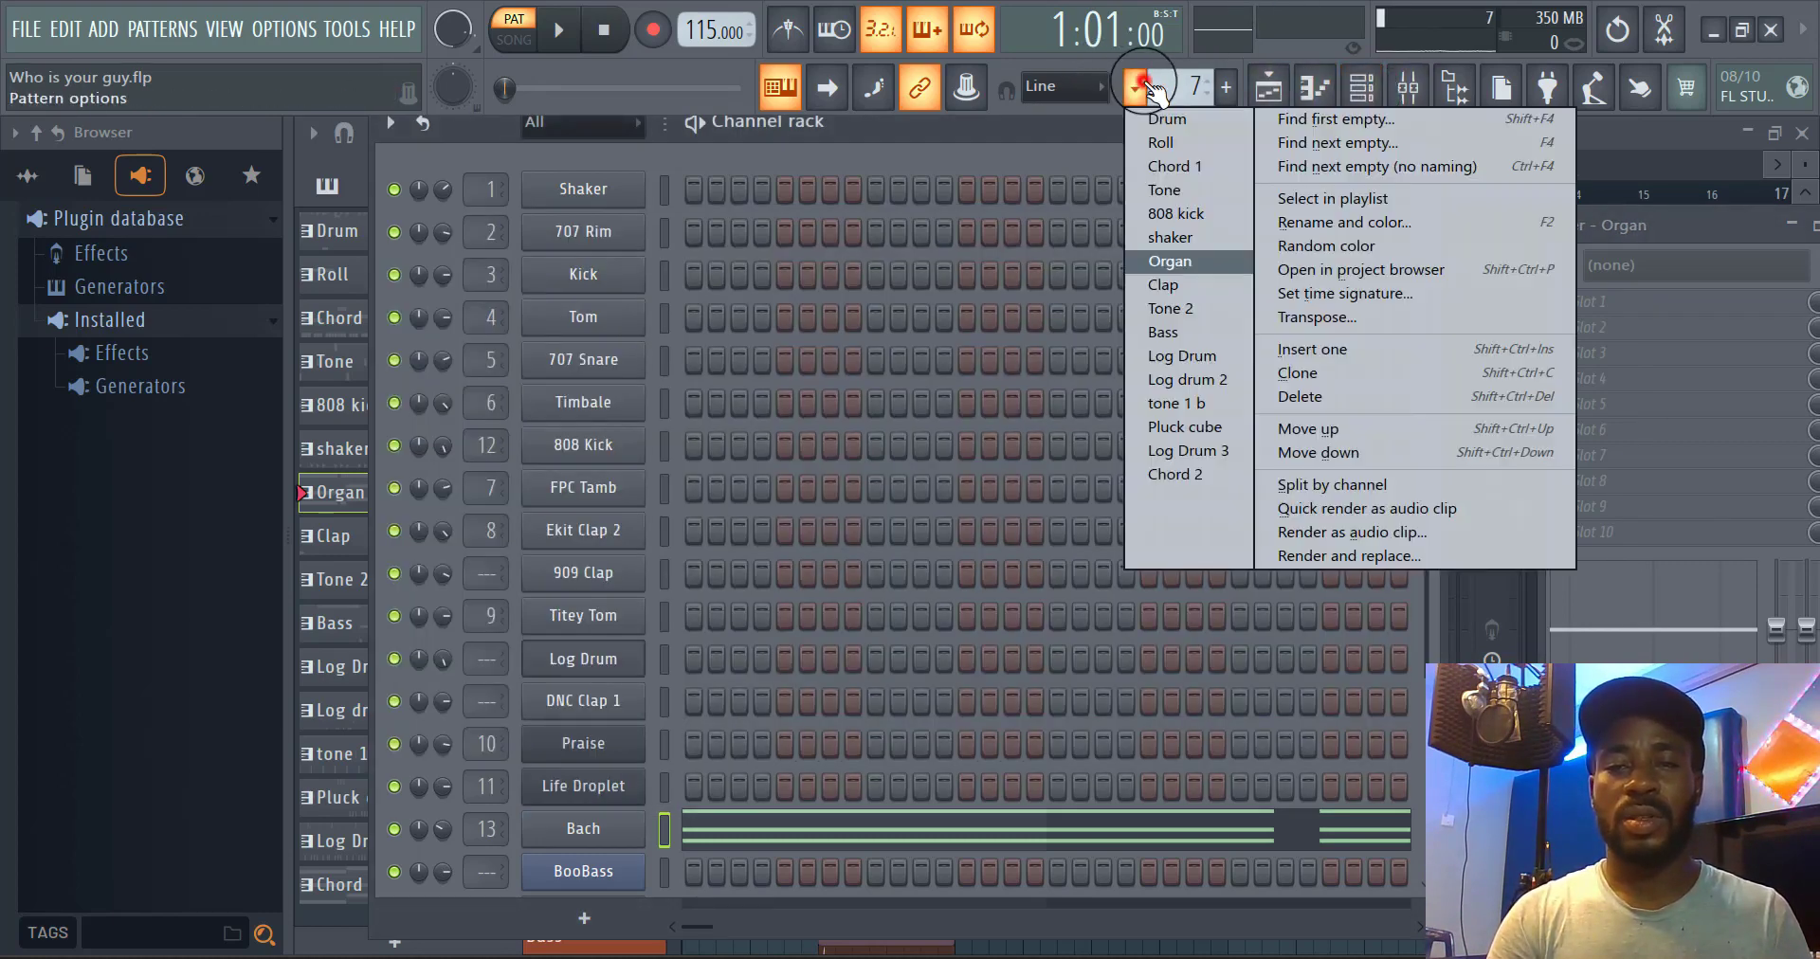
pyautogui.click(1168, 286)
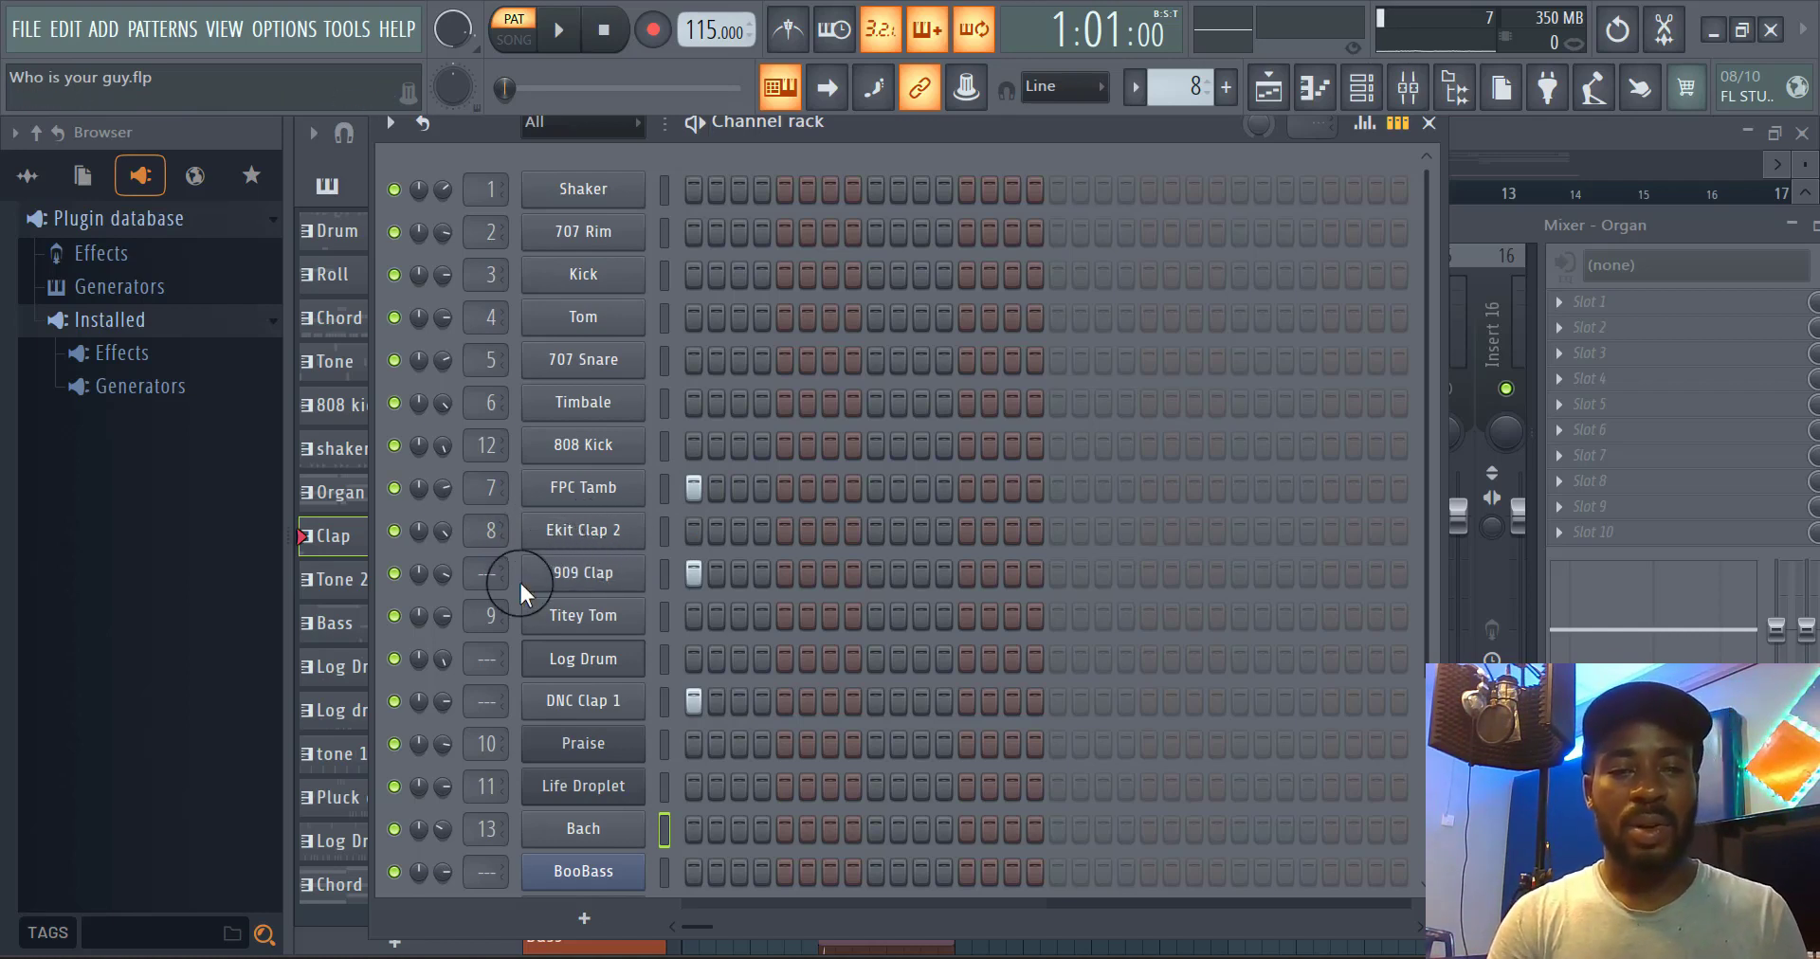
pyautogui.click(493, 582)
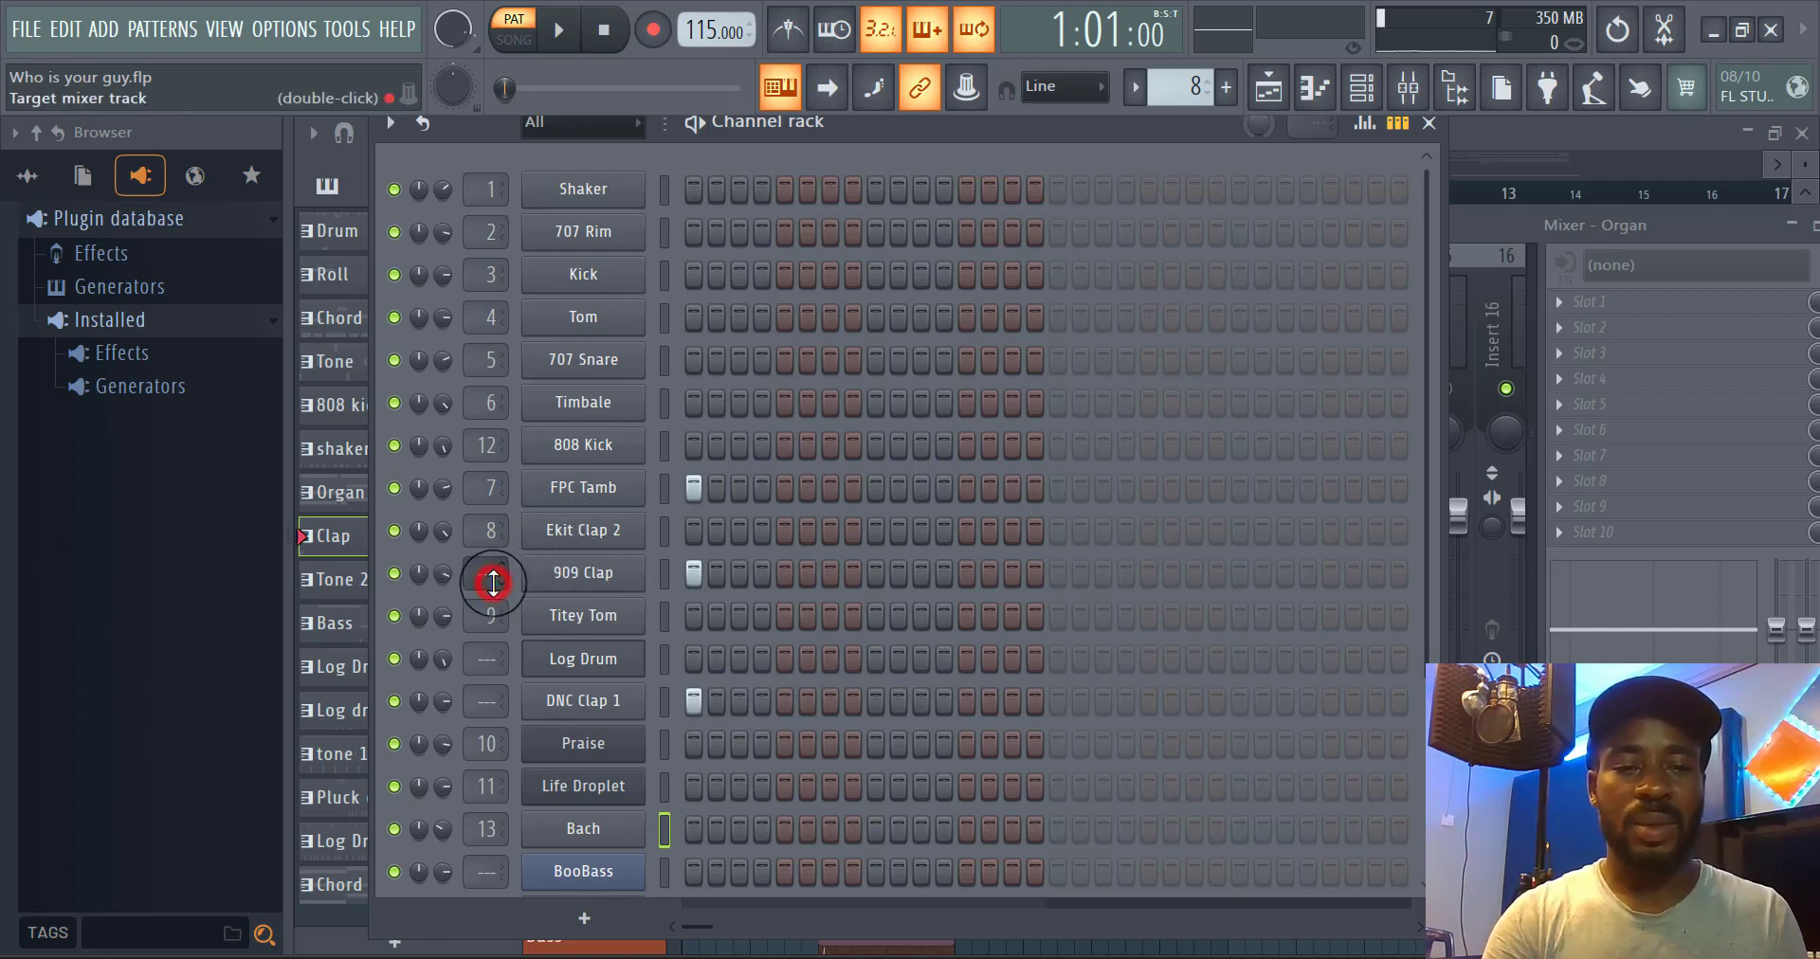
pyautogui.moveTo(492, 582); pyautogui.dragTo(547, 480)
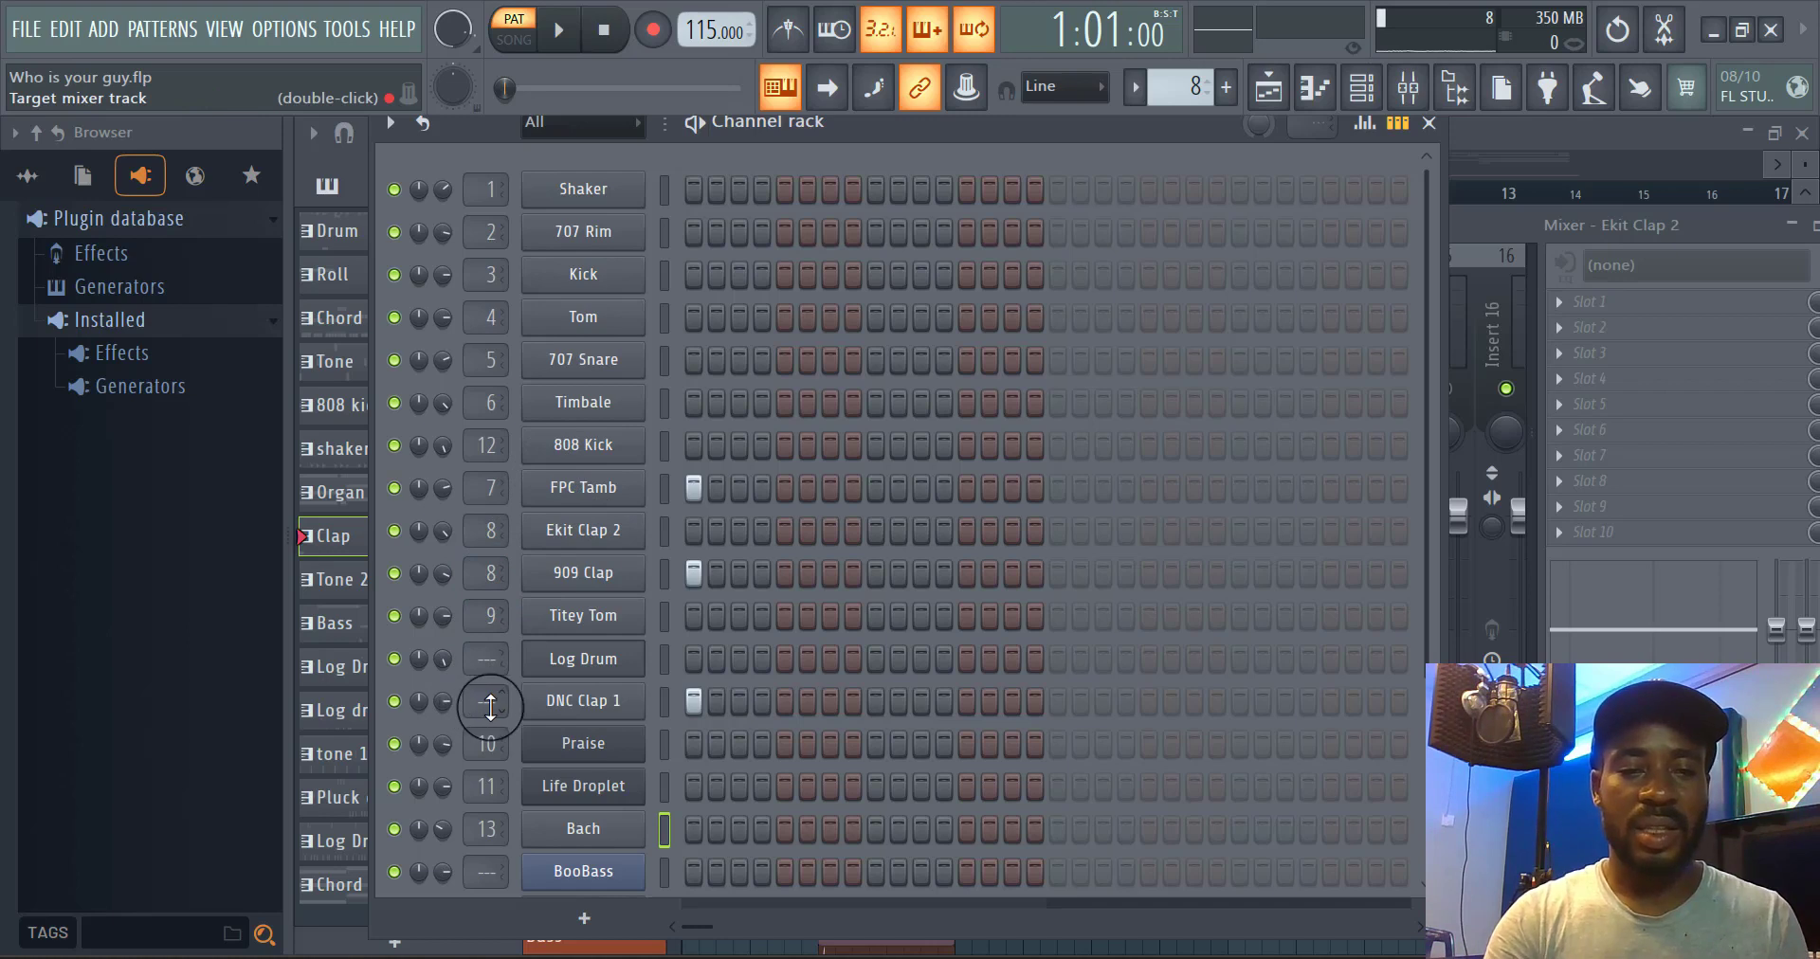
pyautogui.moveTo(488, 703); pyautogui.dragTo(565, 604)
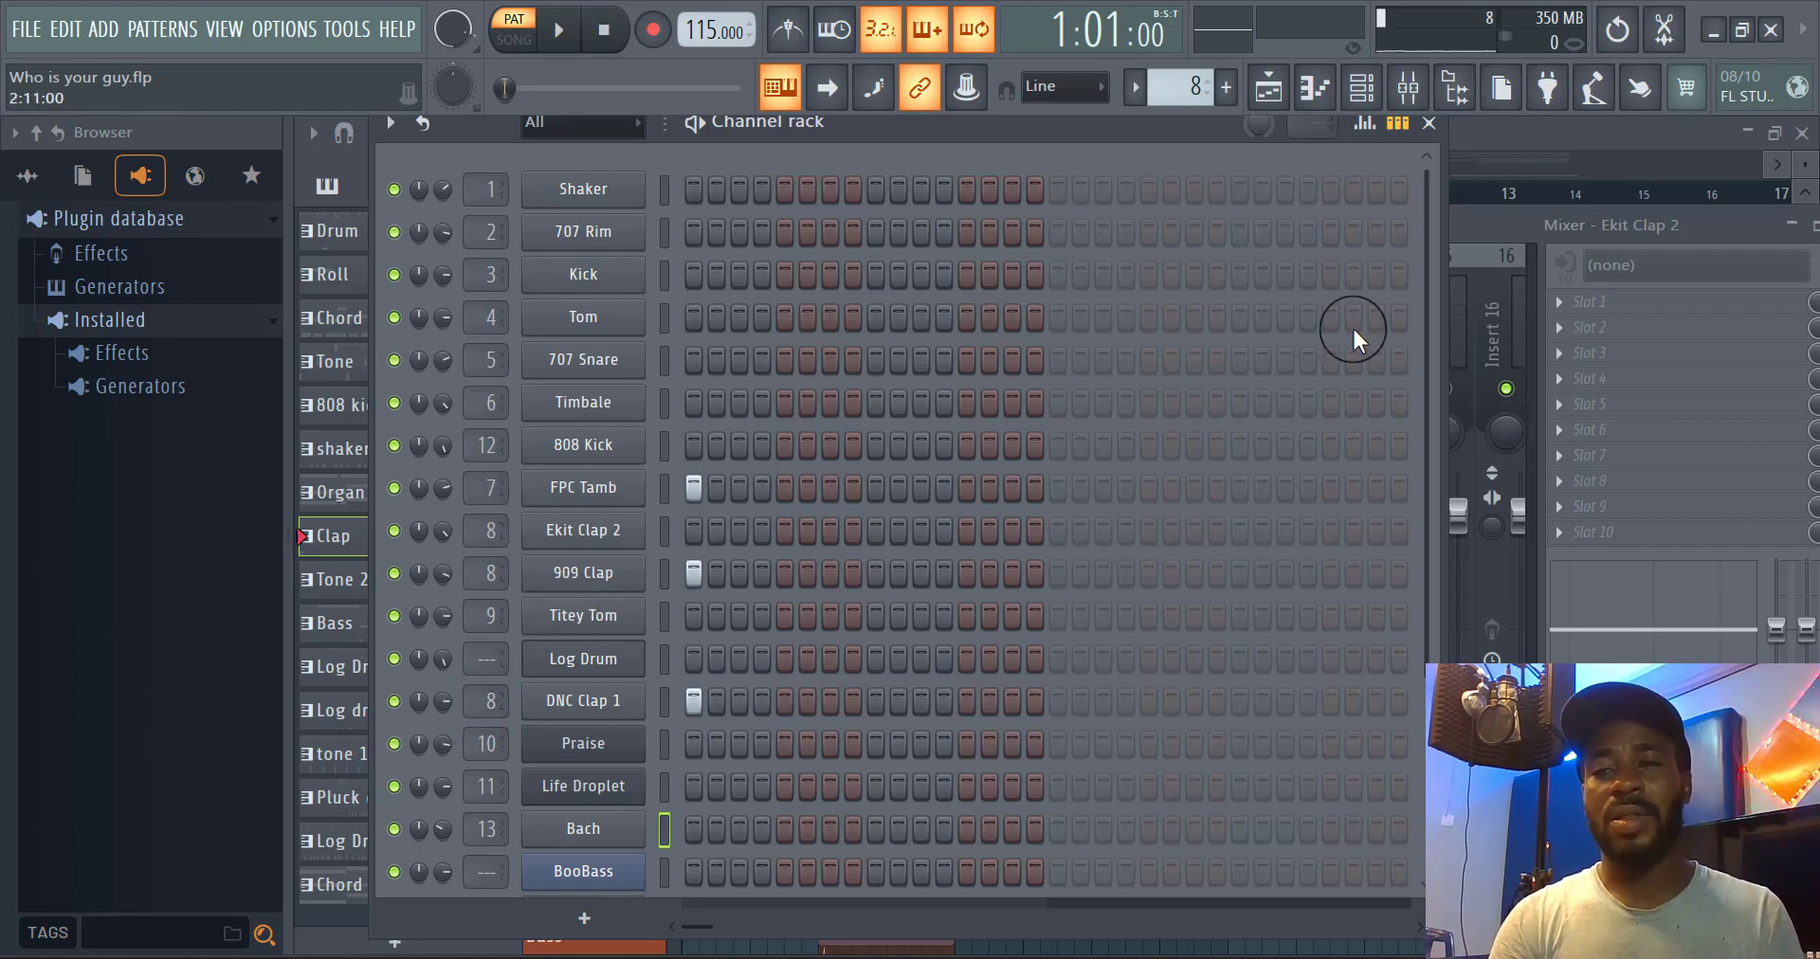
# Rename the Ekit Clap 2 mixer track as Clap
pyautogui.click(1486, 225)
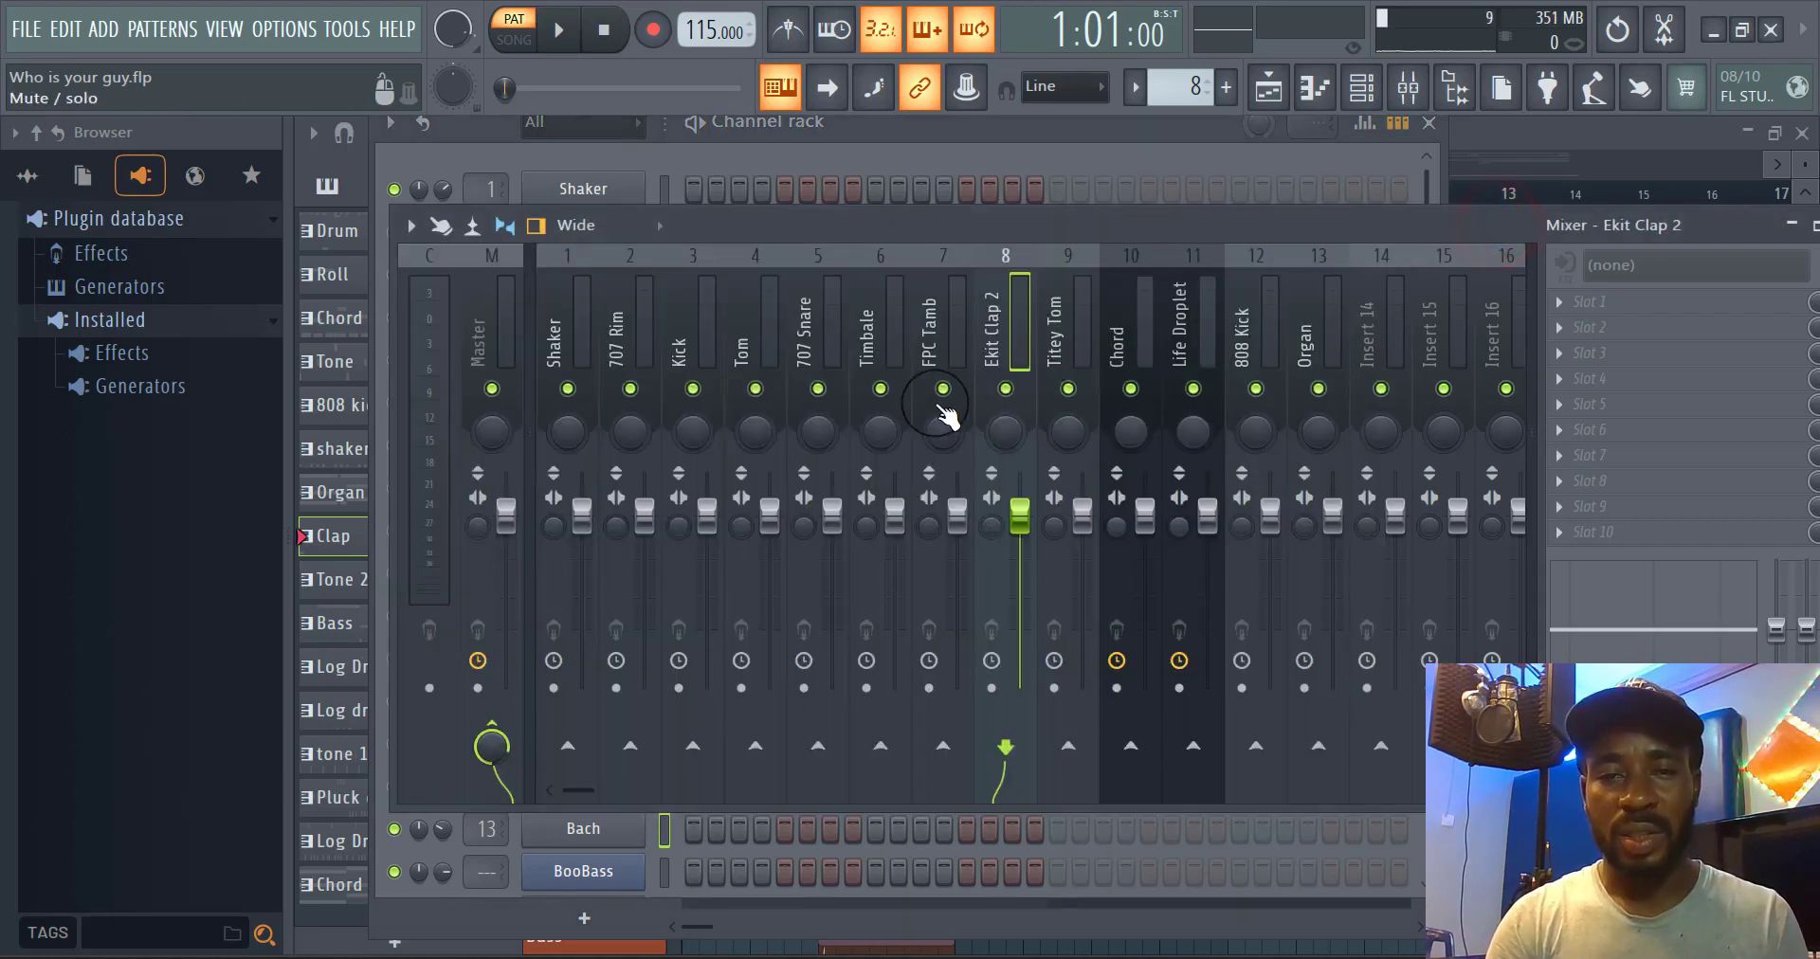
pyautogui.rightClick(1009, 342)
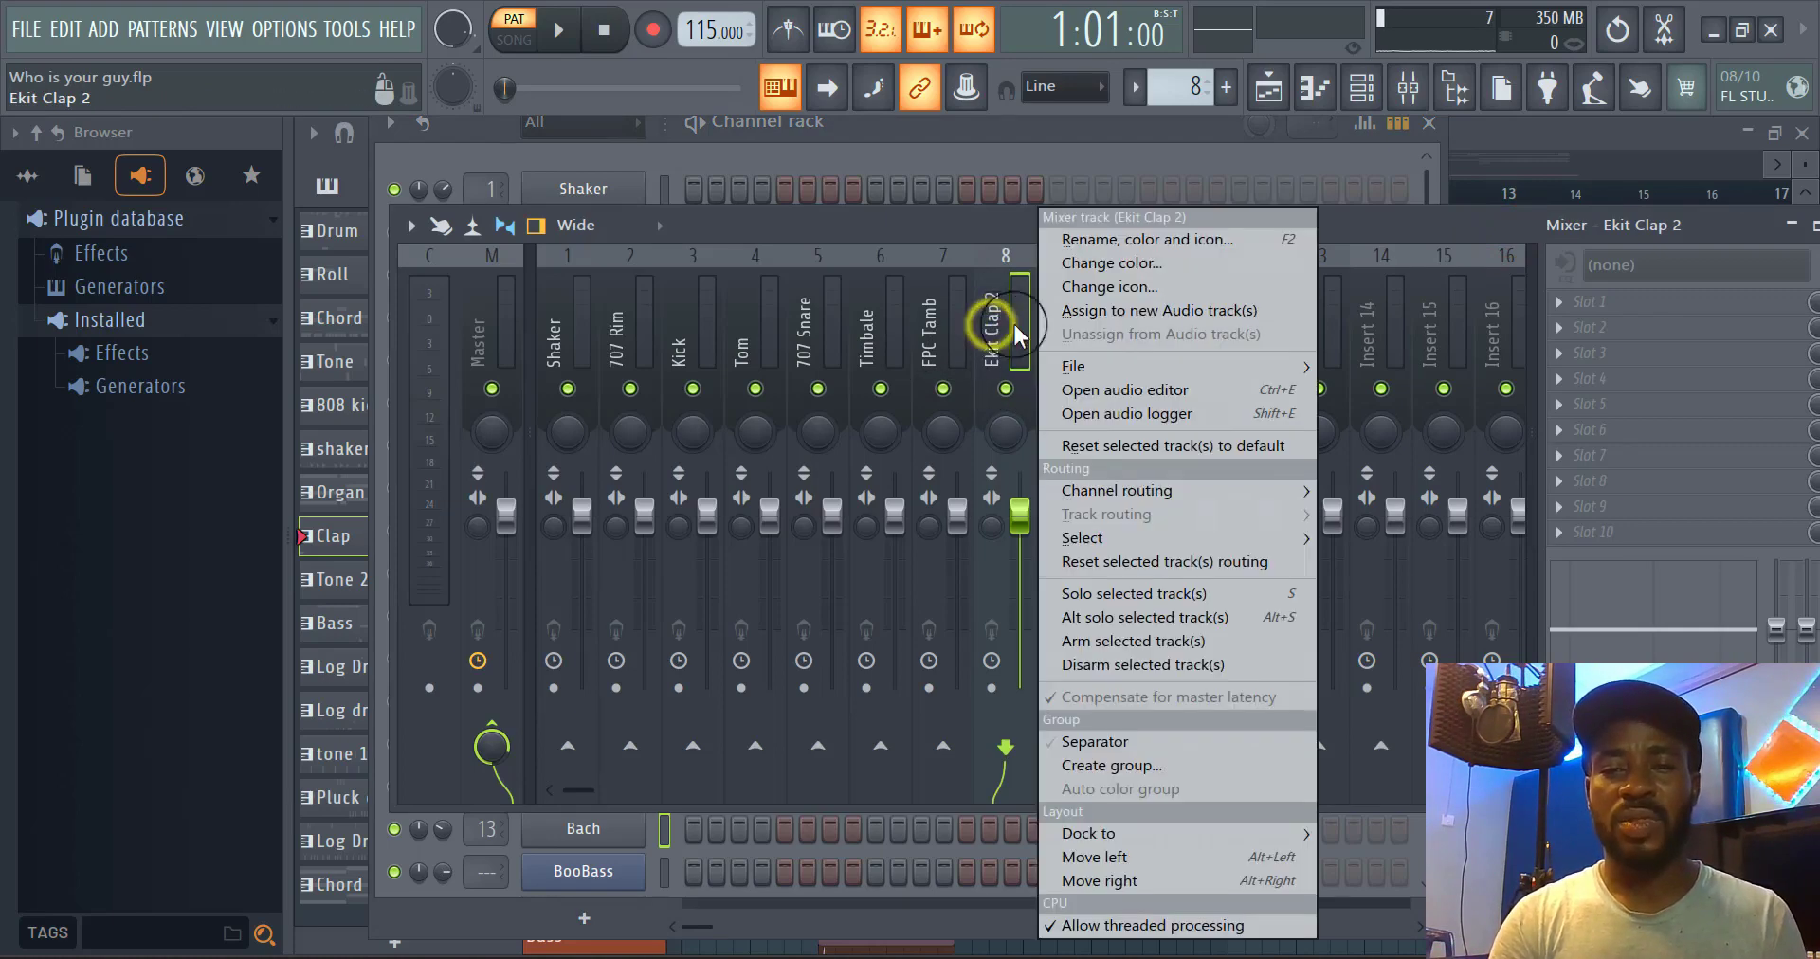
pyautogui.click(1190, 238)
pyautogui.click(1078, 199)
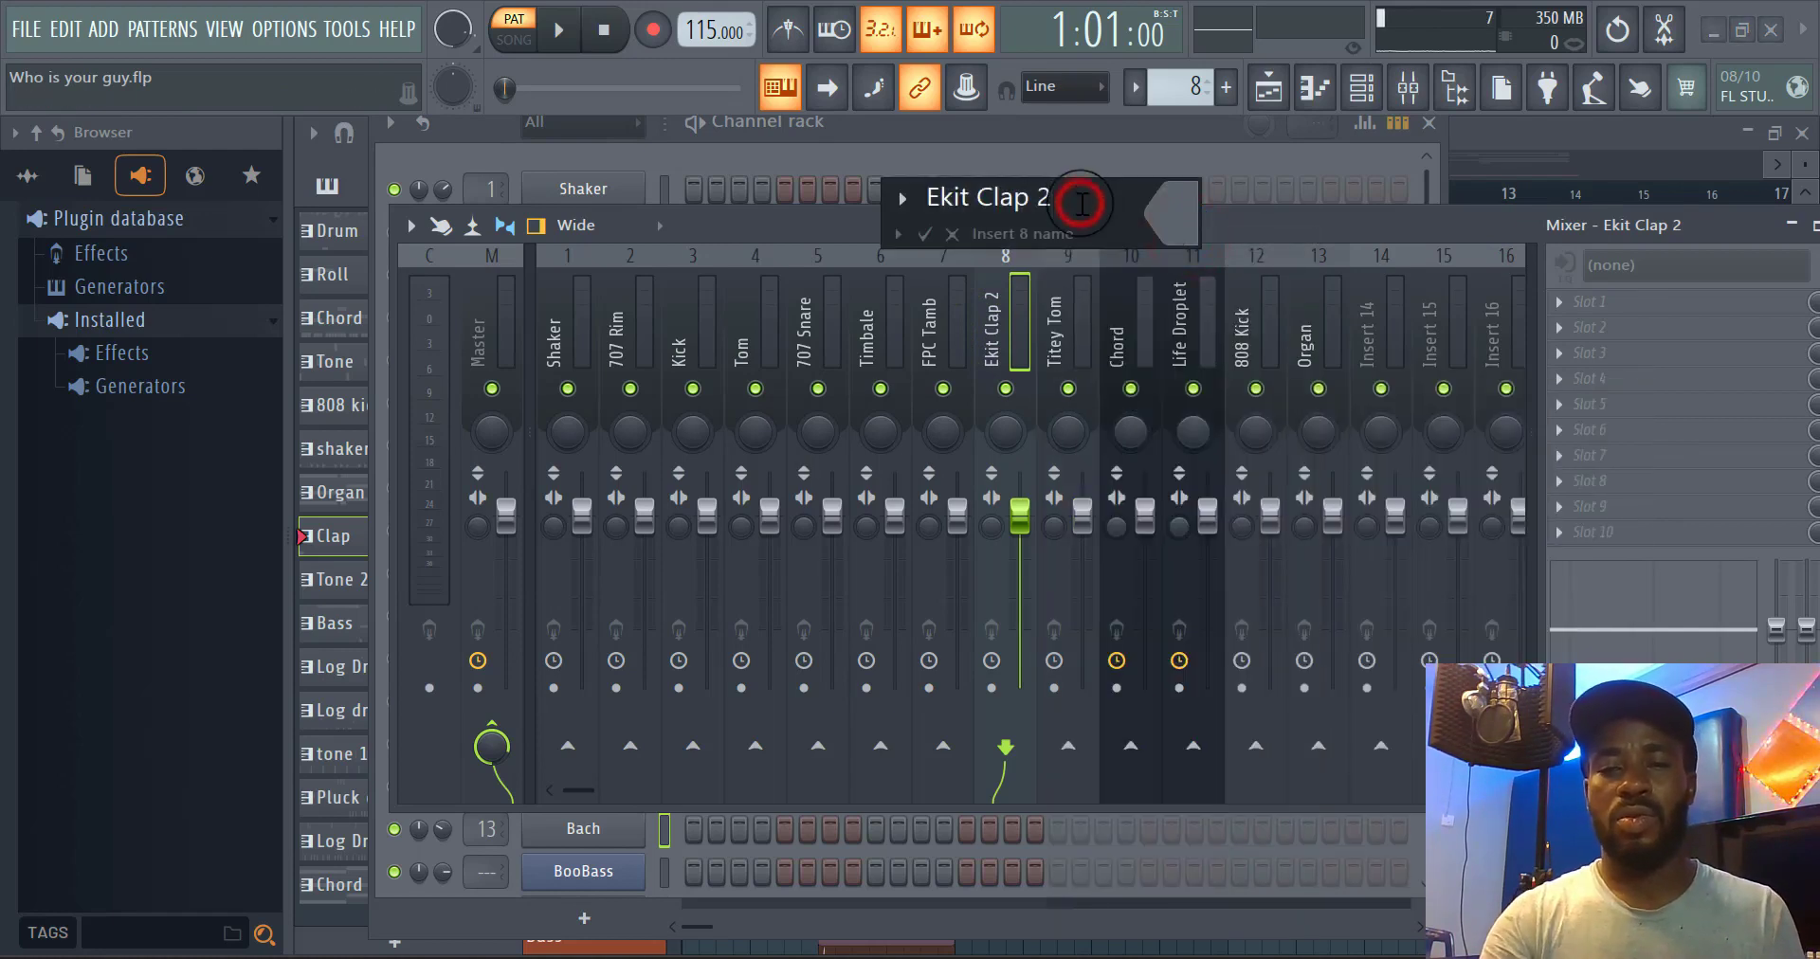
pyautogui.press('BackSpace')
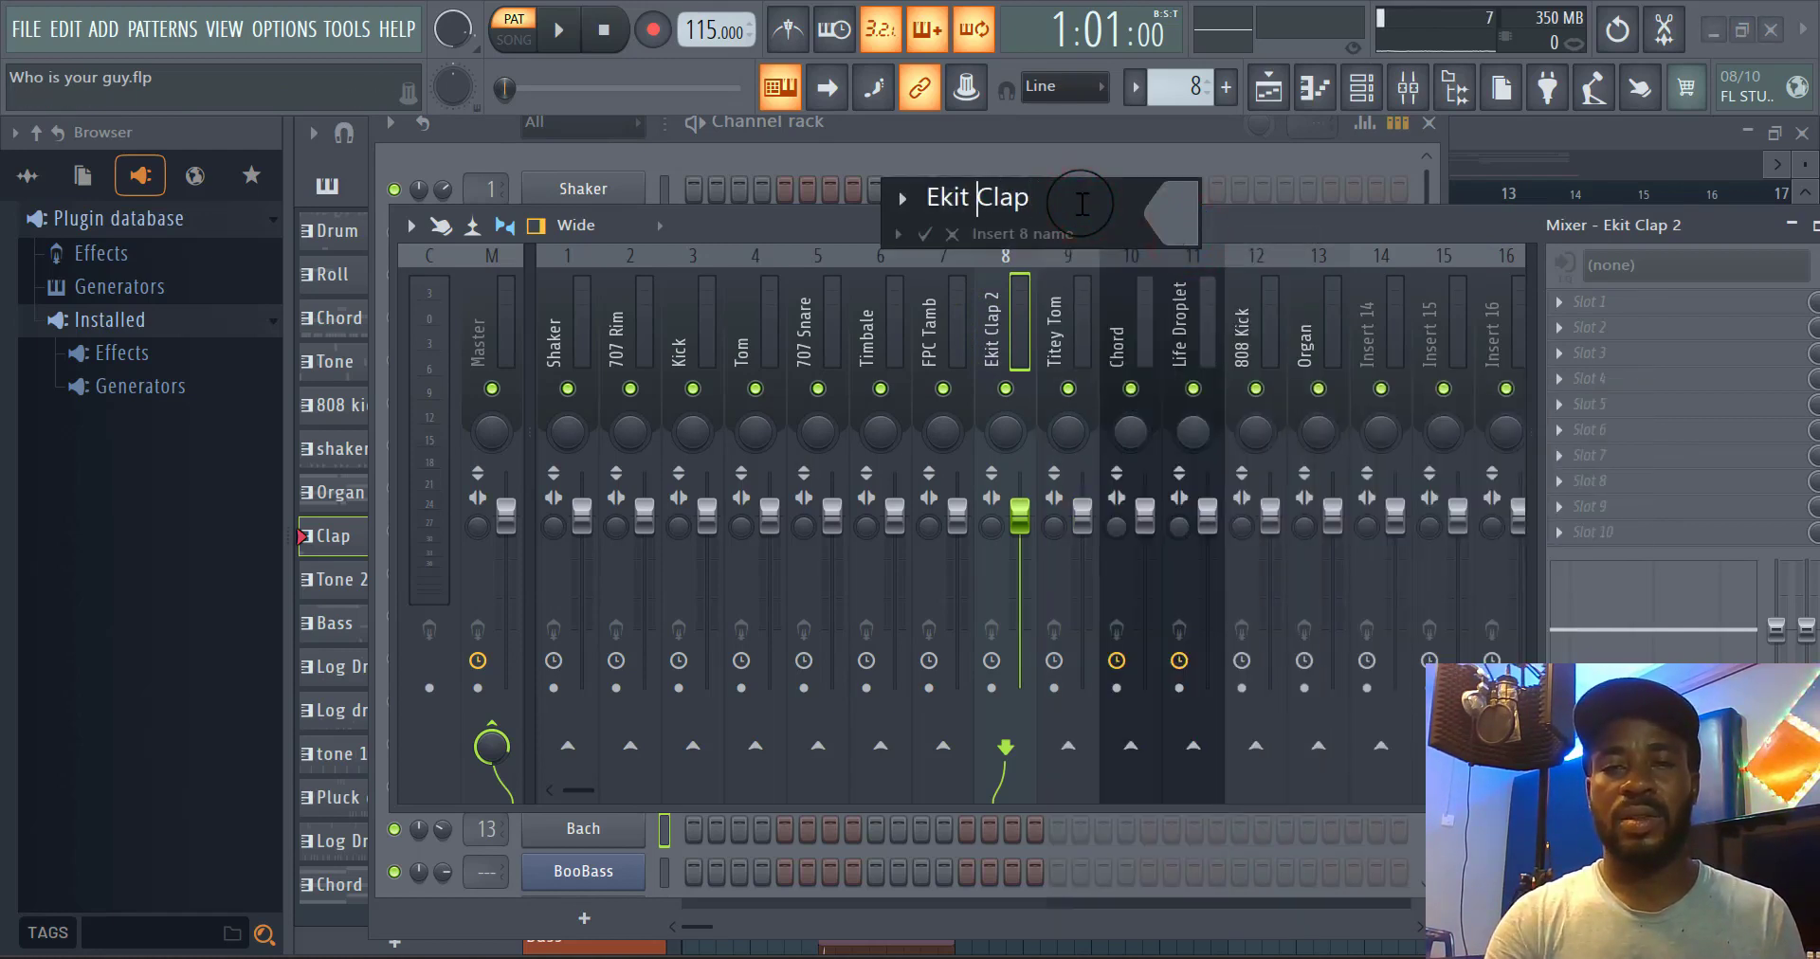
pyautogui.press('Left')
pyautogui.press('Left')
pyautogui.press('Left')
pyautogui.press('Left')
pyautogui.press('Left')
pyautogui.press('BackSpace')
pyautogui.press('BackSpace')
pyautogui.press('BackSpace')
pyautogui.press('BackSpace')
pyautogui.press('BackSpace')
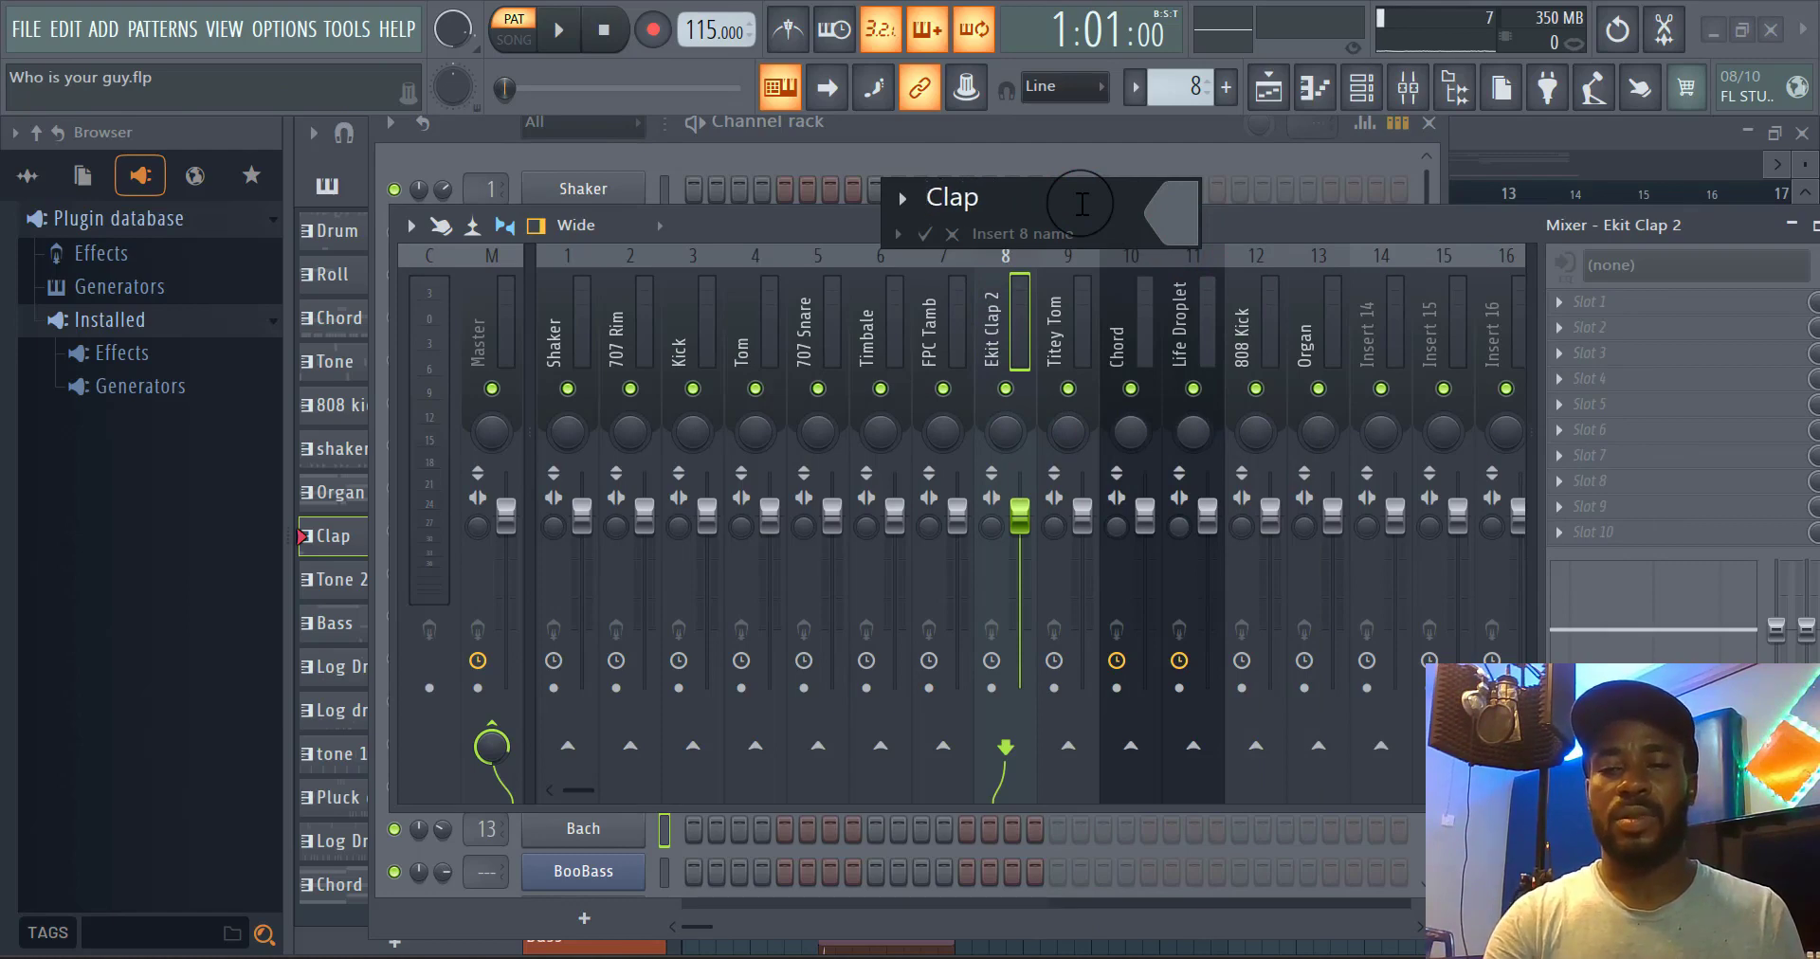
pyautogui.press('Return')
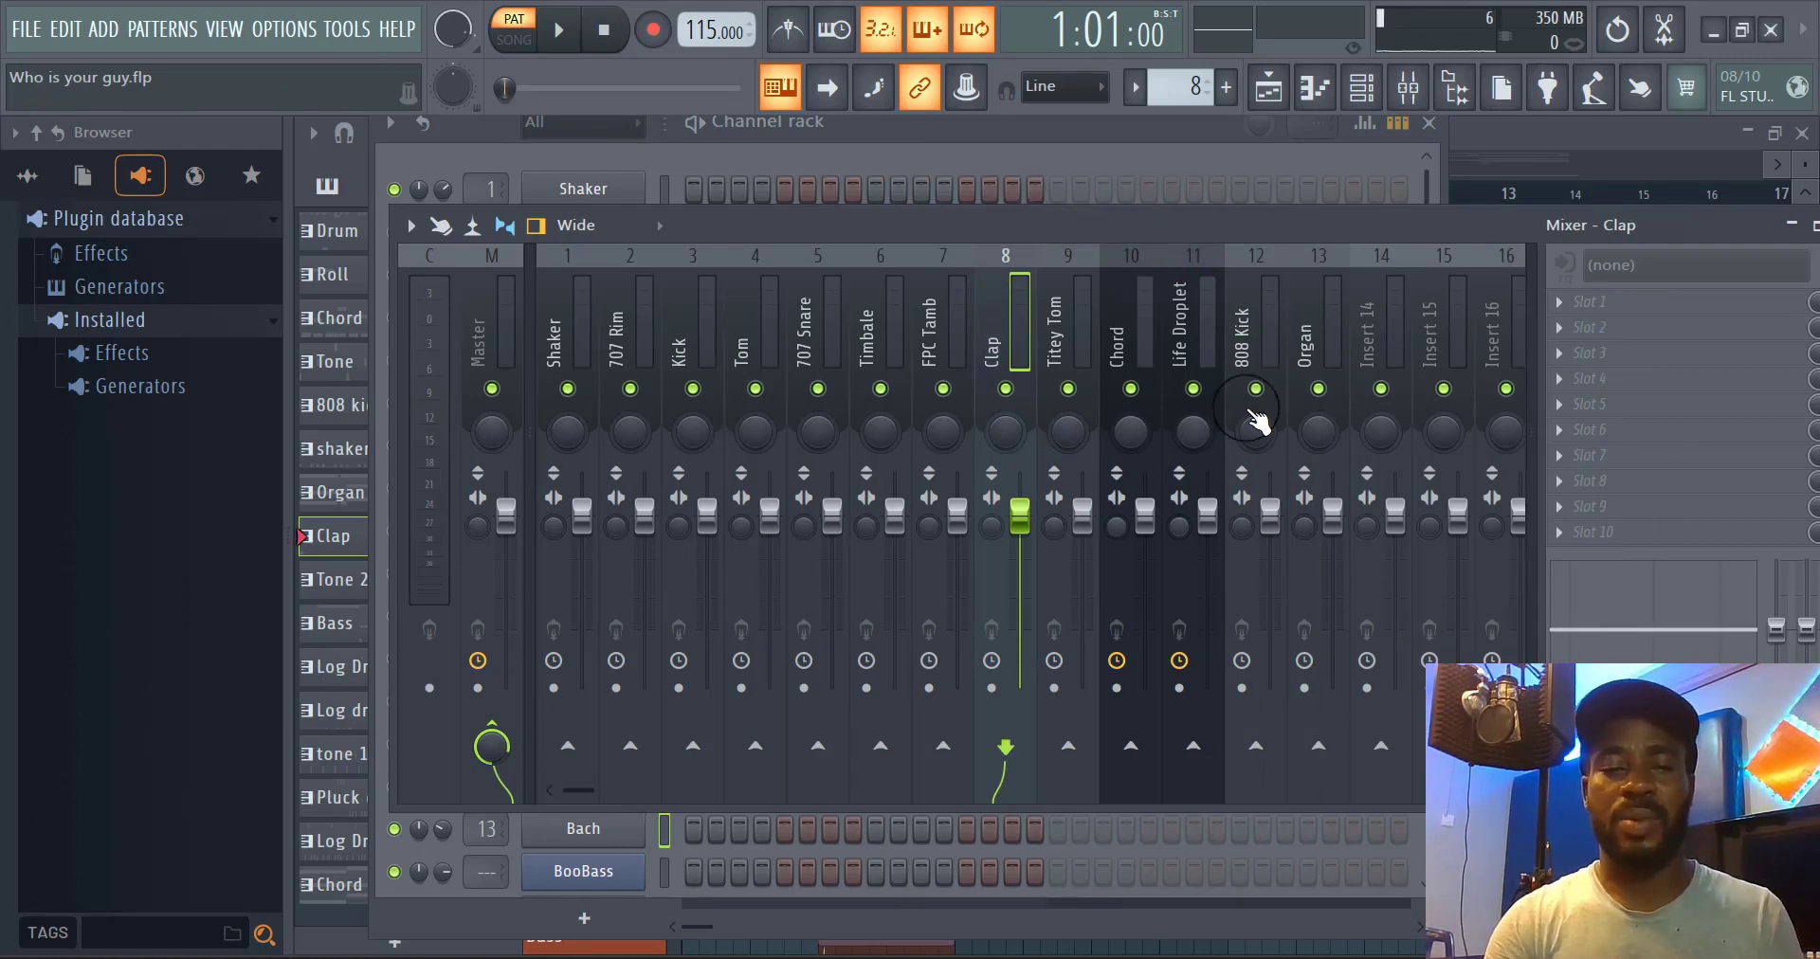
# Switch to the Tone 2 pattern and check its channel's mixer track assignment in the channel rack
pyautogui.click(1129, 157)
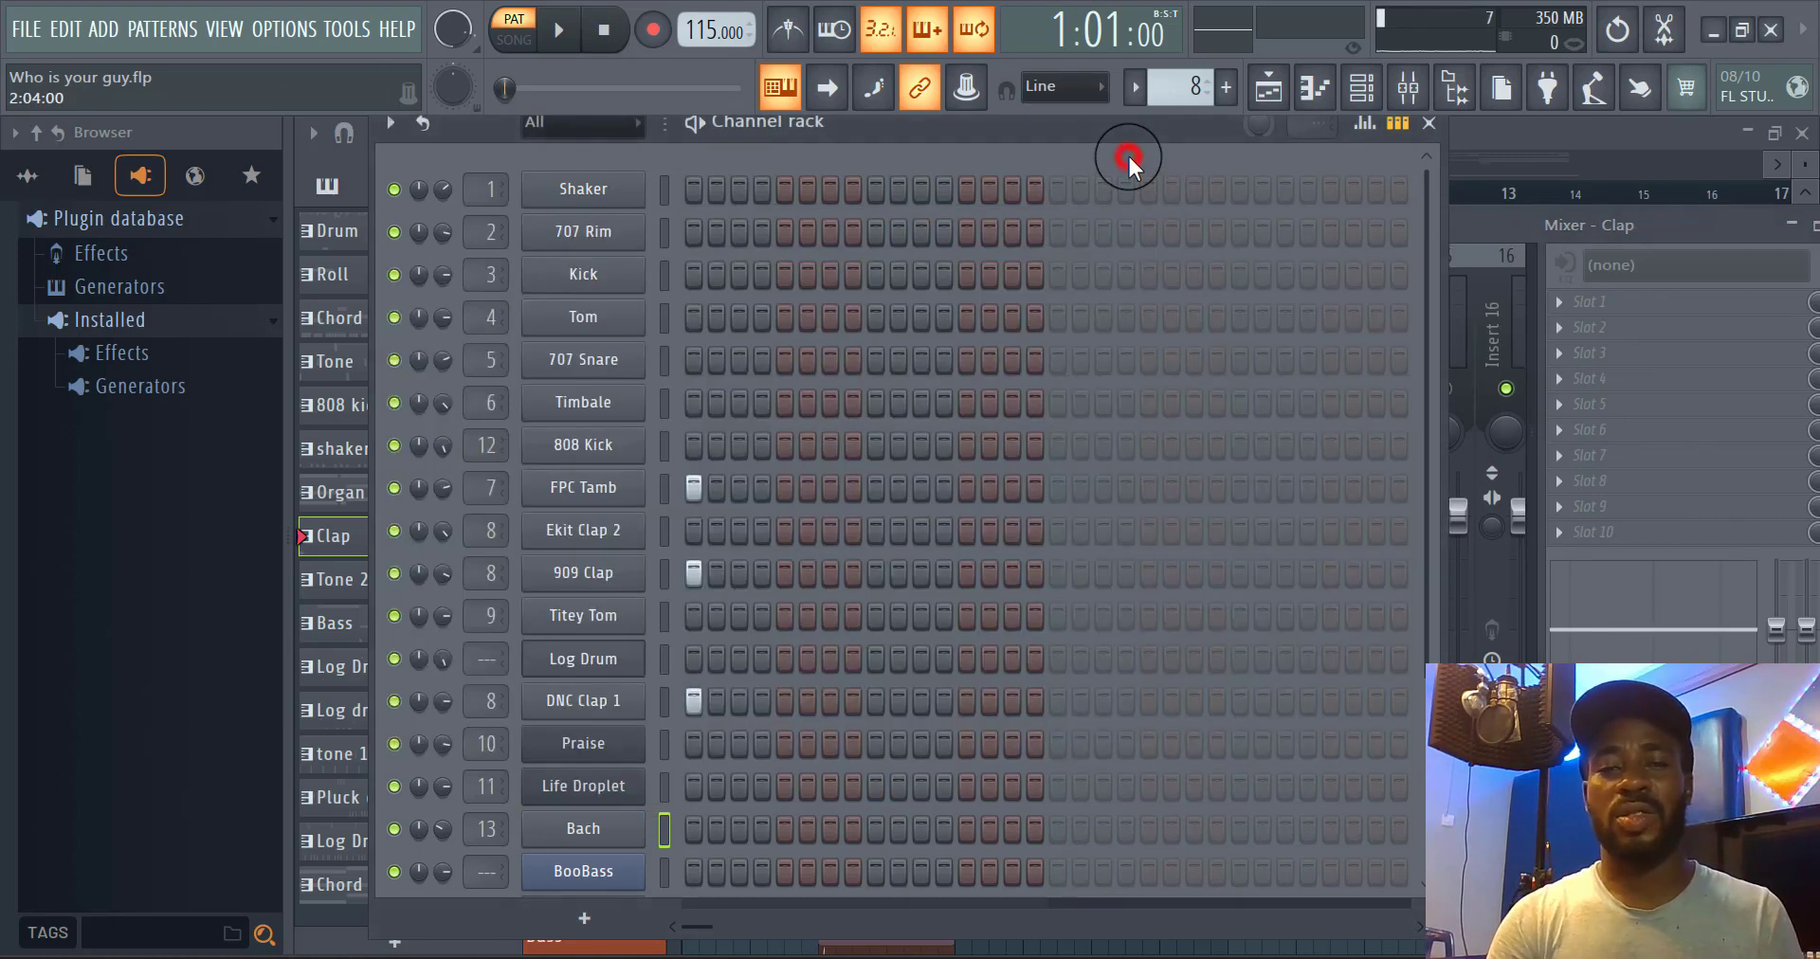
pyautogui.click(1140, 102)
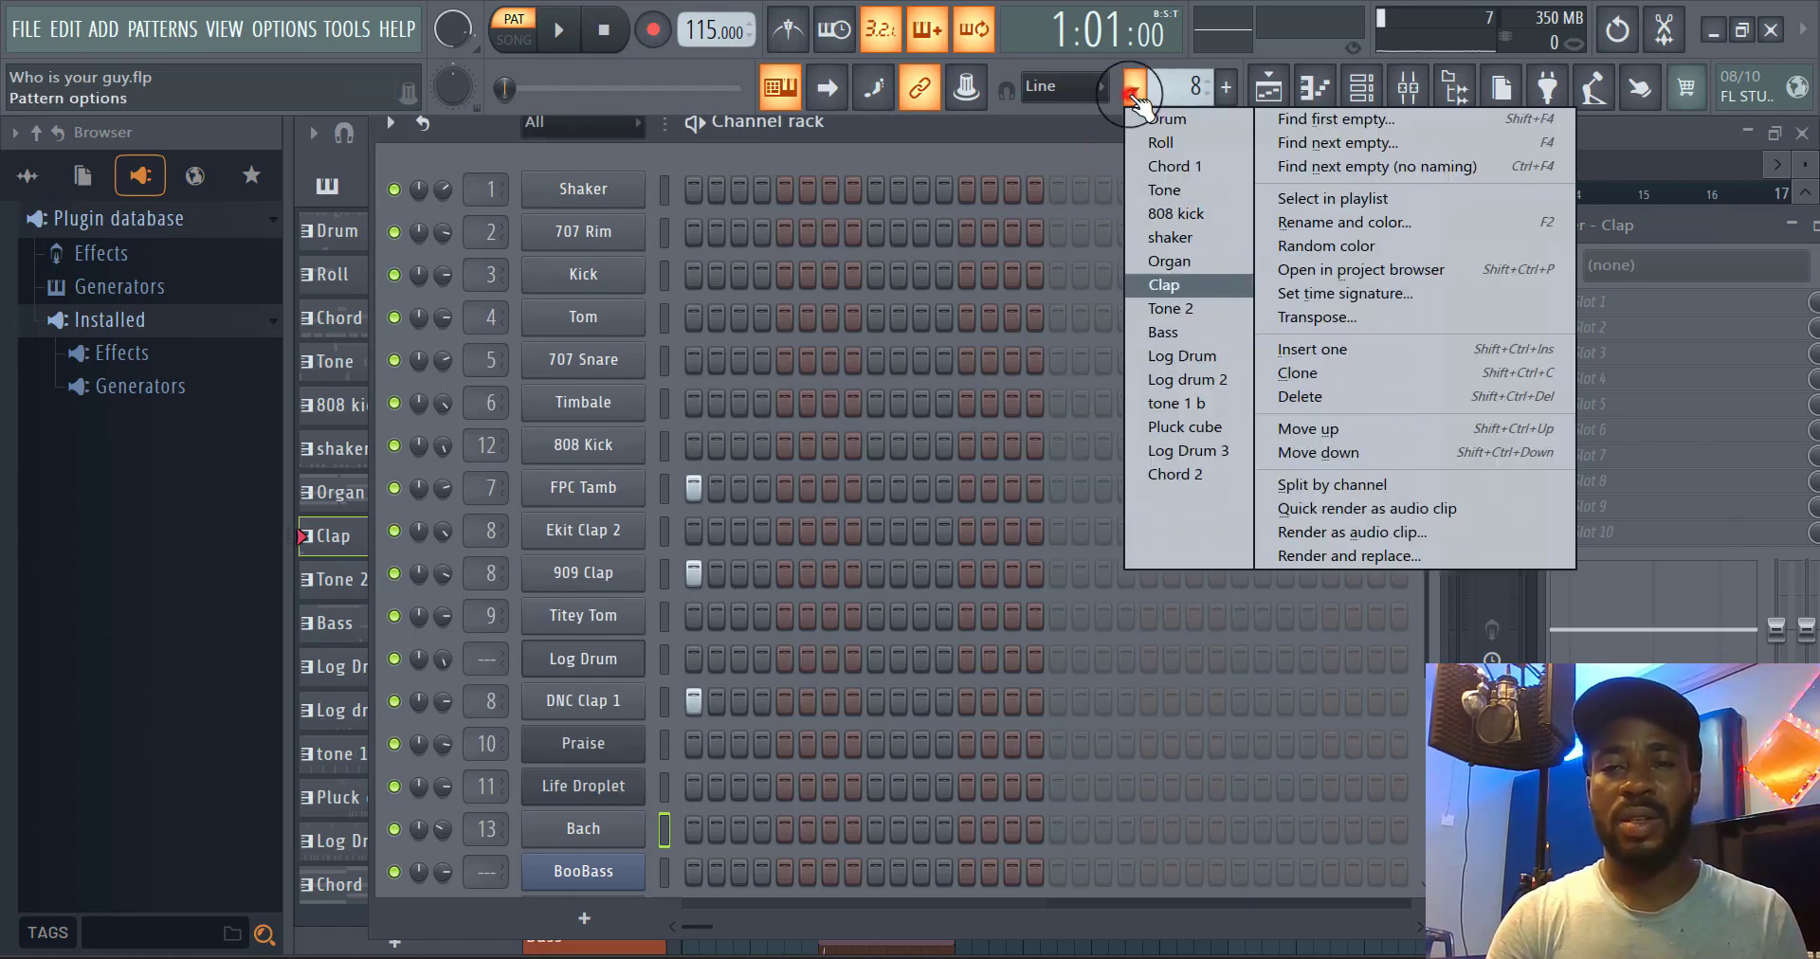
pyautogui.click(1173, 309)
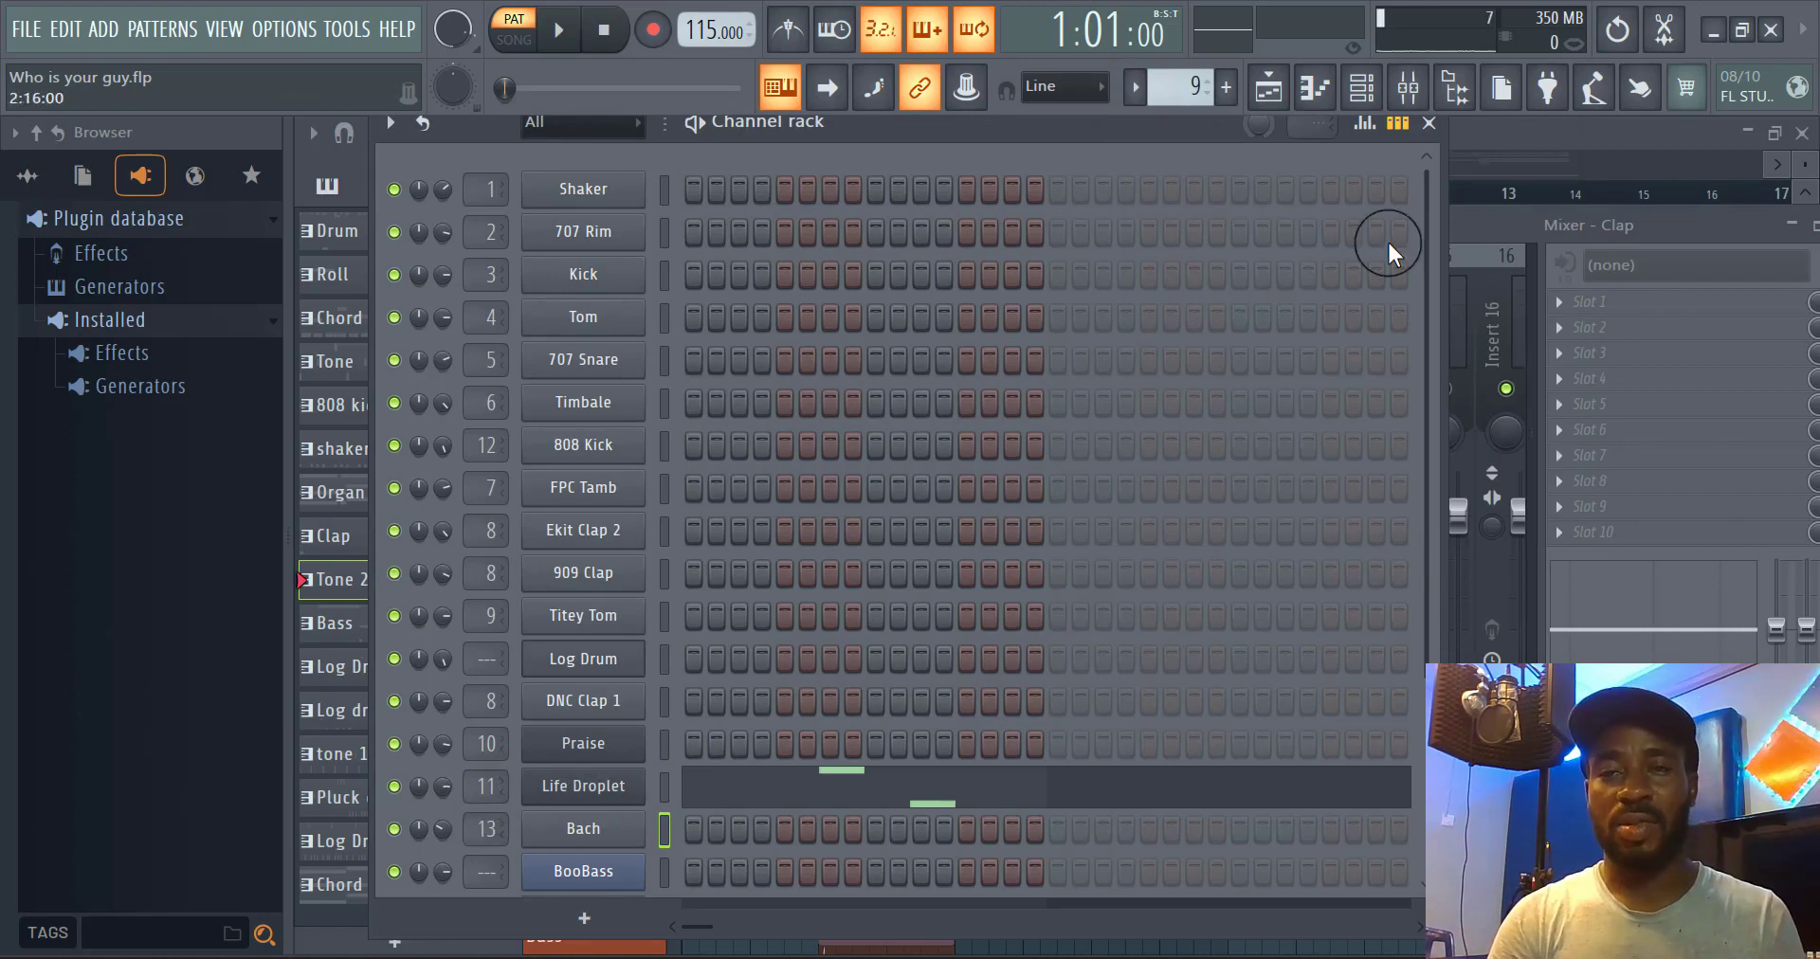
# Switch to the Bass pattern and route its BooBass channel to mixer track Insert 14
pyautogui.click(1137, 88)
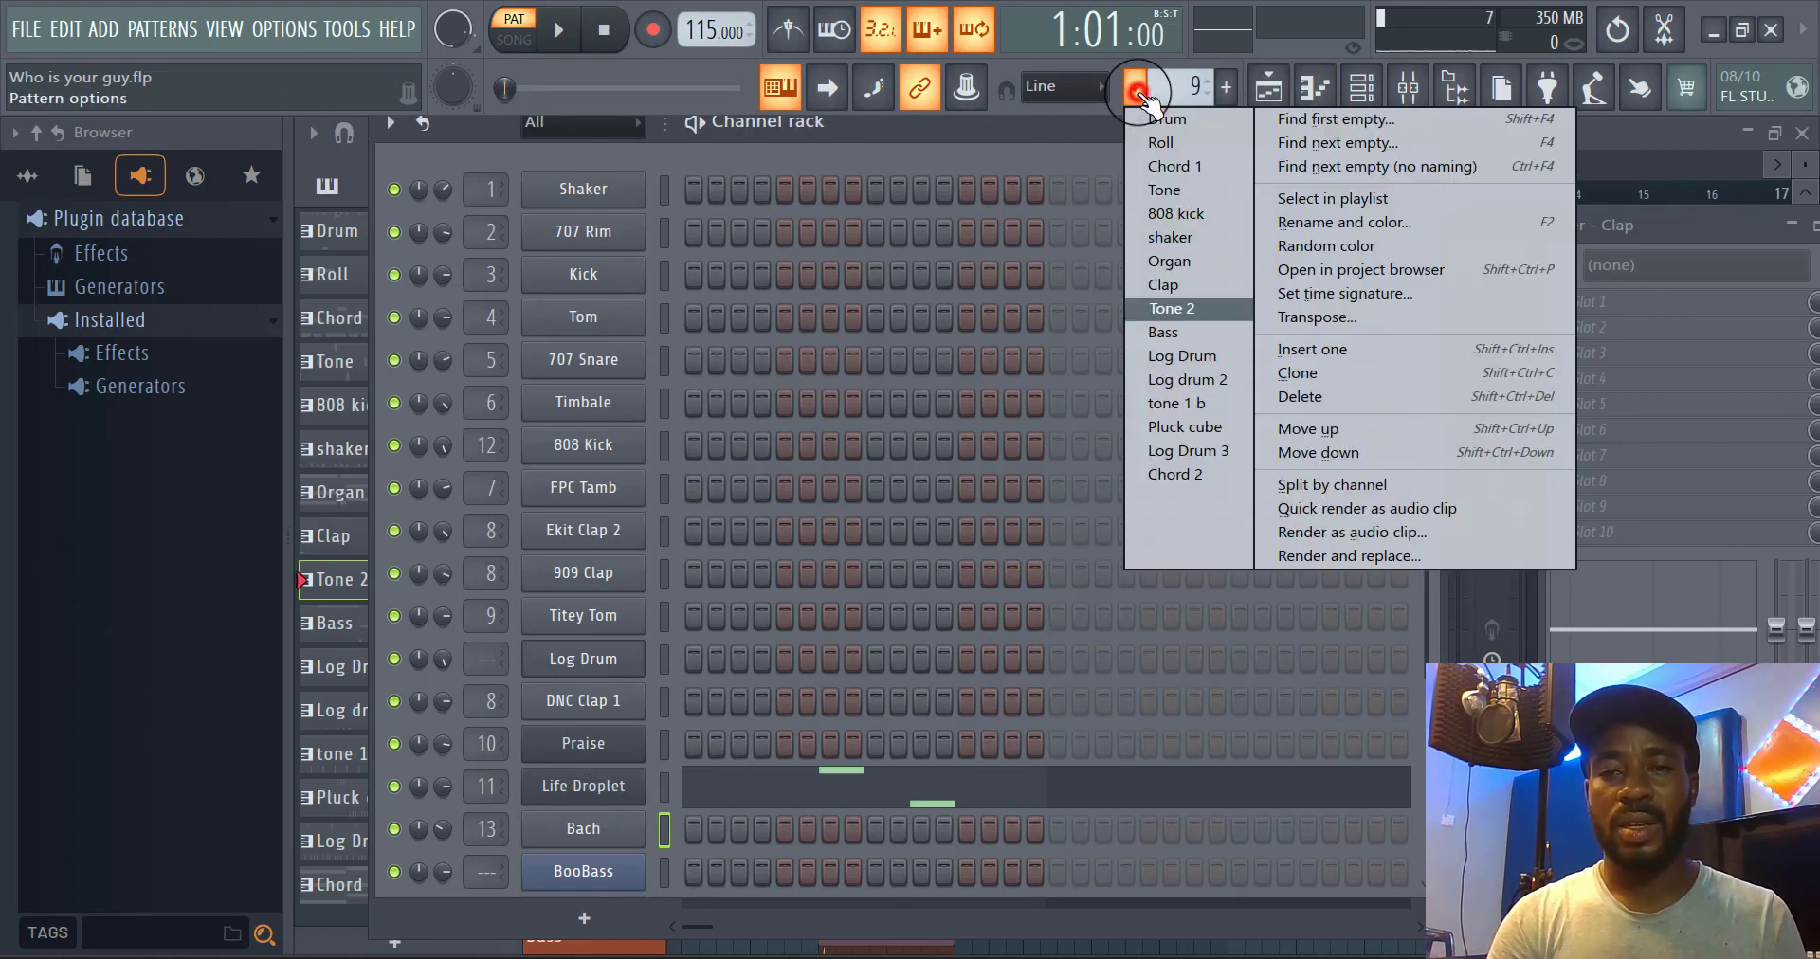
pyautogui.click(1175, 328)
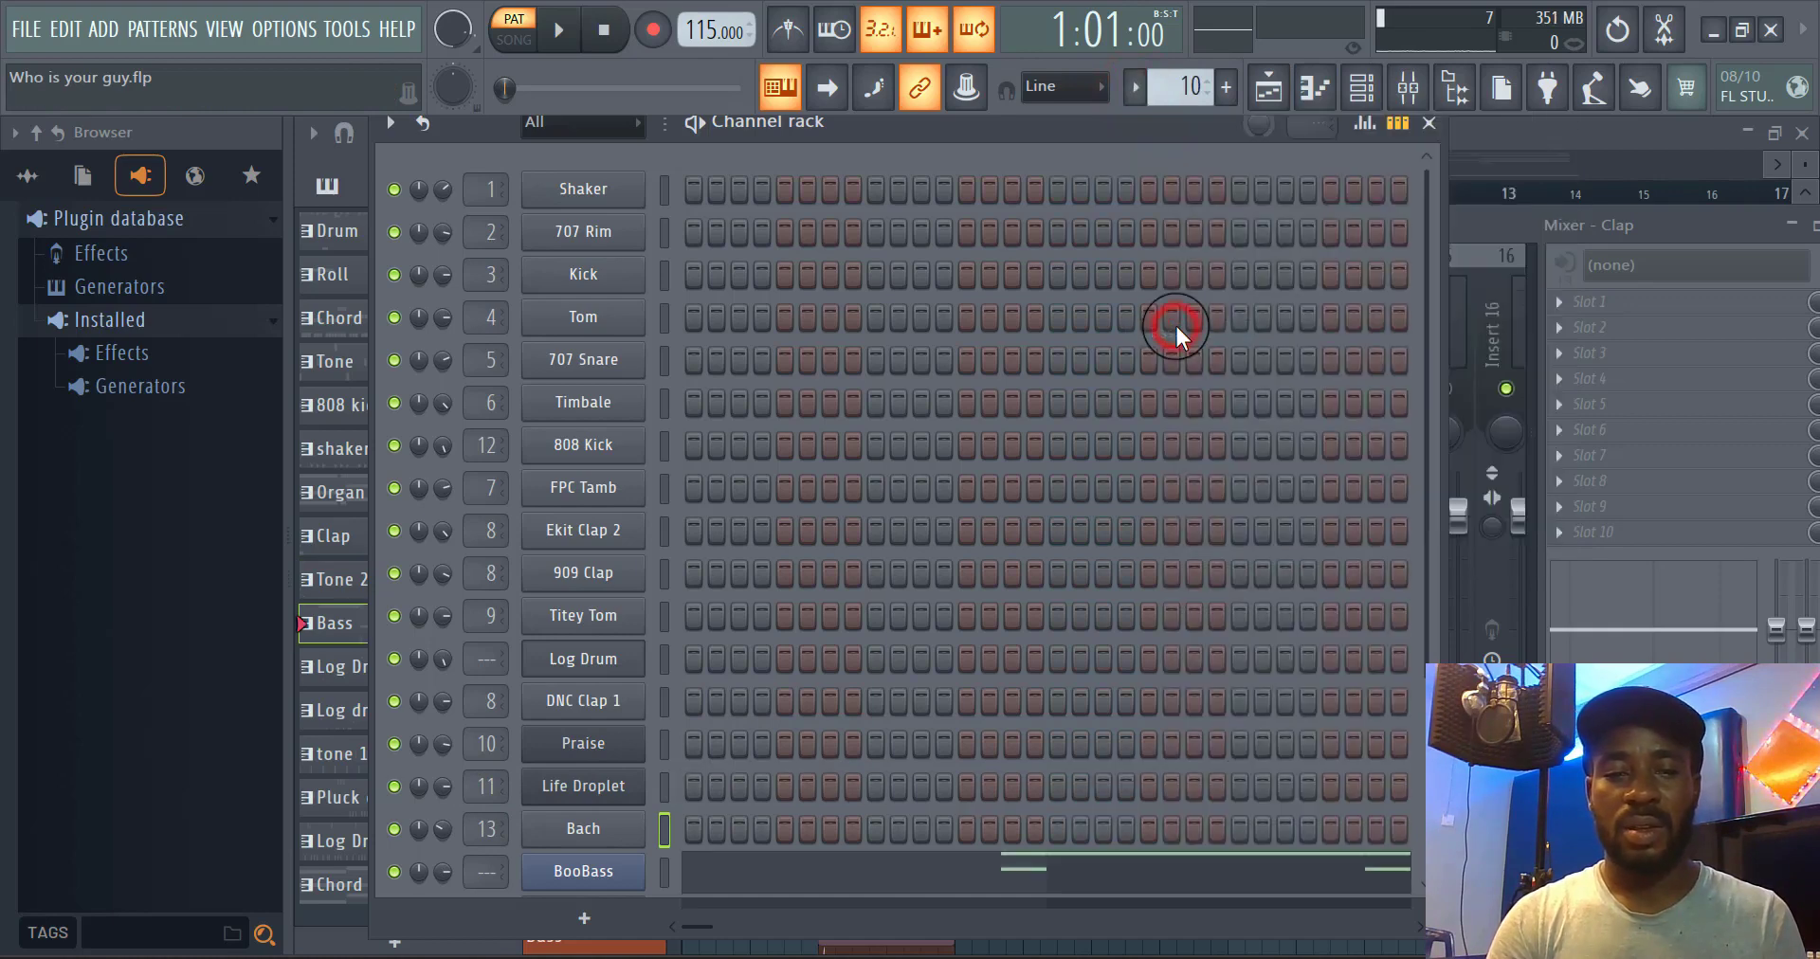
pyautogui.click(664, 877)
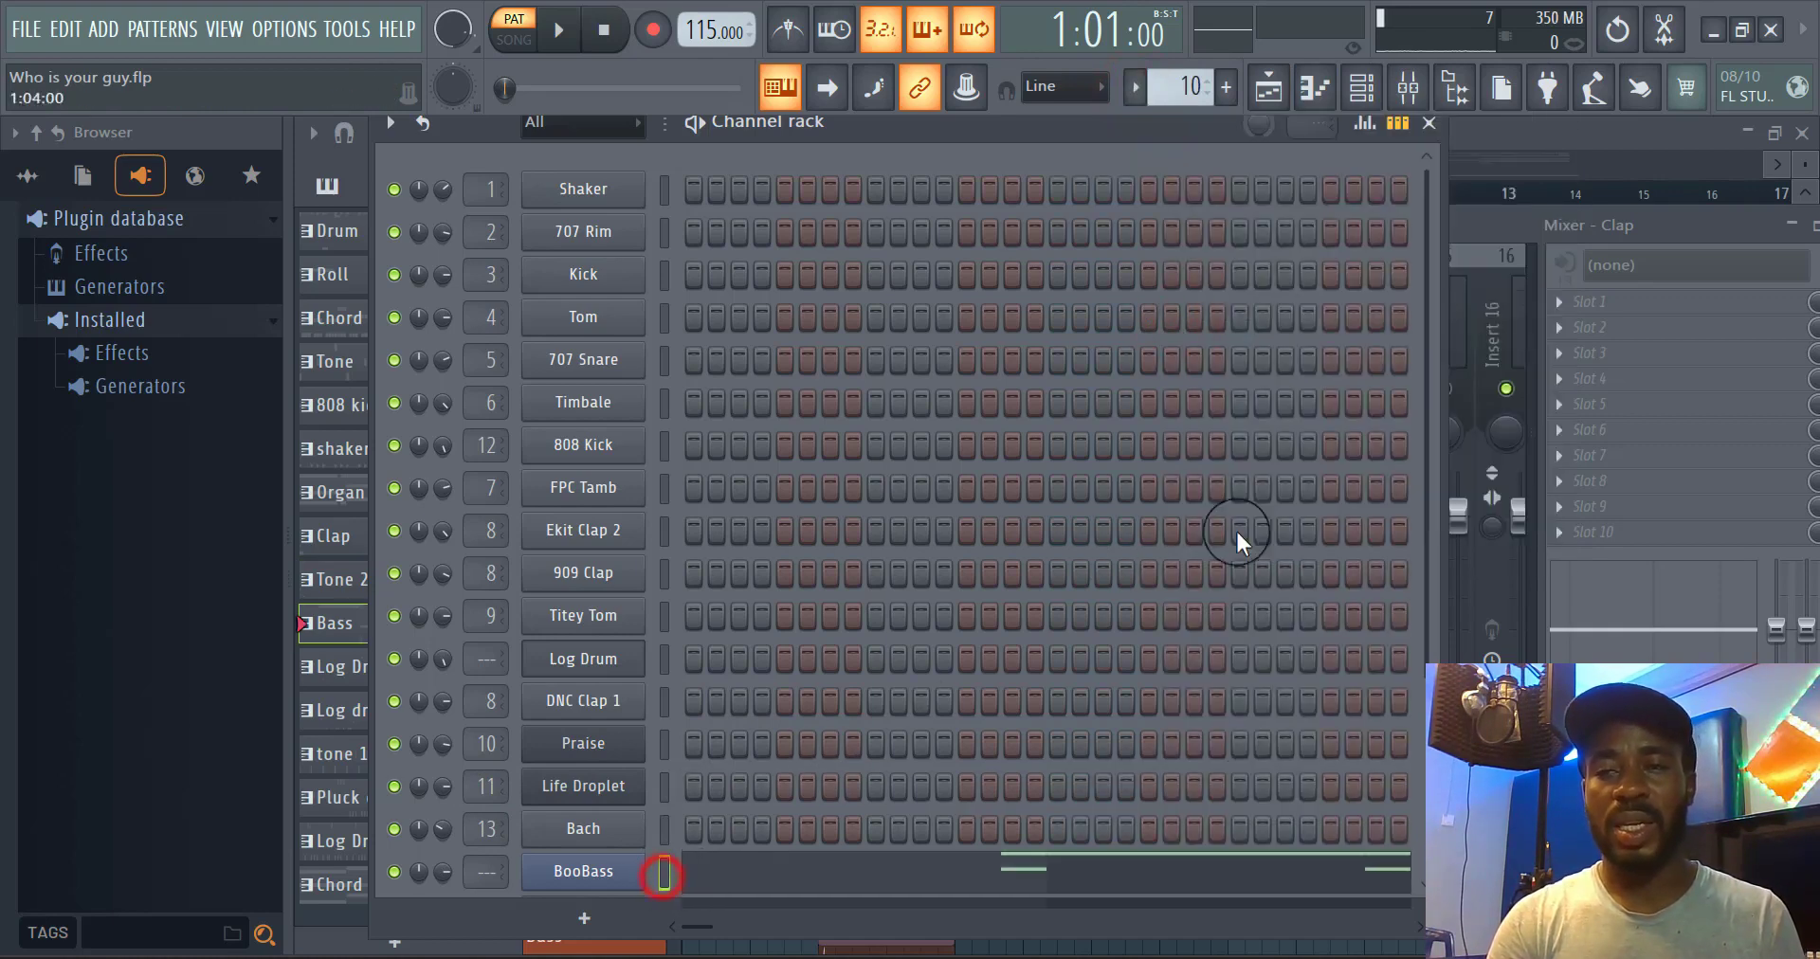
pyautogui.click(1499, 218)
pyautogui.rightClick(1382, 365)
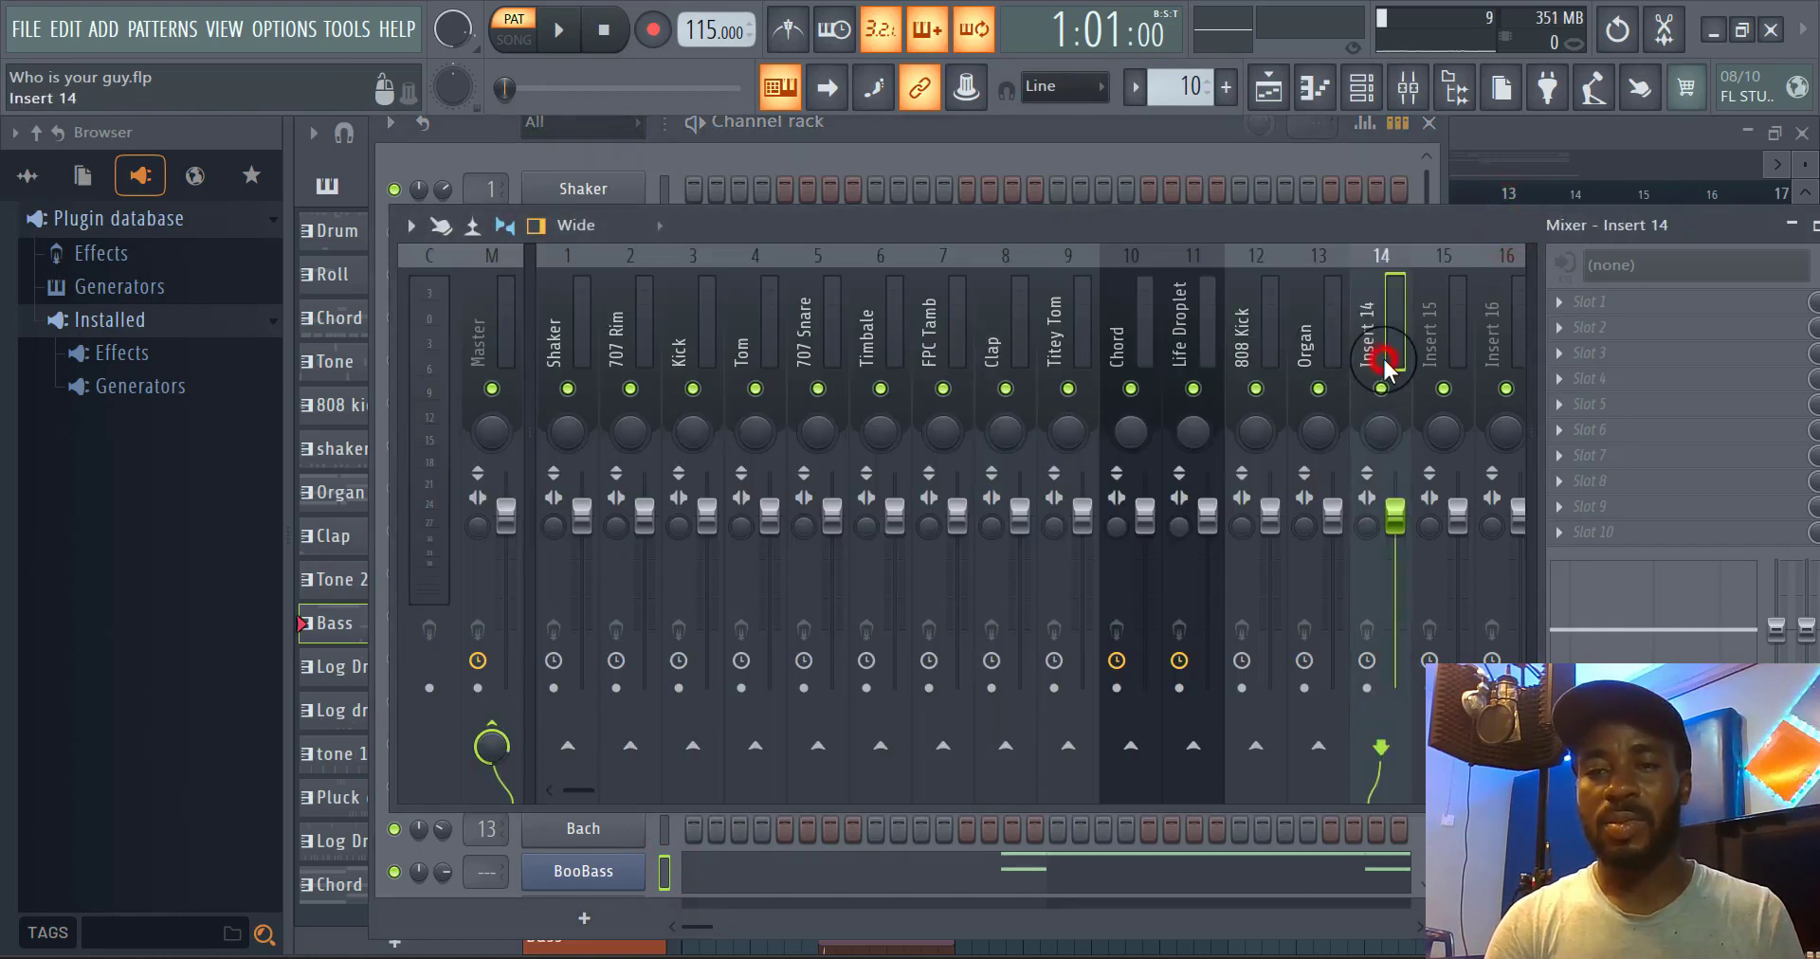
pyautogui.moveTo(1502, 498)
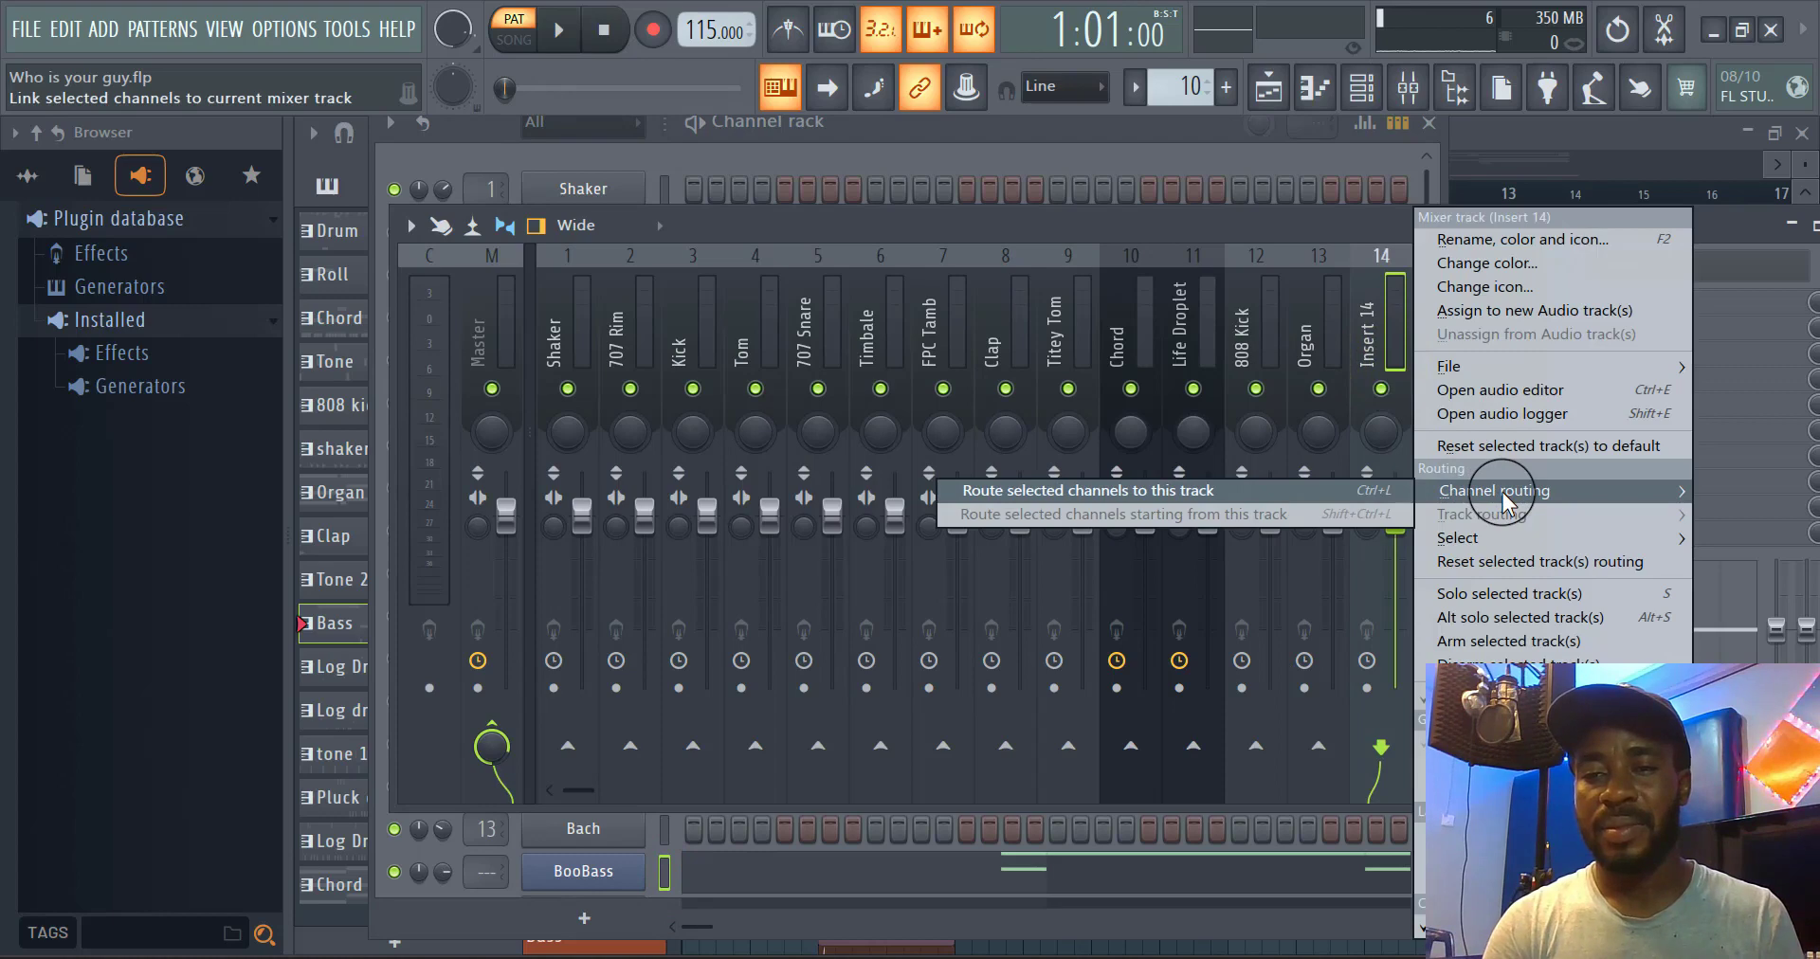
pyautogui.click(1303, 490)
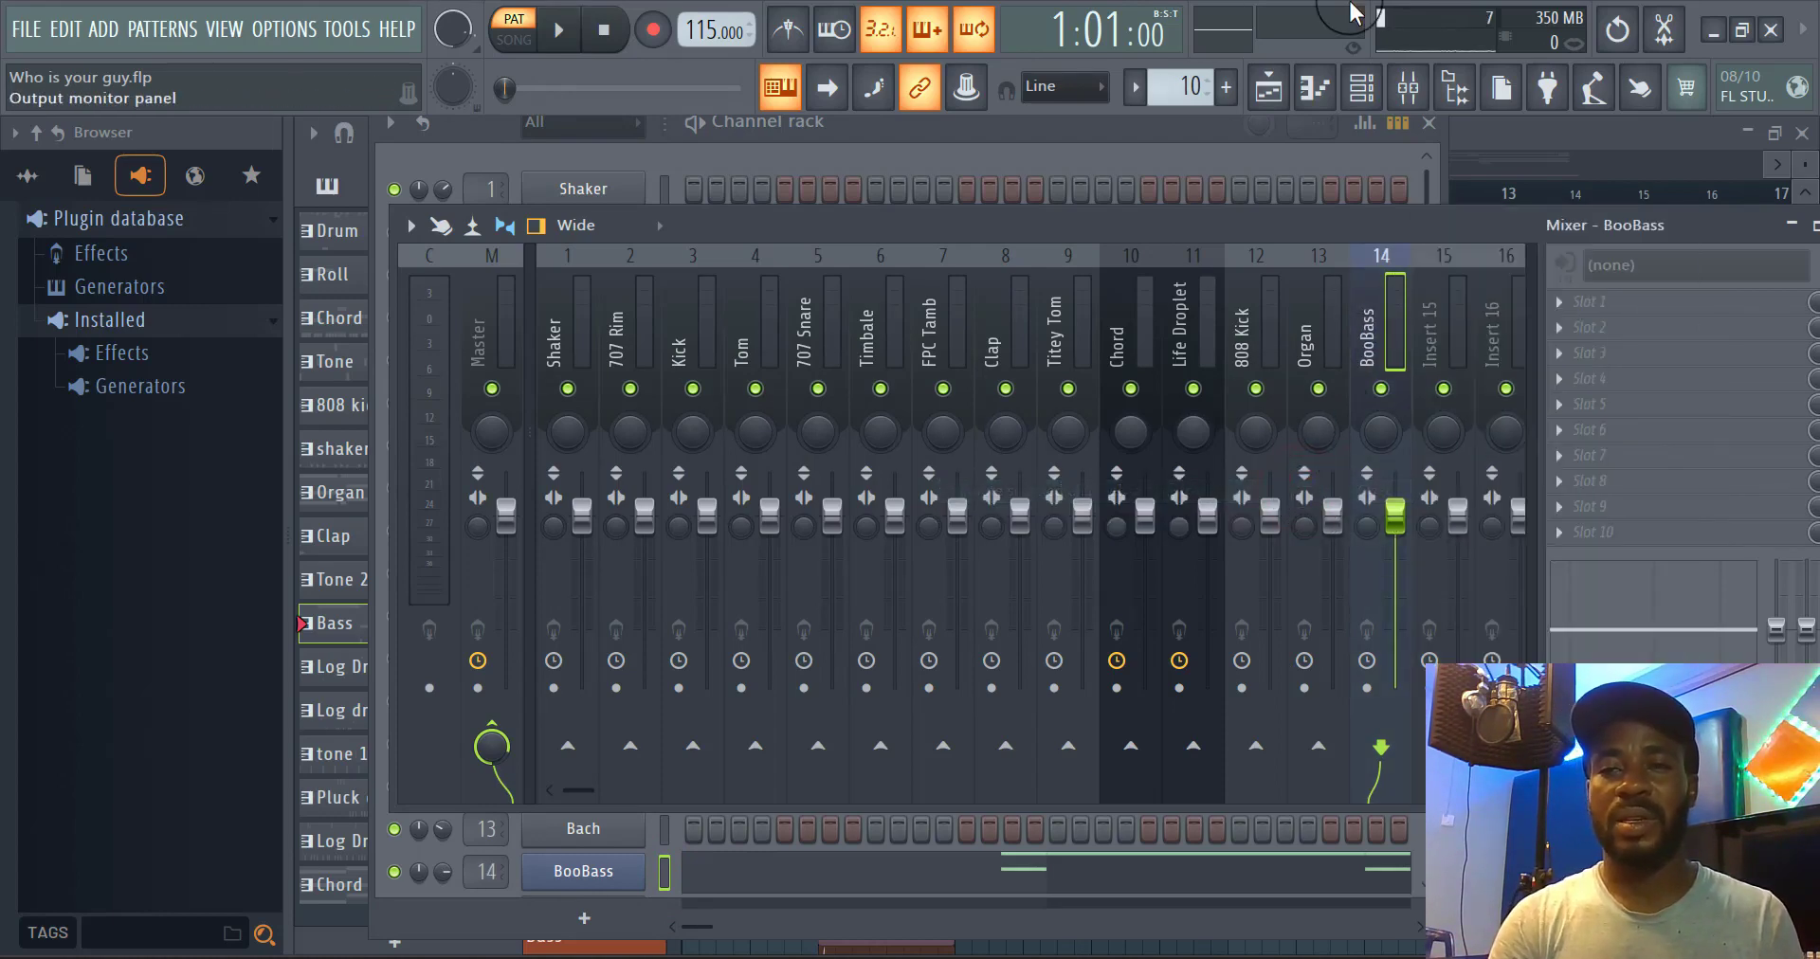
# Switch to the Log Drum pattern and route its Log Drum channel to mixer track Insert 15
pyautogui.click(1365, 90)
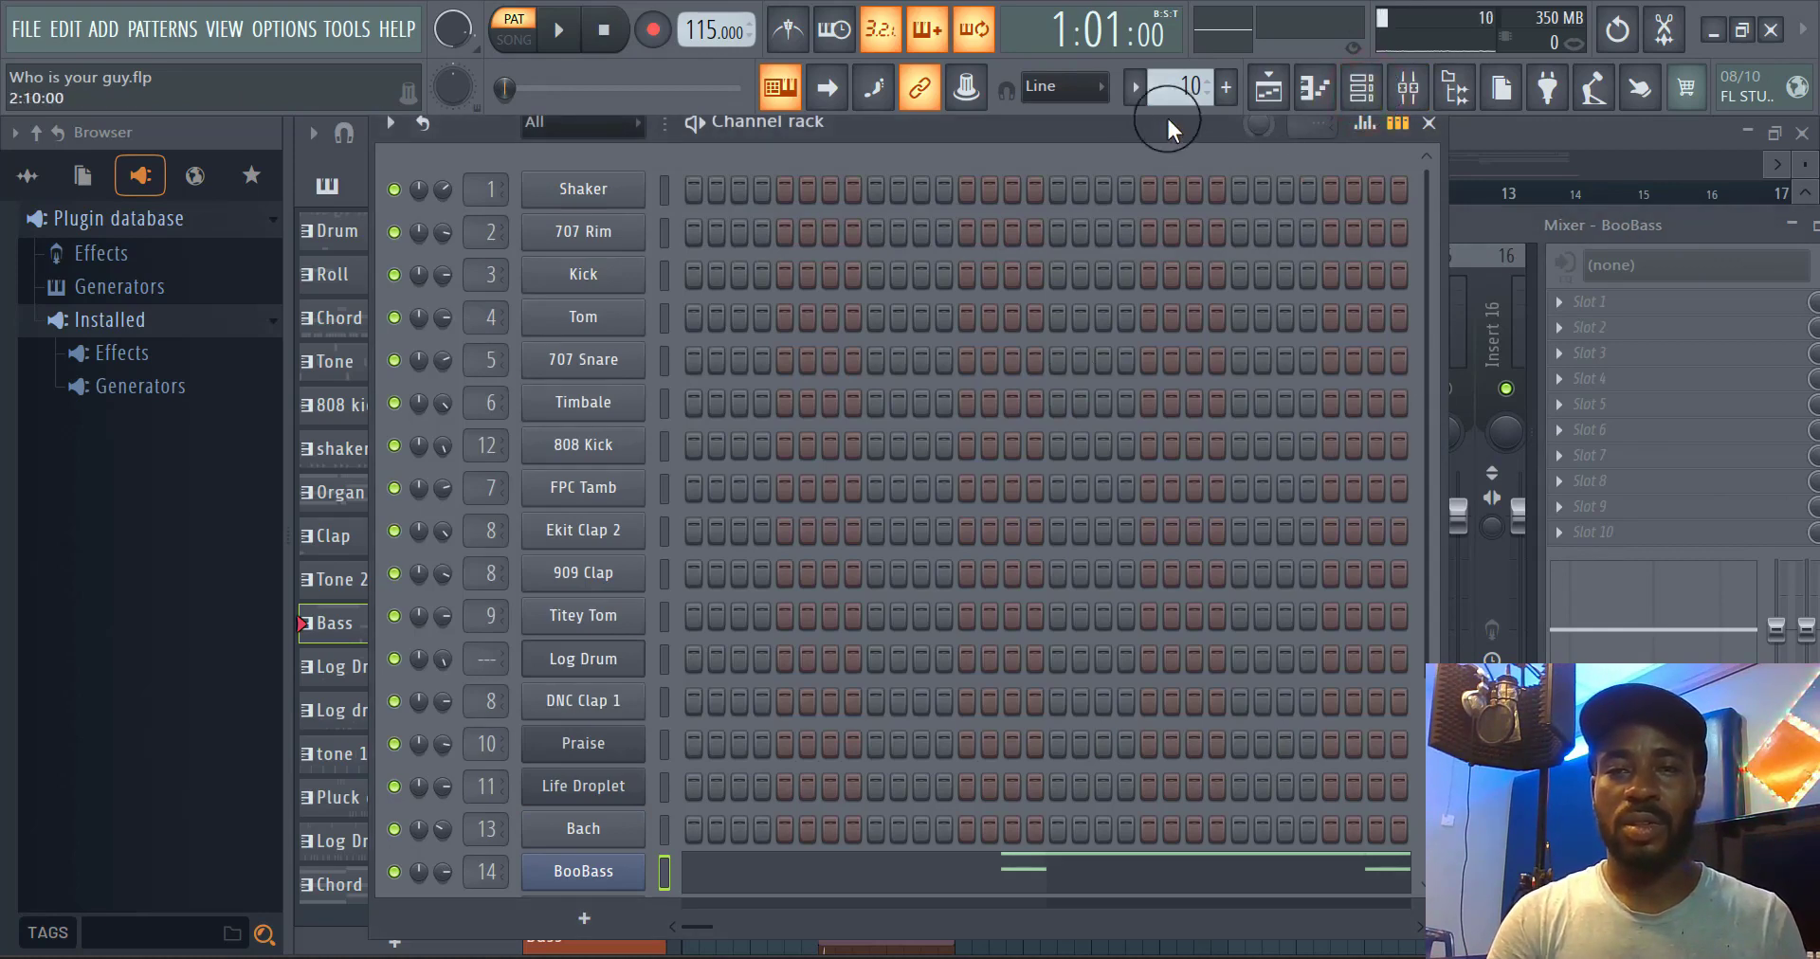
pyautogui.click(1133, 88)
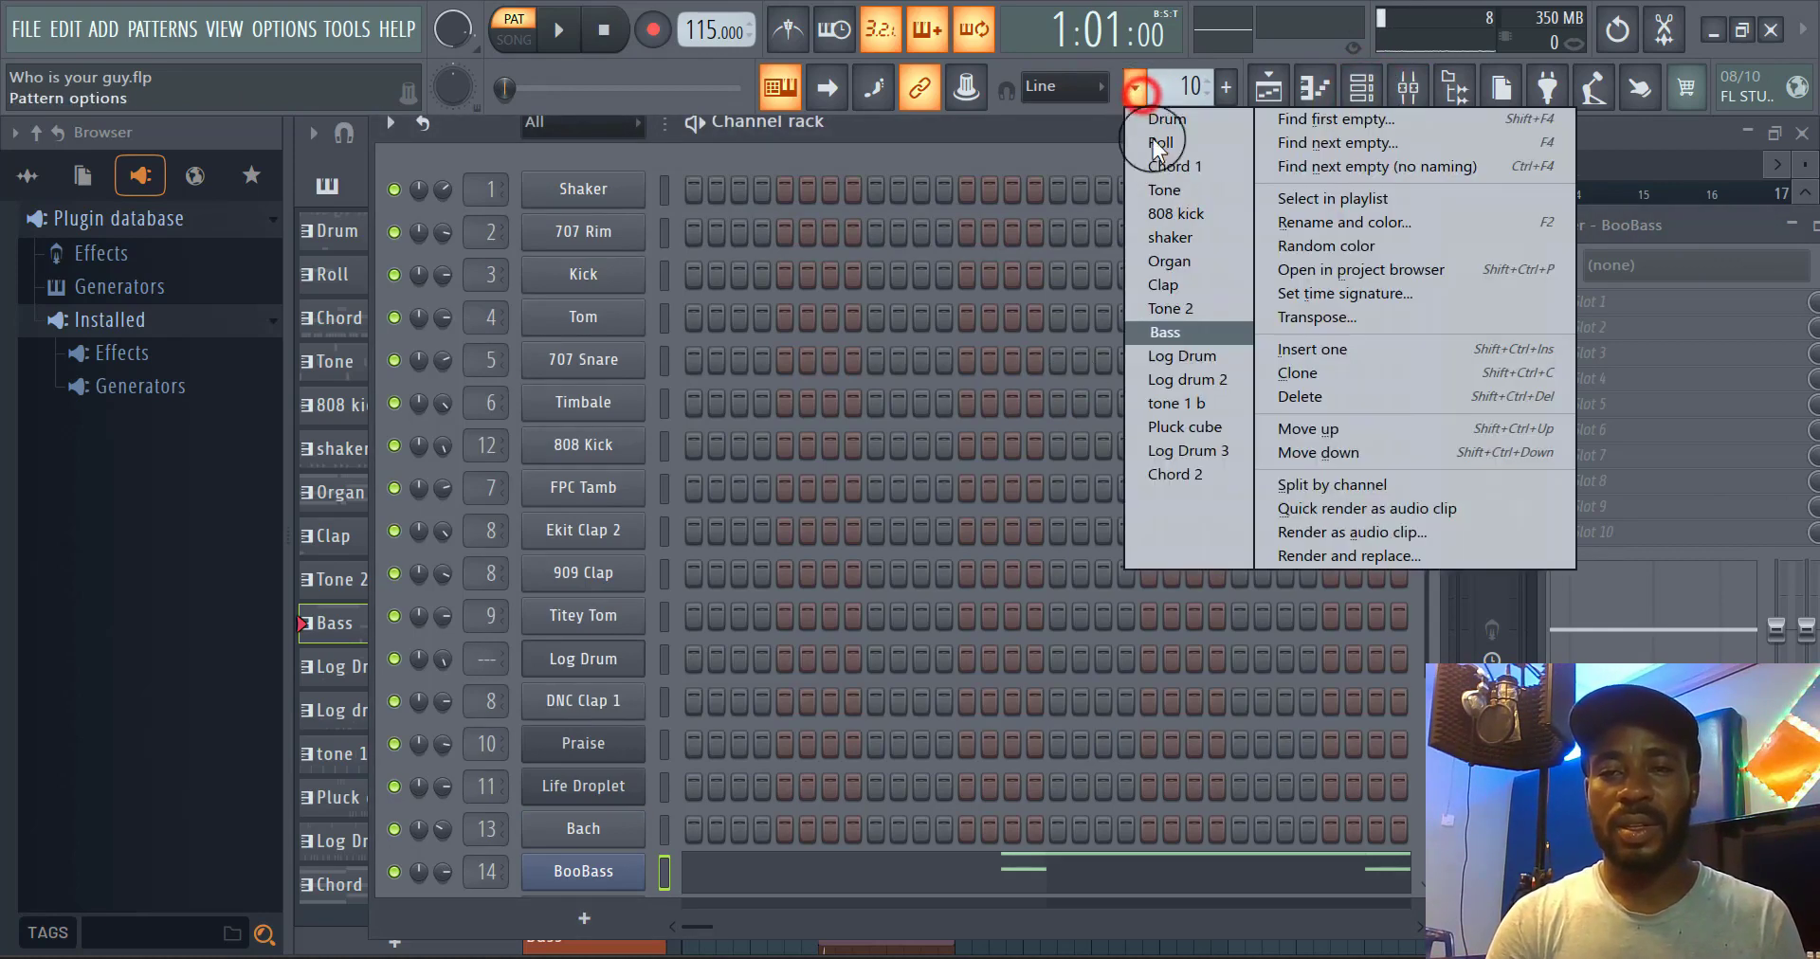
pyautogui.click(1196, 357)
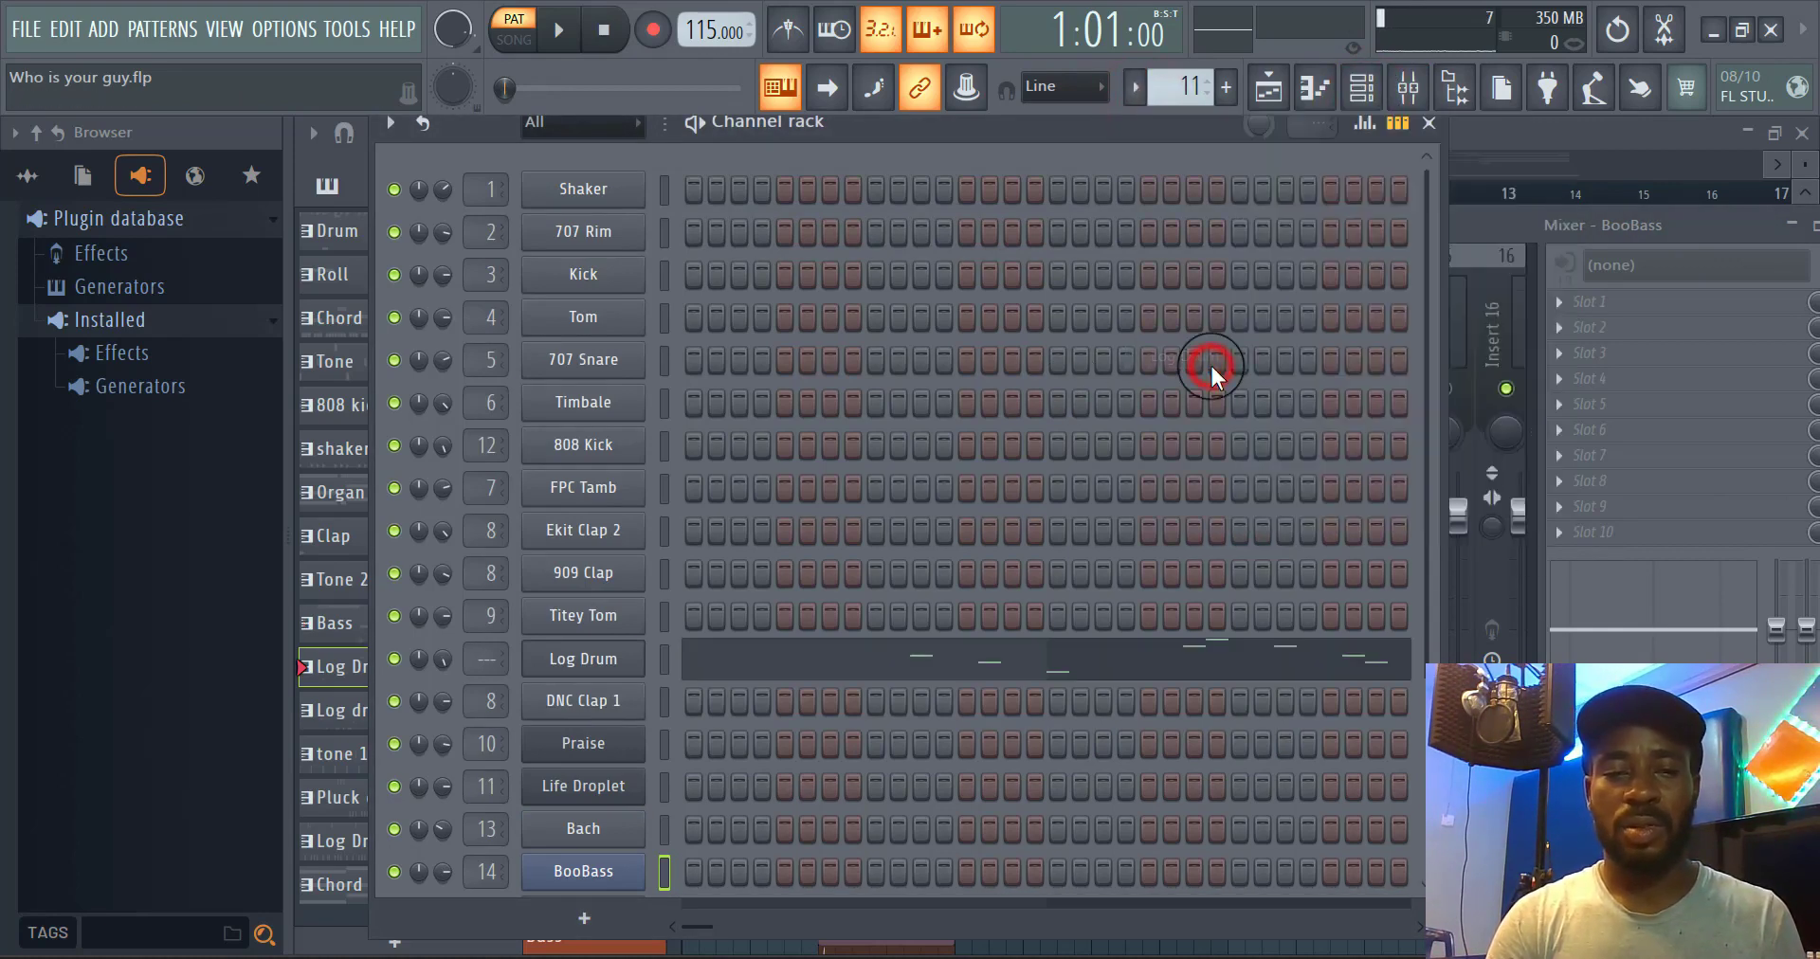
pyautogui.click(662, 662)
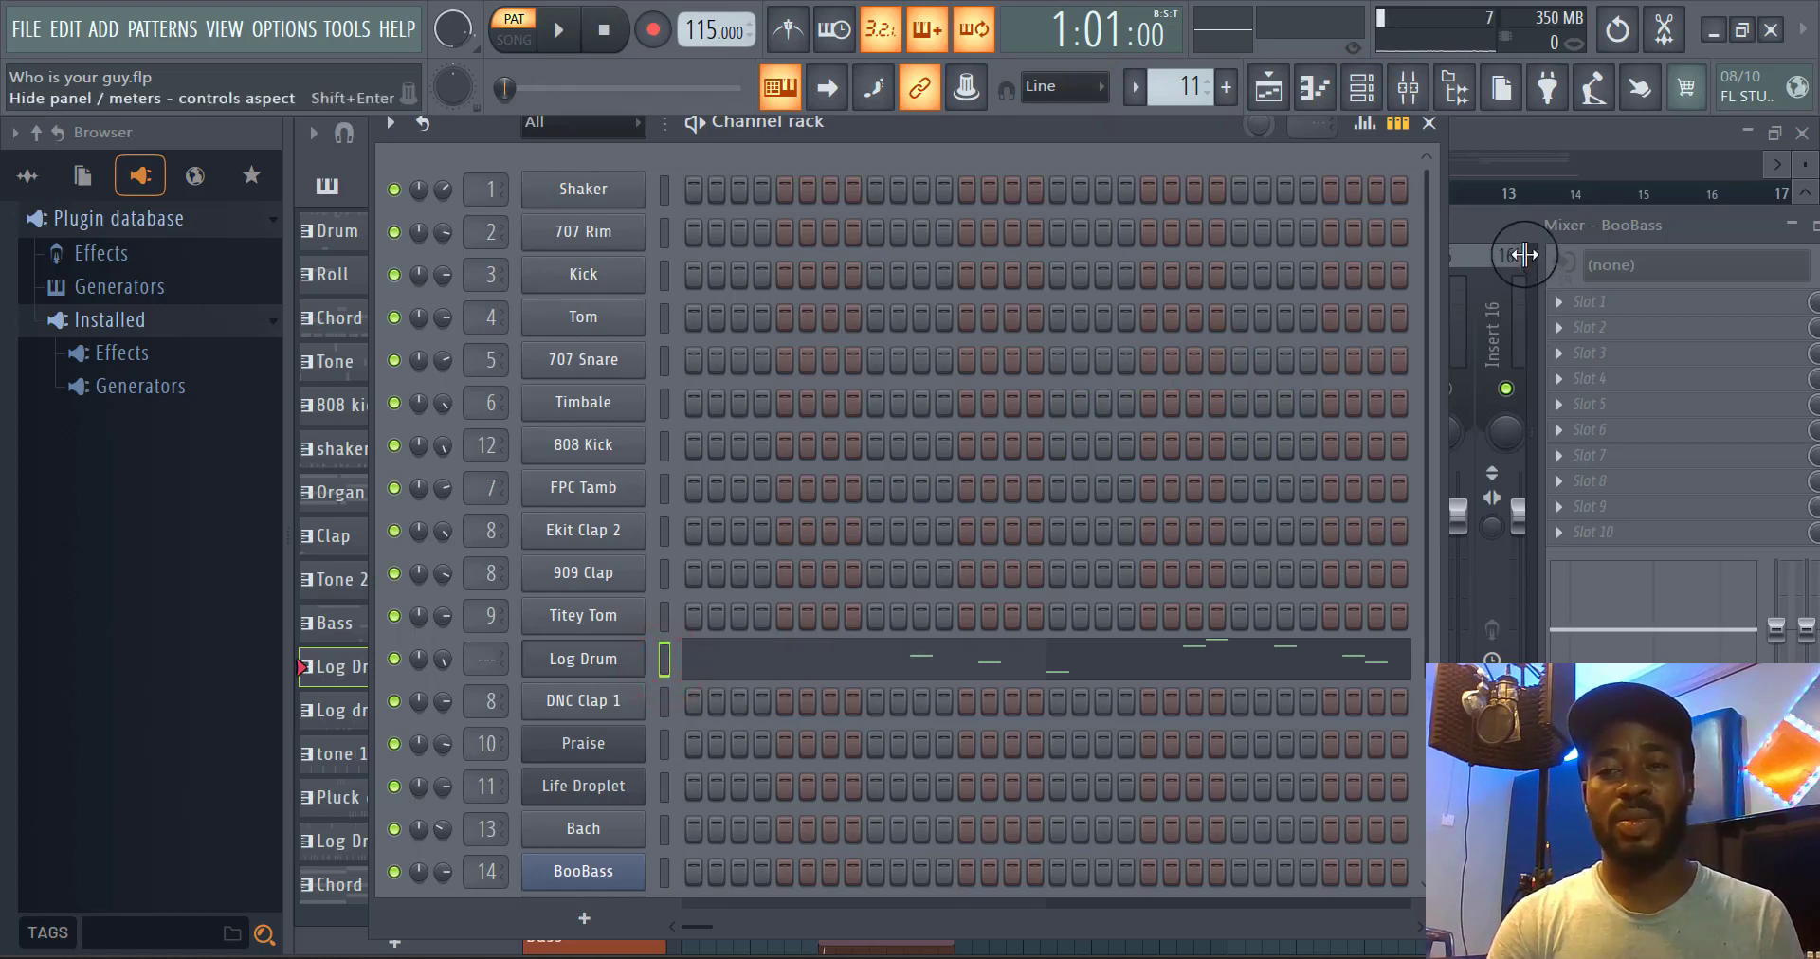
pyautogui.click(1504, 212)
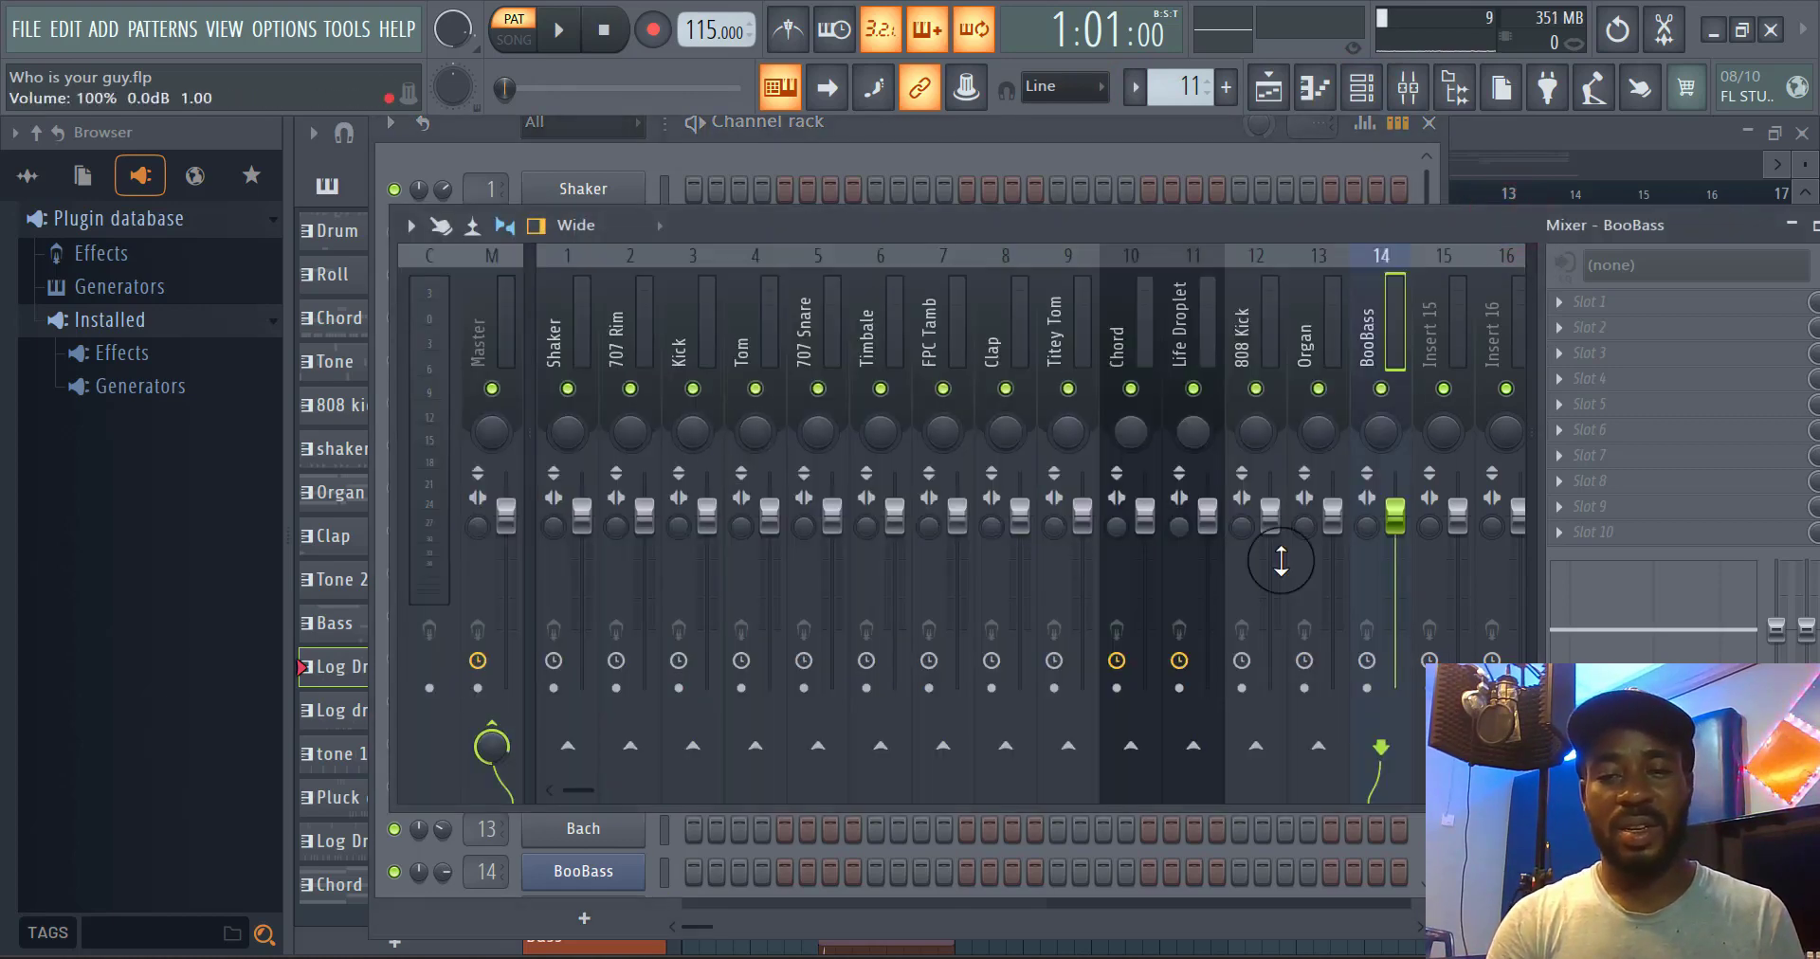
pyautogui.rightClick(1457, 345)
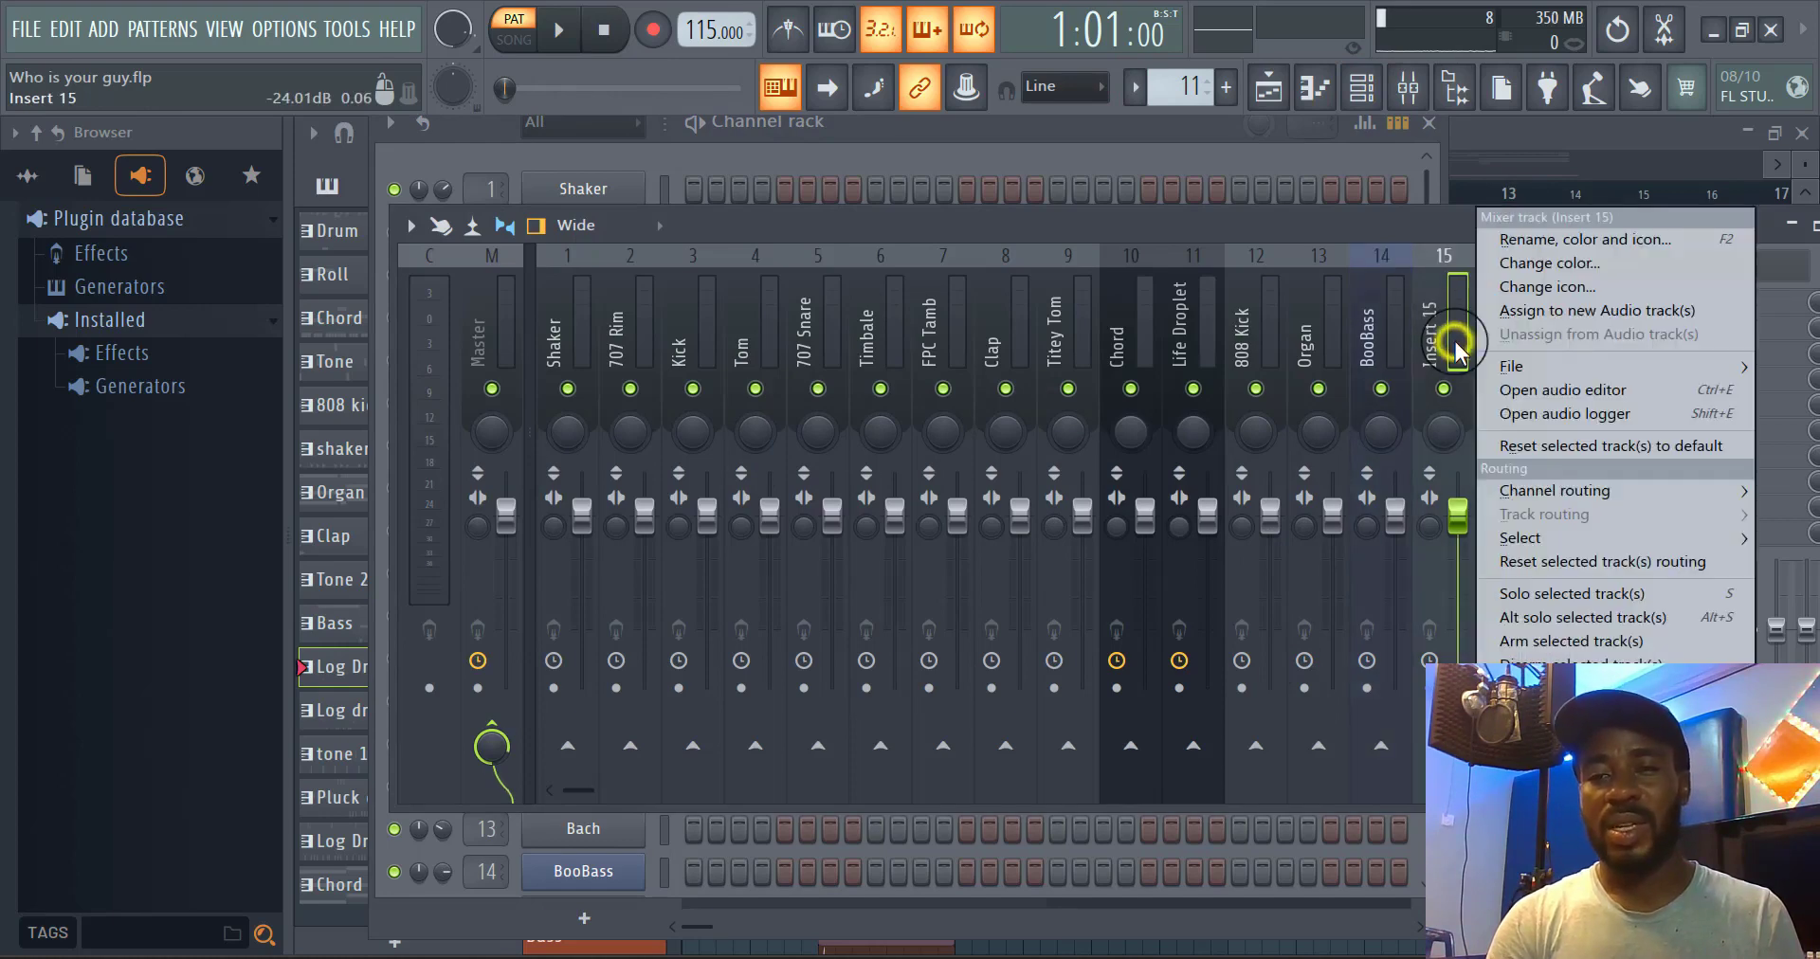
pyautogui.moveTo(1526, 492)
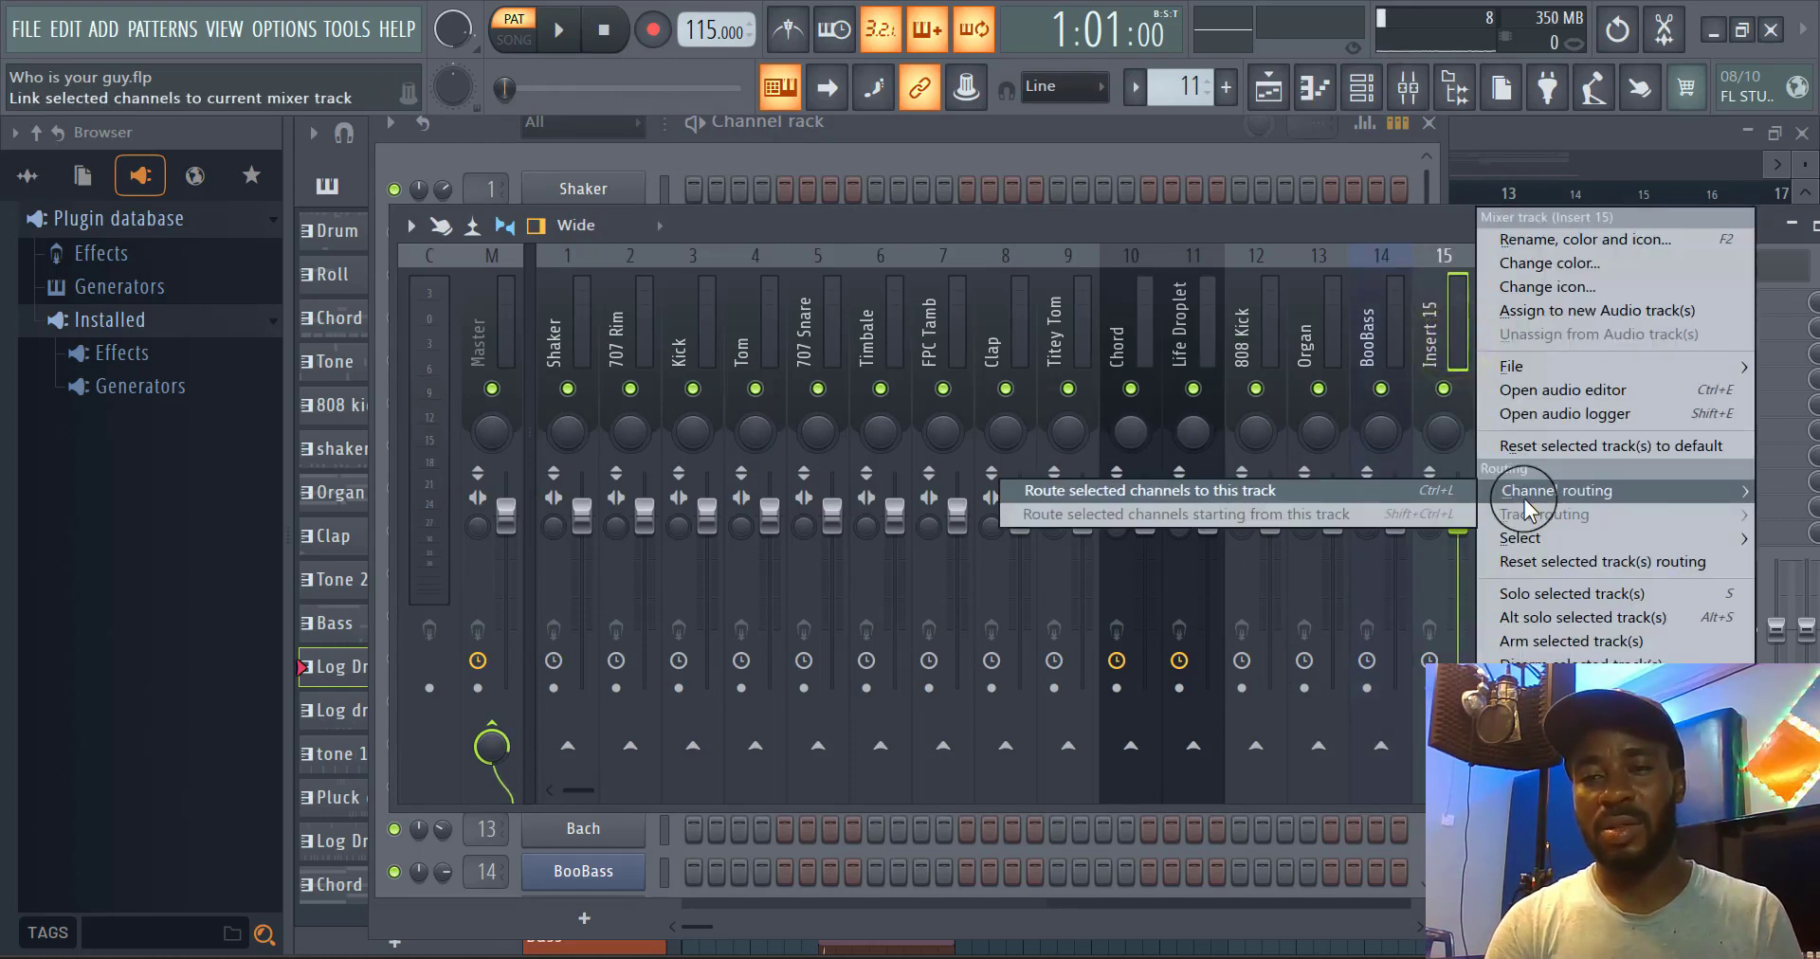
pyautogui.click(1310, 493)
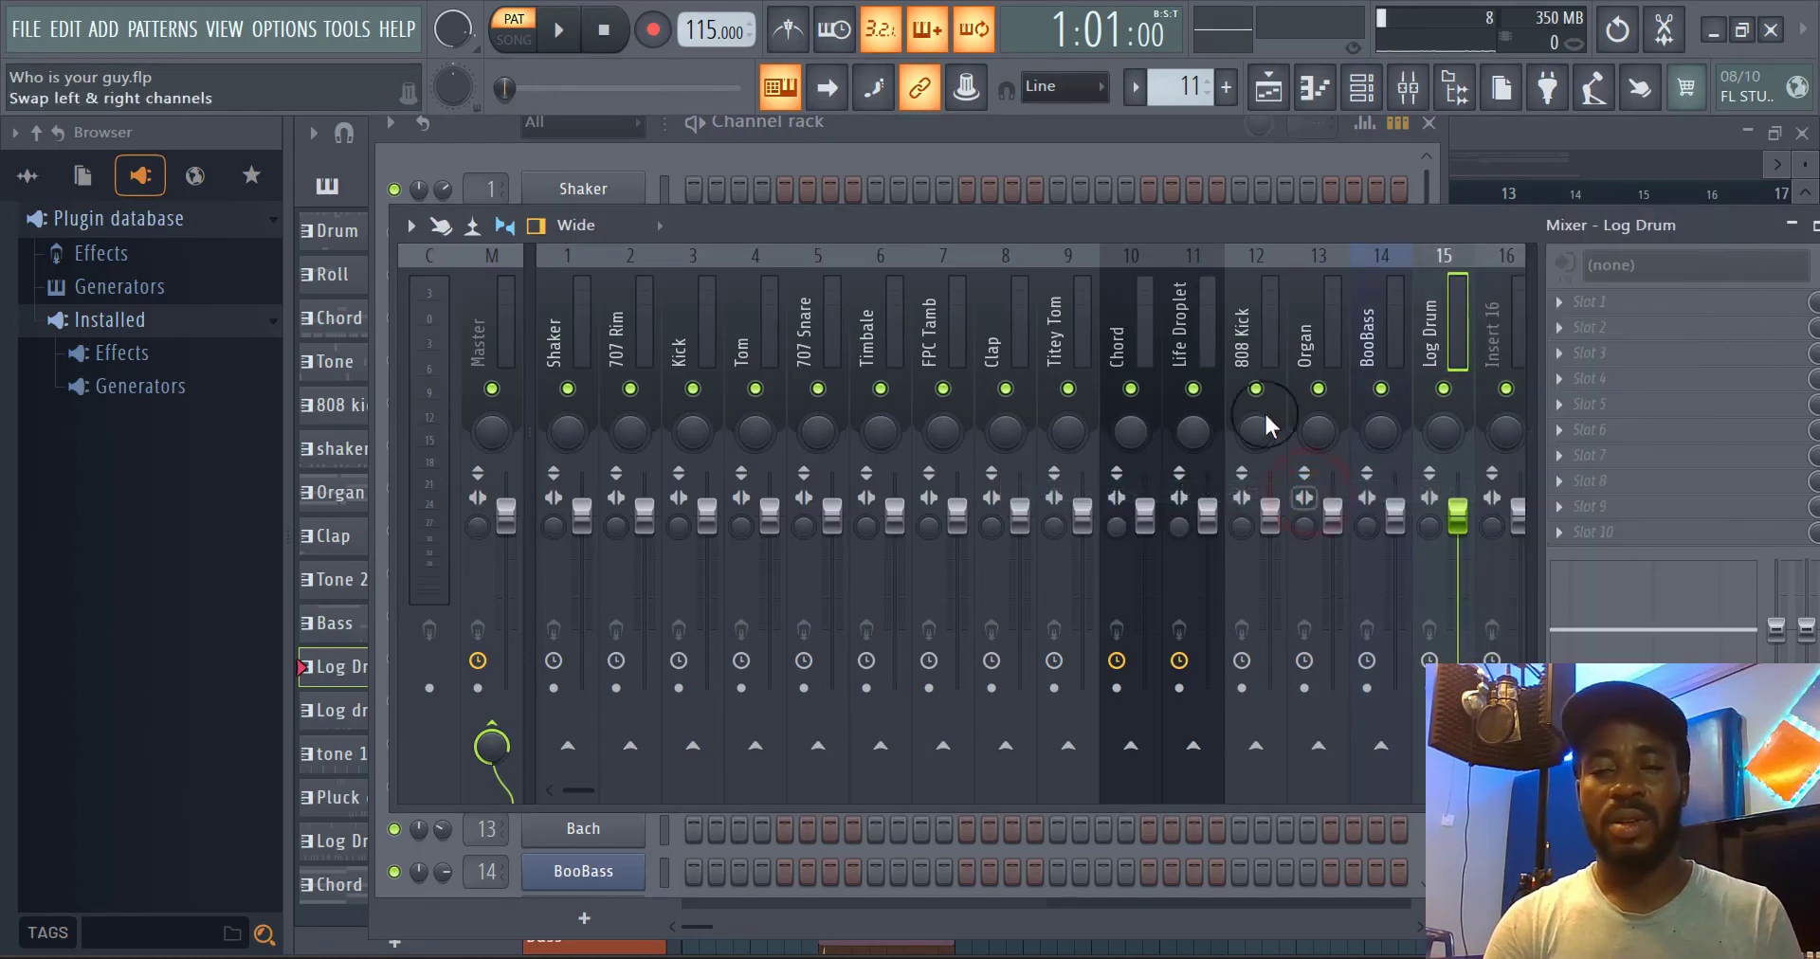
# Check the channel mixer assignments used in the Log drum 2 and tone 1 b patterns in the channel rack
pyautogui.click(1359, 87)
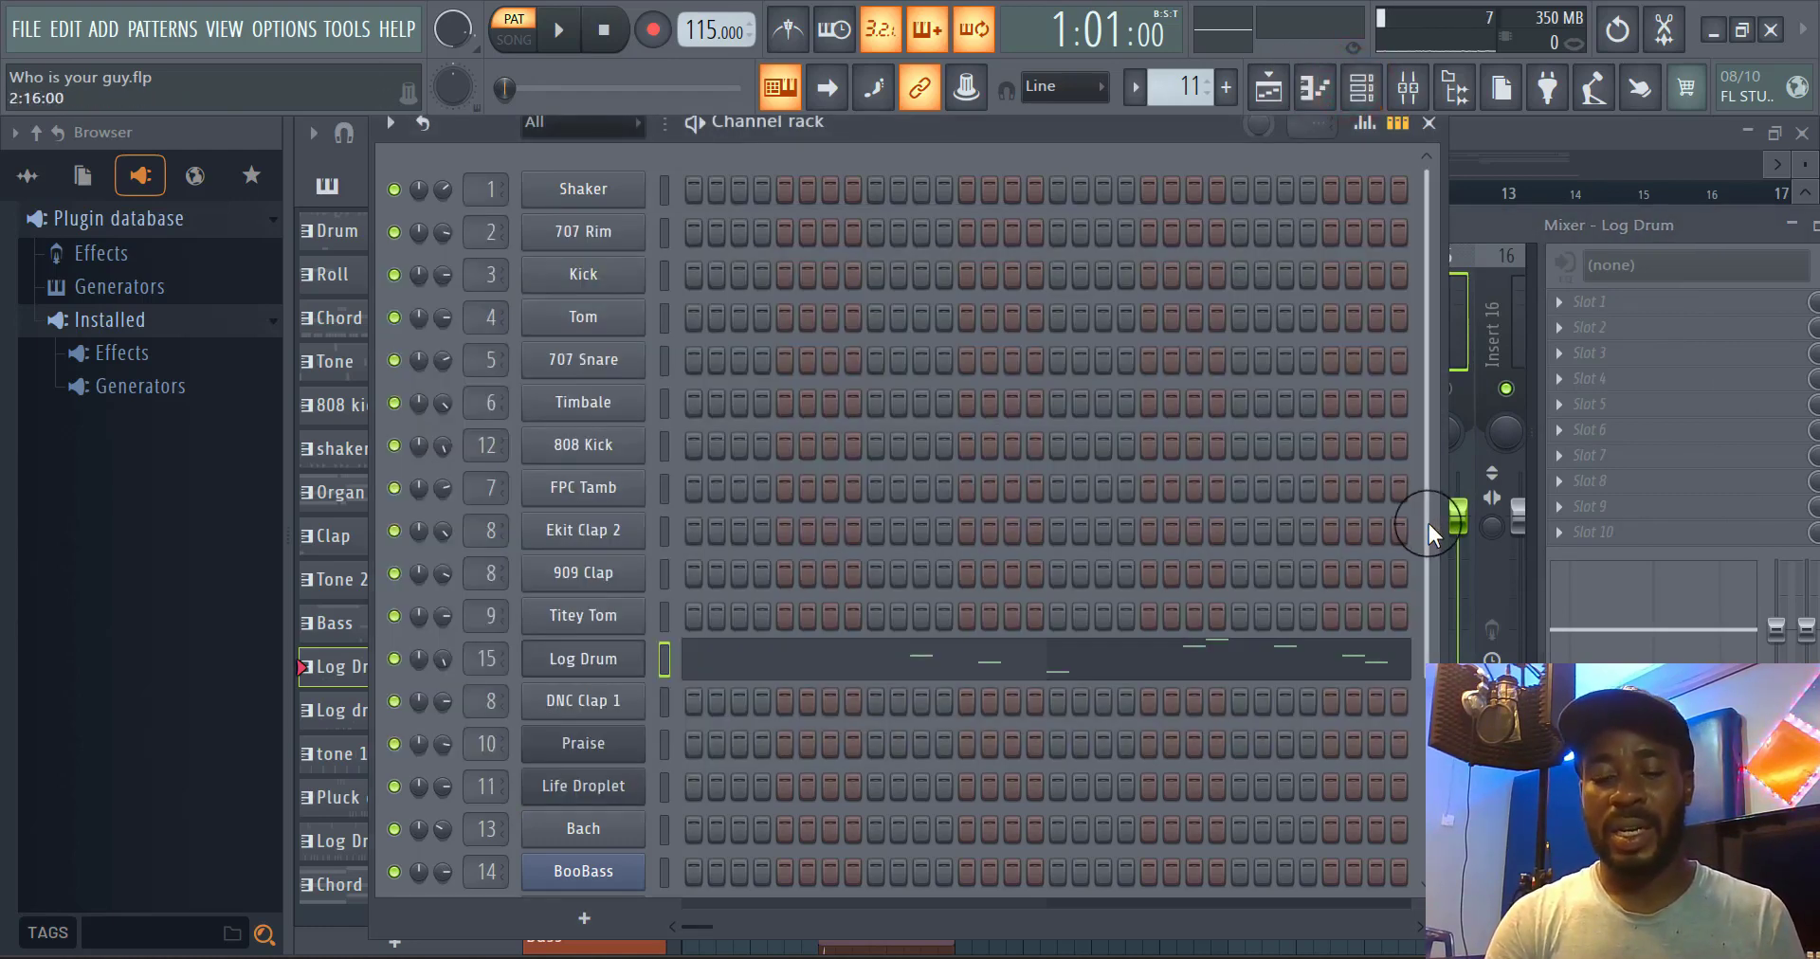
pyautogui.moveTo(1429, 523); pyautogui.dragTo(1011, 167)
pyautogui.click(1372, 88)
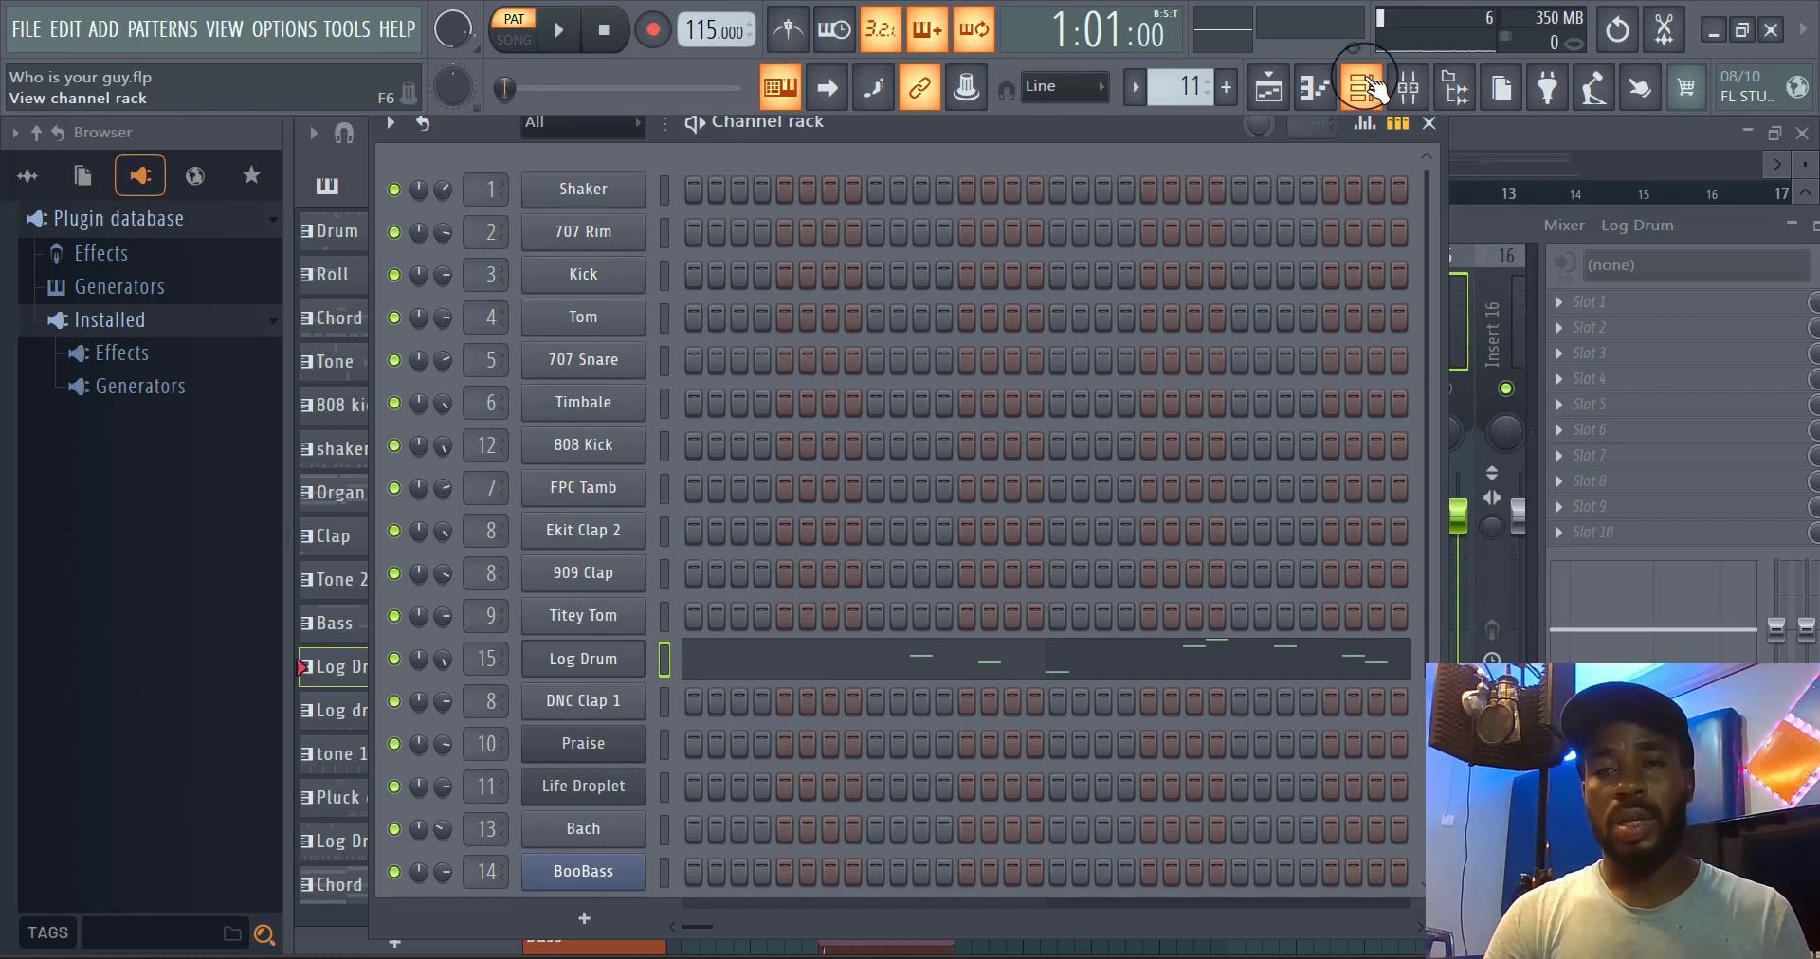
pyautogui.click(1355, 103)
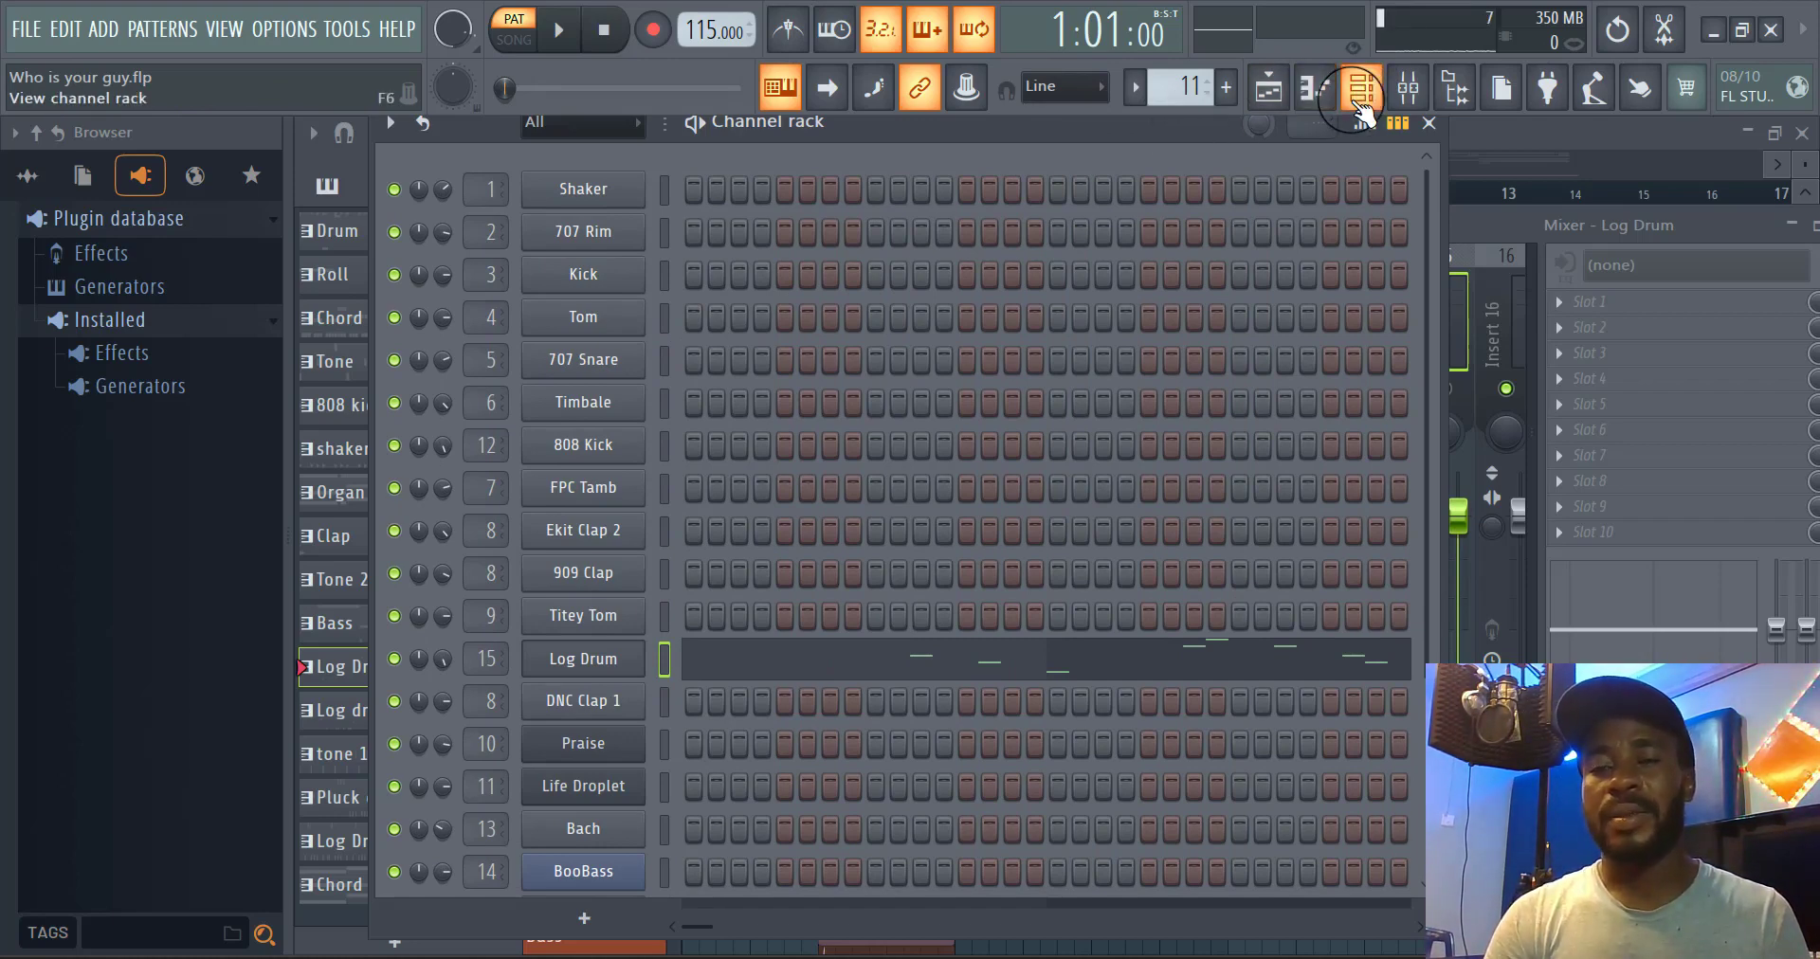
pyautogui.click(1135, 87)
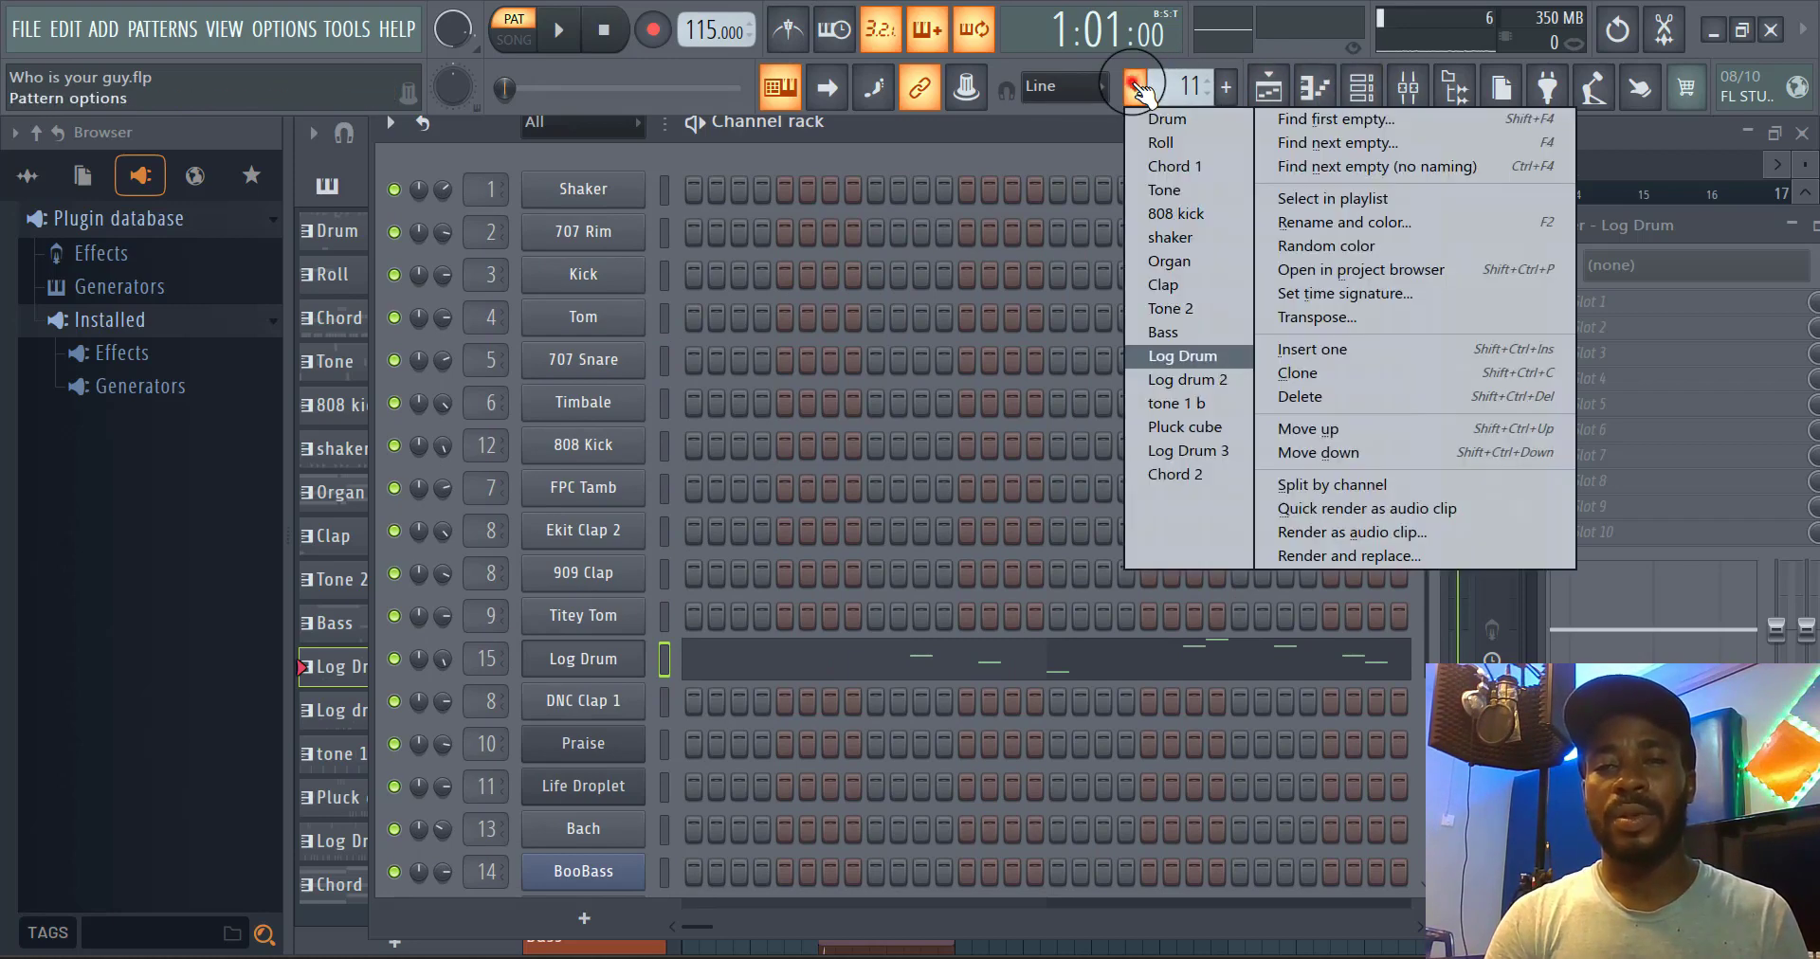
pyautogui.click(1187, 380)
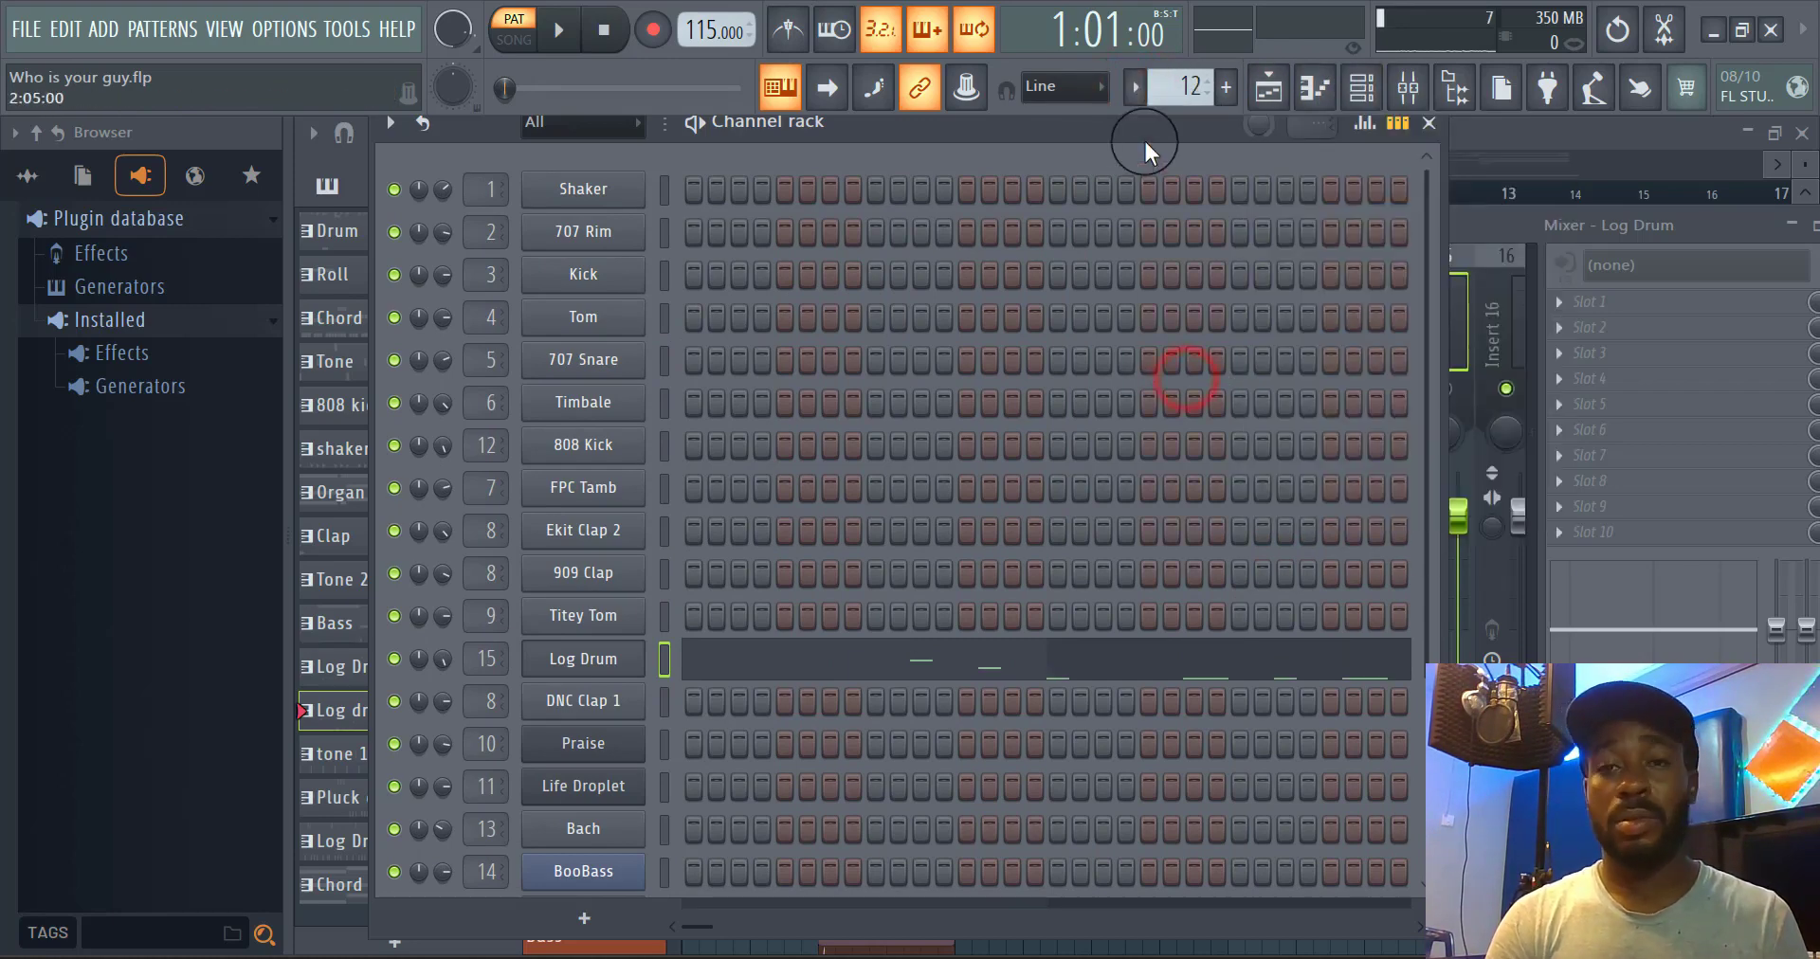
pyautogui.click(1140, 91)
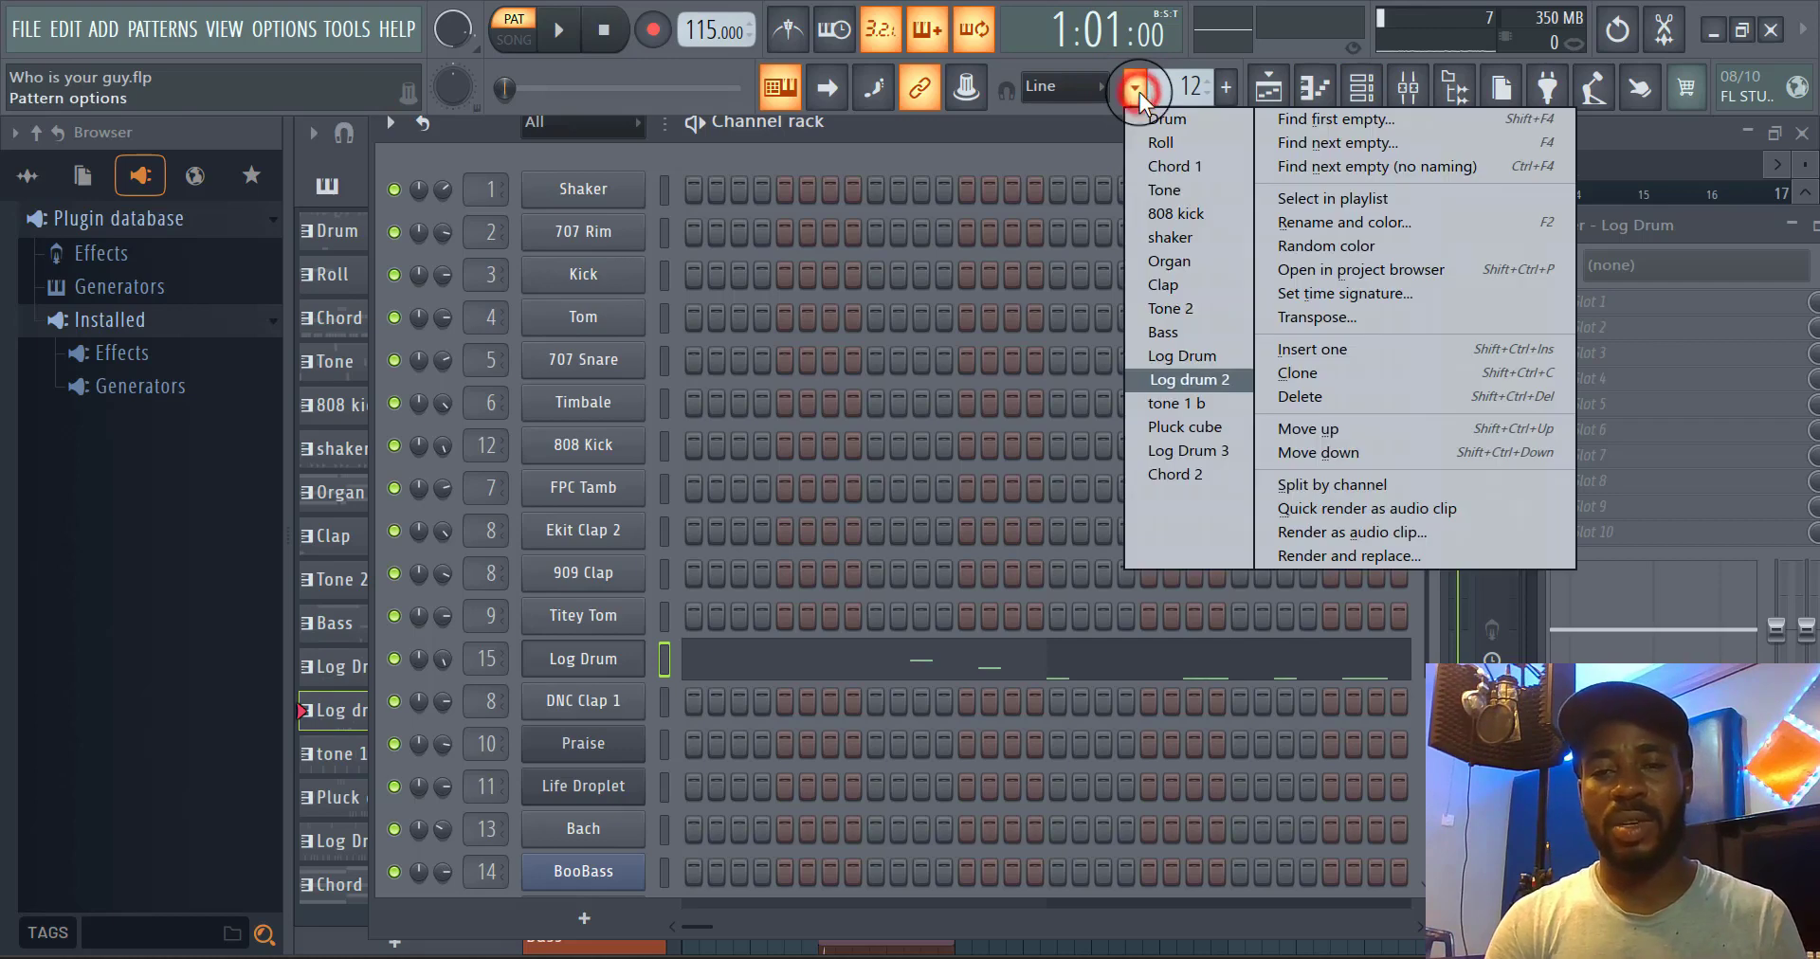
pyautogui.click(1167, 408)
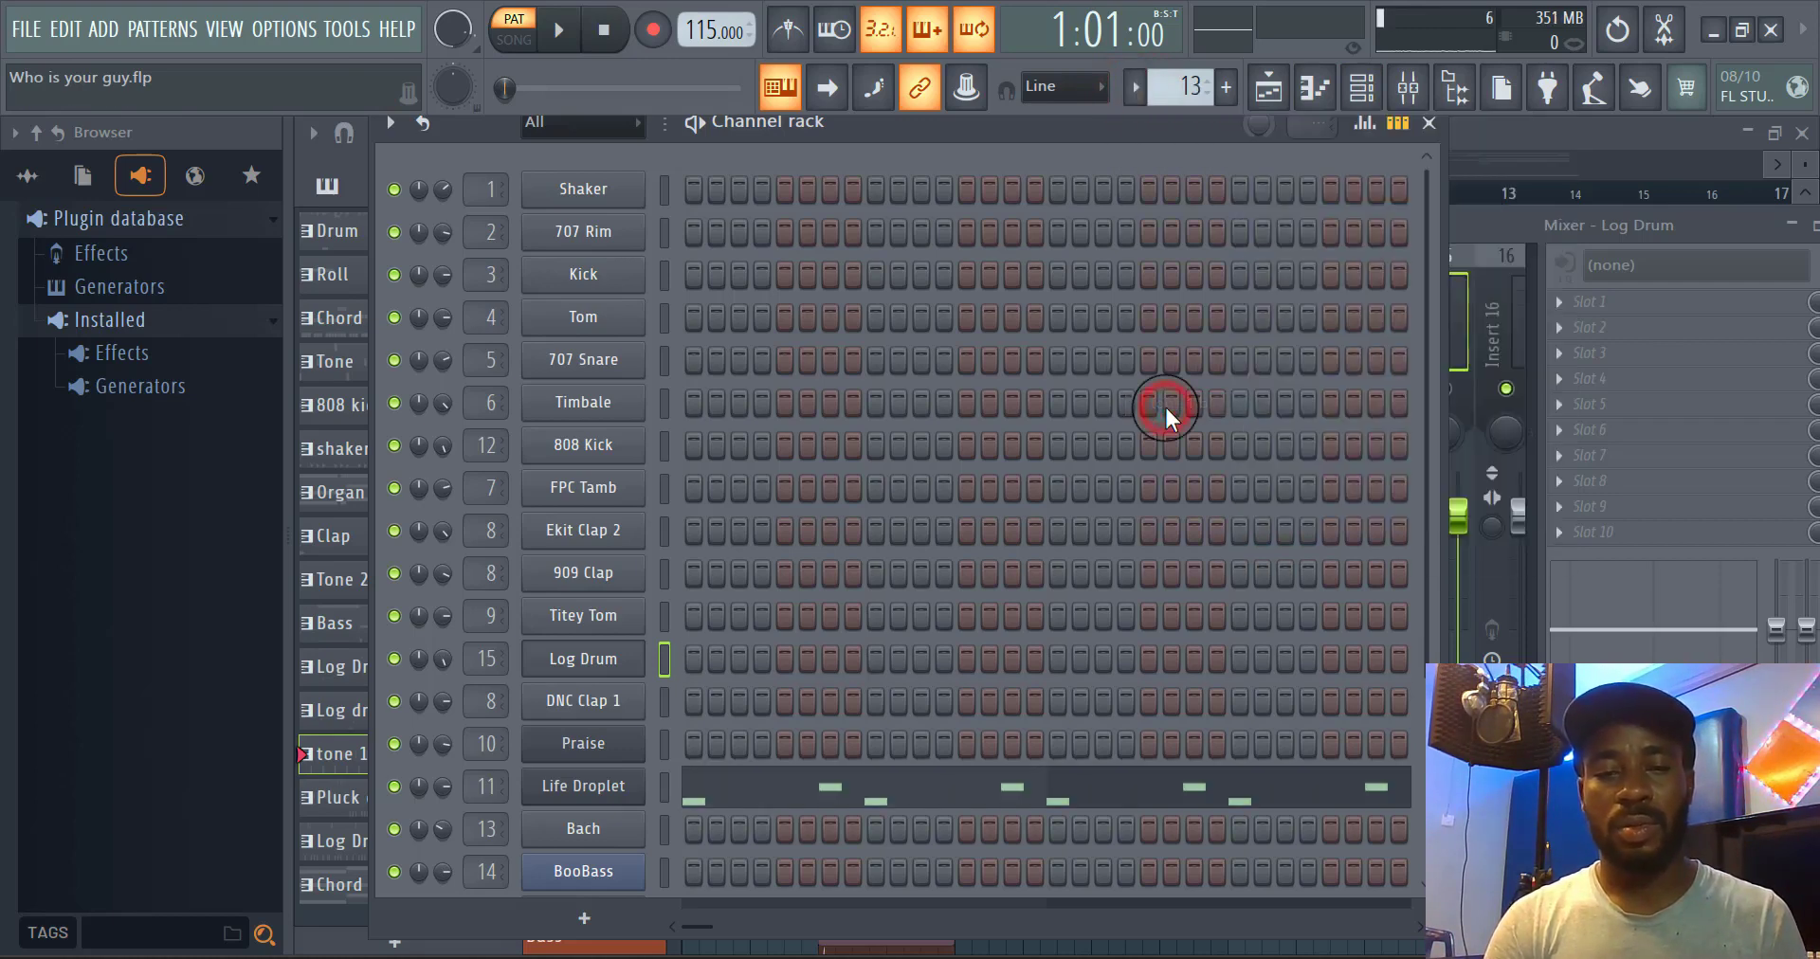
# Switch to the Pluck cube pattern and route its Synpluck Cube channel to mixer track Insert 16
pyautogui.click(1142, 95)
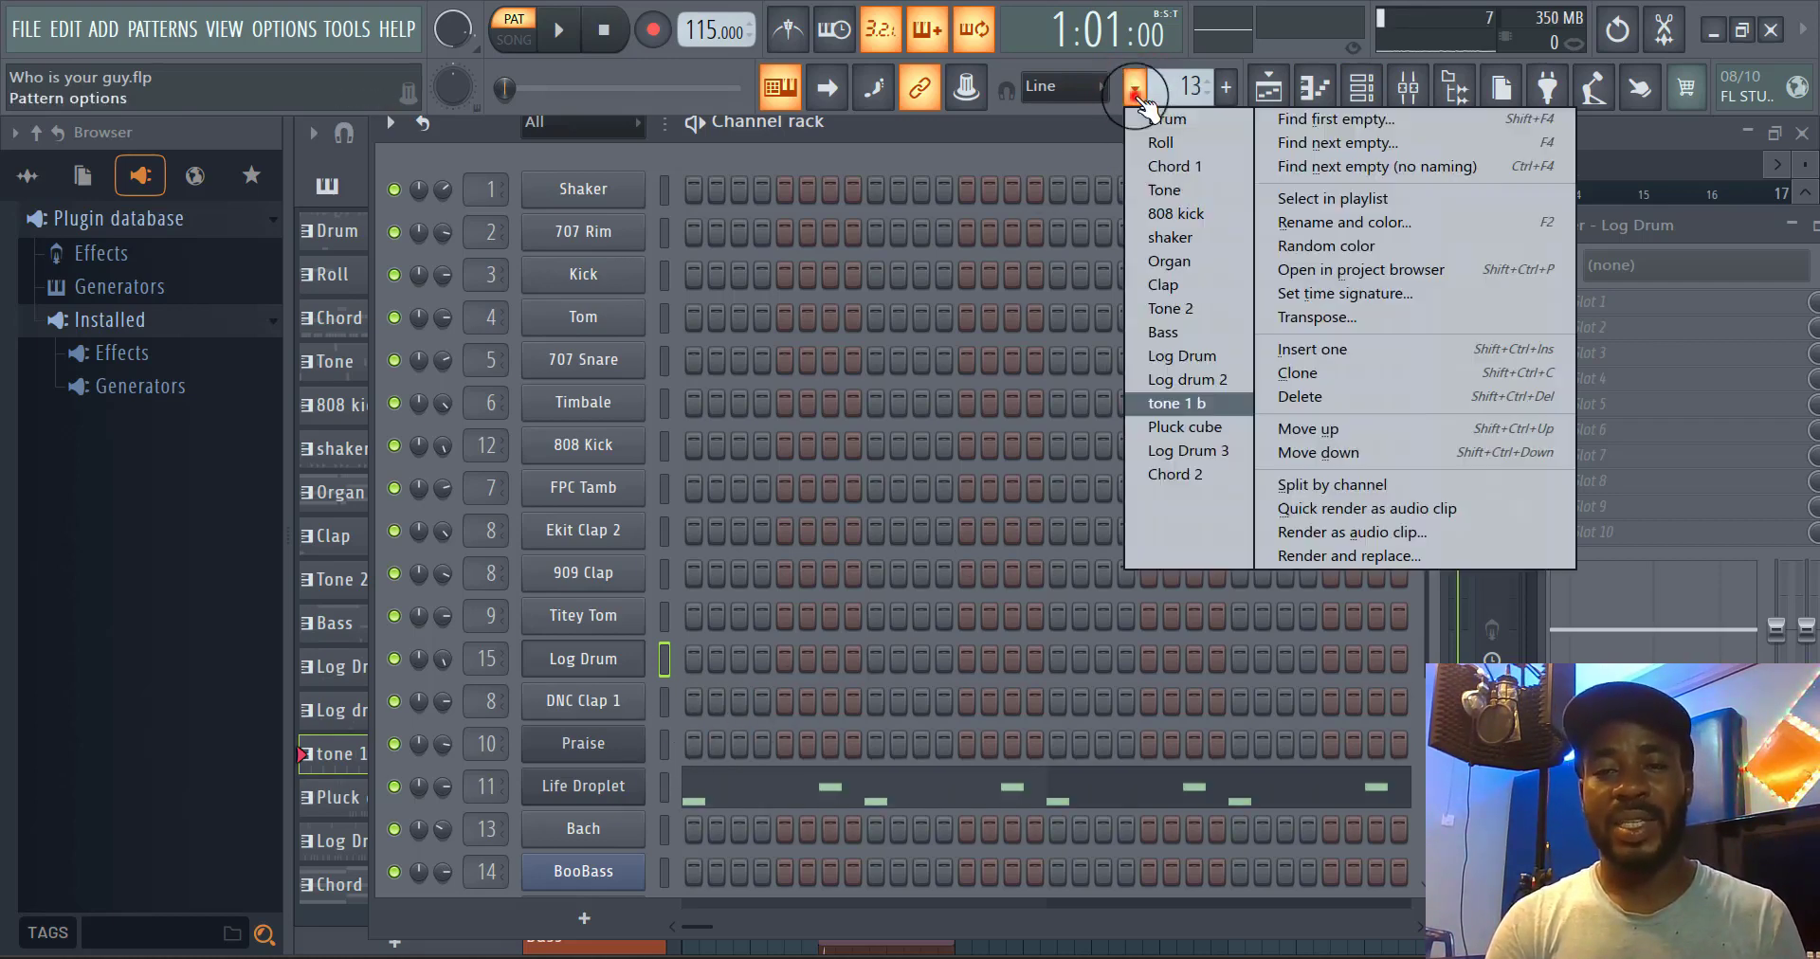
pyautogui.click(1197, 429)
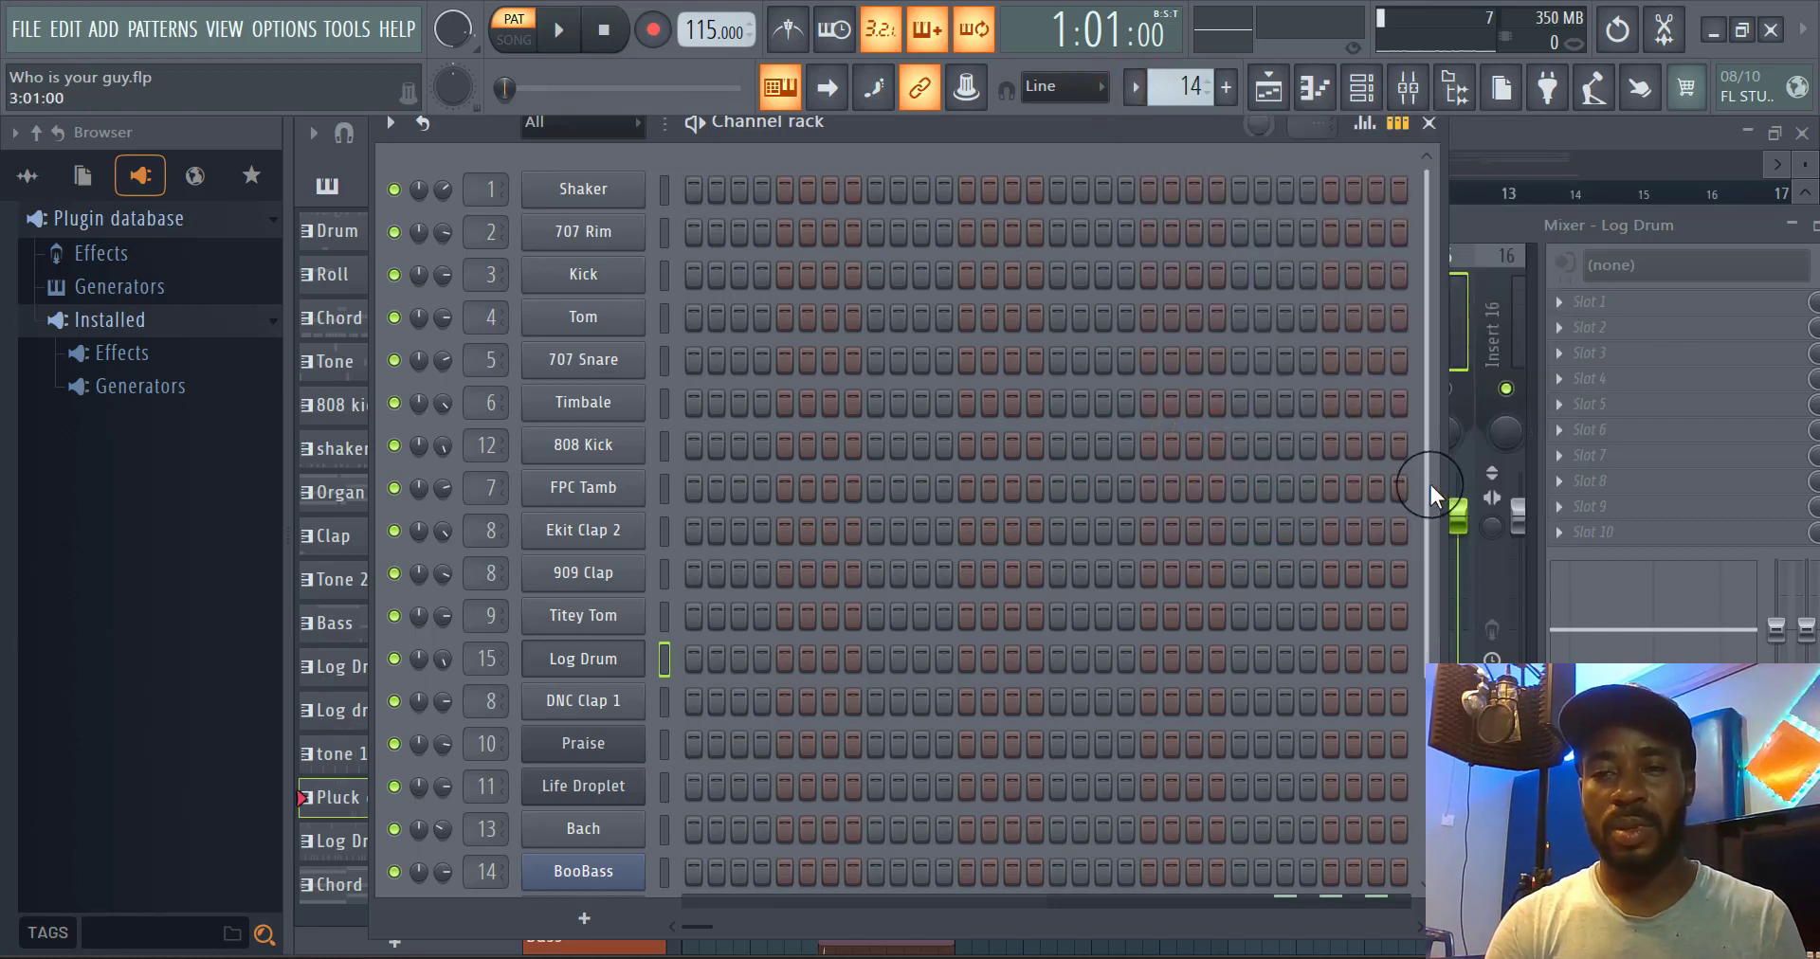
pyautogui.scroll(-3, 1431, 558)
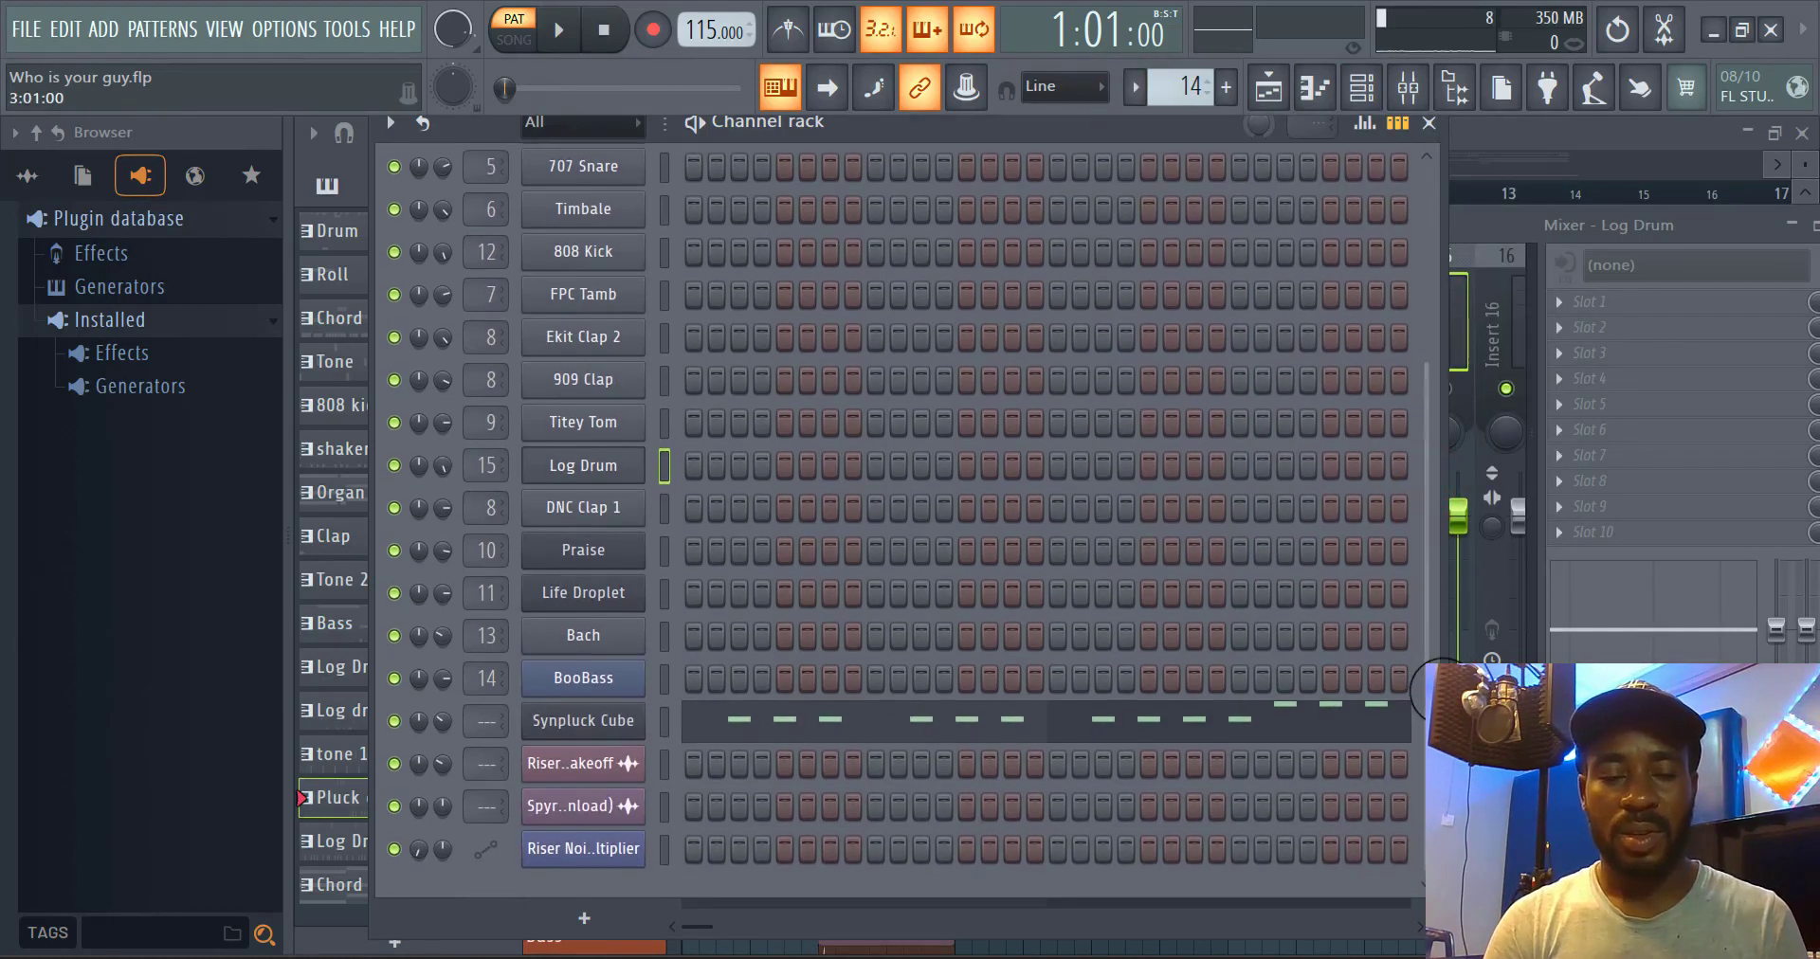
pyautogui.click(659, 726)
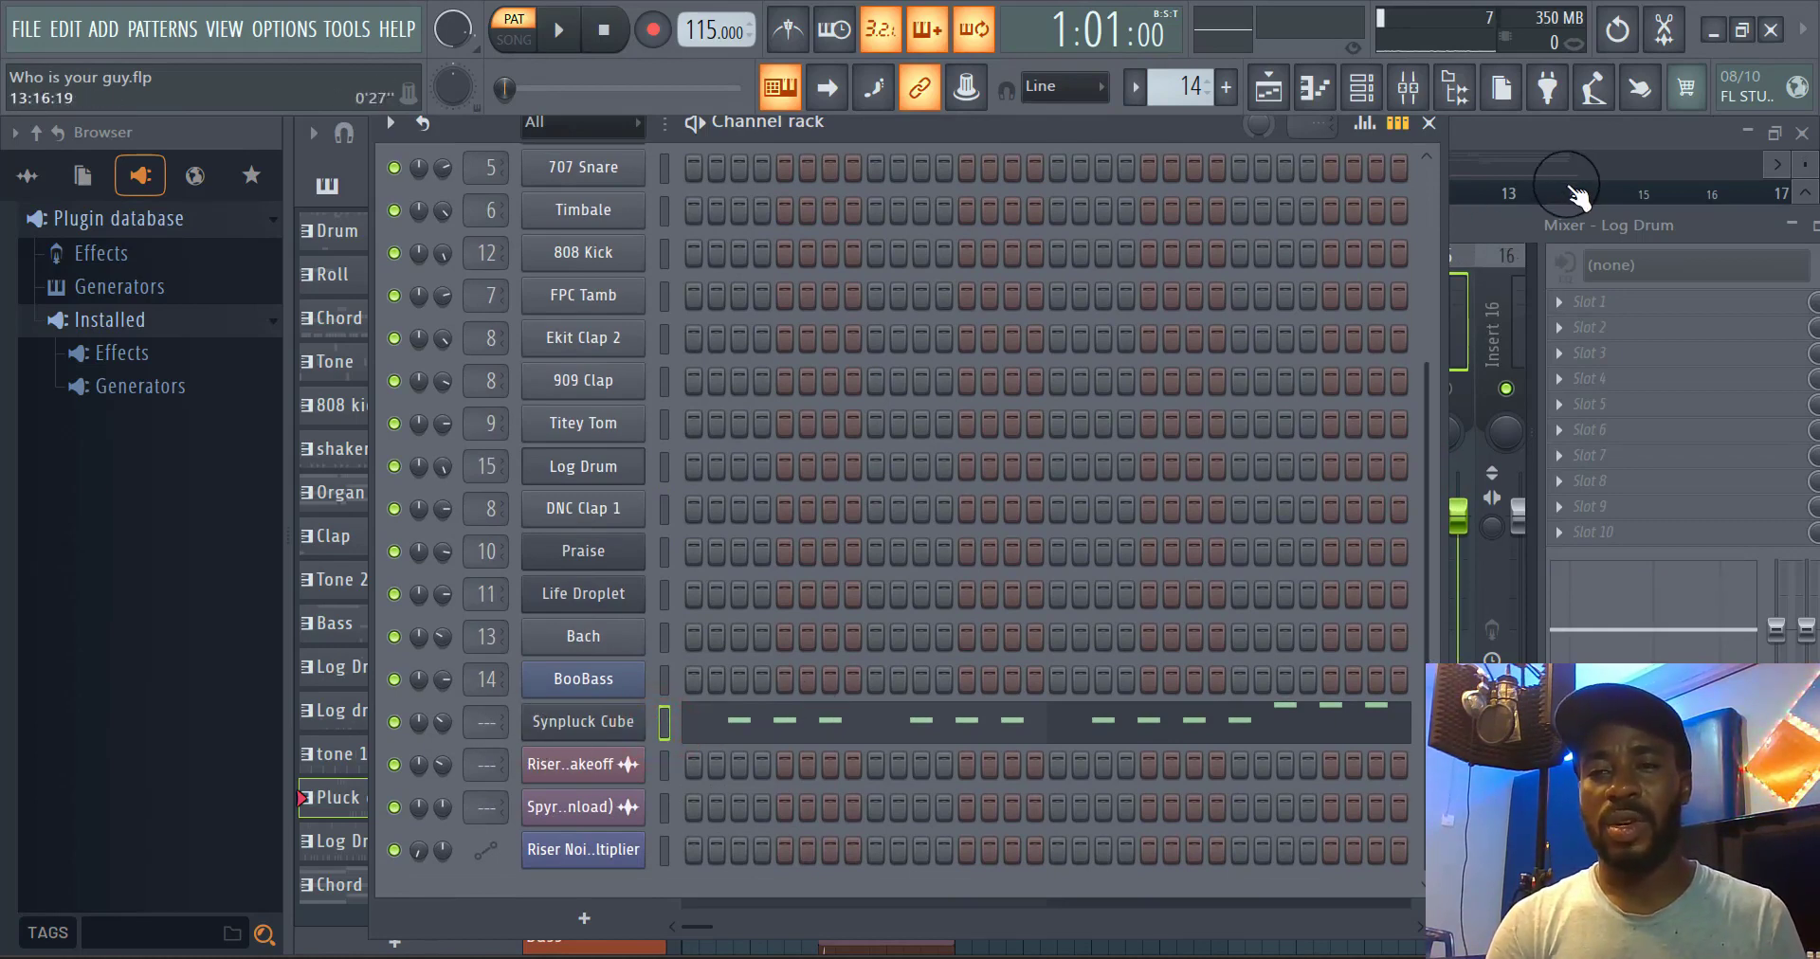
pyautogui.click(1496, 230)
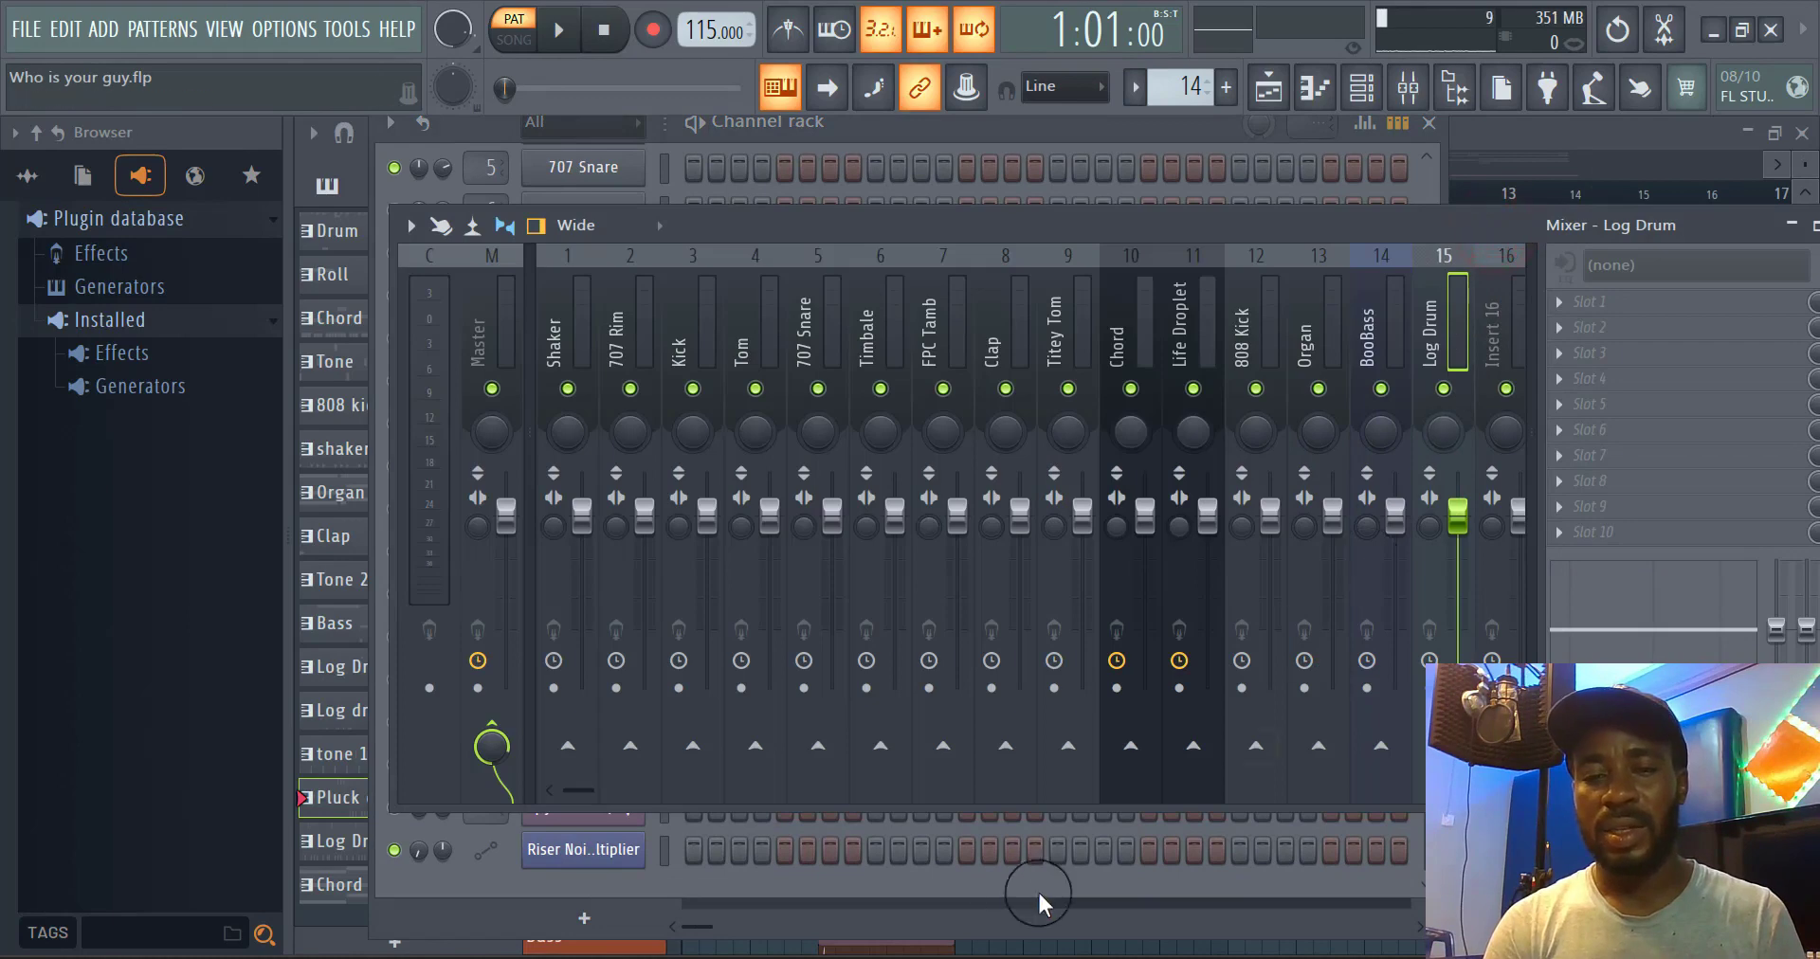
pyautogui.moveTo(576, 783); pyautogui.dragTo(639, 783)
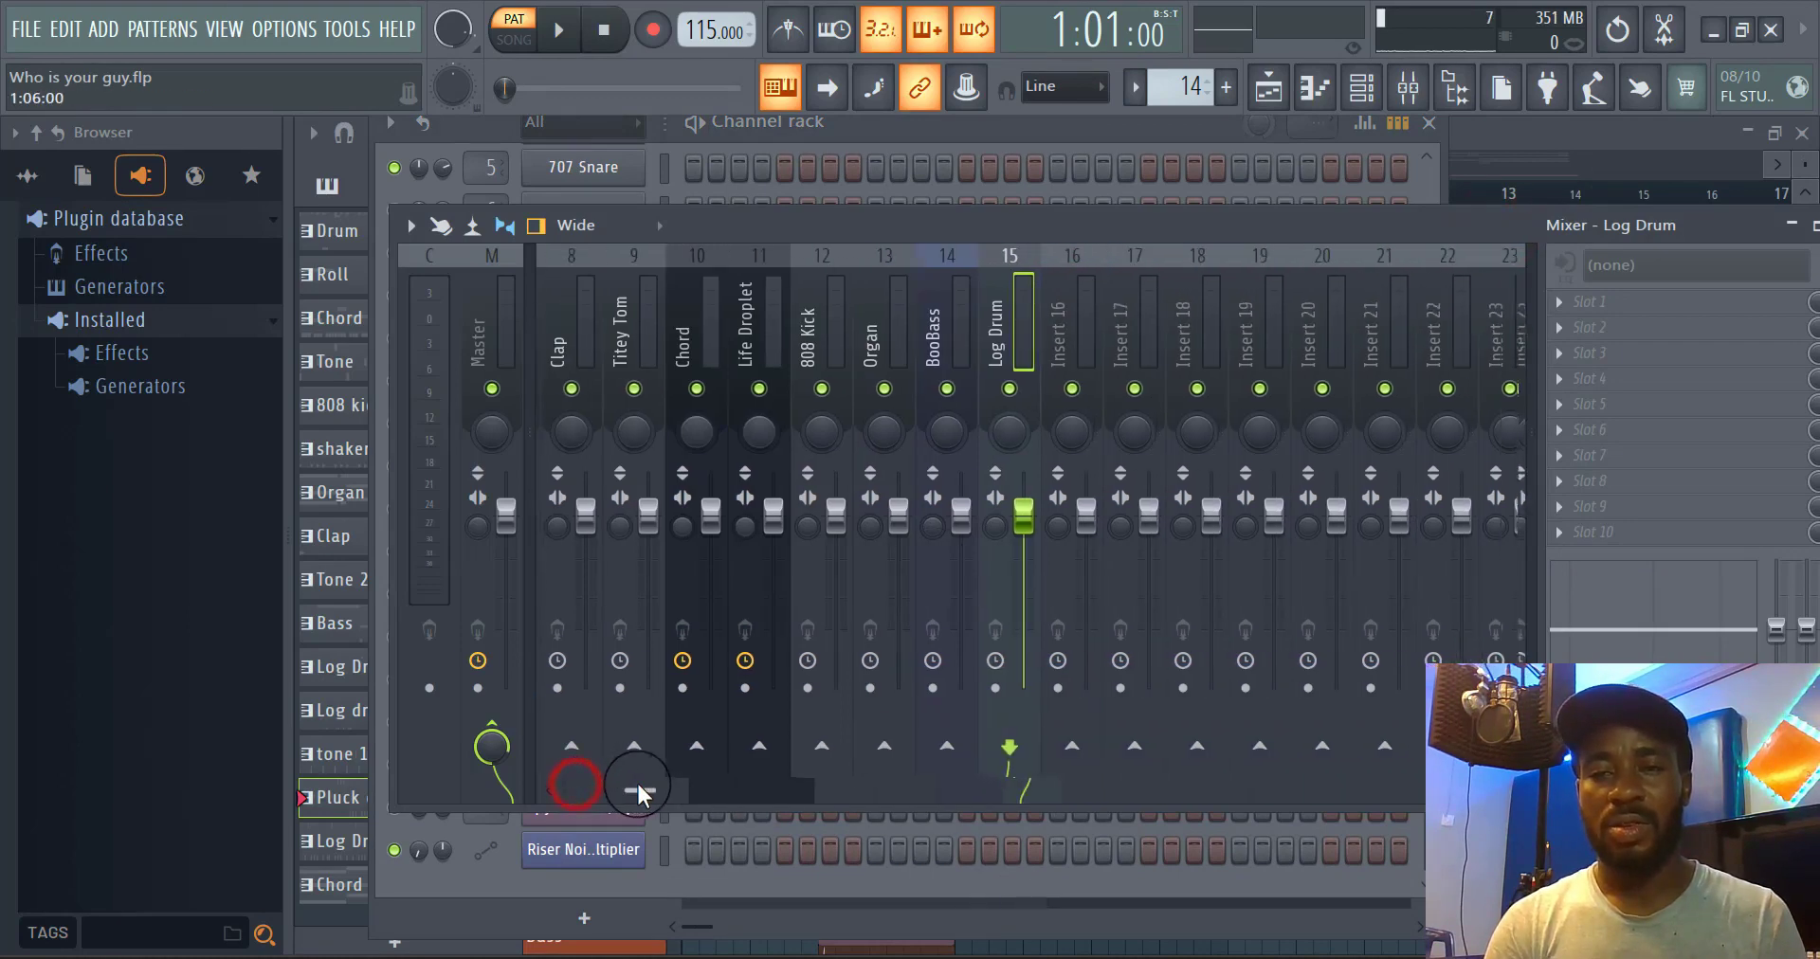
pyautogui.rightClick(1052, 336)
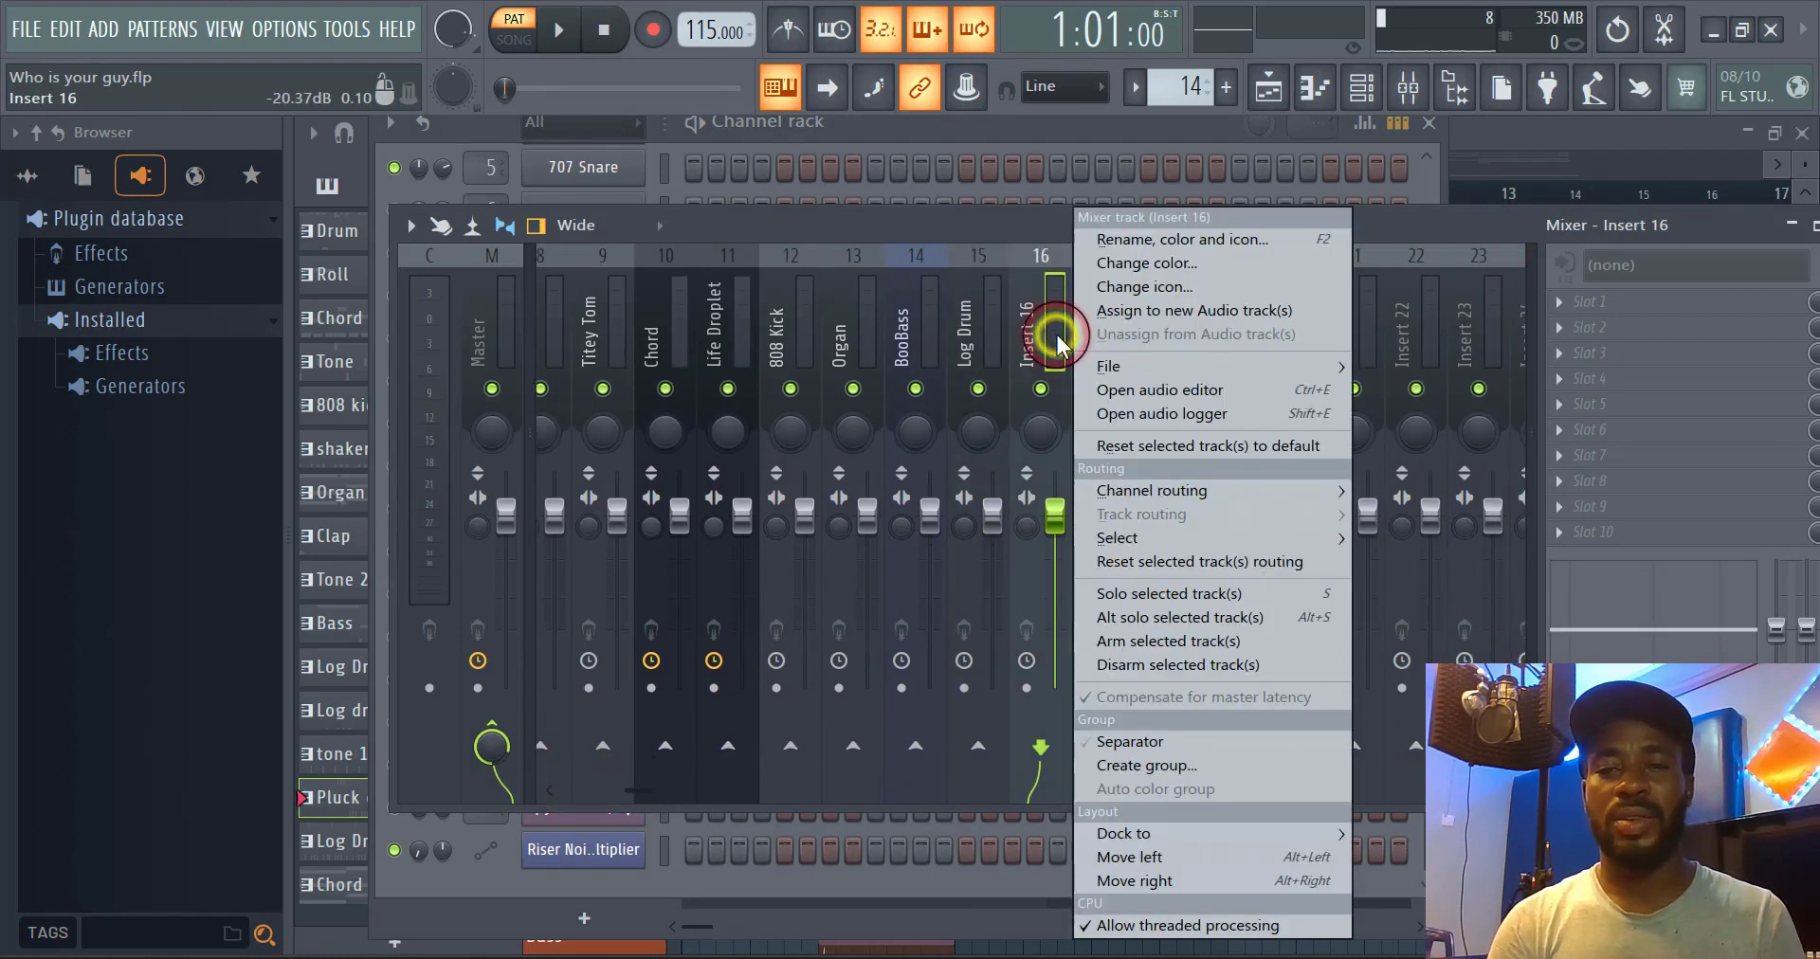
pyautogui.moveTo(1300, 487)
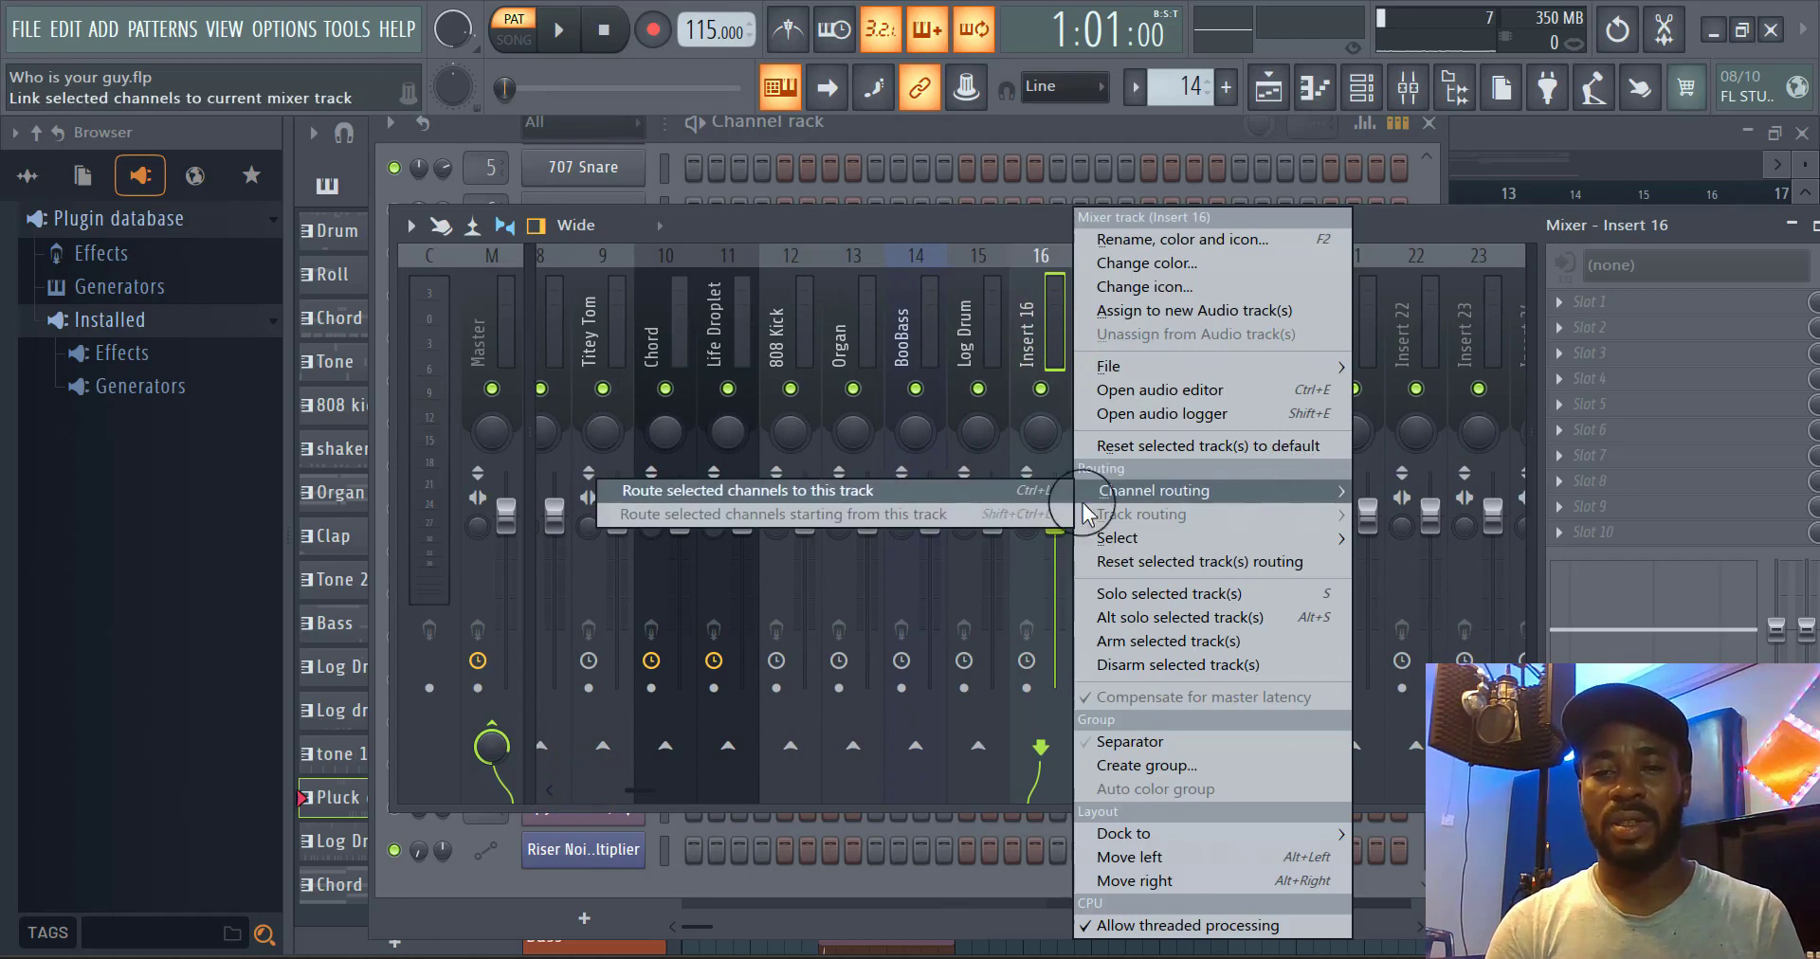
pyautogui.click(1000, 489)
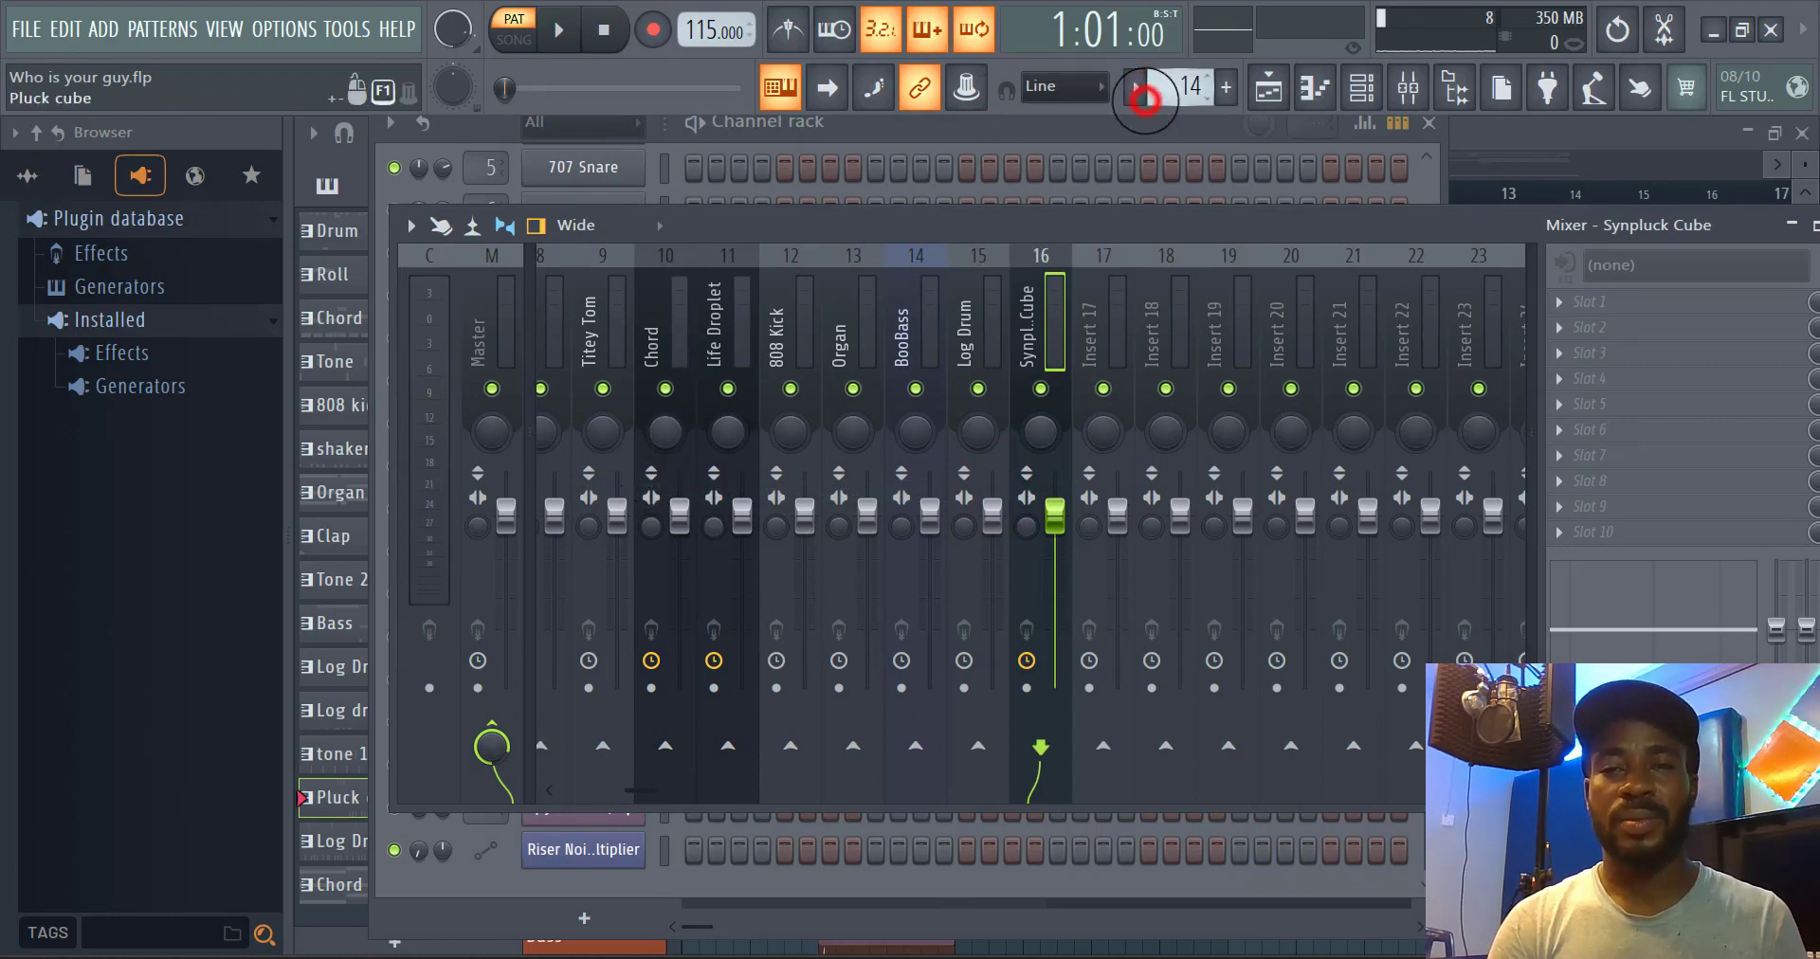
# Check the mixer assignments of the channels used in the Log Drum 3 and Chord 2 patterns
pyautogui.click(1137, 89)
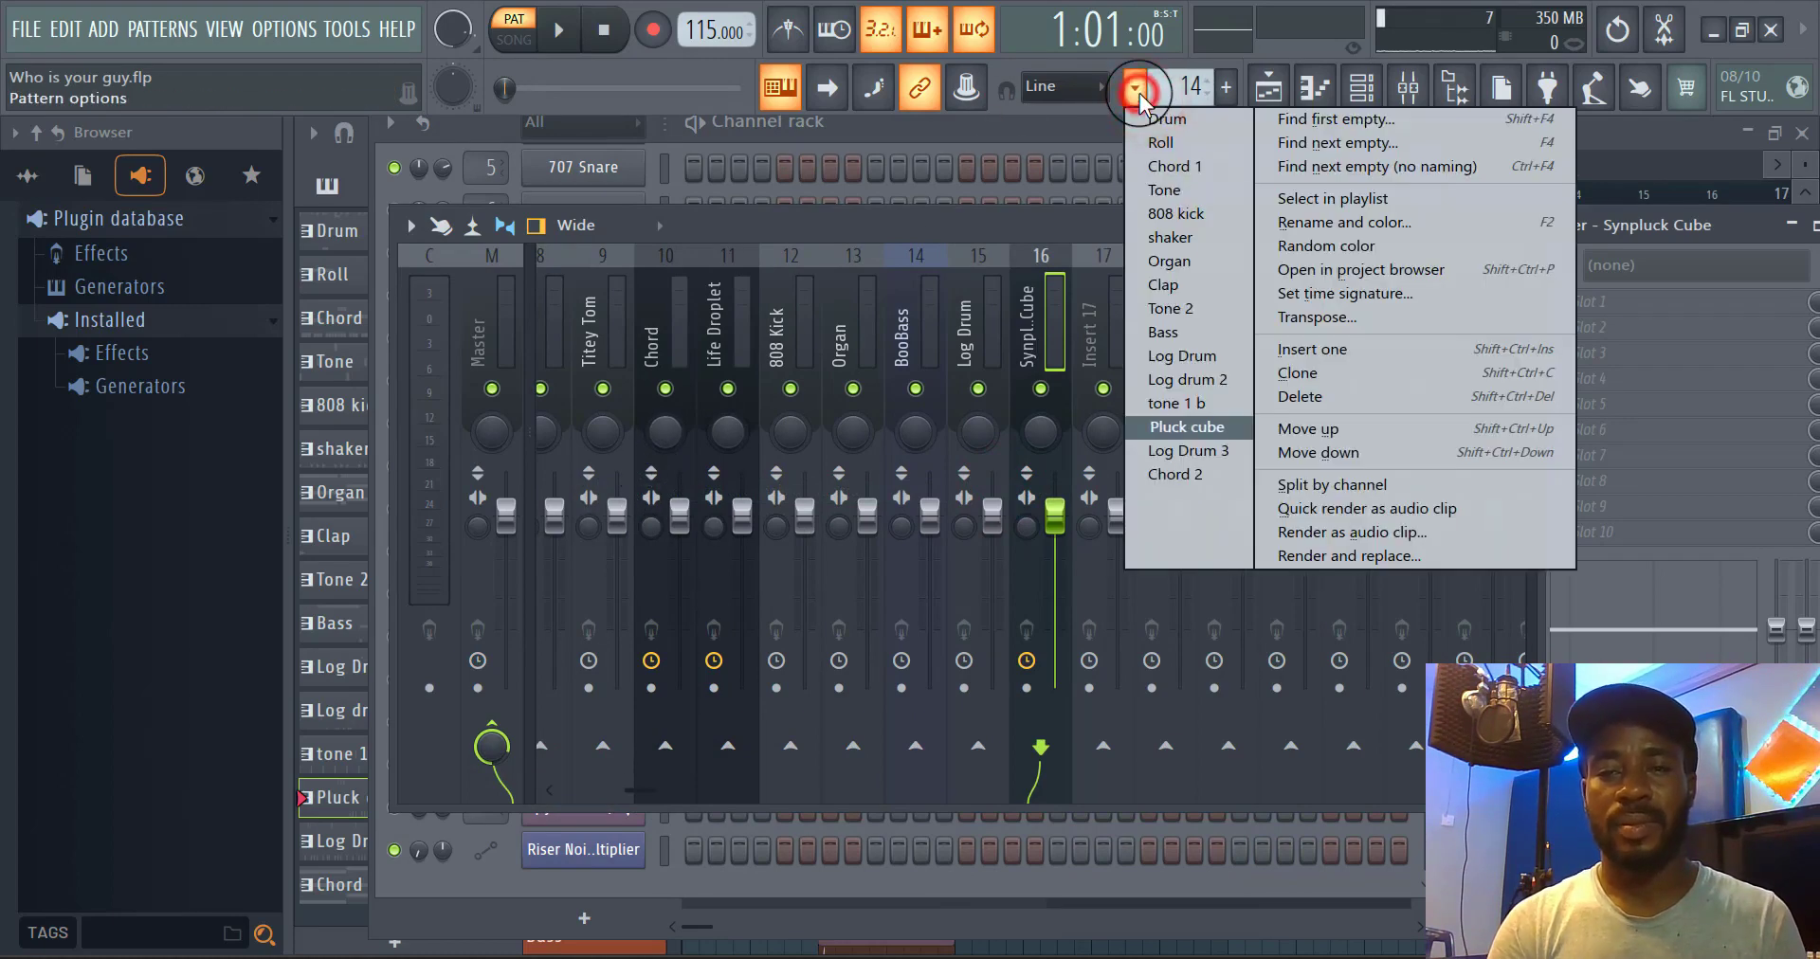
pyautogui.click(1188, 455)
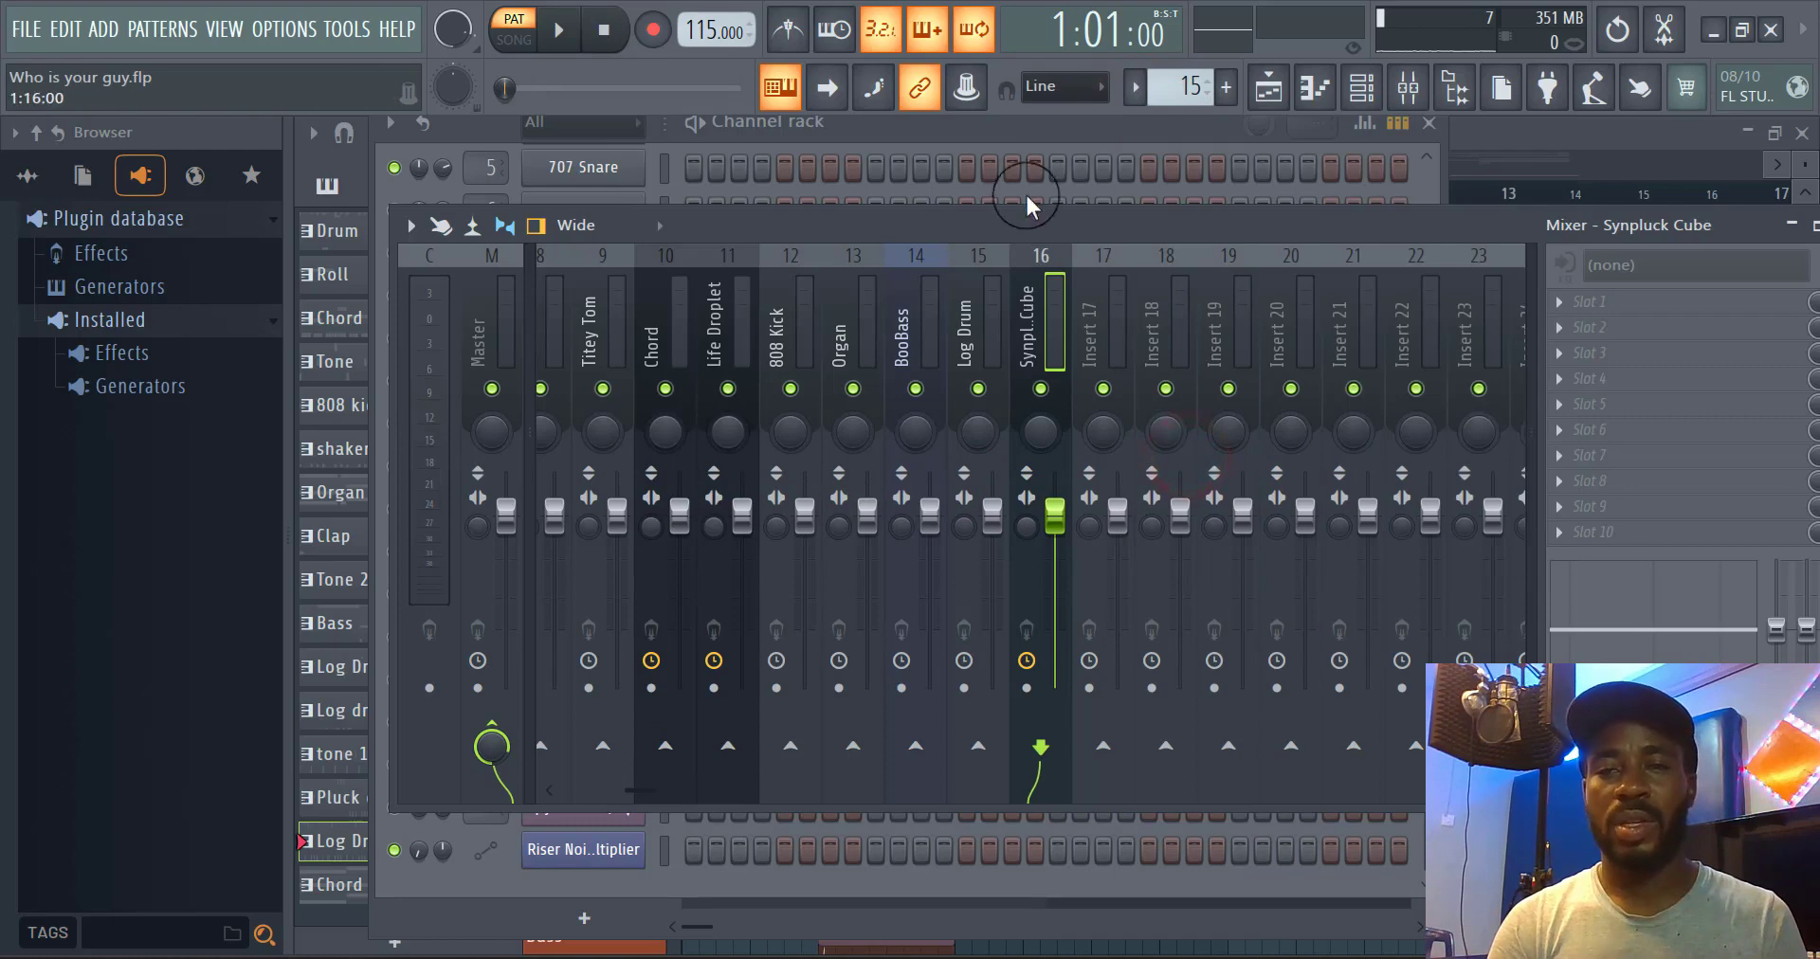
pyautogui.click(1067, 137)
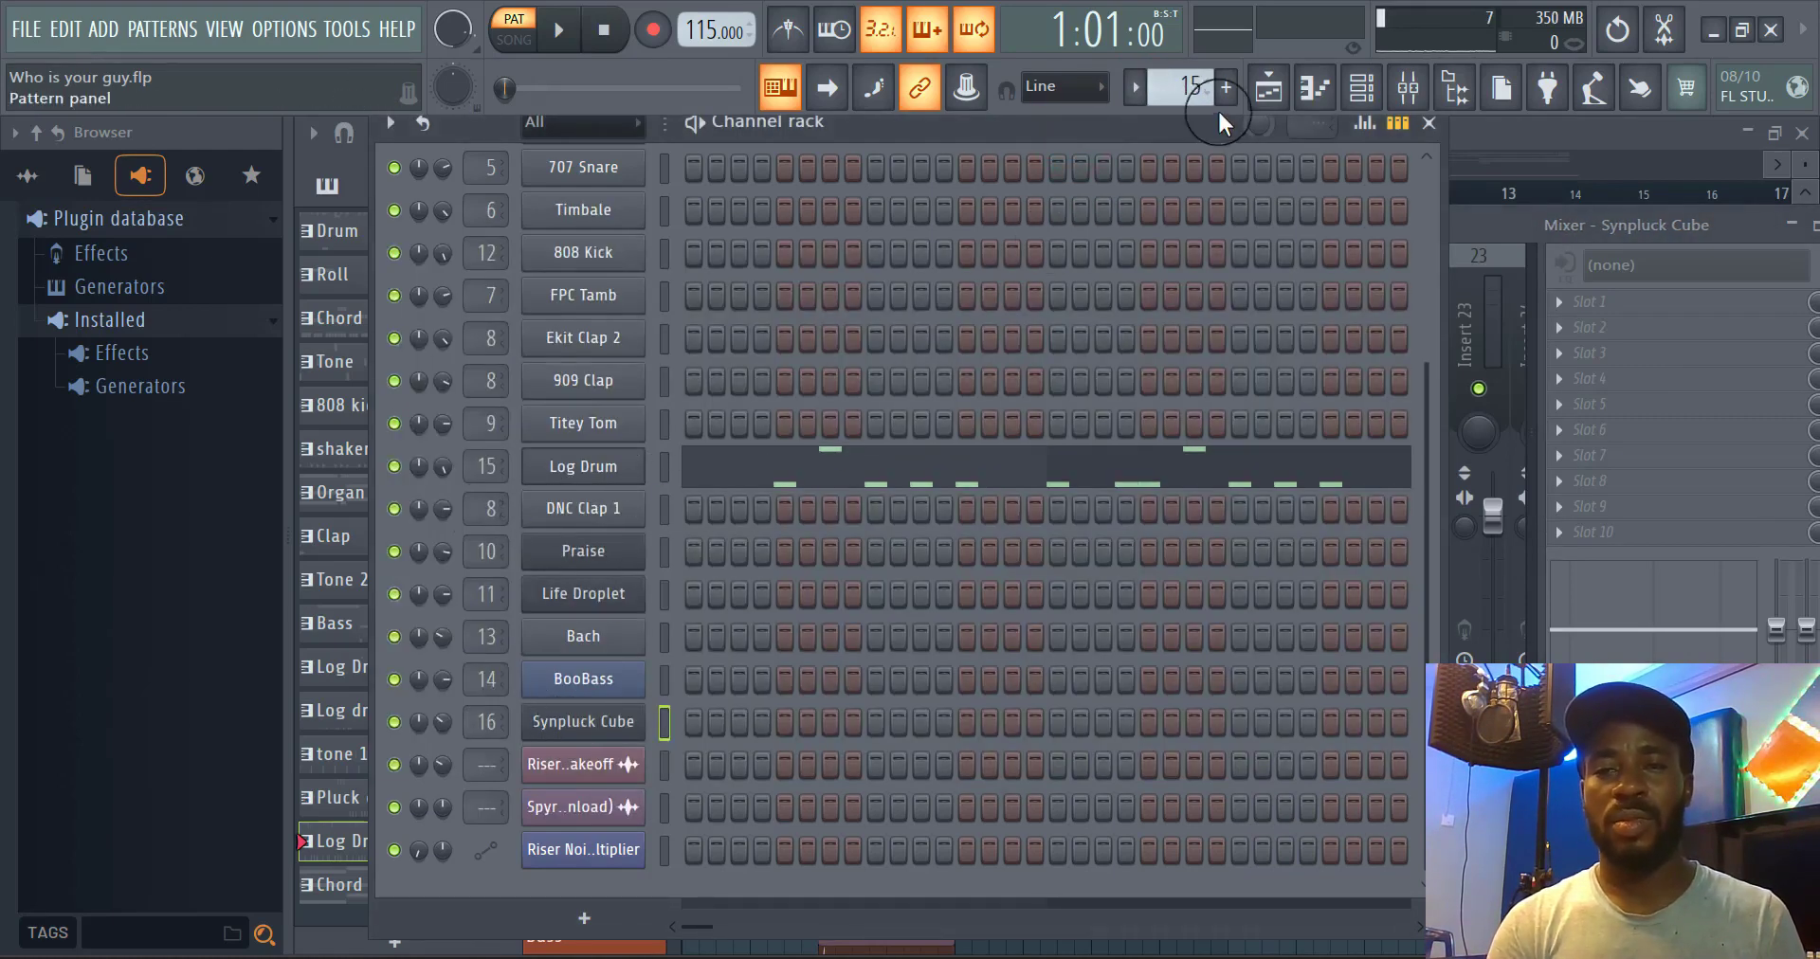
pyautogui.click(1135, 88)
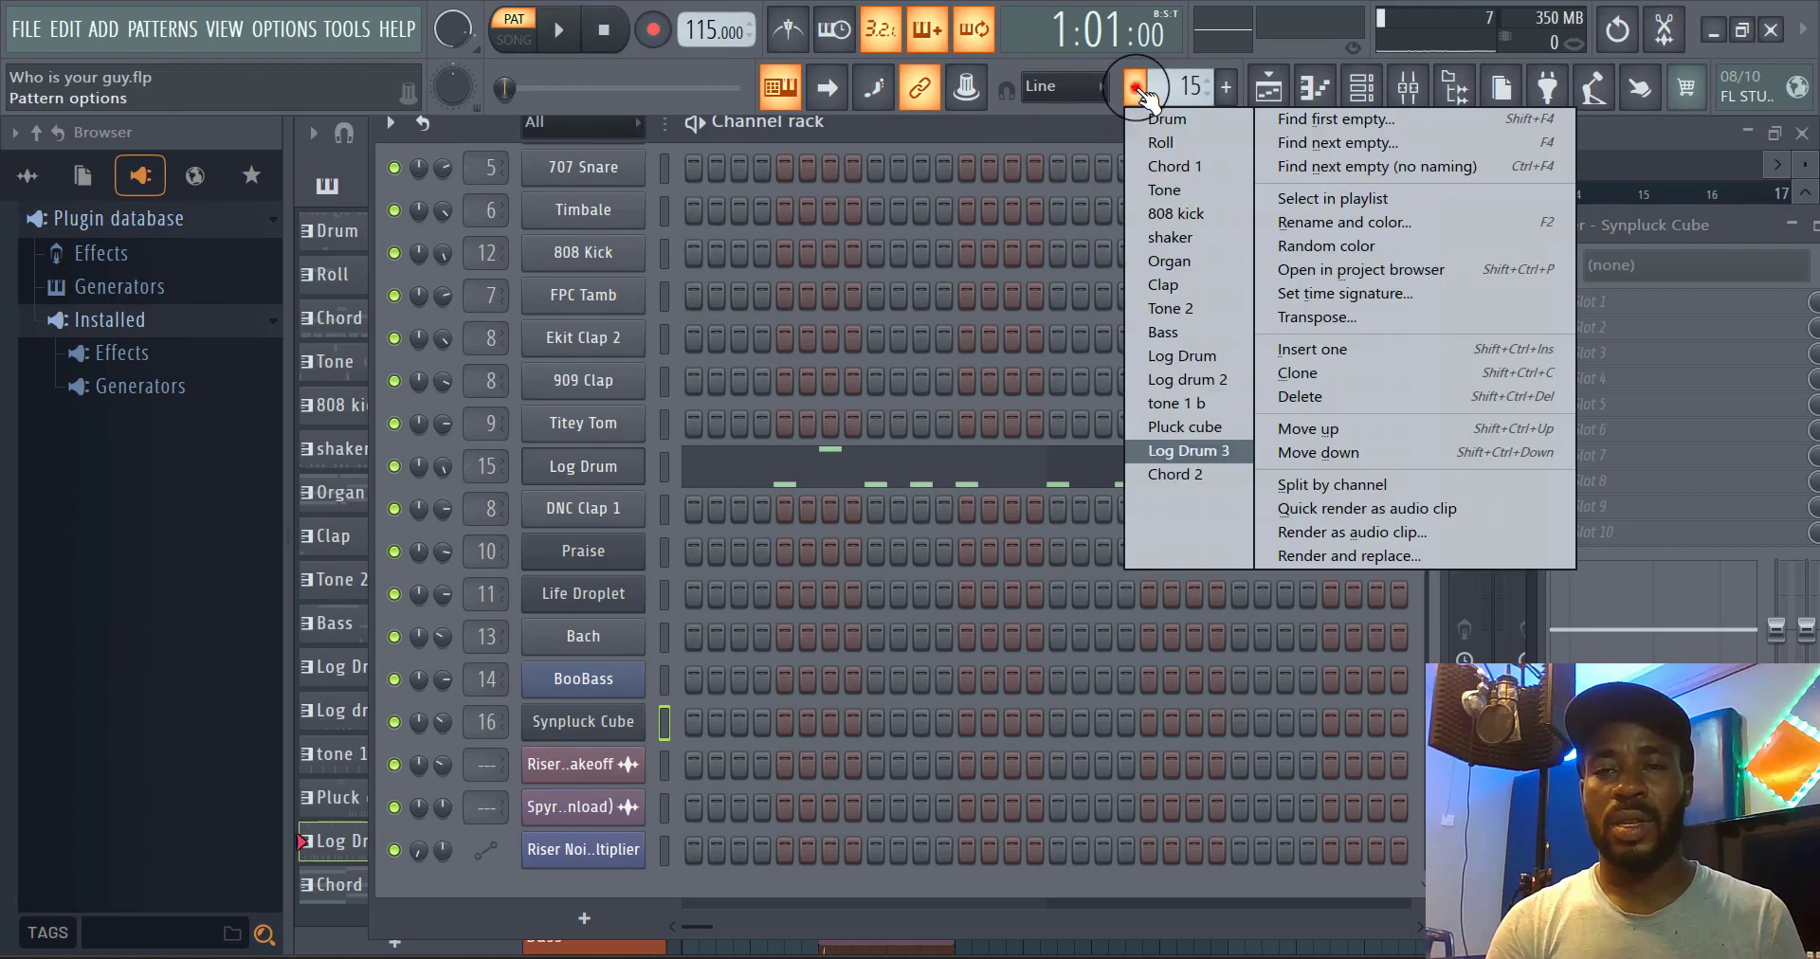
pyautogui.click(1177, 473)
pyautogui.click(595, 552)
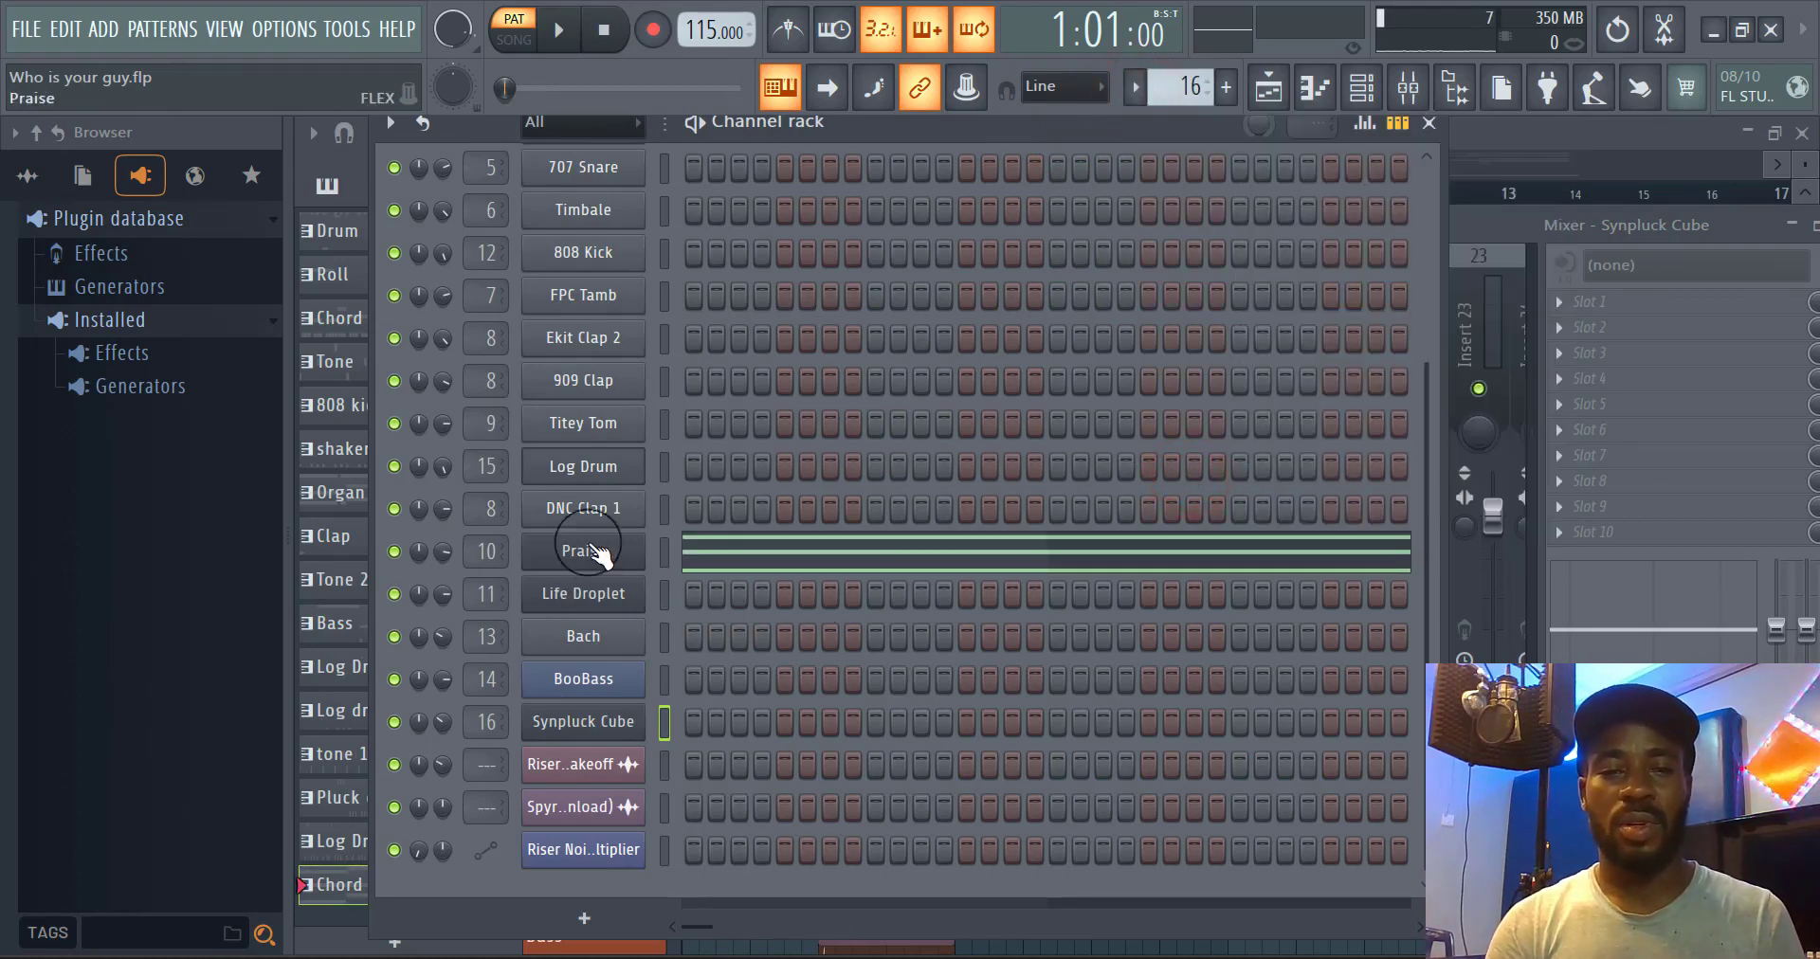
pyautogui.click(1478, 224)
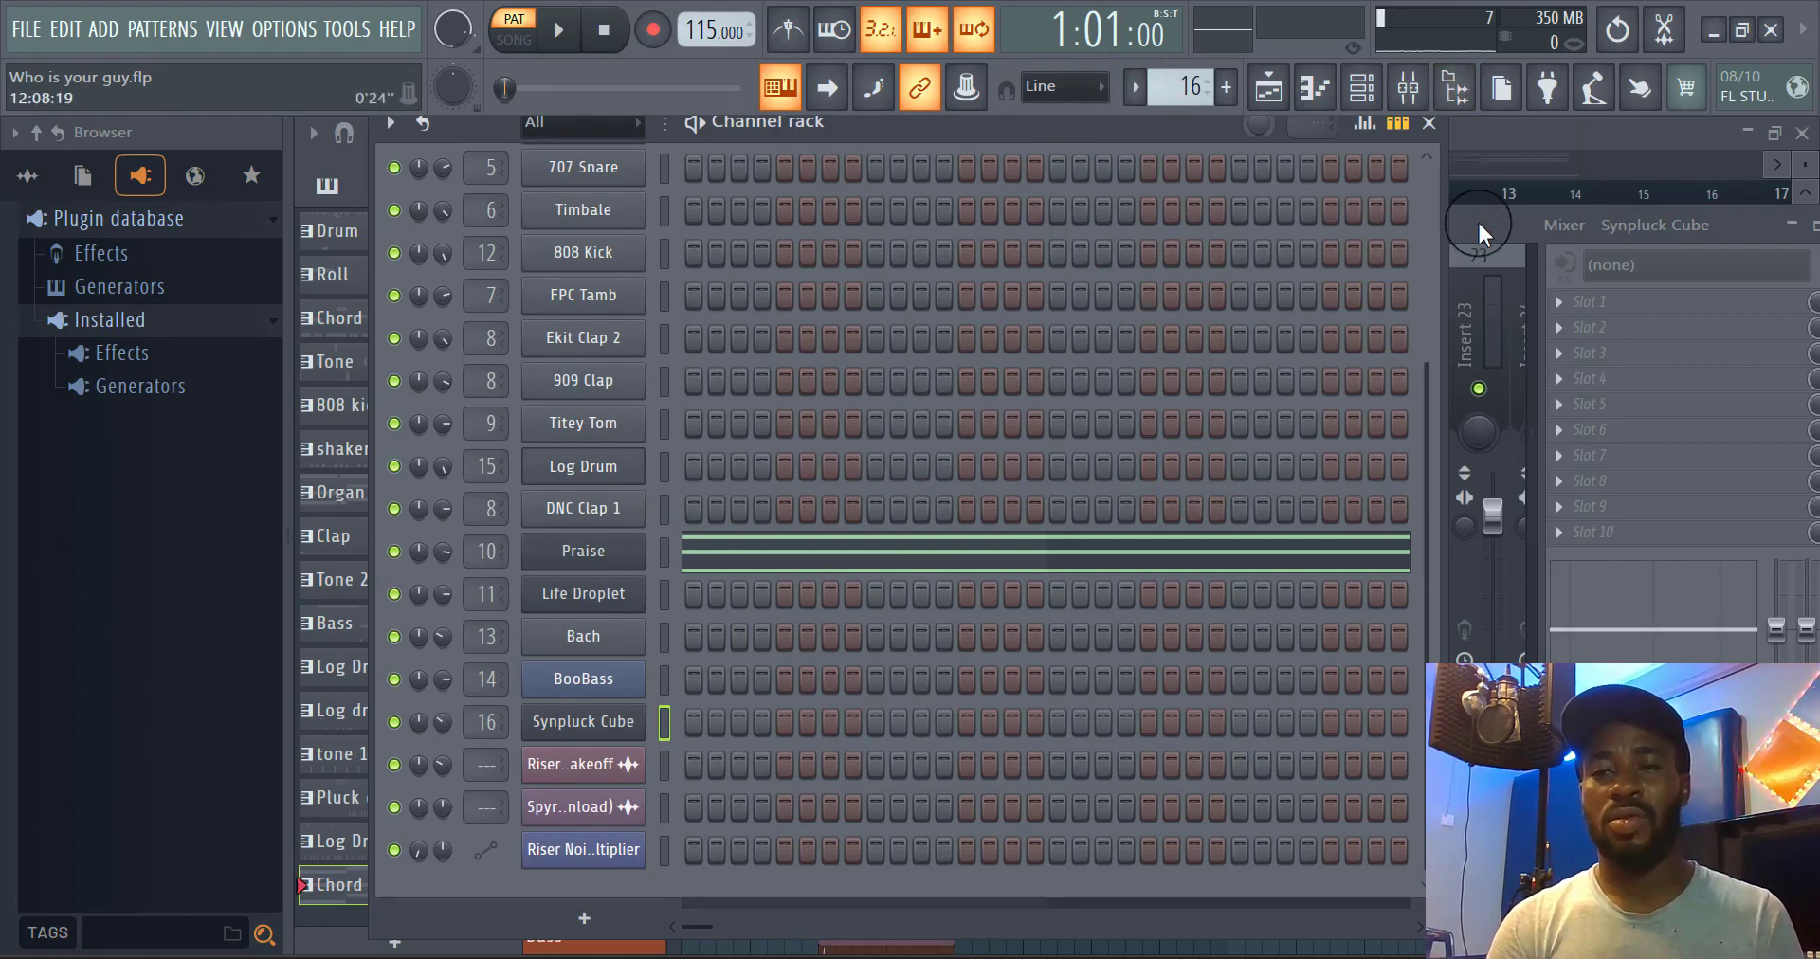
pyautogui.click(1477, 224)
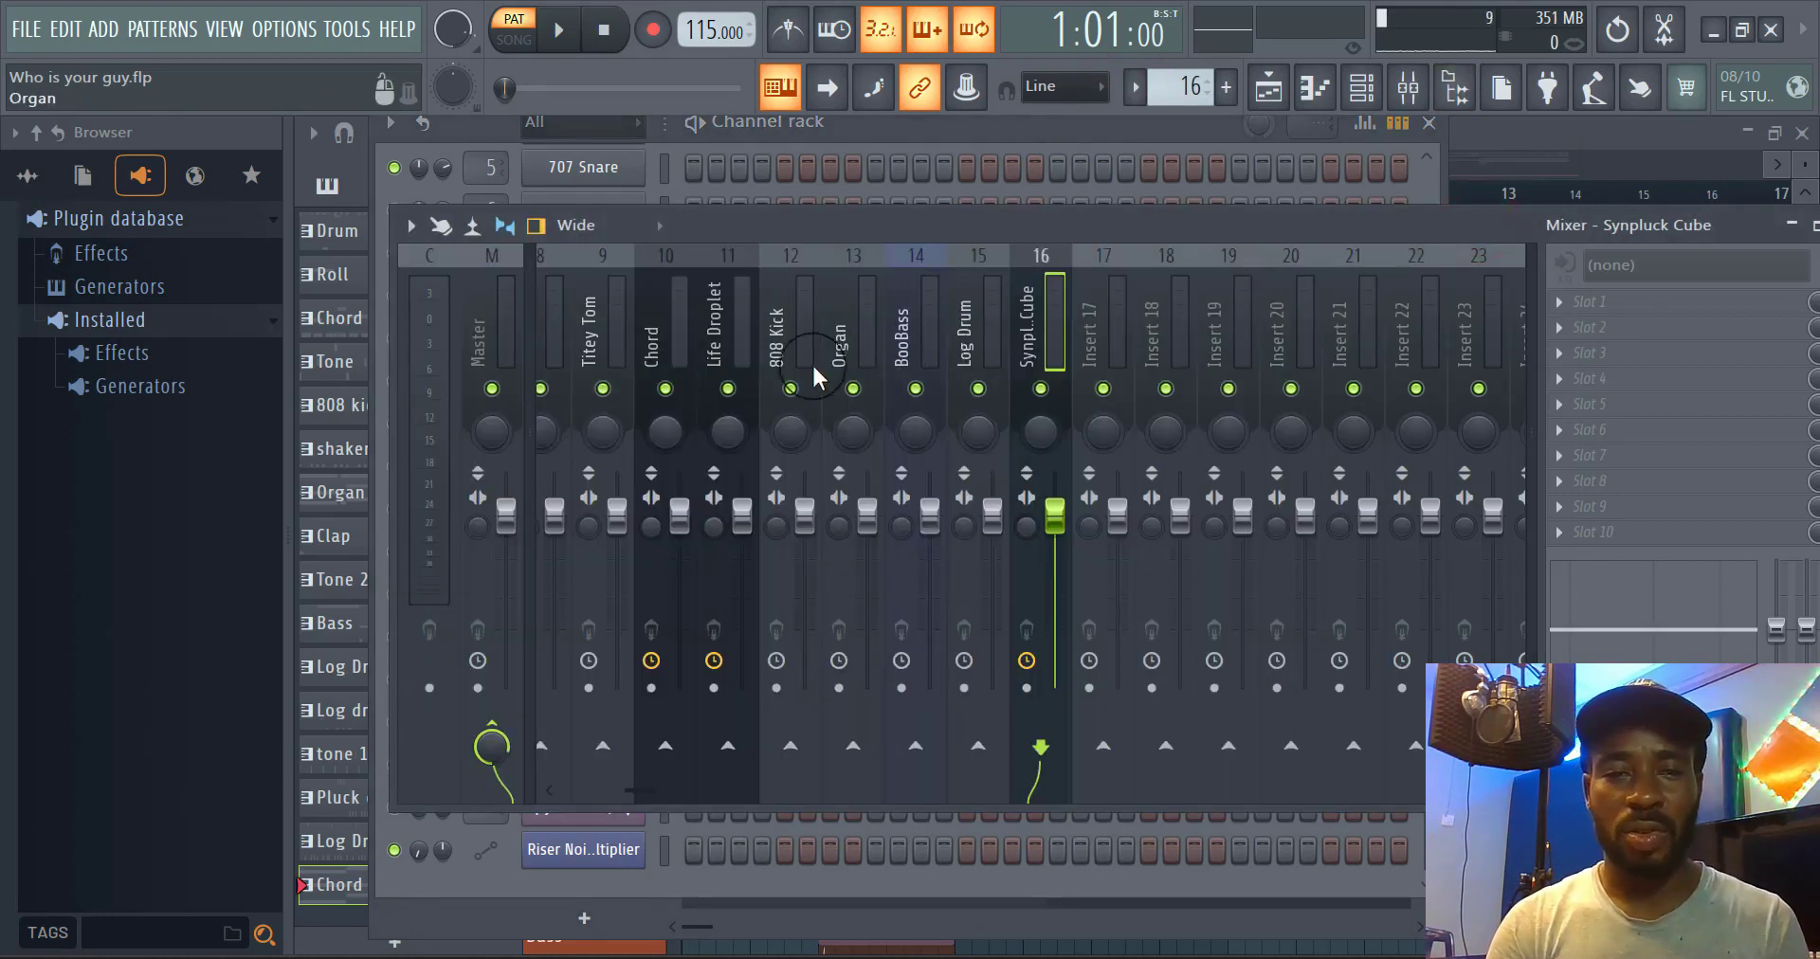
pyautogui.click(1082, 122)
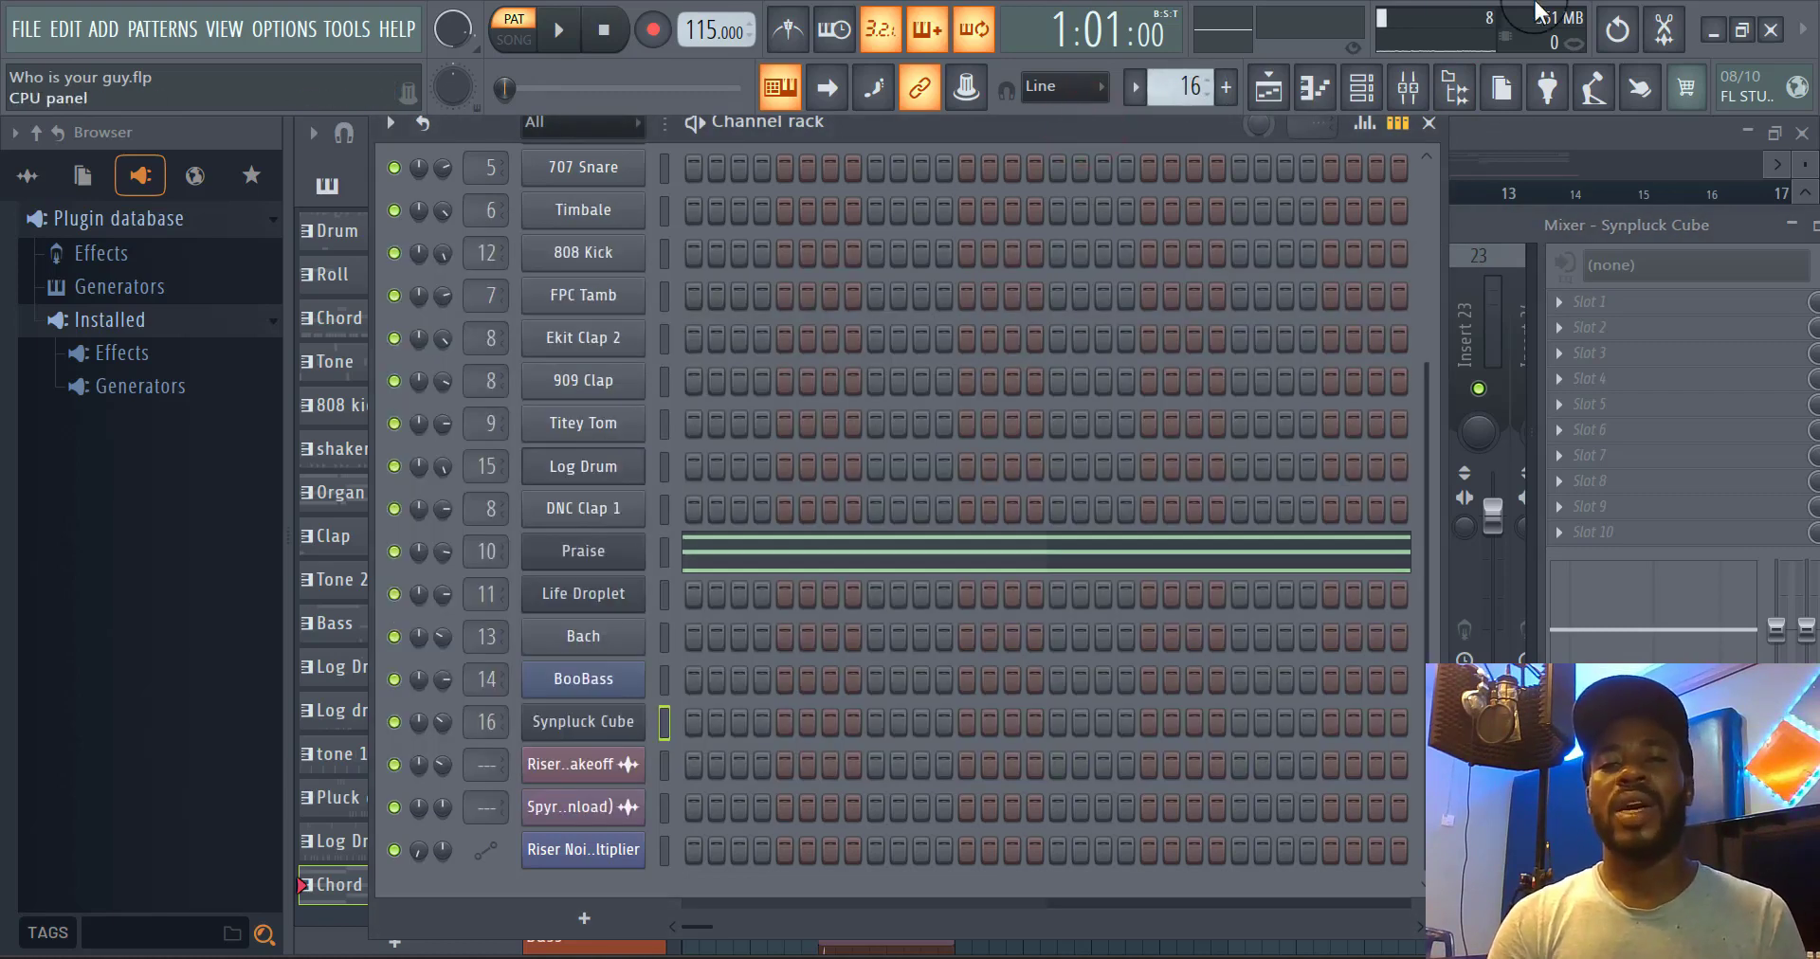
# Close the channel rack and move the mixer window clear of the playlist's pattern list
pyautogui.doubleClick(1162, 125)
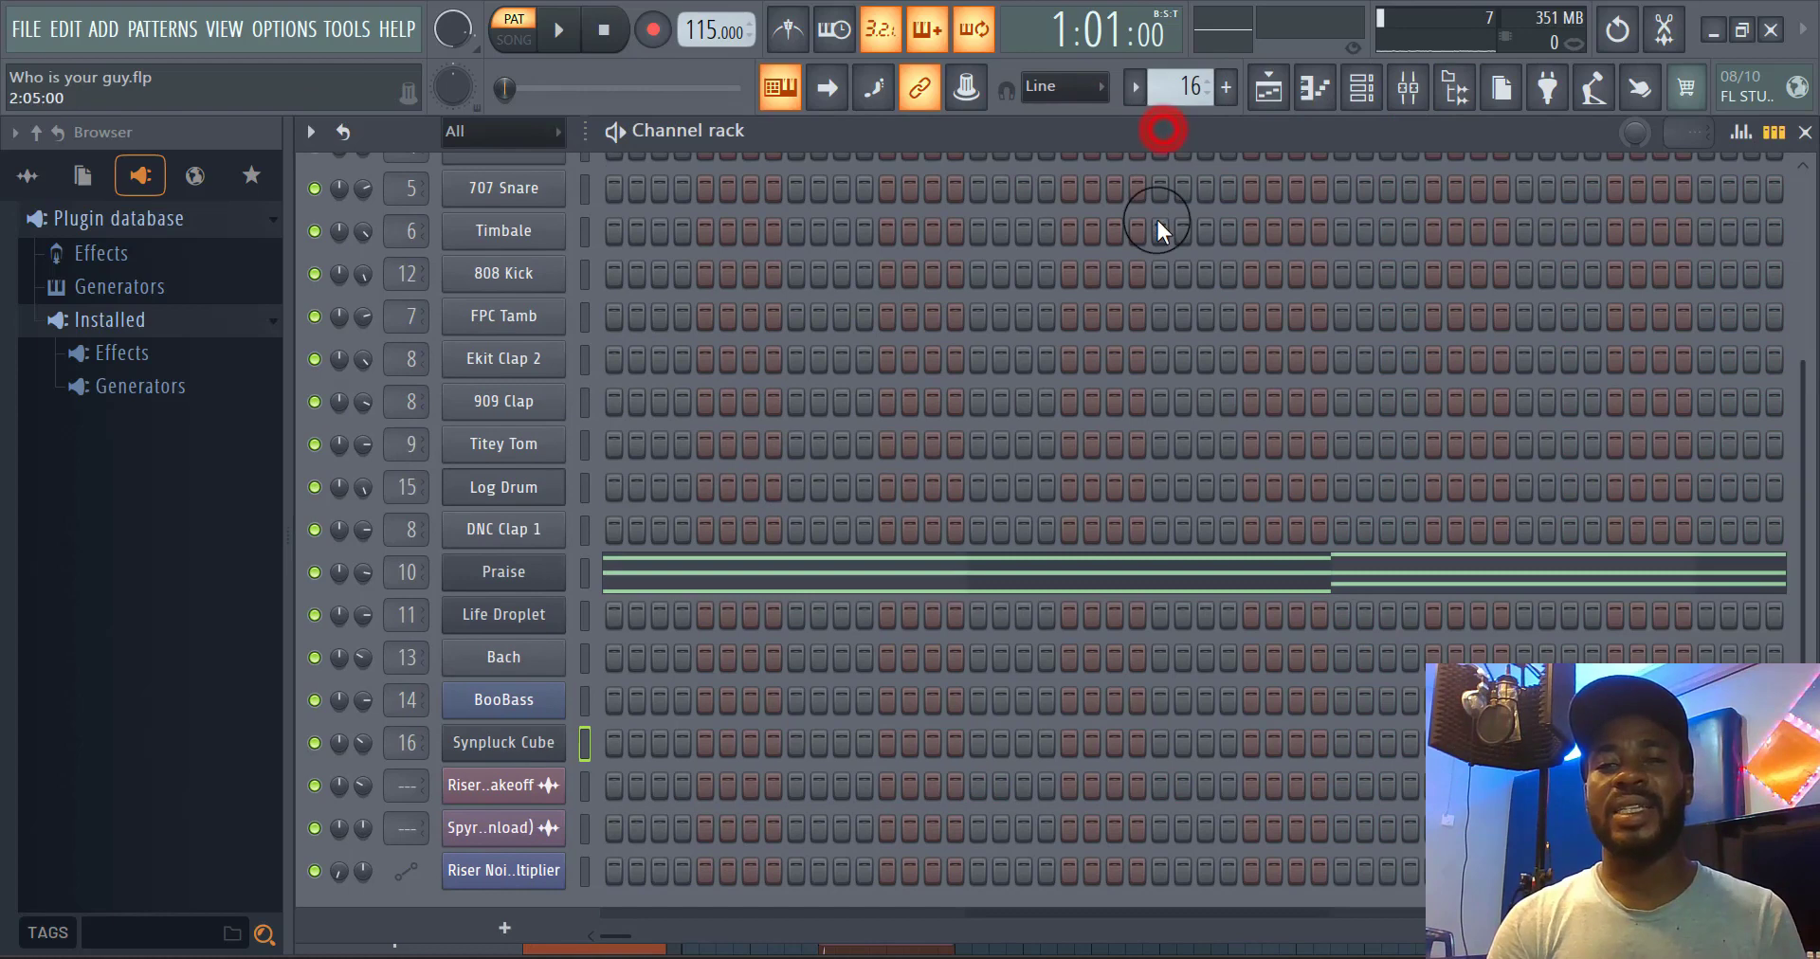
pyautogui.doubleClick(1310, 125)
pyautogui.click(1424, 133)
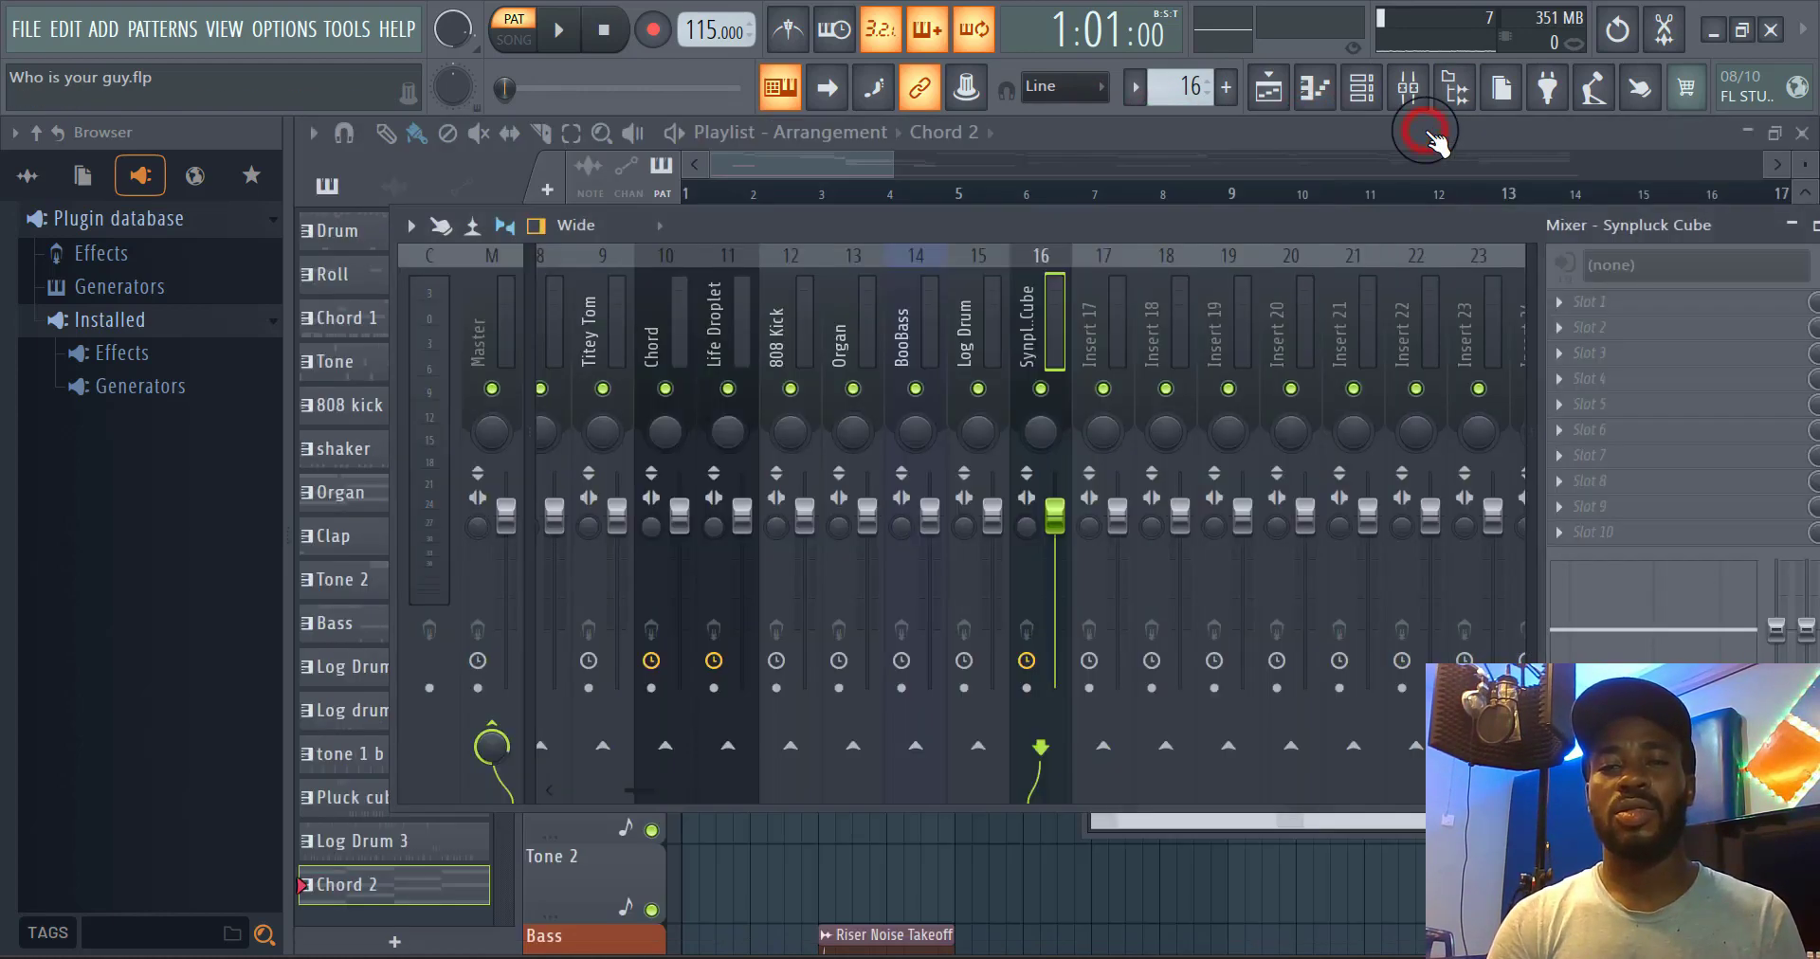
pyautogui.moveTo(1253, 216); pyautogui.dragTo(1371, 223)
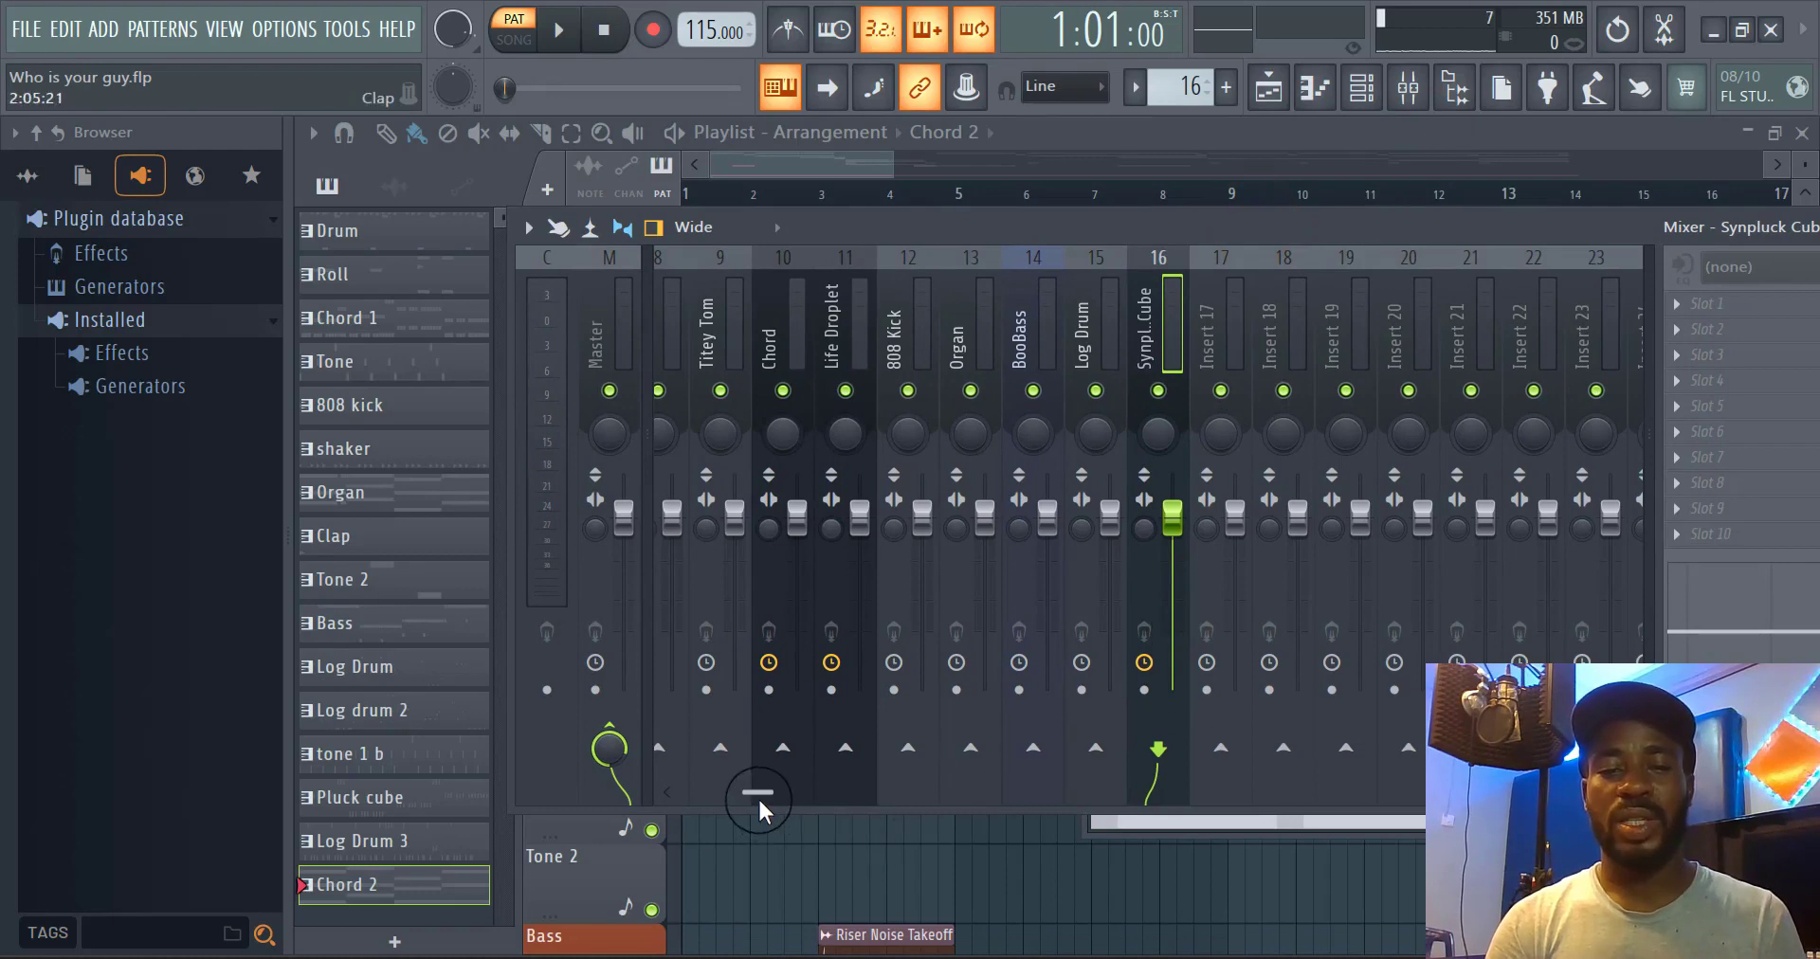
# Reposition and widen the mixer window so tracks 1 to 16 are in view, and save the project
pyautogui.moveTo(758, 794); pyautogui.dragTo(614, 828)
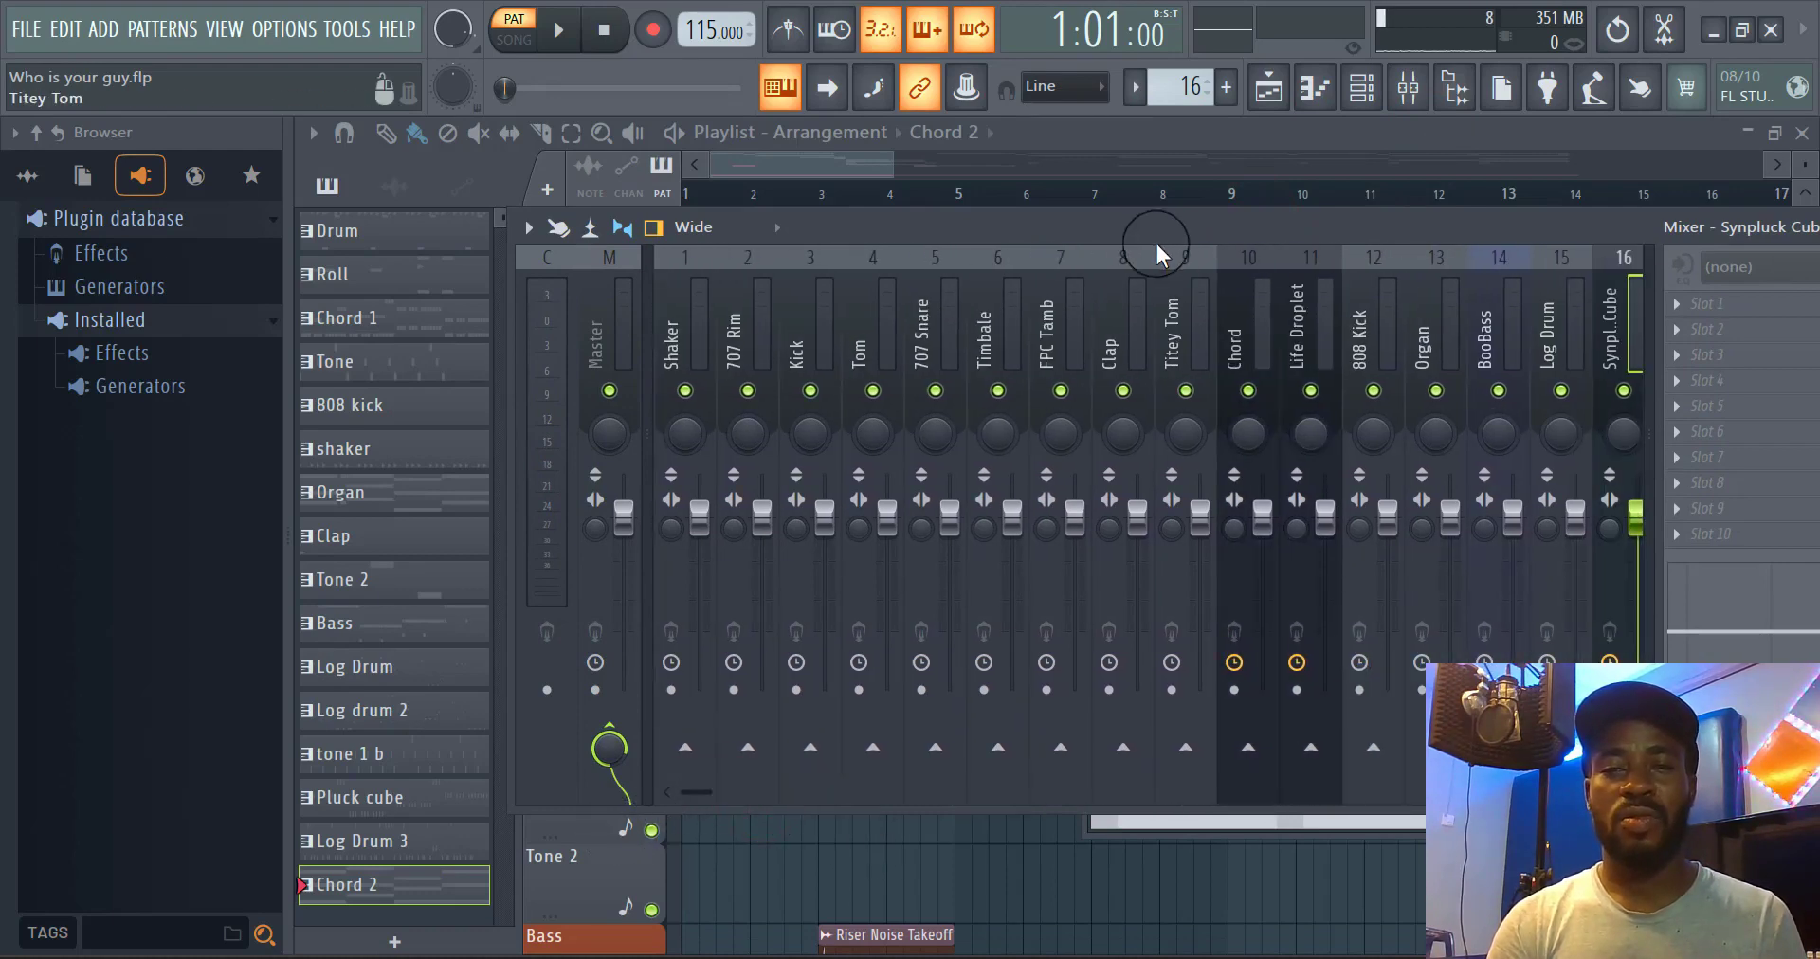
pyautogui.moveTo(1140, 218); pyautogui.dragTo(928, 296)
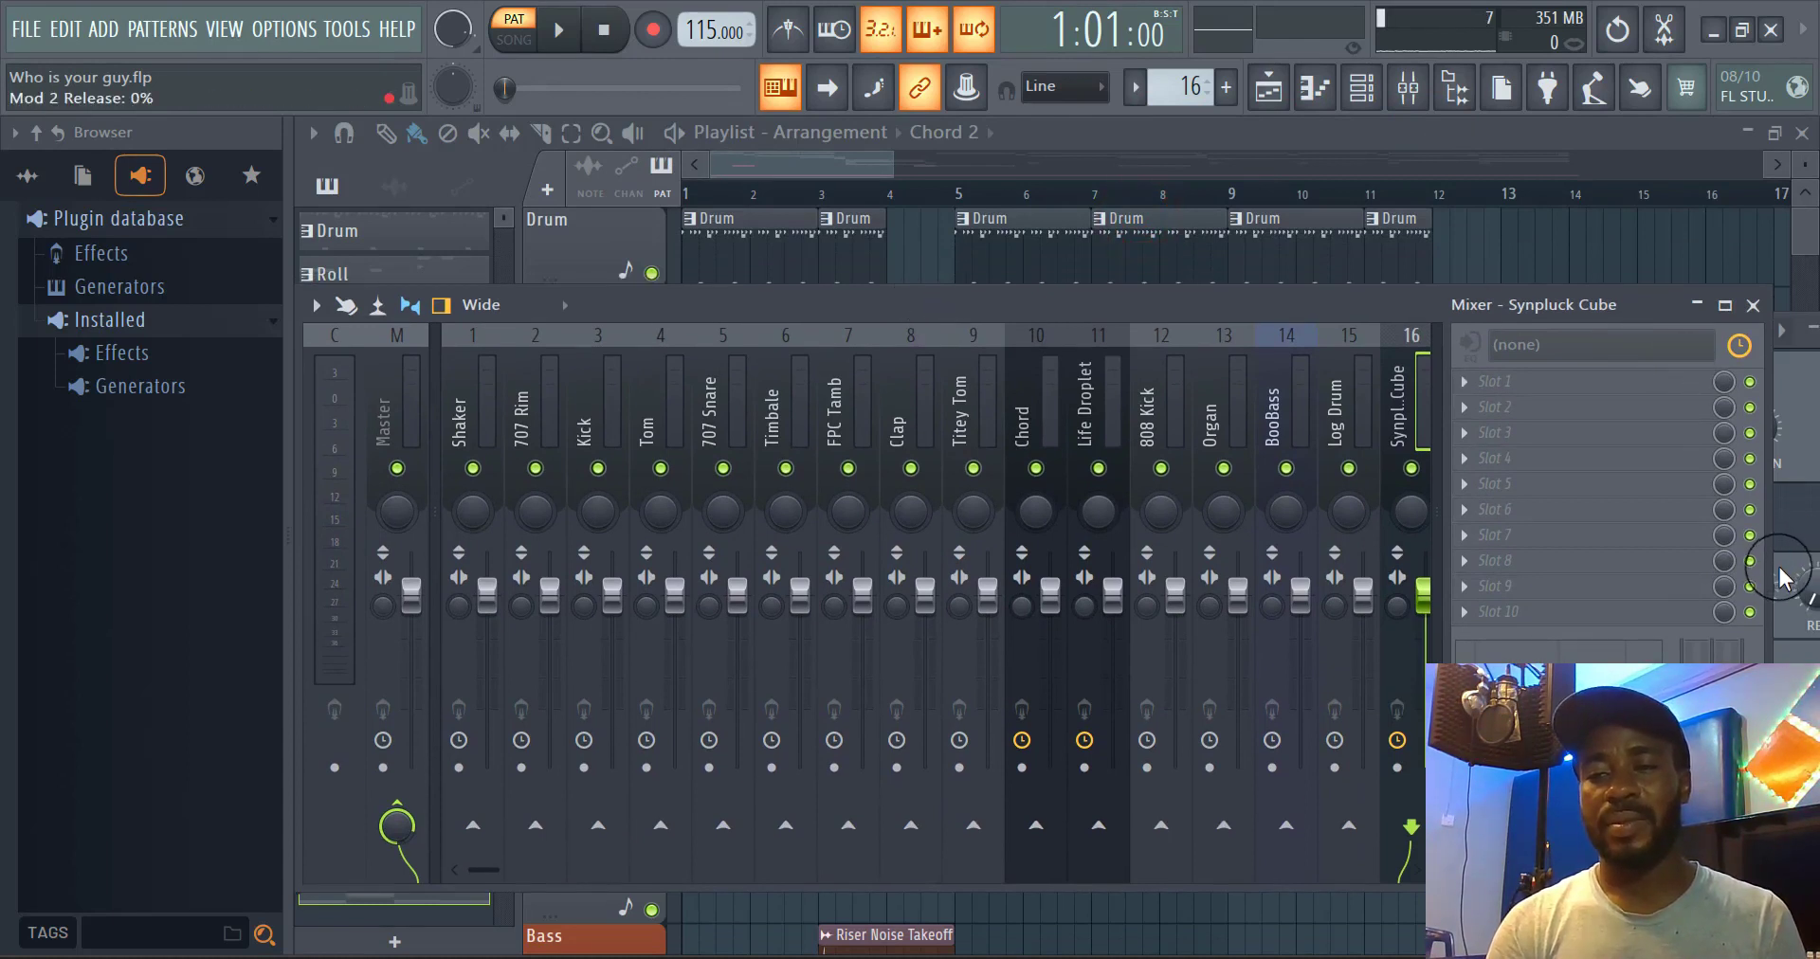
pyautogui.moveTo(1769, 594); pyautogui.dragTo(1810, 582)
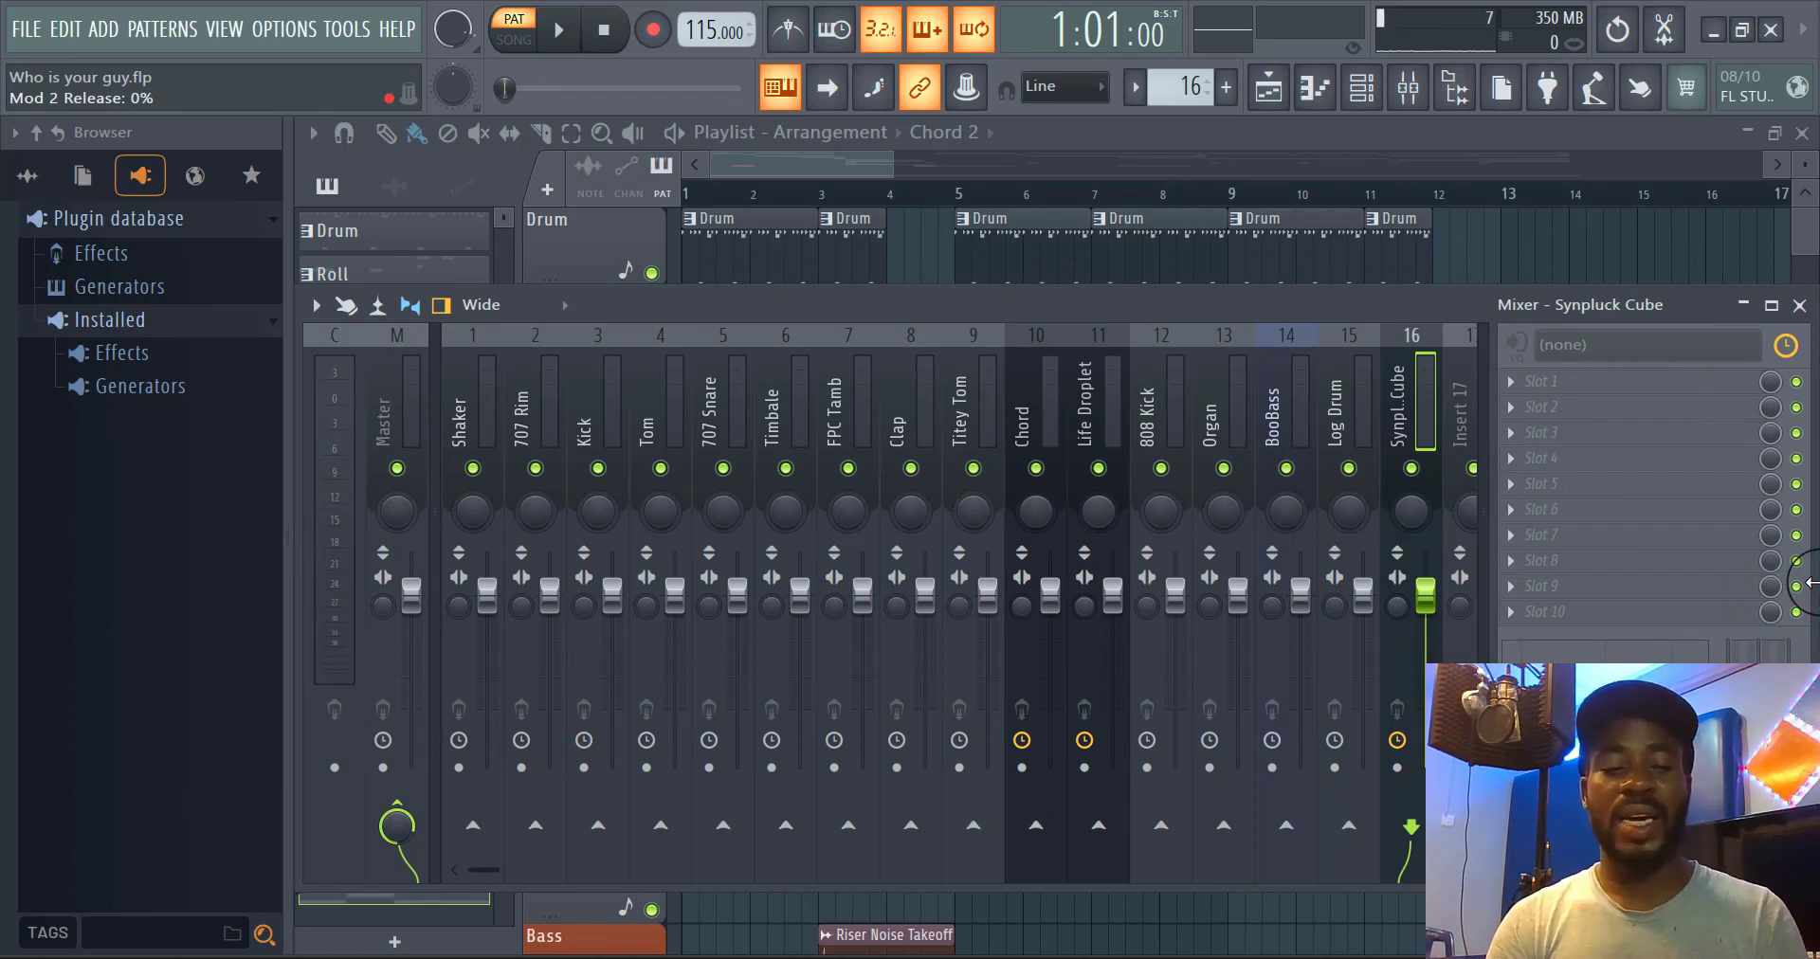
pyautogui.hotkey('ctrl', 's')
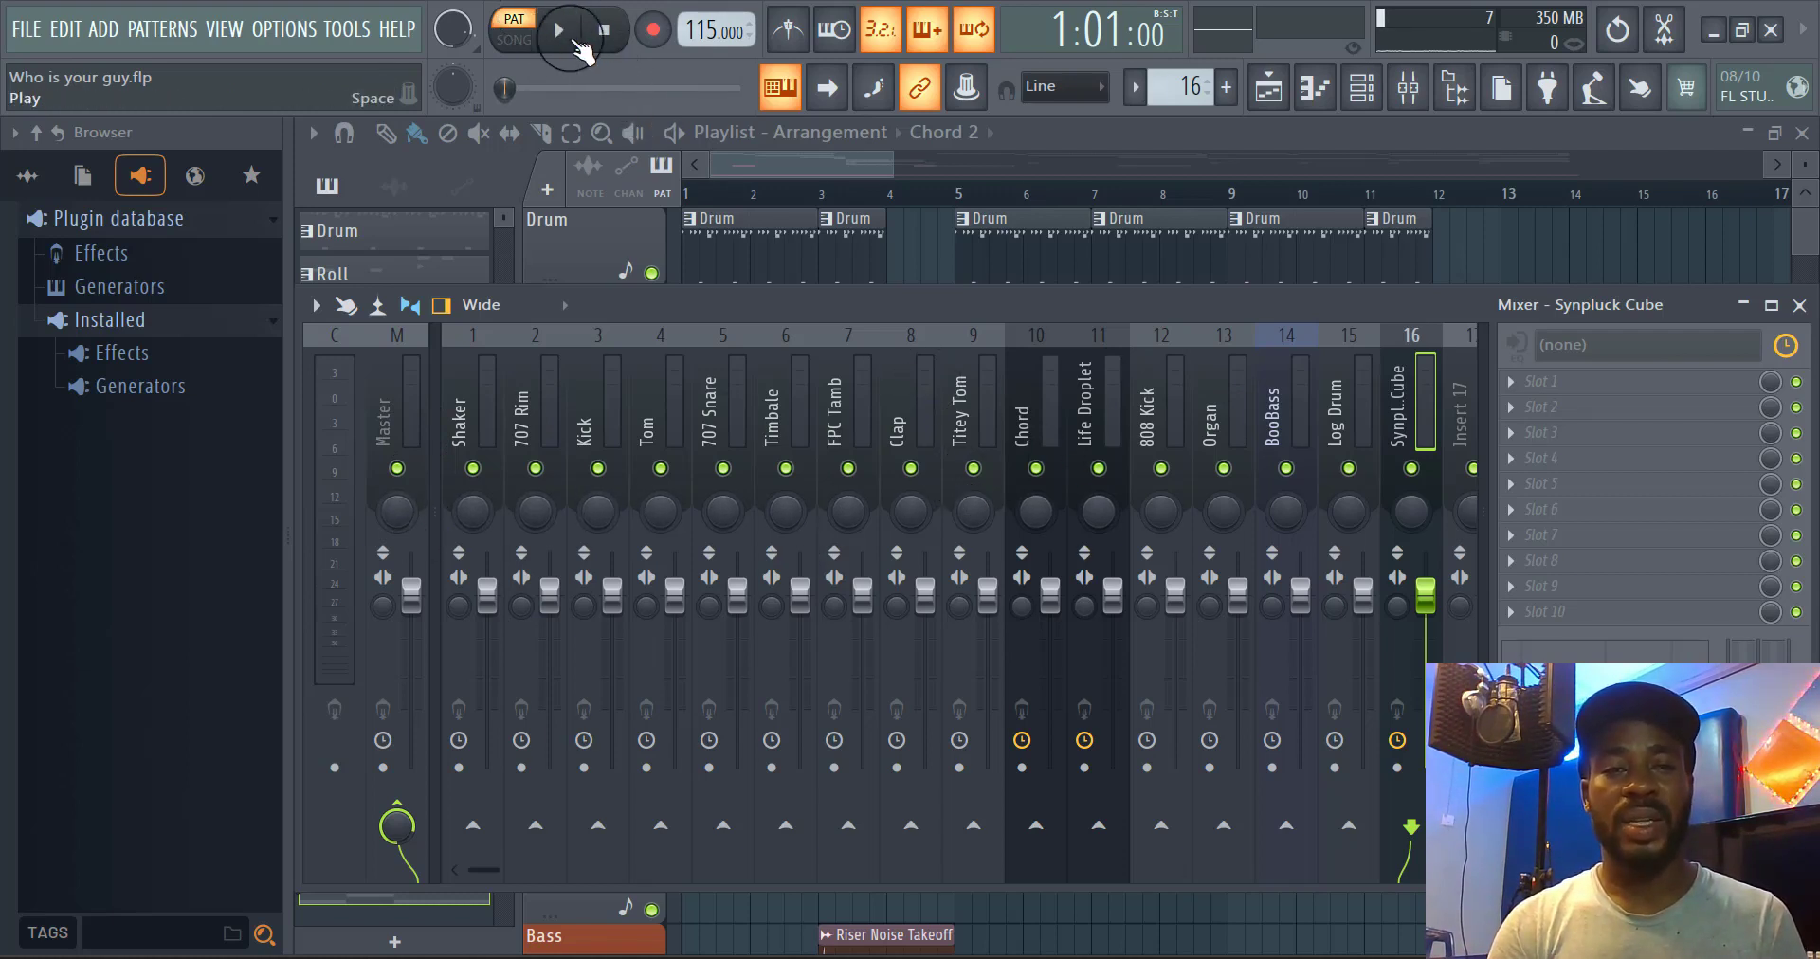
# Play the arrangement in song mode with the mixer window enlarged, watch the track levels, and stop playback
pyautogui.click(520, 38)
pyautogui.click(560, 31)
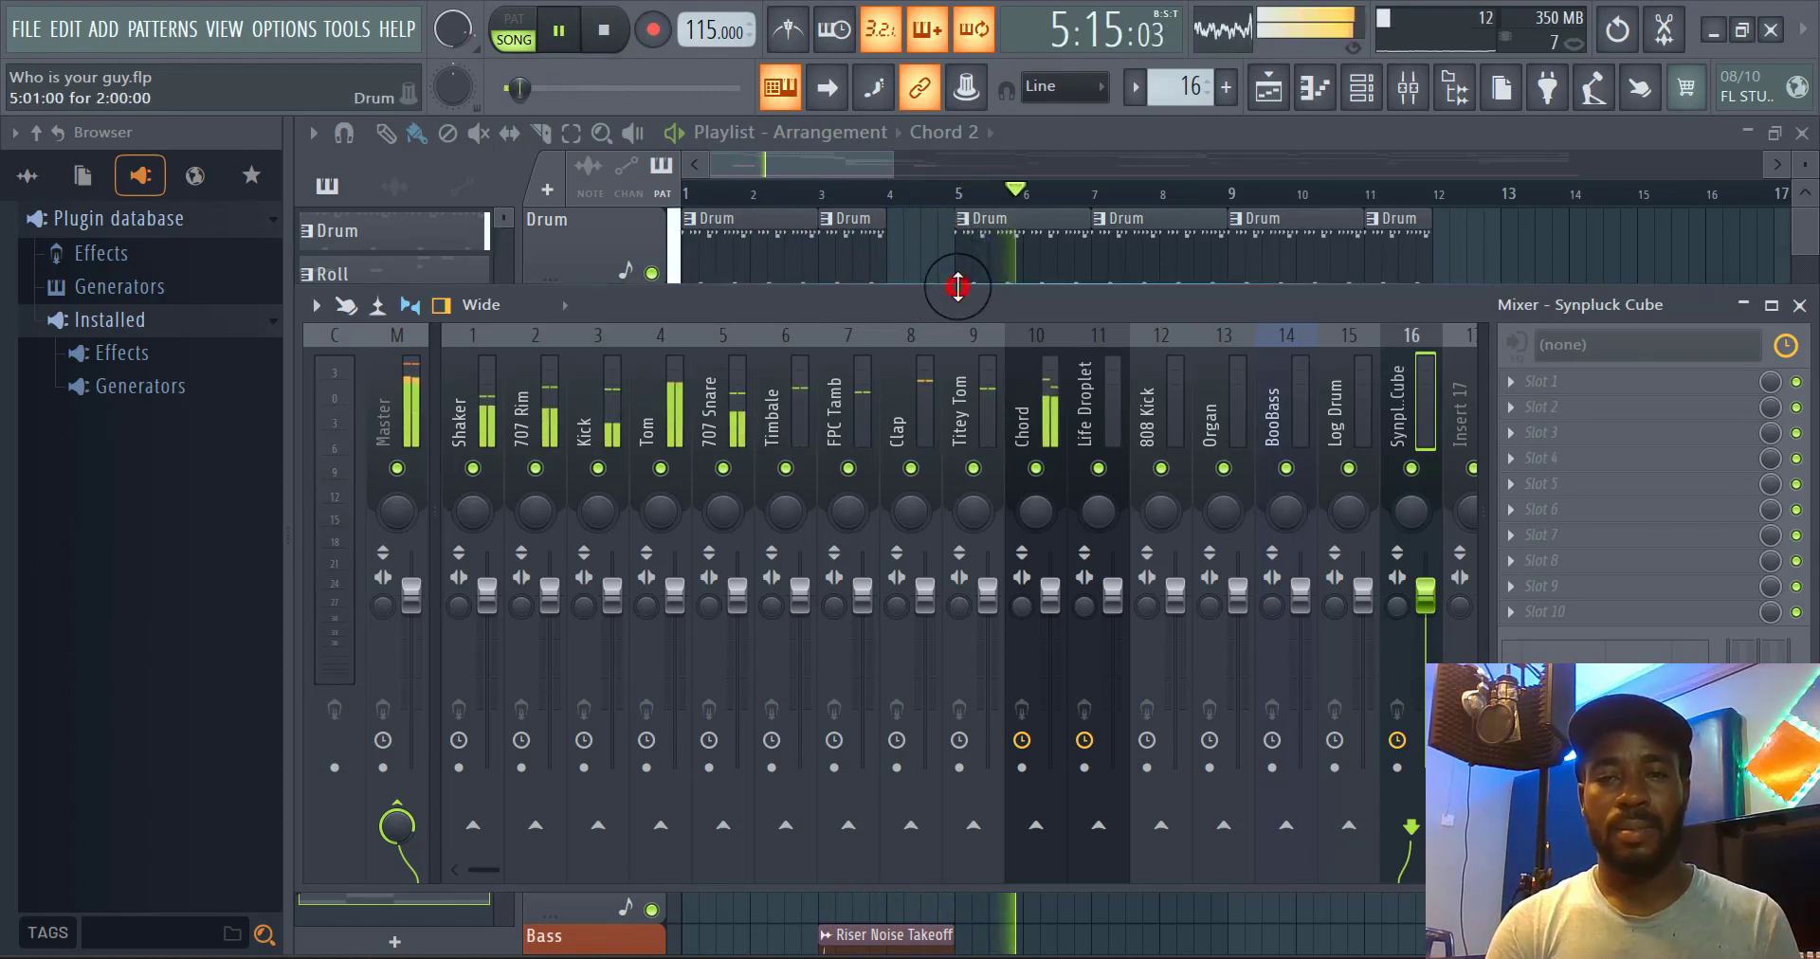
pyautogui.moveTo(958, 284); pyautogui.dragTo(1060, 298)
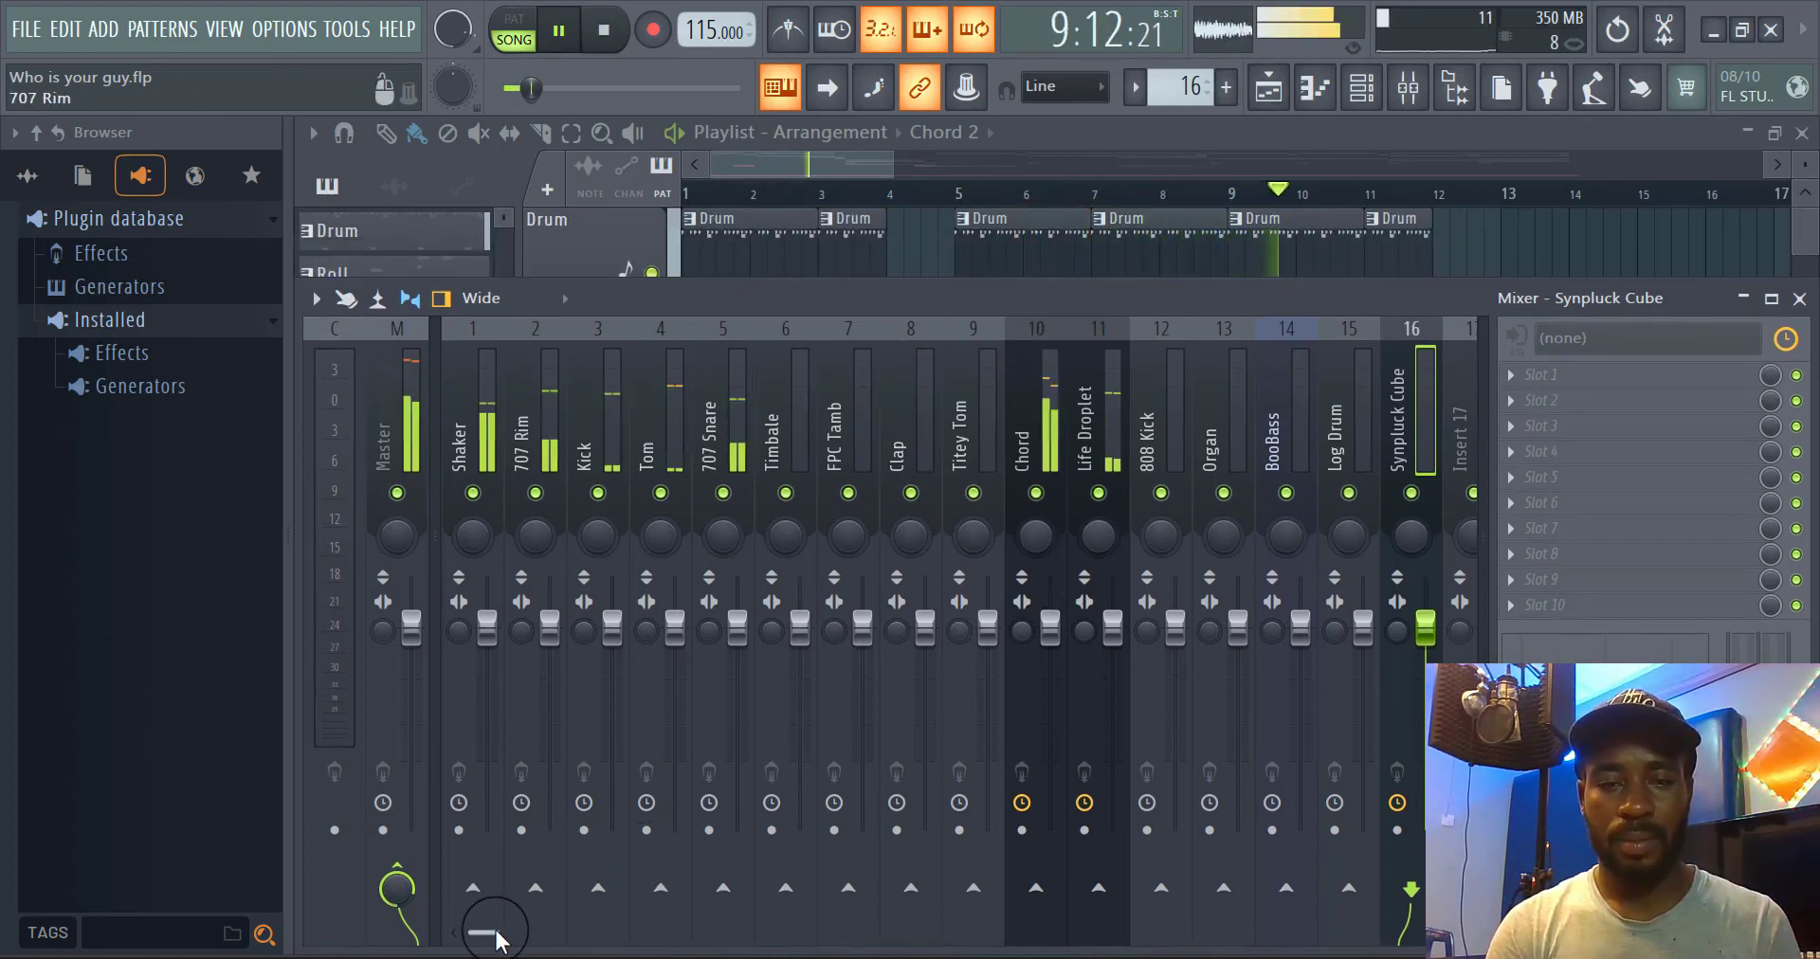
pyautogui.moveTo(495, 938); pyautogui.dragTo(457, 948)
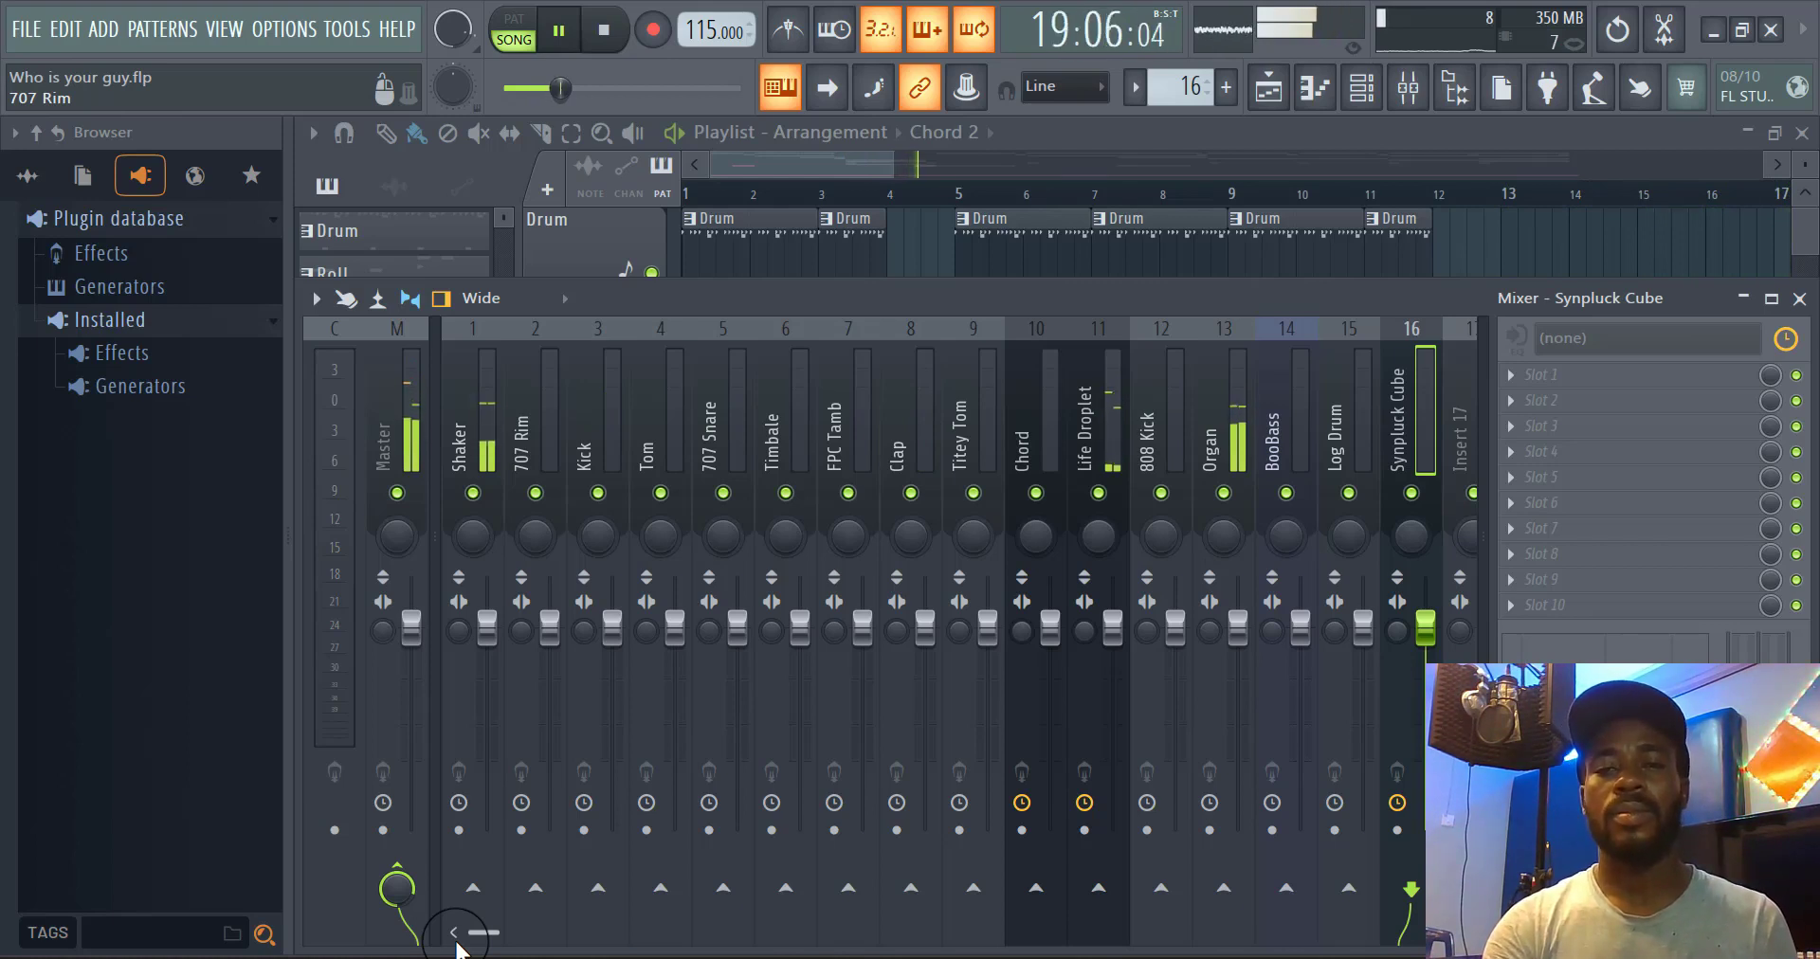
pyautogui.press('space')
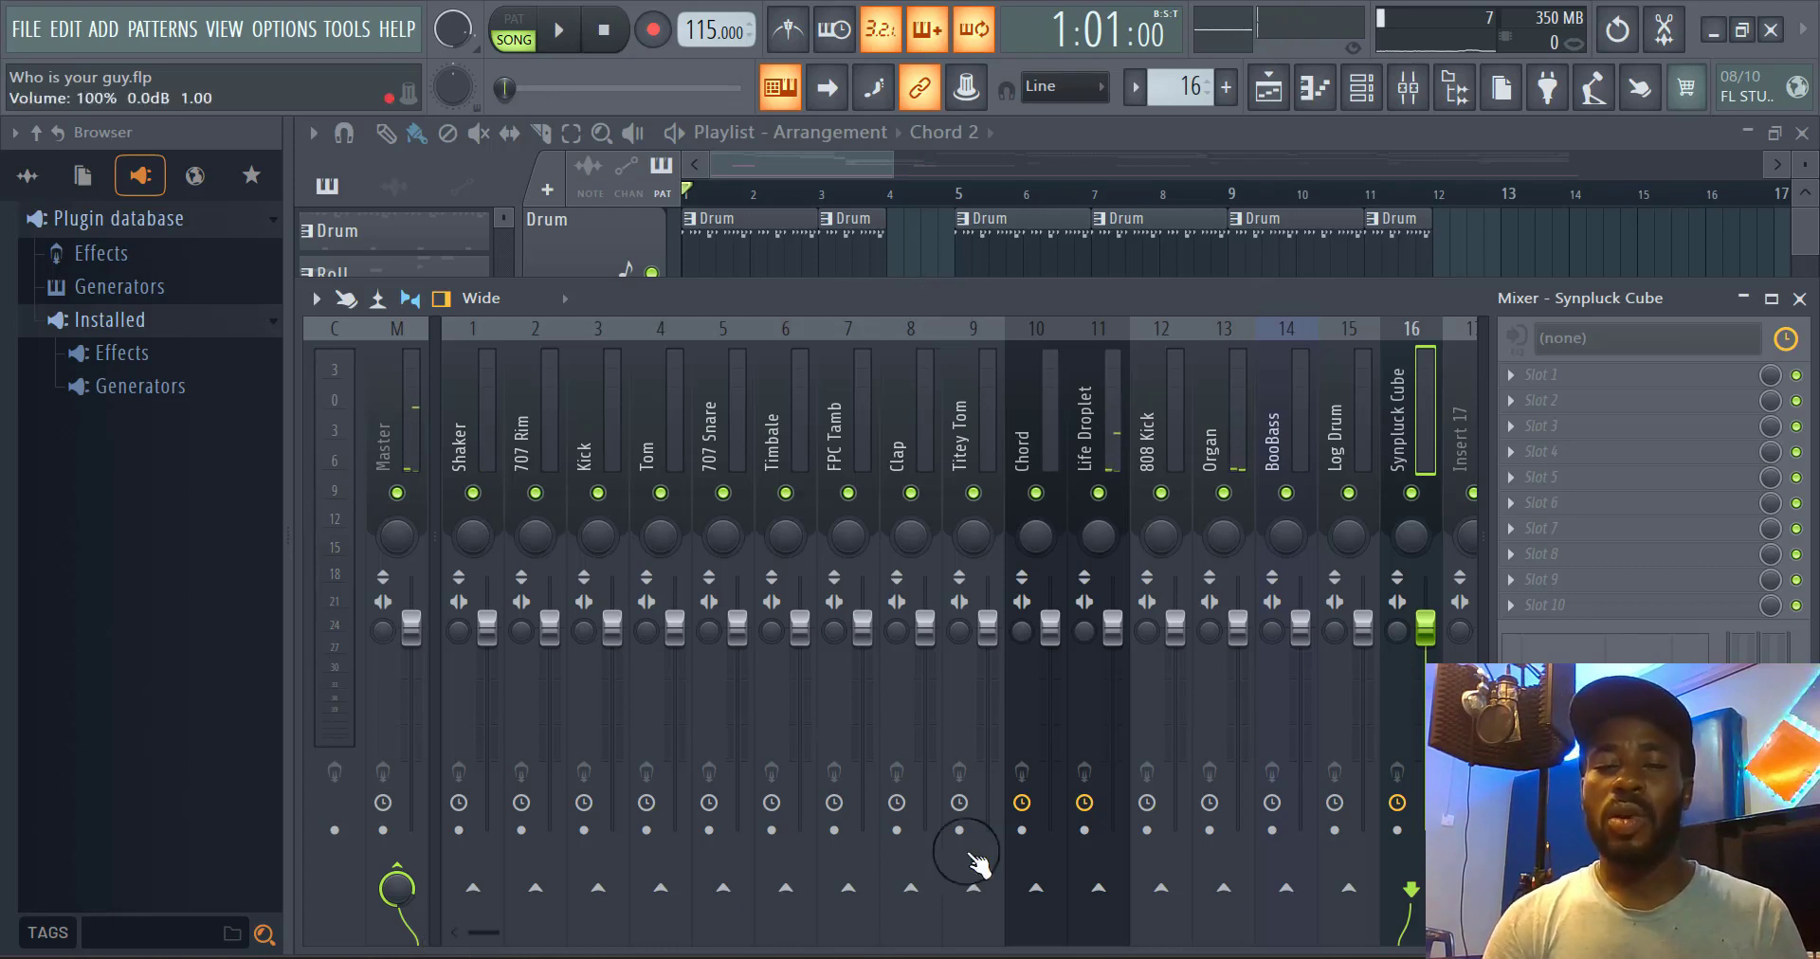
# Open the channel rack and arrange it beside the mixer, with the unused inserts after track 16 in view
pyautogui.moveTo(483, 938); pyautogui.dragTo(574, 932)
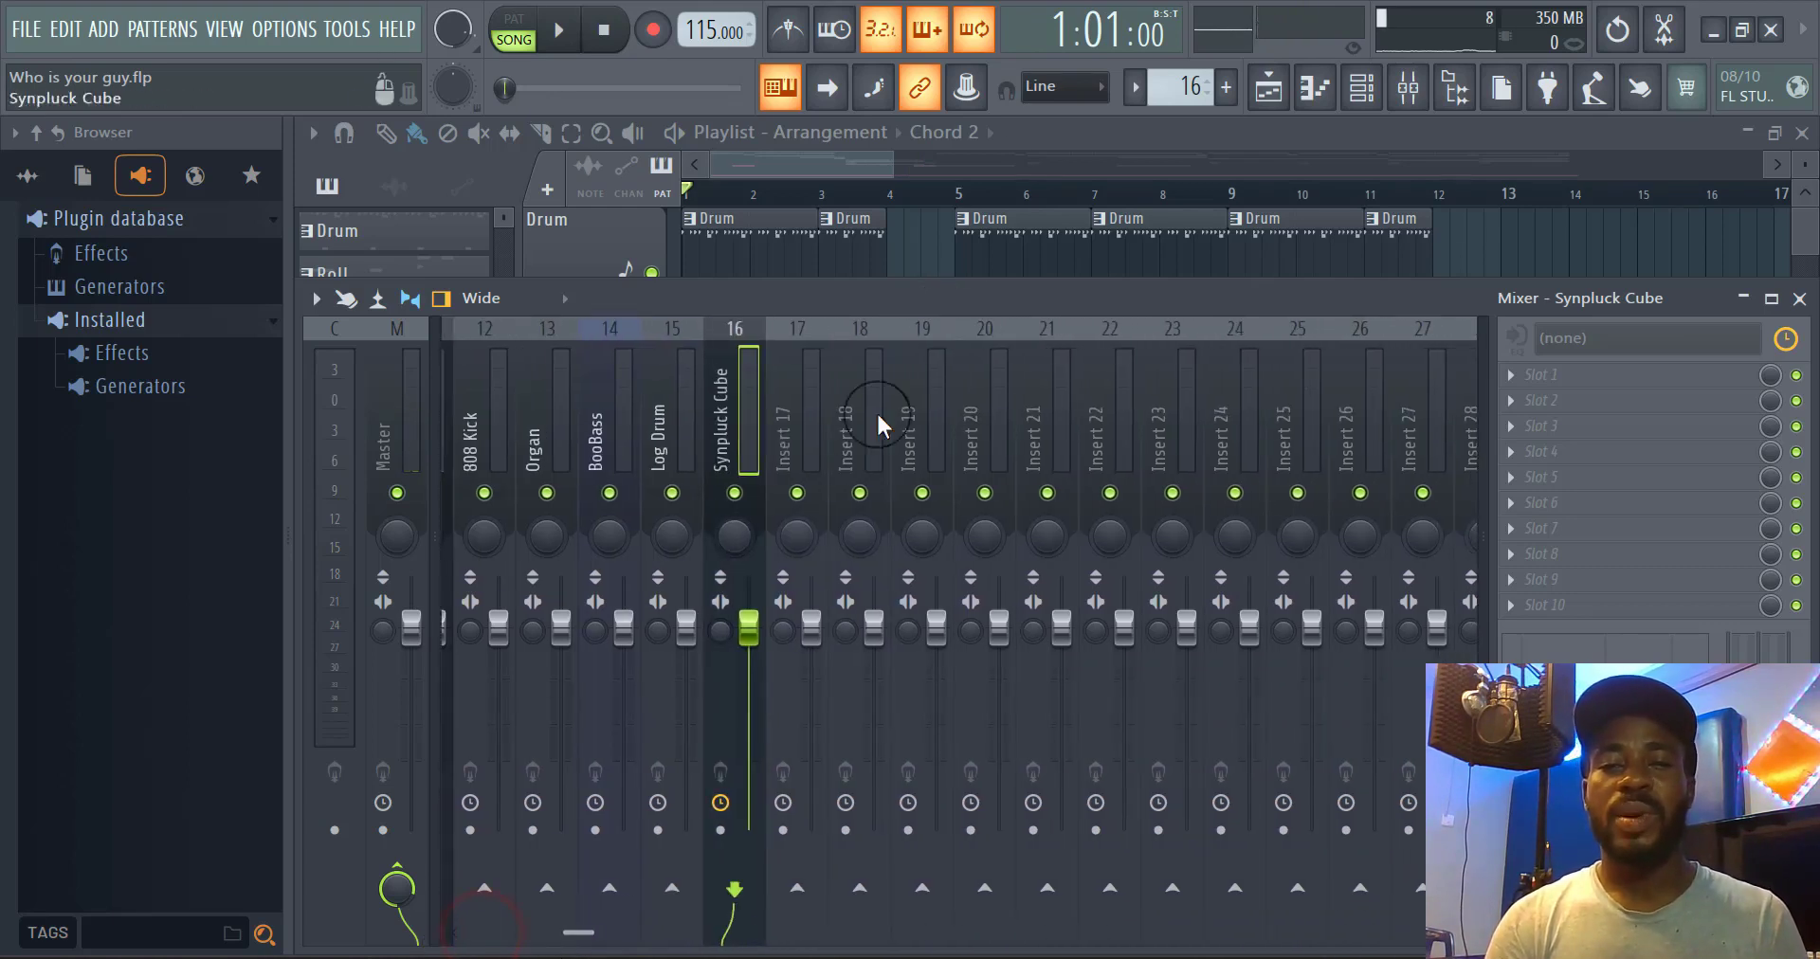
pyautogui.click(1365, 90)
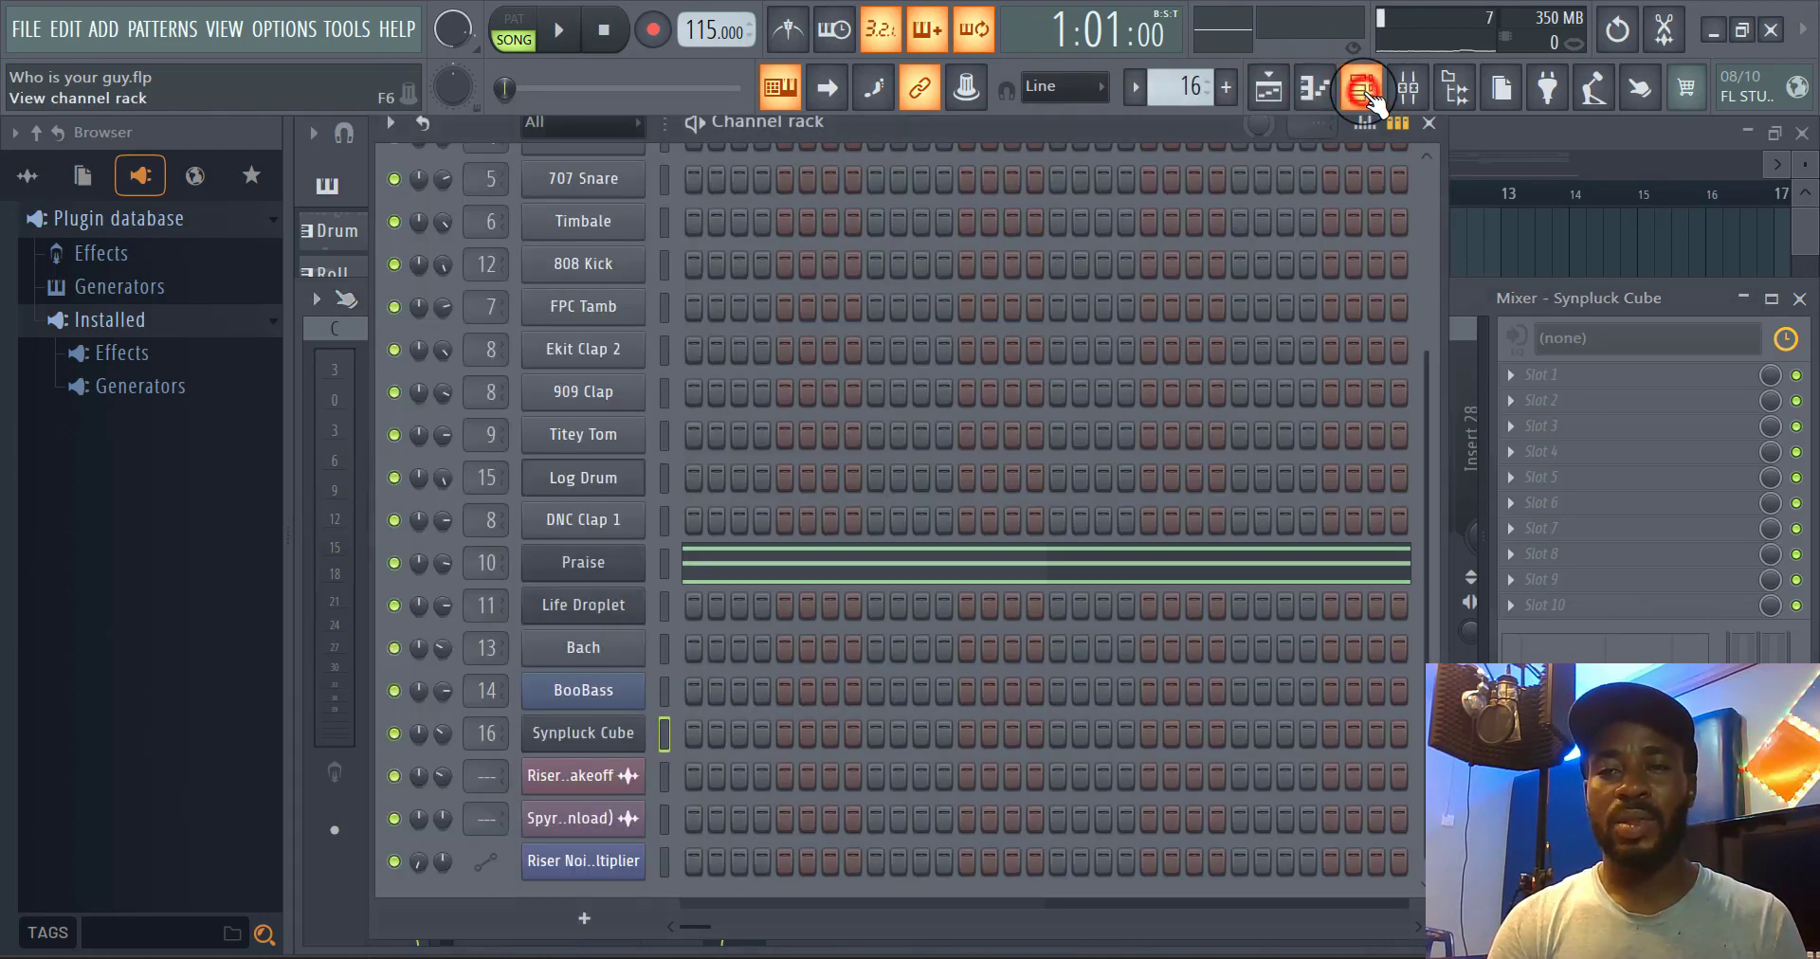
pyautogui.click(1134, 578)
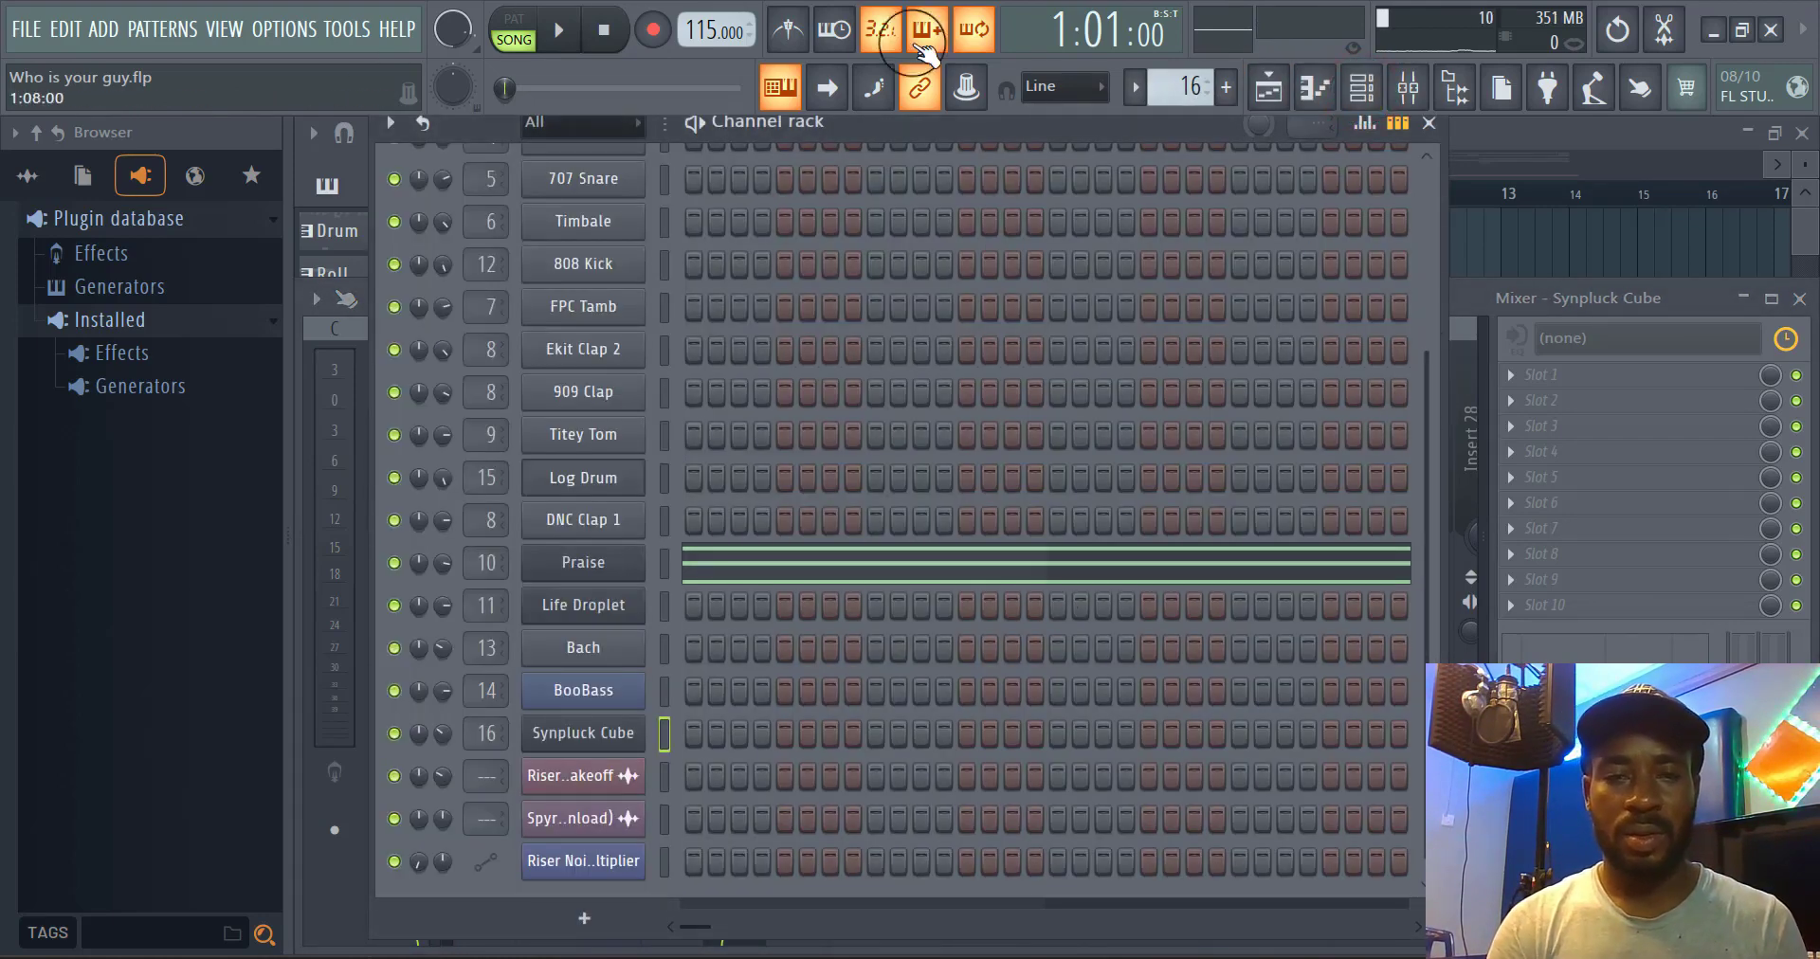
pyautogui.moveTo(889, 123); pyautogui.dragTo(1492, 116)
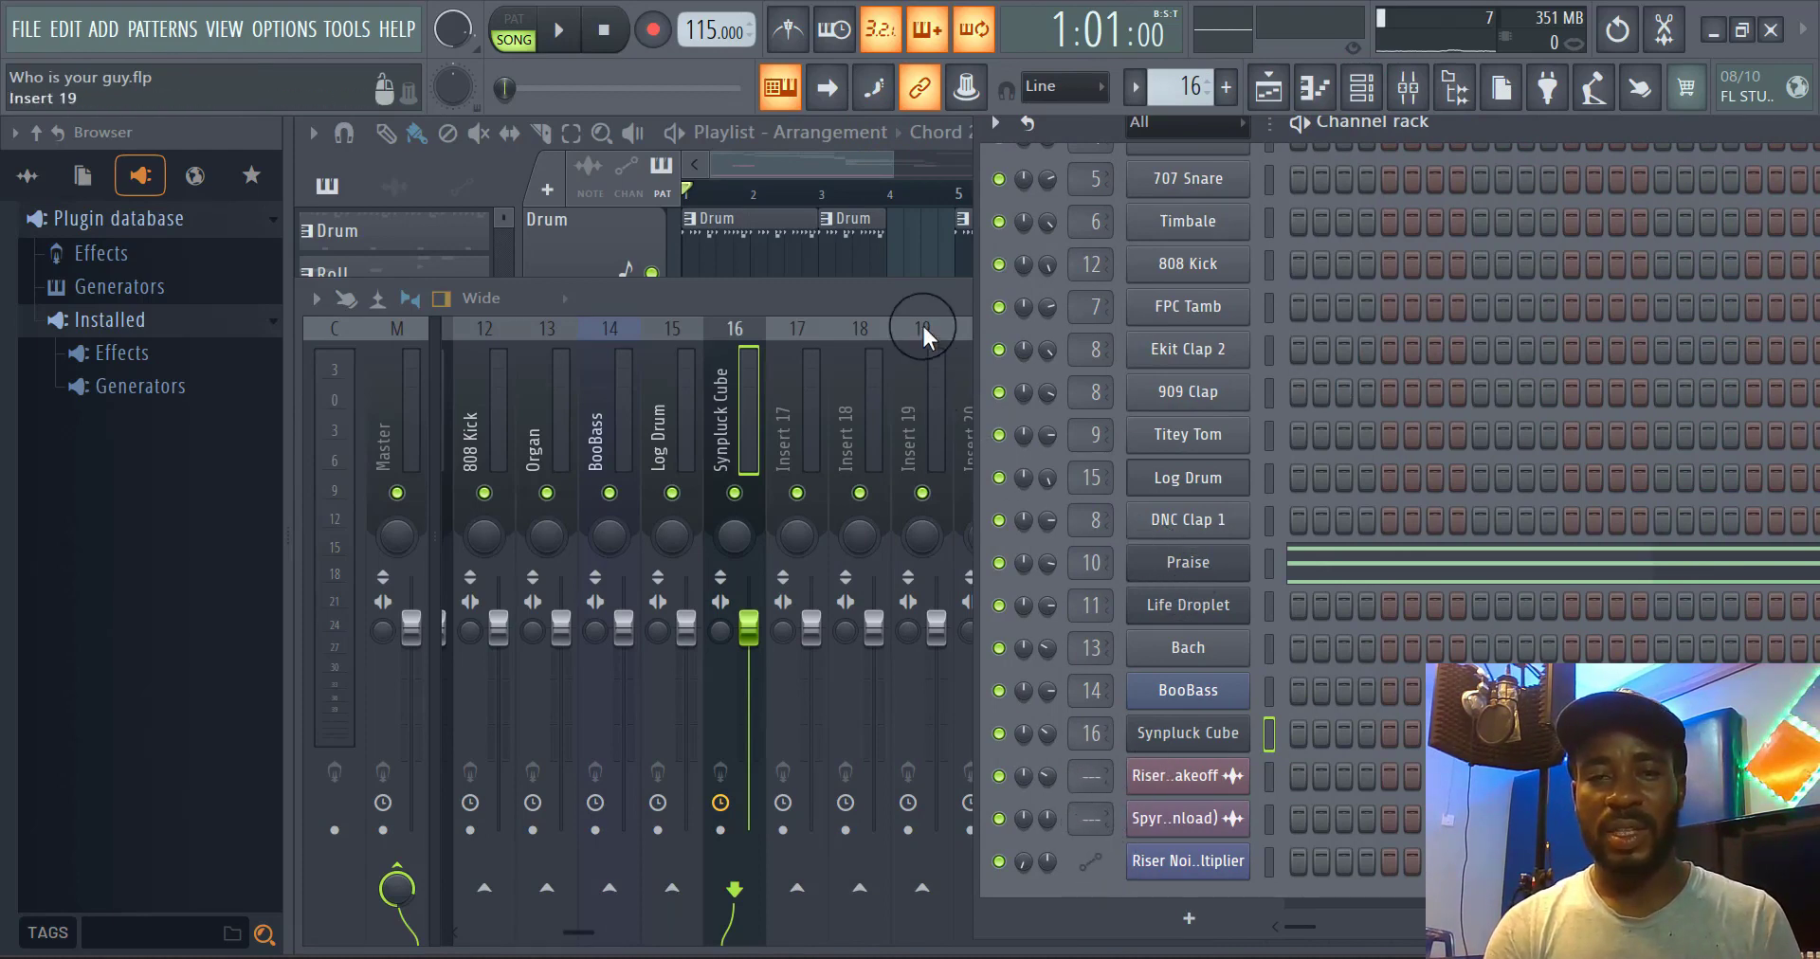
pyautogui.moveTo(912, 297); pyautogui.dragTo(745, 351)
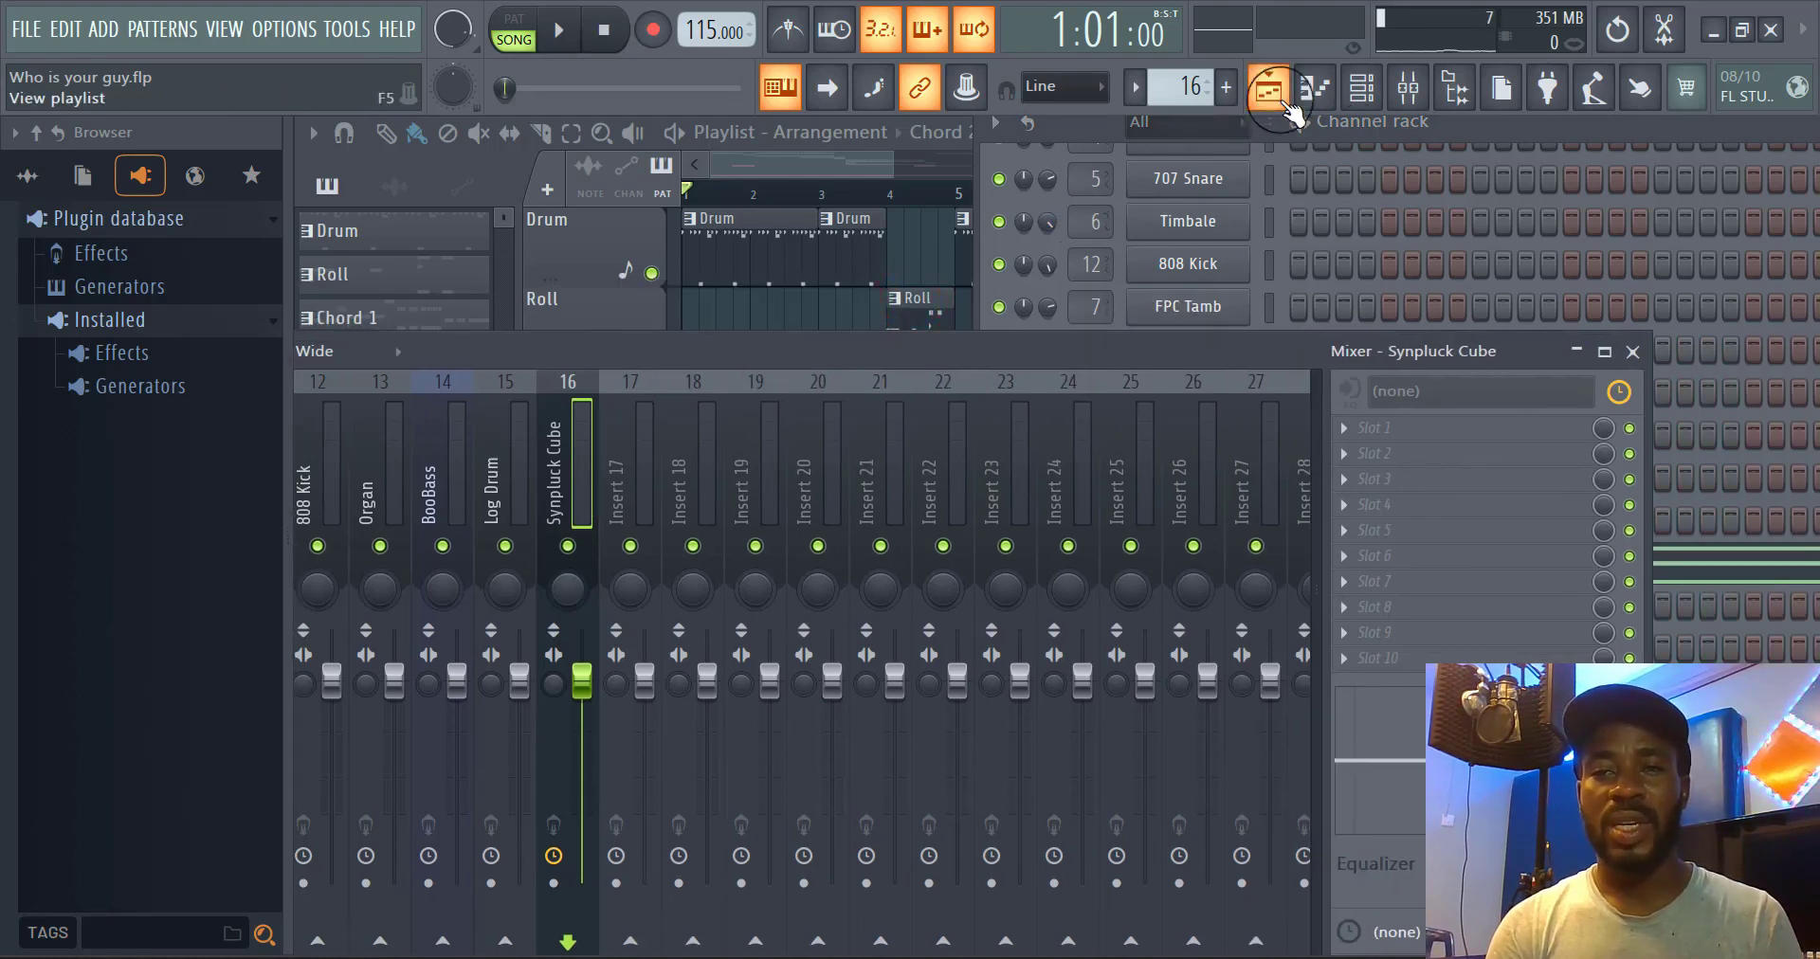
pyautogui.click(1362, 92)
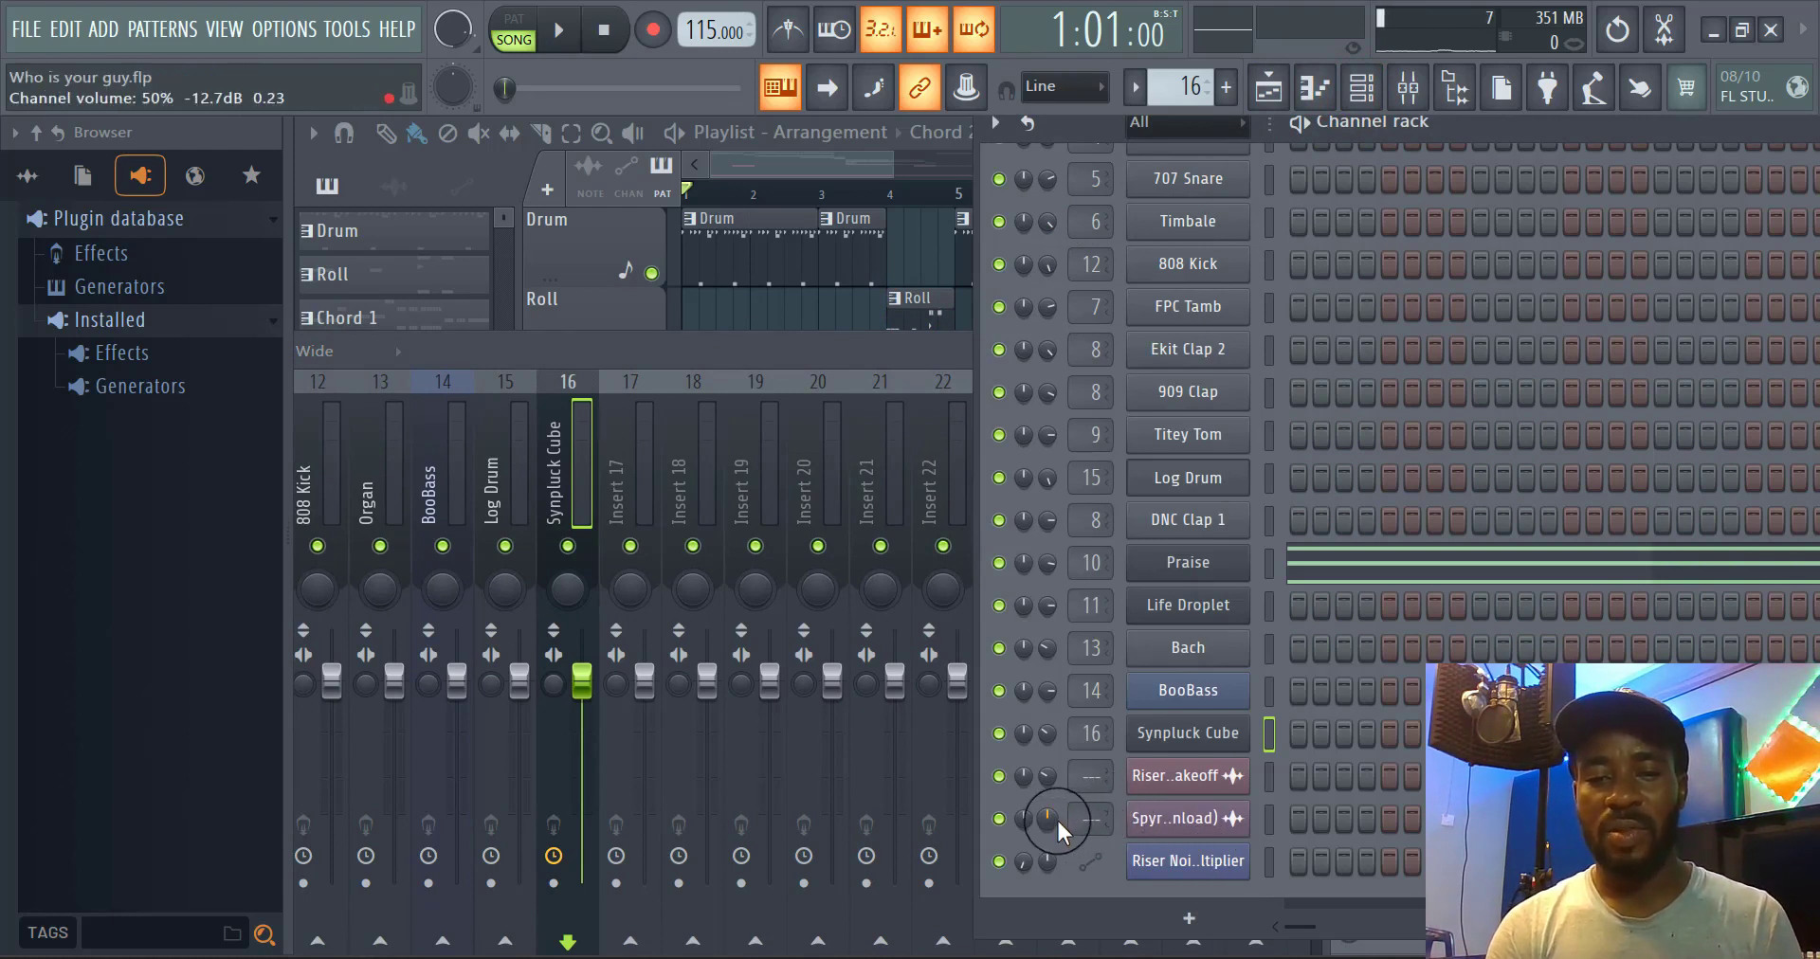
# Lower the Spyro reference audio channel's volume to 0% and mute the channel
pyautogui.moveTo(1048, 821); pyautogui.dragTo(1080, 176)
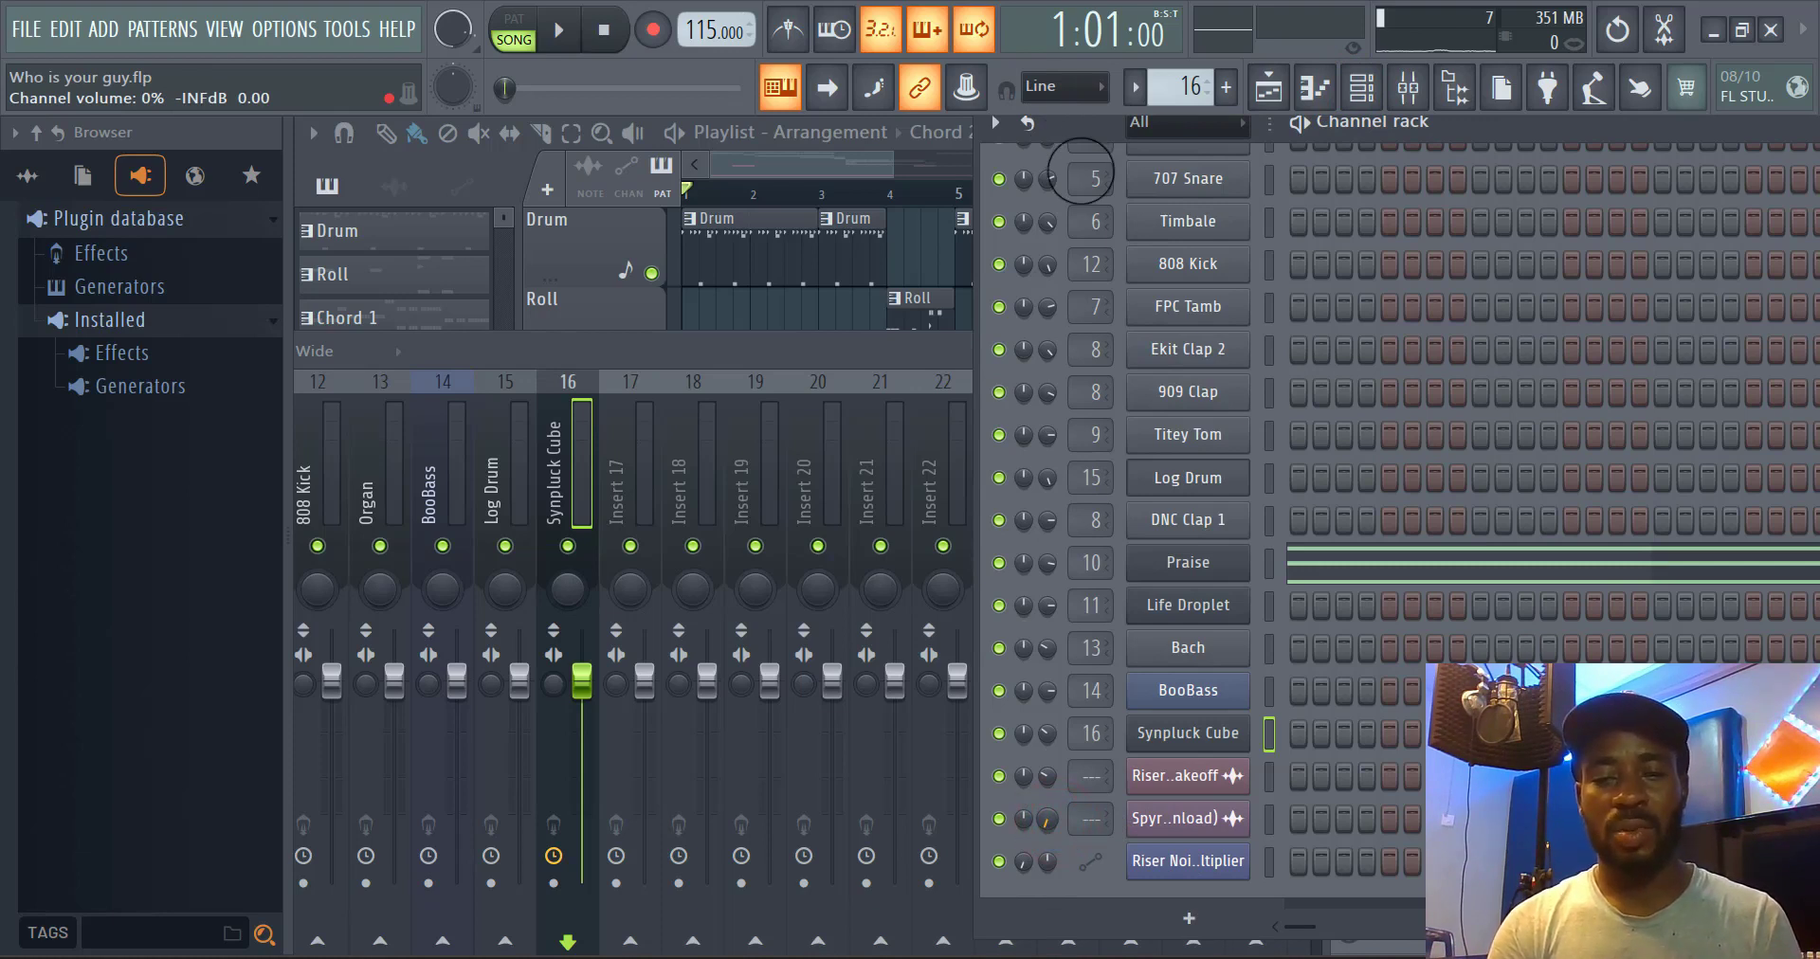
pyautogui.click(1001, 819)
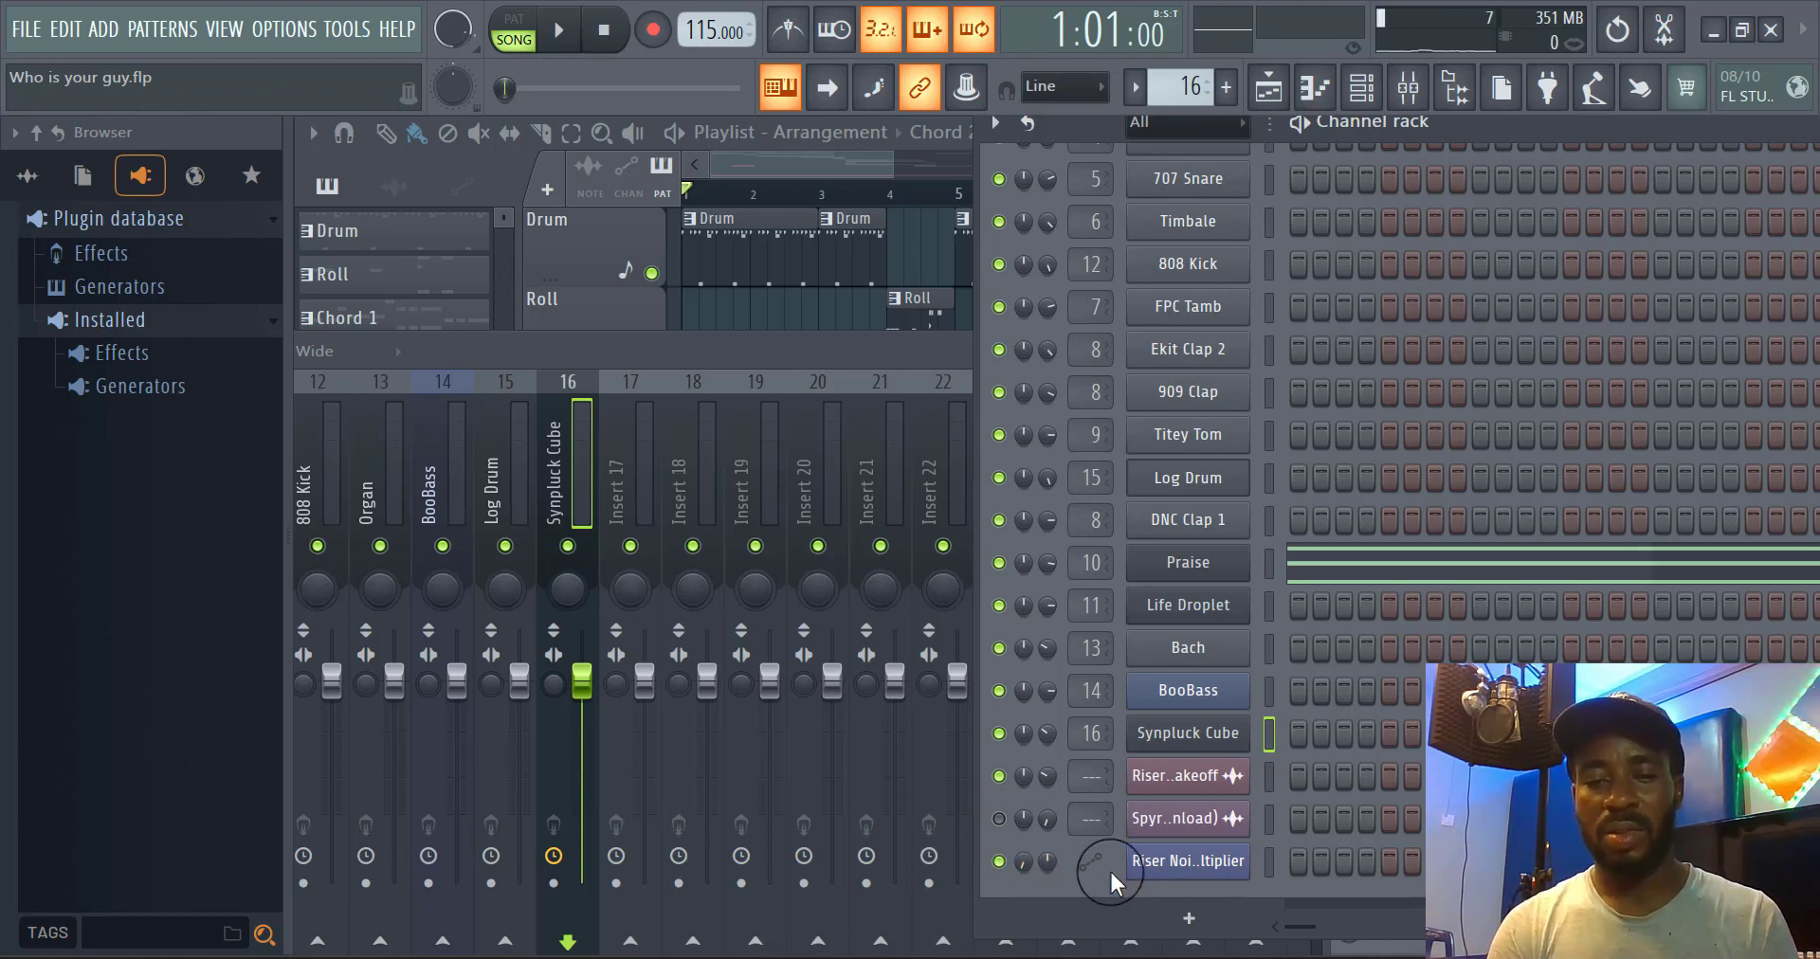
# Route the Riser Noise Takeoff audio channel to mixer track Insert 17 and close the mixer
pyautogui.moveTo(1048, 775); pyautogui.dragTo(1054, 787)
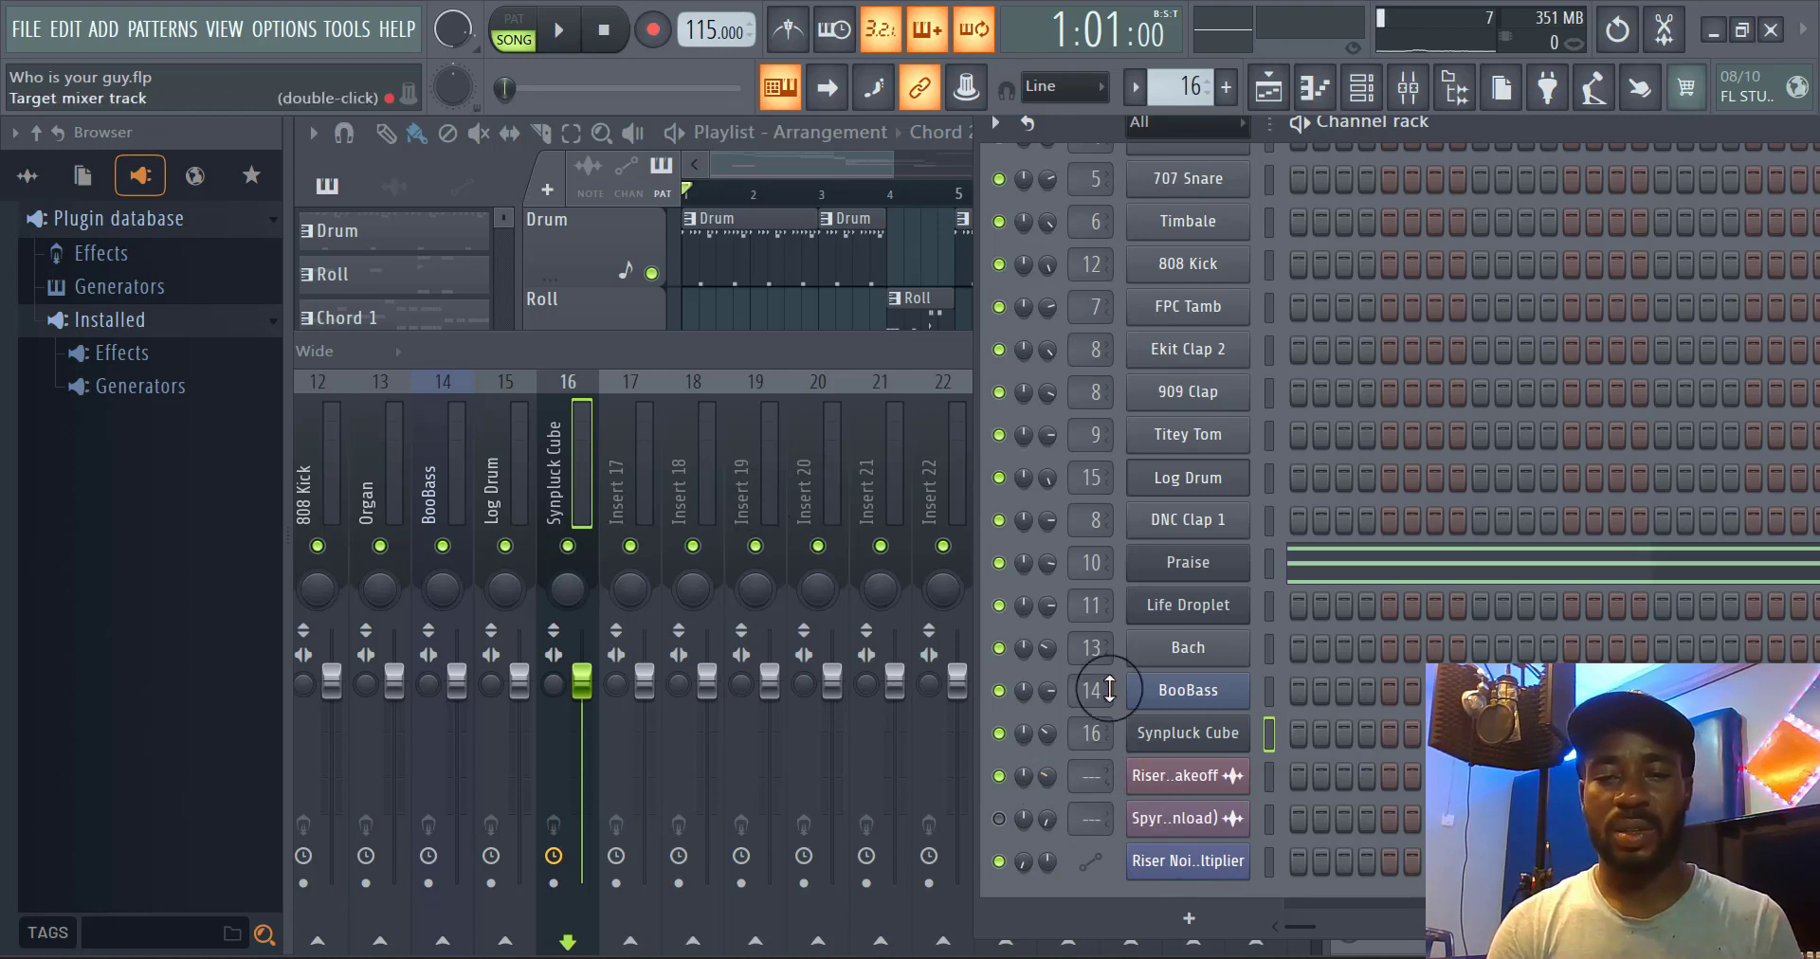
pyautogui.click(1273, 783)
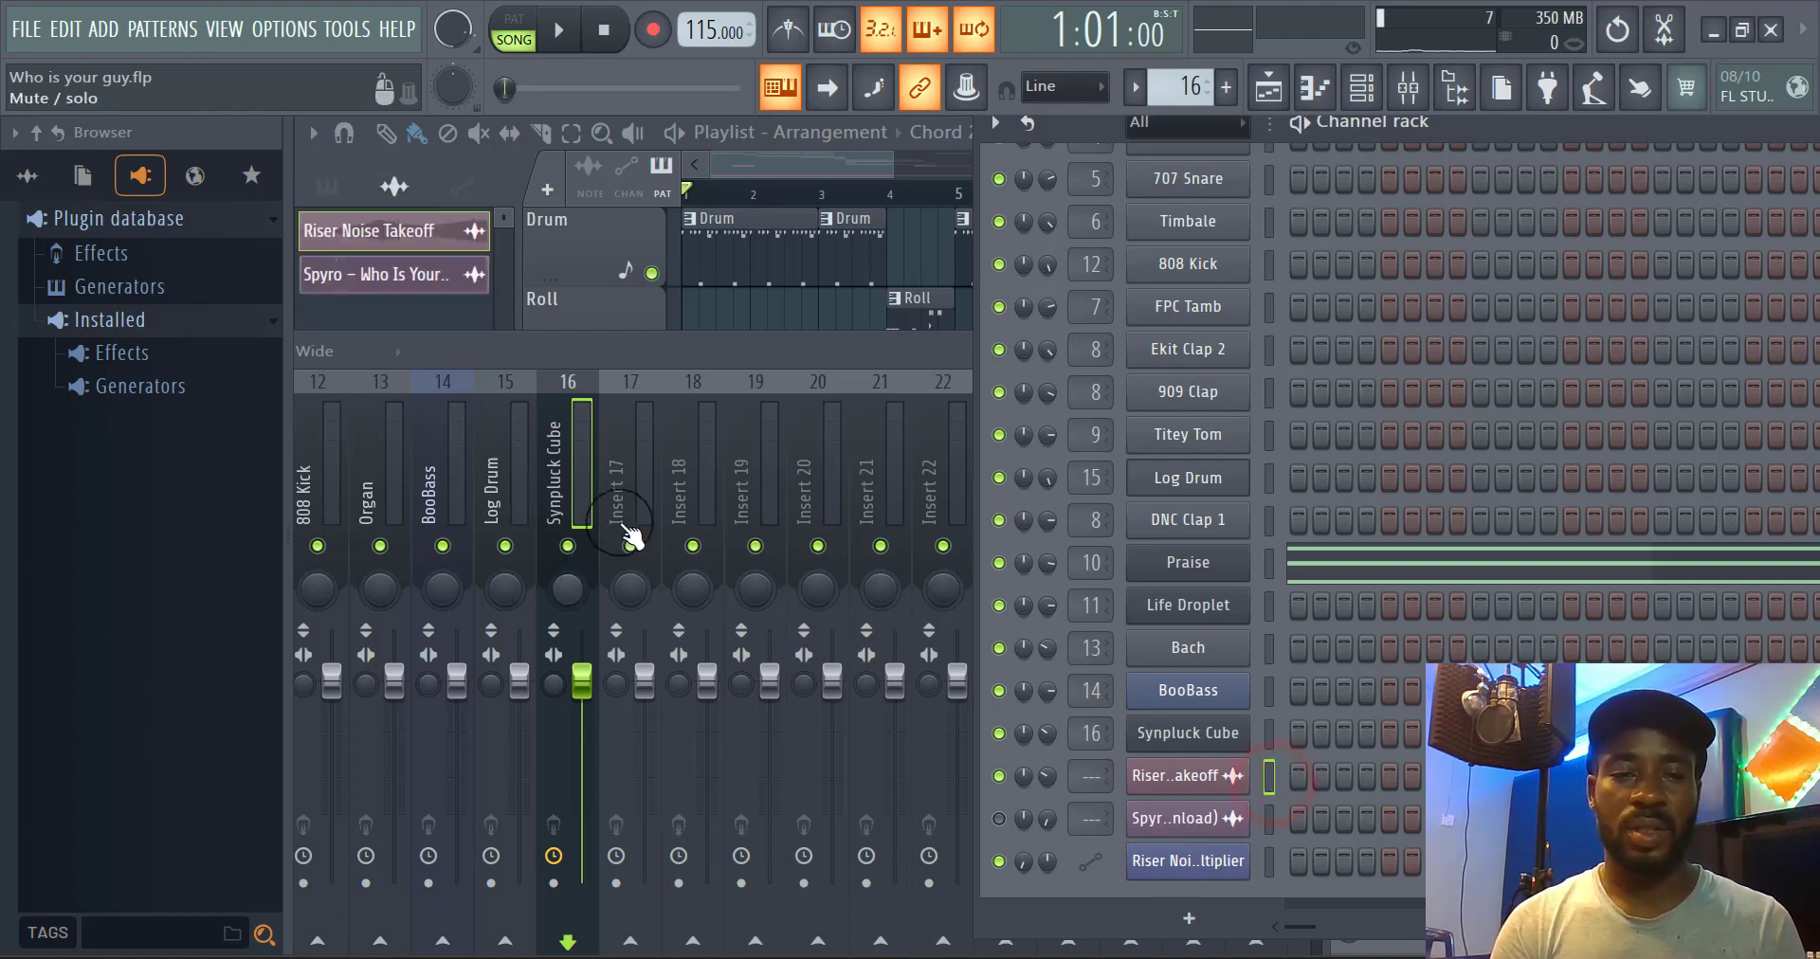
pyautogui.rightClick(633, 489)
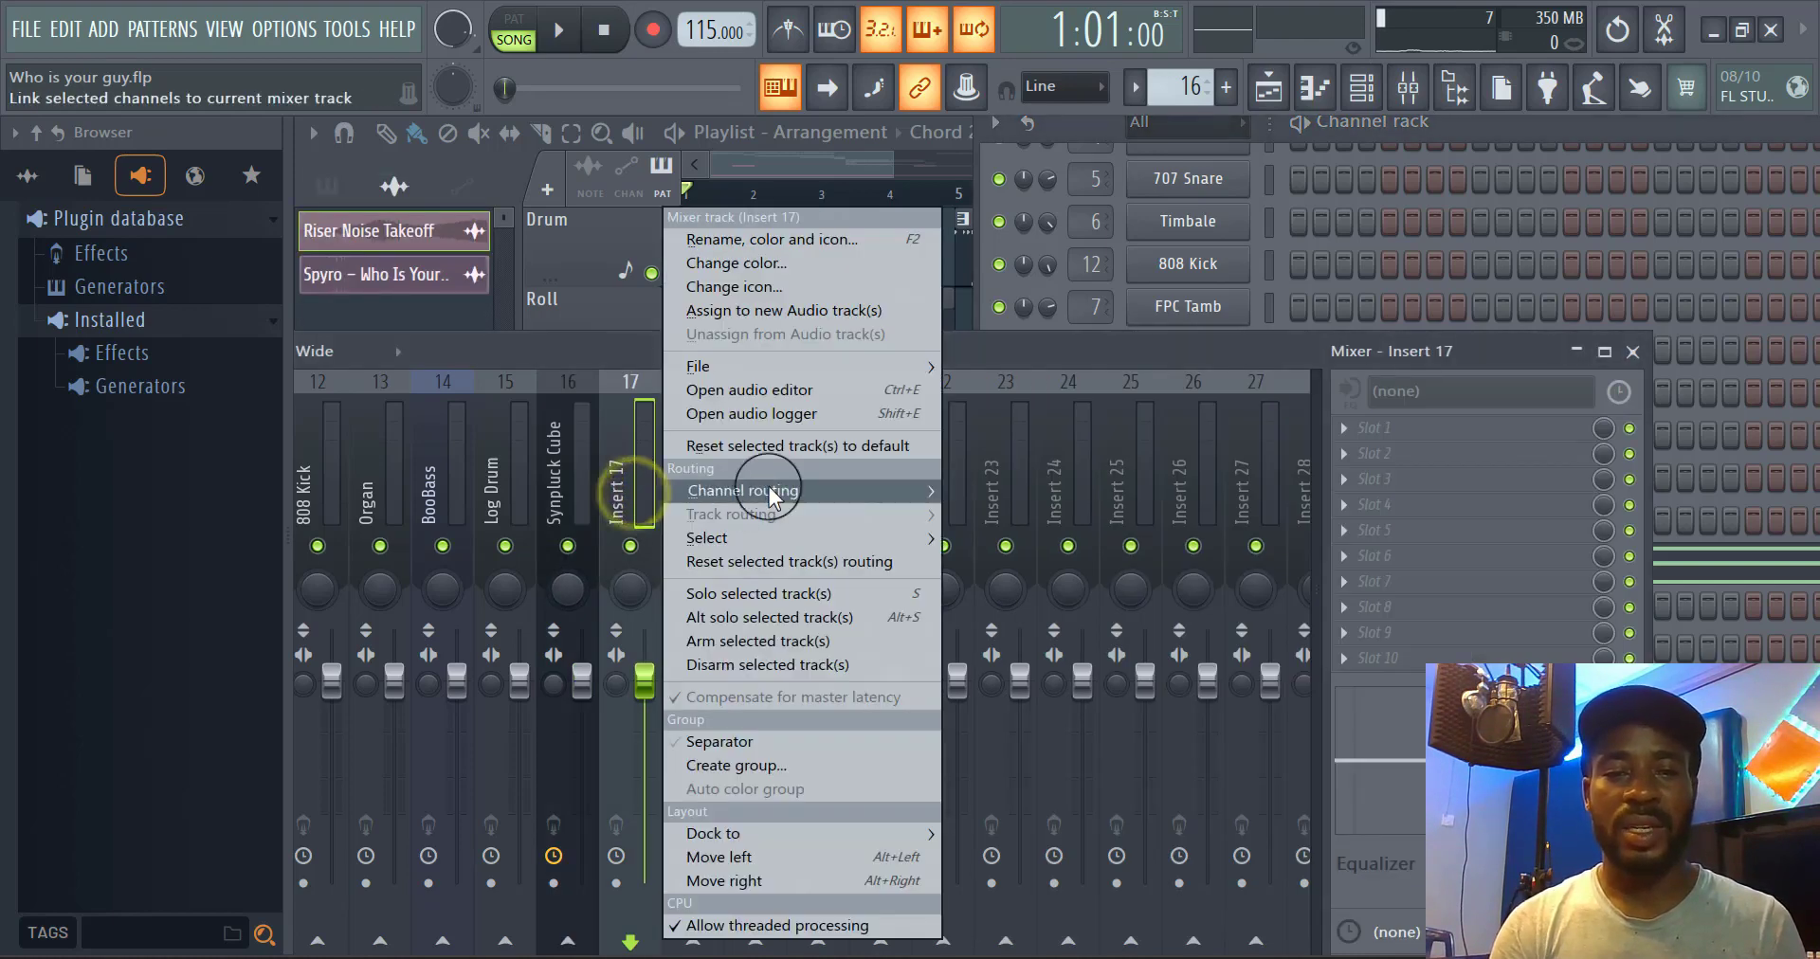
pyautogui.moveTo(803, 494)
pyautogui.click(1014, 488)
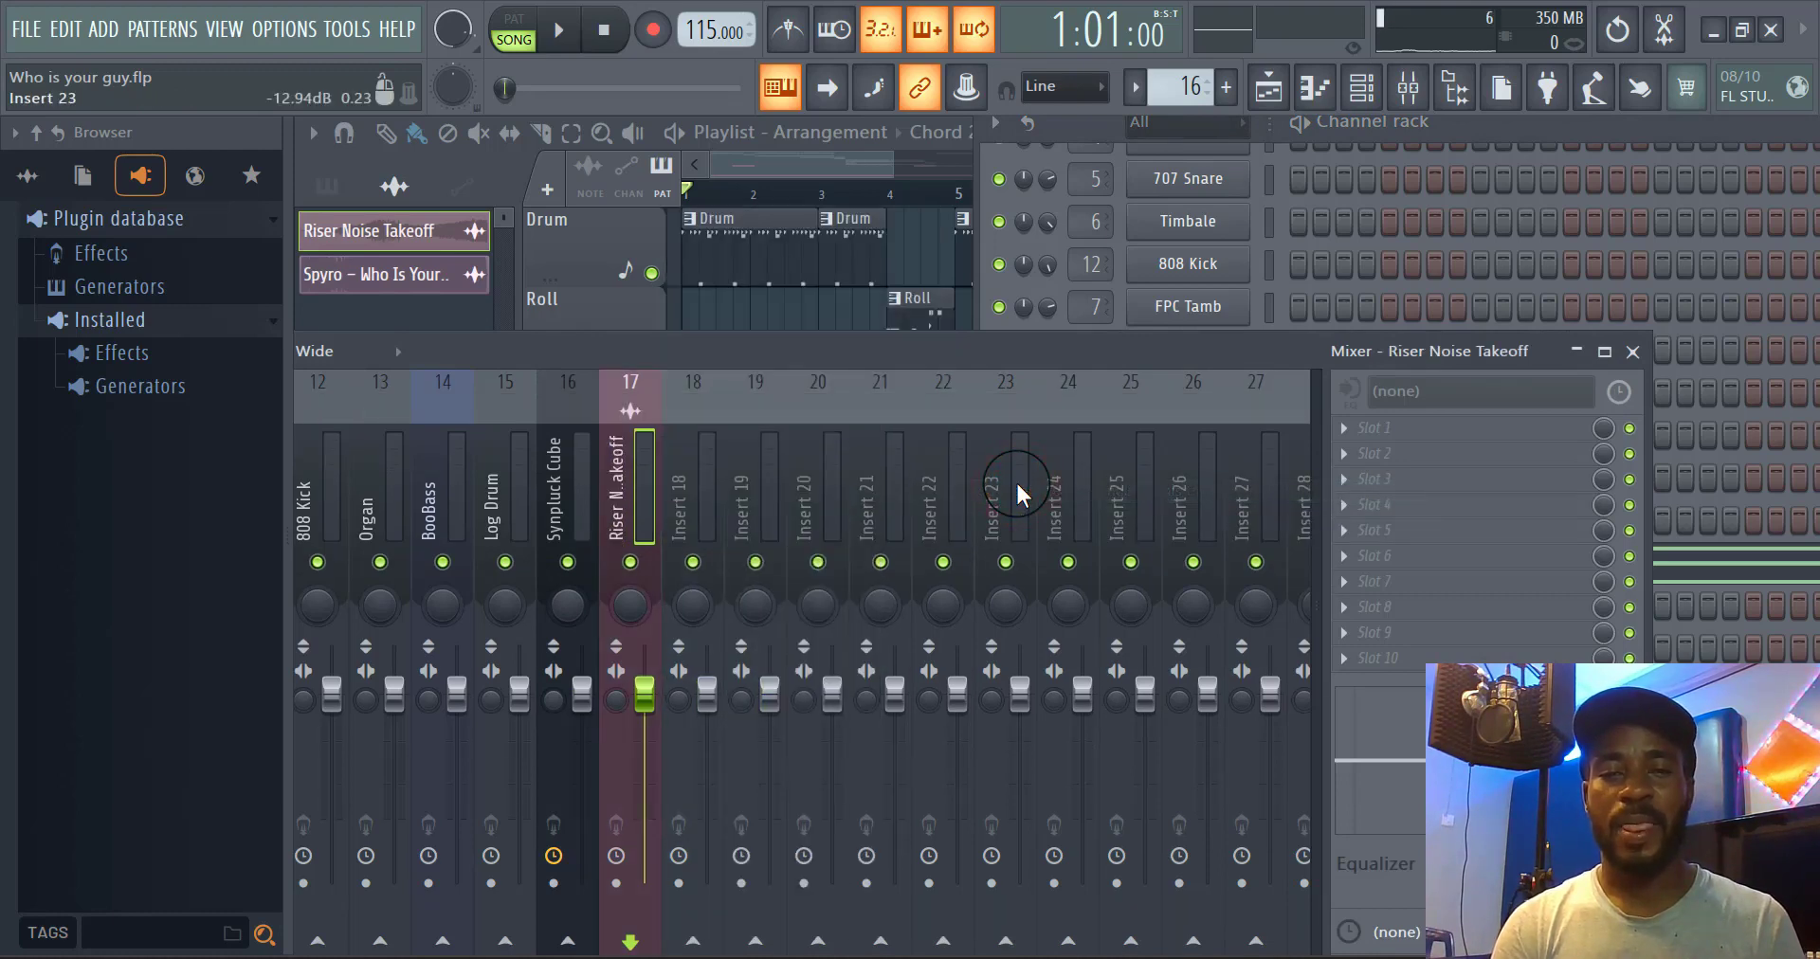
pyautogui.click(1632, 352)
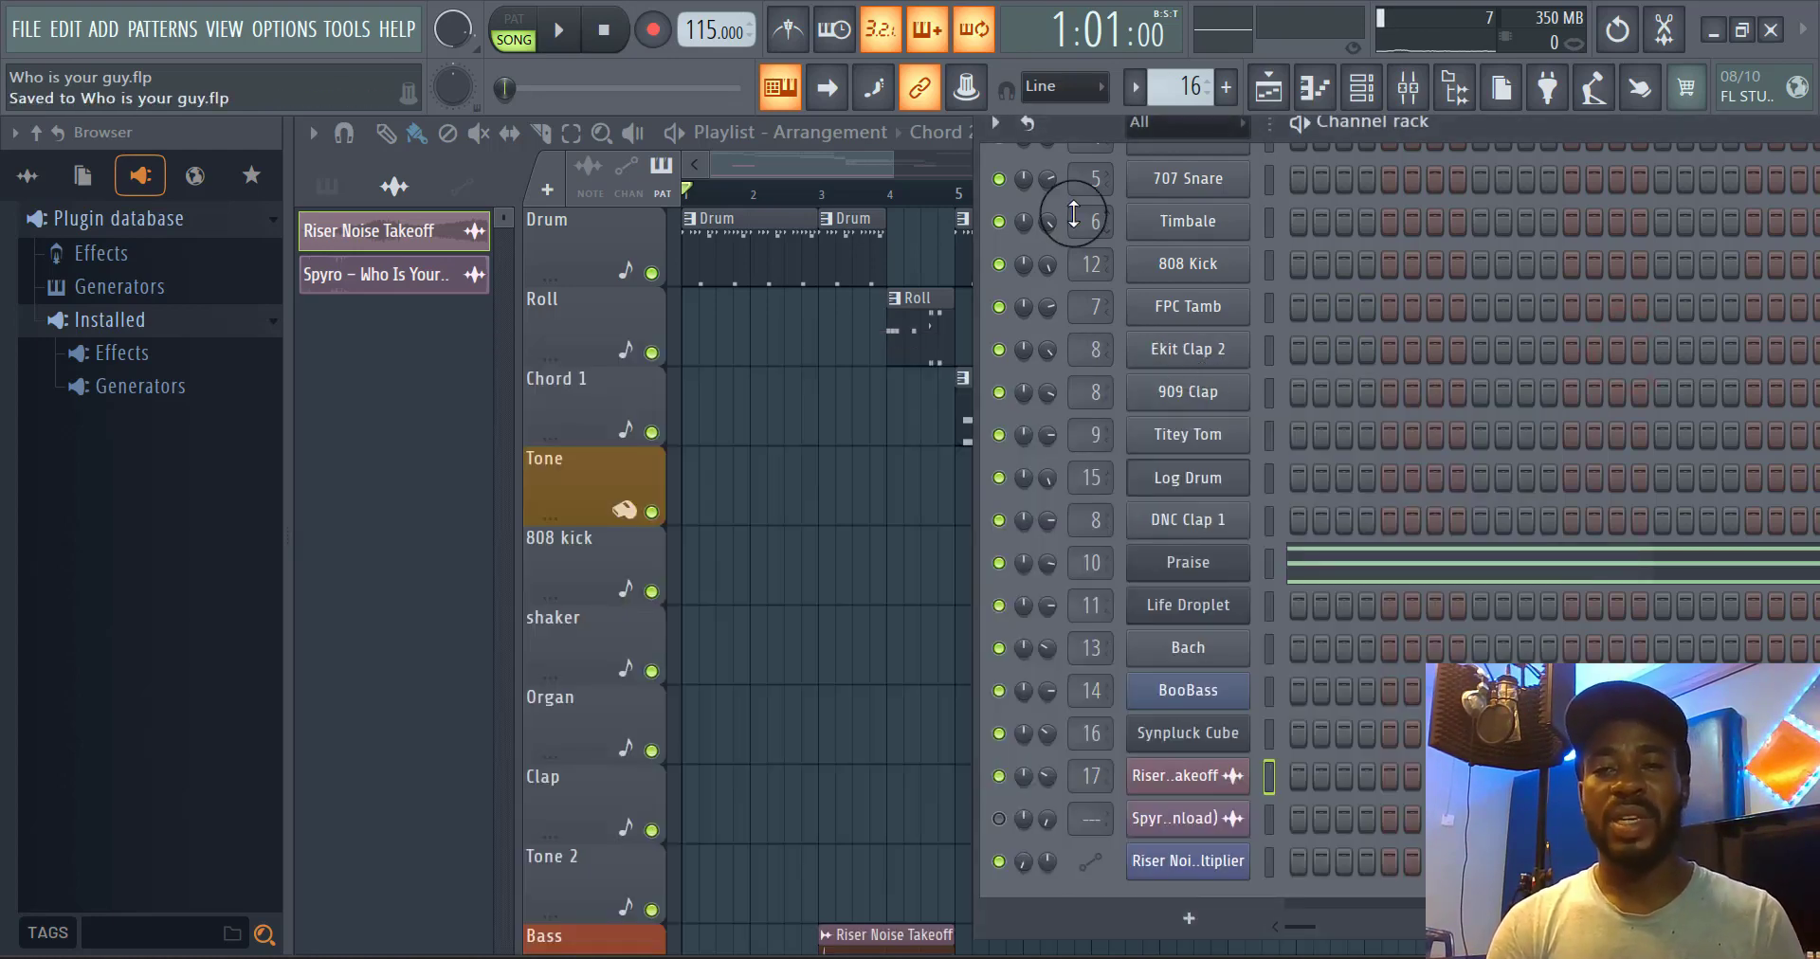
pyautogui.click(1408, 88)
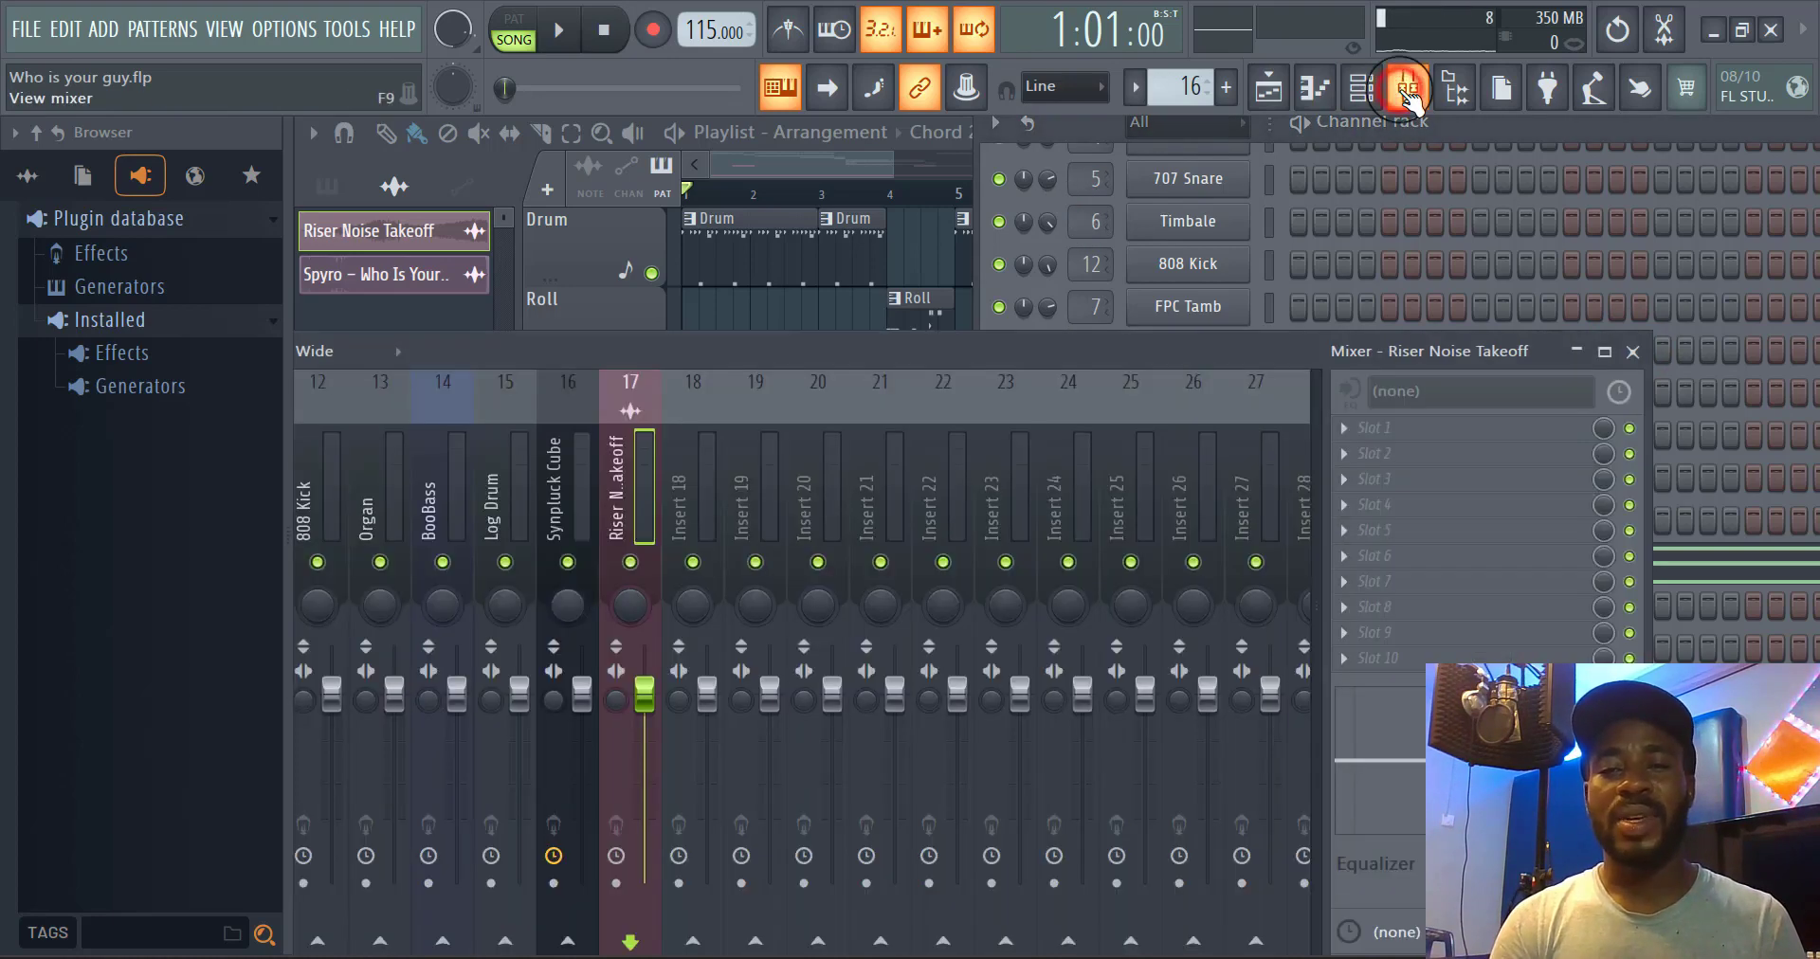
pyautogui.moveTo(1035, 351); pyautogui.dragTo(1162, 300)
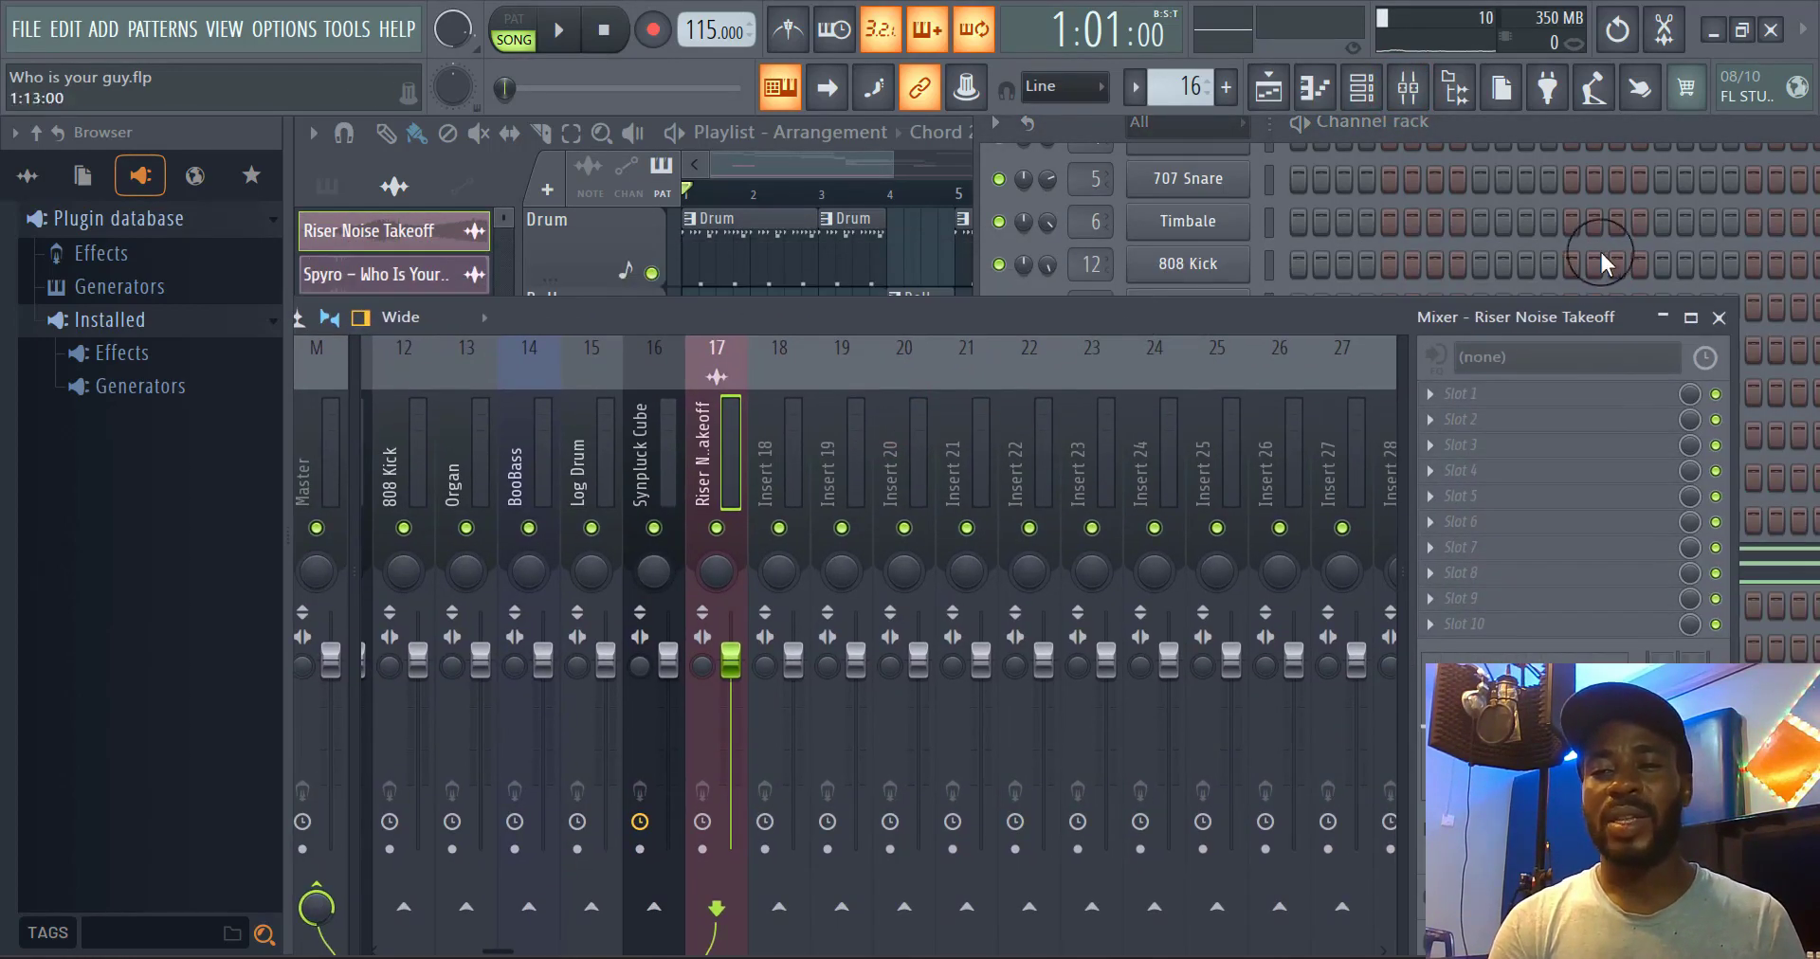
pyautogui.click(1718, 318)
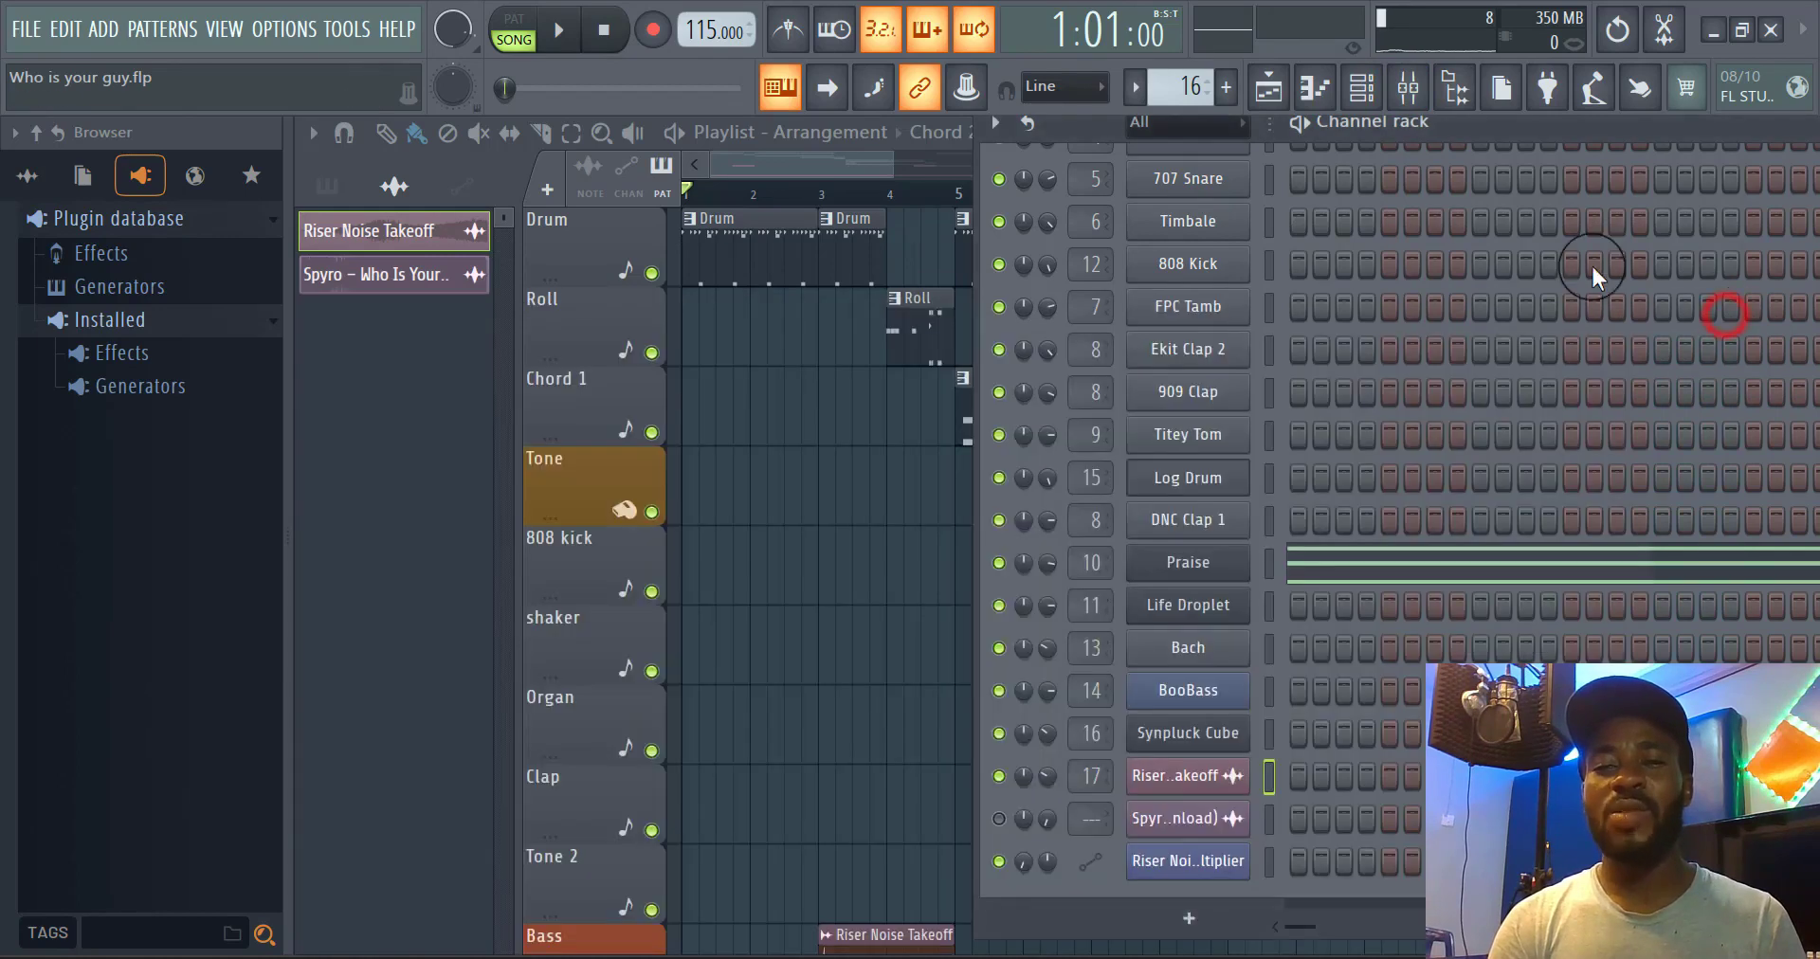
# Move the channel rack over the playlist and review the mixer assignments and volume knobs of all its channels
pyautogui.click(1358, 88)
pyautogui.click(1357, 88)
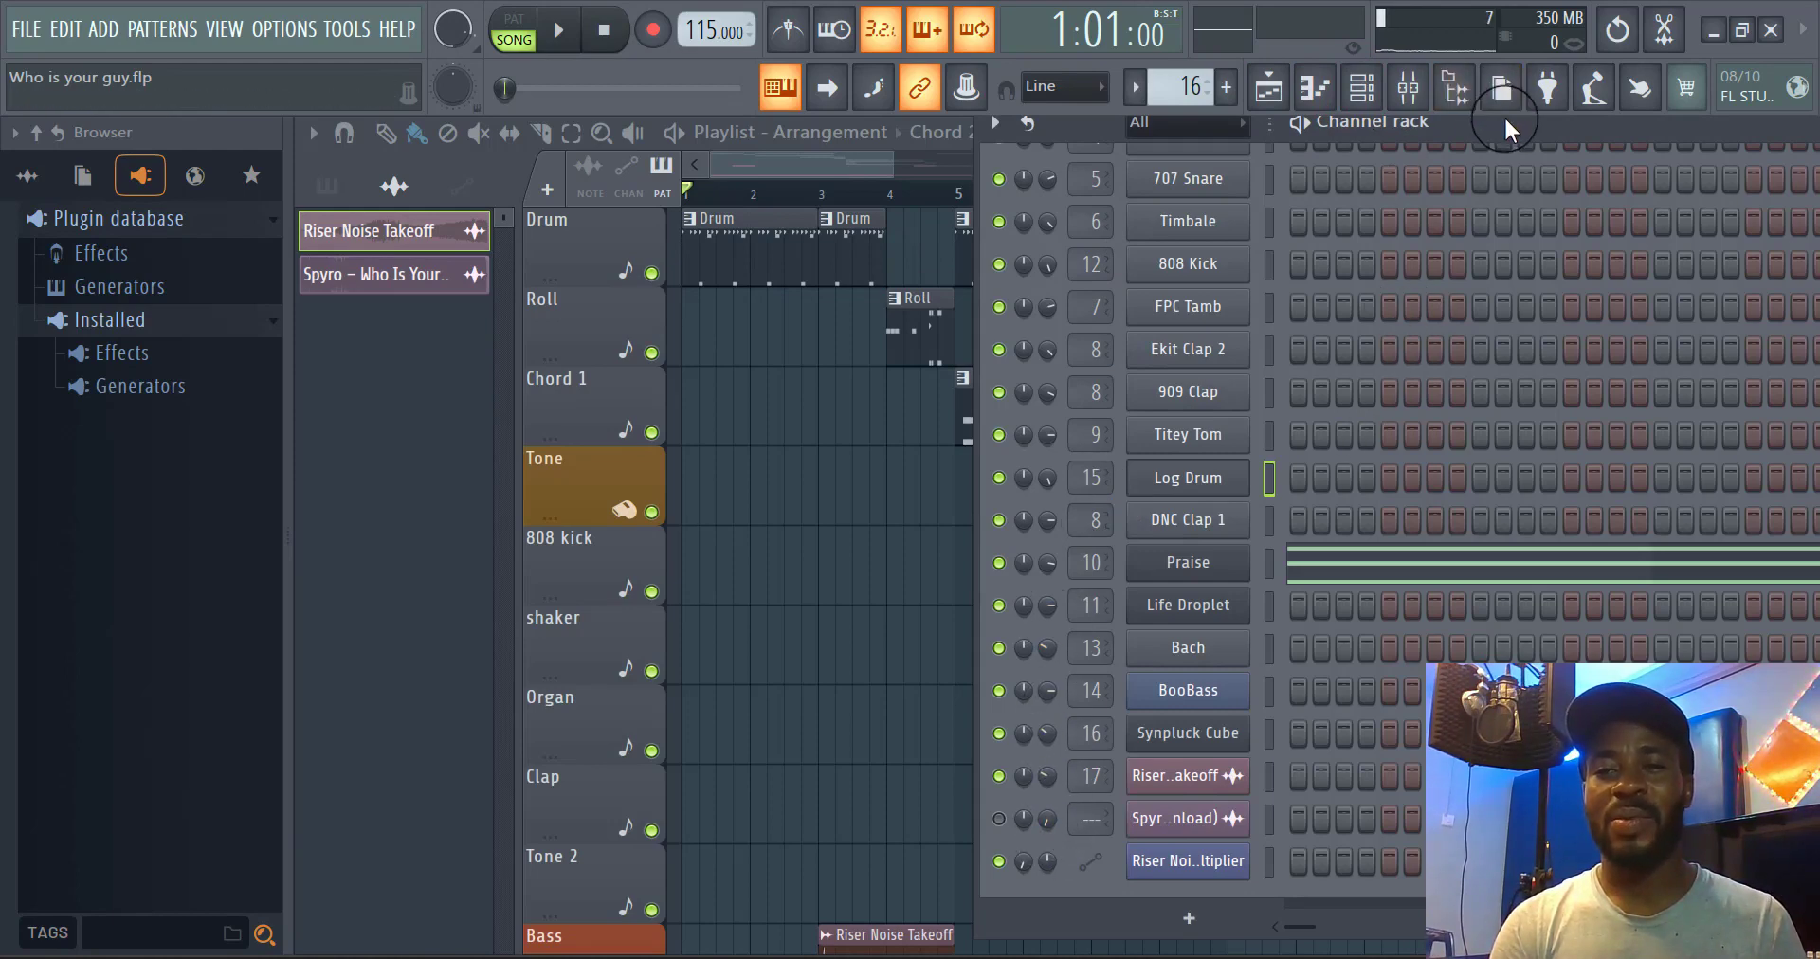
pyautogui.moveTo(1503, 116); pyautogui.dragTo(863, 220)
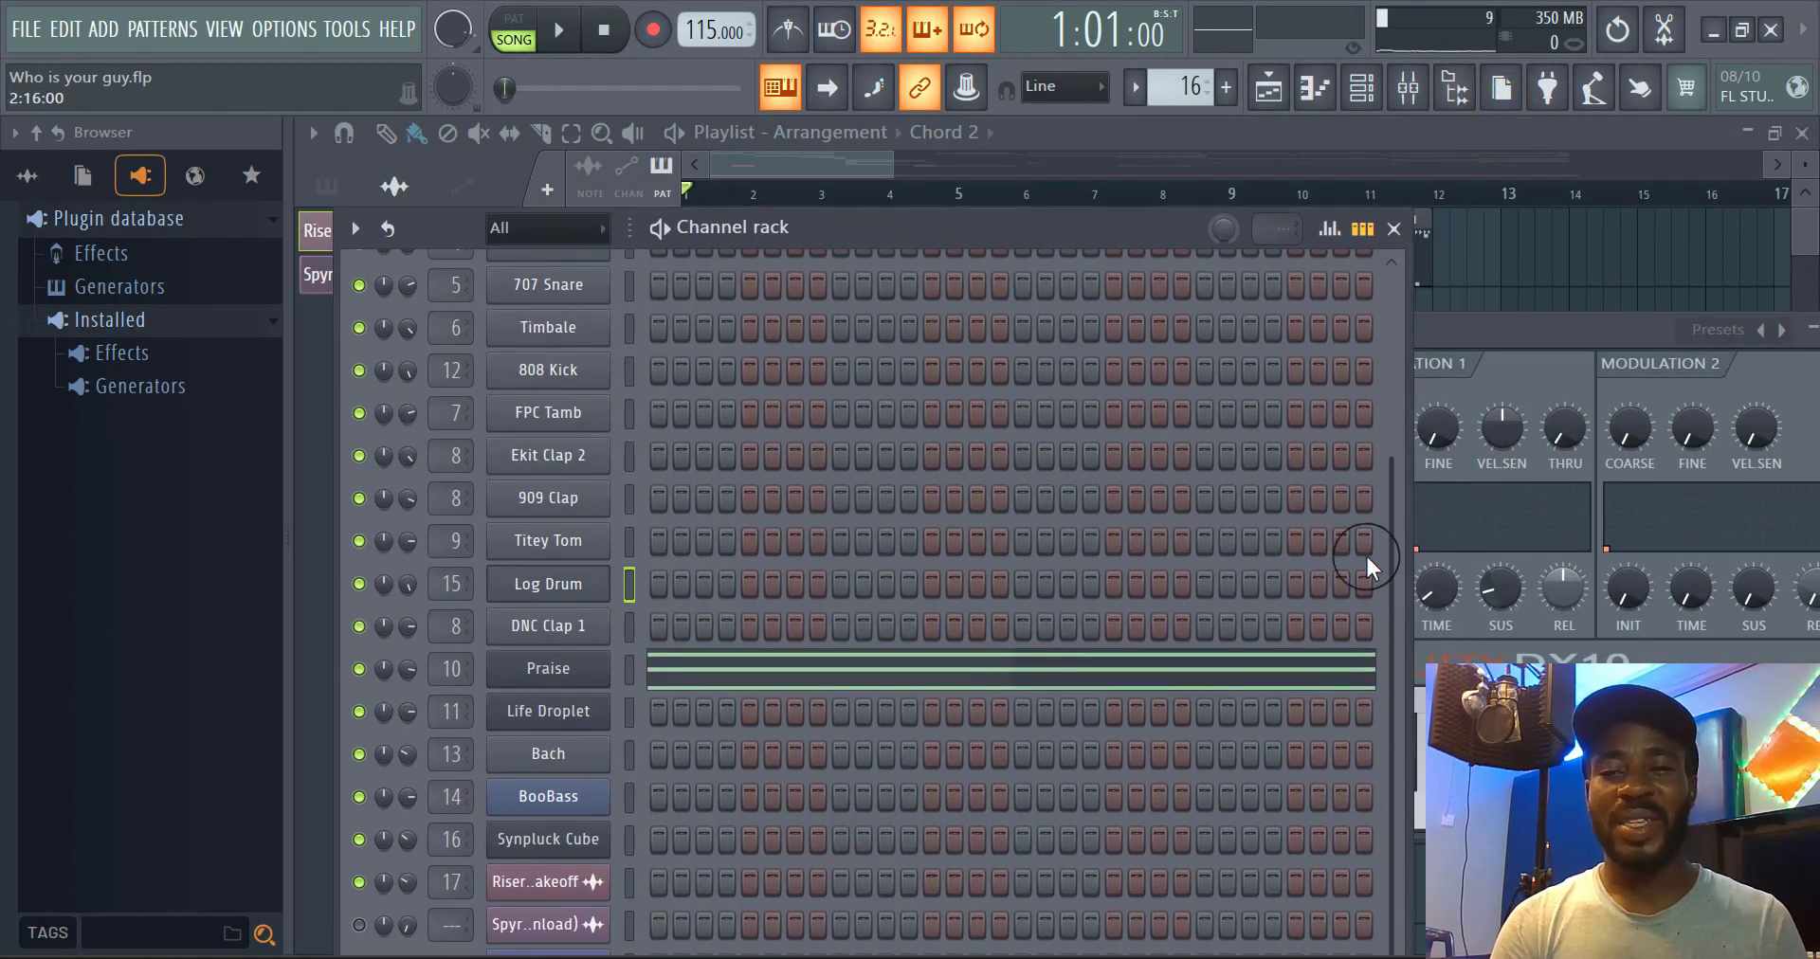
pyautogui.moveTo(1391, 577); pyautogui.dragTo(1362, 322)
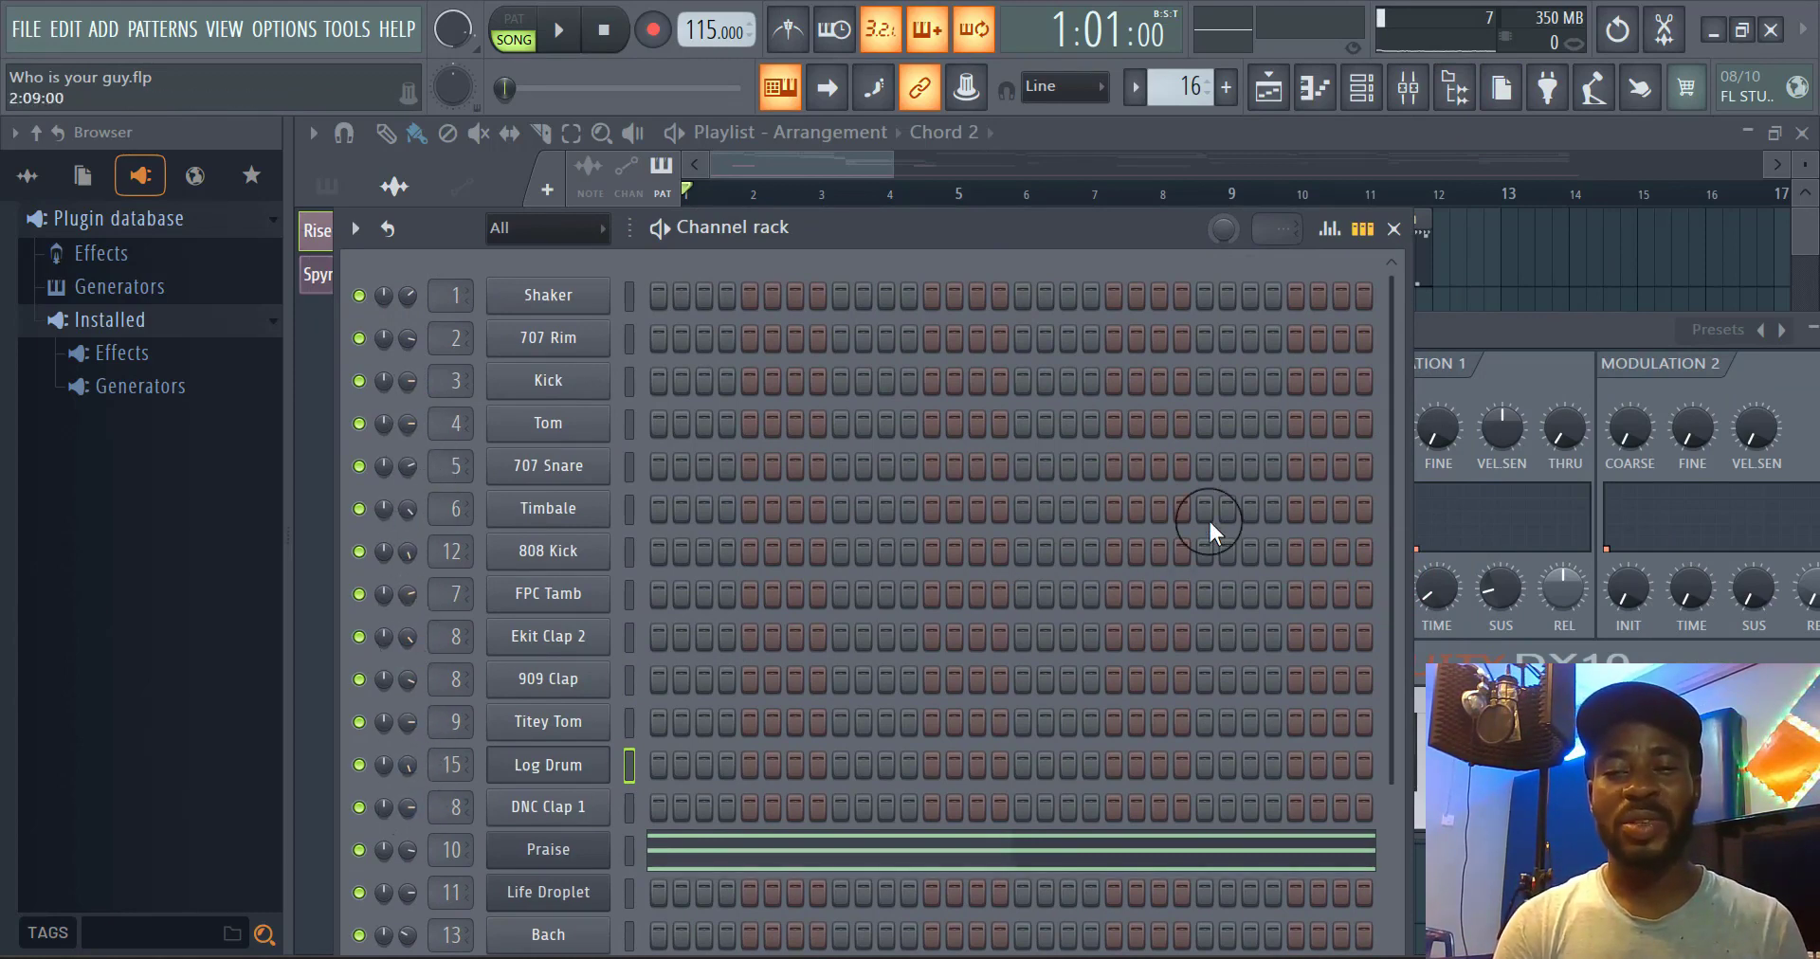
pyautogui.scroll(-4, 1367, 663)
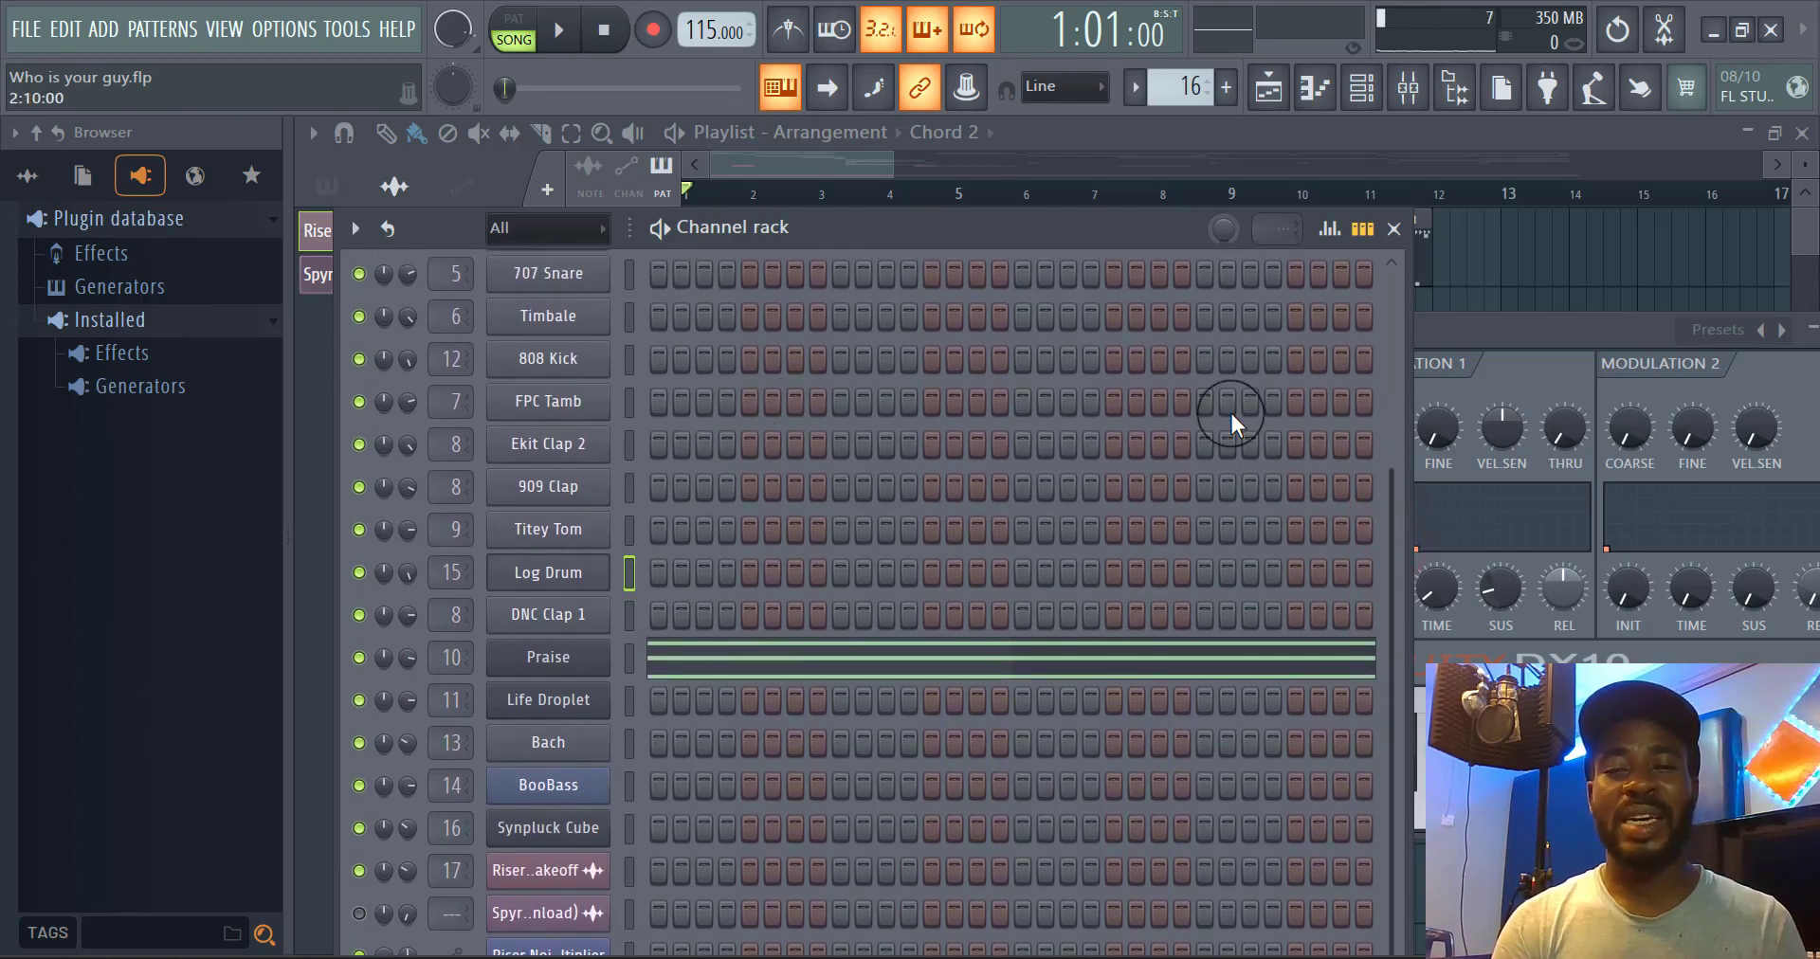
pyautogui.moveTo(1389, 537); pyautogui.dragTo(1365, 305)
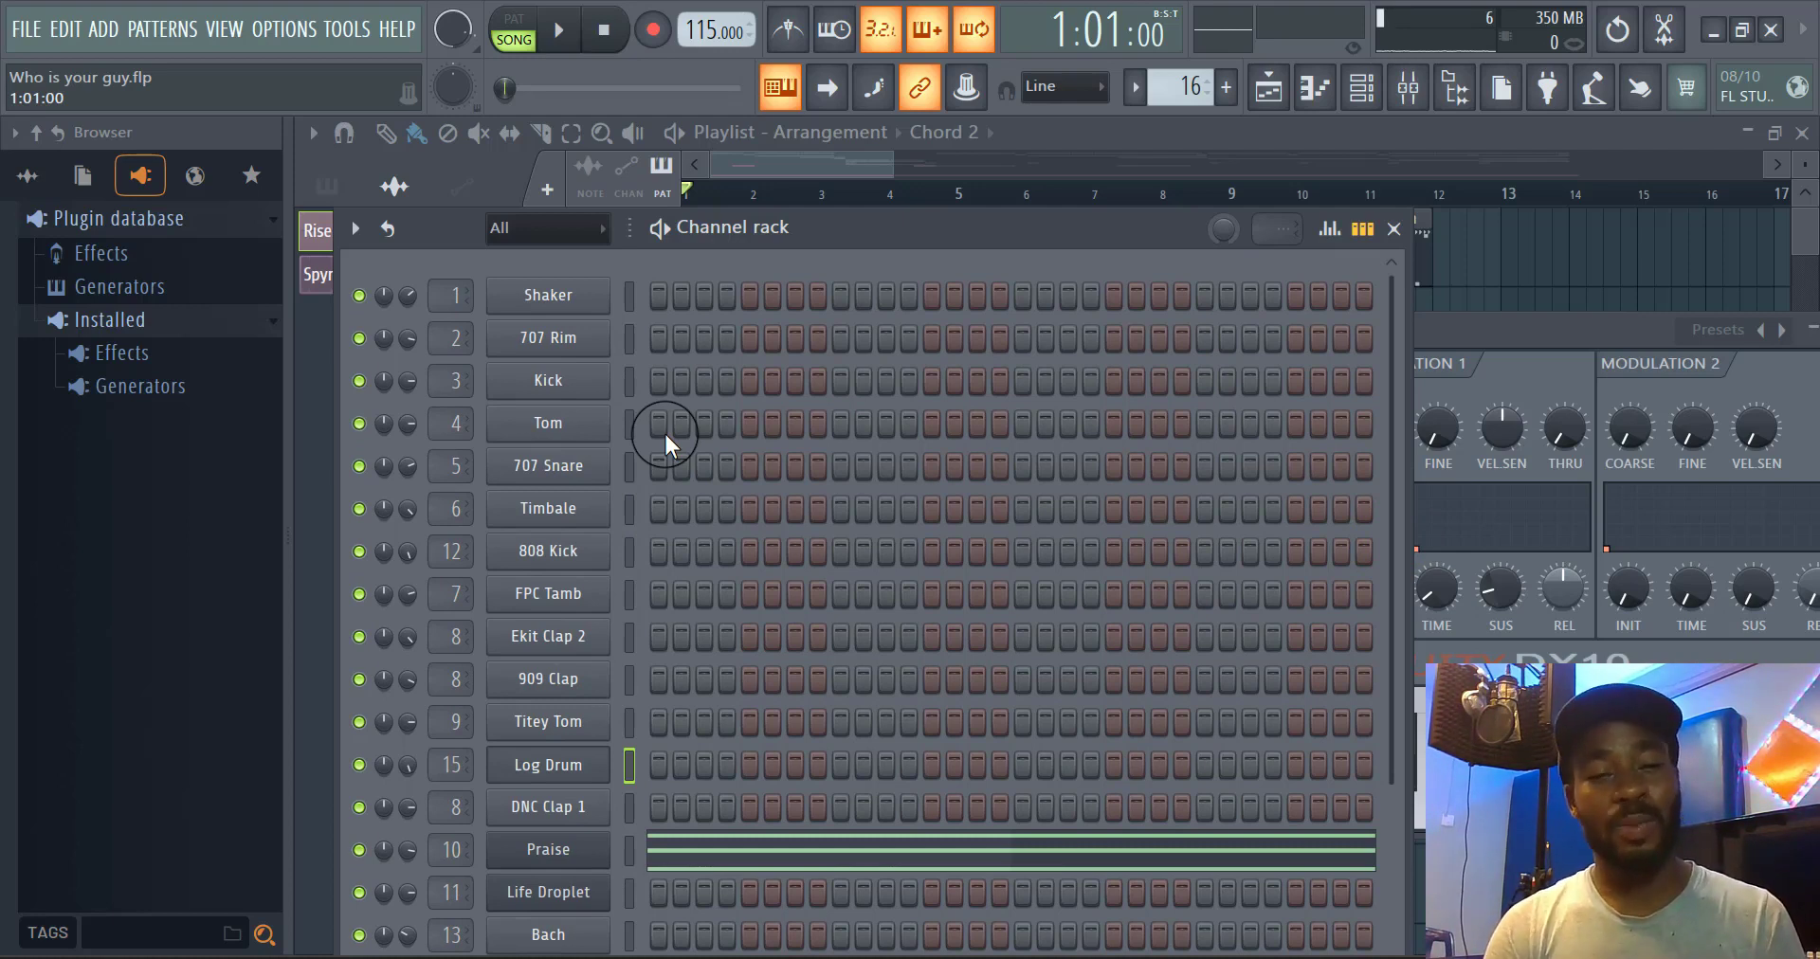
# Reset the channel volumes of the Shaker, 707 Rim, Kick and Tom to default
pyautogui.rightClick(411, 298)
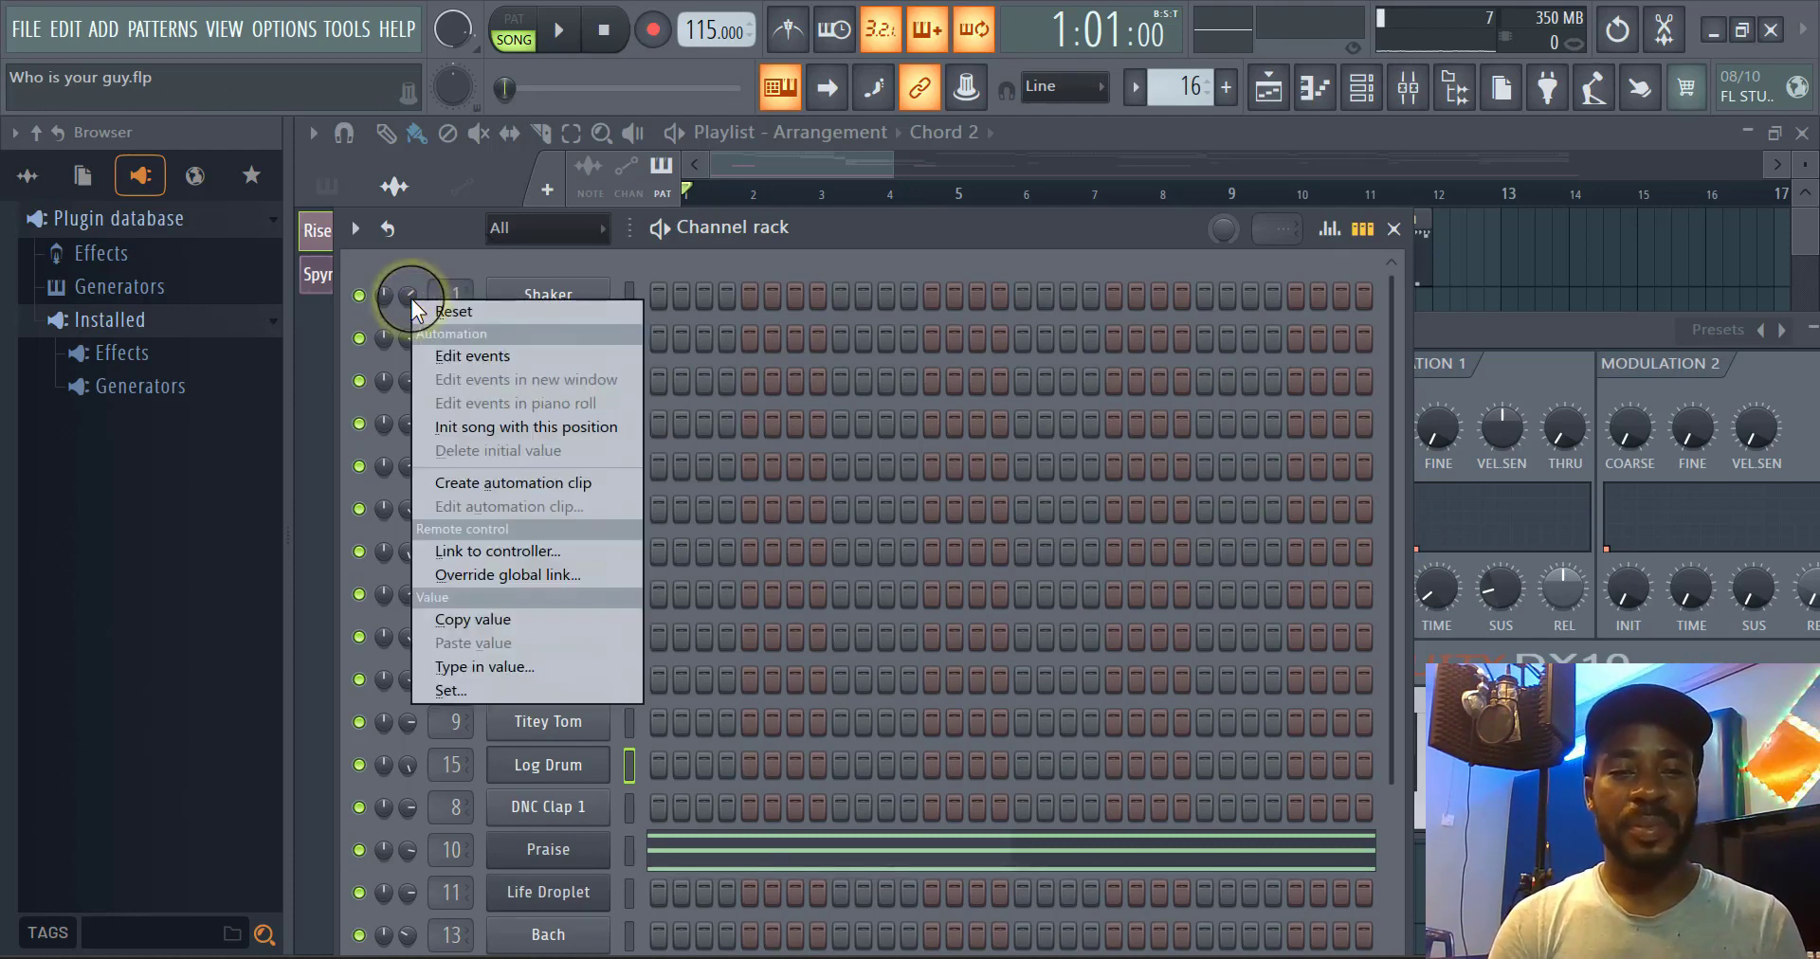
pyautogui.click(463, 311)
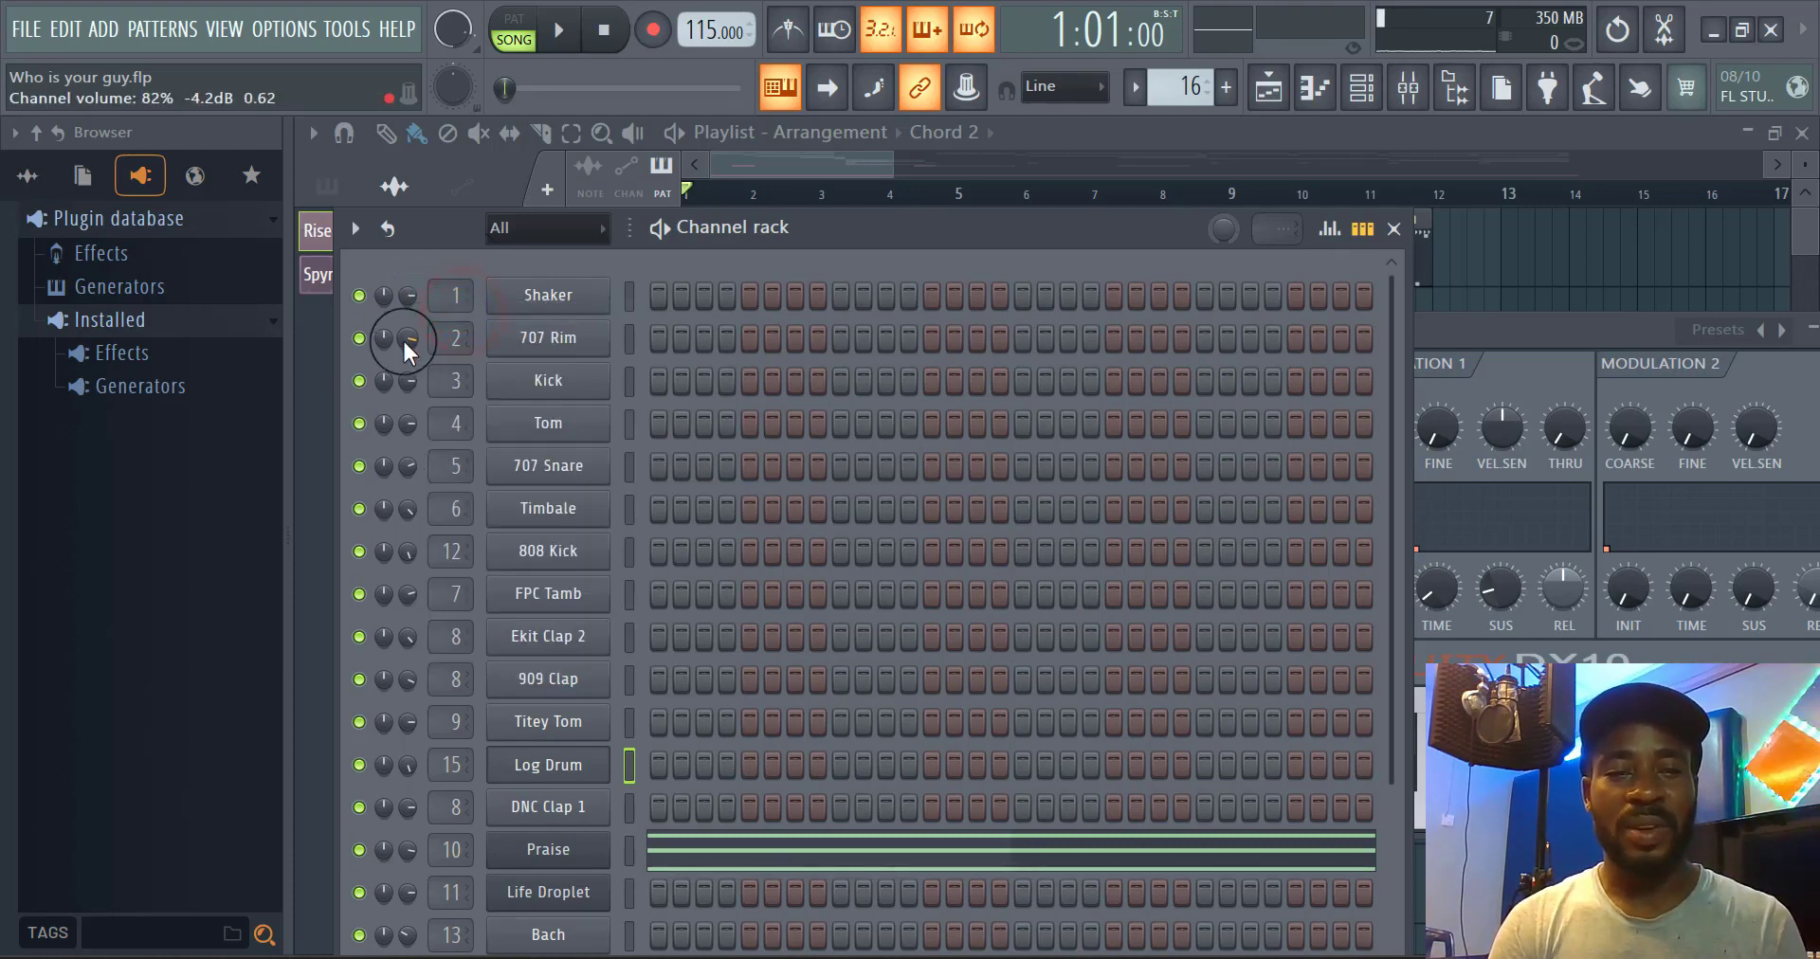
pyautogui.rightClick(404, 341)
pyautogui.click(464, 347)
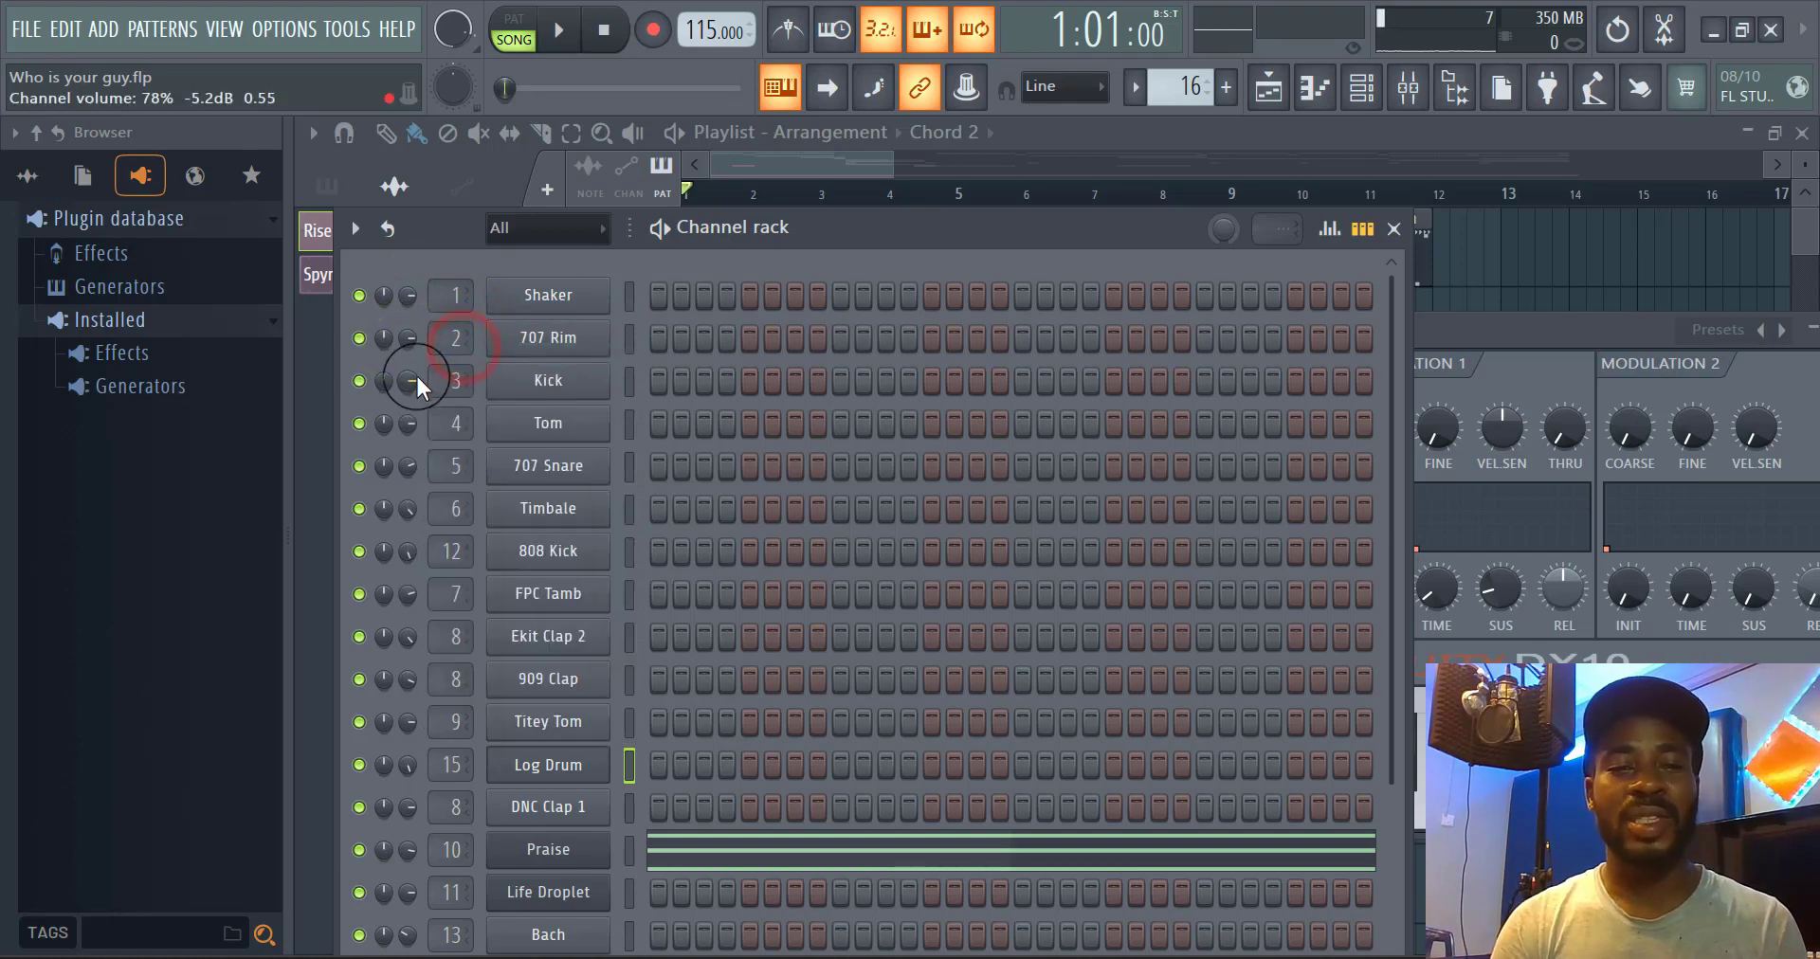
pyautogui.rightClick(415, 377)
pyautogui.click(468, 383)
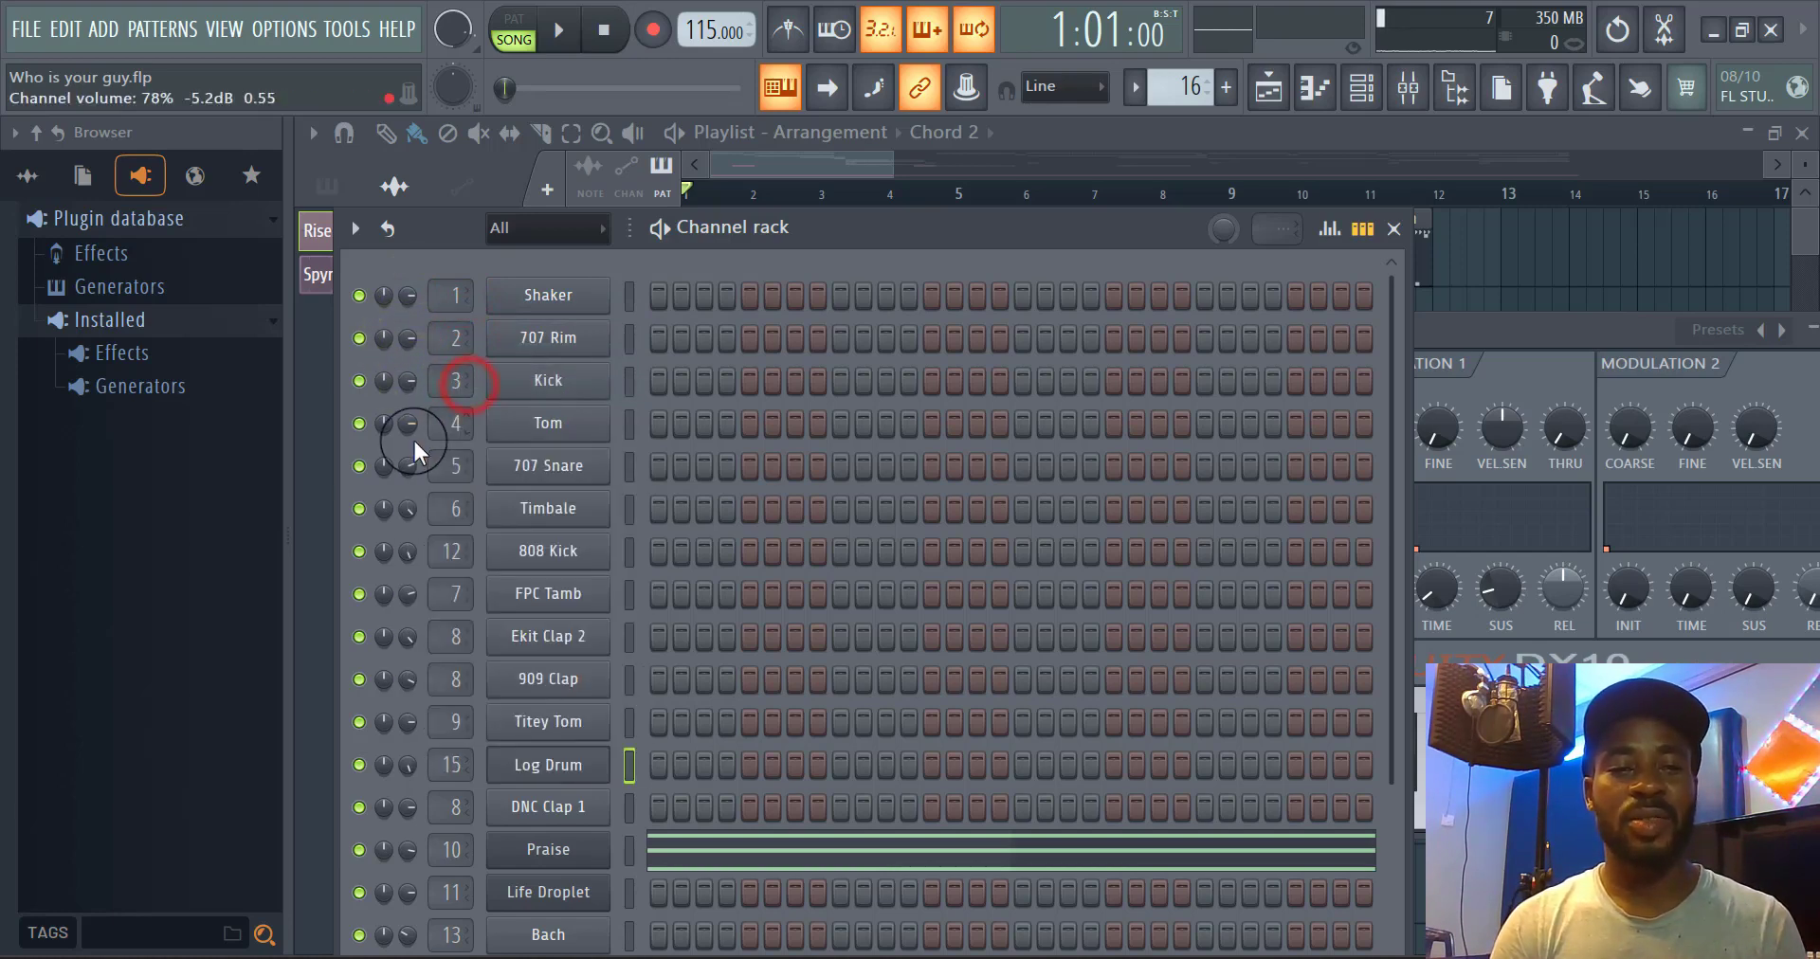
pyautogui.rightClick(408, 430)
pyautogui.click(466, 435)
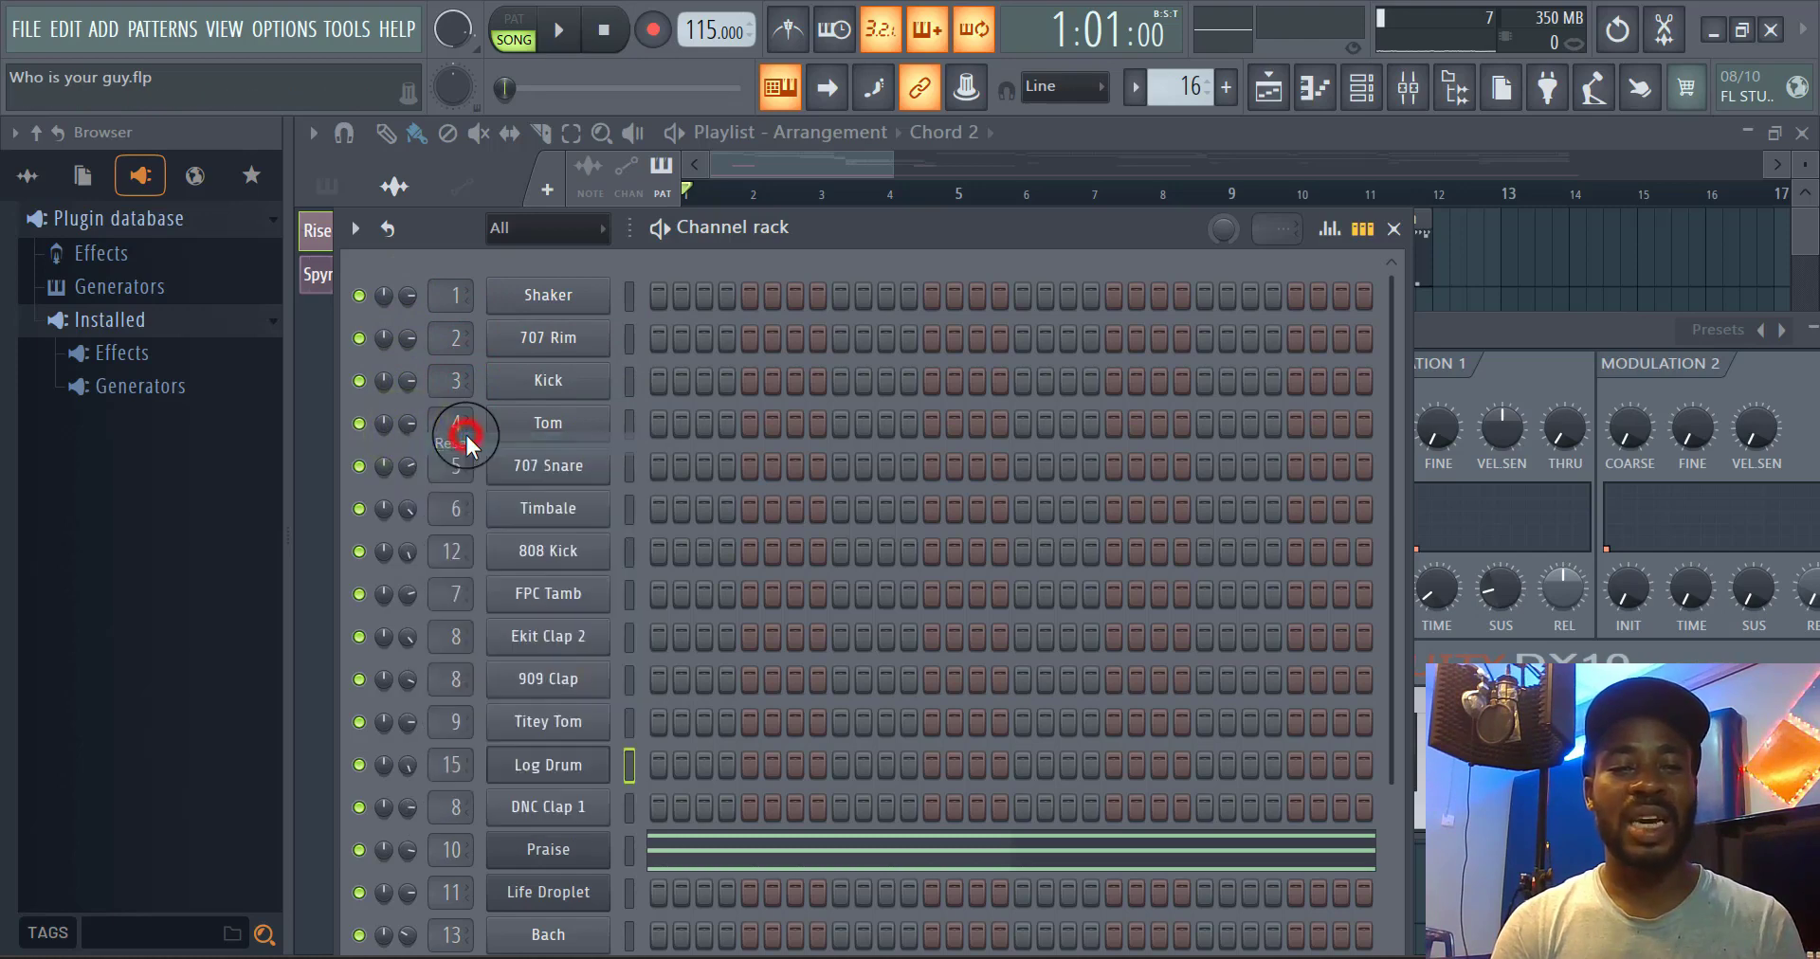
# Reset the channel volumes of the 707 Snare, Timbale and 808 Kick to default
pyautogui.rightClick(413, 468)
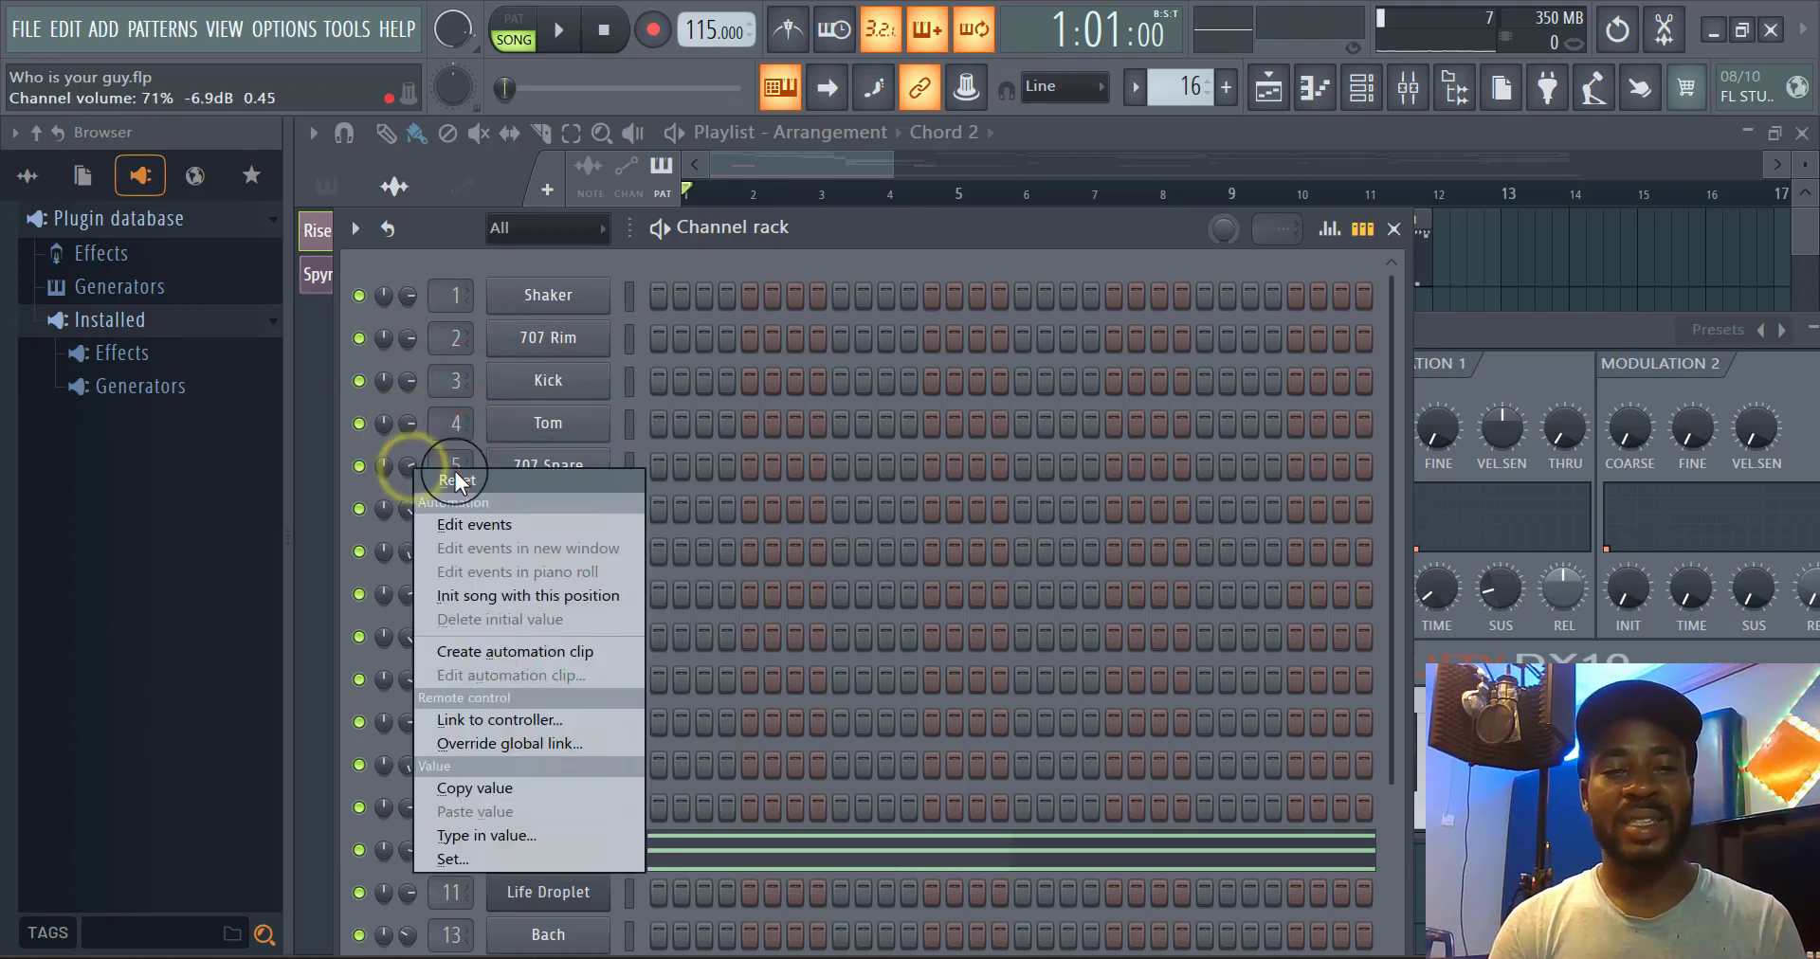
pyautogui.click(455, 470)
pyautogui.rightClick(413, 503)
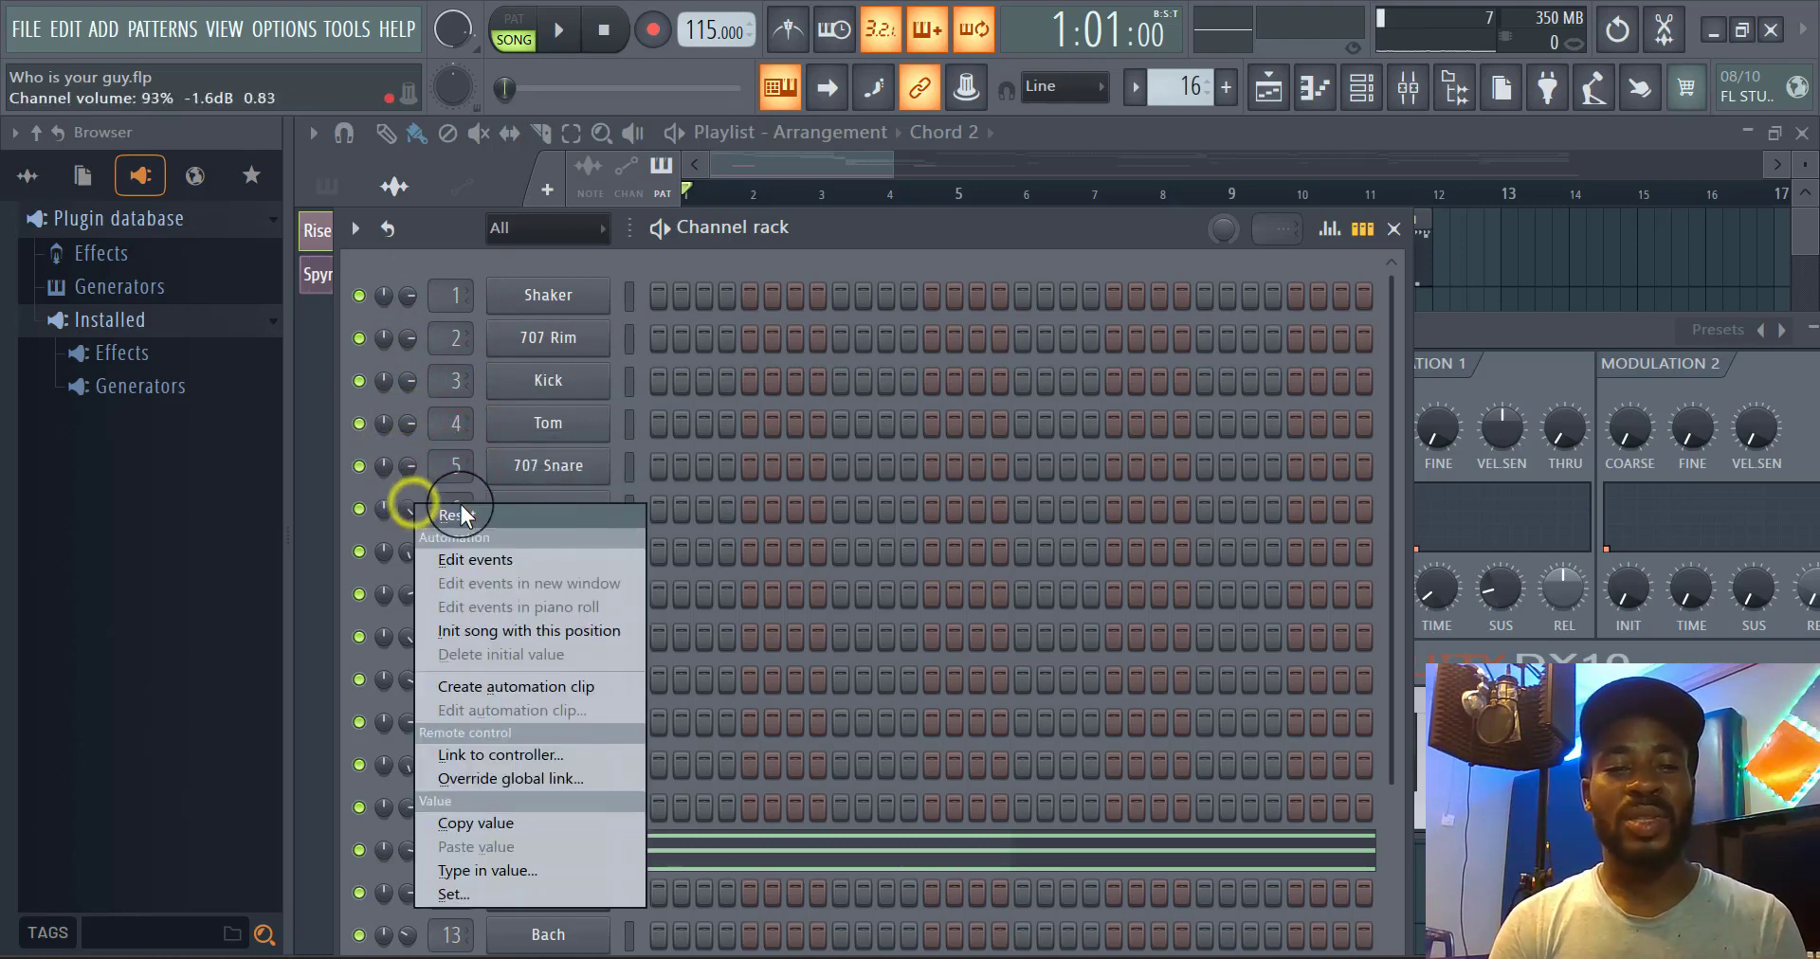
pyautogui.click(466, 512)
pyautogui.rightClick(412, 549)
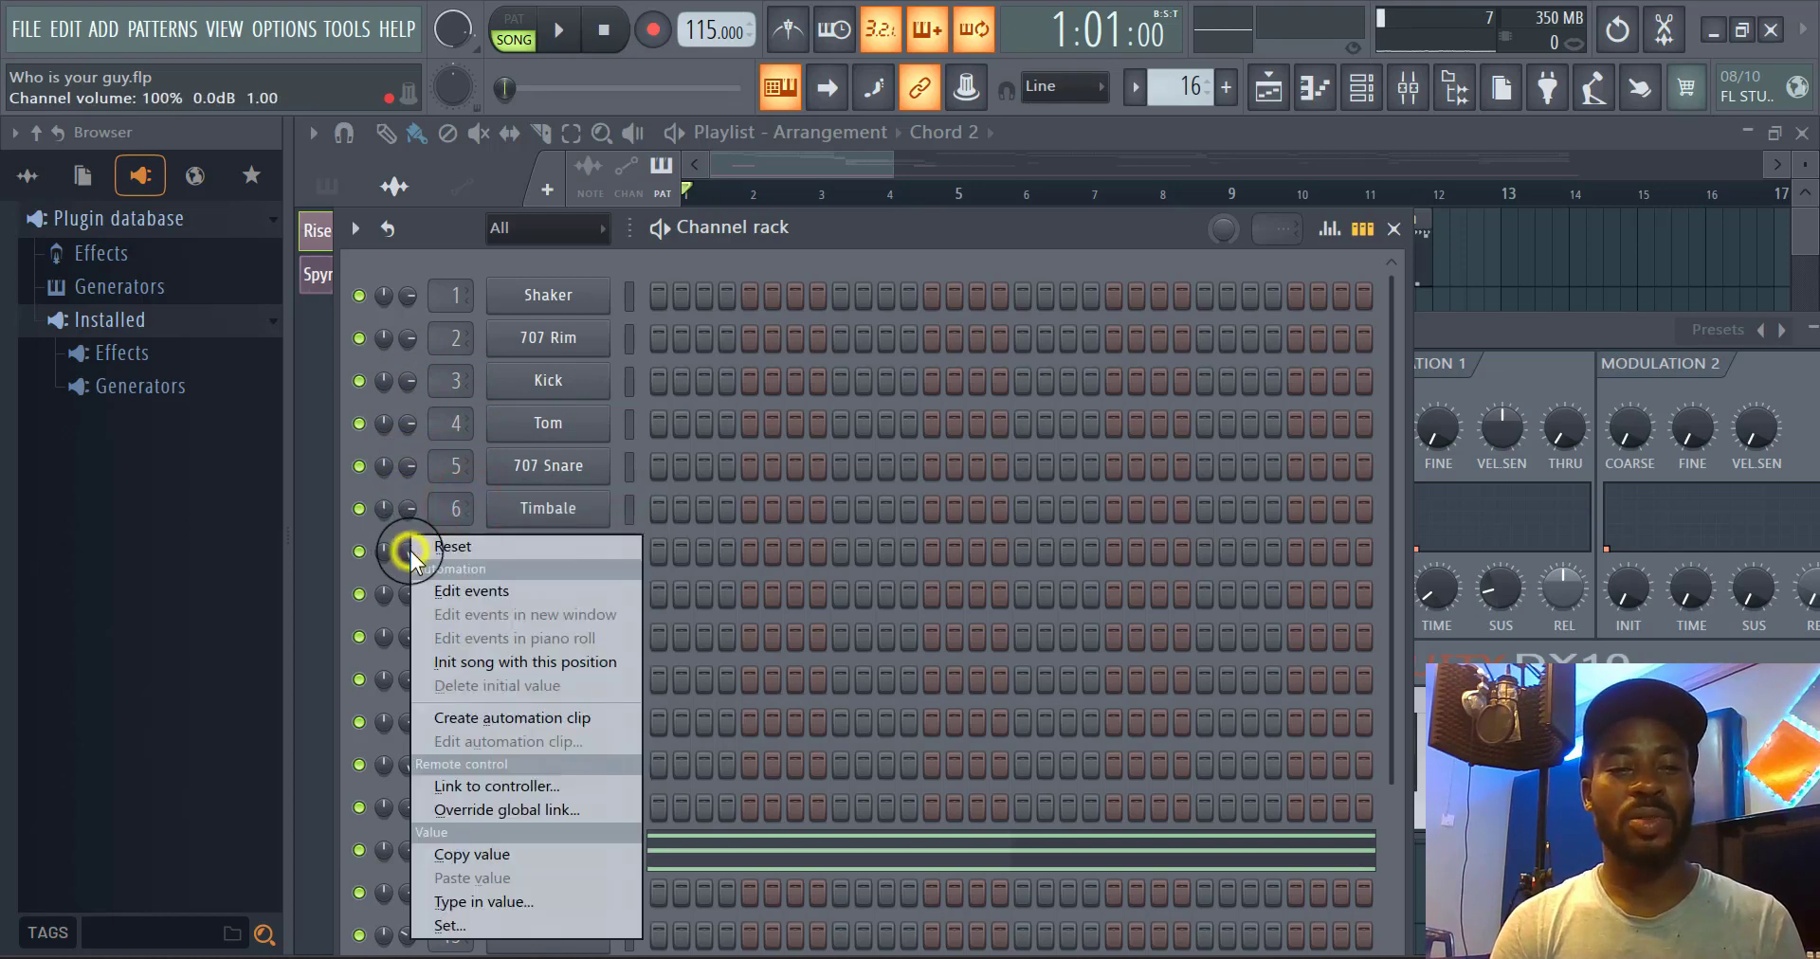
pyautogui.click(452, 550)
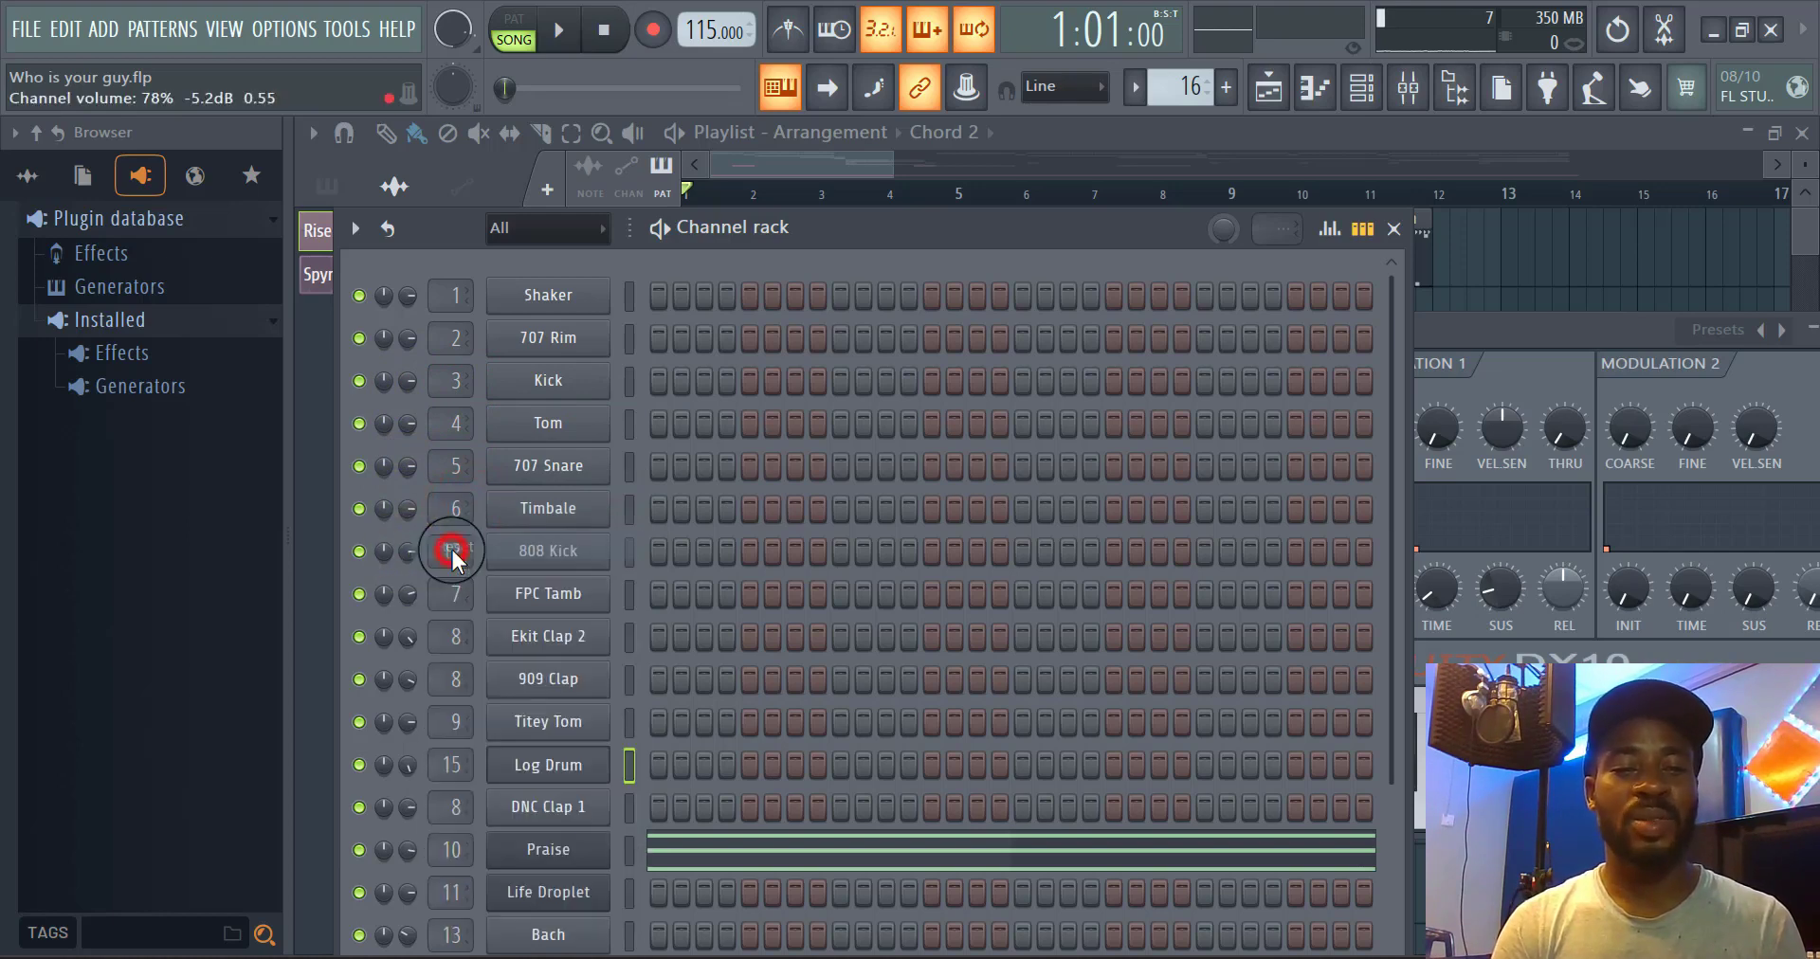
# Reset the channel volumes of the FPC Tamb, Ekit Clap 2 and Log Drum to default
pyautogui.rightClick(411, 596)
pyautogui.click(527, 548)
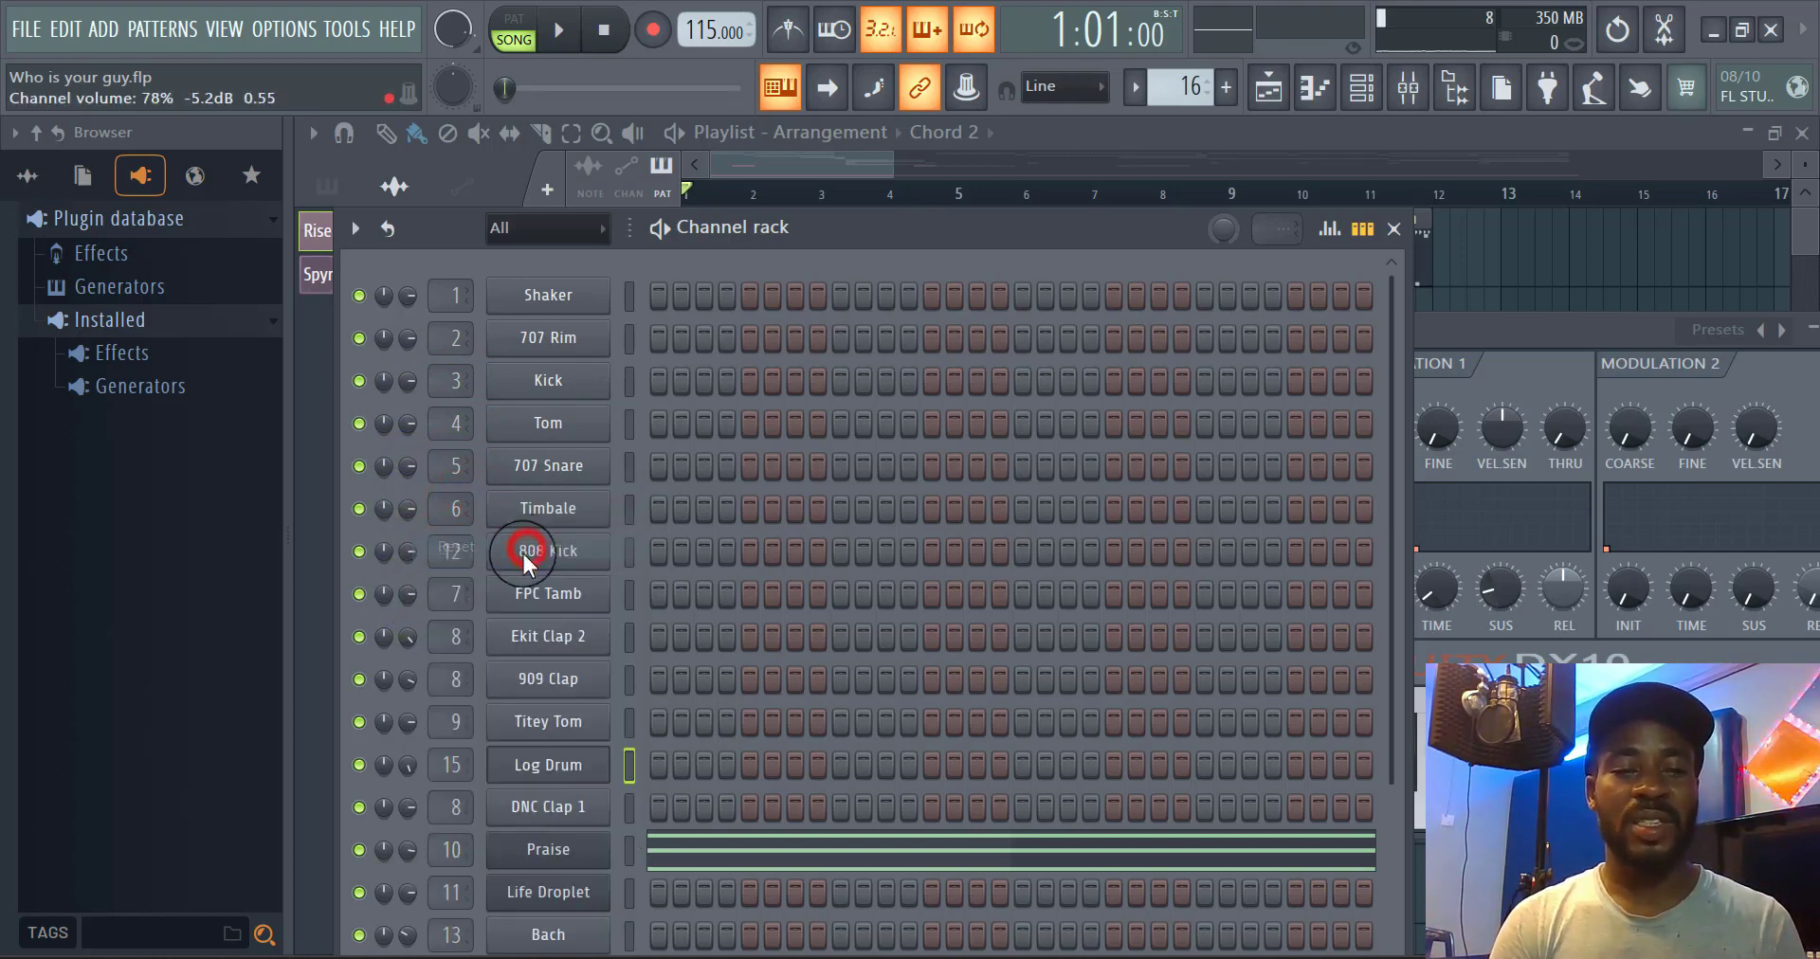
pyautogui.rightClick(408, 639)
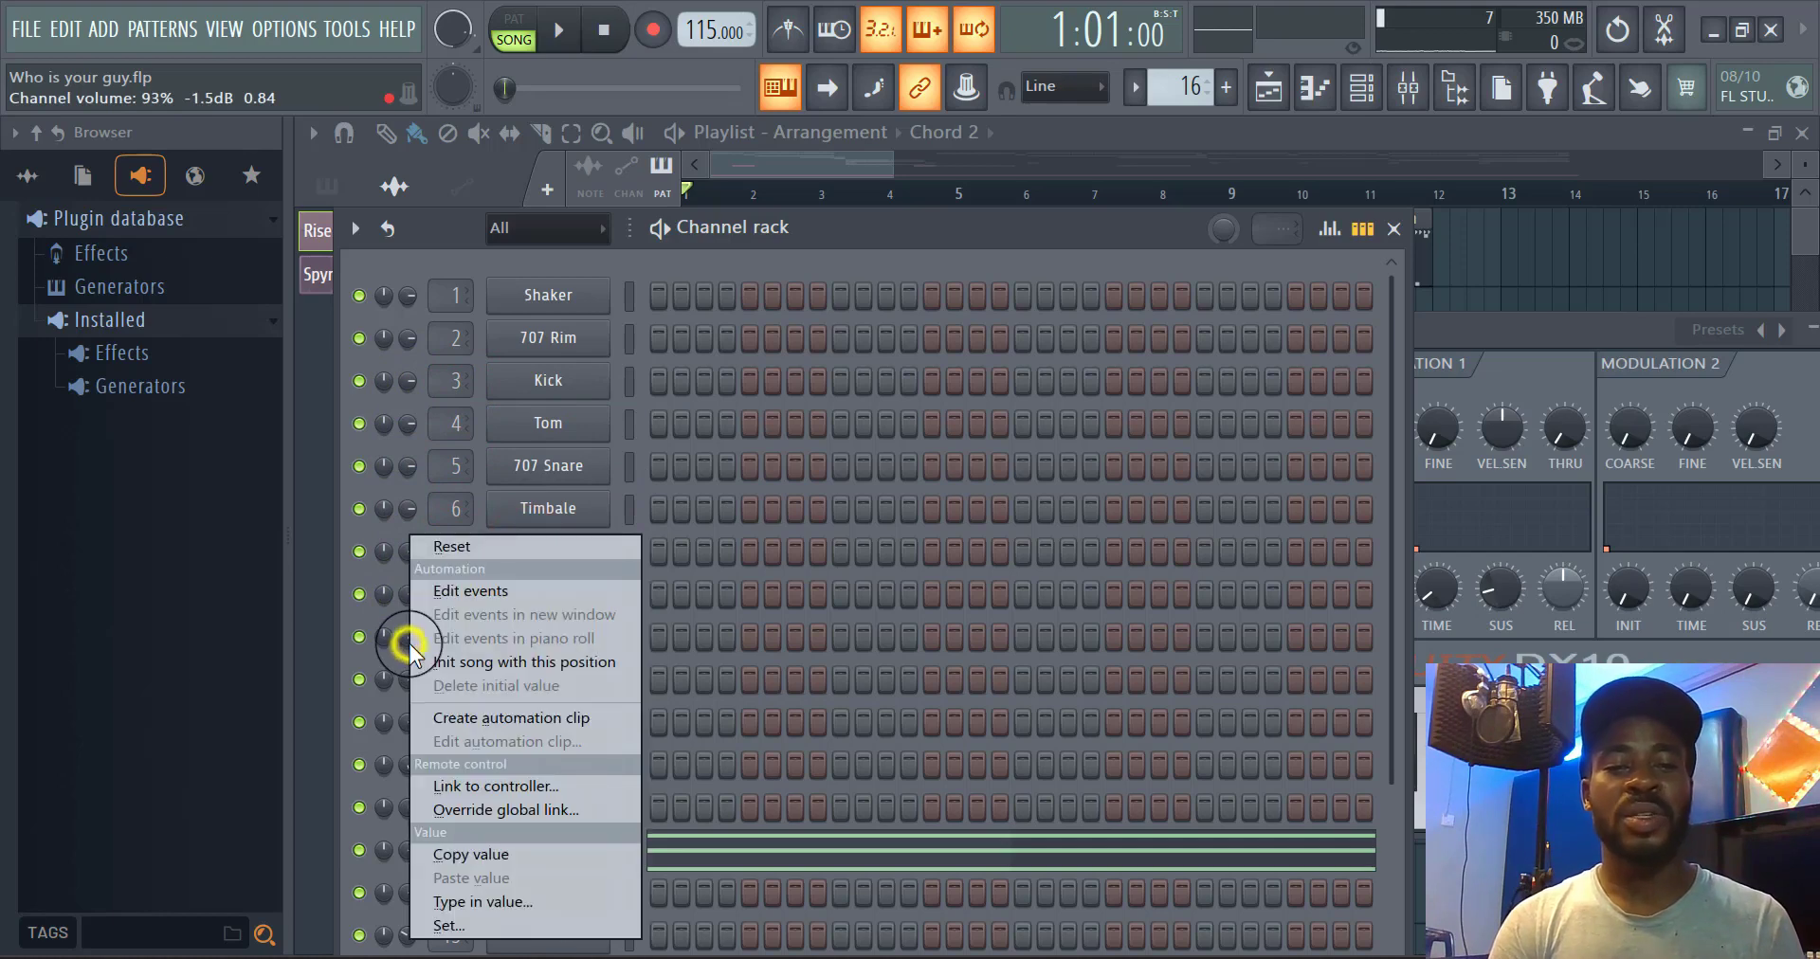
pyautogui.click(509, 548)
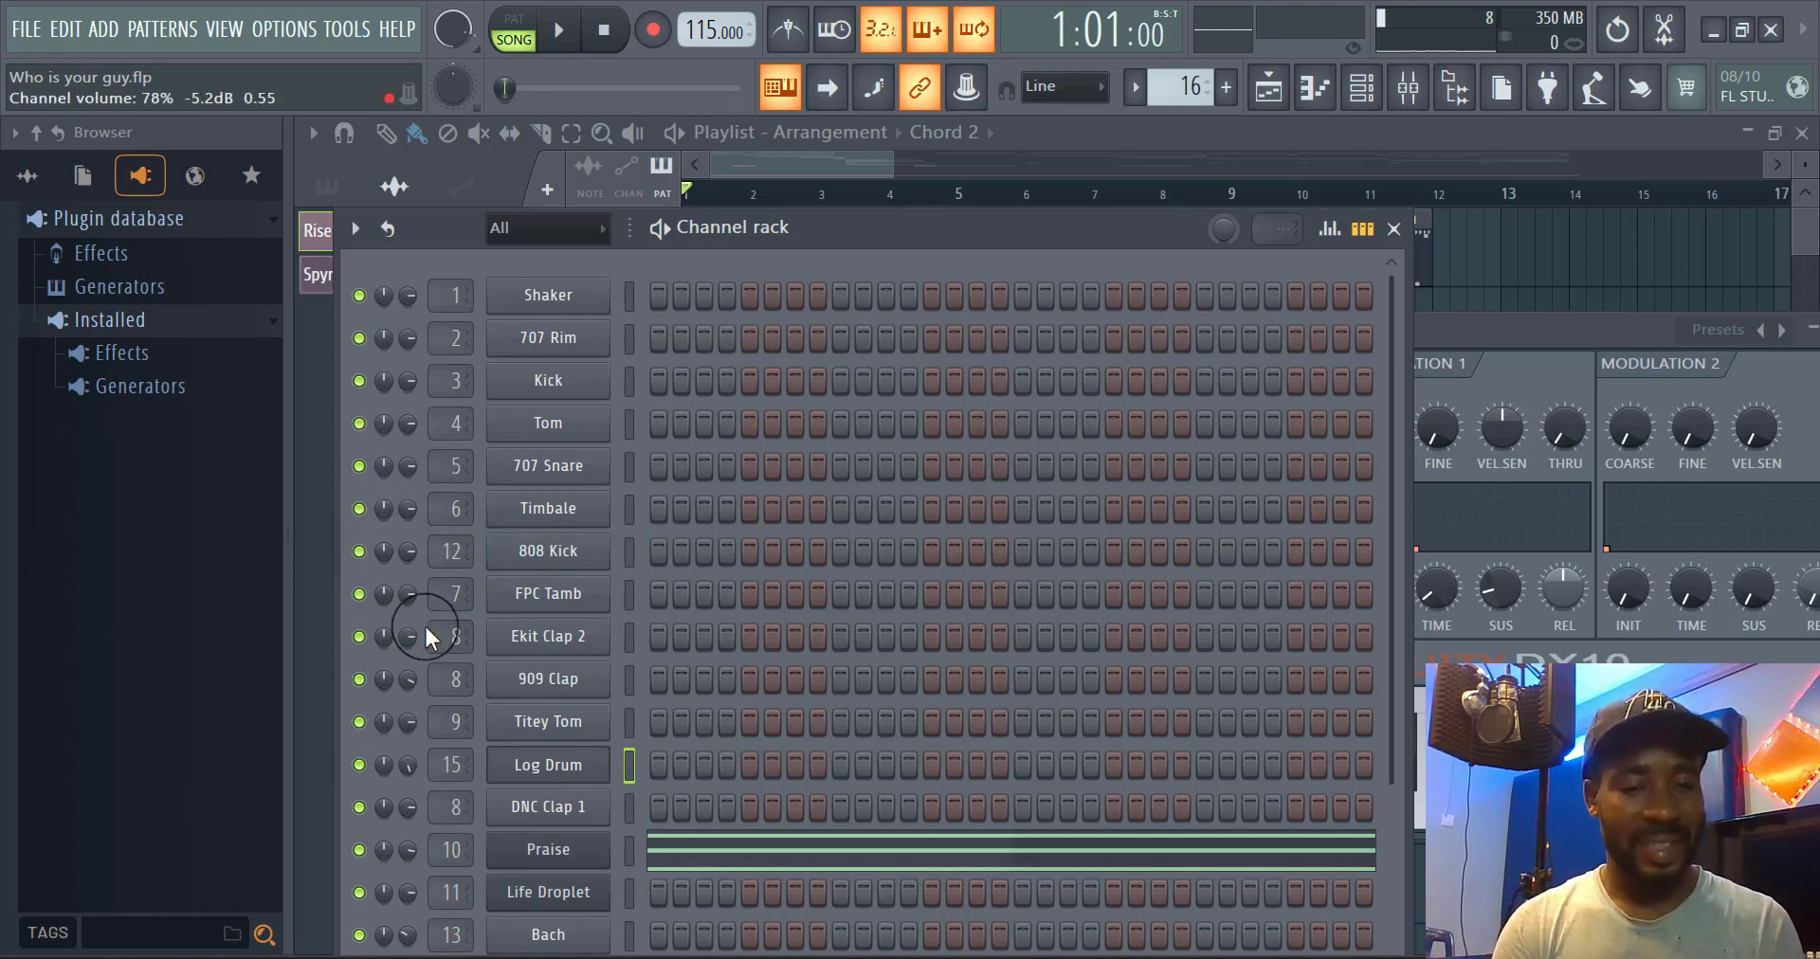
pyautogui.rightClick(410, 769)
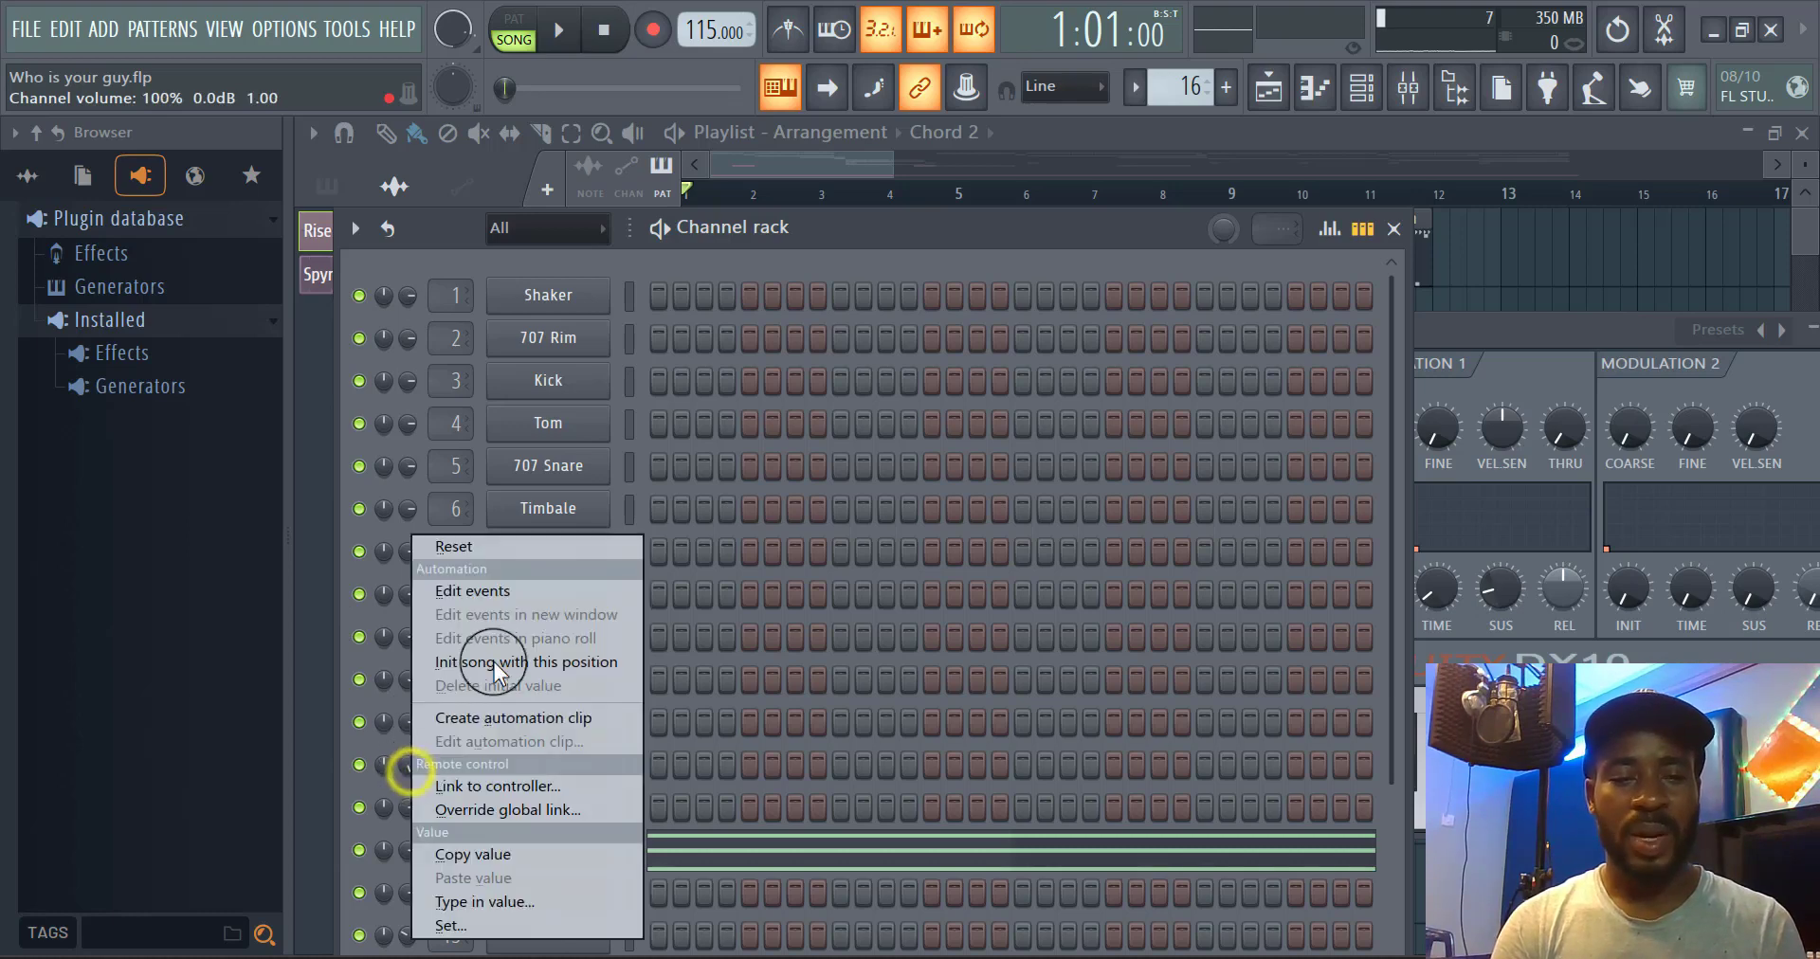
pyautogui.click(461, 531)
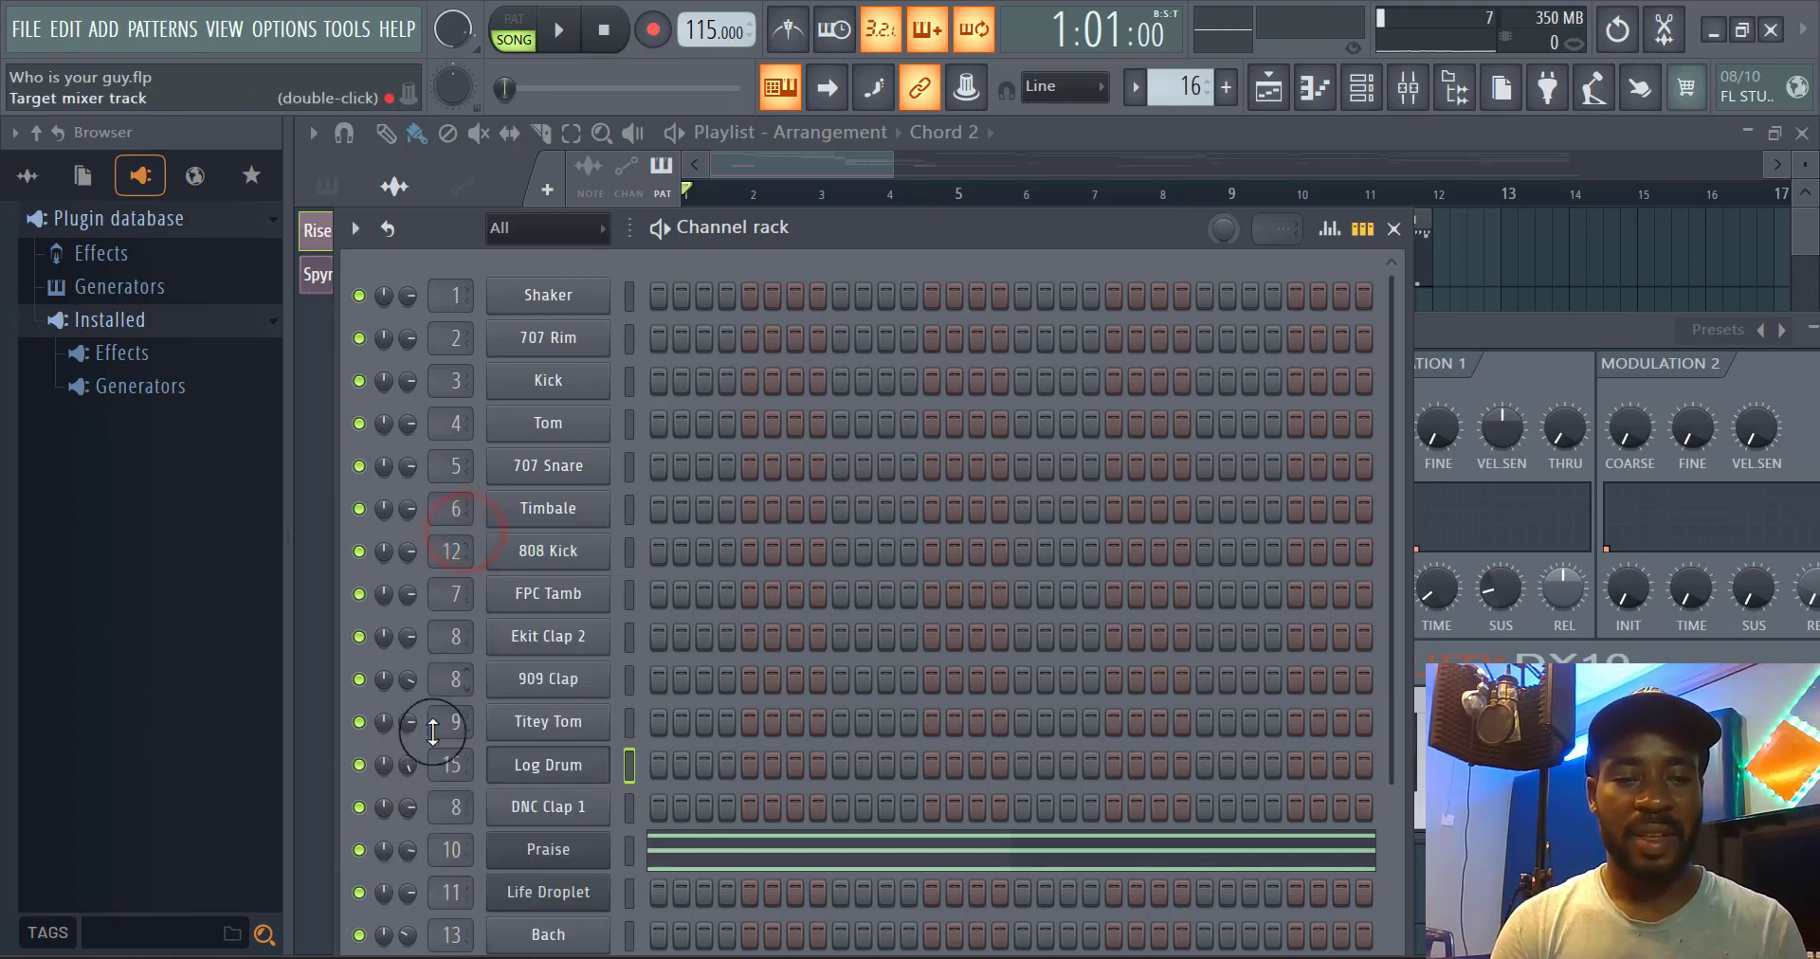
pyautogui.rightClick(410, 763)
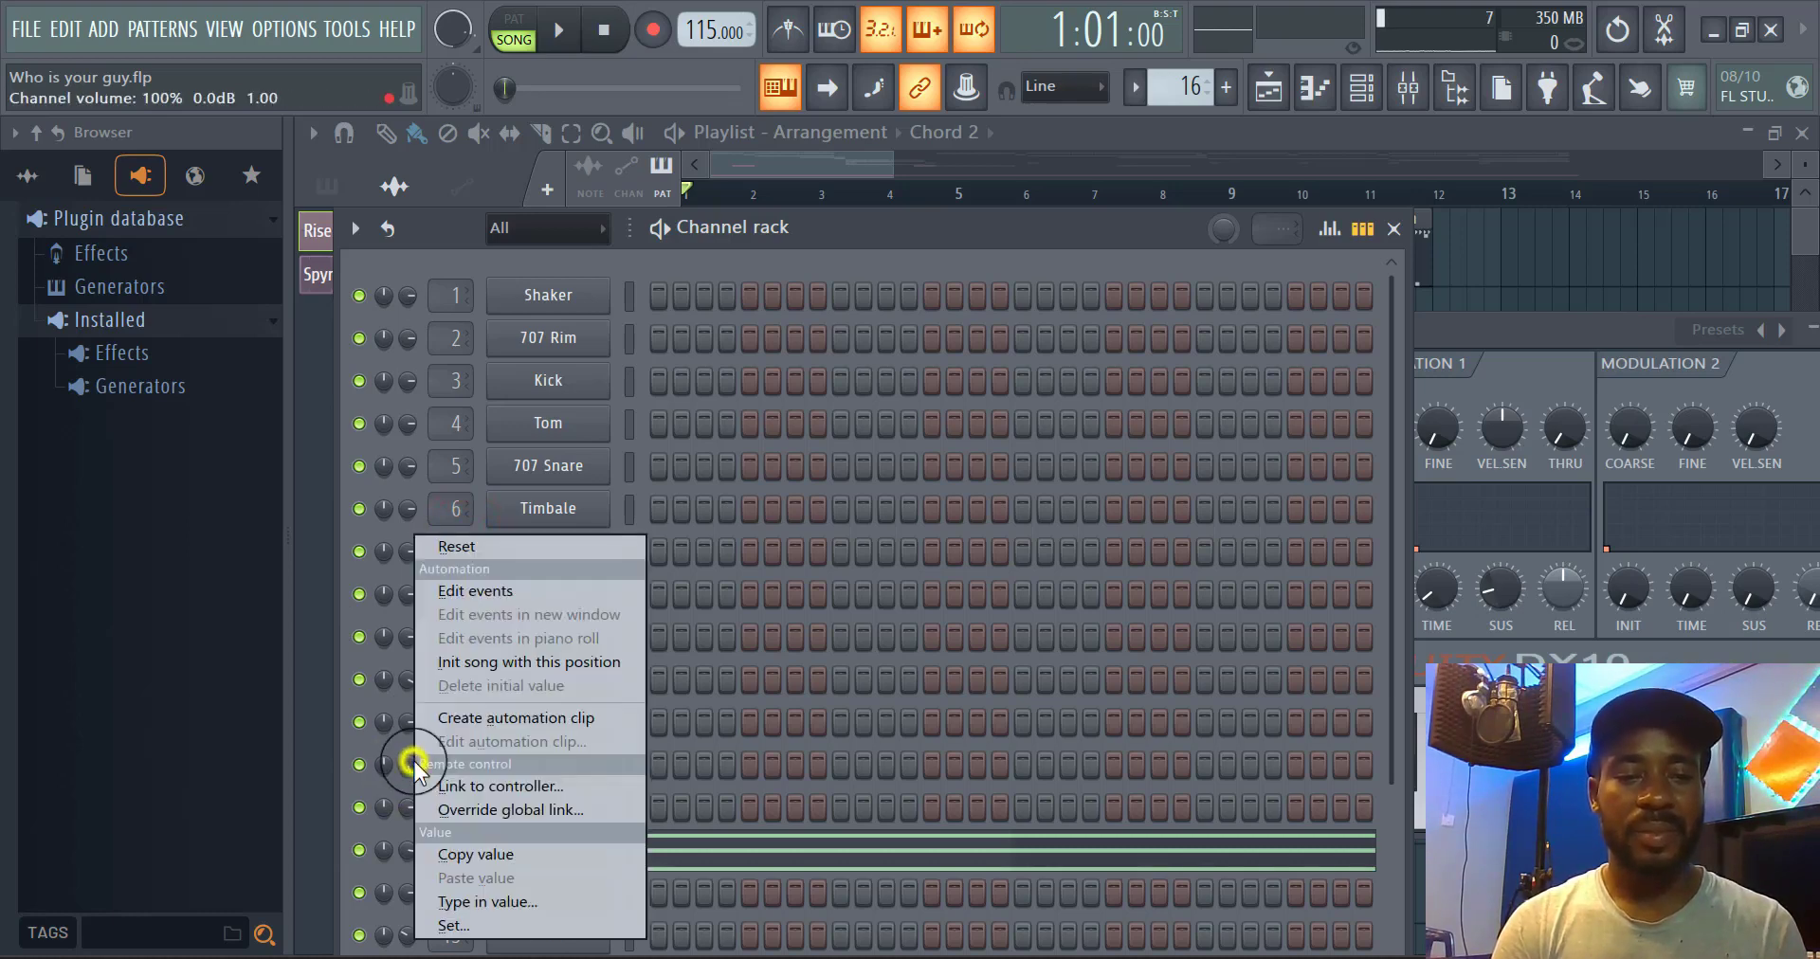
pyautogui.click(484, 544)
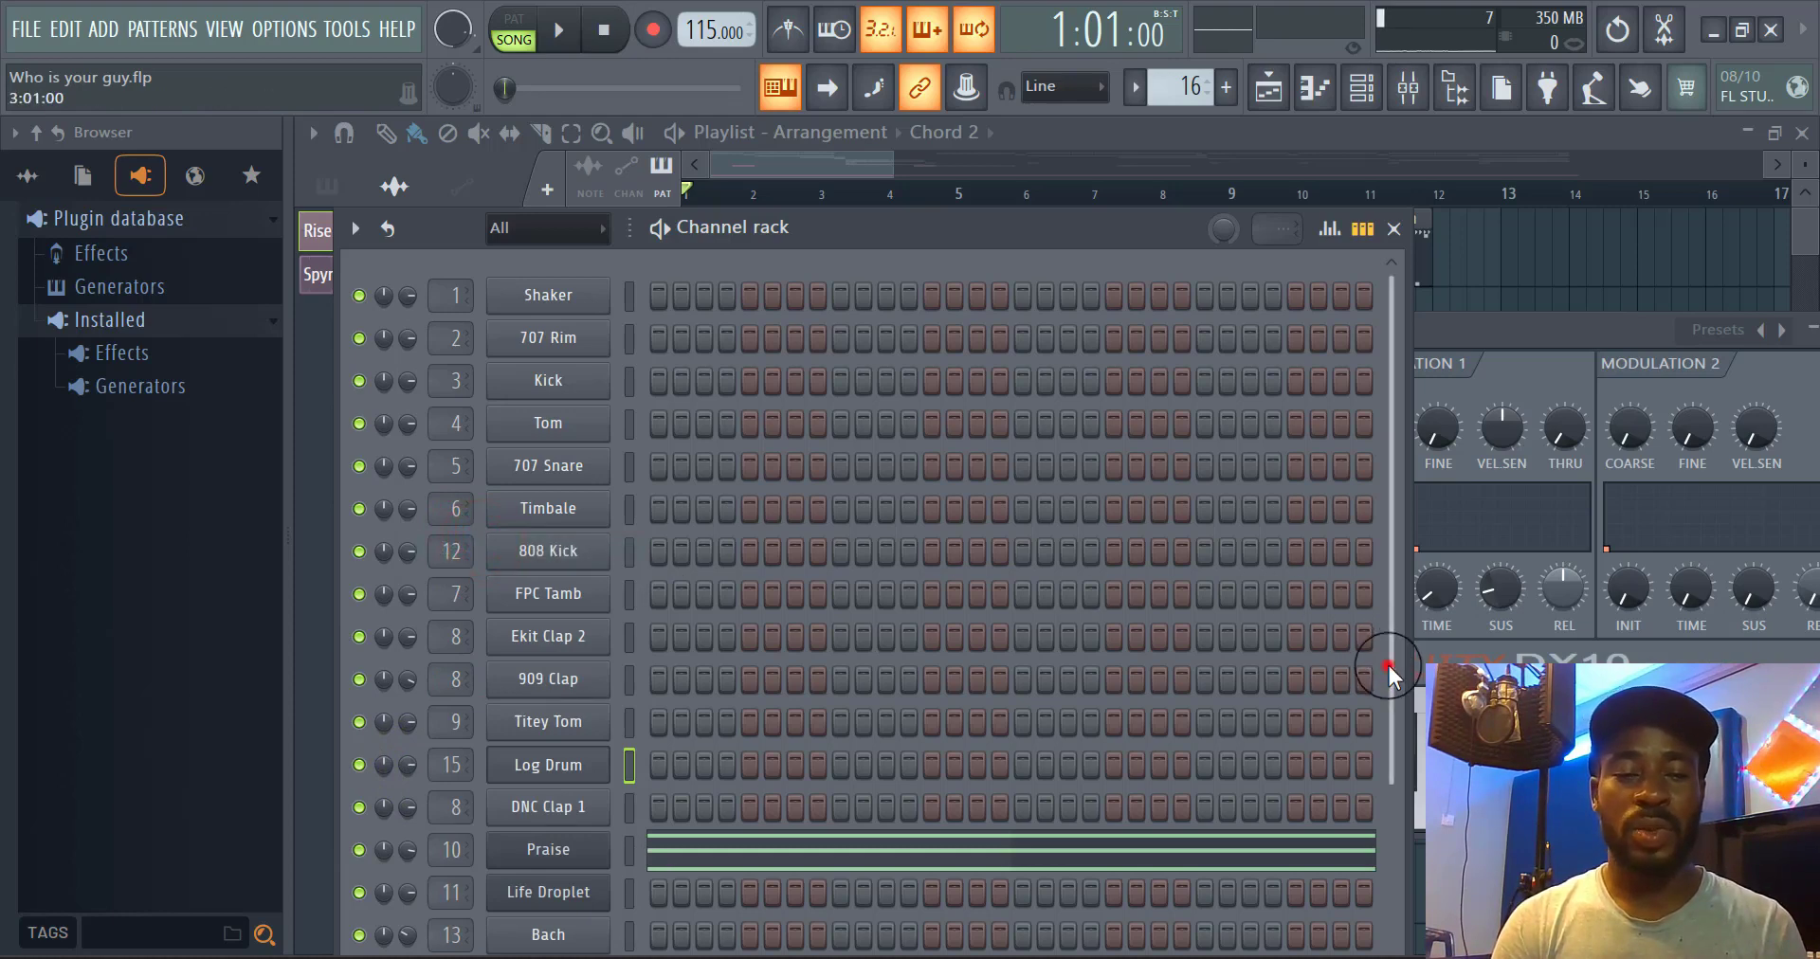
# Reset the channel volumes of Praise, Bach, Synpluck Cube and the Riser Noise Takeoff audio channel to default
pyautogui.scroll(-5, 1389, 666)
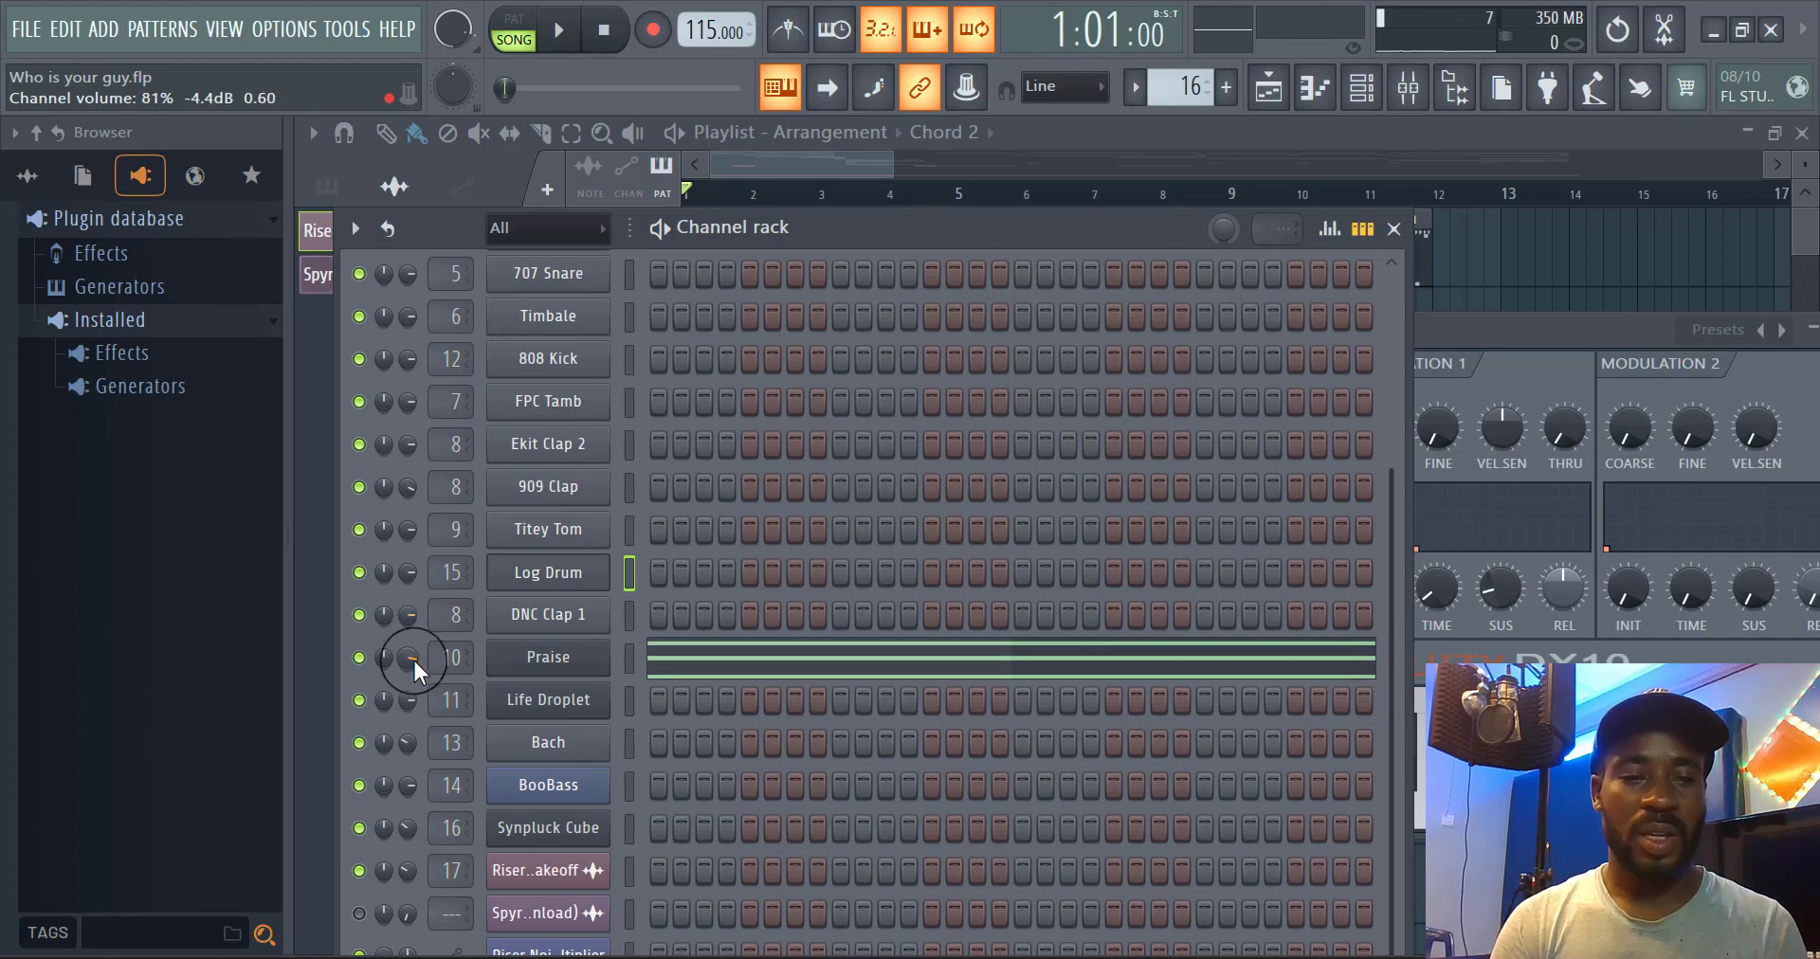
pyautogui.rightClick(413, 661)
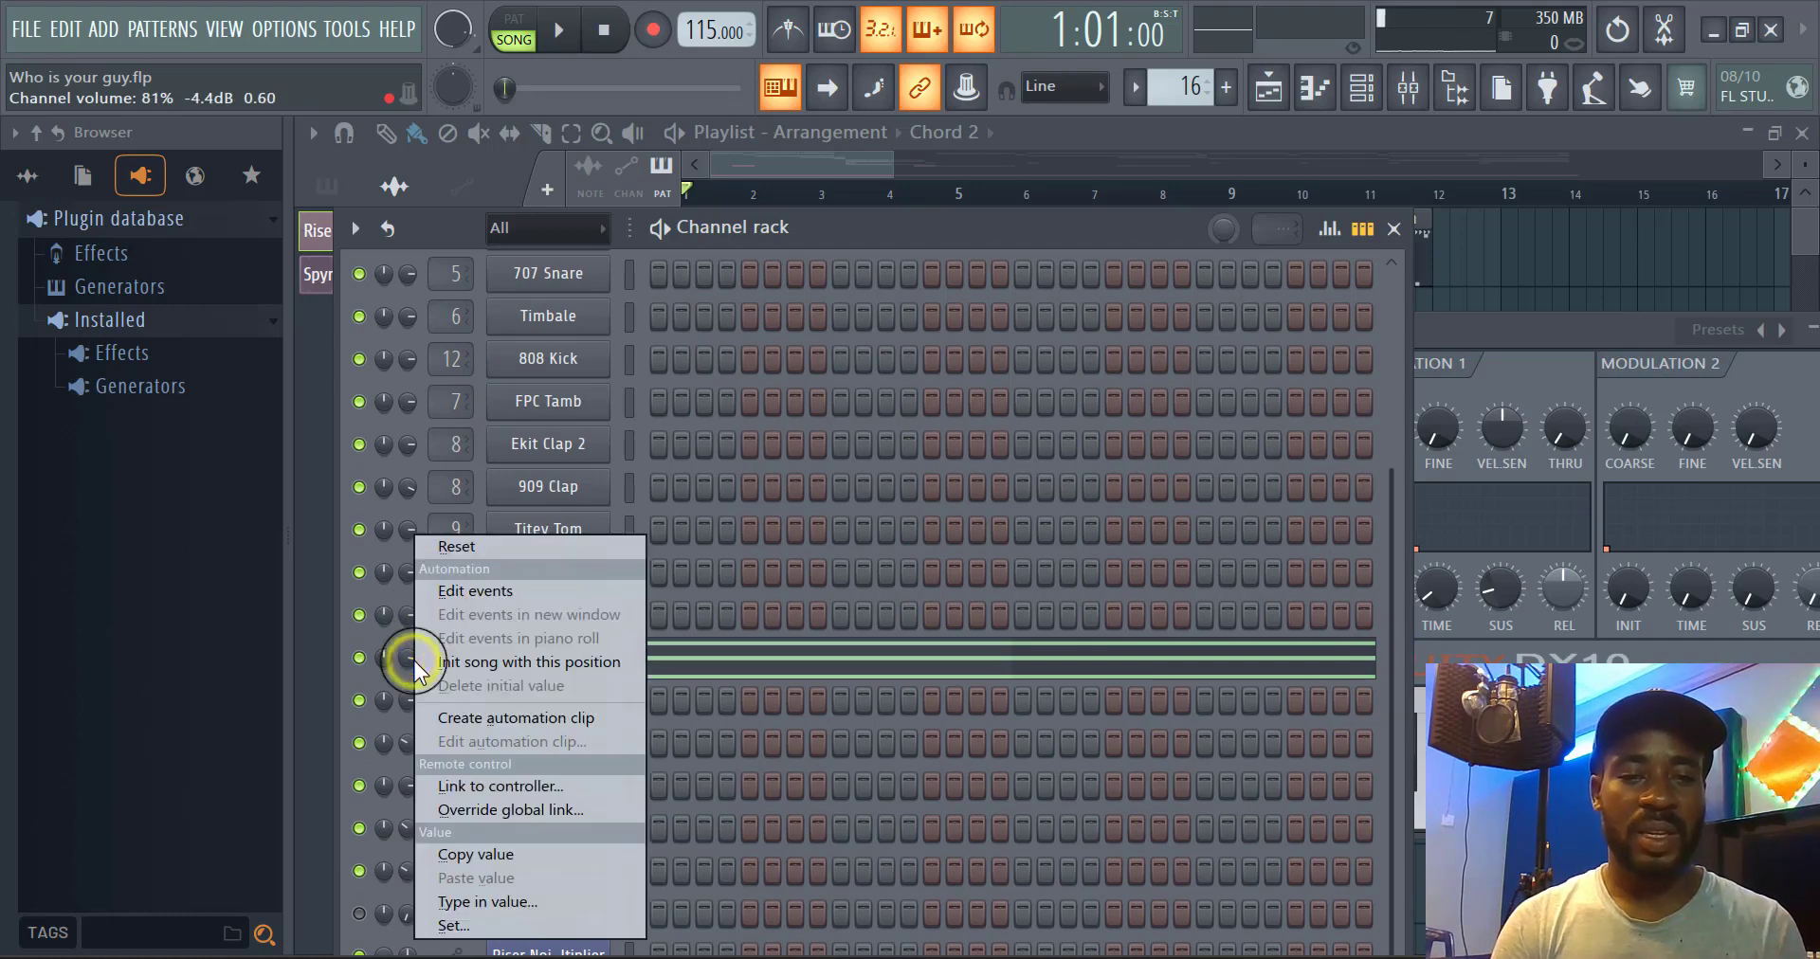
pyautogui.click(513, 553)
pyautogui.rightClick(408, 747)
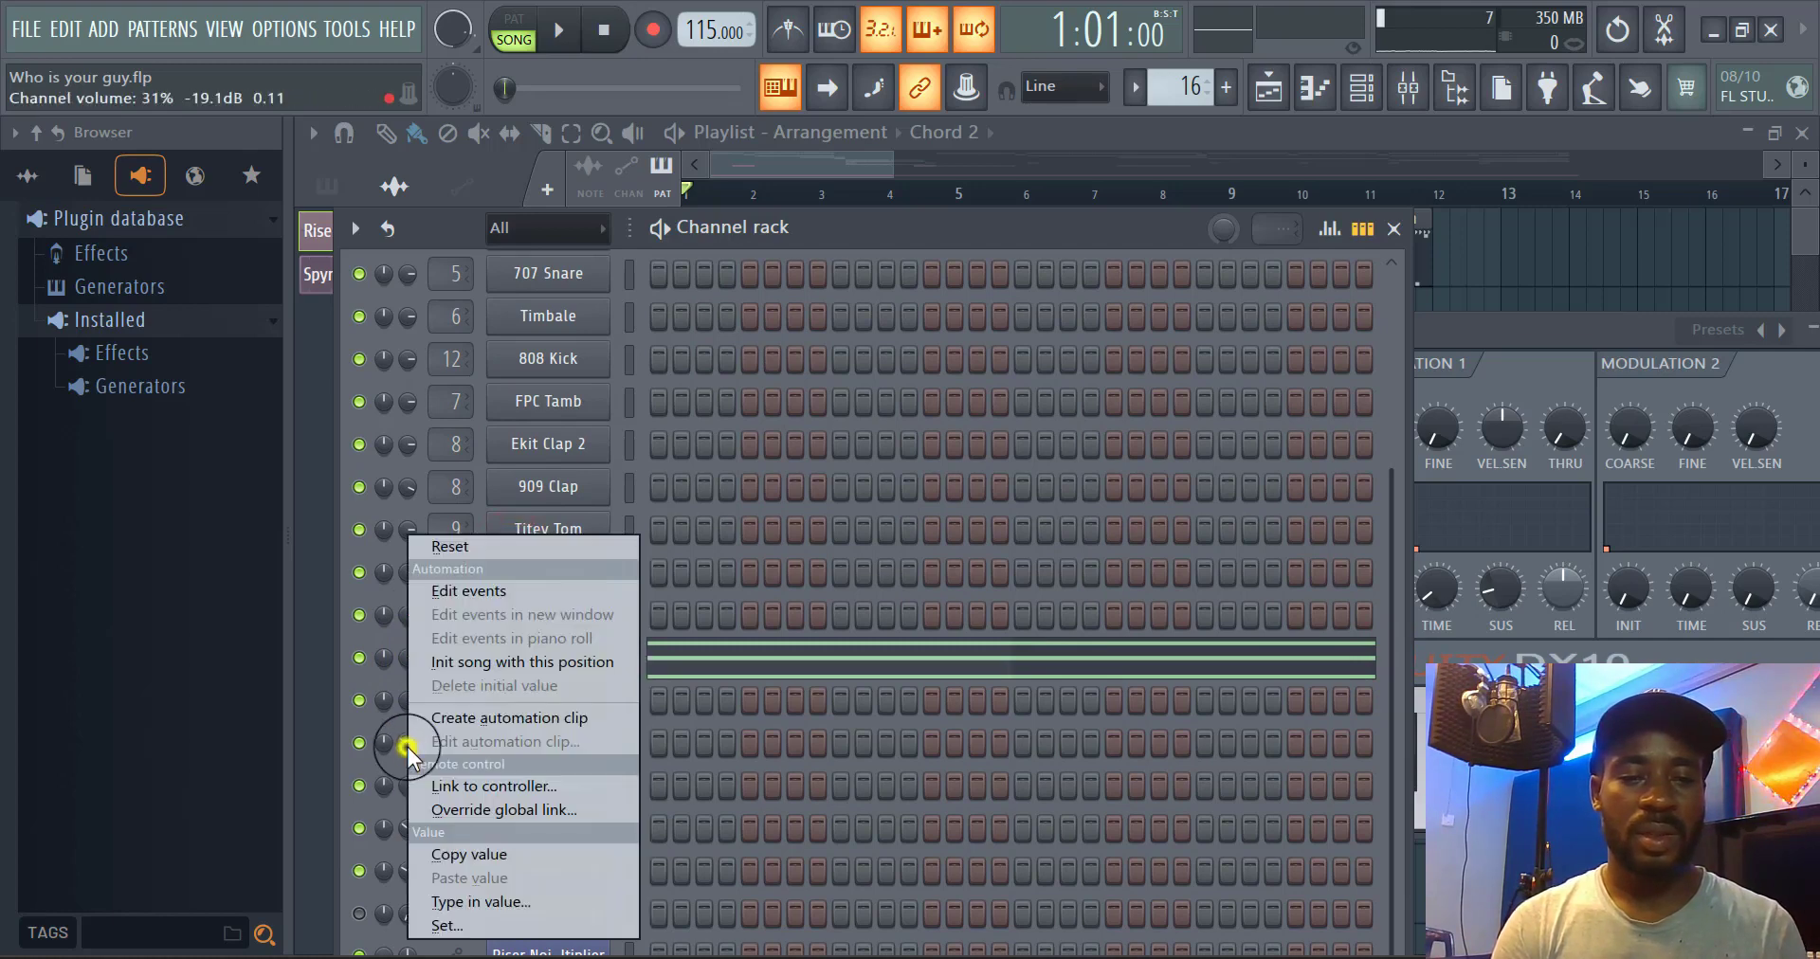
pyautogui.click(515, 554)
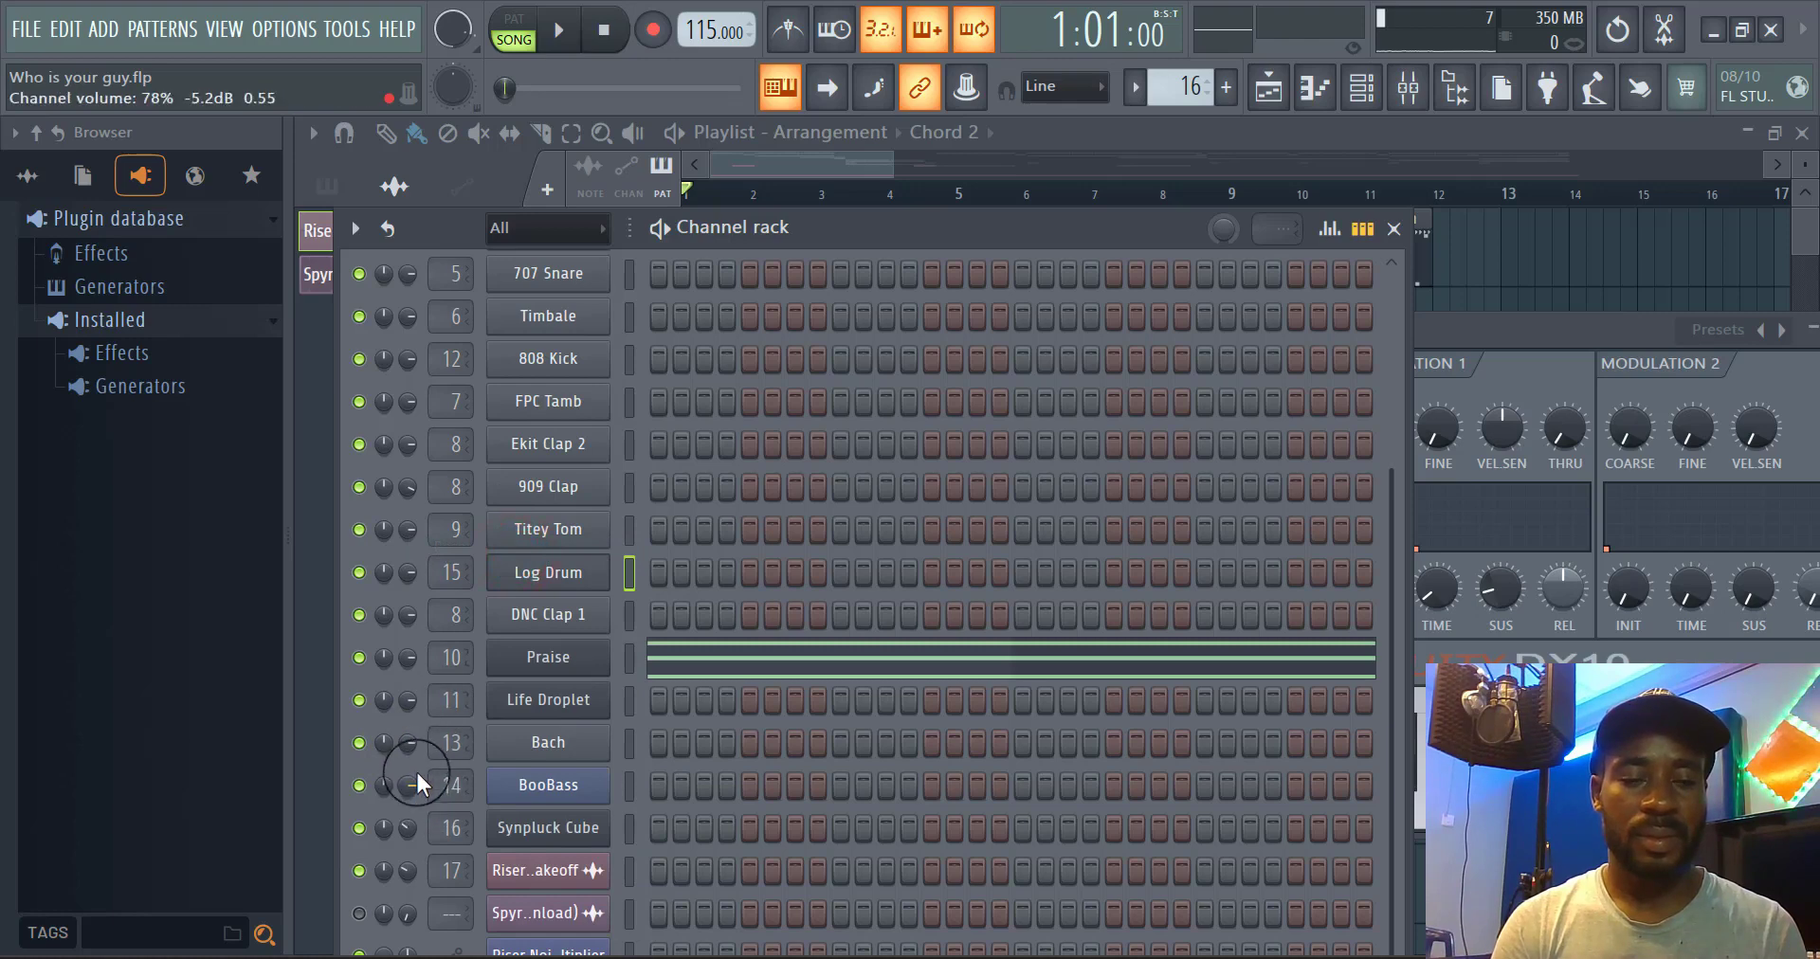
pyautogui.rightClick(409, 830)
pyautogui.click(495, 536)
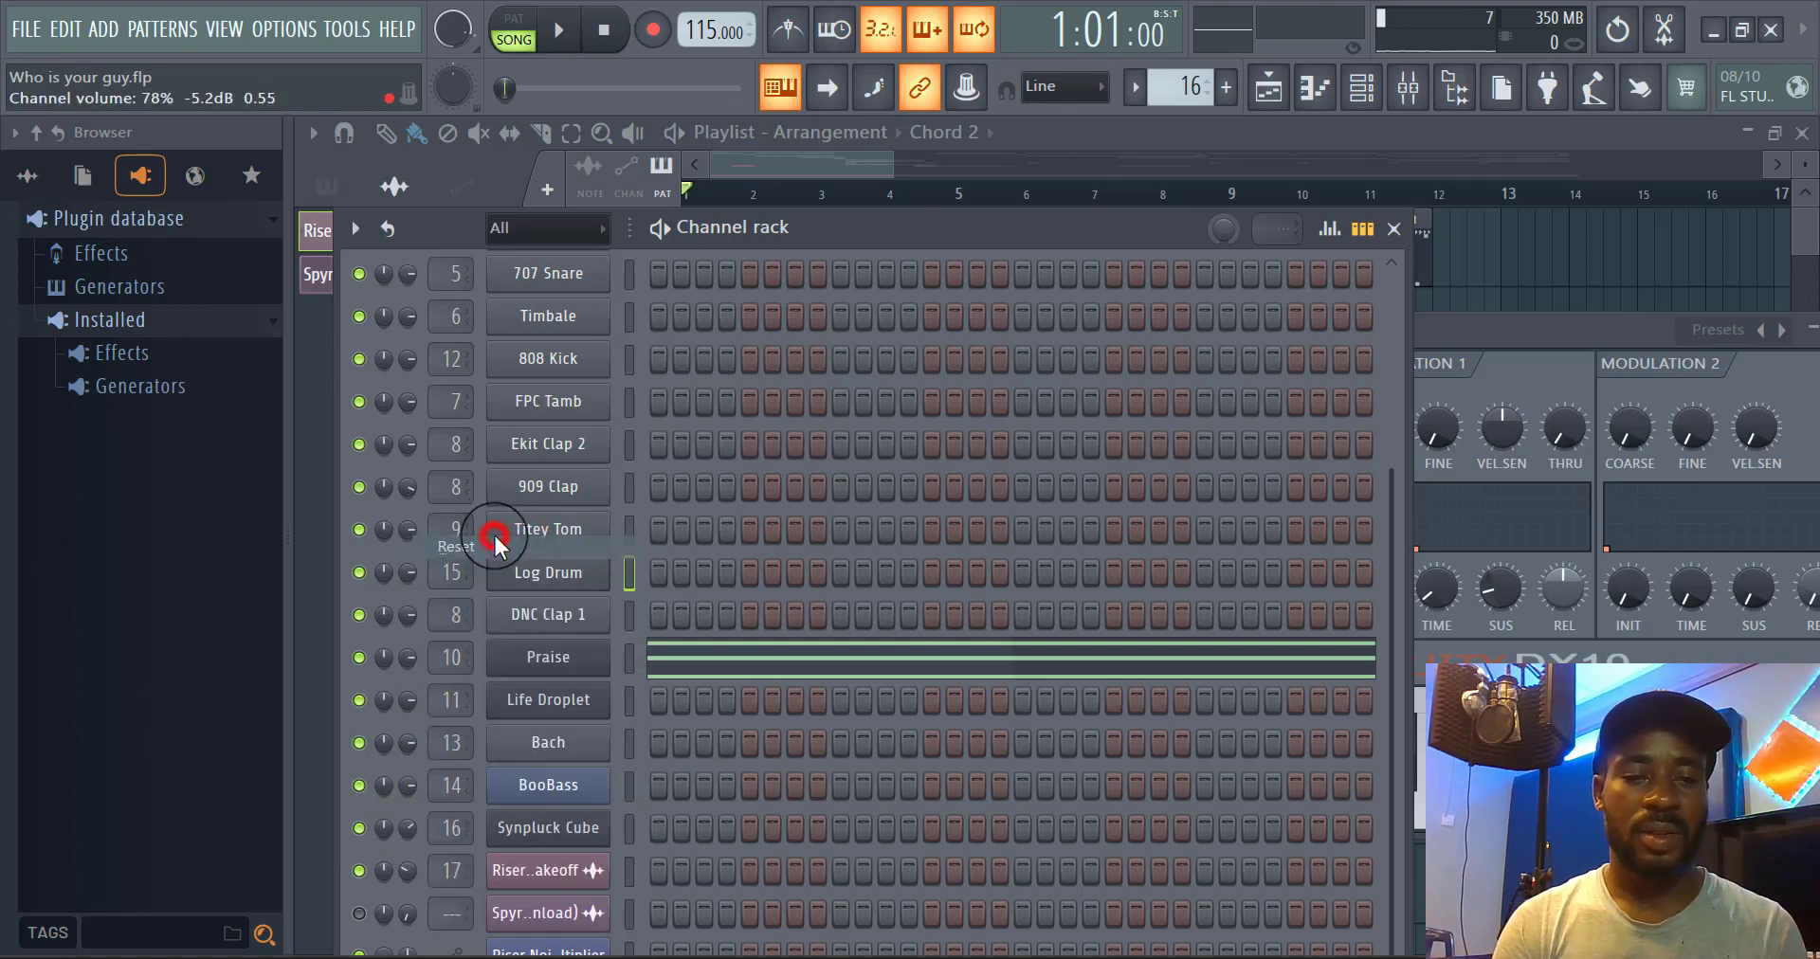
pyautogui.rightClick(412, 876)
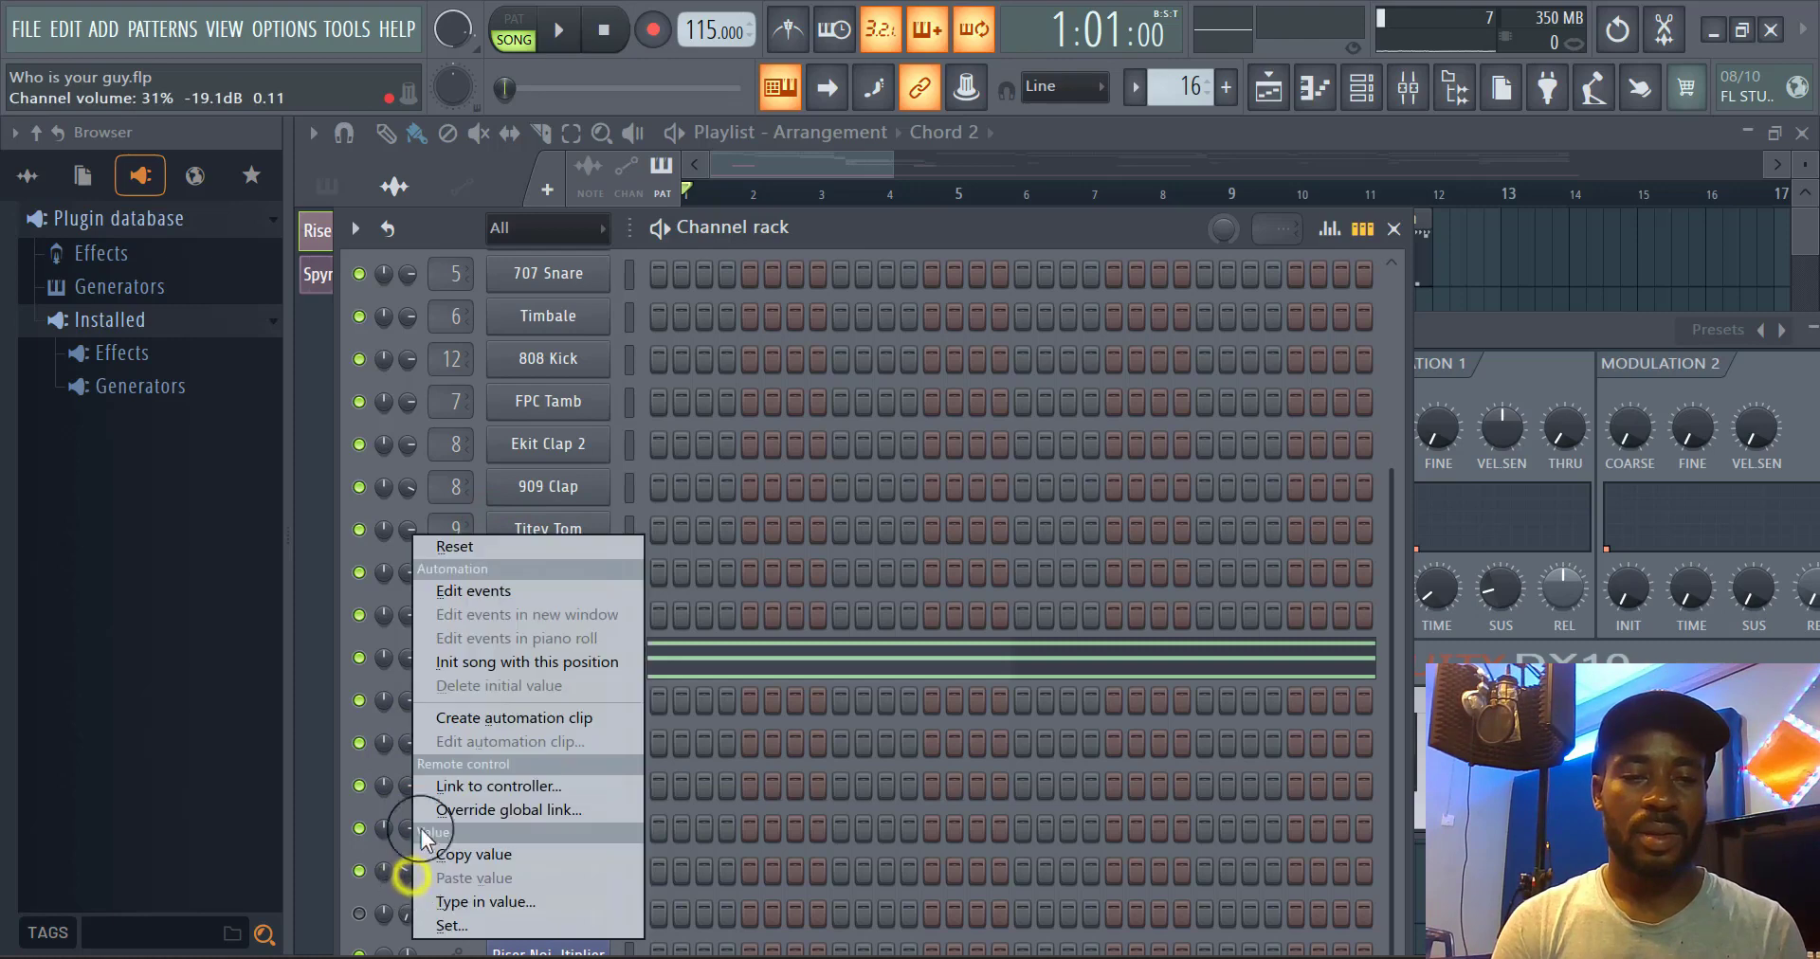
pyautogui.click(469, 542)
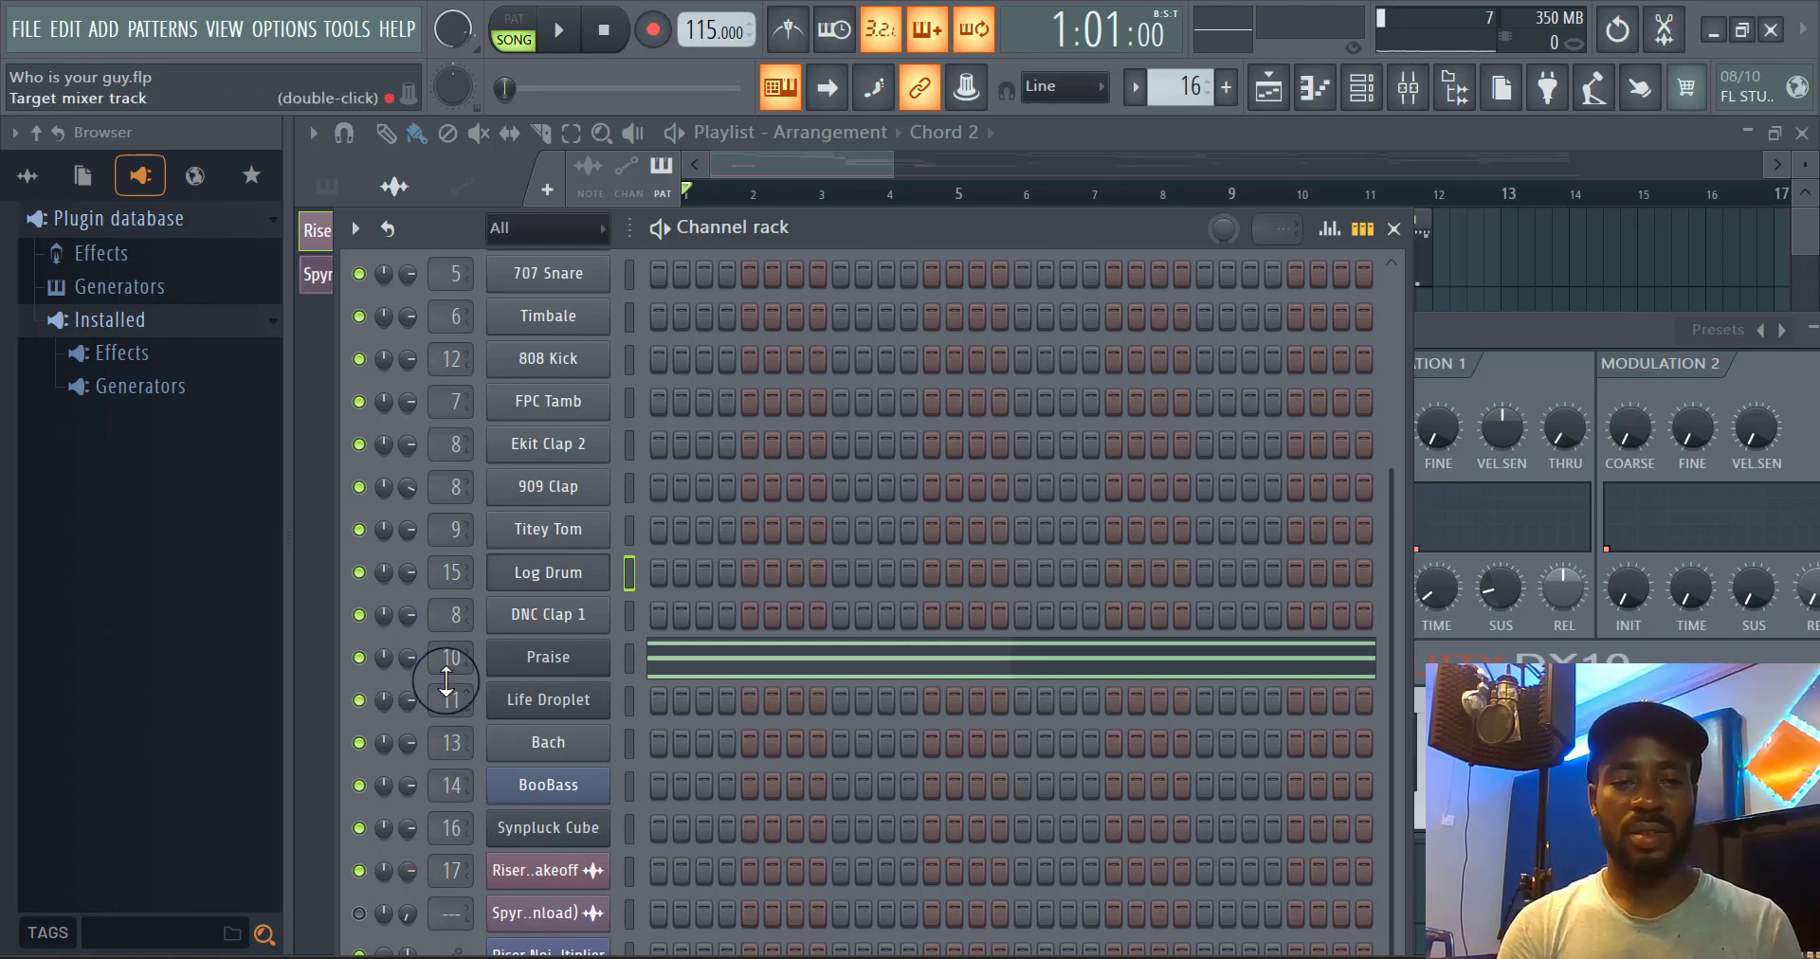
# Return to the playlist and play the arrangement from the start and from bar 11 to hear the reset levels
pyautogui.moveTo(1397, 679); pyautogui.dragTo(1376, 820)
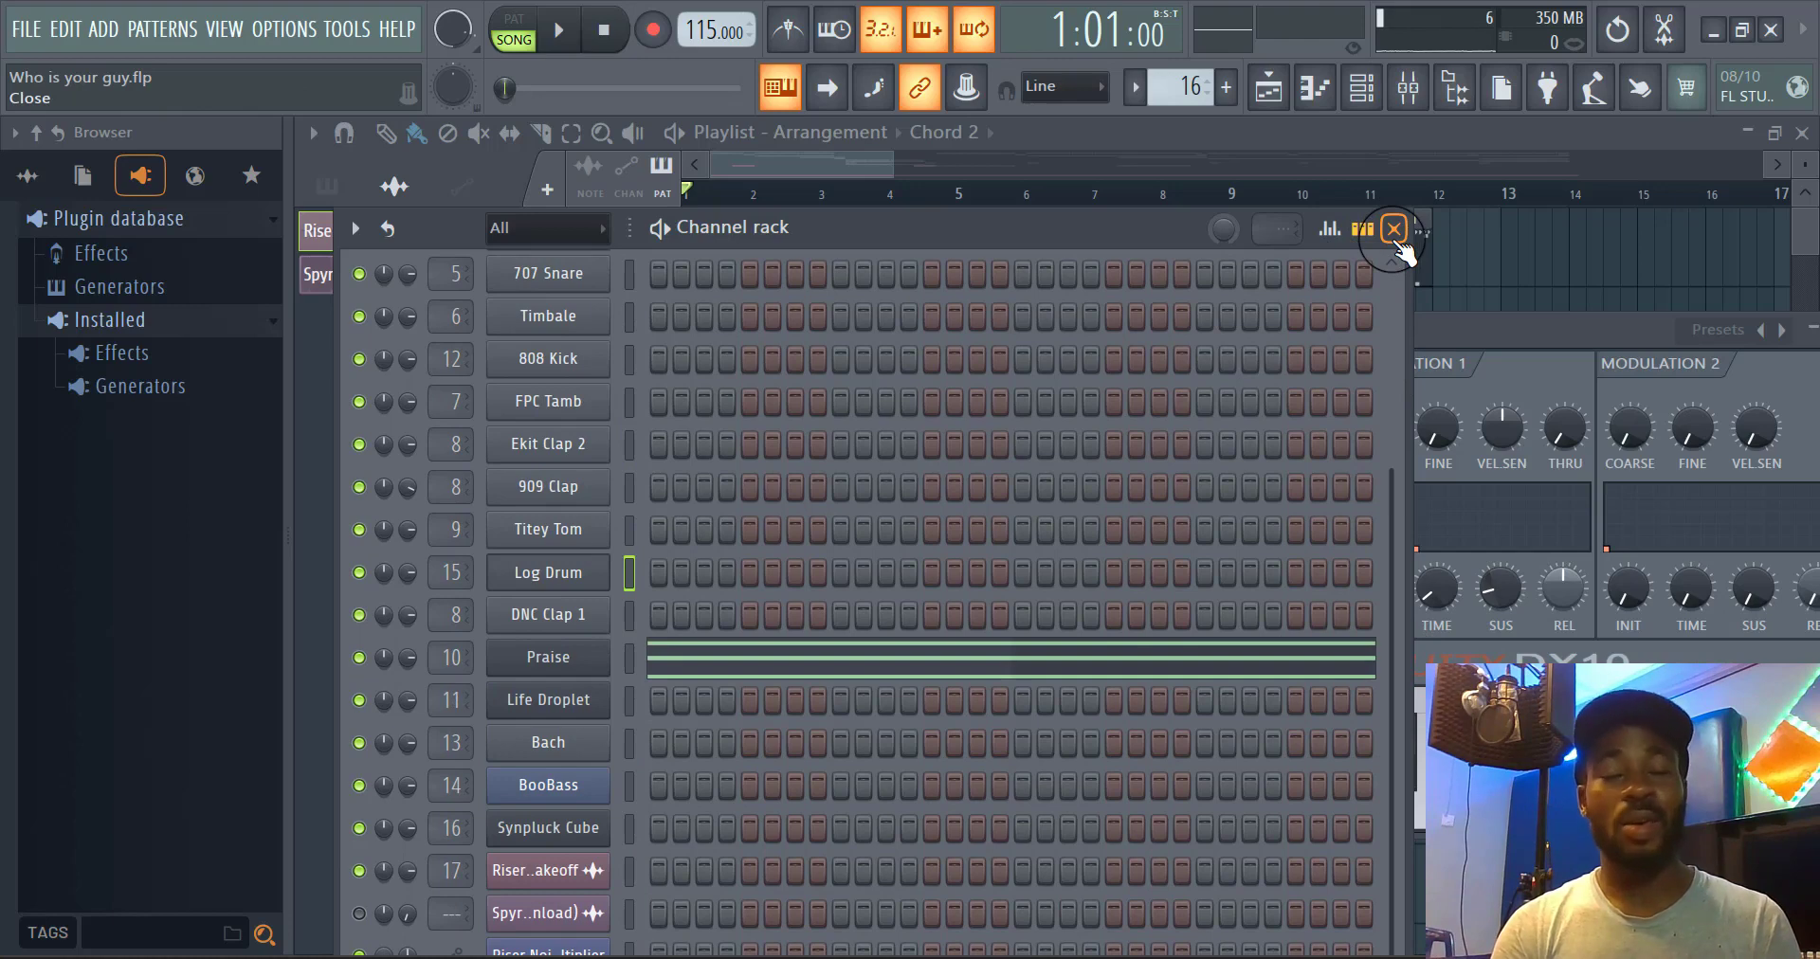
pyautogui.click(861, 167)
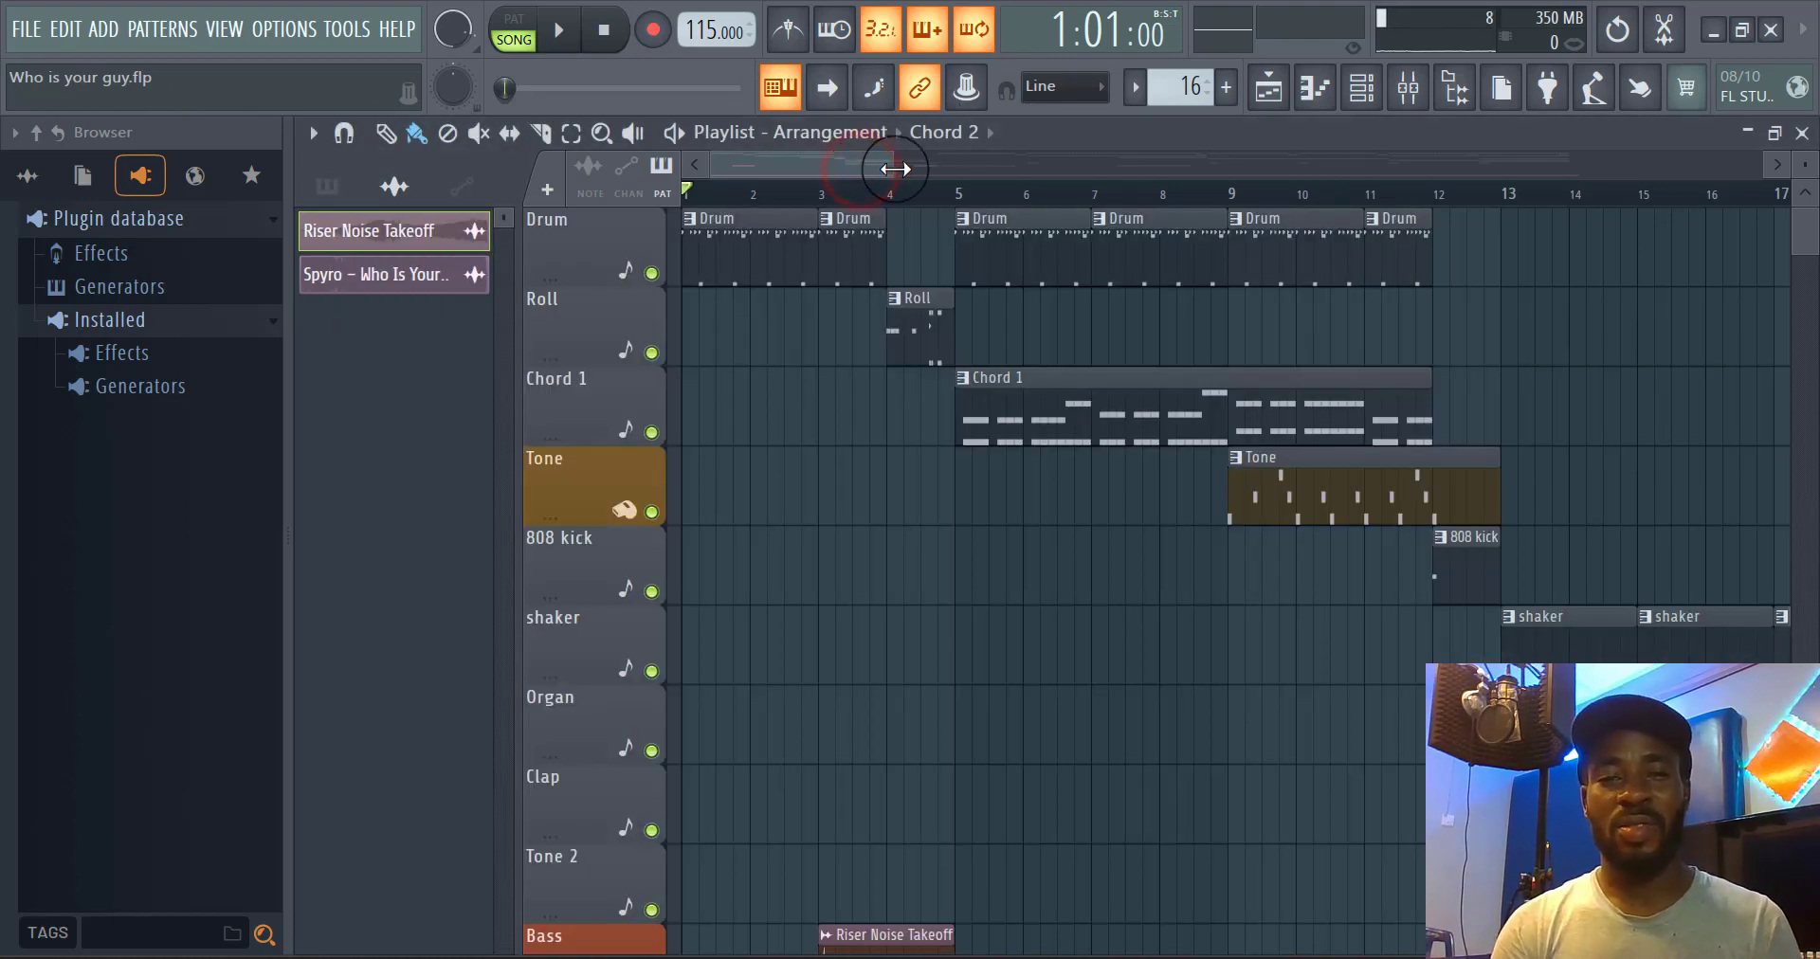
pyautogui.moveTo(895, 169); pyautogui.dragTo(1216, 166)
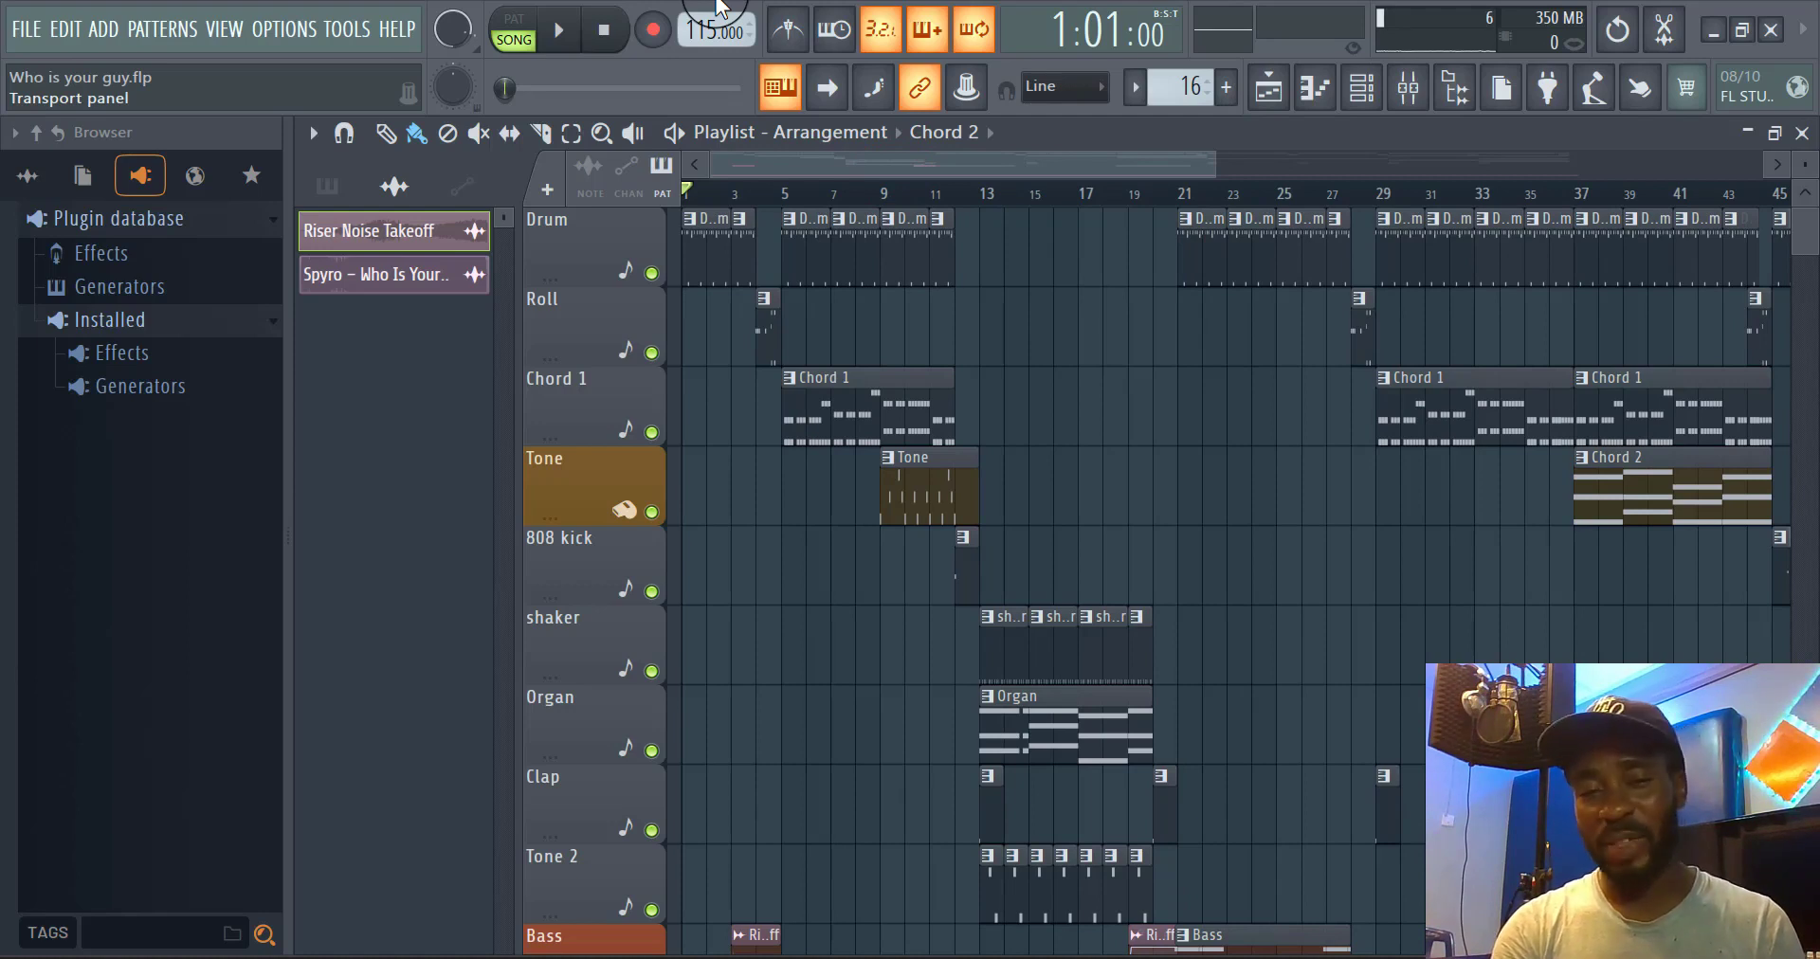
pyautogui.press('space')
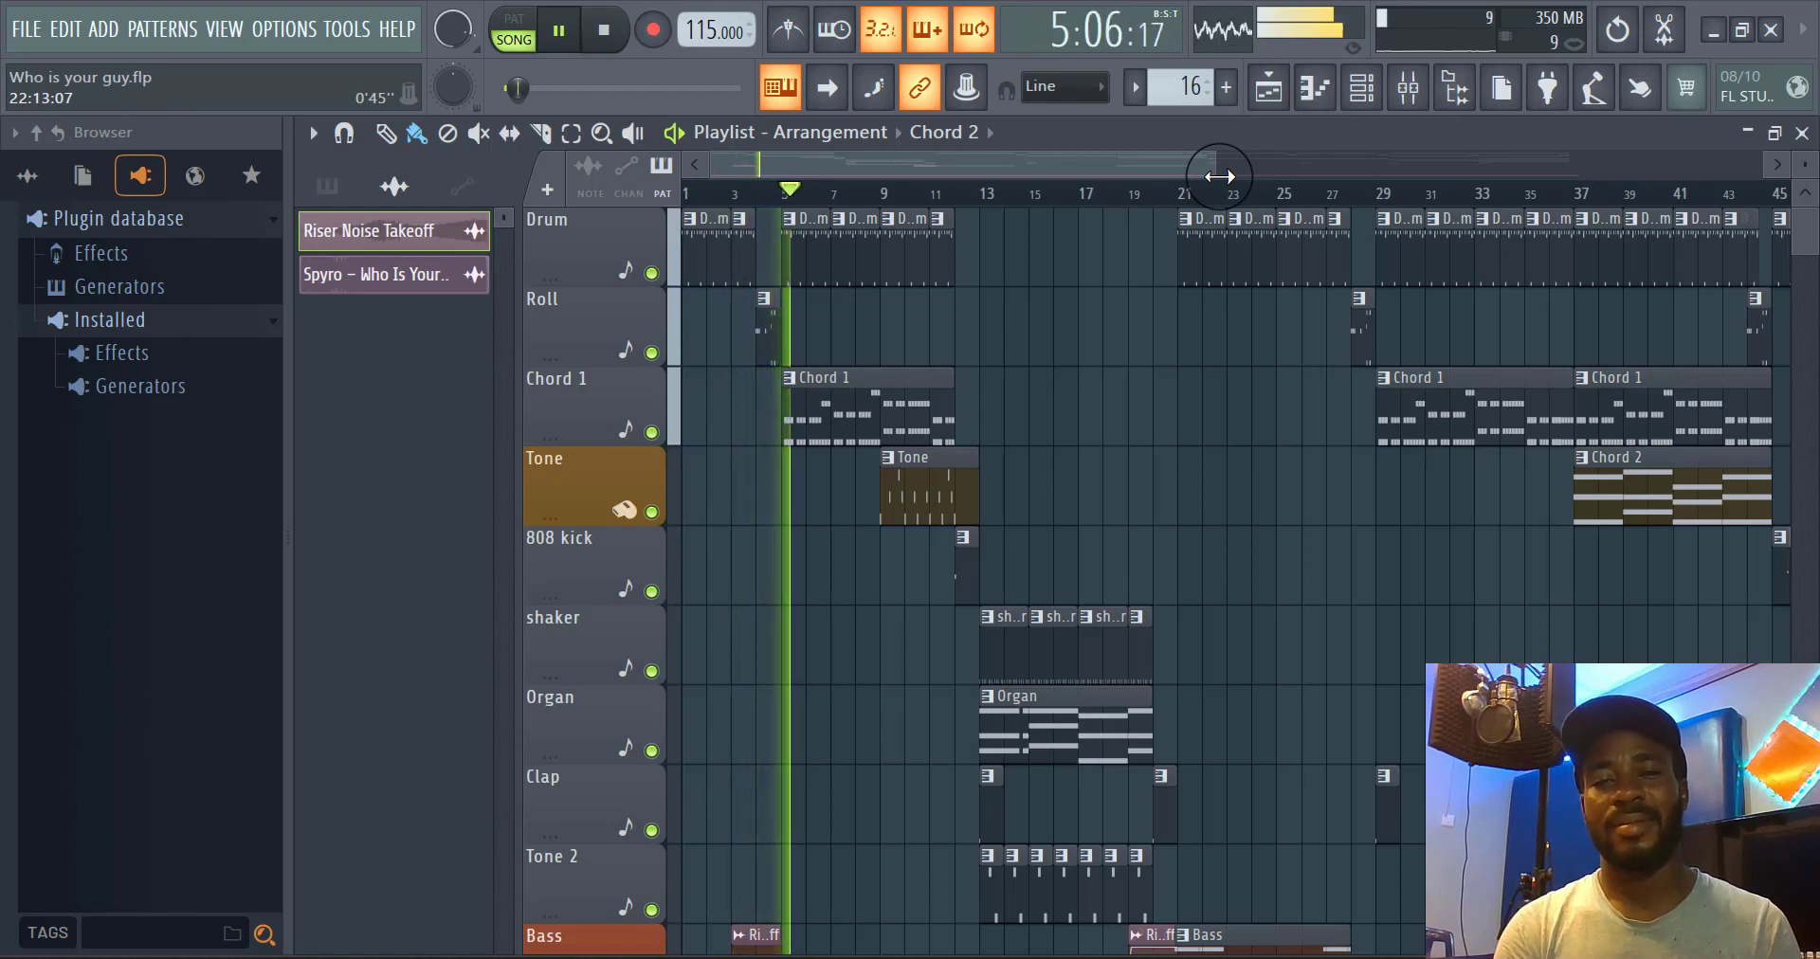
pyautogui.click(933, 194)
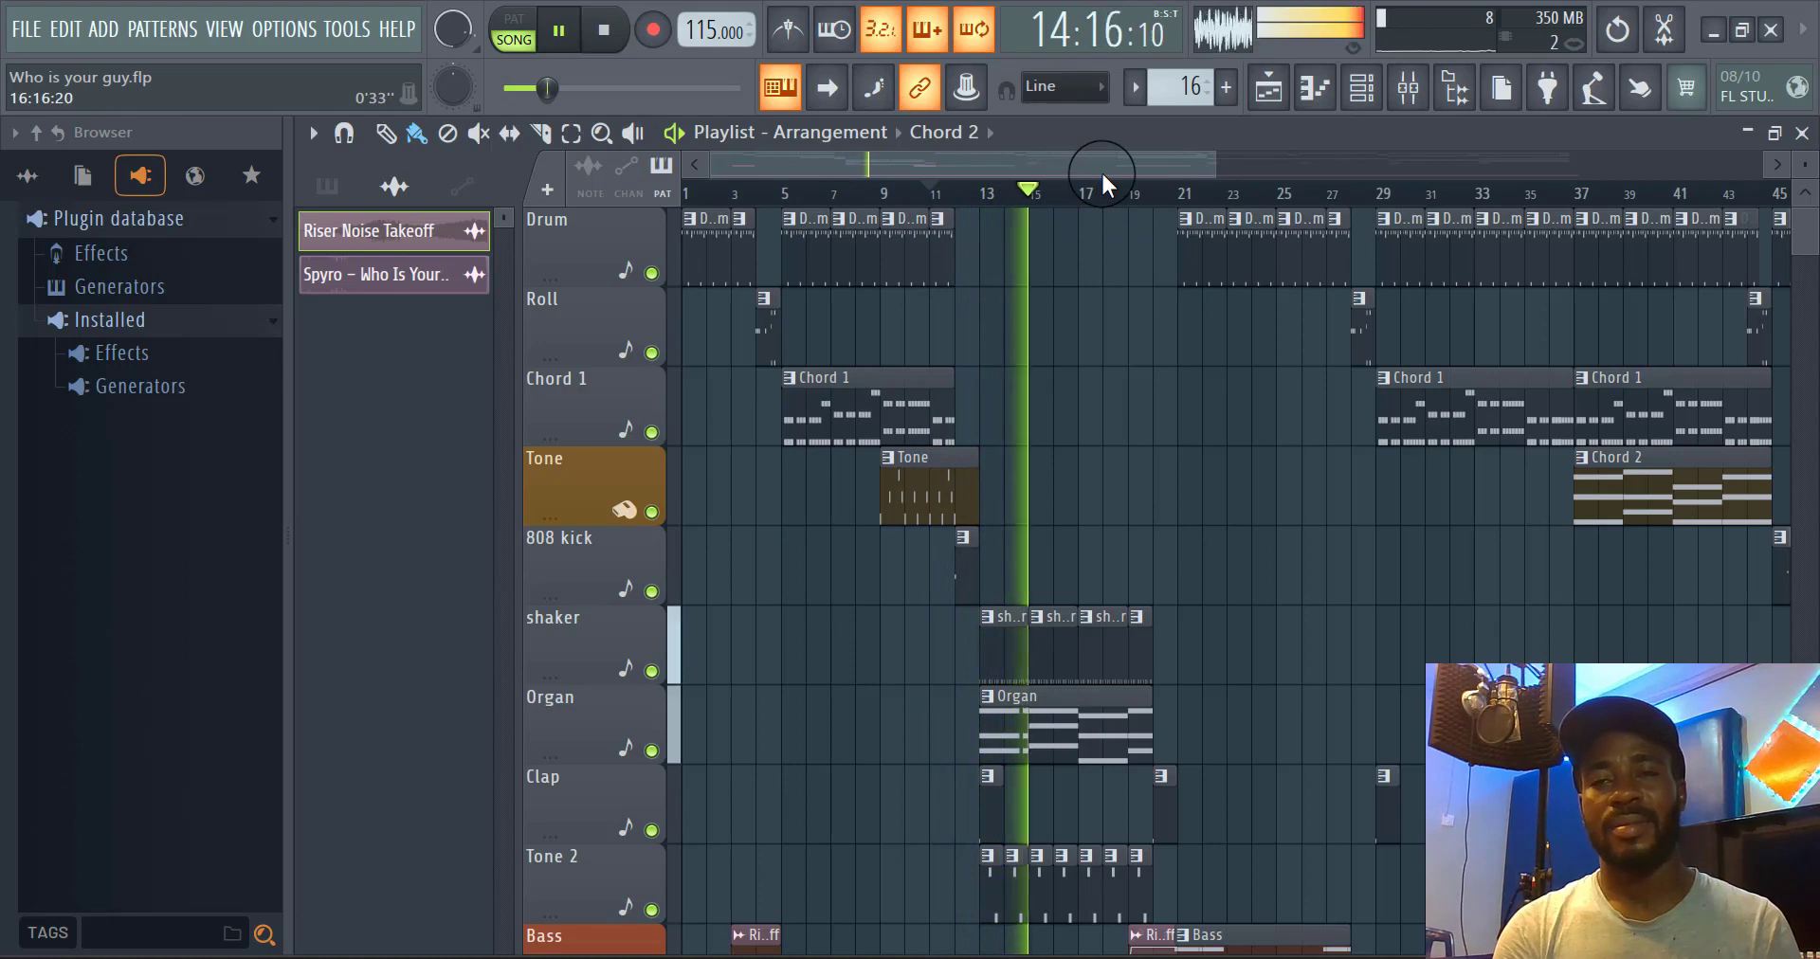
pyautogui.press('space')
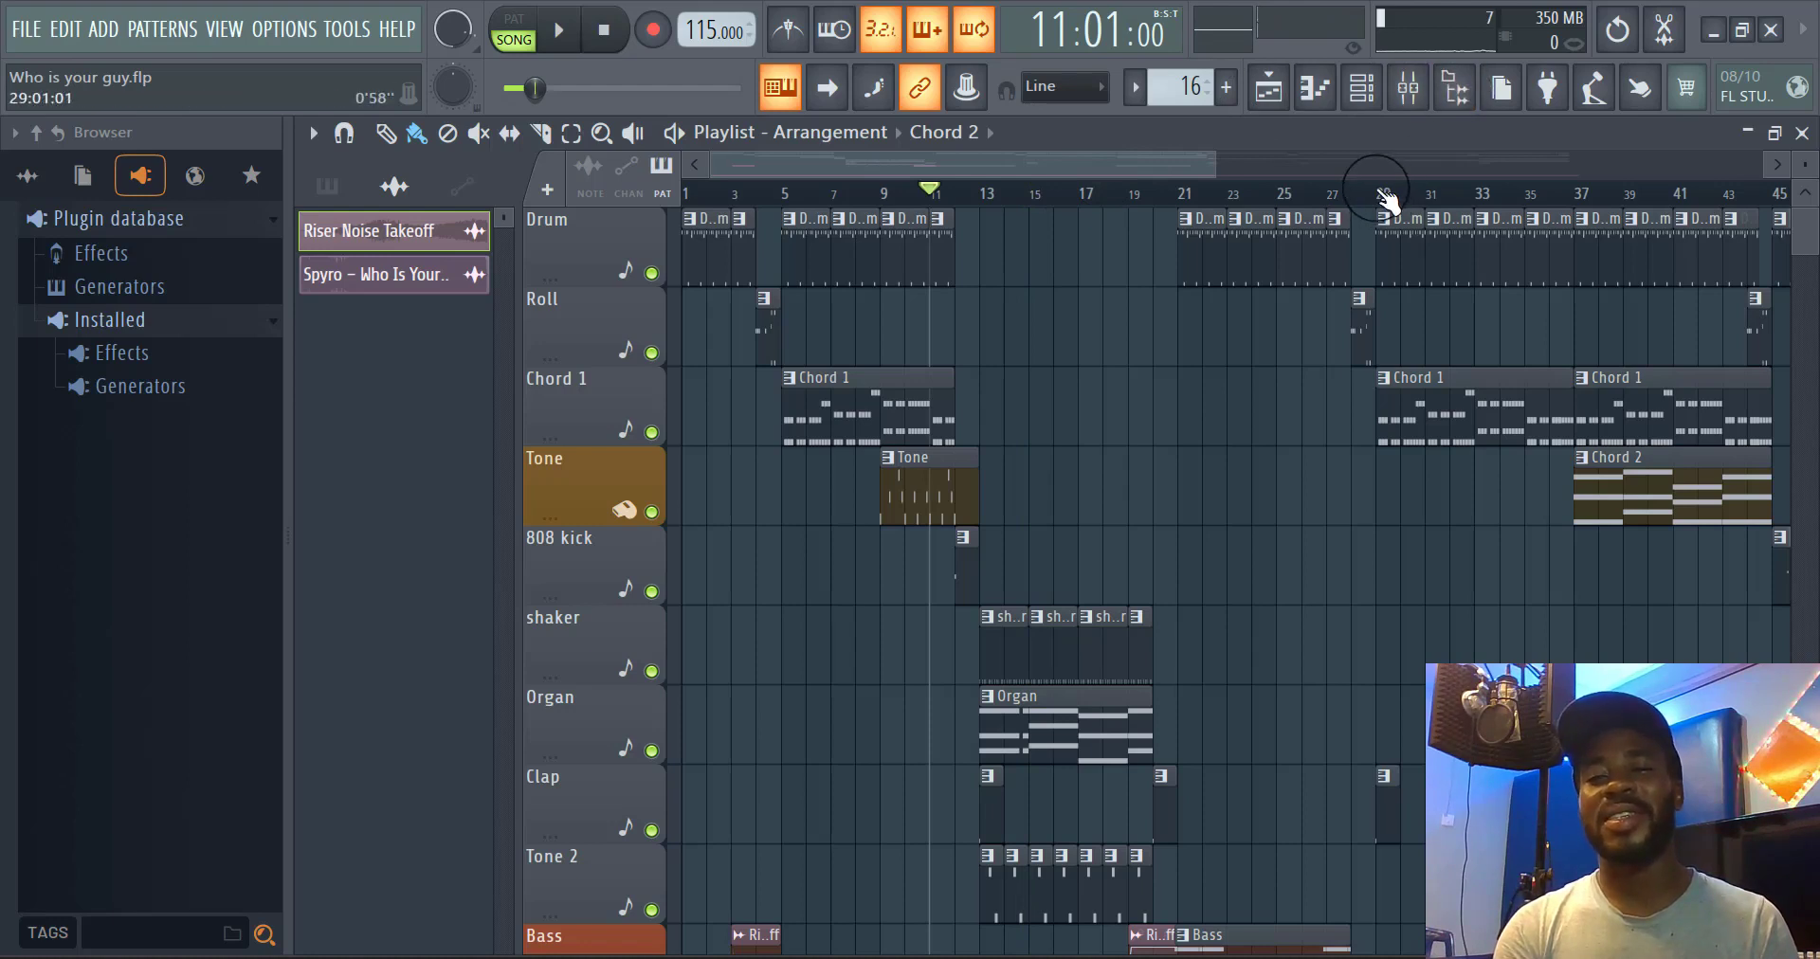
# Play the arrangement from bar 29 and from bar 37, and stop playback
pyautogui.click(1380, 192)
pyautogui.press('space')
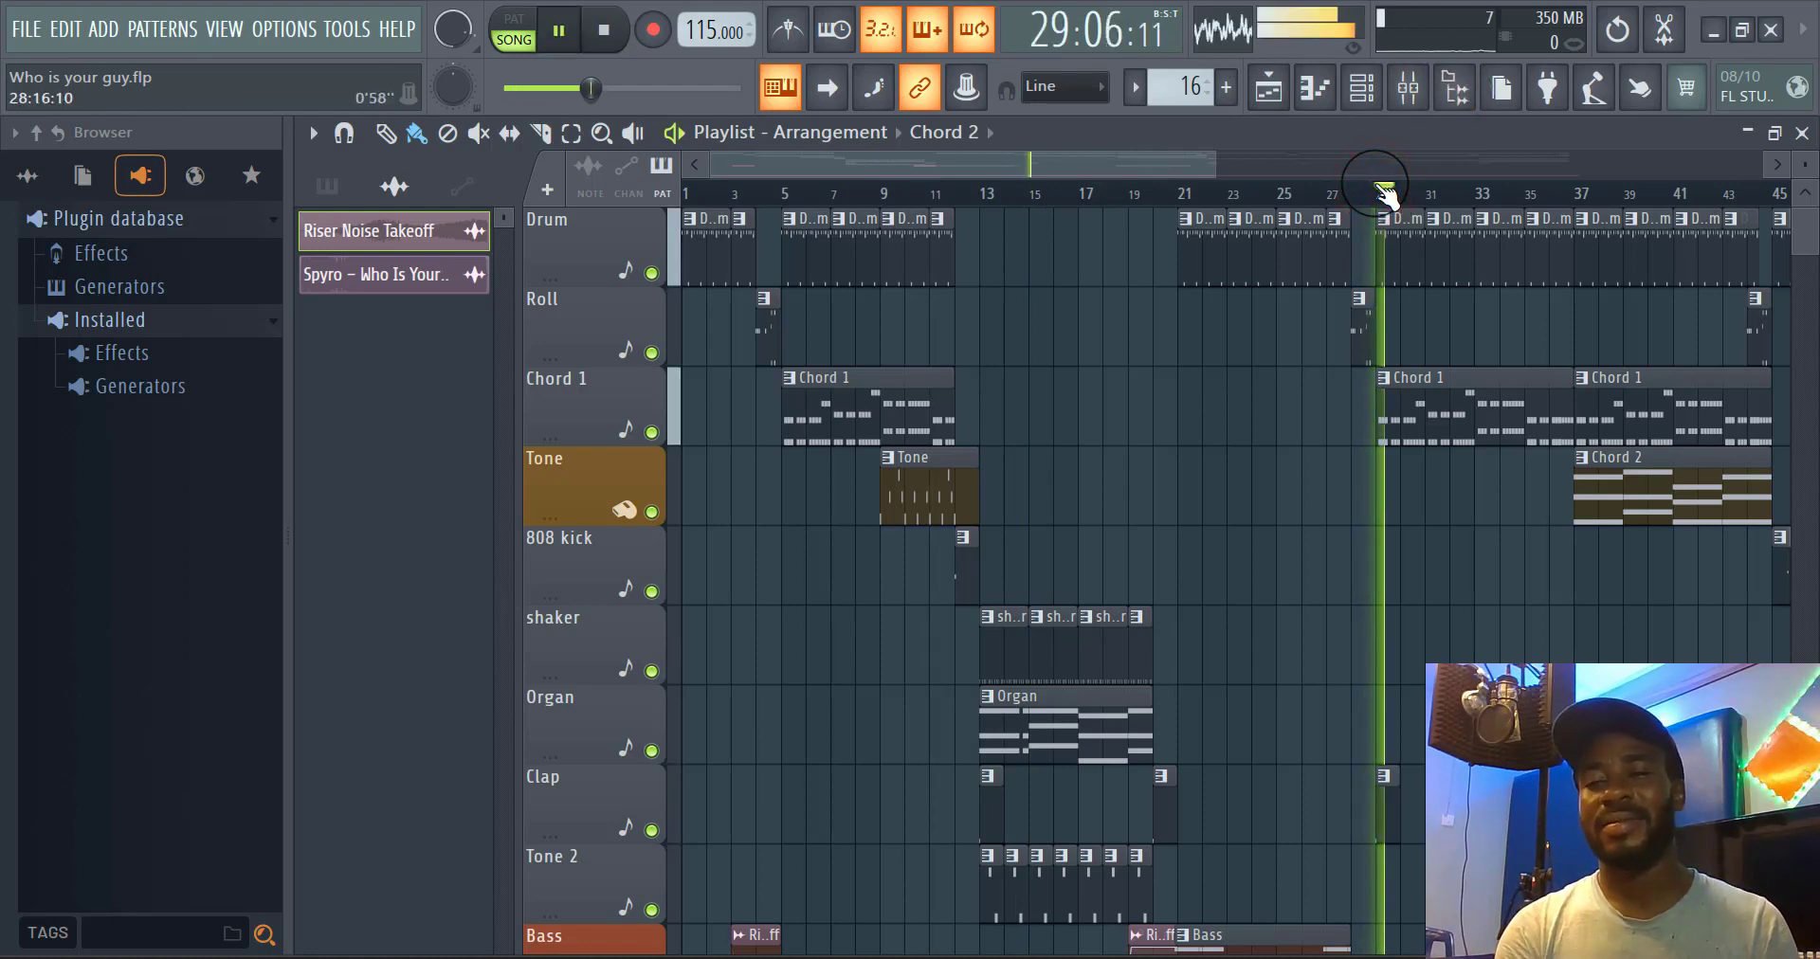
pyautogui.click(1591, 197)
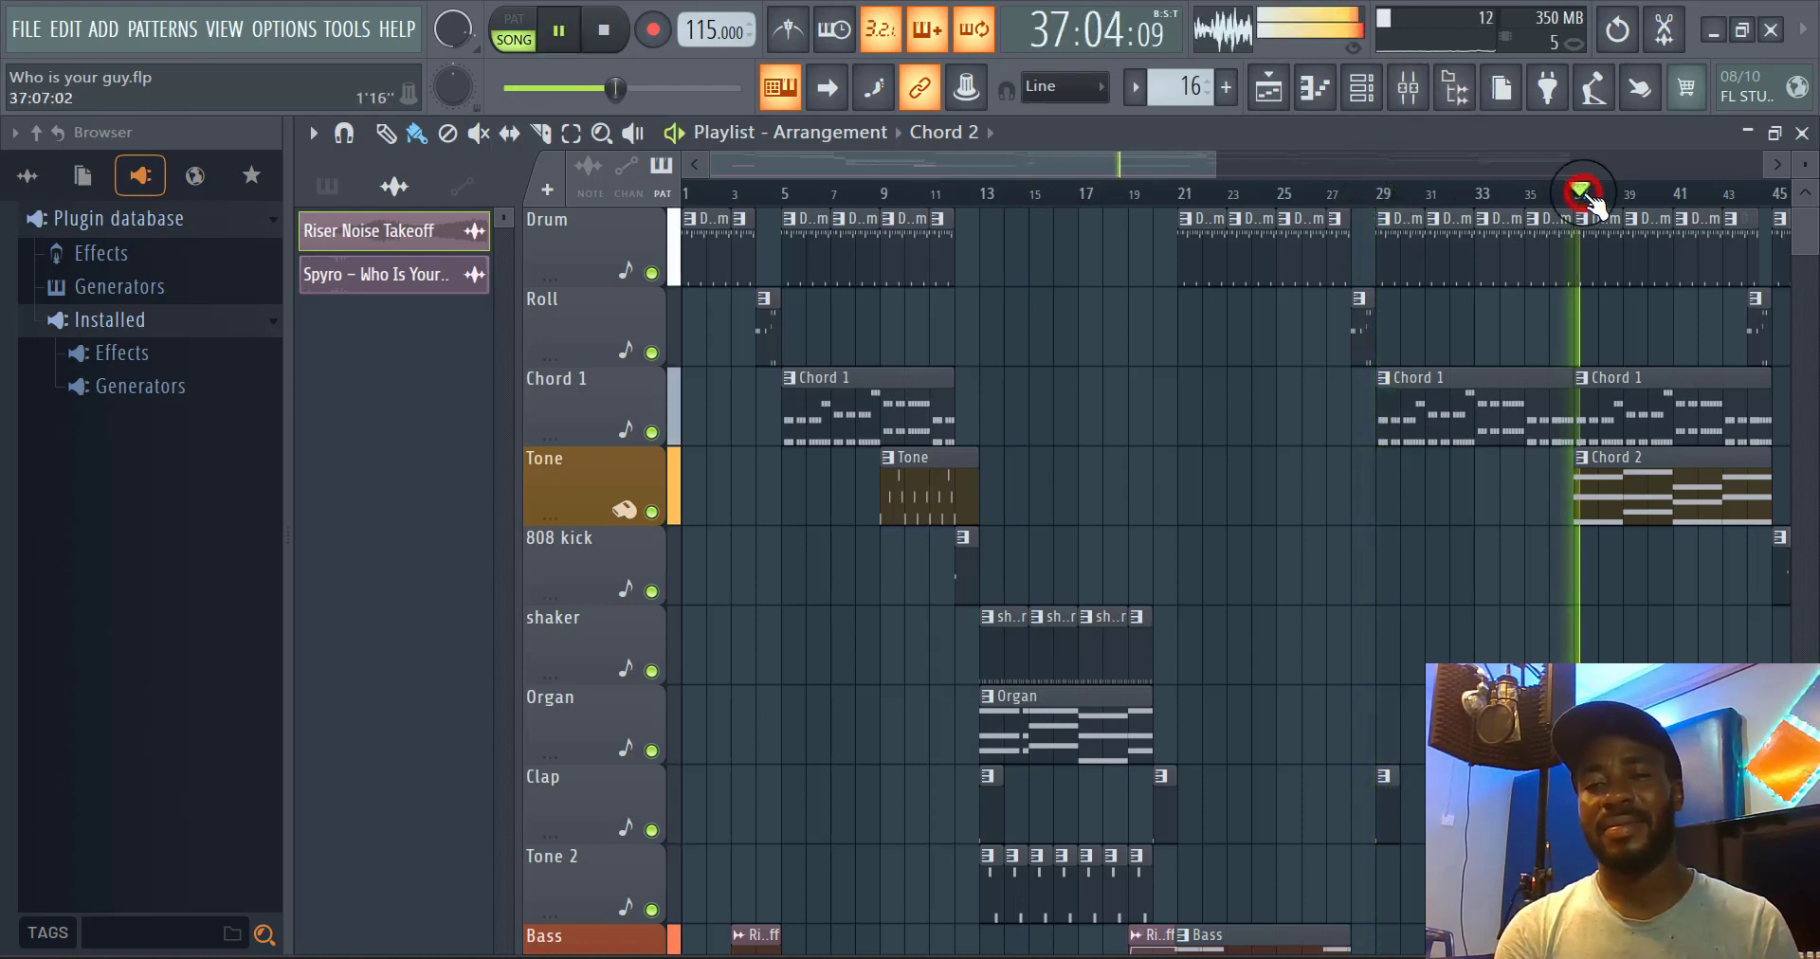
pyautogui.press('space')
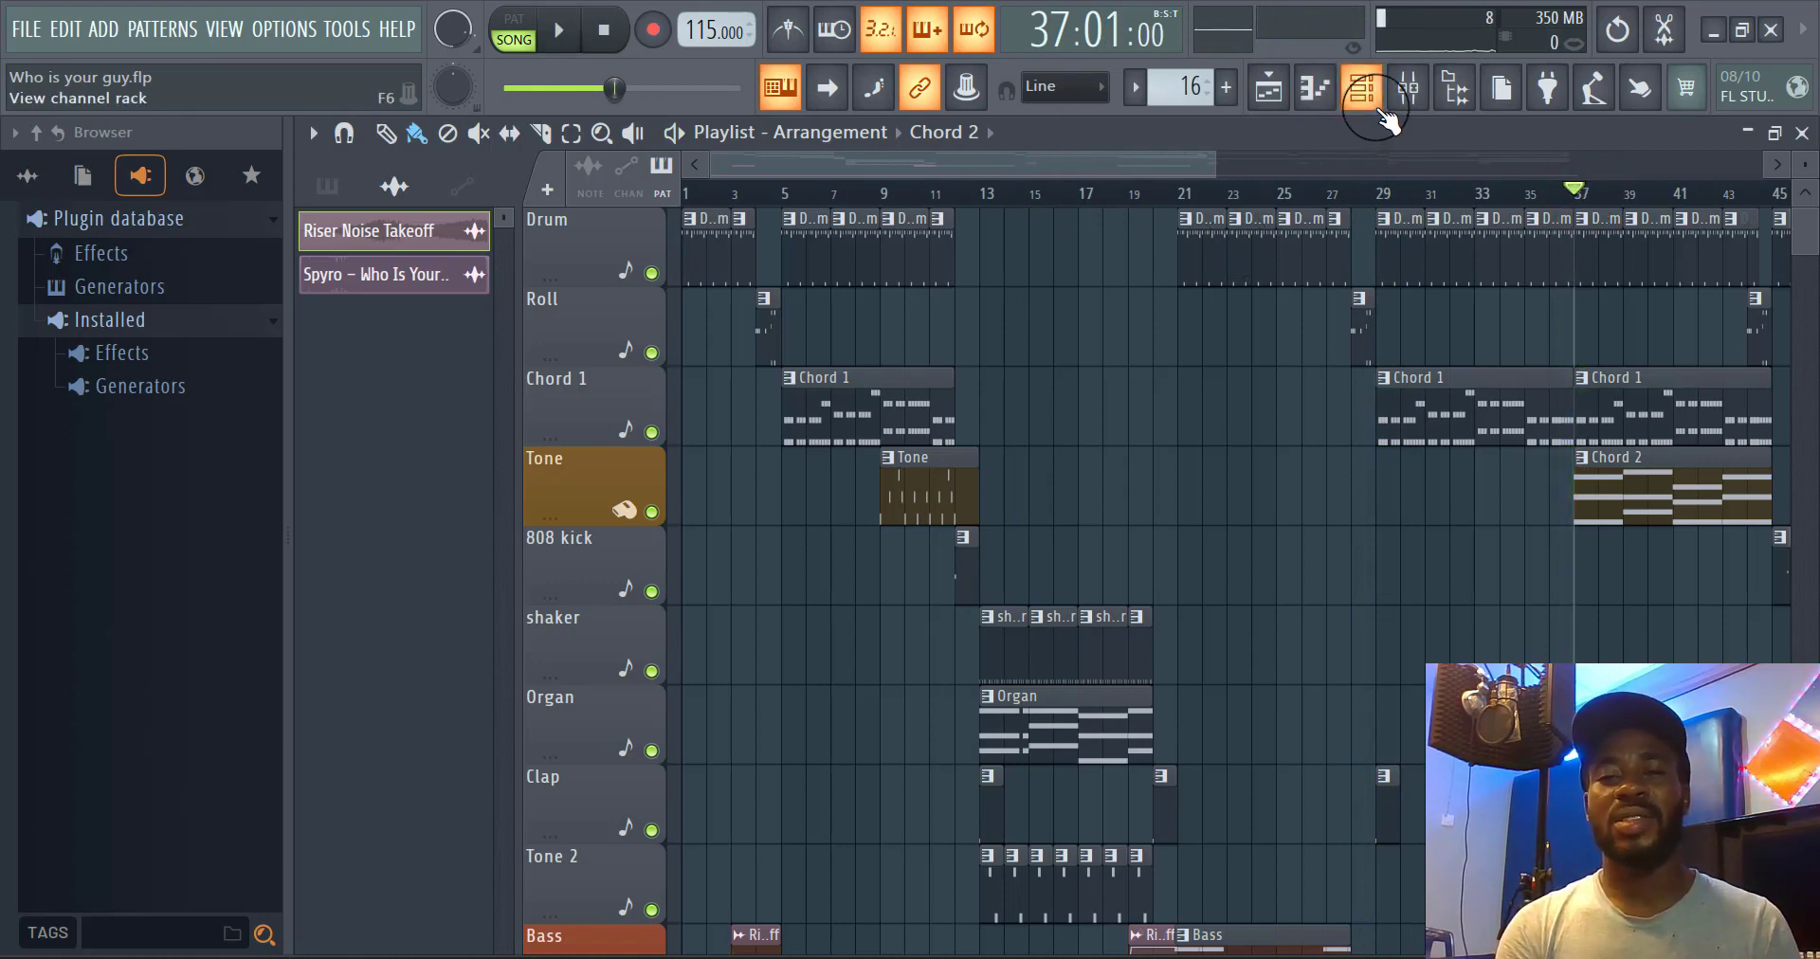
# Reopen the channel rack to check the volumes and mixer assignments of its lower channels, and return to the playlist
pyautogui.click(1365, 95)
pyautogui.scroll(-1, 1393, 520)
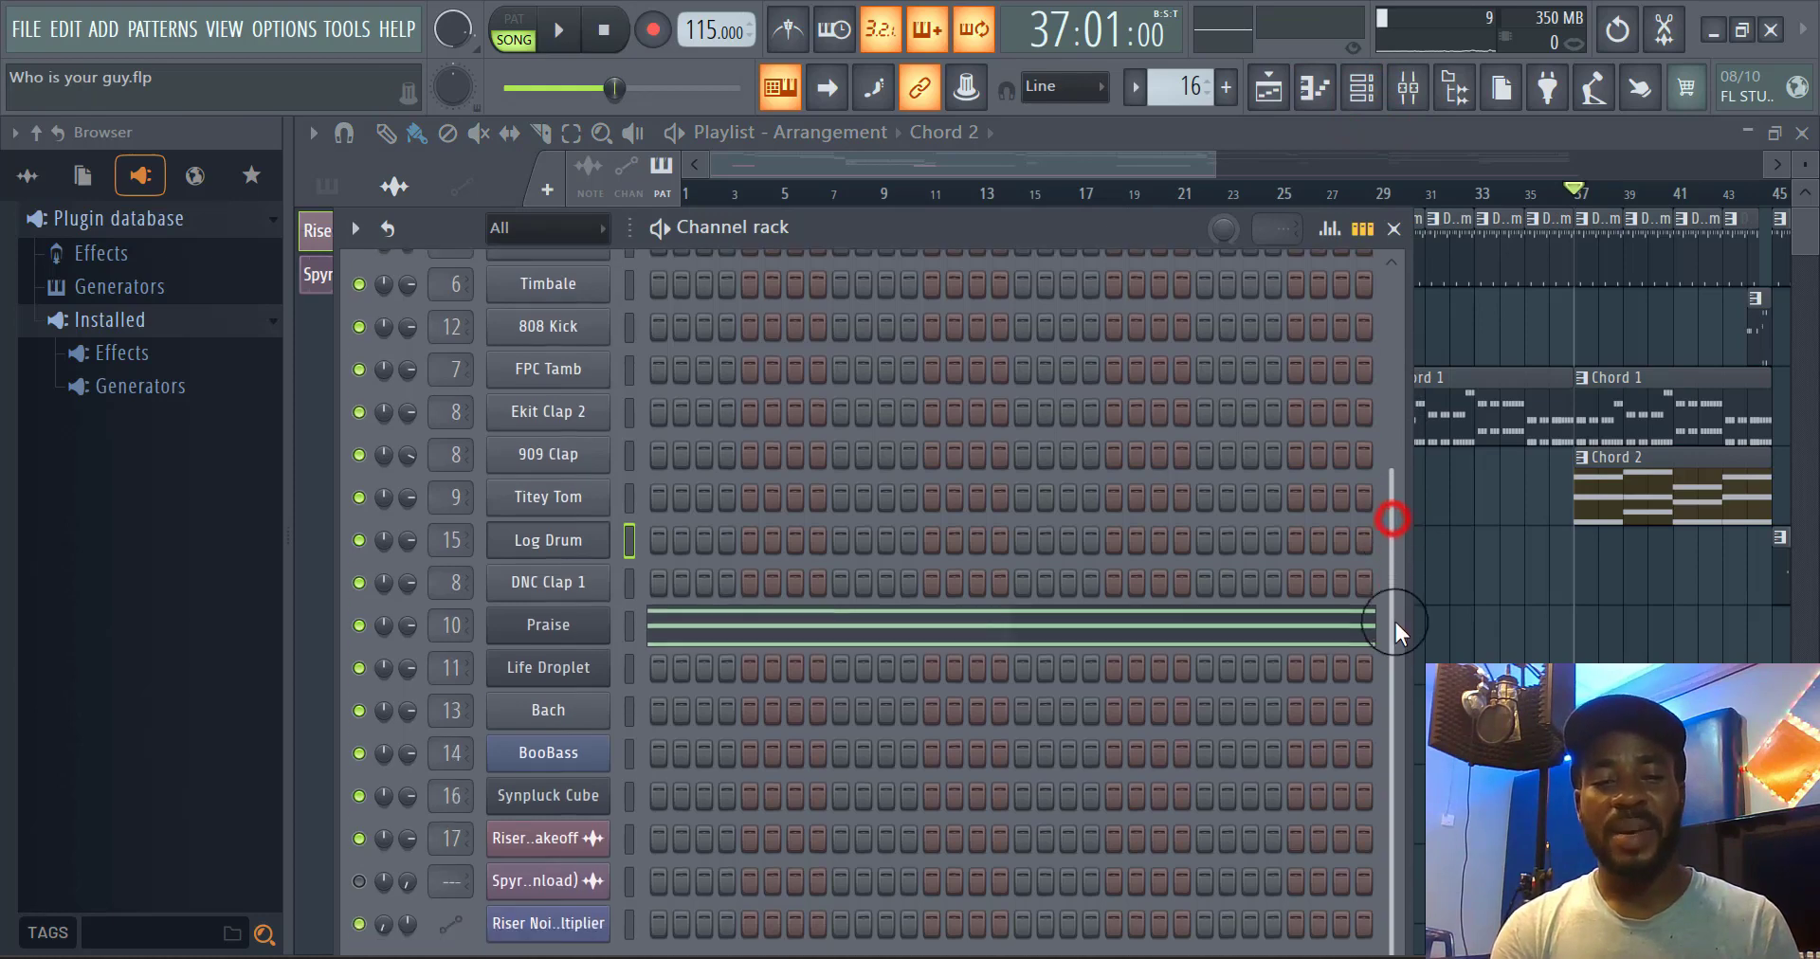
pyautogui.scroll(1, 1393, 519)
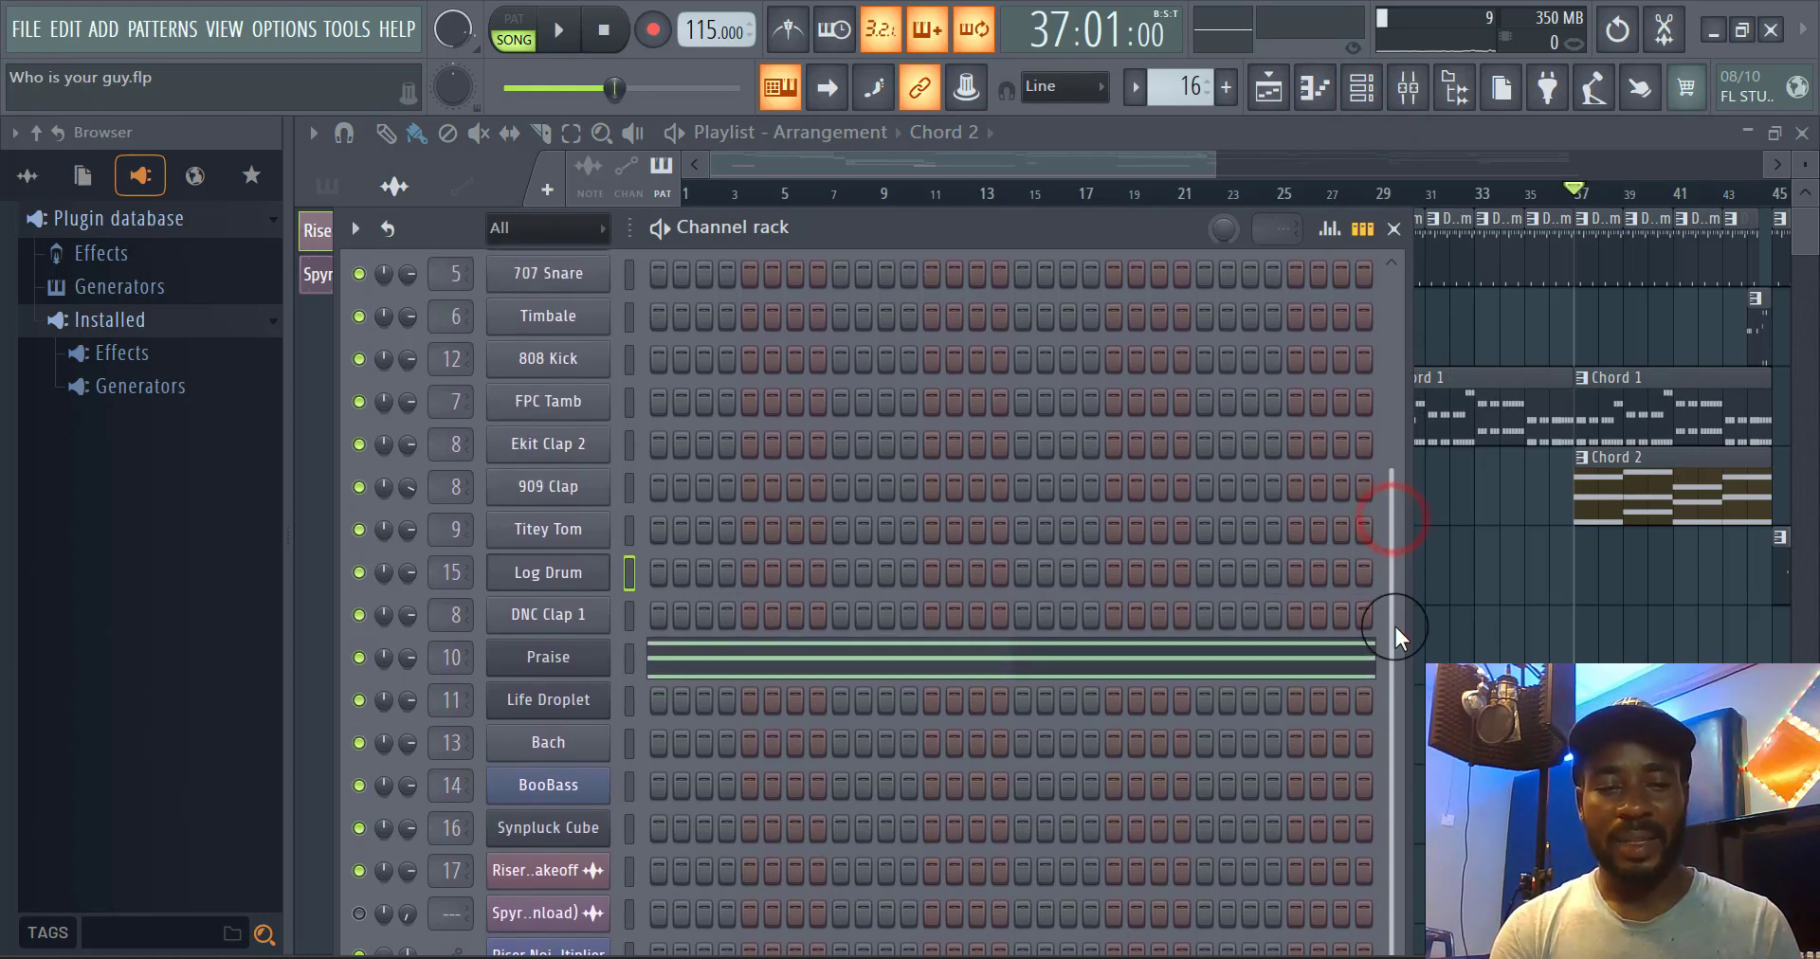
pyautogui.click(1044, 169)
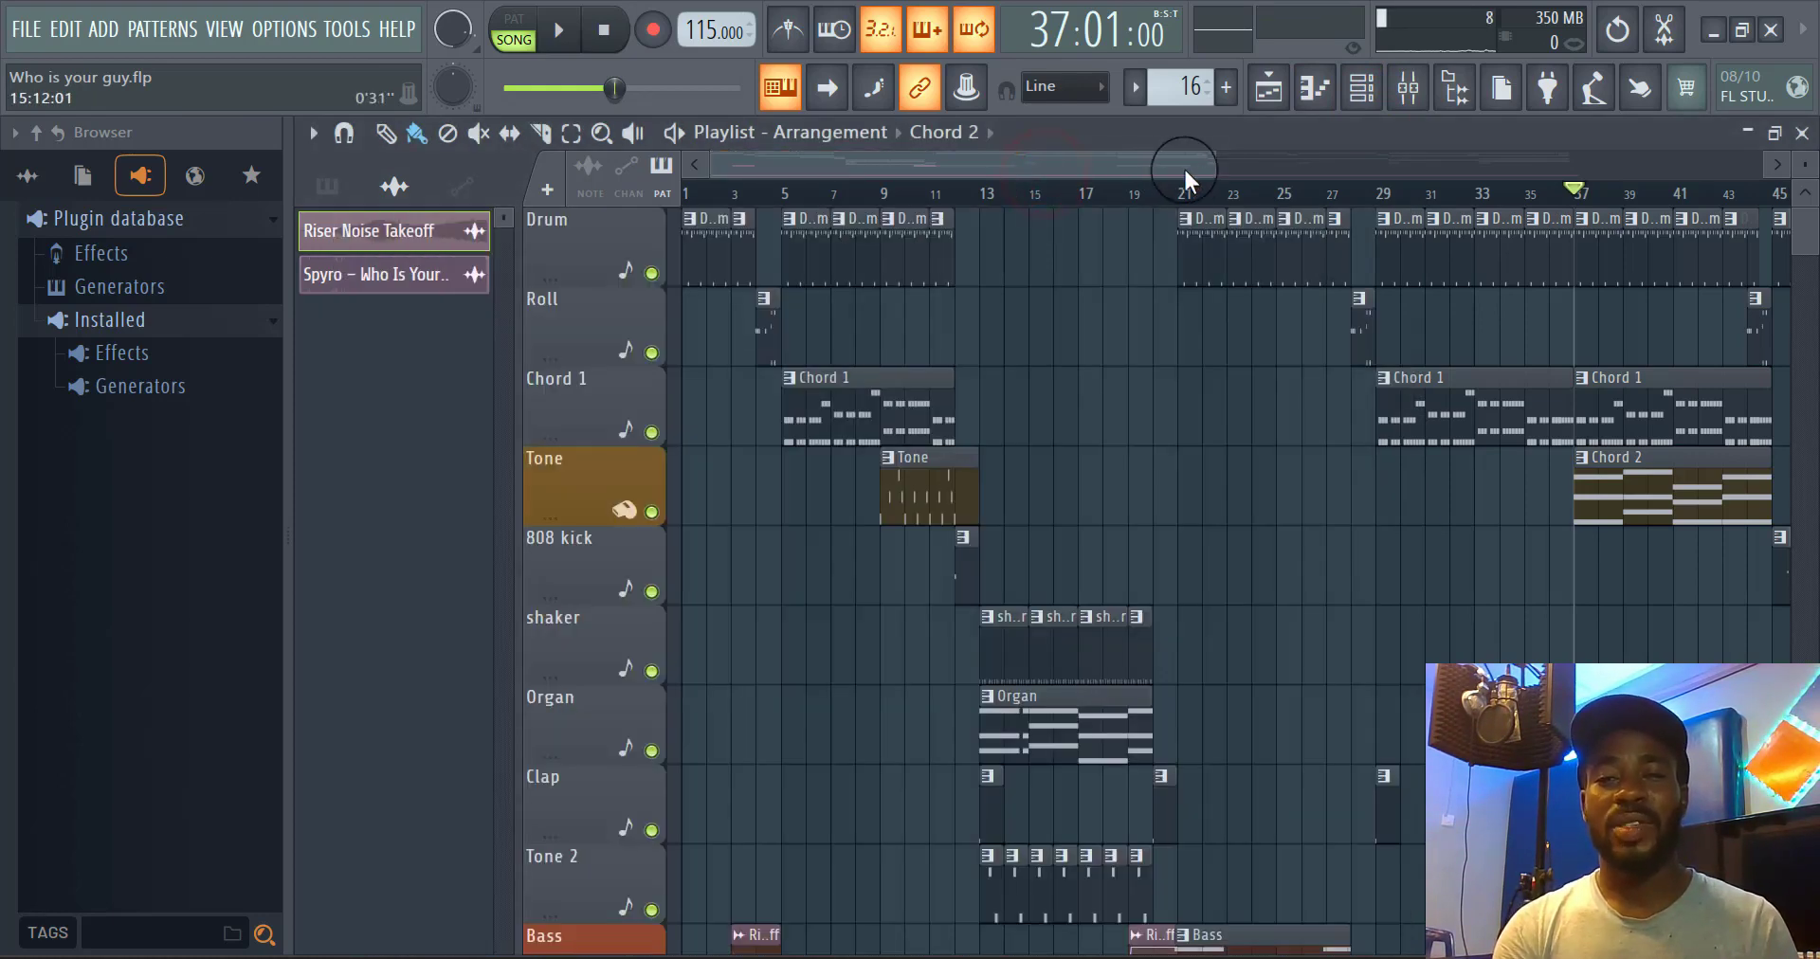
# Bring up the channel rack over the playlist, review the channels' mixer track assignments from 707 Snare downward, and close it
pyautogui.scroll(-3, 1217, 162)
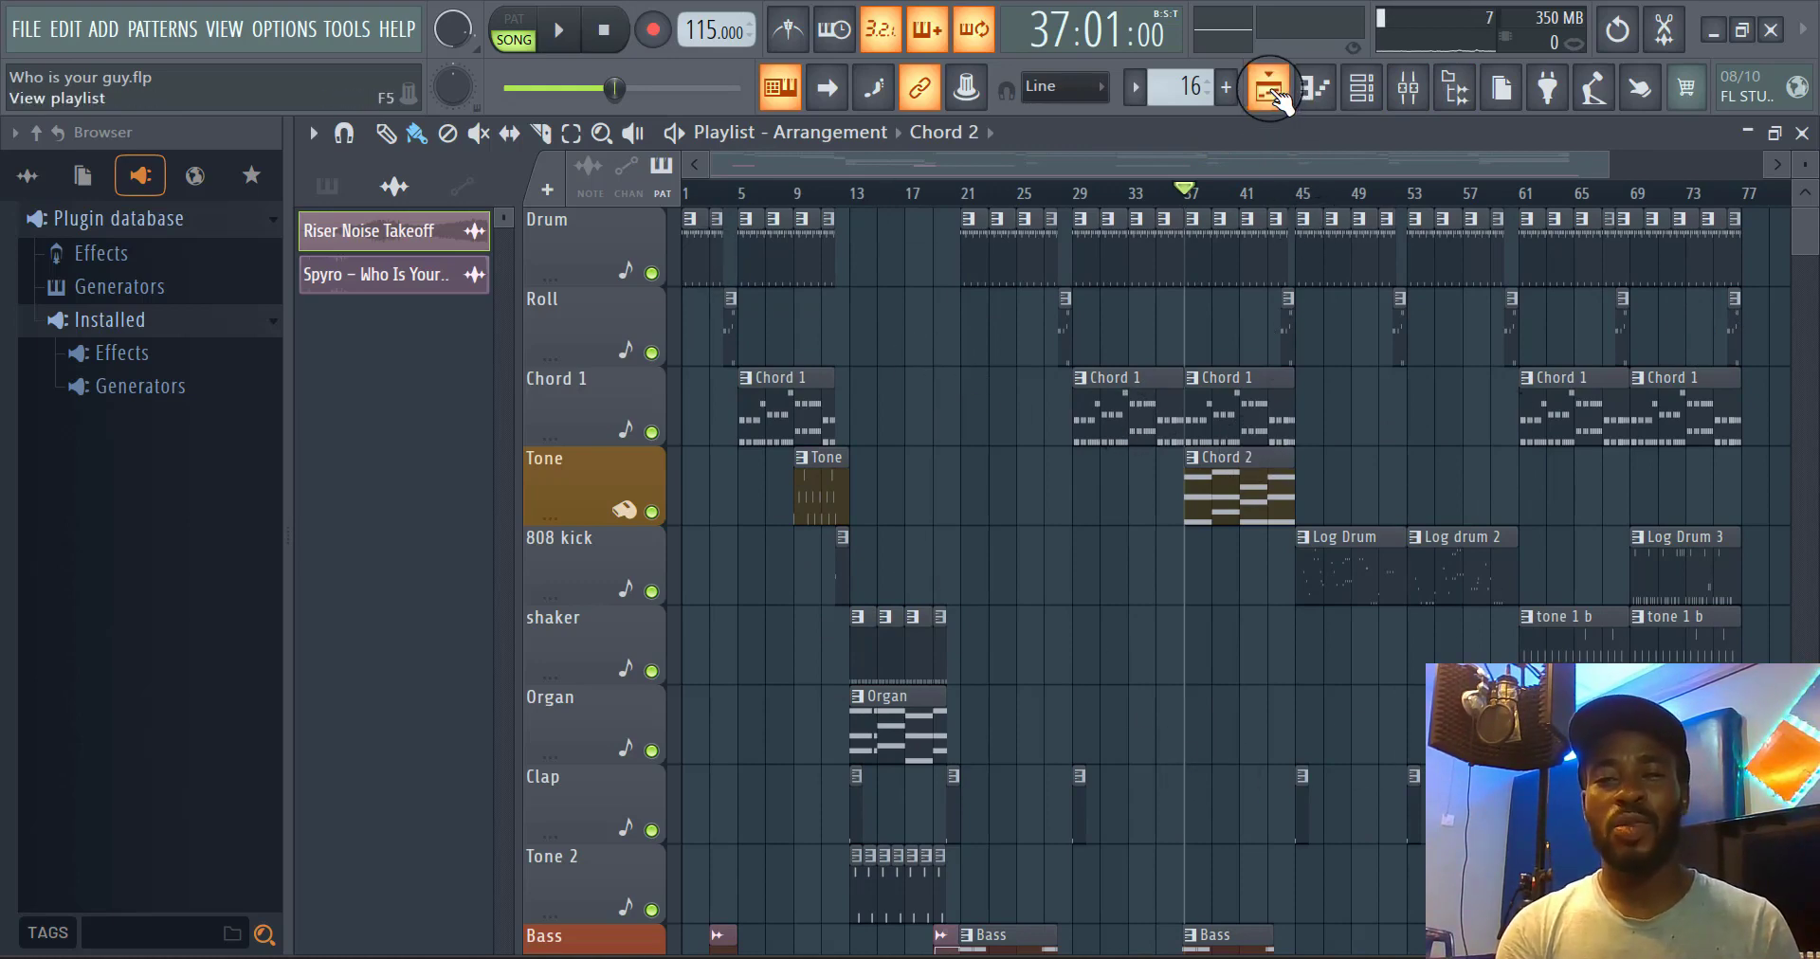
pyautogui.click(1269, 90)
pyautogui.click(1270, 90)
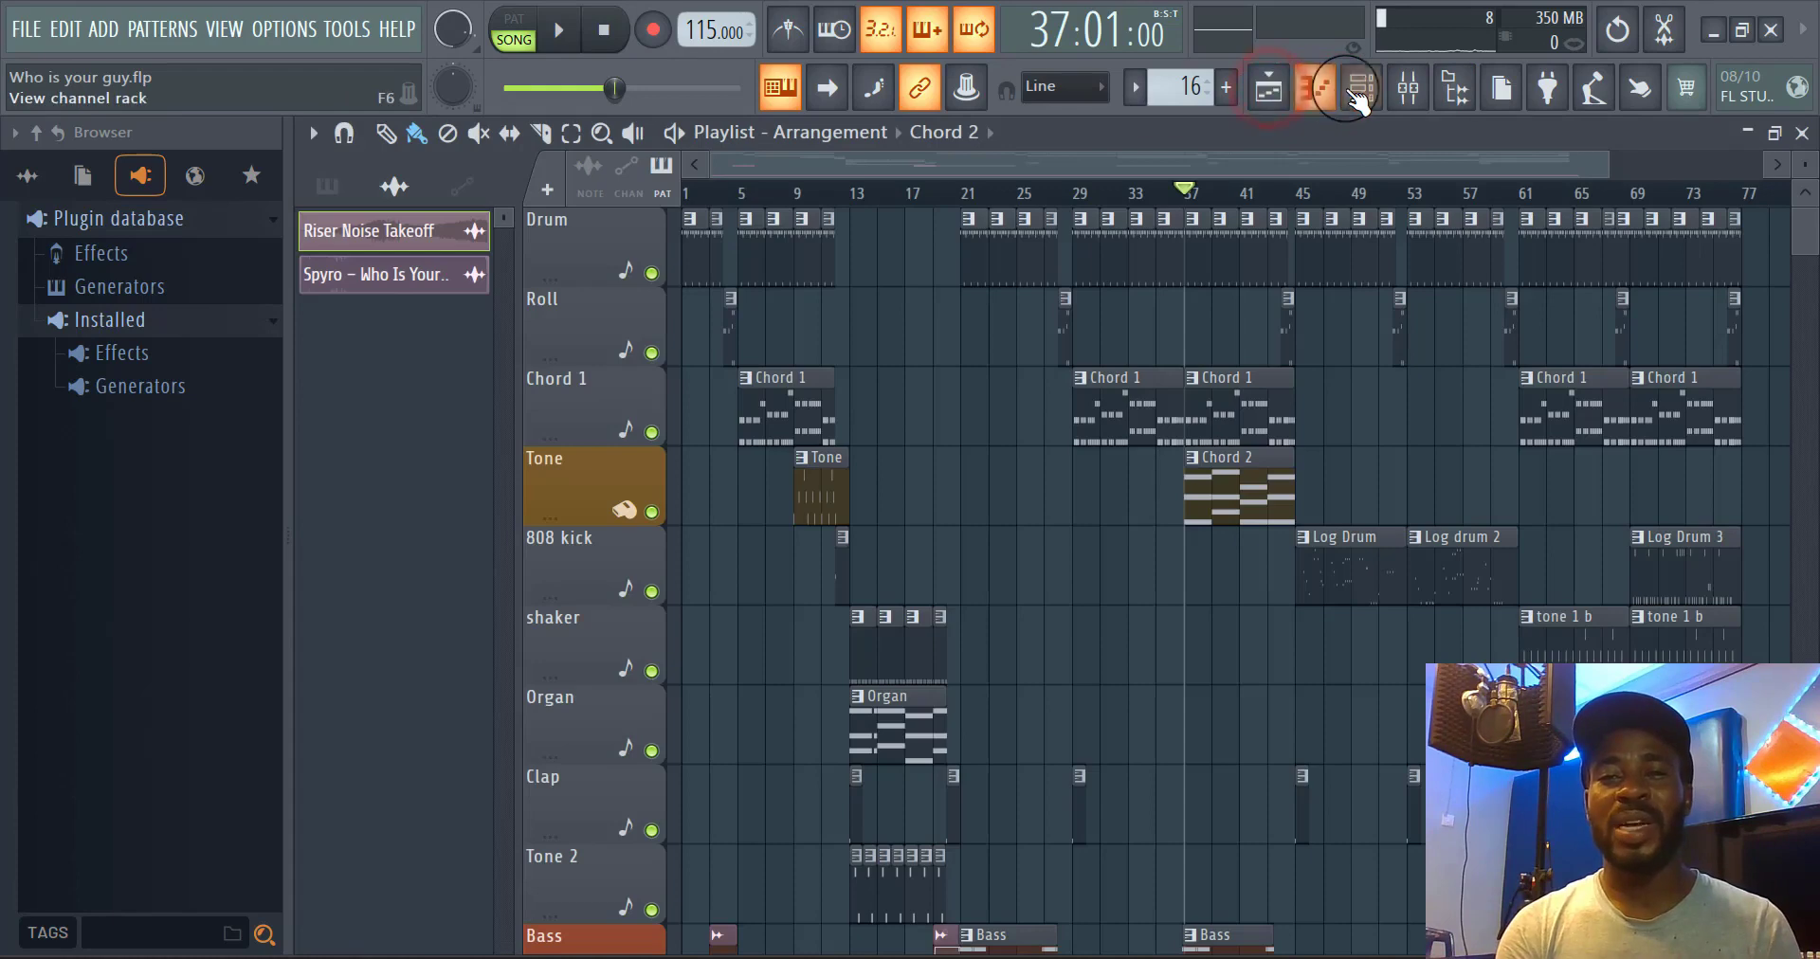
pyautogui.click(1365, 95)
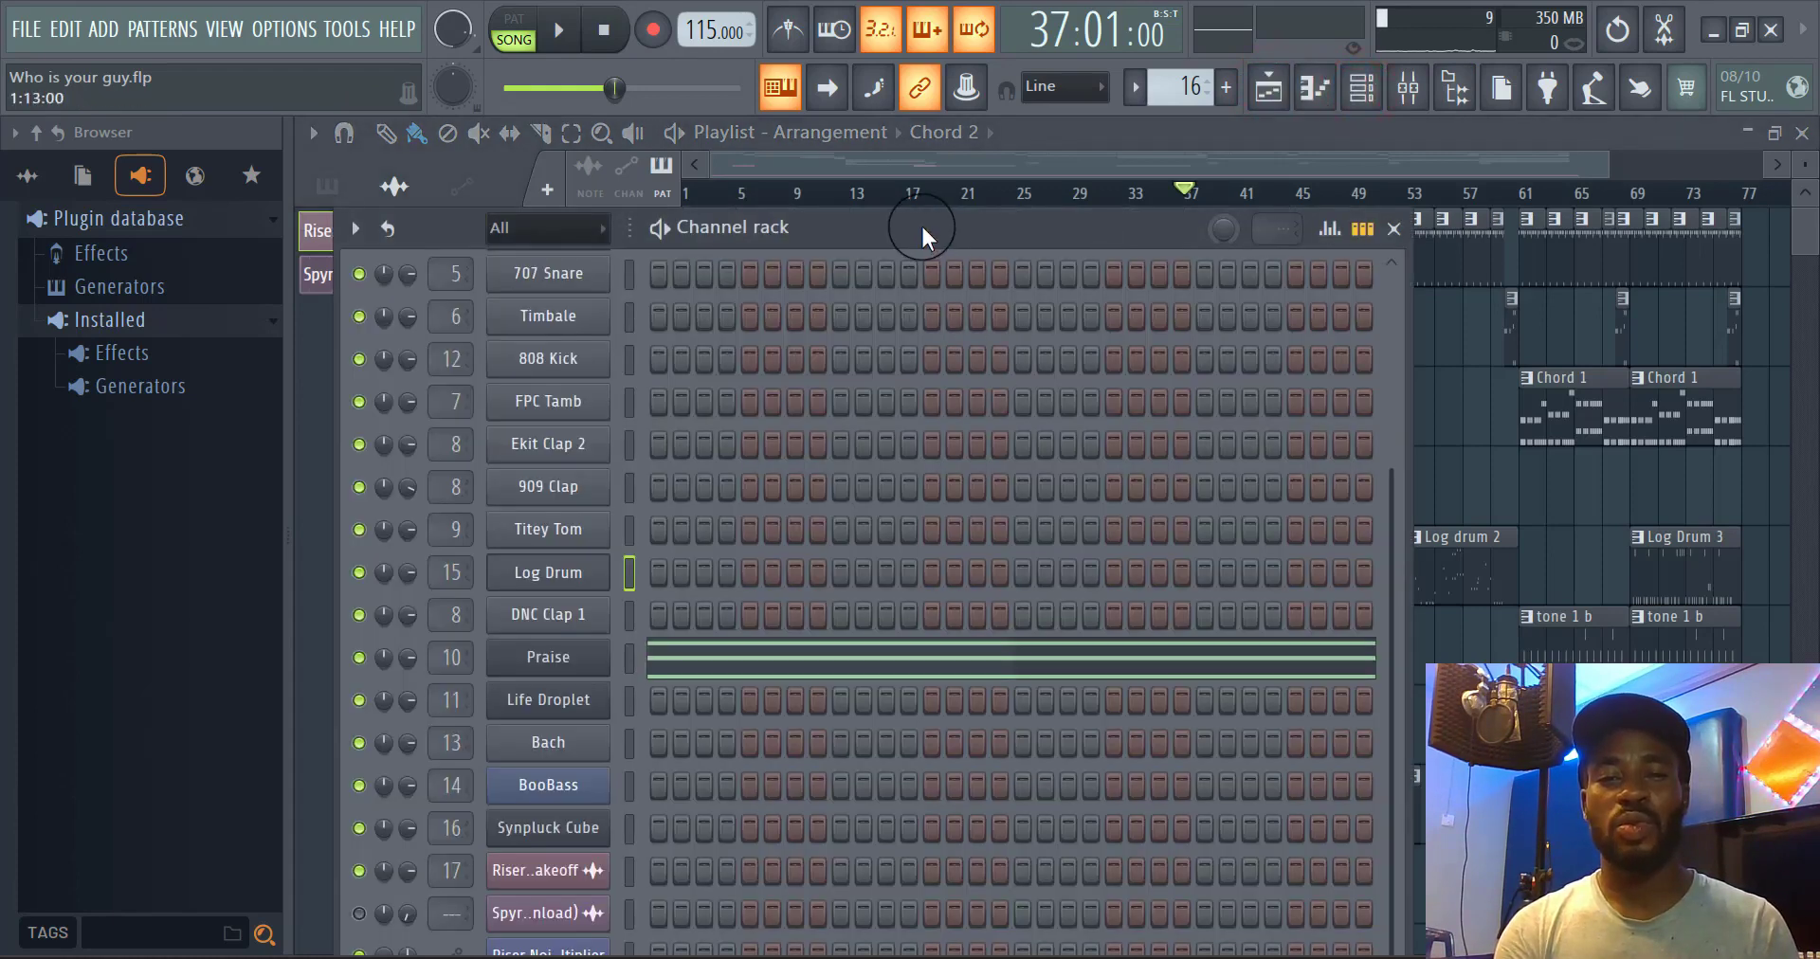
pyautogui.moveTo(920, 224); pyautogui.dragTo(1213, 116)
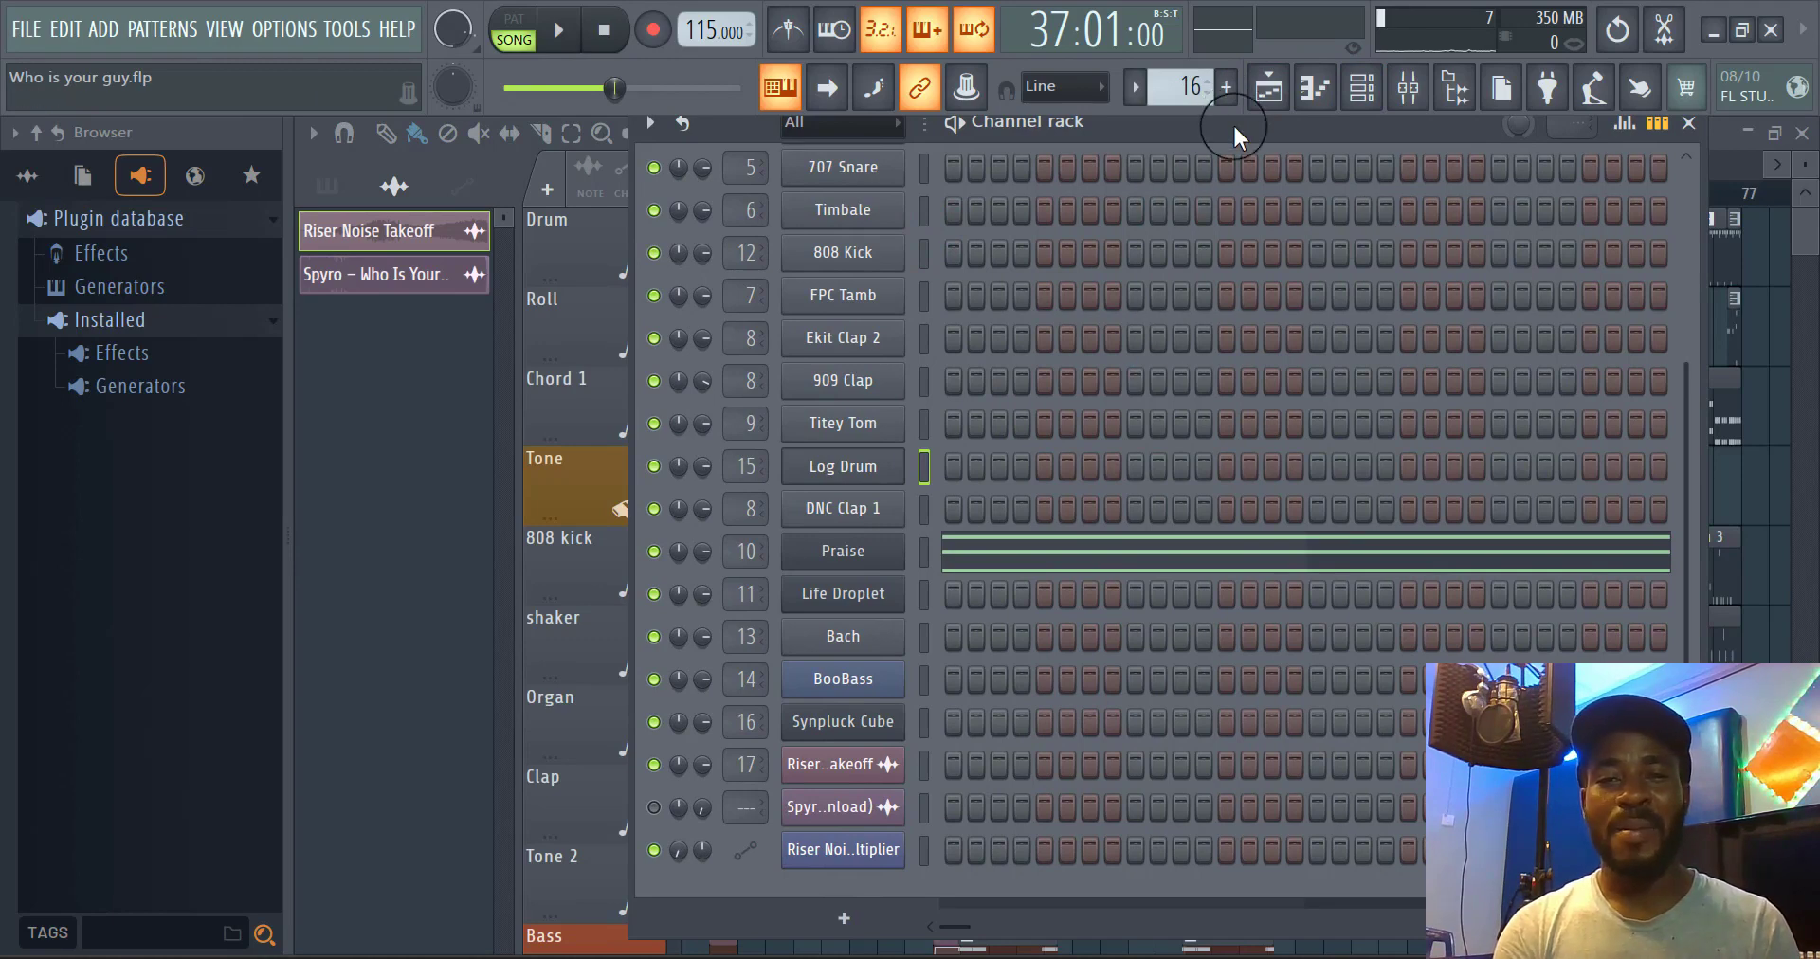
pyautogui.moveTo(1232, 122); pyautogui.dragTo(1198, 165)
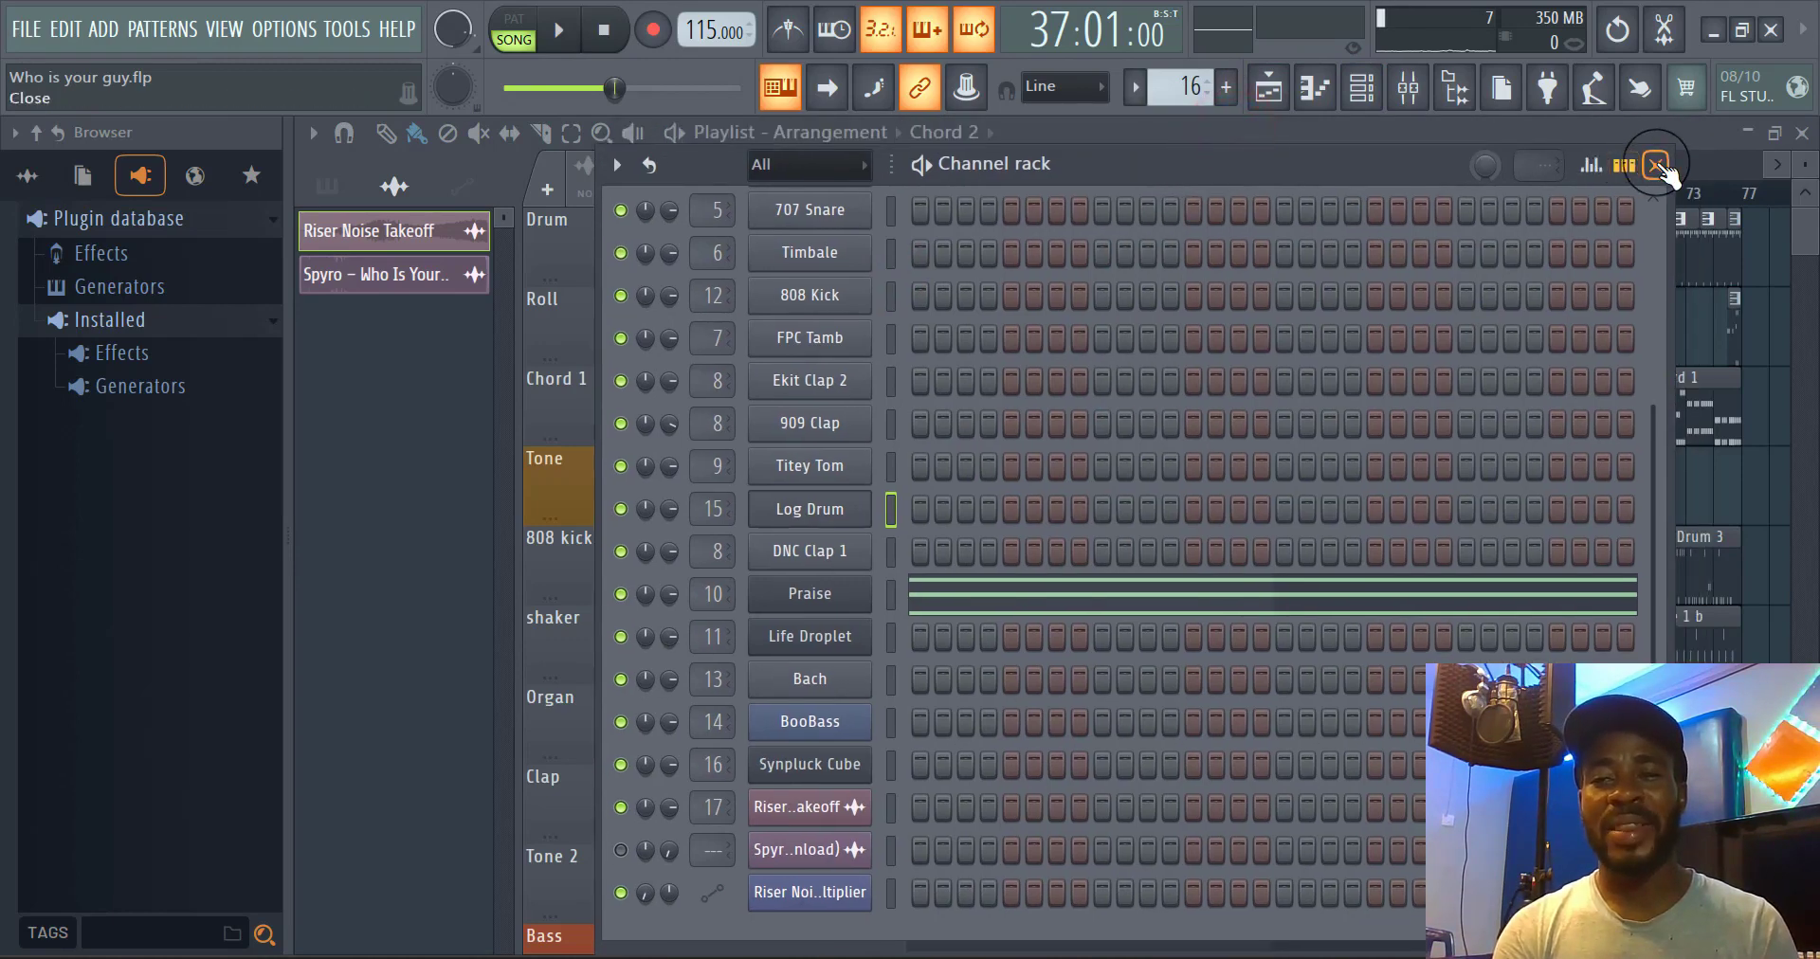
pyautogui.click(1655, 166)
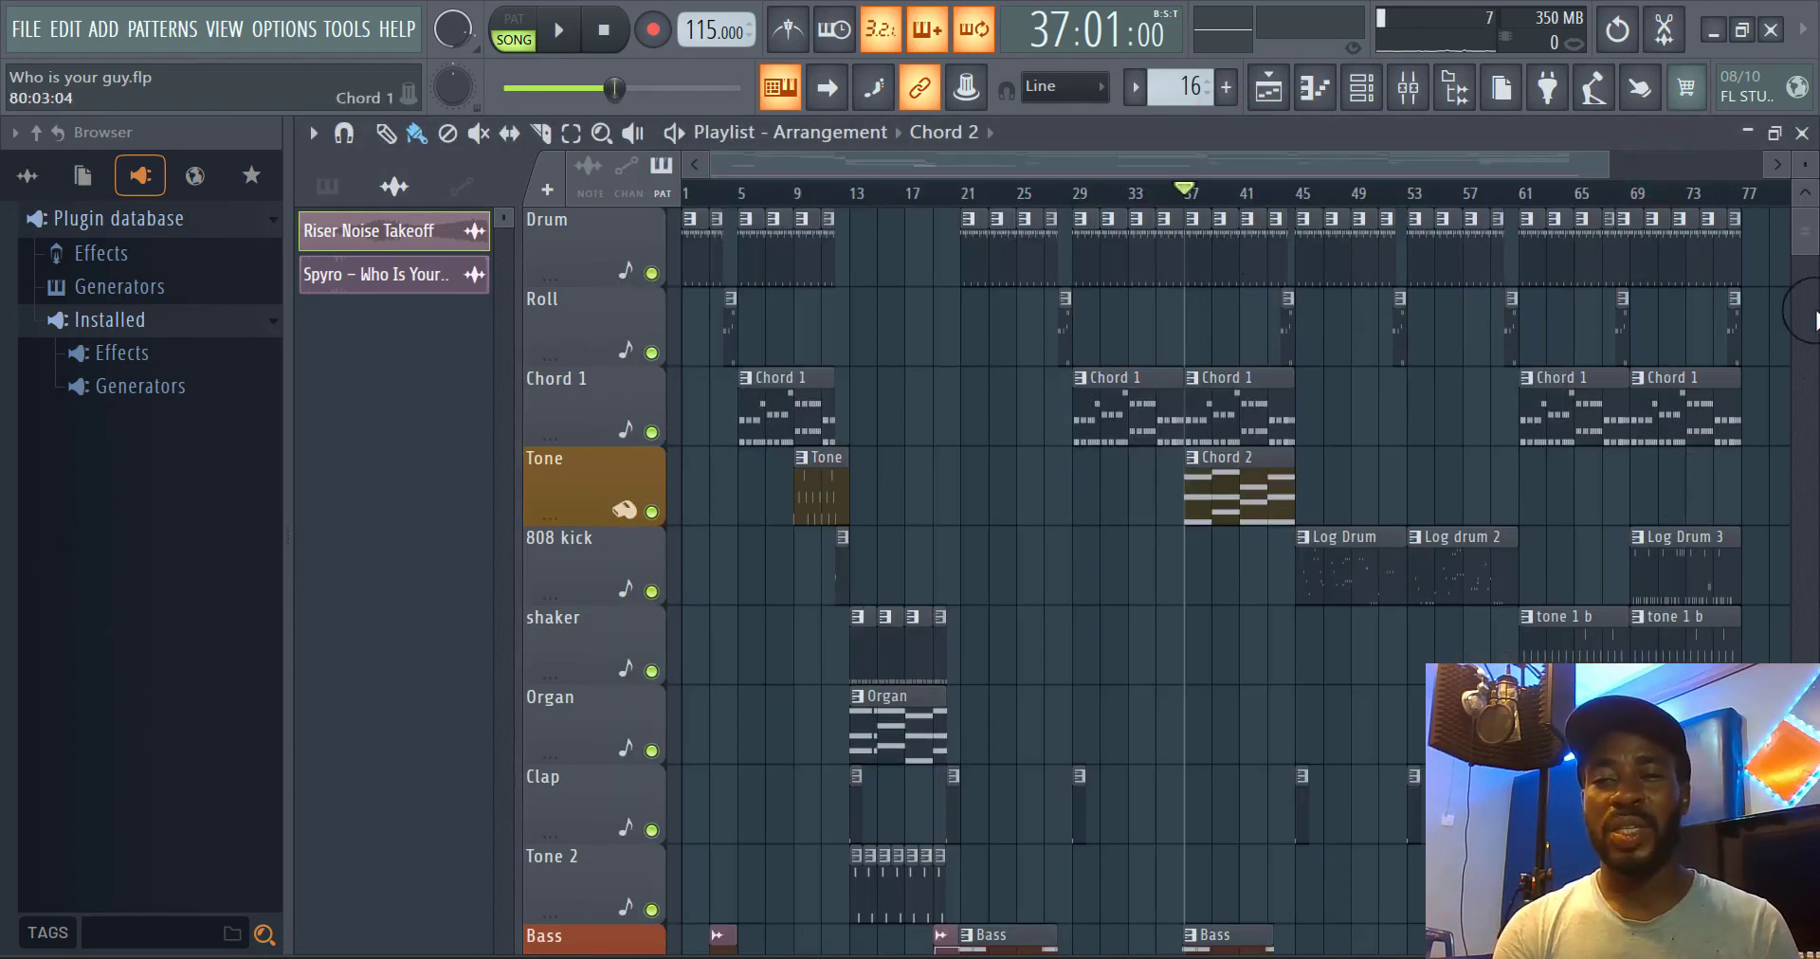
# Open the mixer over the playlist and review its named tracks, from the riser track back to Shaker on track 1
pyautogui.moveTo(1804, 235)
pyautogui.mouseDown()
pyautogui.moveTo(1805, 258)
pyautogui.moveTo(1789, 185)
pyautogui.mouseUp()
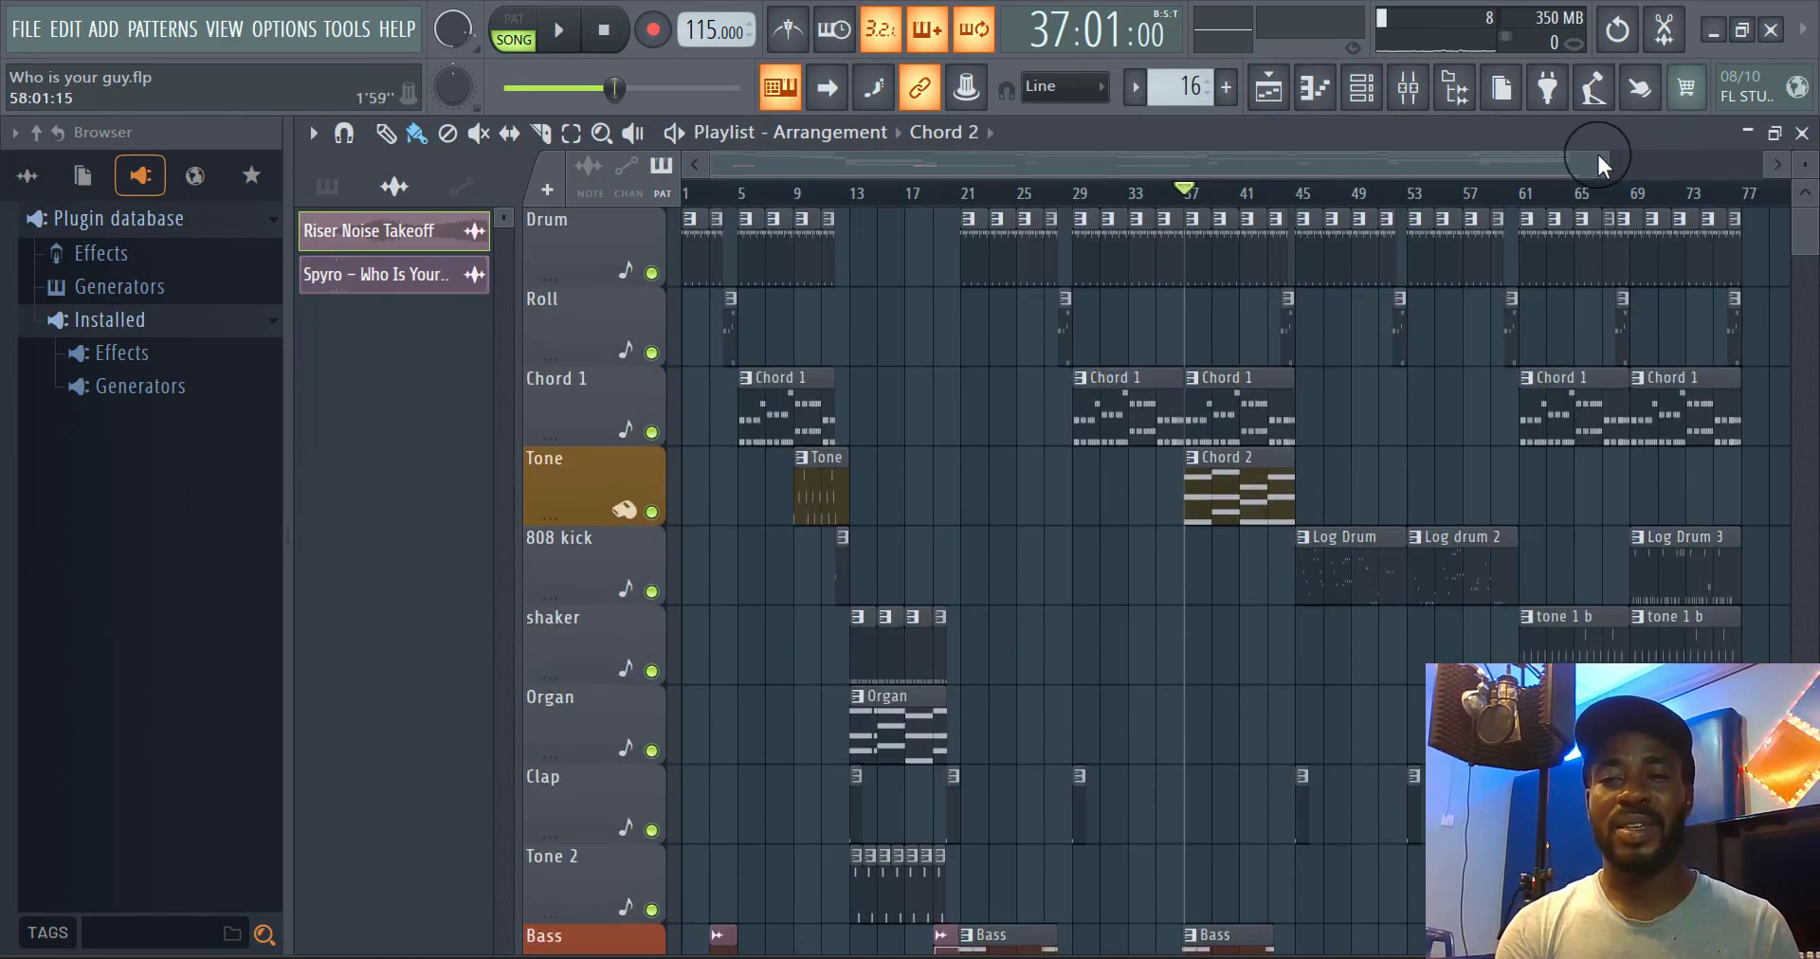
pyautogui.moveTo(1612, 163); pyautogui.dragTo(1545, 90)
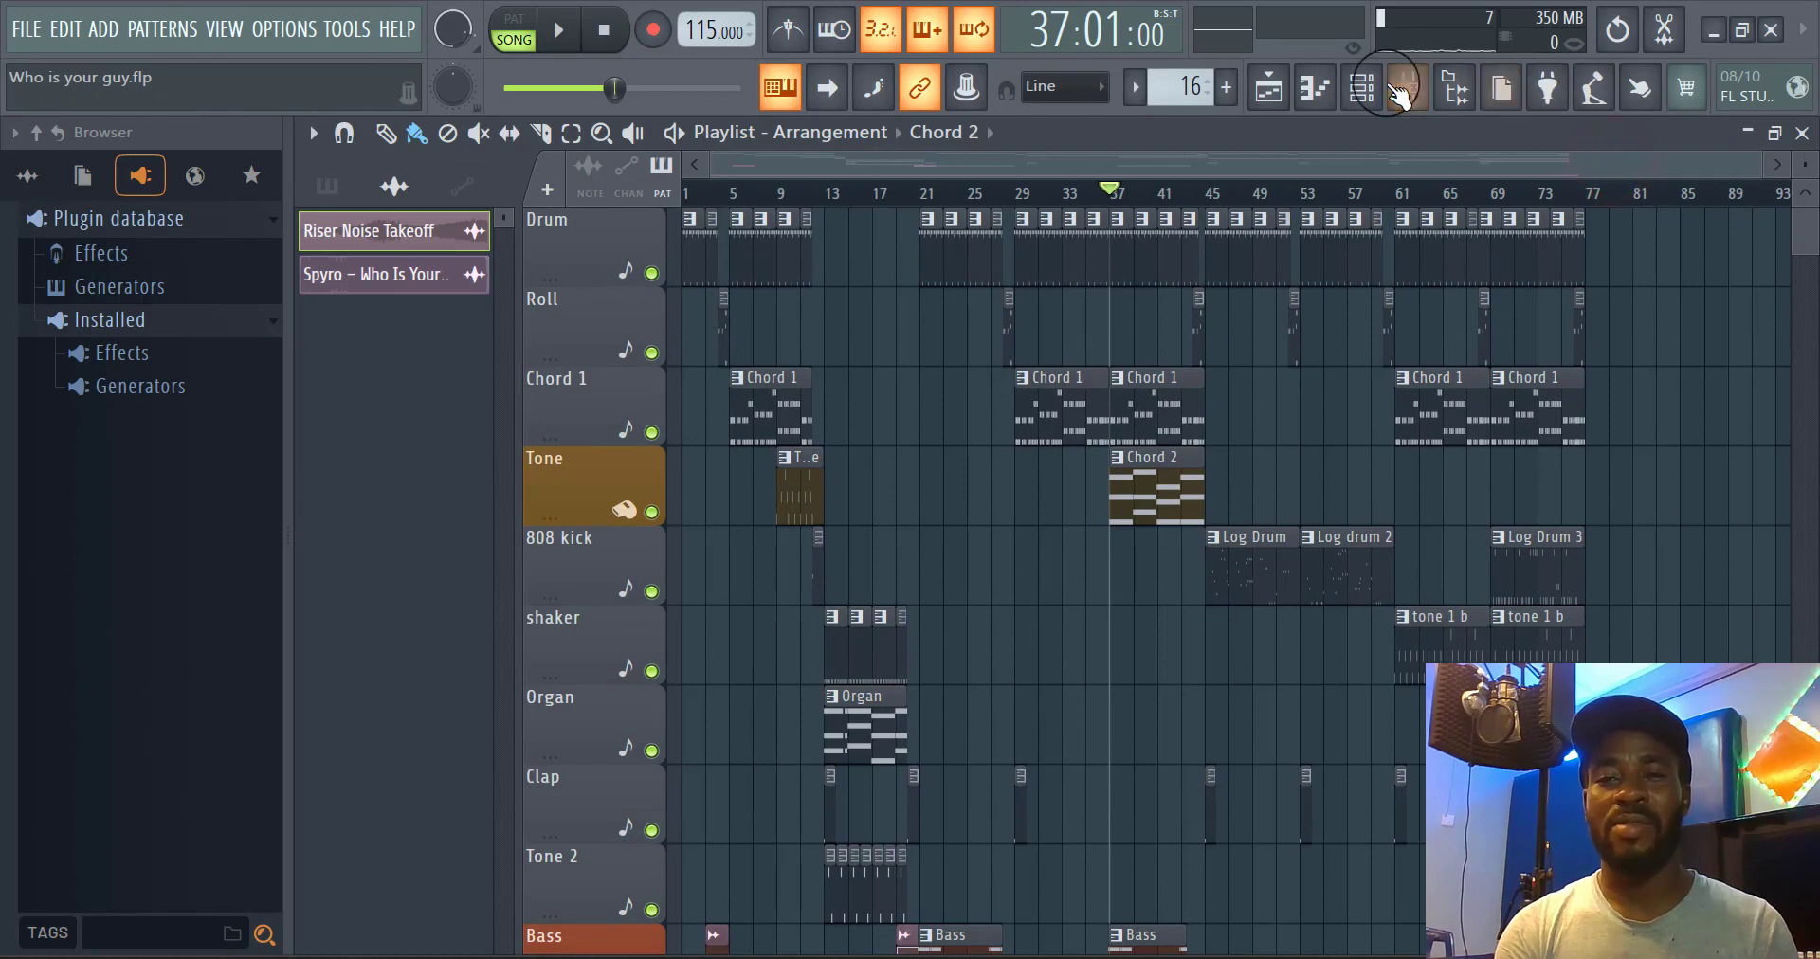
pyautogui.click(1408, 87)
pyautogui.moveTo(992, 317); pyautogui.dragTo(1101, 283)
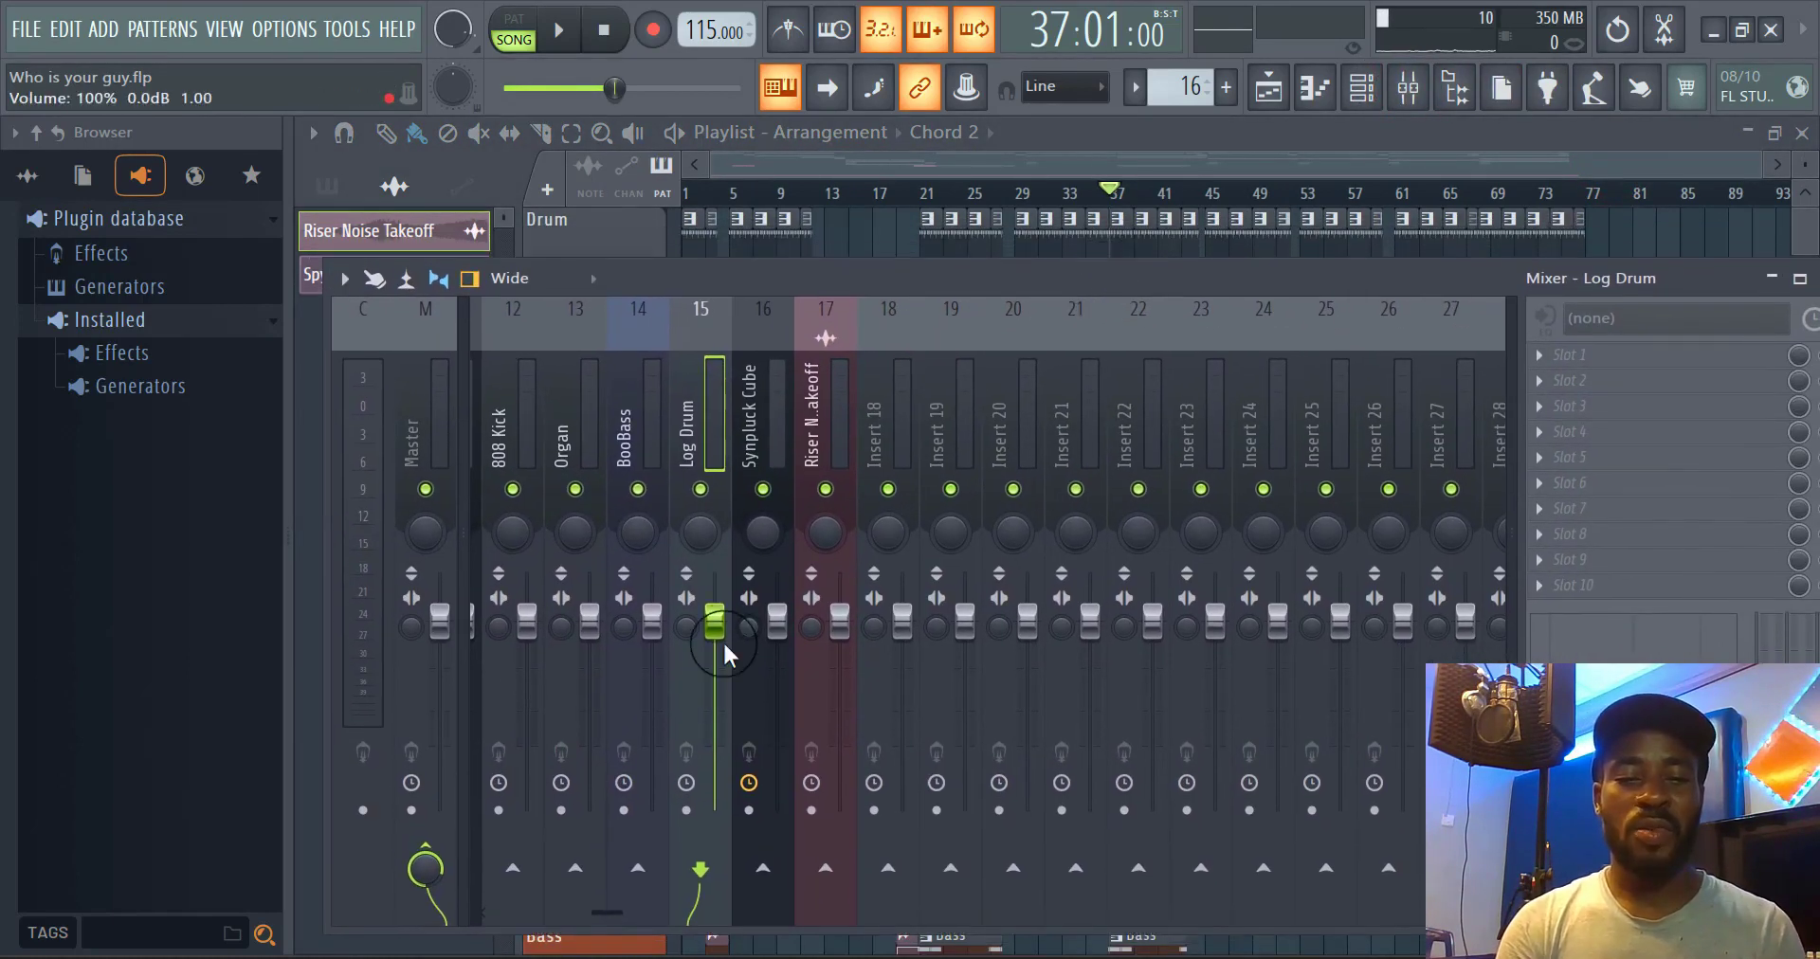
pyautogui.moveTo(611, 910); pyautogui.dragTo(410, 929)
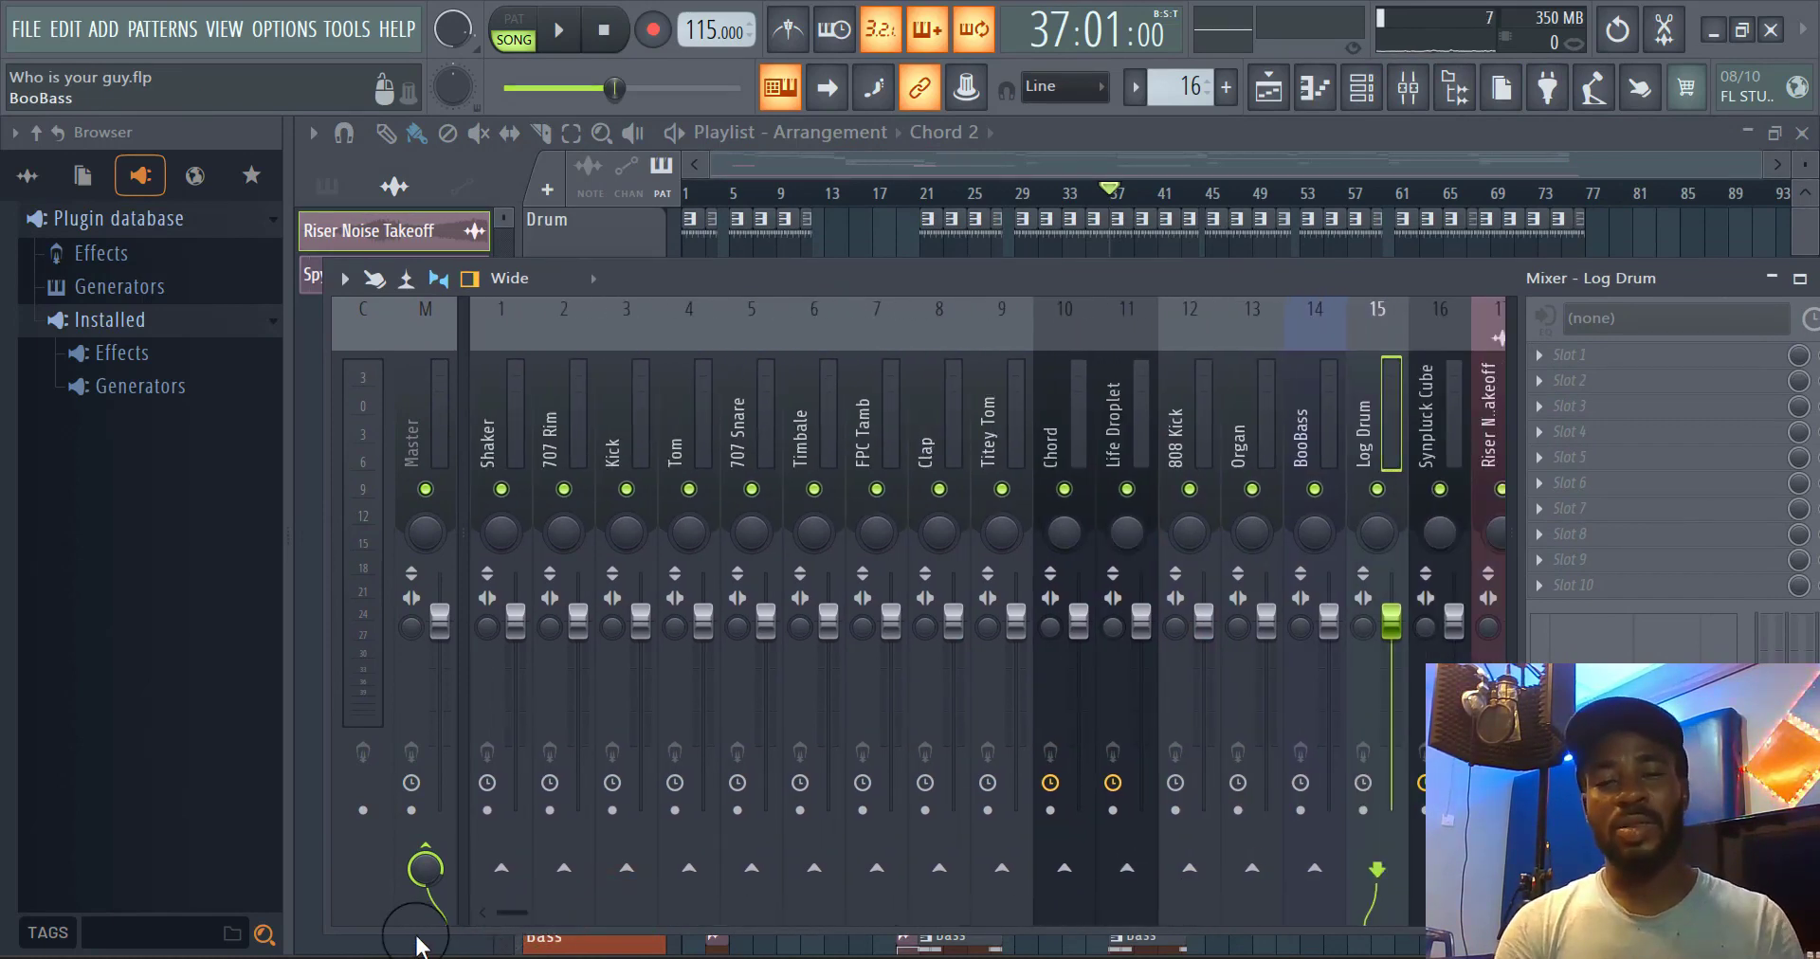
pyautogui.moveTo(971, 284)
pyautogui.mouseDown()
pyautogui.moveTo(929, 296)
pyautogui.moveTo(944, 292)
pyautogui.mouseUp()
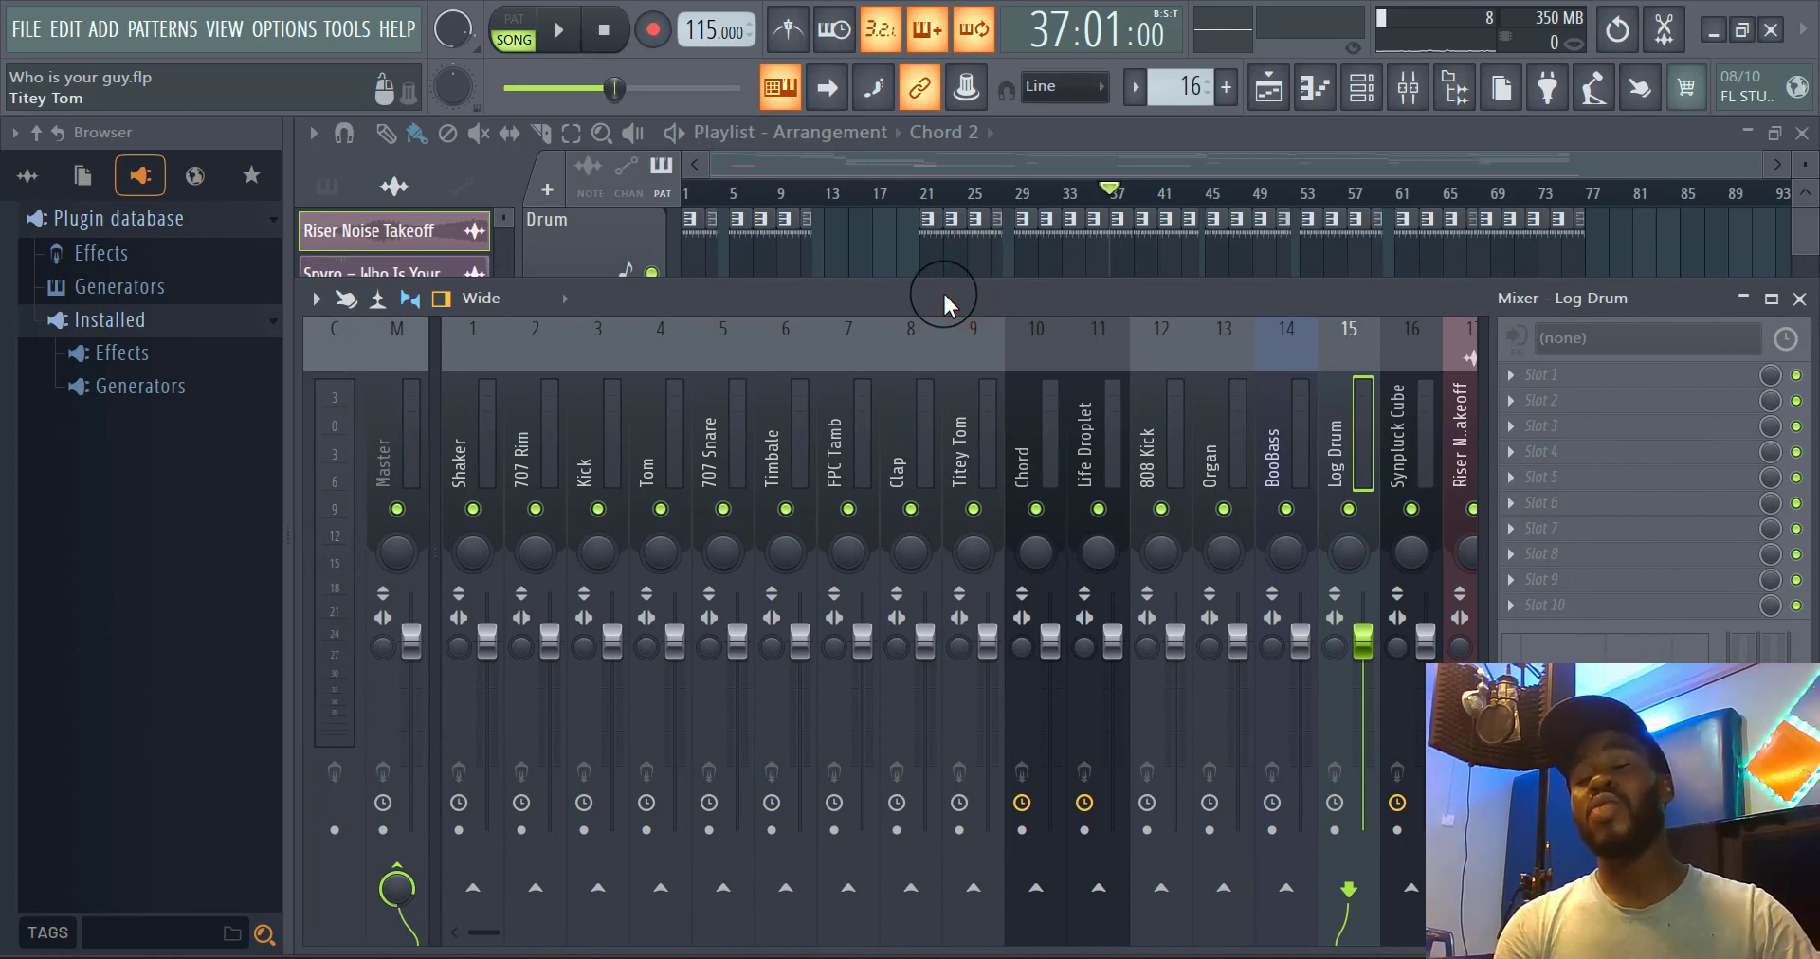